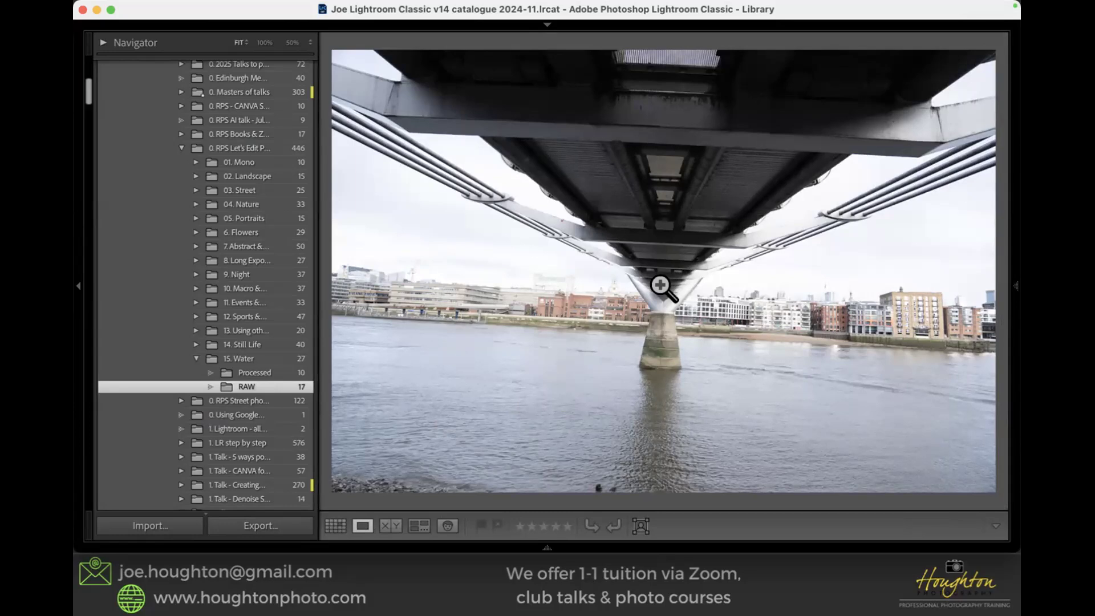
- Open the bridge photo for developing and draw a Guided Upright guide along the far riverbank in Transform
{"action": "key", "text": "d"}
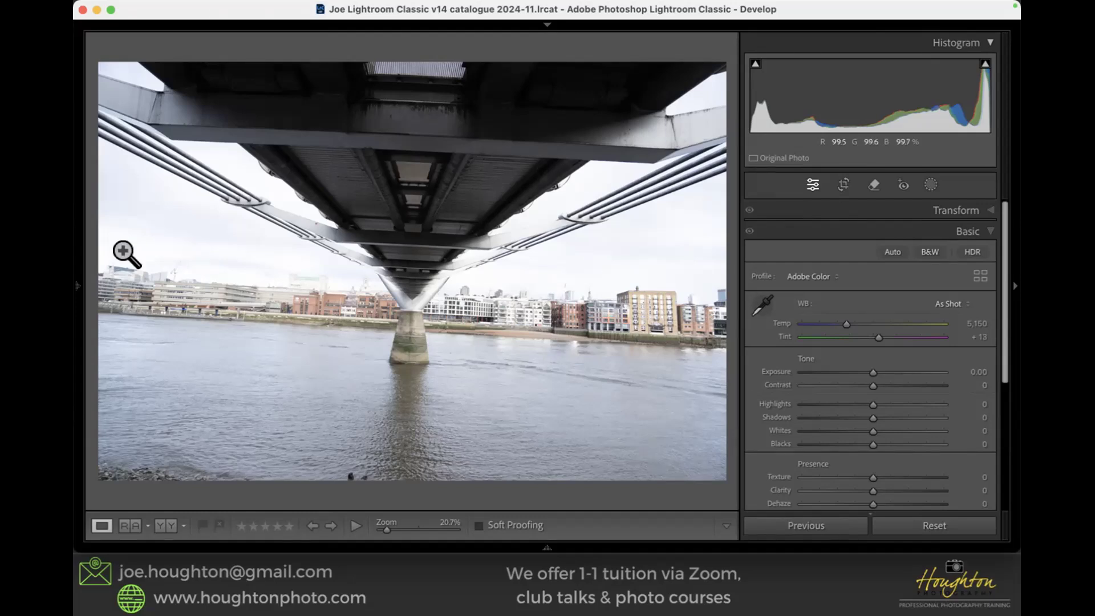
{"action": "left_click", "coordinate": [993, 231]}
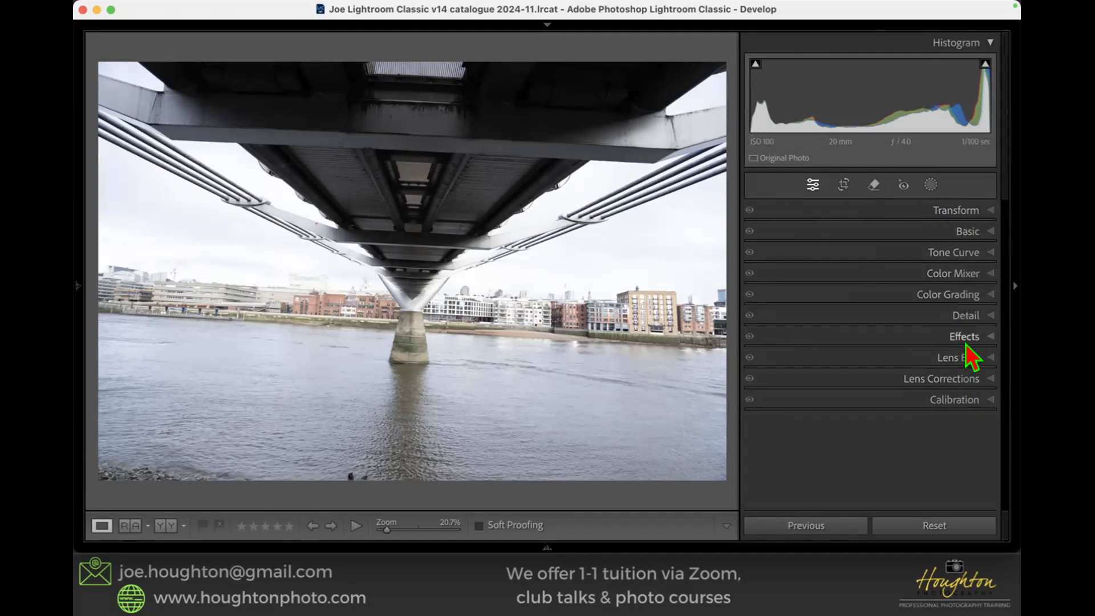
{"action": "left_click", "coordinate": [991, 211]}
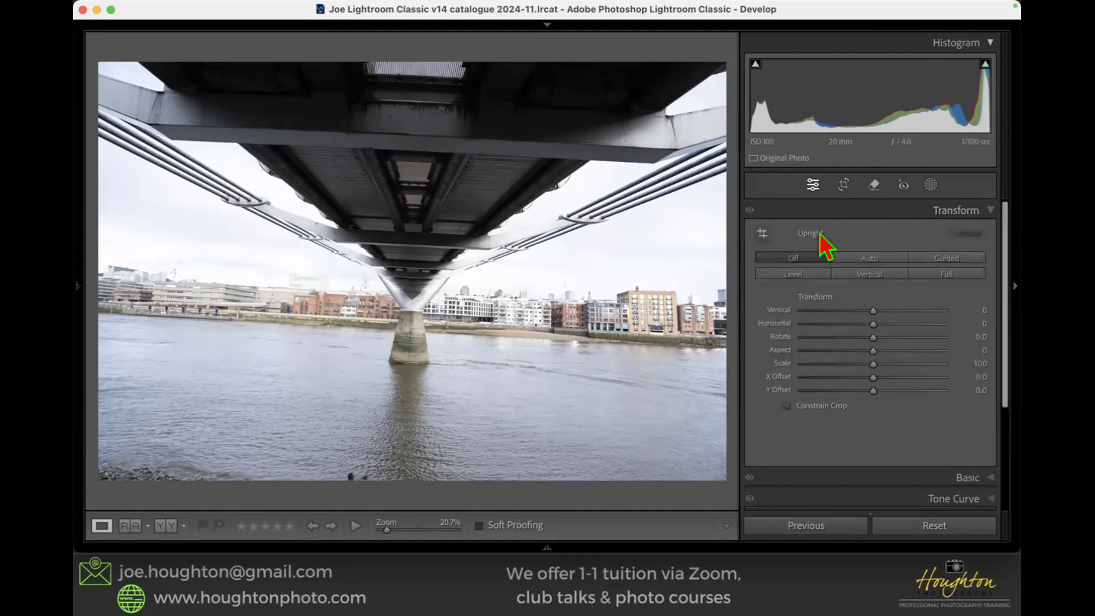
{"action": "left_click", "coordinate": [762, 234]}
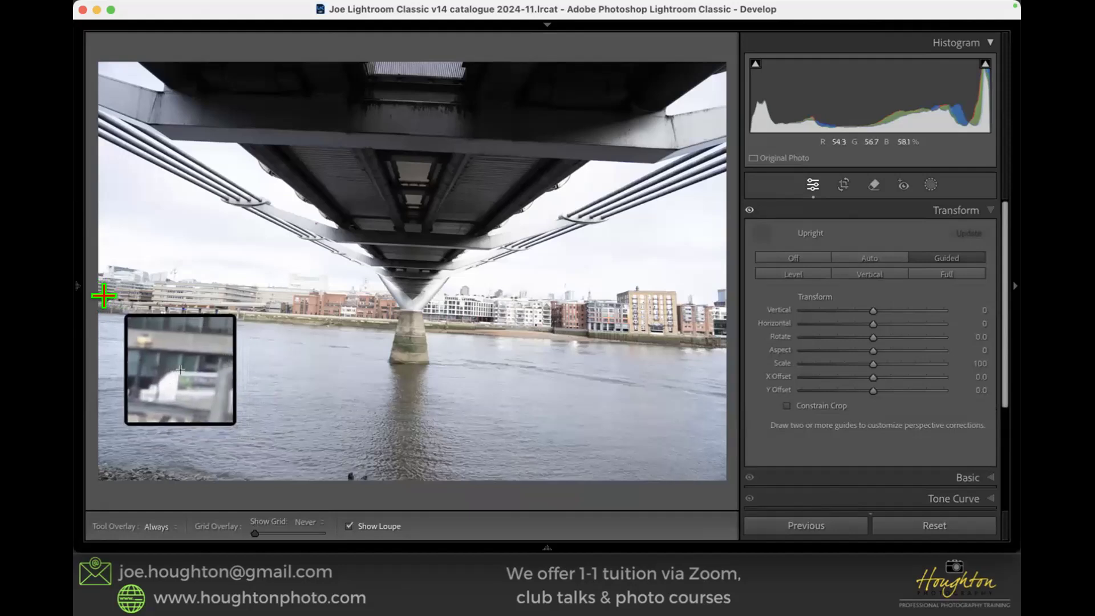
{"action": "left_click_drag", "start_coordinate": [108, 300], "coordinate": [717, 329]}
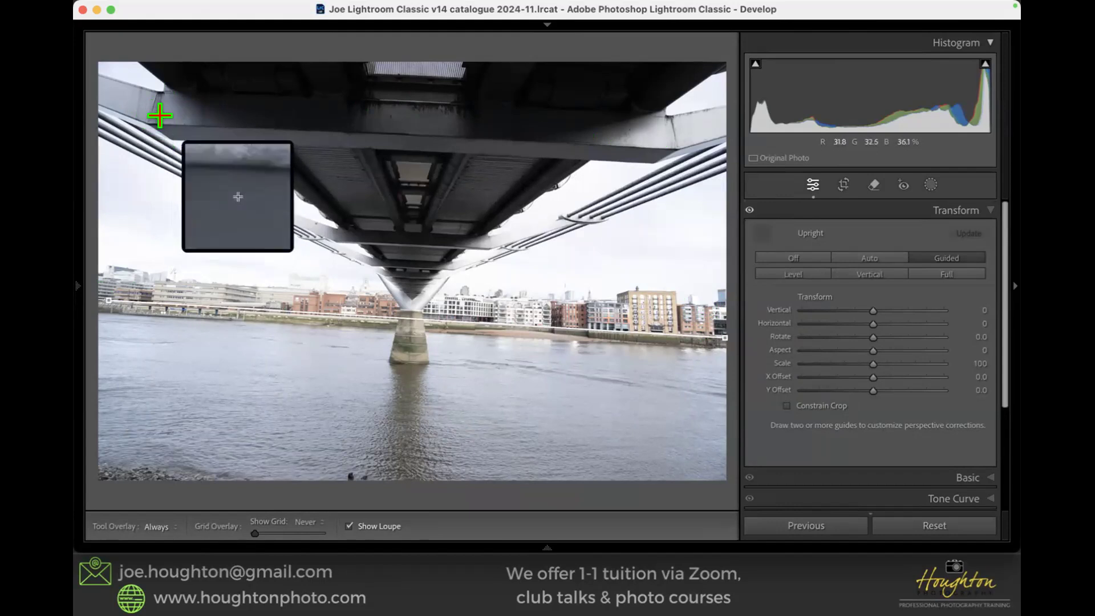
- Draw a second Guided Upright guide along the lower edge of the bridge's front beam, using the loupe for precision
{"action": "left_click", "coordinate": [348, 526]}
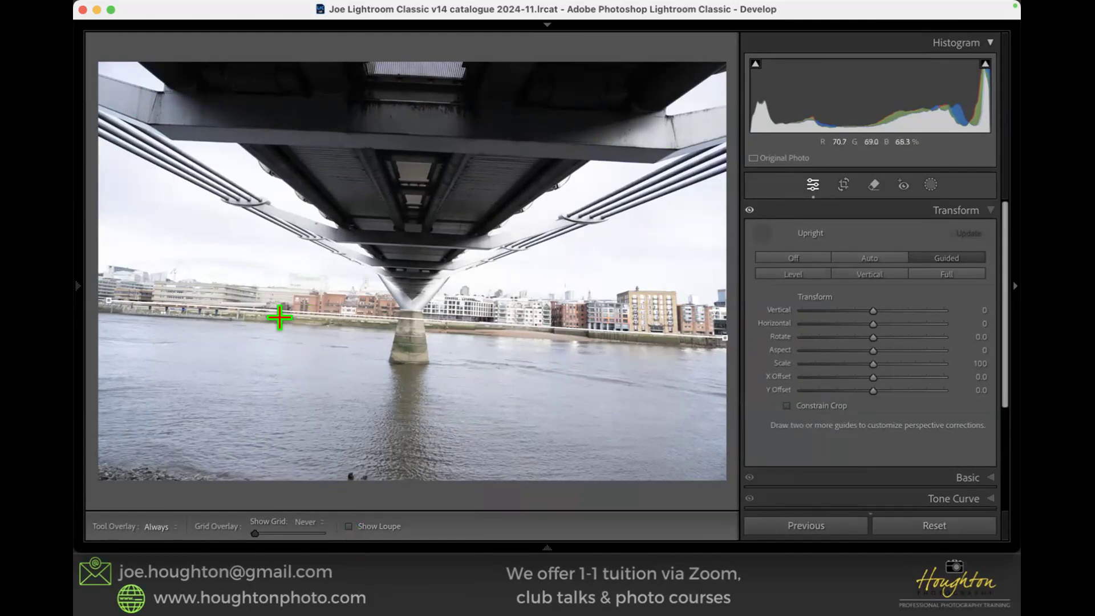
{"action": "left_click", "coordinate": [348, 526]}
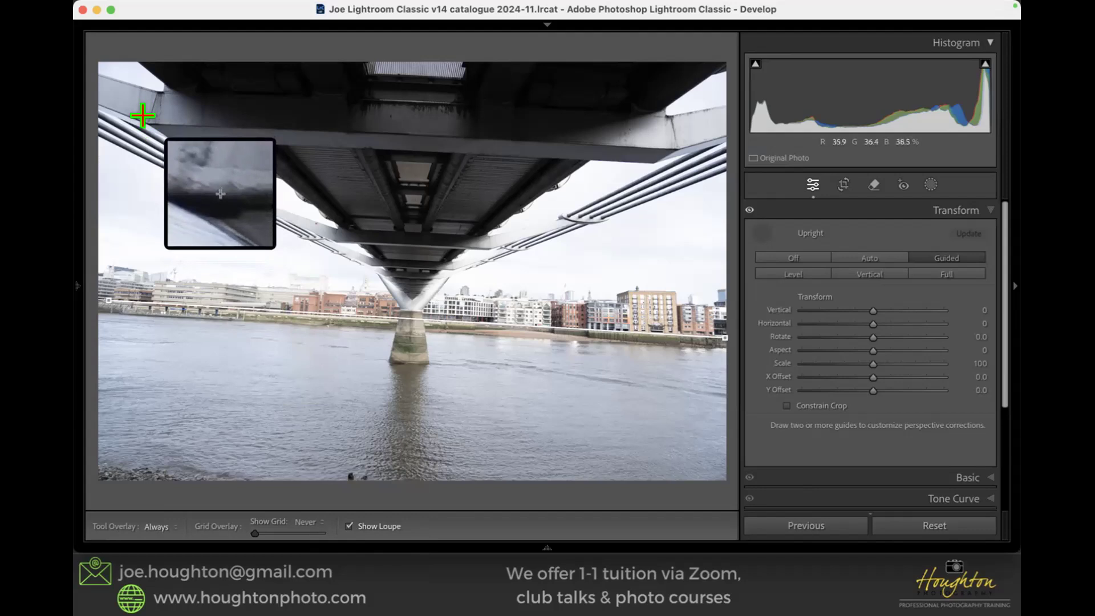
{"action": "left_click_drag", "start_coordinate": [142, 114], "coordinate": [664, 143]}
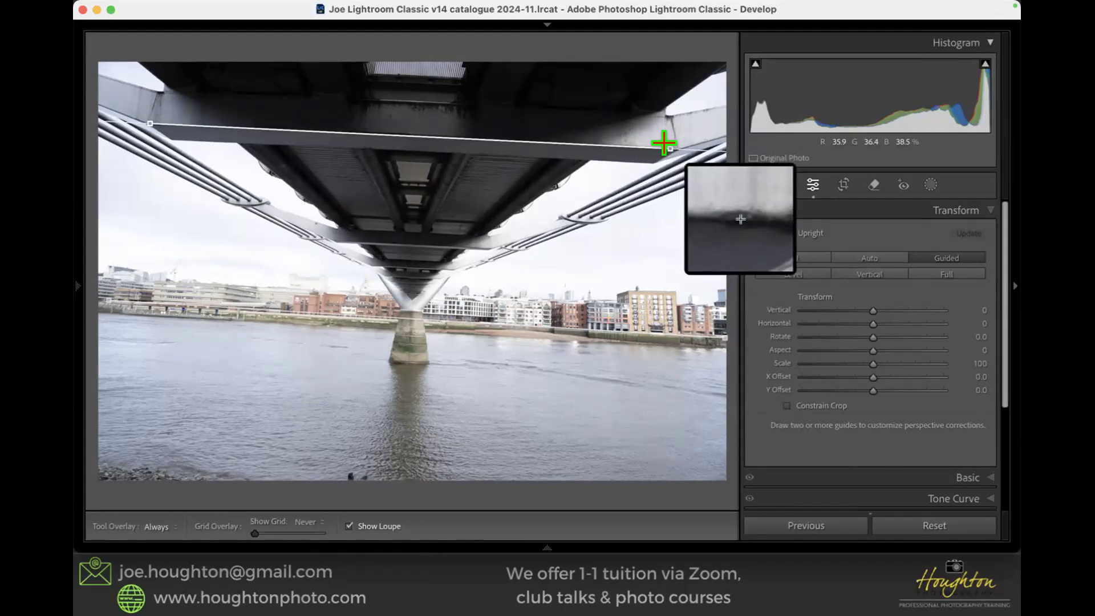
{"action": "left_click_drag", "start_coordinate": [664, 143], "coordinate": [664, 144]}
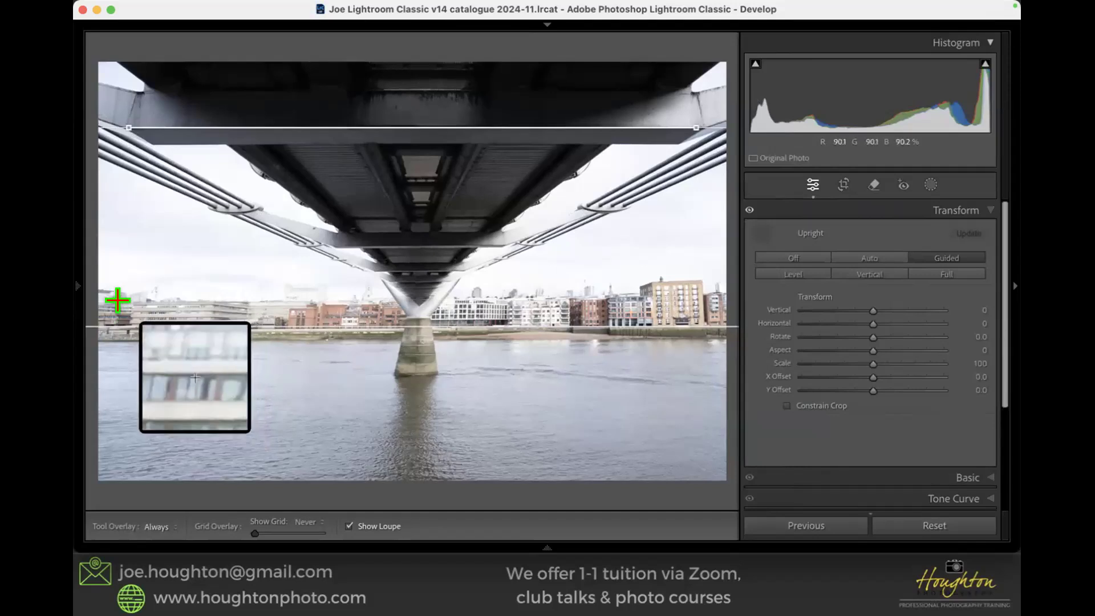
- Add vertical Upright guides at the right-hand and left-hand riverside buildings and leave the guided tool
{"action": "left_click_drag", "start_coordinate": [687, 250], "coordinate": [690, 377]}
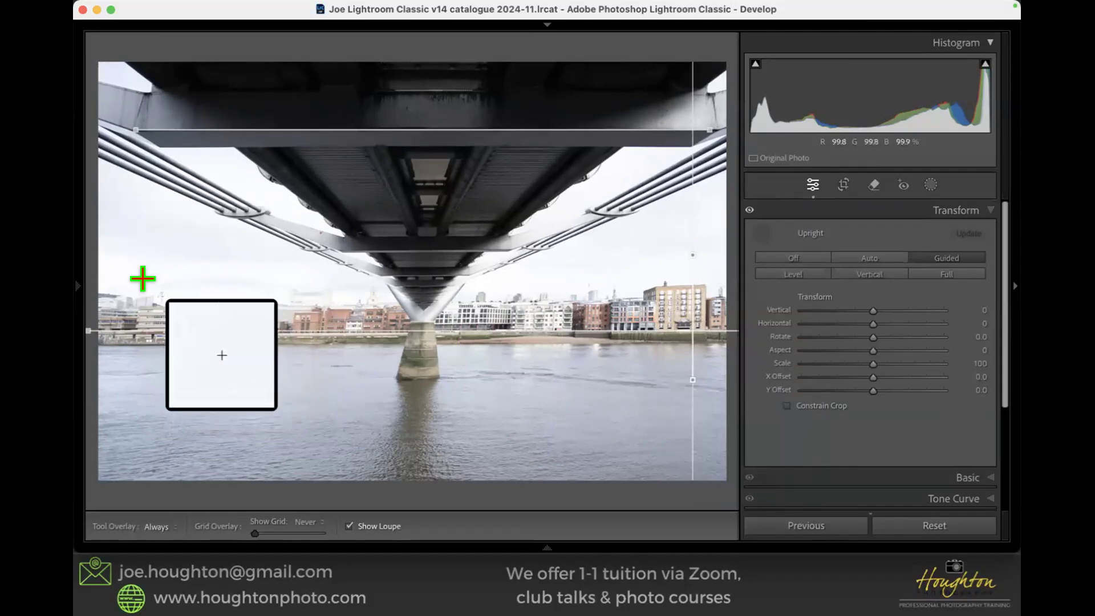
{"action": "mouse_move", "coordinate": [154, 274]}
{"action": "left_mouse_down"}
{"action": "mouse_move", "coordinate": [136, 334]}
{"action": "mouse_move", "coordinate": [139, 381]}
{"action": "left_mouse_up"}
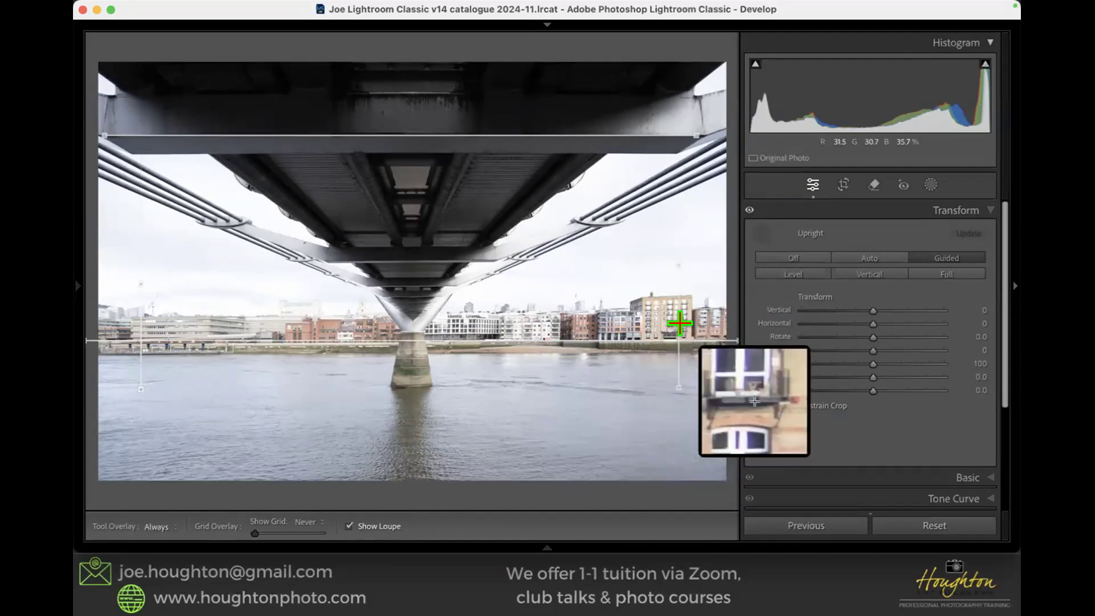
{"action": "left_click", "coordinate": [809, 187]}
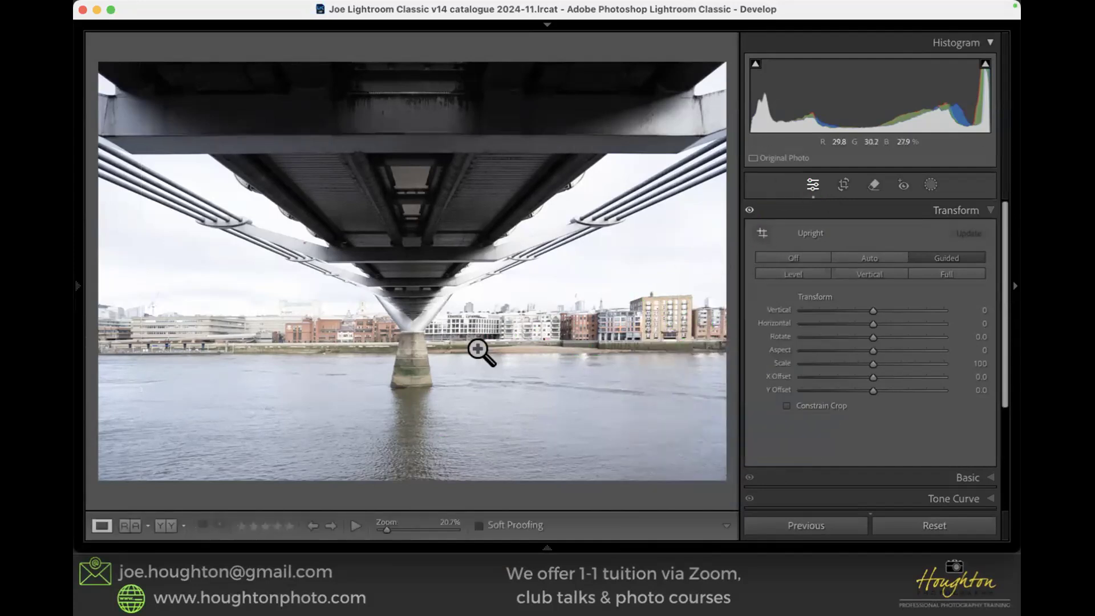
- Send the corrected photo to Adobe Photoshop 2025 for editing and close the Nik Collection 7 palette
{"action": "mouse_move", "coordinate": [367, 17]}
{"action": "left_click", "coordinate": [328, 11]}
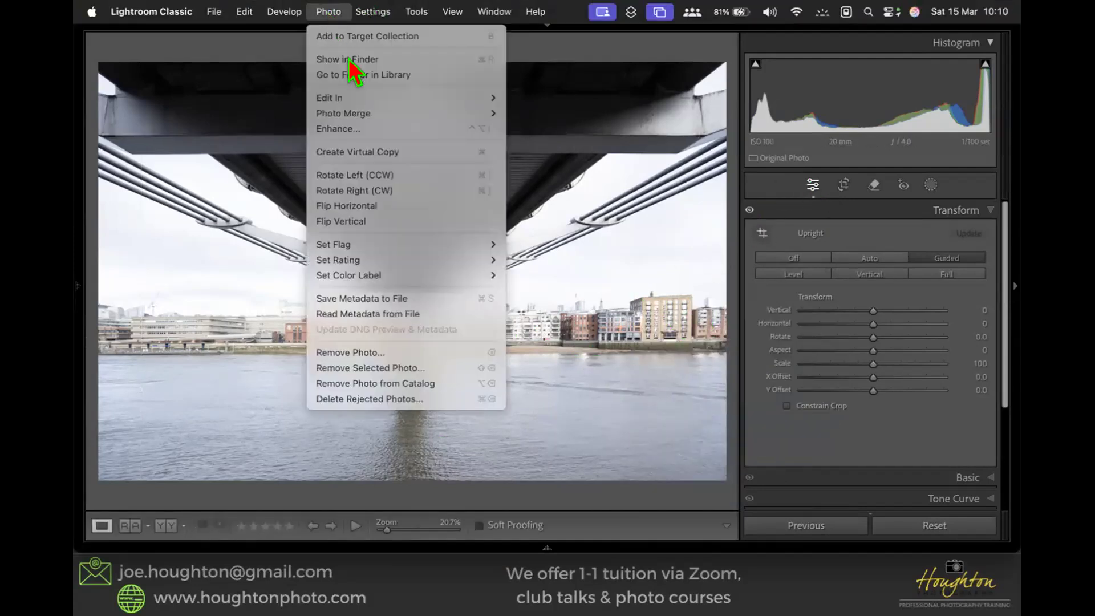
{"action": "mouse_move", "coordinate": [385, 98]}
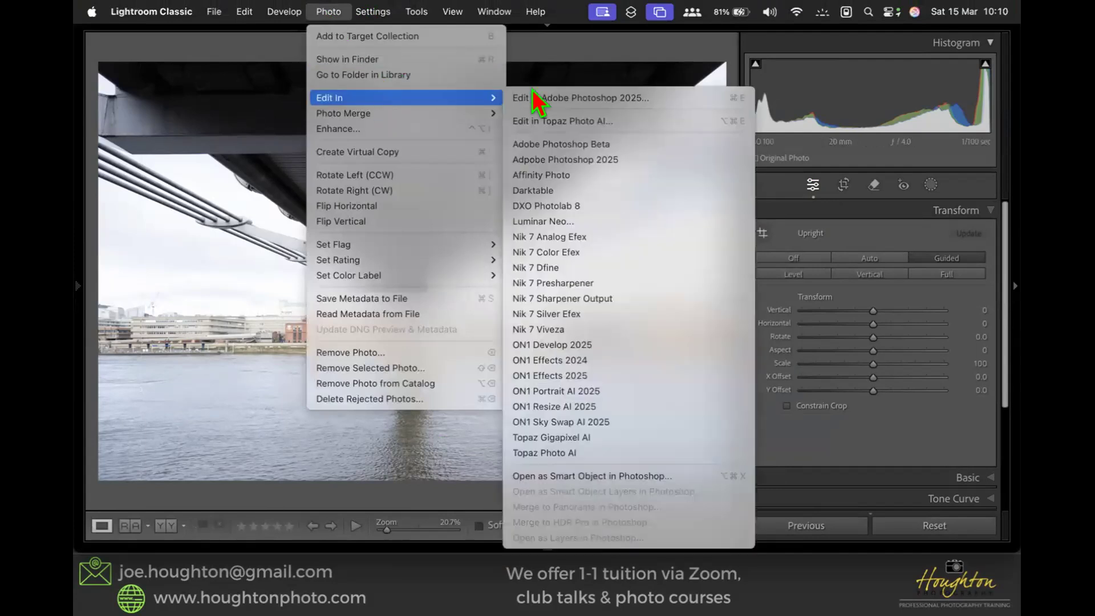
{"action": "left_click", "coordinate": [562, 98]}
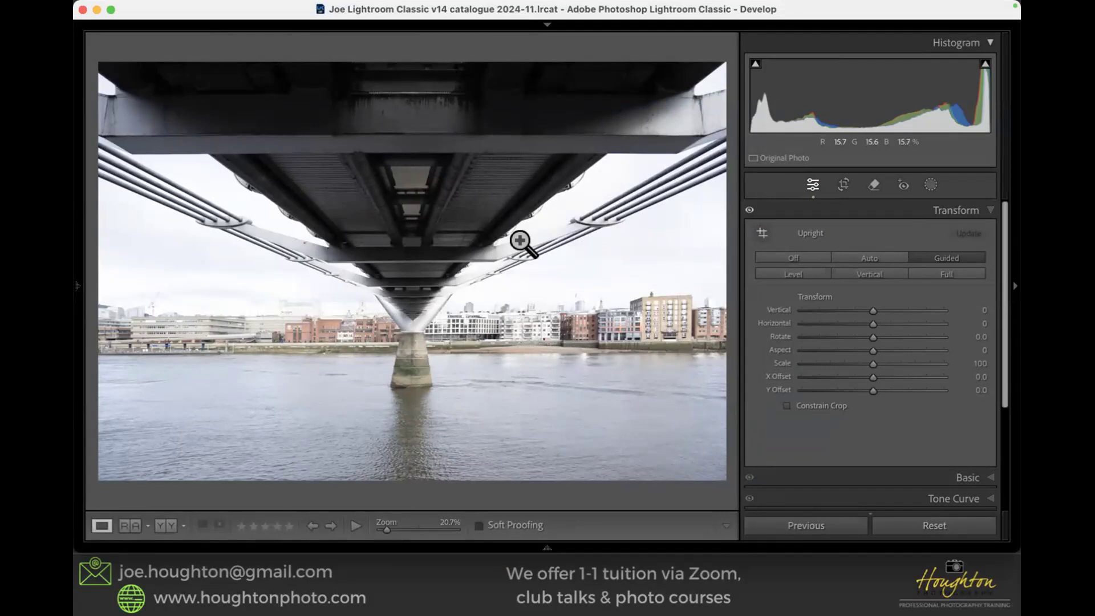
{"action": "mouse_move", "coordinate": [531, 599]}
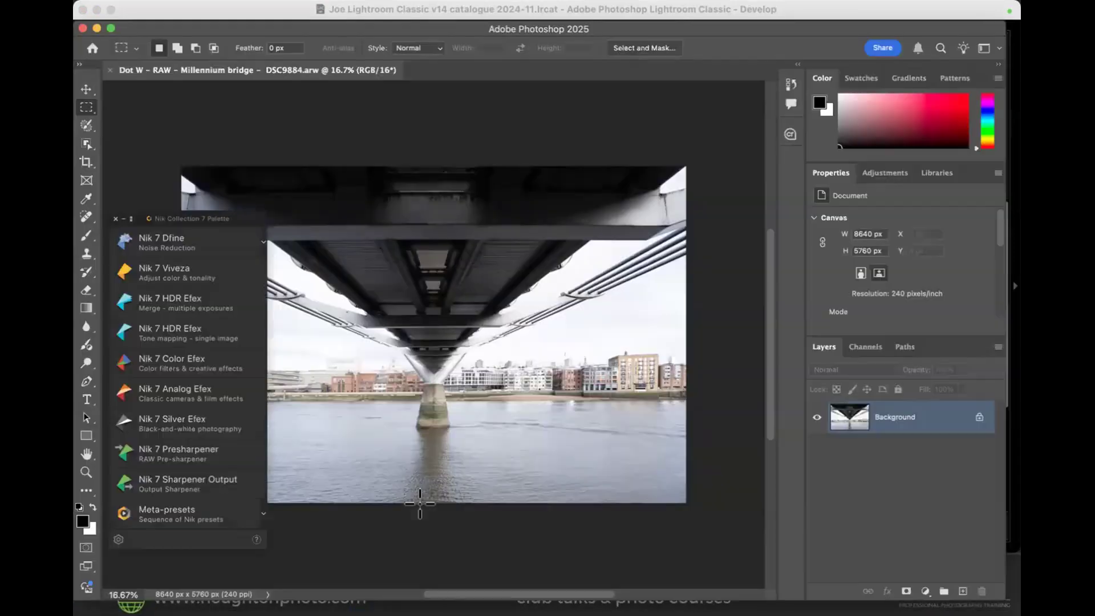
{"action": "left_click", "coordinate": [115, 218]}
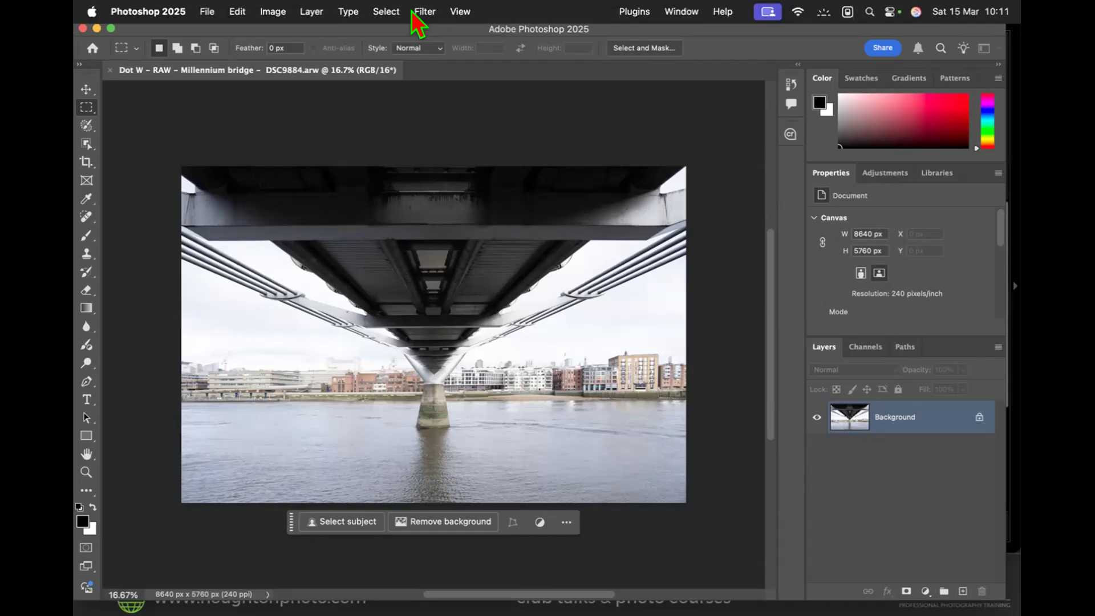
- Start the Adaptive Wide Angle filter and constrain the roofline of the tall brick building on the right to horizontal
{"action": "left_click", "coordinate": [422, 12]}
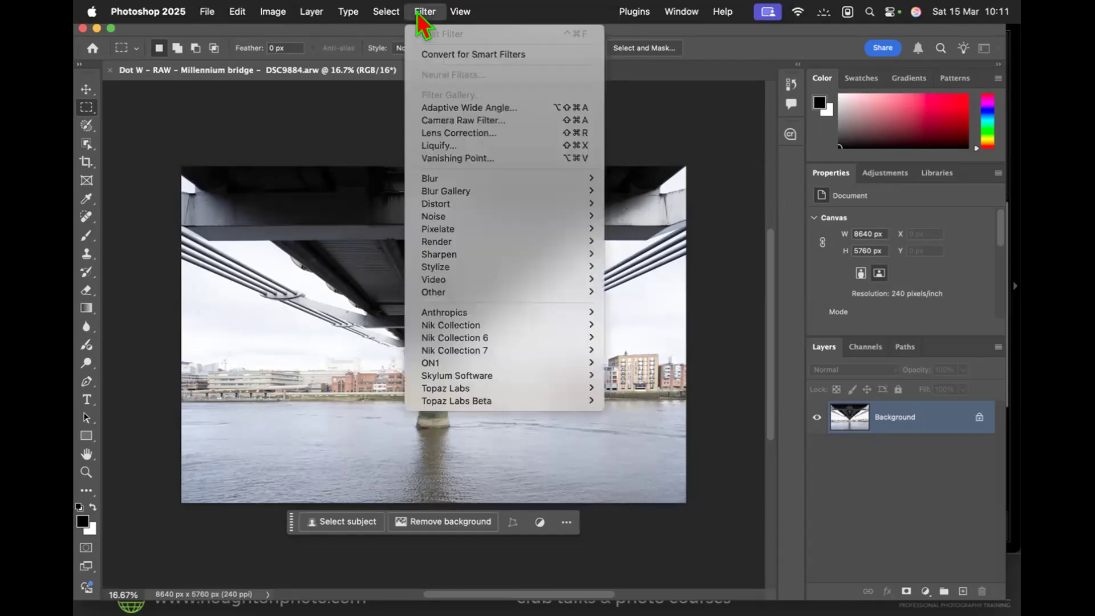
{"action": "left_click", "coordinate": [480, 109]}
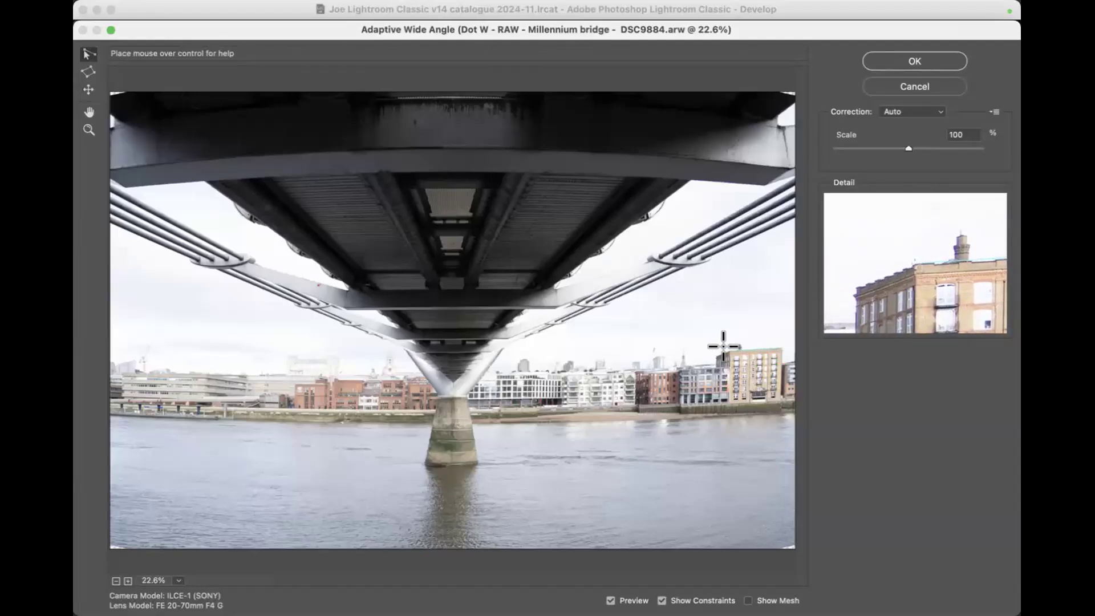
{"action": "left_click", "coordinate": [723, 347]}
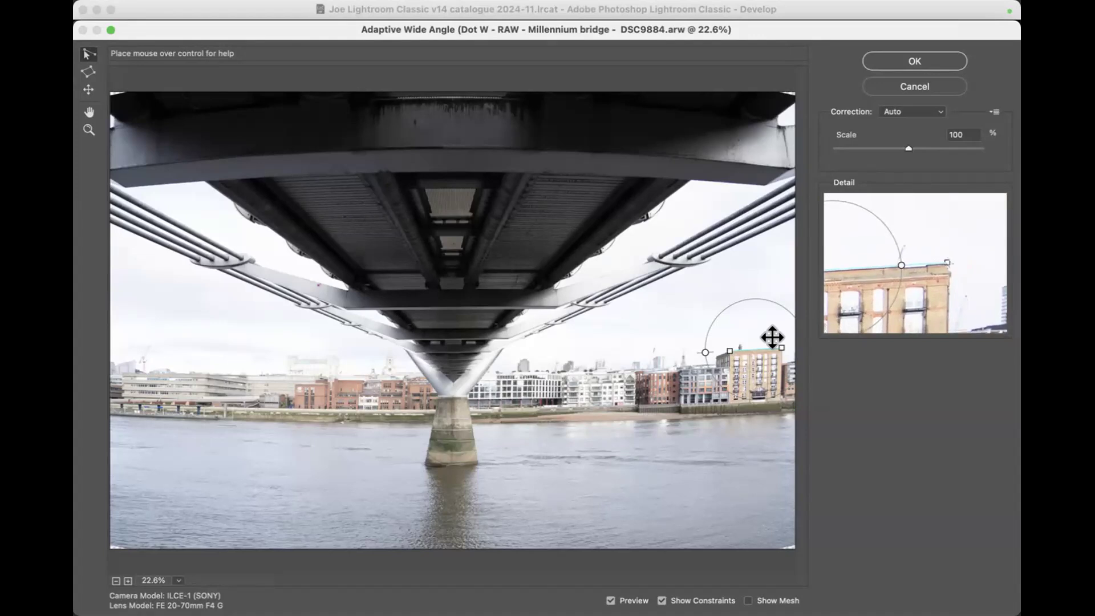
{"action": "right_click", "coordinate": [757, 362]}
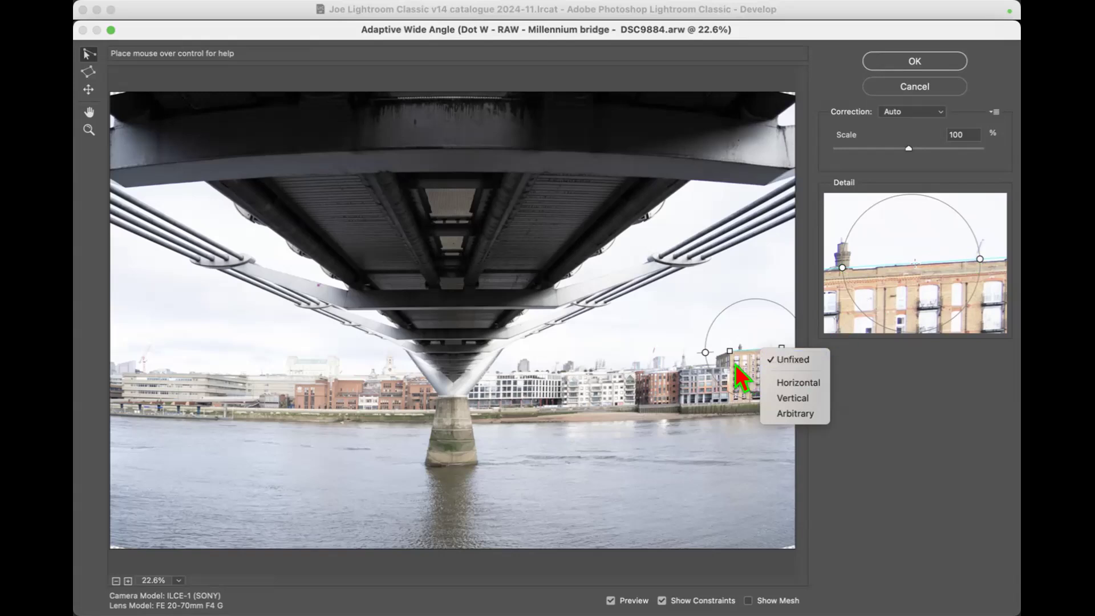
{"action": "left_click", "coordinate": [797, 382]}
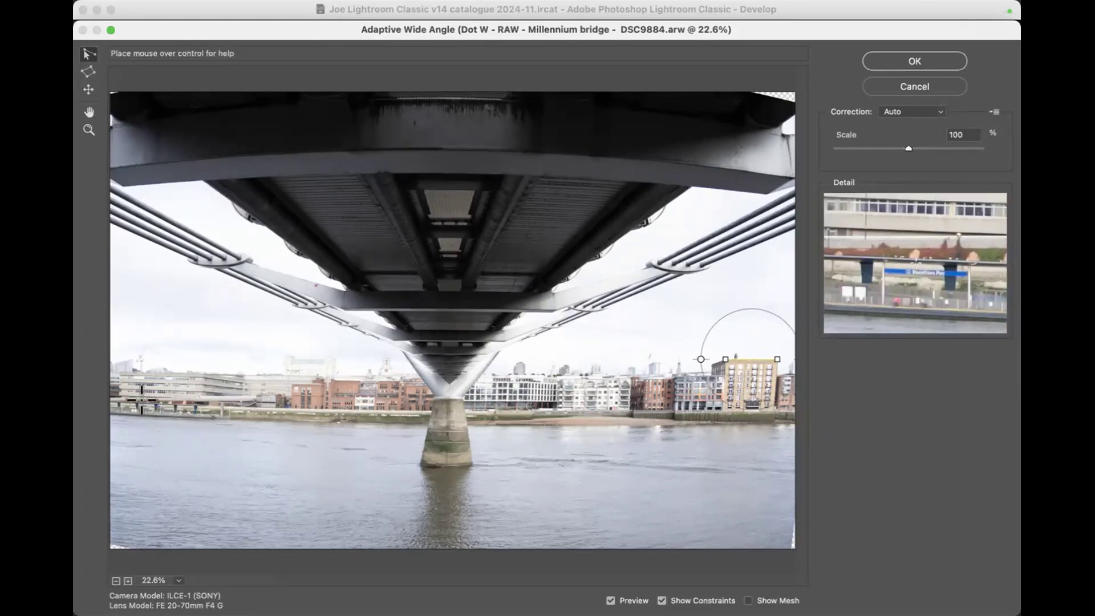
{"action": "left_click", "coordinate": [114, 383]}
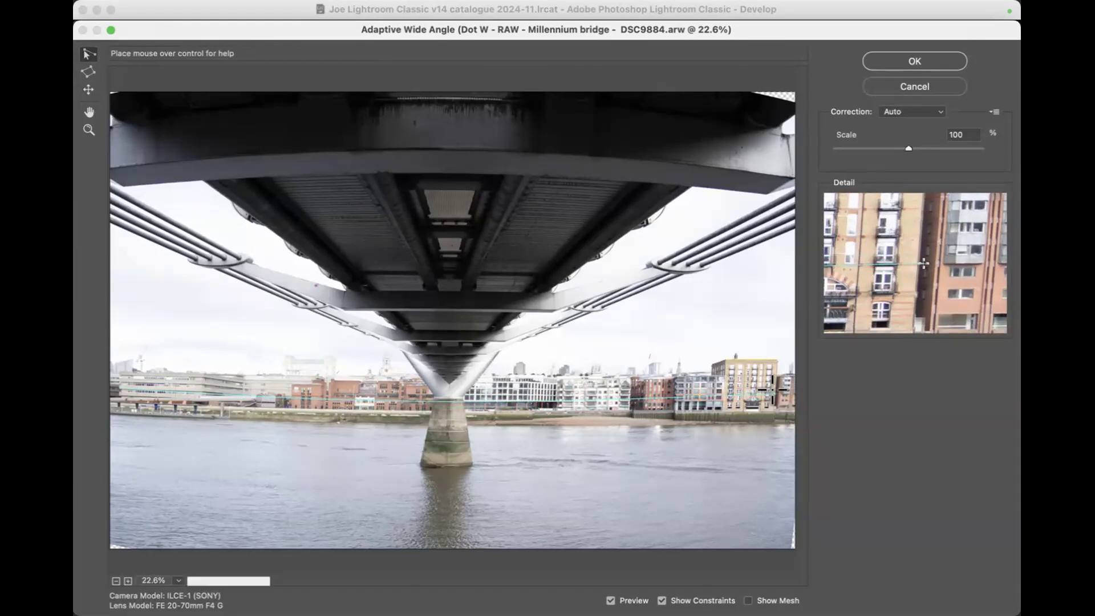
{"action": "left_click", "coordinate": [772, 394]}
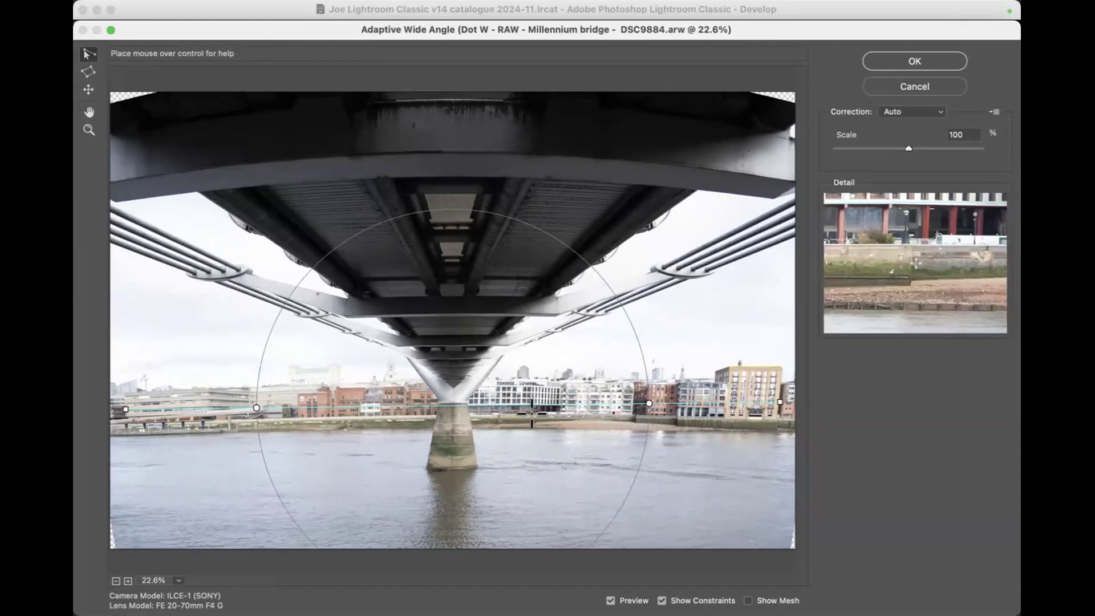
{"action": "key", "text": "BackSpace"}
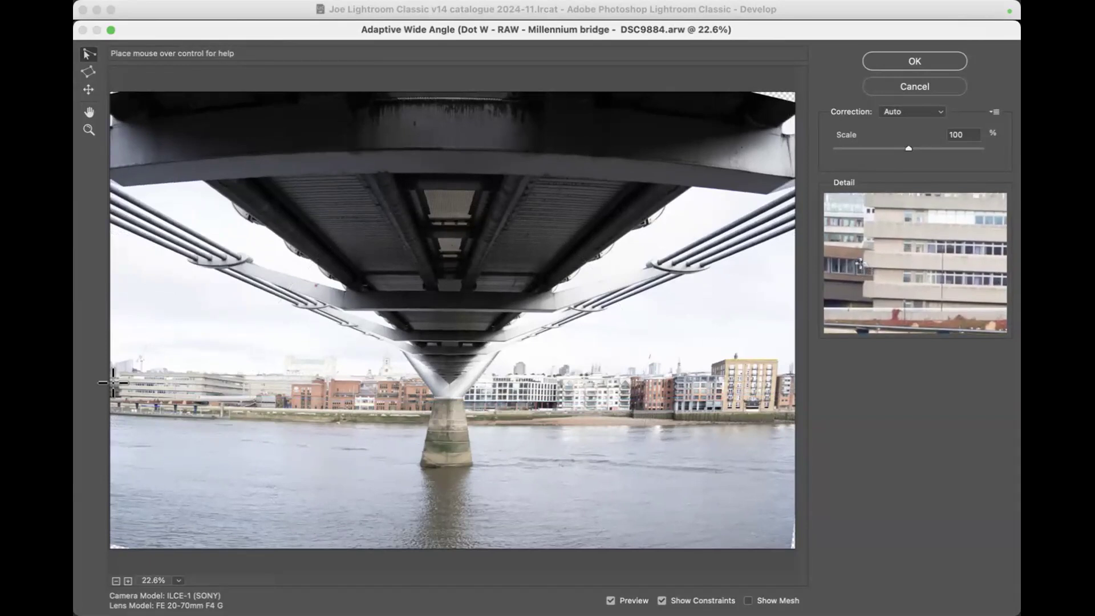
- Draw a constraint along the facade of the long building on the far left and set it to horizontal
{"action": "left_click", "coordinate": [202, 390]}
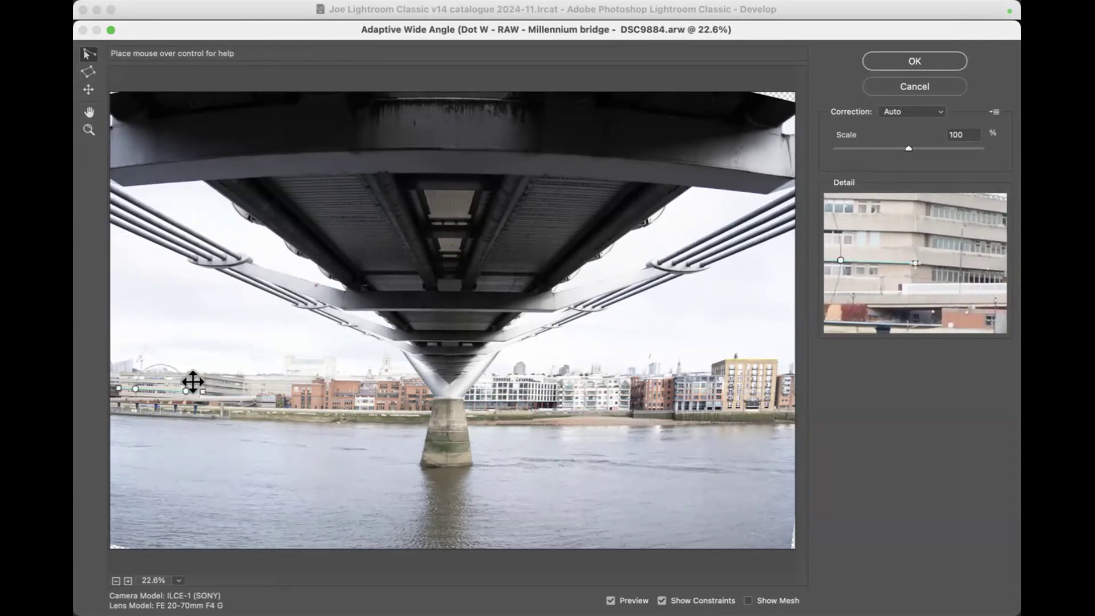
{"action": "right_click", "coordinate": [159, 389]}
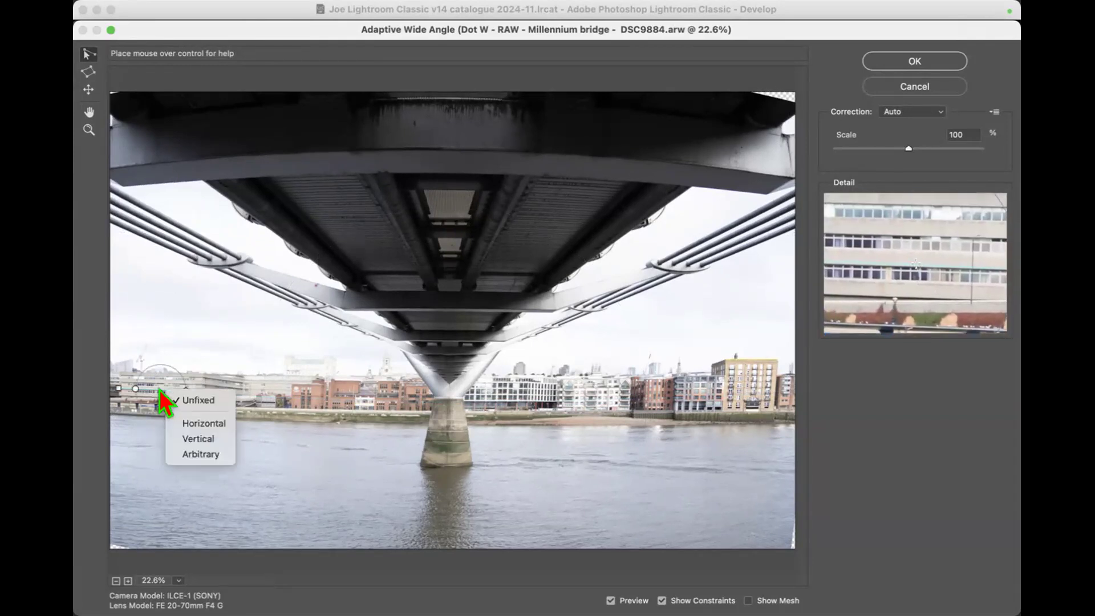
{"action": "left_click", "coordinate": [194, 421]}
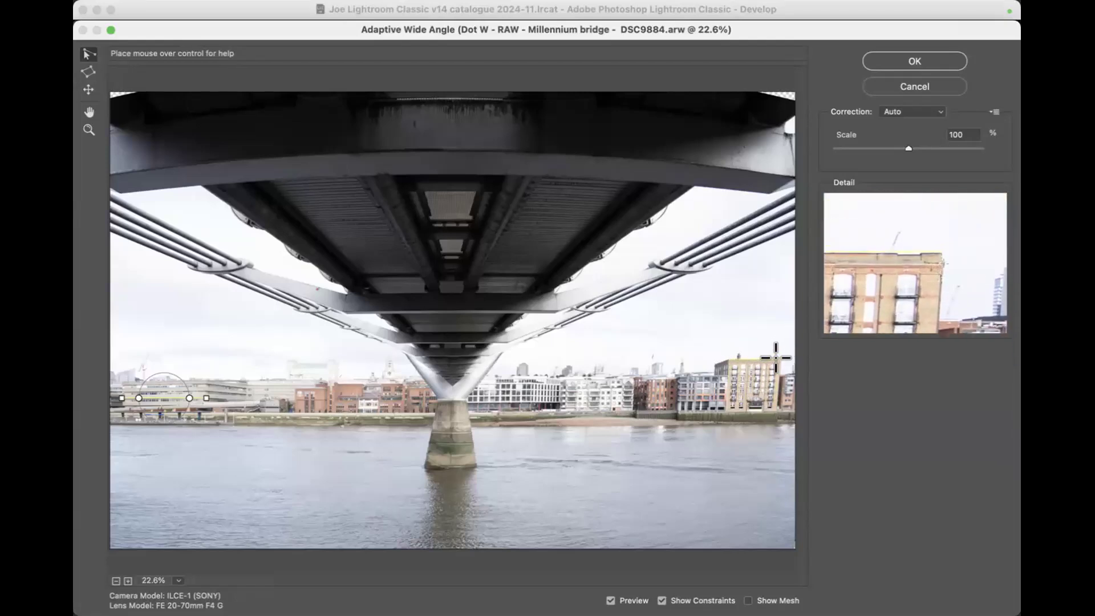
- Draw a constraint down the right edge of the tall brick building and set it to vertical
{"action": "left_click_drag", "start_coordinate": [776, 357], "coordinate": [776, 408]}
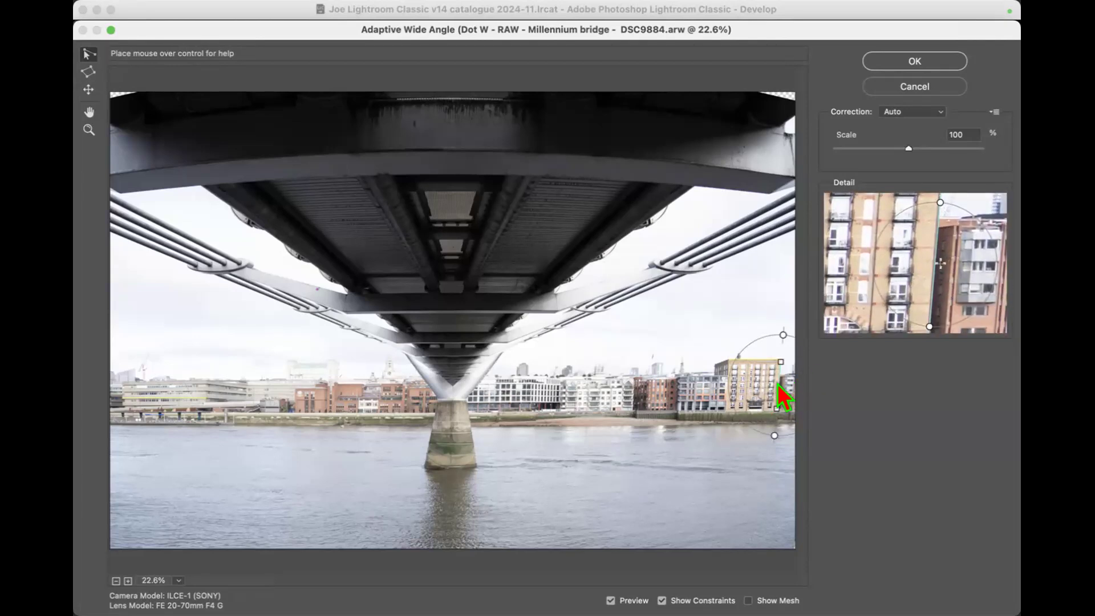
{"action": "right_click", "coordinate": [778, 384]}
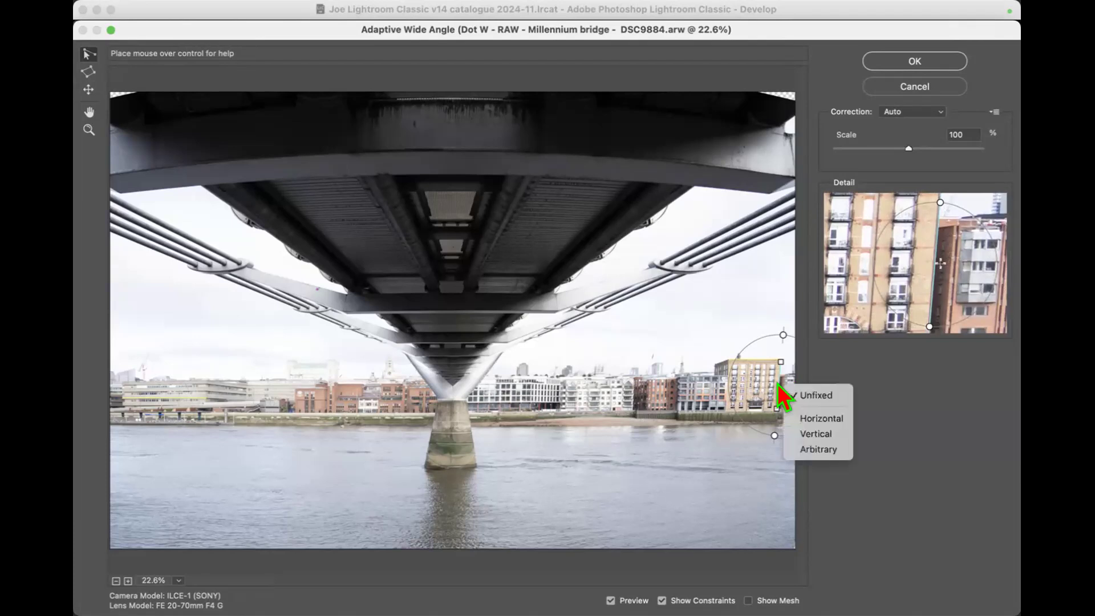
{"action": "left_click", "coordinate": [810, 435]}
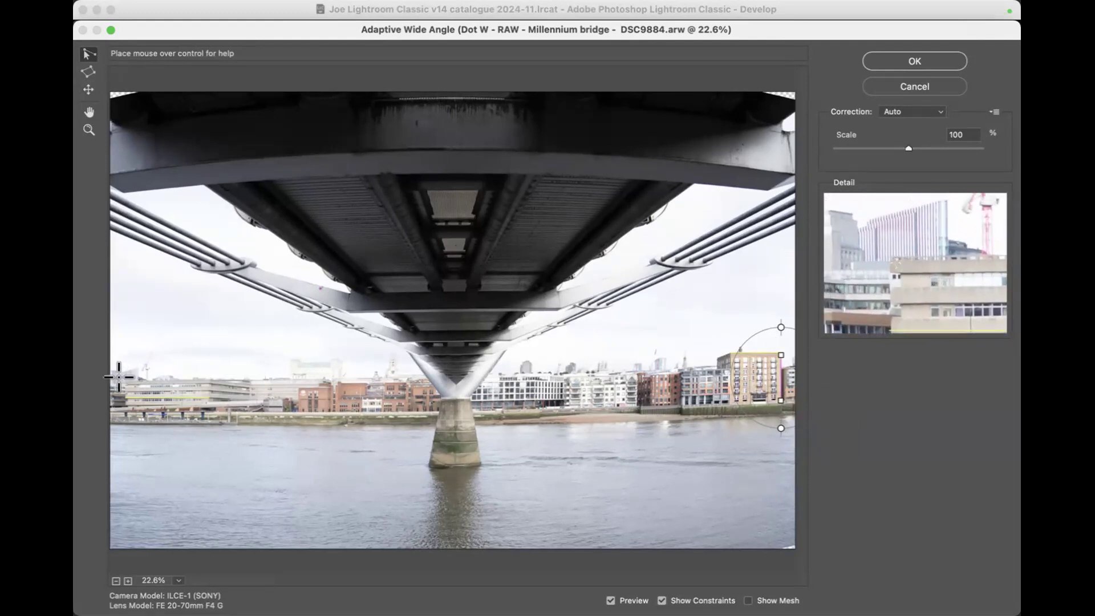
- Draw a constraint down the edge of the long building on the far left and set it to vertical
{"action": "key", "text": "Delete"}
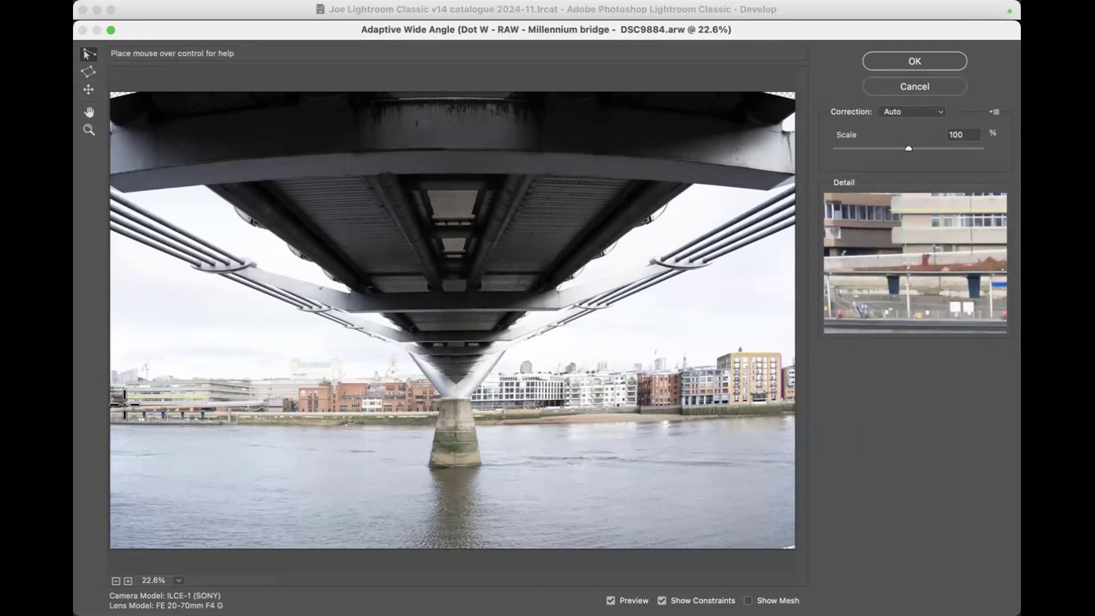
{"action": "left_click", "coordinate": [122, 402]}
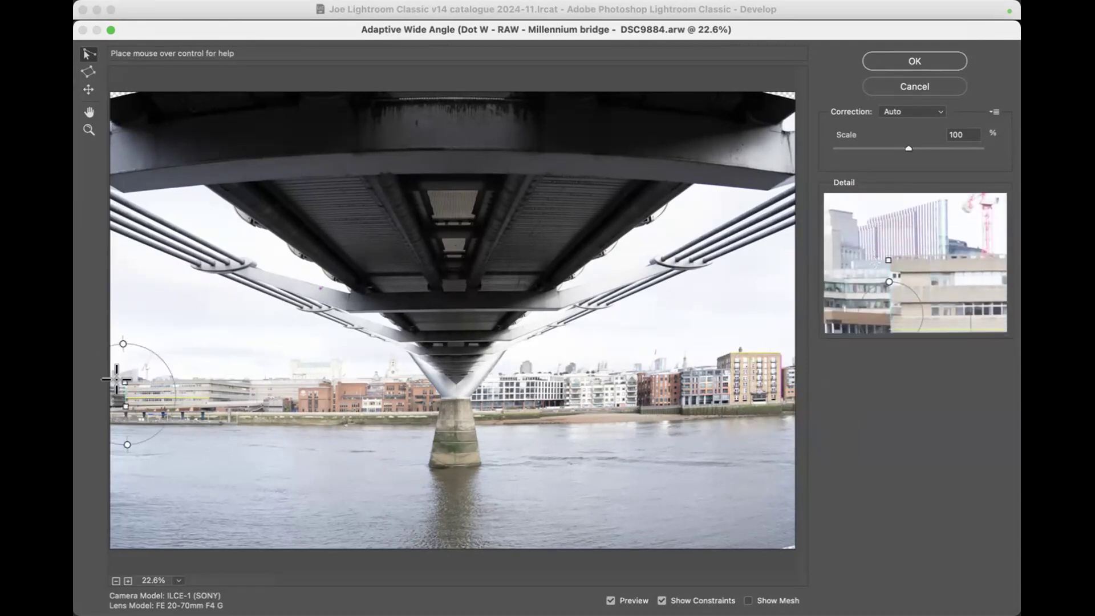
{"action": "left_click", "coordinate": [121, 381]}
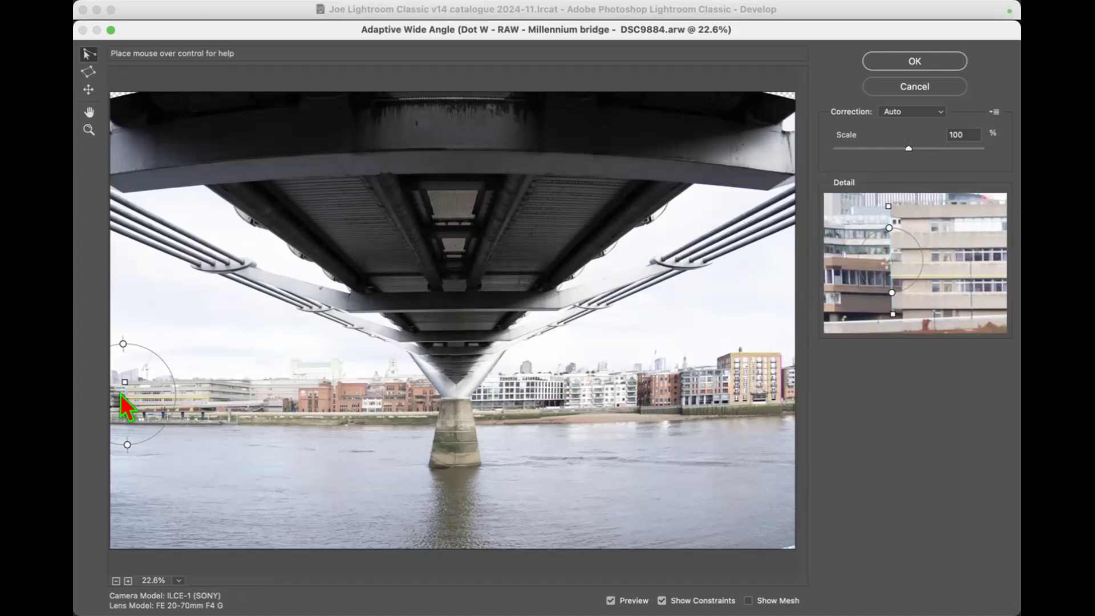
{"action": "right_click", "coordinate": [122, 402]}
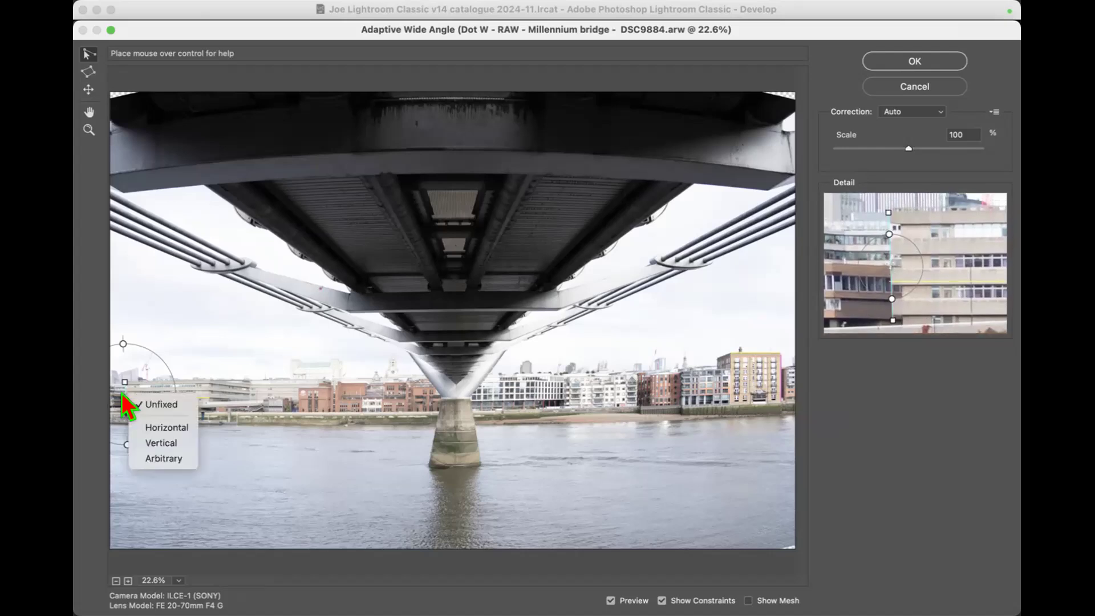
{"action": "left_click", "coordinate": [151, 443]}
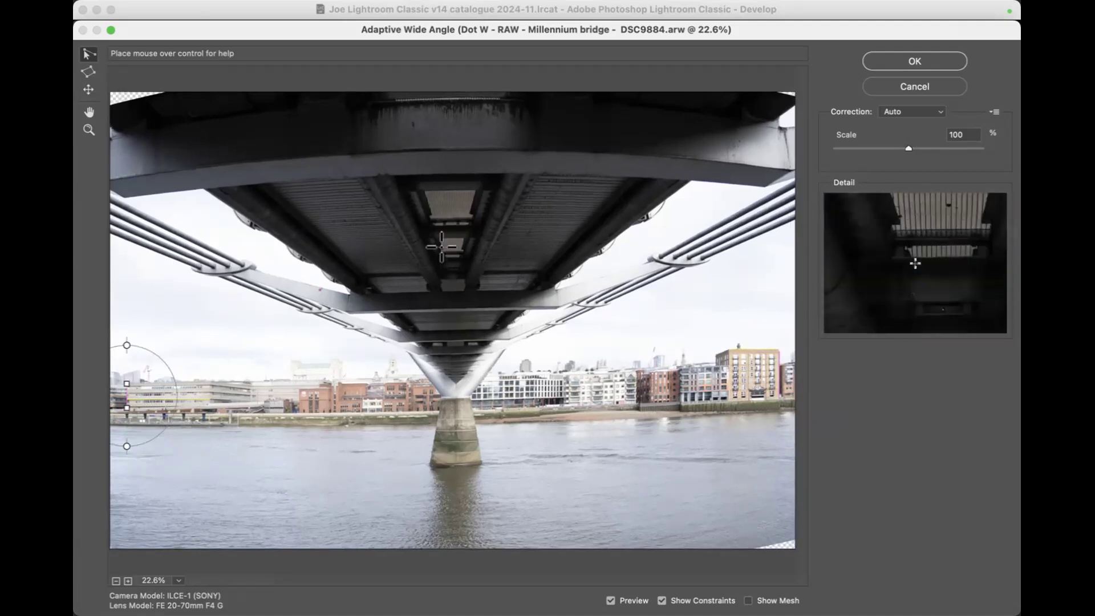
- Draw a constraint from the centre of the bridge's underside down to the foot of the pier and set it to vertical
{"action": "left_click", "coordinate": [444, 184]}
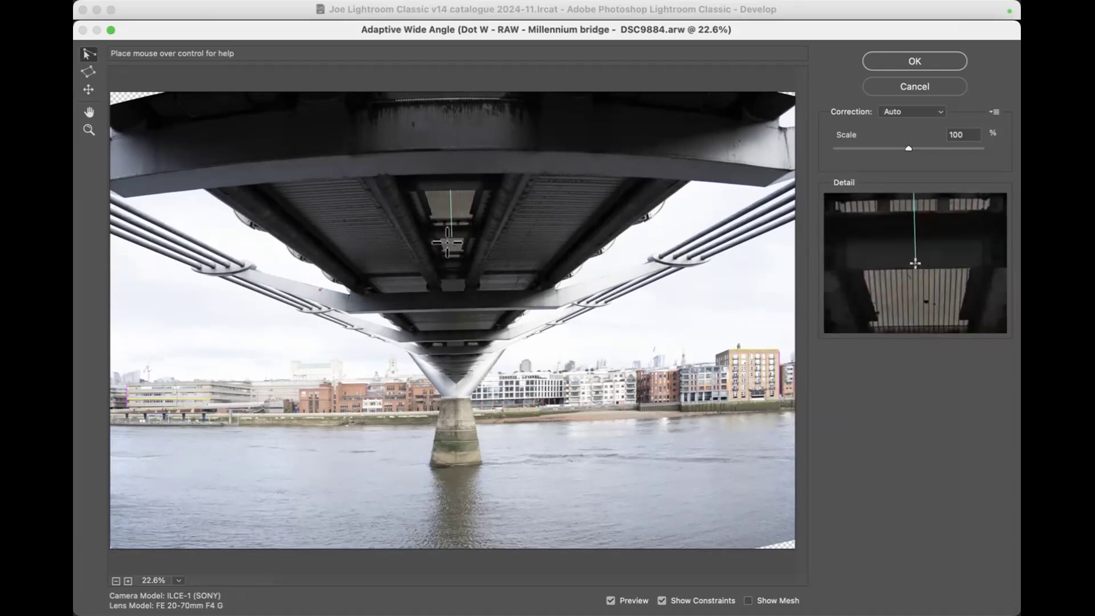
{"action": "left_click", "coordinate": [453, 468]}
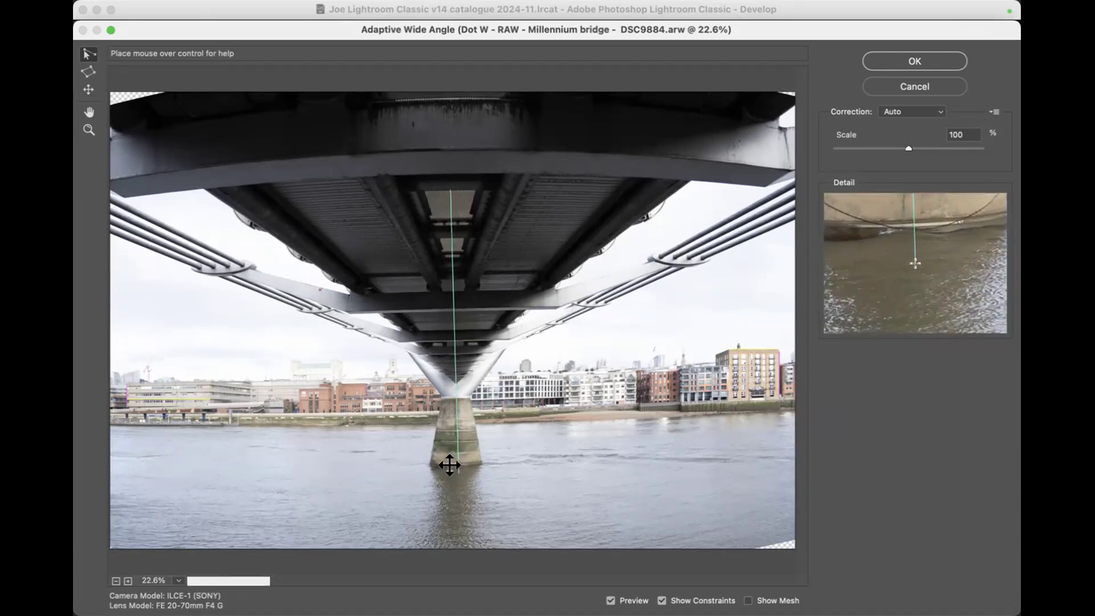
{"action": "right_click", "coordinate": [454, 339]}
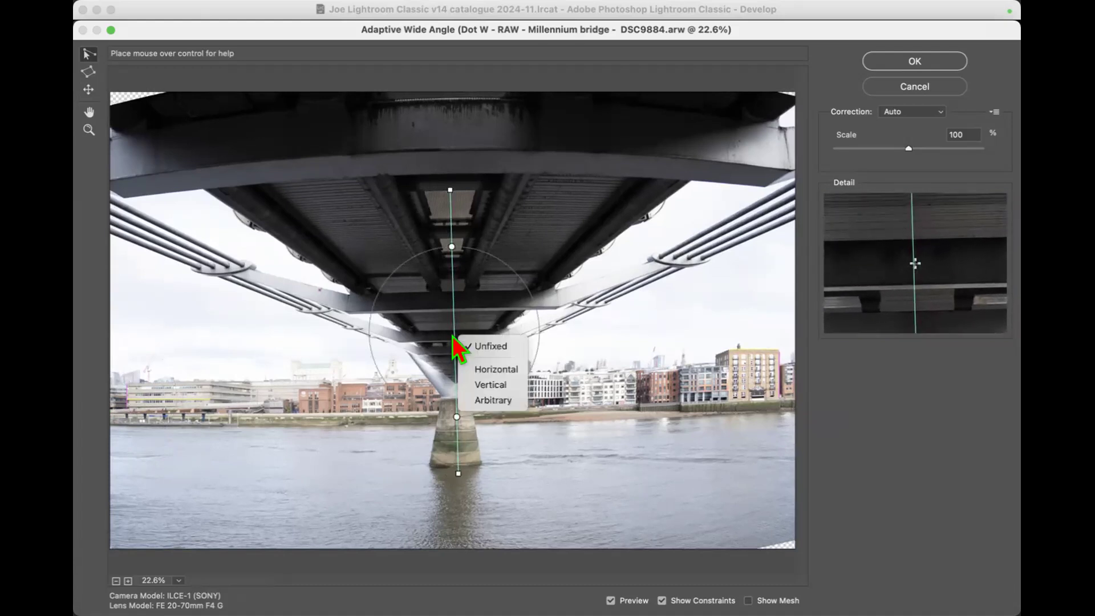
{"action": "left_click", "coordinate": [483, 382]}
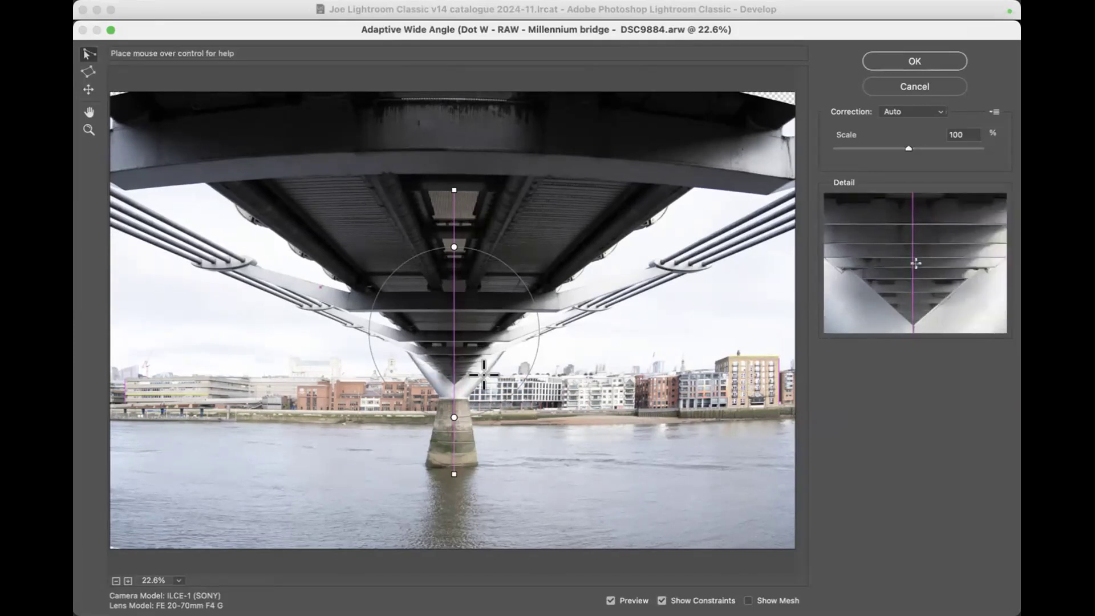
- Draw a short constraint down the white office building just right of the pier and set it to vertical
{"action": "left_click", "coordinate": [522, 379]}
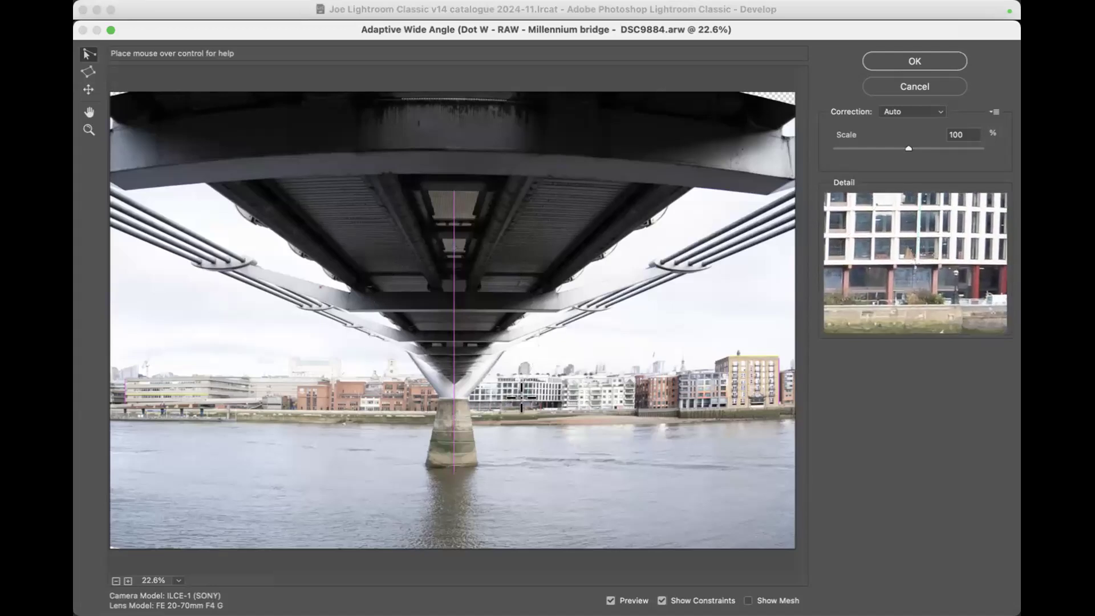
{"action": "left_click", "coordinate": [518, 392]}
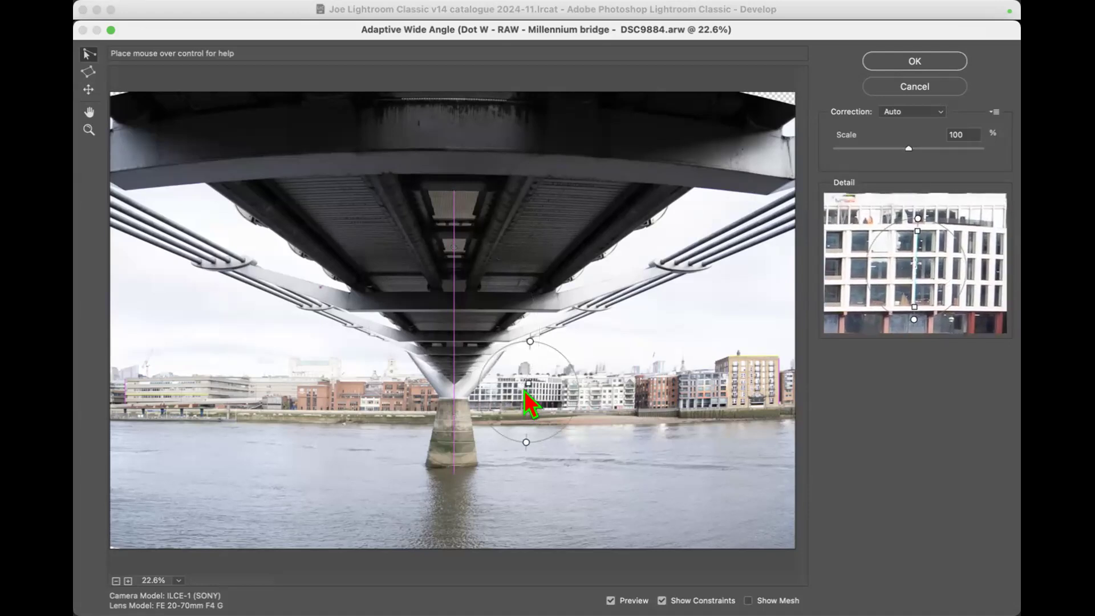
{"action": "right_click", "coordinate": [525, 392]}
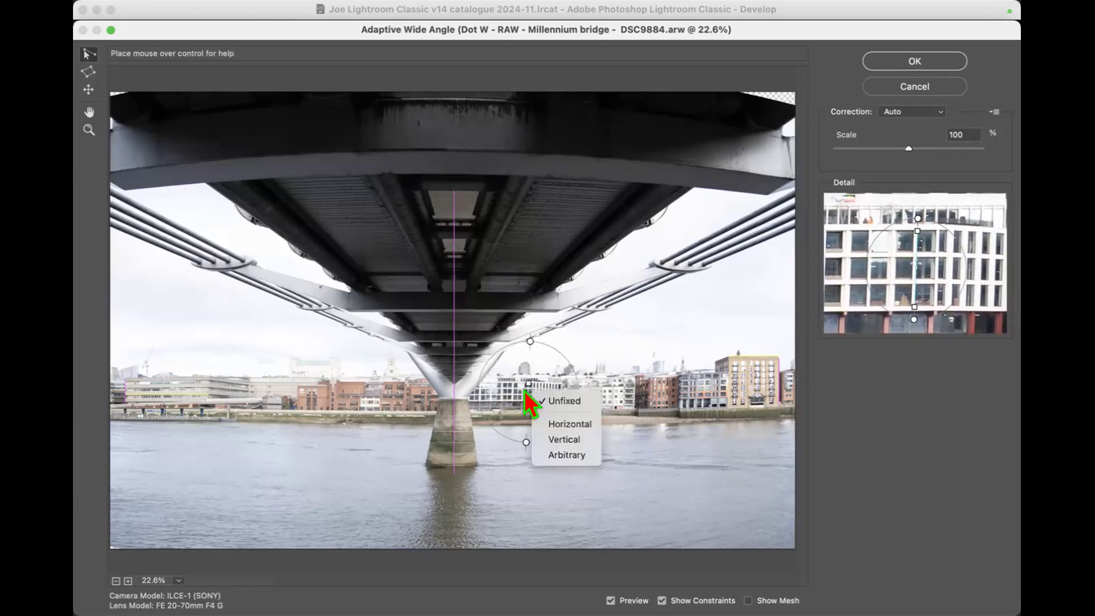
{"action": "left_click", "coordinate": [565, 440]}
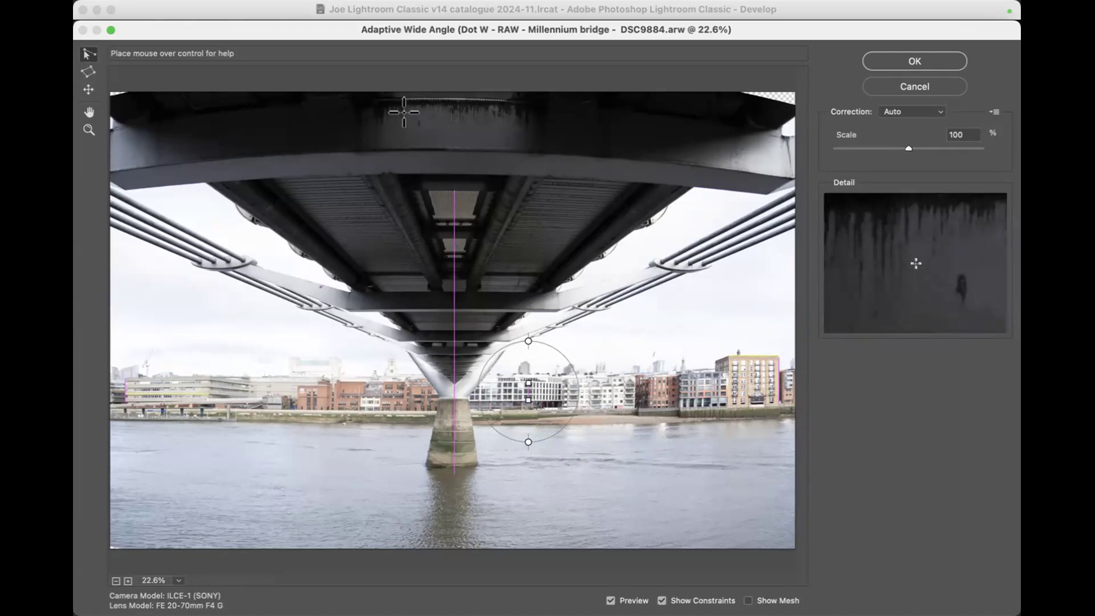
- Draw a constraint across the full width of the nearest bridge crossbeam, adjust its angle, and set it to horizontal
{"action": "left_click", "coordinate": [112, 166]}
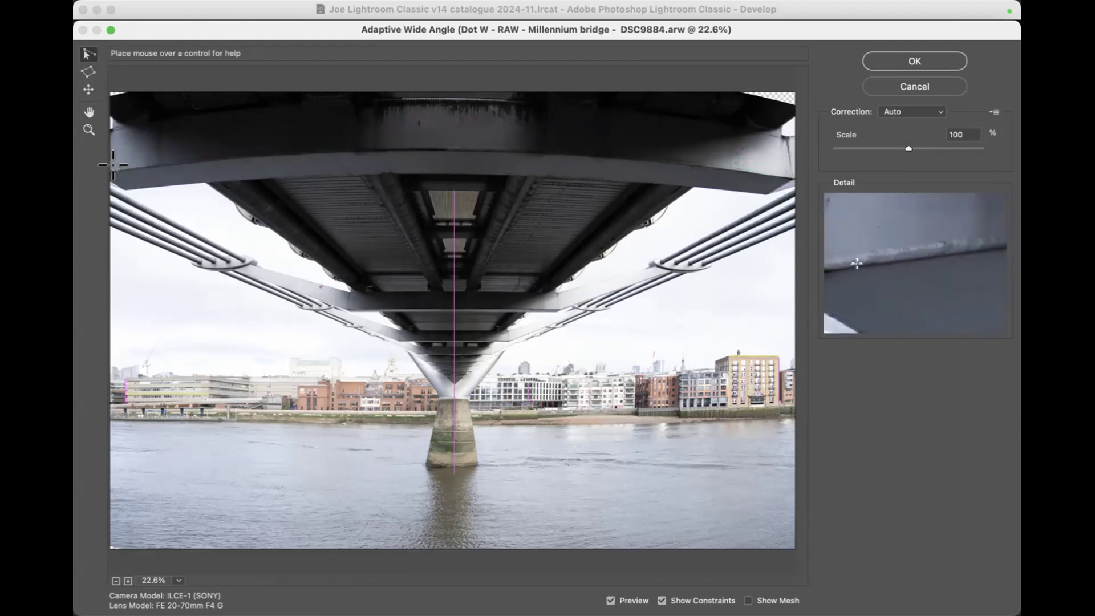
{"action": "left_click", "coordinate": [789, 179]}
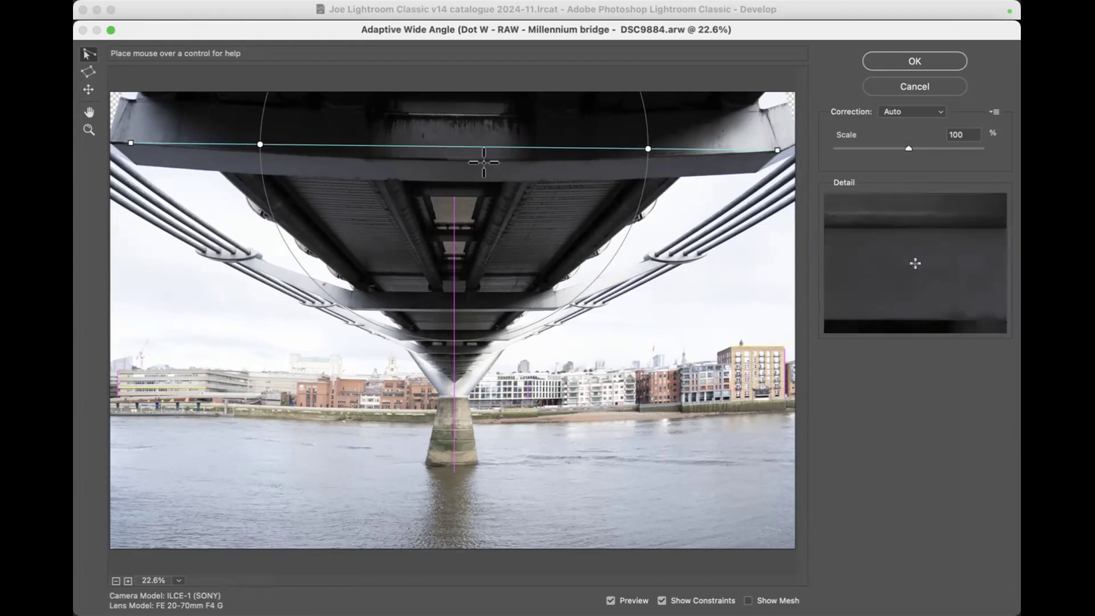
{"action": "left_click_drag", "start_coordinate": [643, 149], "coordinate": [647, 144]}
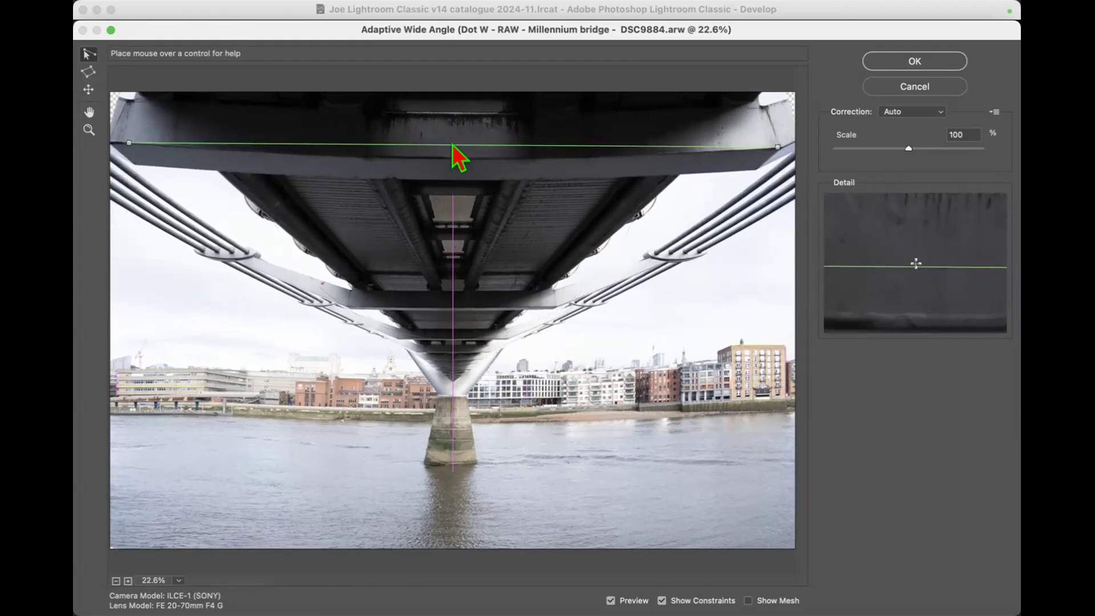
{"action": "right_click", "coordinate": [453, 146]}
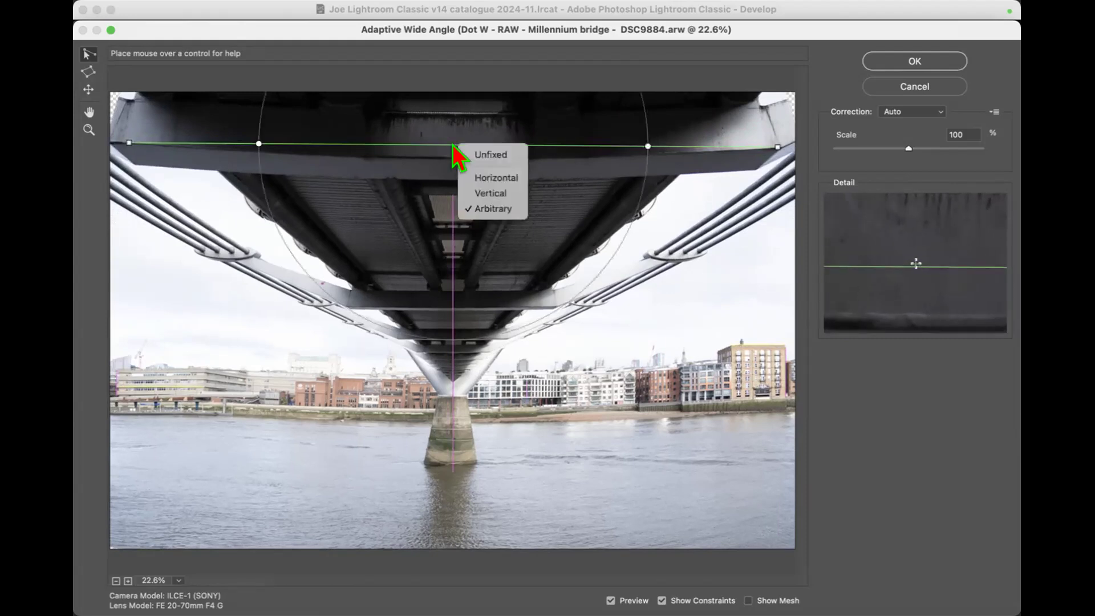
{"action": "left_click", "coordinate": [471, 177]}
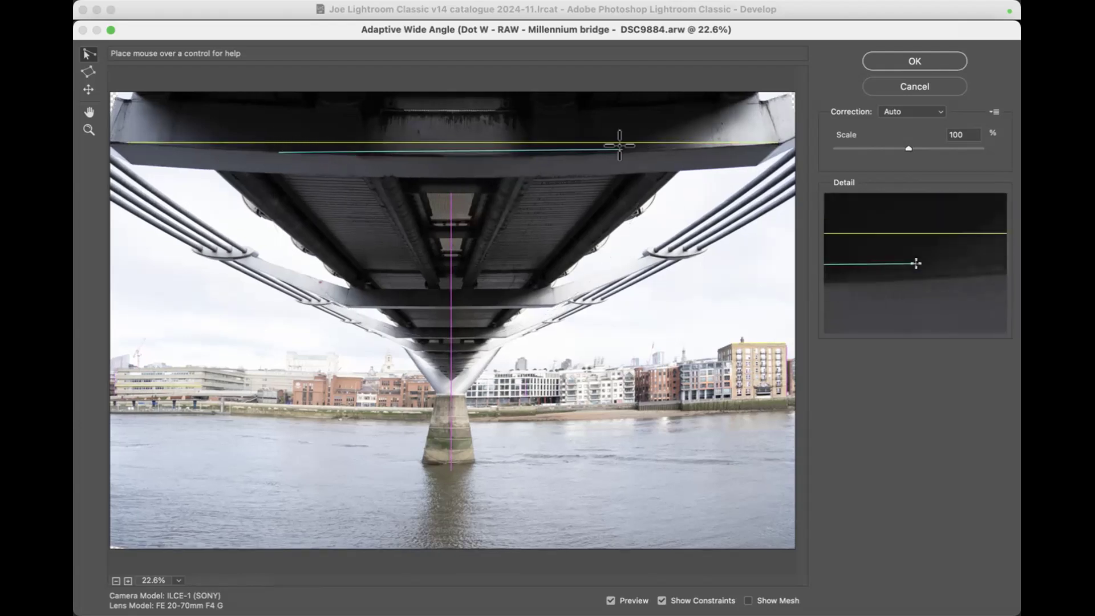
- Add a shorter constraint along the middle of the nearest crossbeam's lower edge and set it to horizontal
{"action": "left_click", "coordinate": [650, 147]}
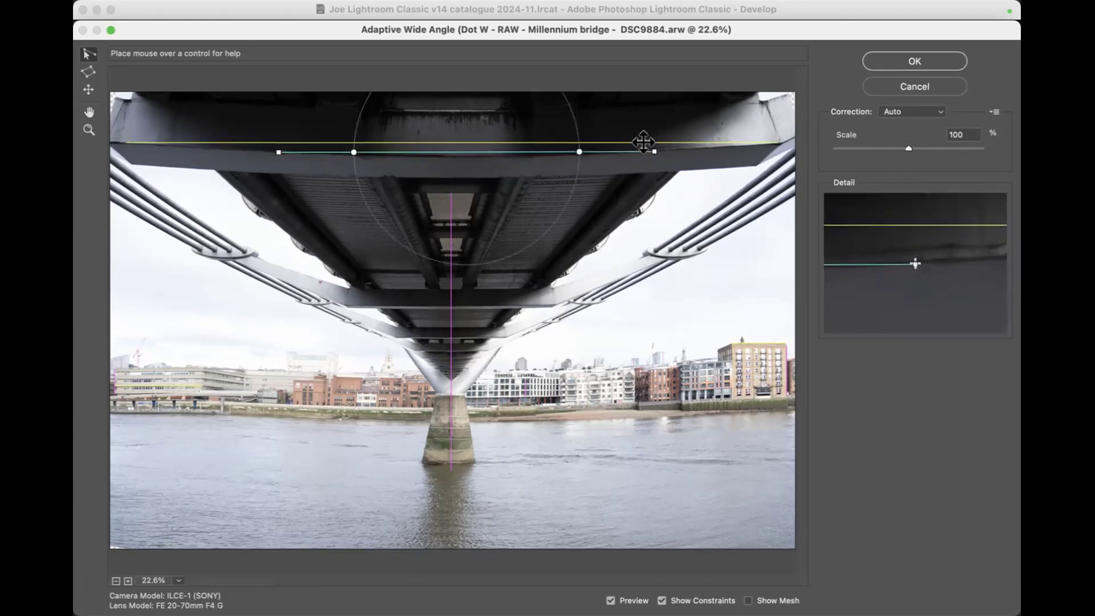
{"action": "right_click", "coordinate": [474, 152]}
{"action": "left_click", "coordinate": [515, 184]}
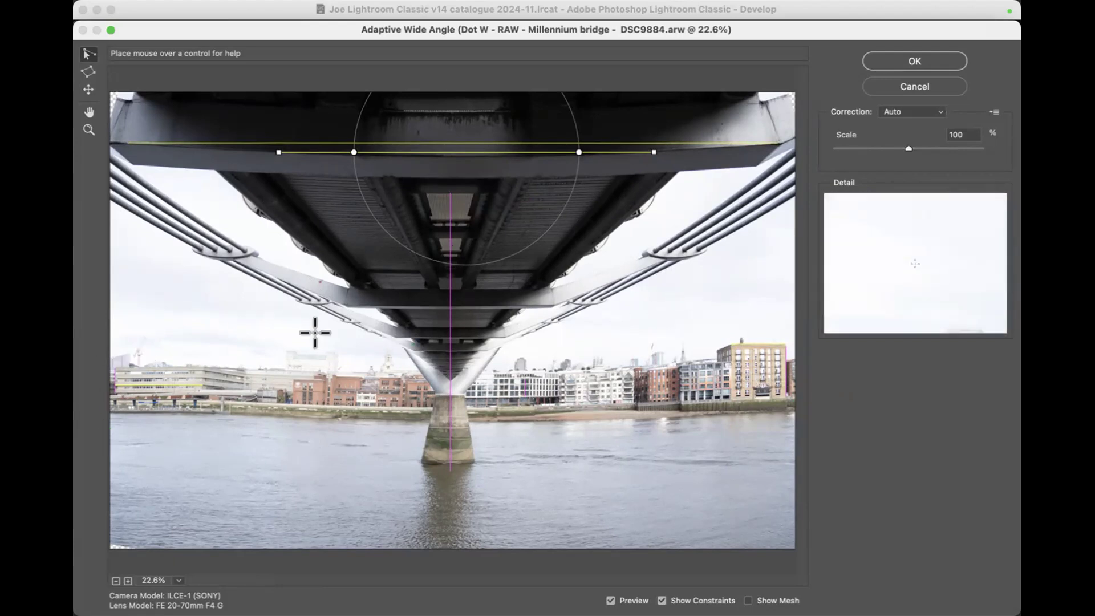
- Apply the Adaptive Wide Angle correction and save the edited bridge image
{"action": "left_click", "coordinate": [915, 61]}
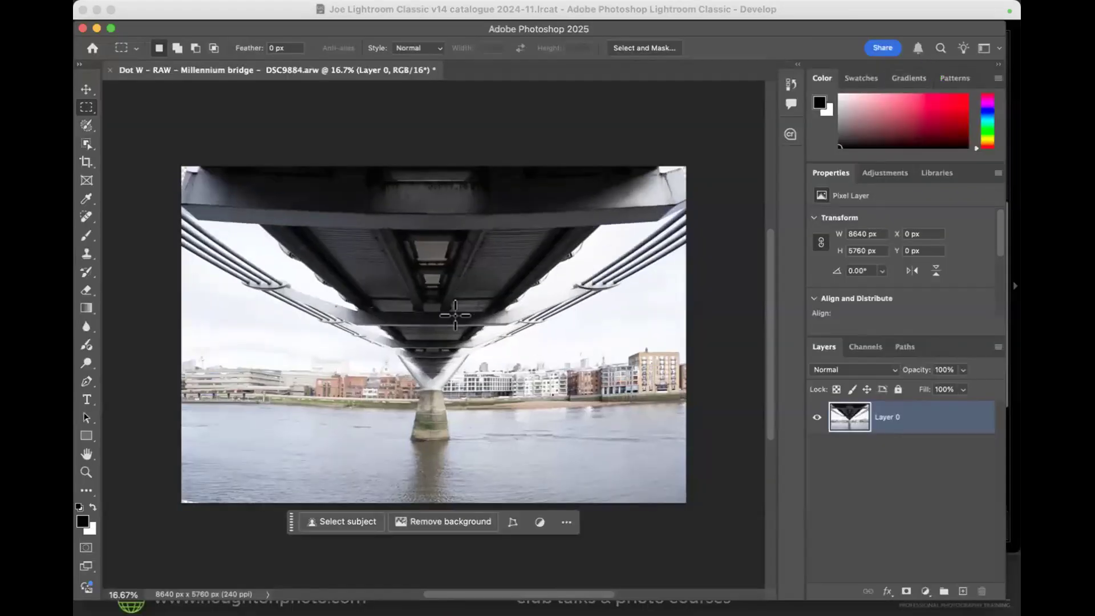
{"action": "left_click", "coordinate": [207, 12]}
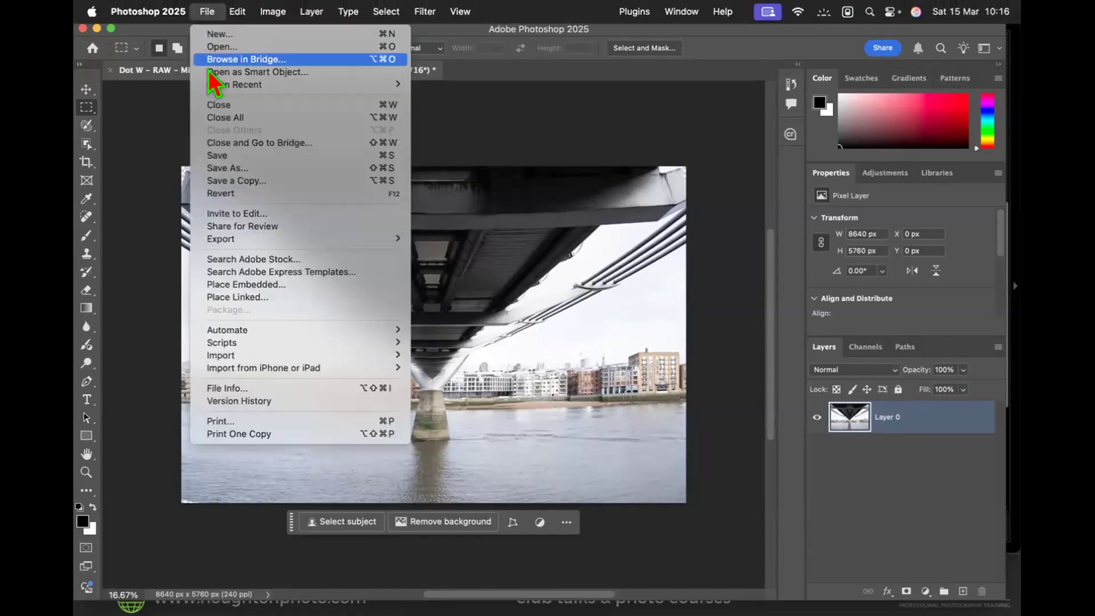
{"action": "left_click", "coordinate": [227, 156]}
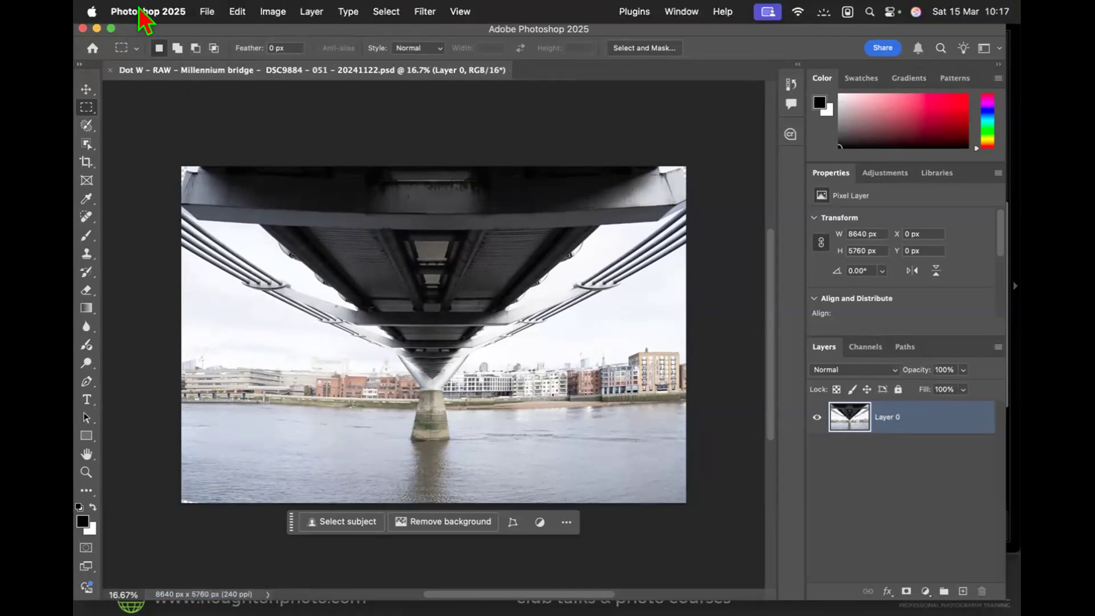
- Switch back to Lightroom Classic and open the RAW Millennium Bridge photo DSC9884 from the Library grid at full size
{"action": "left_click", "coordinate": [140, 12]}
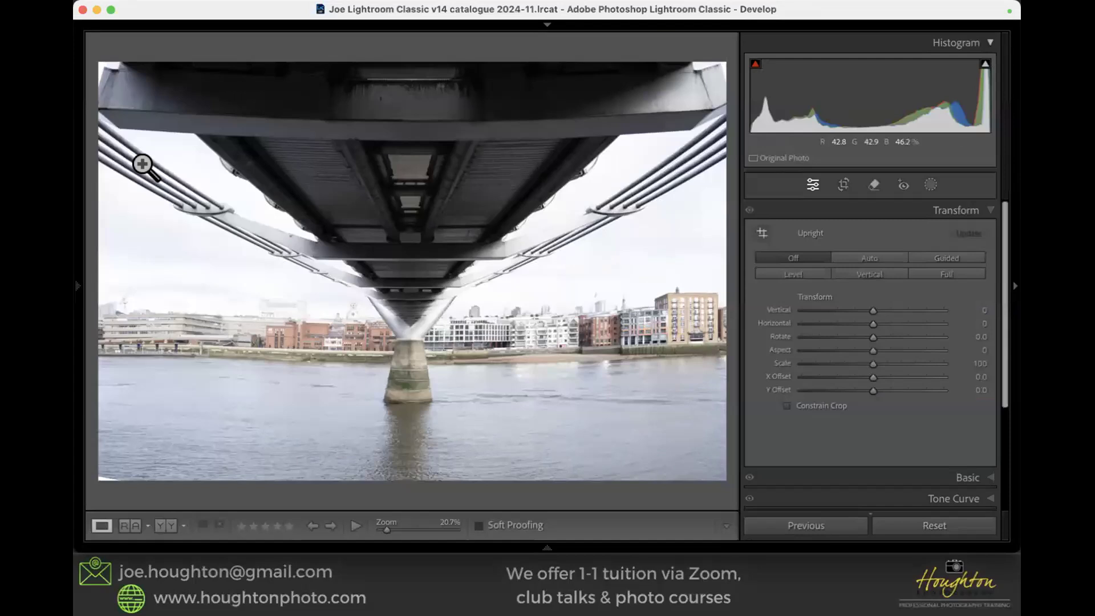
{"action": "key", "text": "g"}
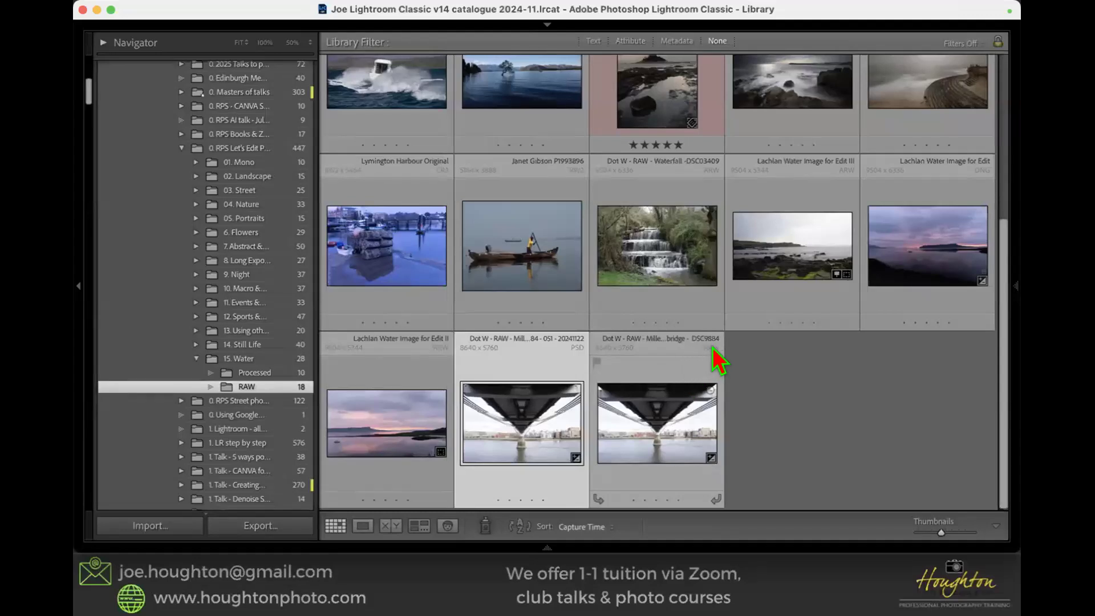
{"action": "double_click", "coordinate": [667, 416]}
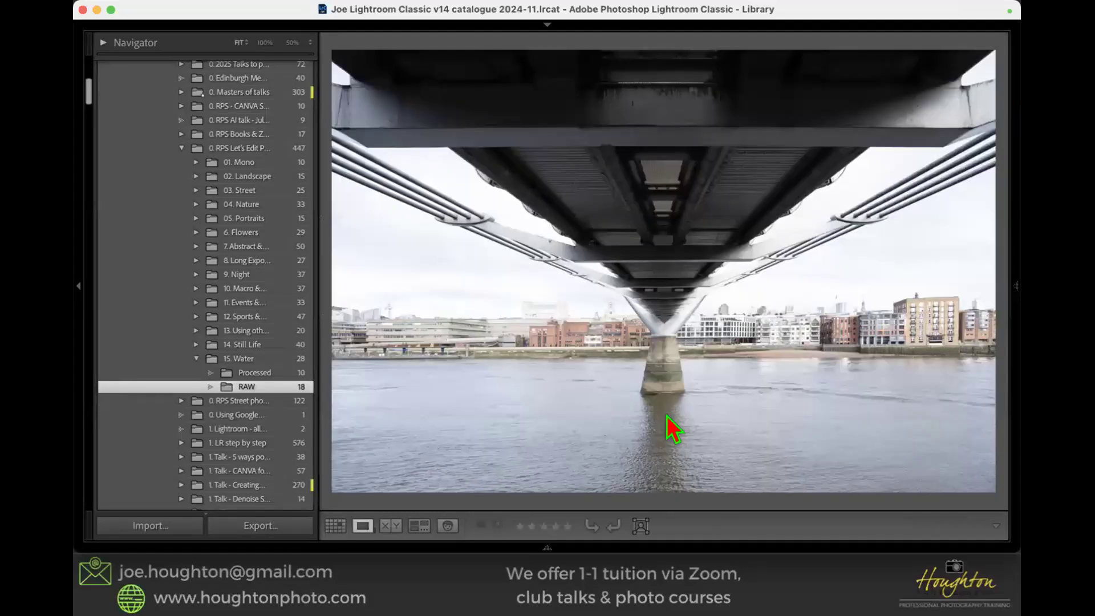
- Compare the RAW Guided Upright version with the Photoshop-edited PSD, checking the crossbeam, pier and riverside buildings
{"action": "key", "text": "Left"}
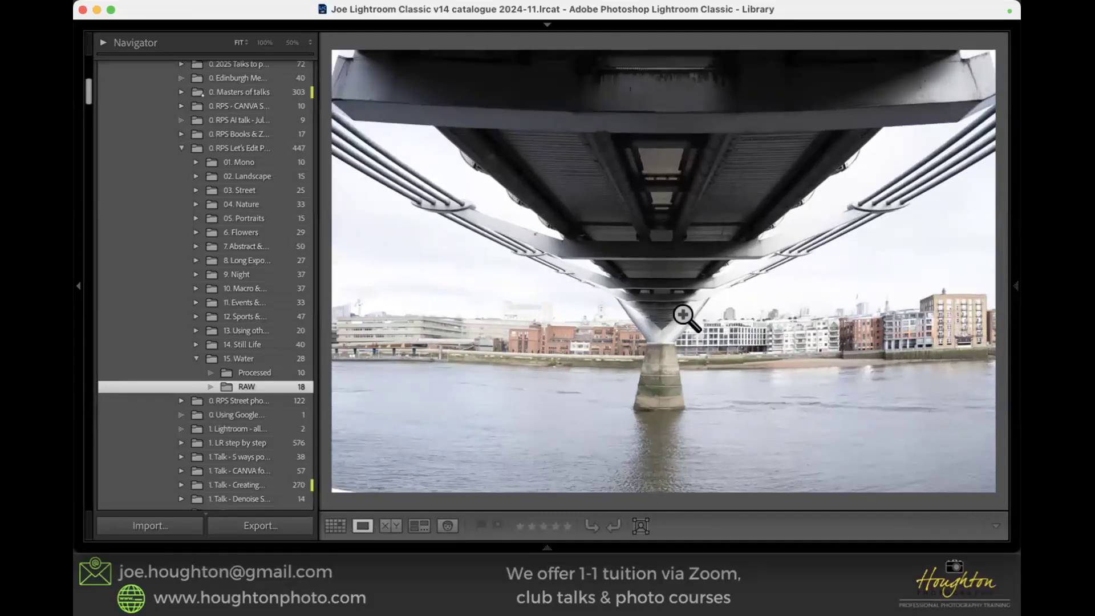
{"action": "key", "text": "Right"}
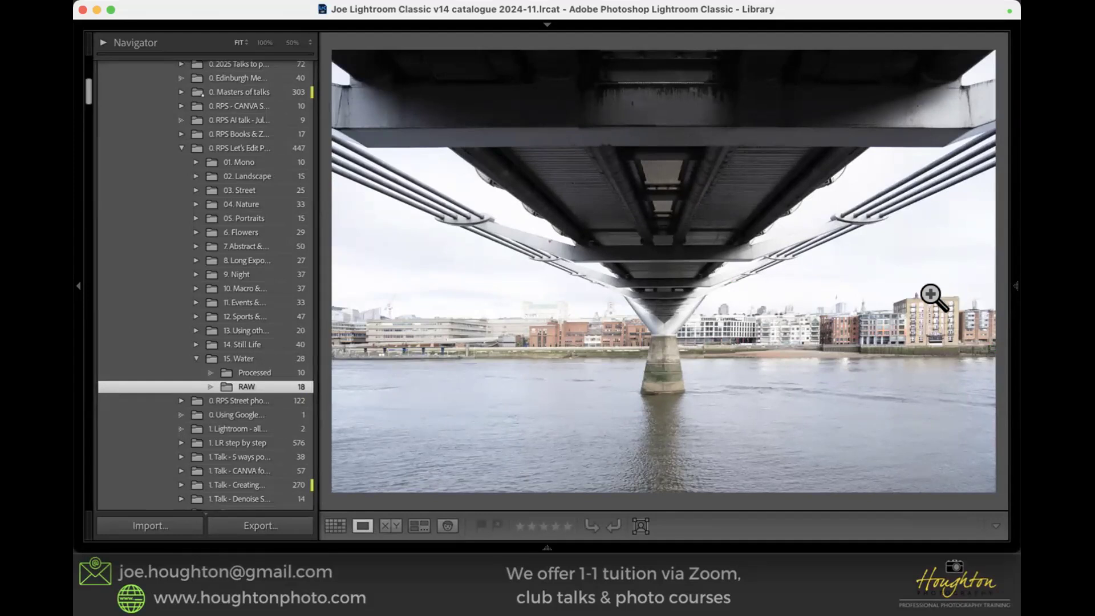
{"action": "key", "text": "Right"}
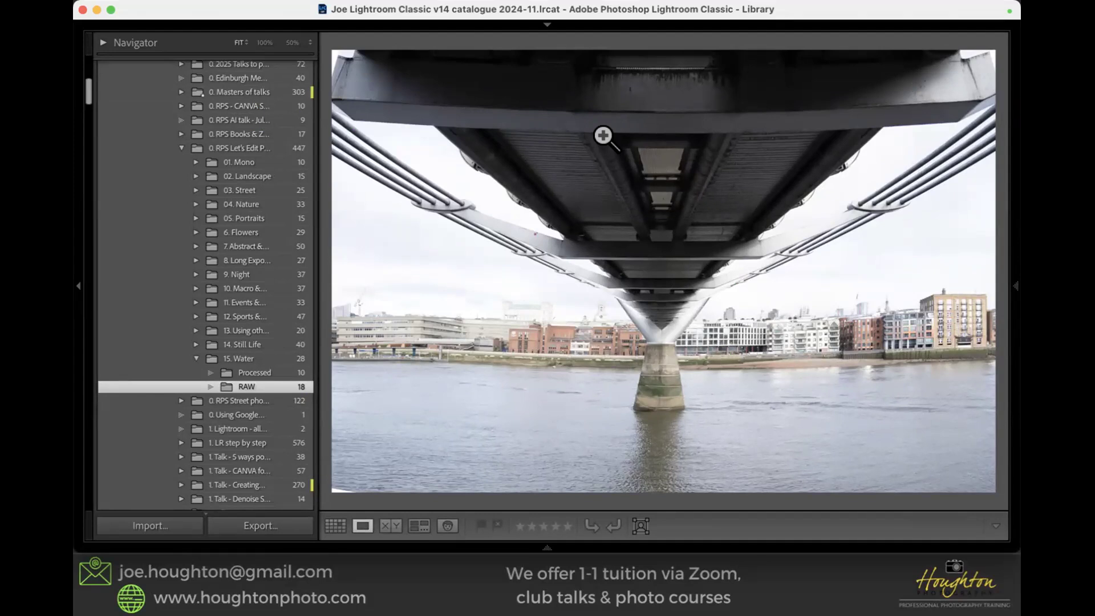
{"action": "key", "text": "Right"}
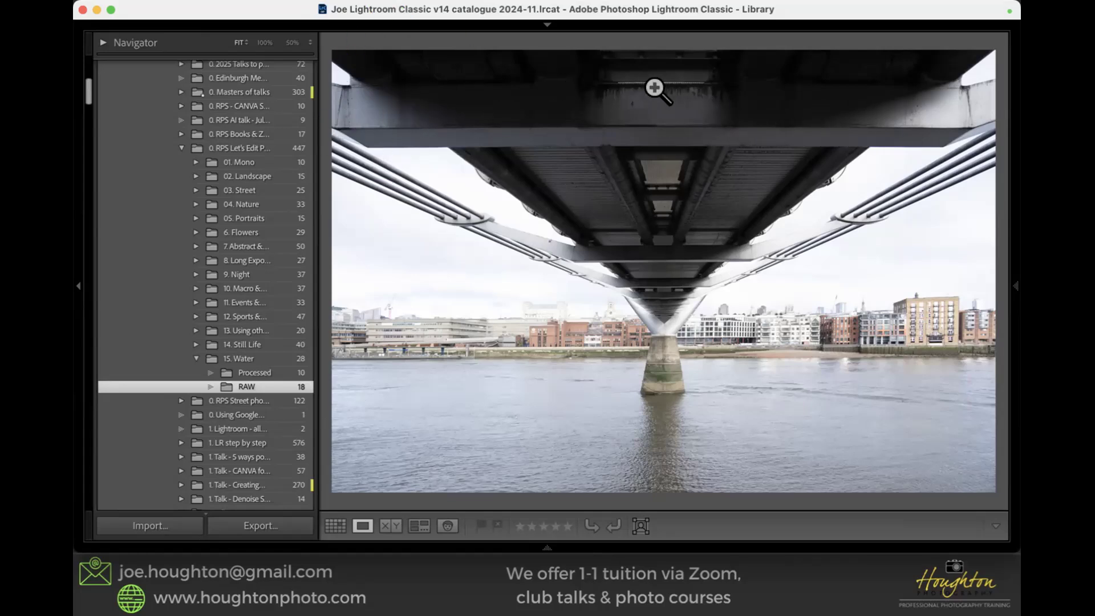
{"action": "key", "text": "Right"}
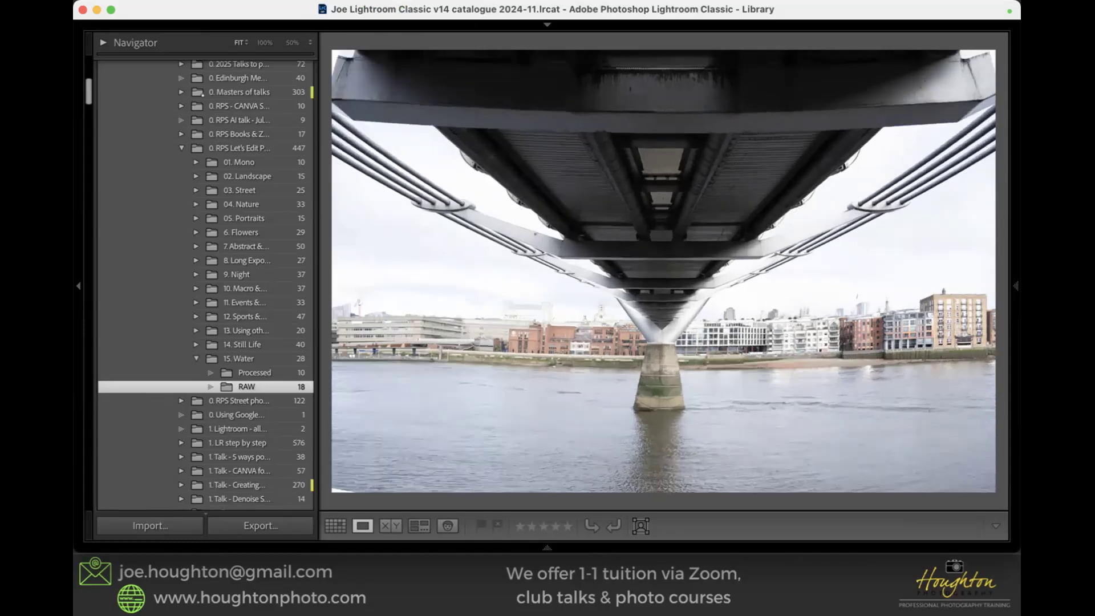
{"action": "key", "text": "Right"}
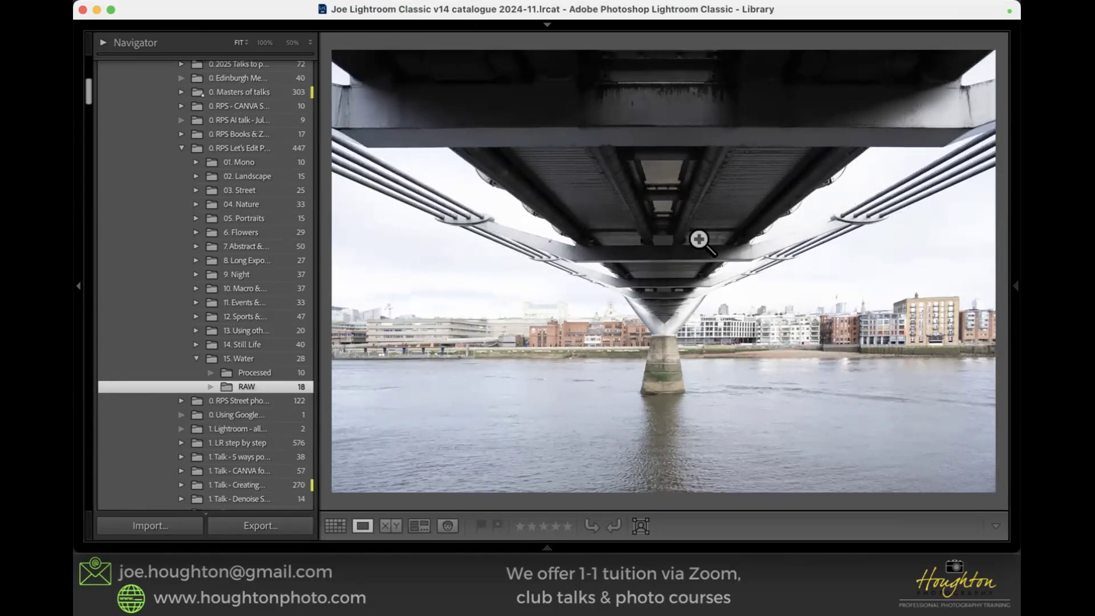
- Open the RAW version of the bridge photo in the Develop module and bring up the Basic adjustments in place of Transform
{"action": "key", "text": "d"}
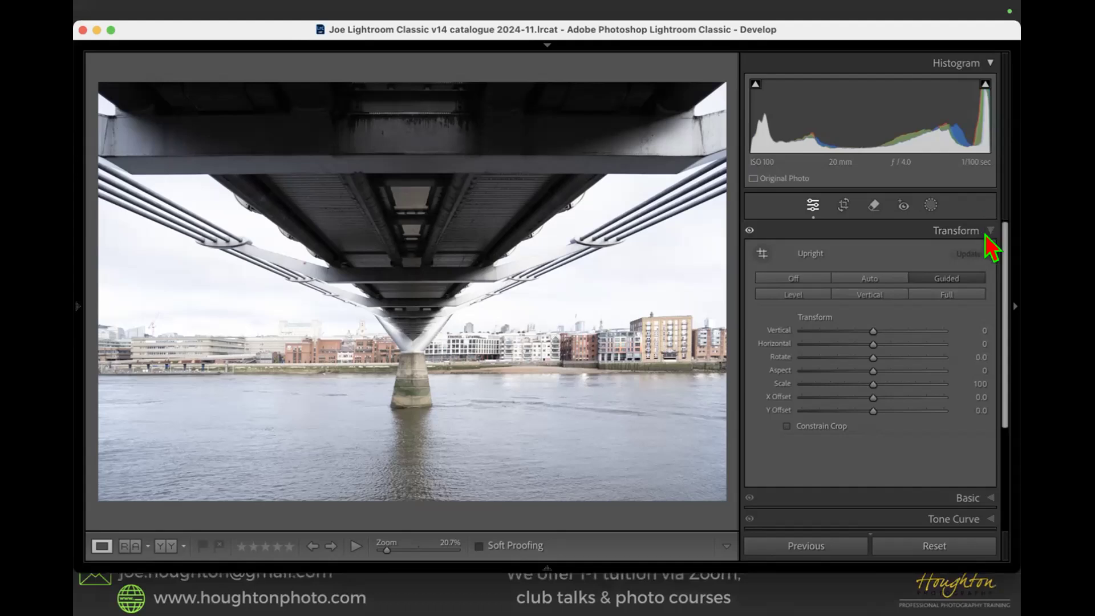
{"action": "left_click", "coordinate": [991, 231]}
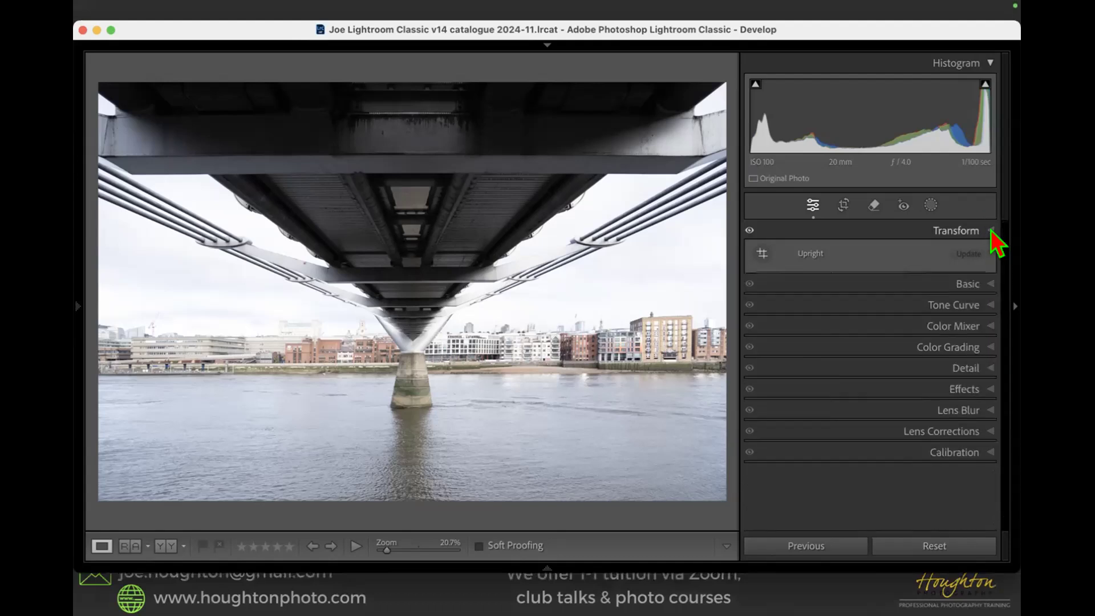
{"action": "left_click", "coordinate": [990, 250]}
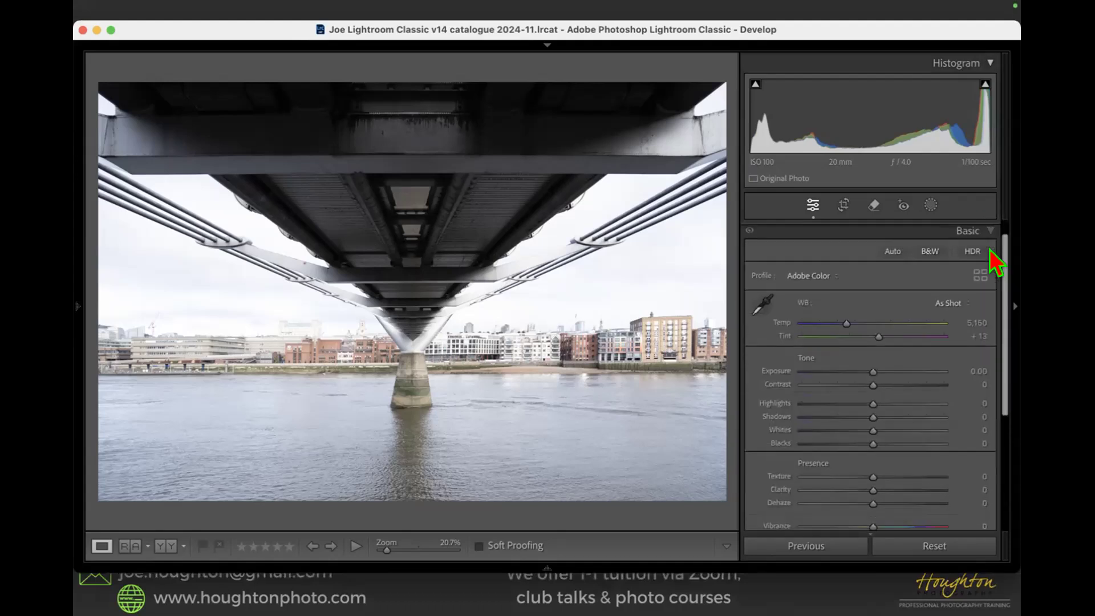
- Set Dehaze to +48 and Highlights to −71 on the bridge photo to bring out cloud detail
{"action": "mouse_move", "coordinate": [869, 404]}
{"action": "left_mouse_down"}
{"action": "mouse_move", "coordinate": [790, 410]}
{"action": "mouse_move", "coordinate": [873, 414]}
{"action": "mouse_move", "coordinate": [743, 405]}
{"action": "mouse_move", "coordinate": [872, 403]}
{"action": "mouse_move", "coordinate": [768, 404]}
{"action": "mouse_move", "coordinate": [873, 416]}
{"action": "left_mouse_up"}
{"action": "left_click_drag", "start_coordinate": [871, 504], "coordinate": [905, 504]}
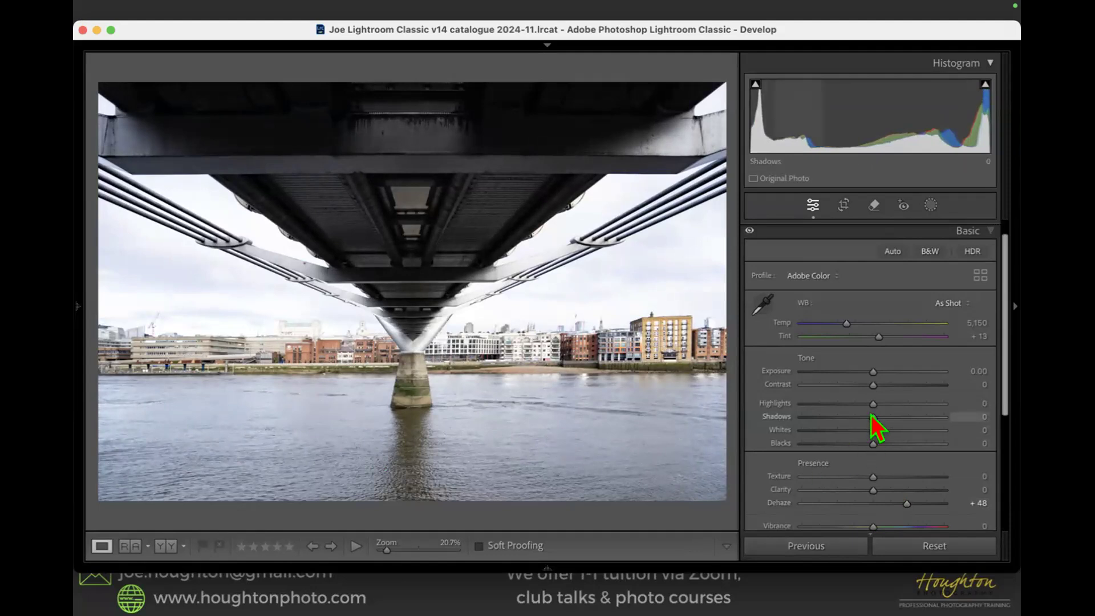
{"action": "left_click_drag", "start_coordinate": [871, 404], "coordinate": [823, 407]}
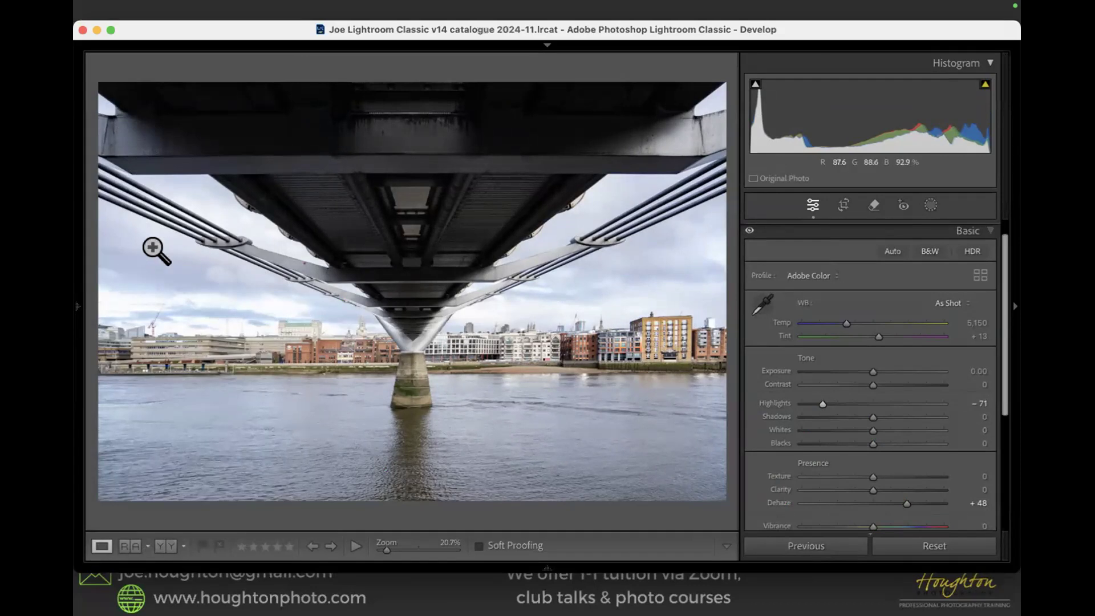
- Convert the photo to black and white, switching between the colour and monochrome versions to compare them
{"action": "key", "text": "v"}
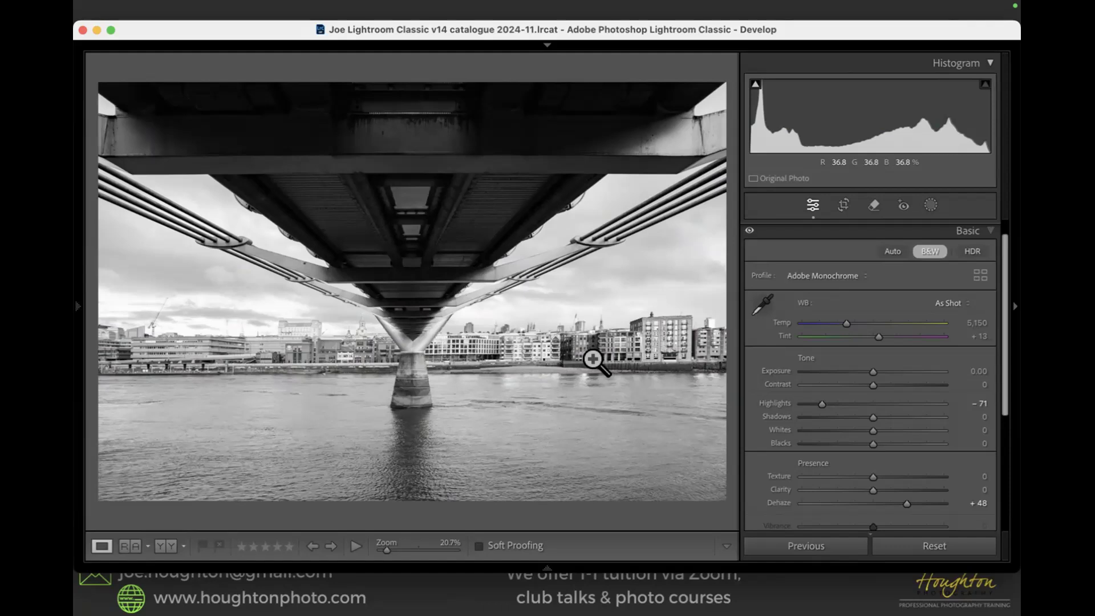
{"action": "key", "text": "v"}
{"action": "key", "text": "v"}
{"action": "key", "text": "v"}
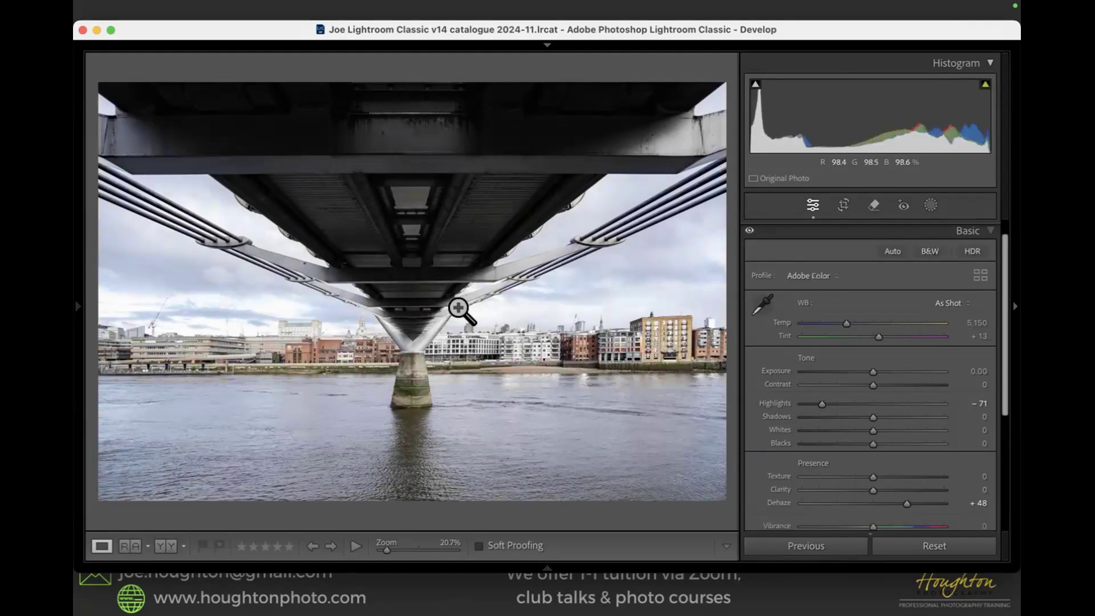
{"action": "key", "text": "v"}
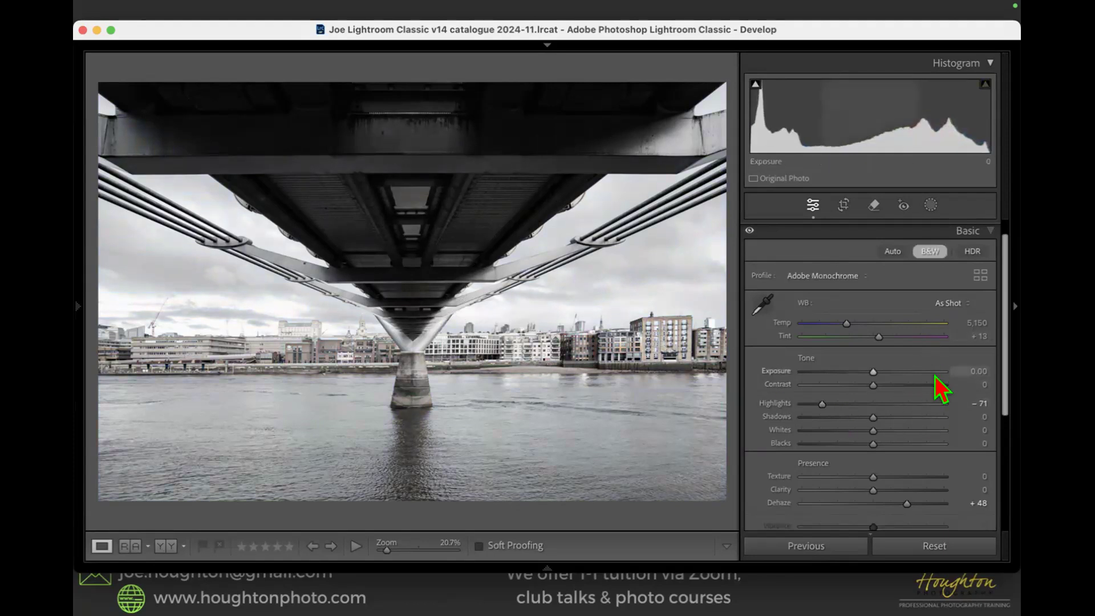
- Darken the sky in the Black & White Mix by setting Aqua to −87 and Blue to −76
{"action": "scroll", "coordinate": [941, 390], "scroll_direction": "down", "scroll_amount": 5}
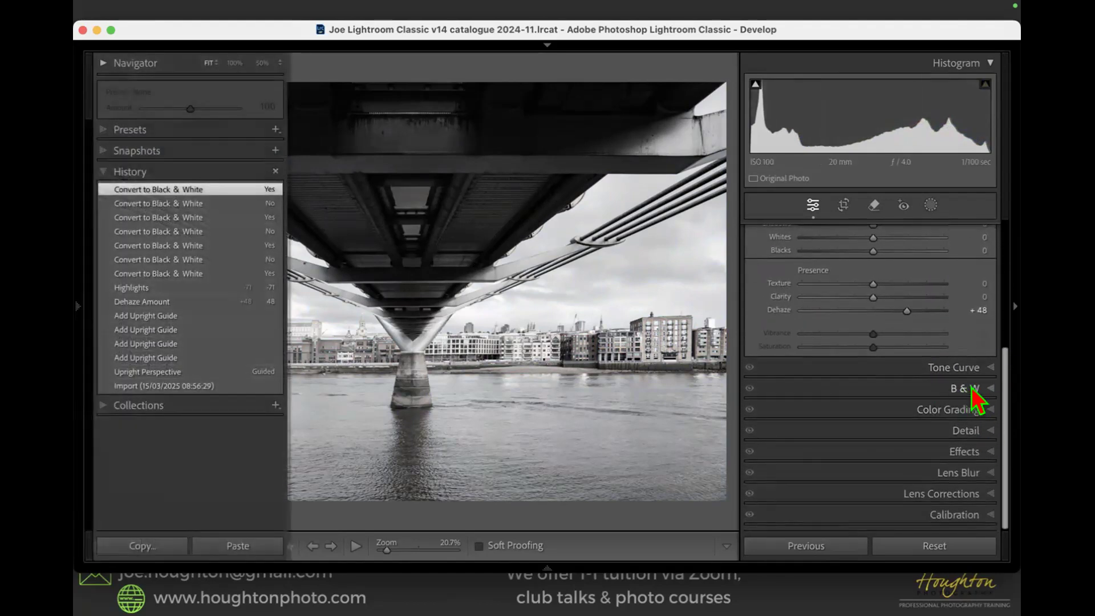
{"action": "left_click", "coordinate": [986, 388]}
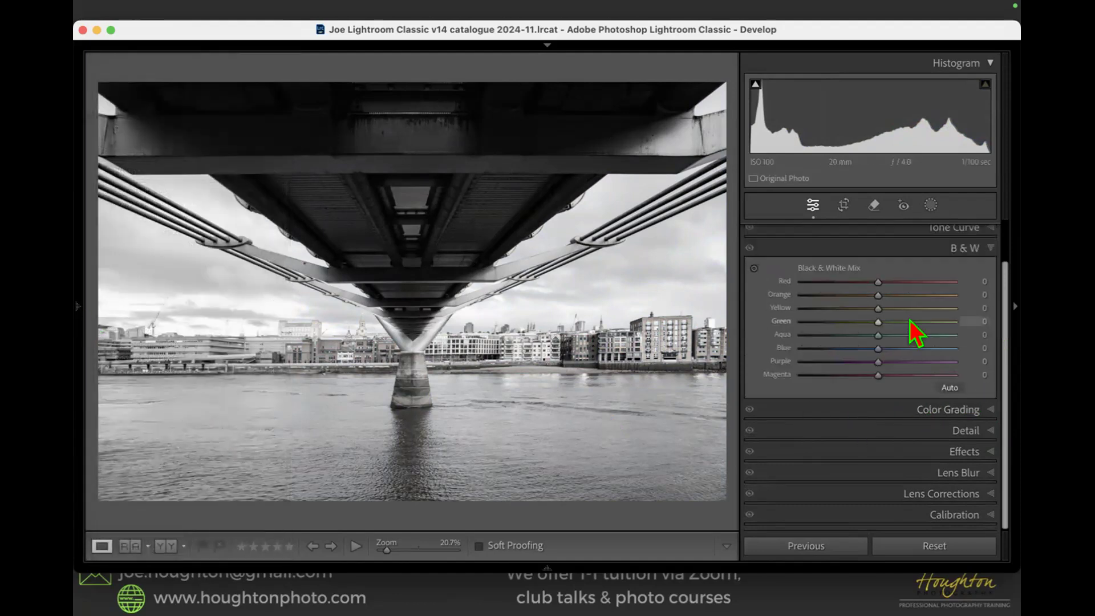
{"action": "left_click_drag", "start_coordinate": [878, 347], "coordinate": [804, 346]}
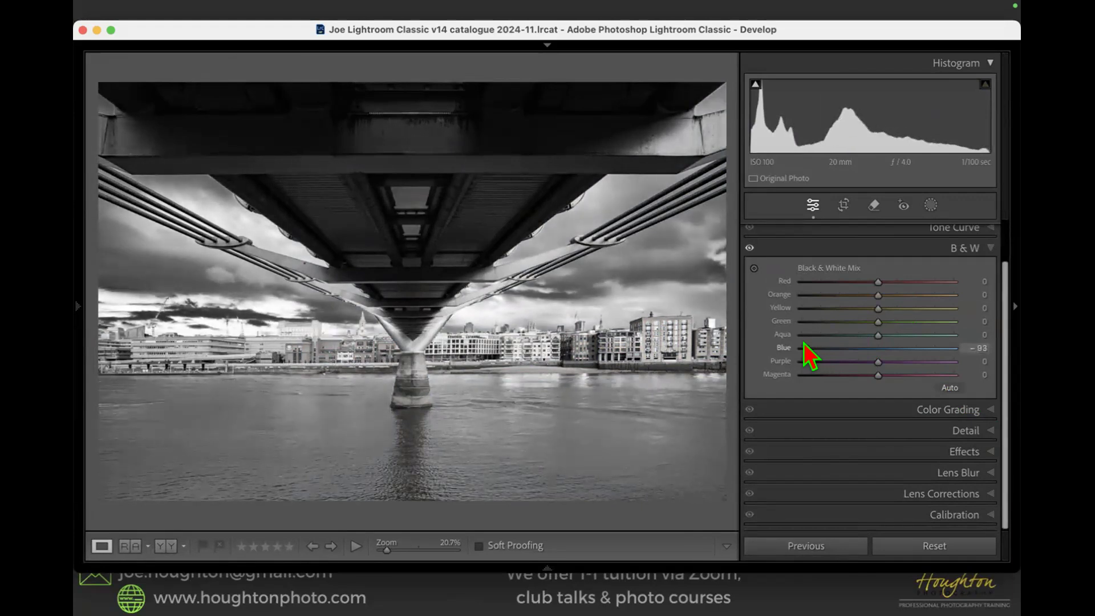
{"action": "mouse_move", "coordinate": [804, 347]}
{"action": "left_mouse_down"}
{"action": "mouse_move", "coordinate": [752, 348]}
{"action": "mouse_move", "coordinate": [836, 351]}
{"action": "mouse_move", "coordinate": [809, 354]}
{"action": "left_mouse_up"}
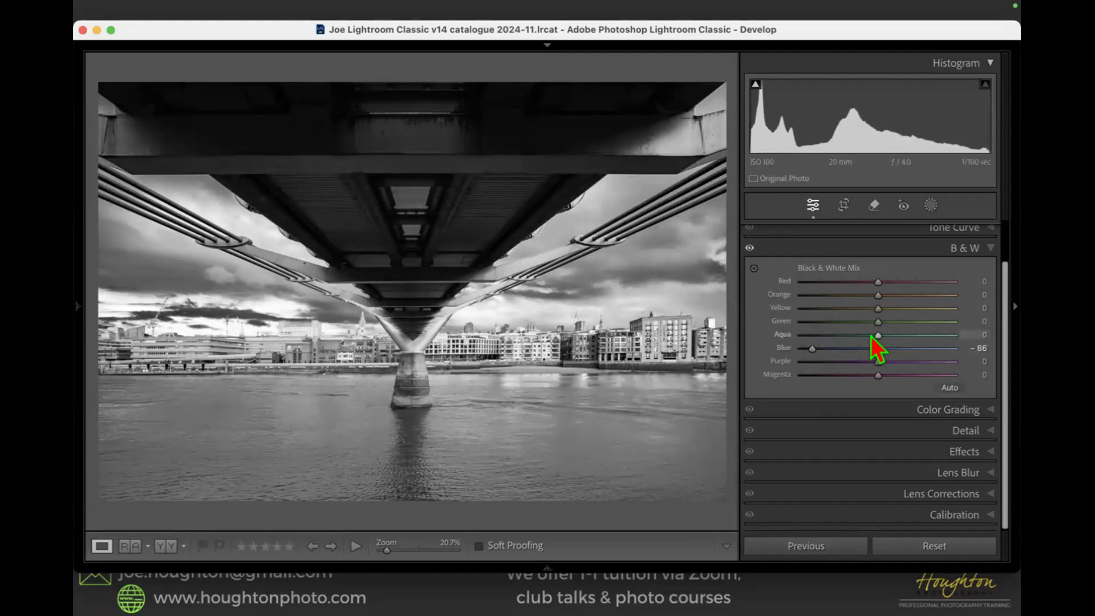
{"action": "mouse_move", "coordinate": [897, 332]}
{"action": "left_mouse_down"}
{"action": "mouse_move", "coordinate": [768, 347]}
{"action": "mouse_move", "coordinate": [902, 342]}
{"action": "mouse_move", "coordinate": [740, 348]}
{"action": "mouse_move", "coordinate": [899, 352]}
{"action": "left_mouse_up"}
{"action": "left_click_drag", "start_coordinate": [797, 349], "coordinate": [748, 346]}
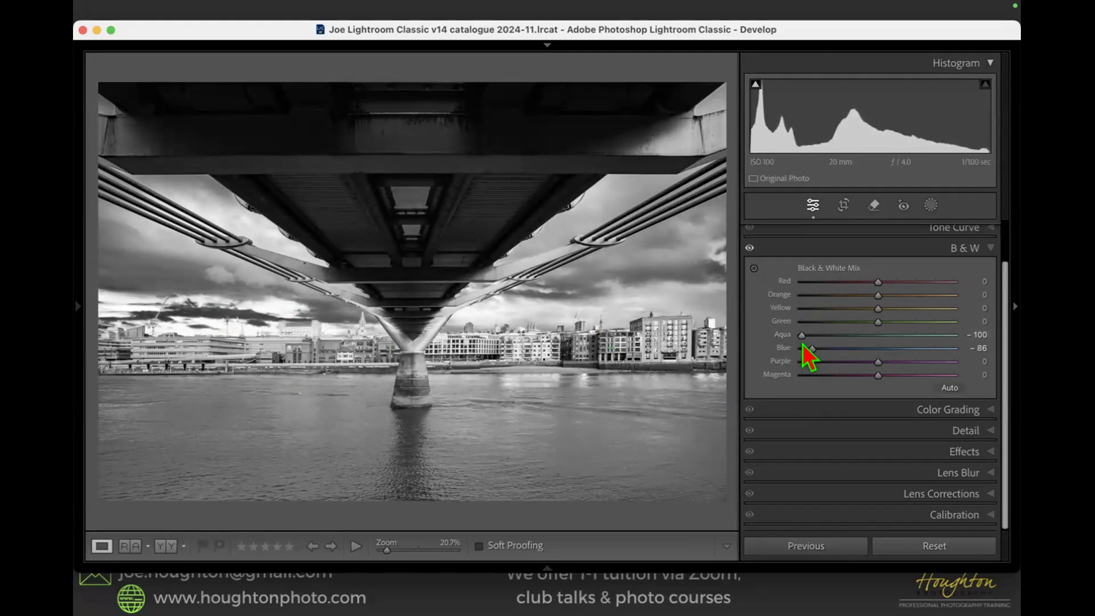
{"action": "left_click_drag", "start_coordinate": [811, 338], "coordinate": [793, 359]}
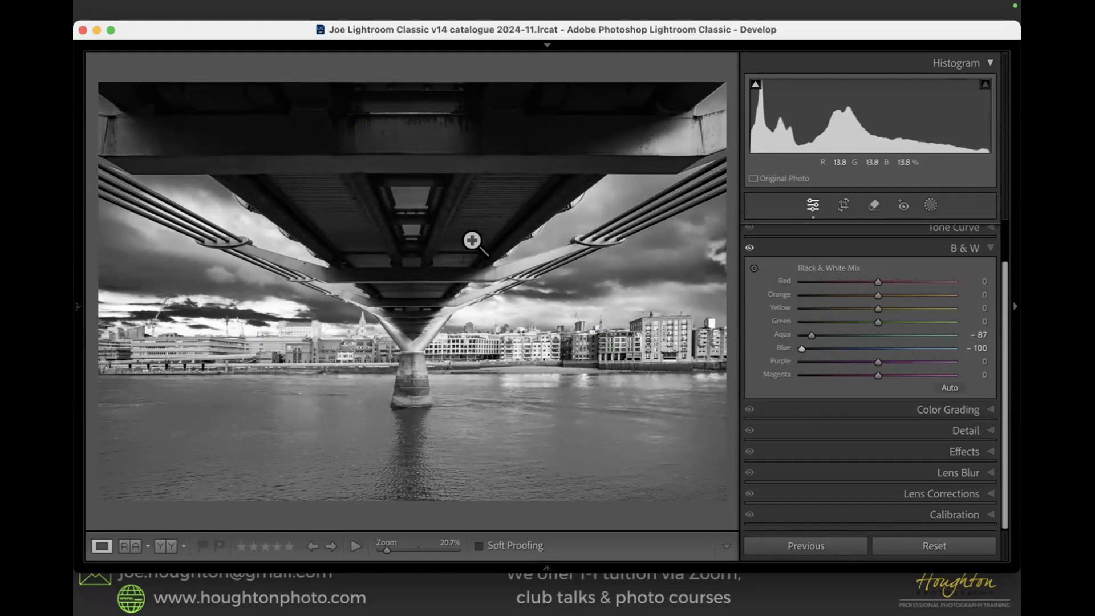
{"action": "left_click_drag", "start_coordinate": [801, 349], "coordinate": [821, 349]}
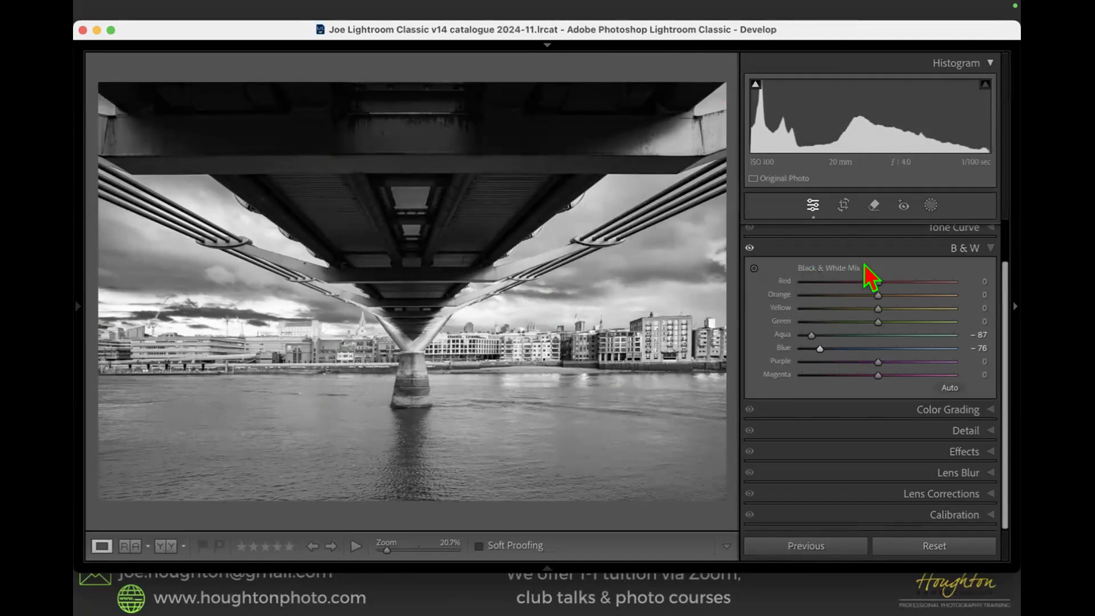
- Create a Select Subject mask for the bridge and add the whole upper crossbeam to it with a size 15 brush
{"action": "left_click", "coordinate": [930, 206]}
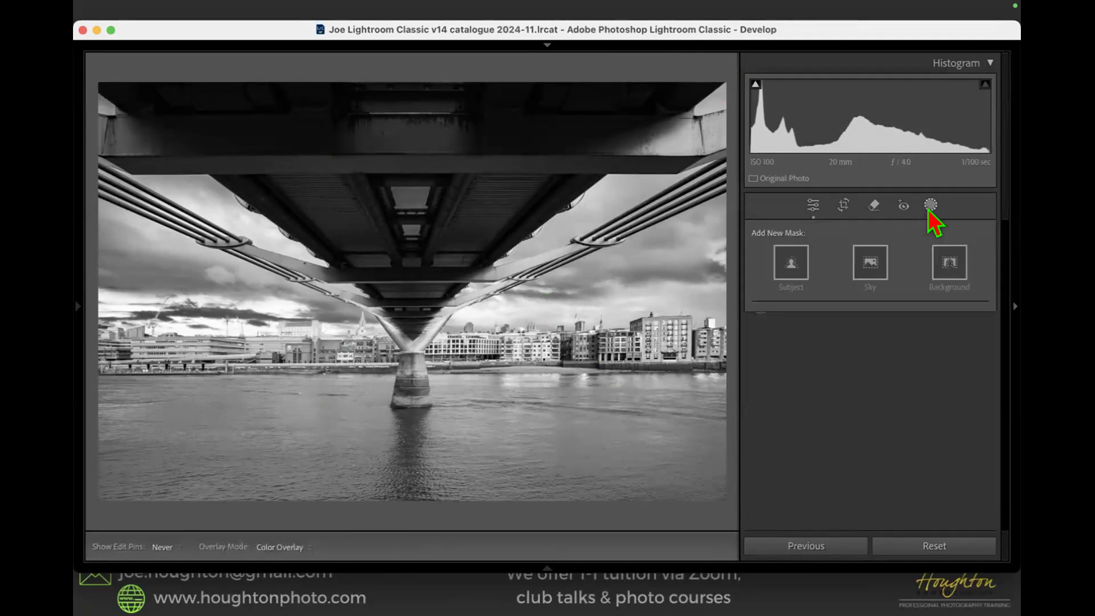
{"action": "left_click", "coordinate": [788, 261]}
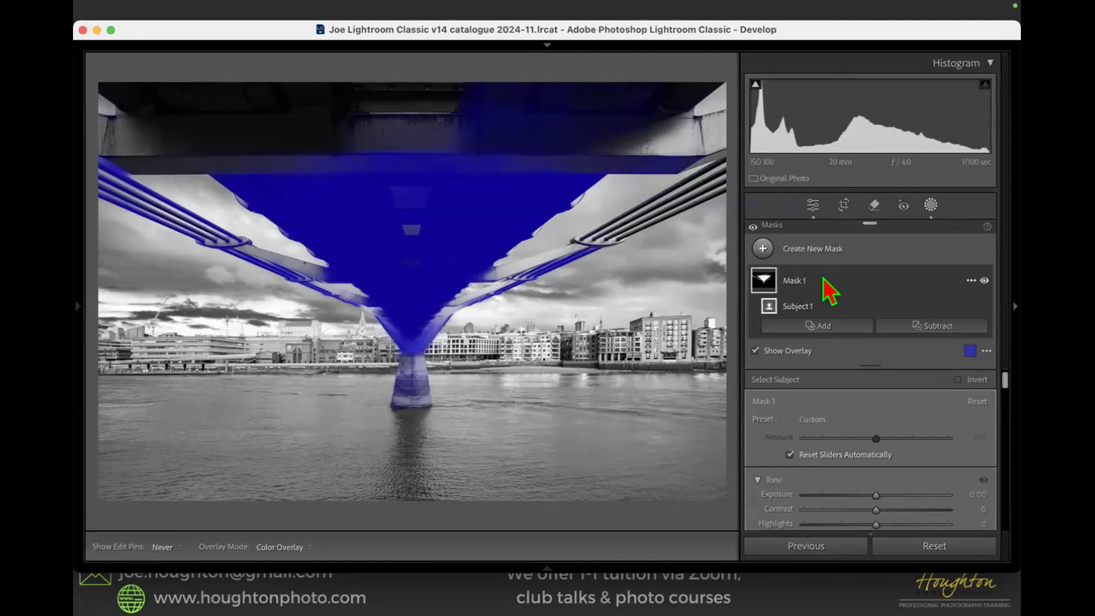
{"action": "left_click", "coordinate": [824, 326]}
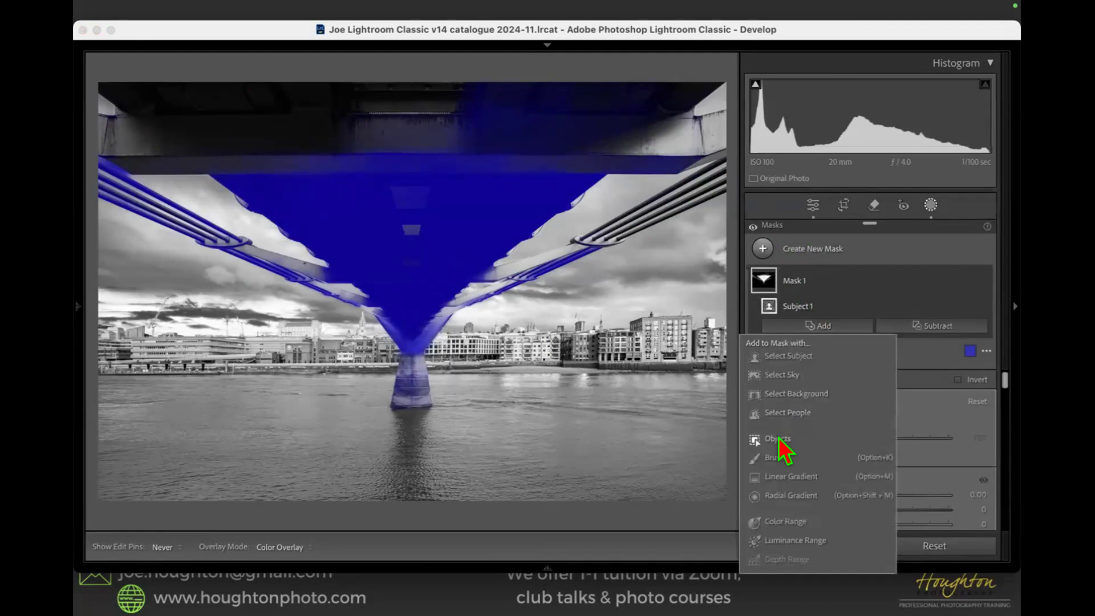
{"action": "left_click", "coordinate": [775, 458]}
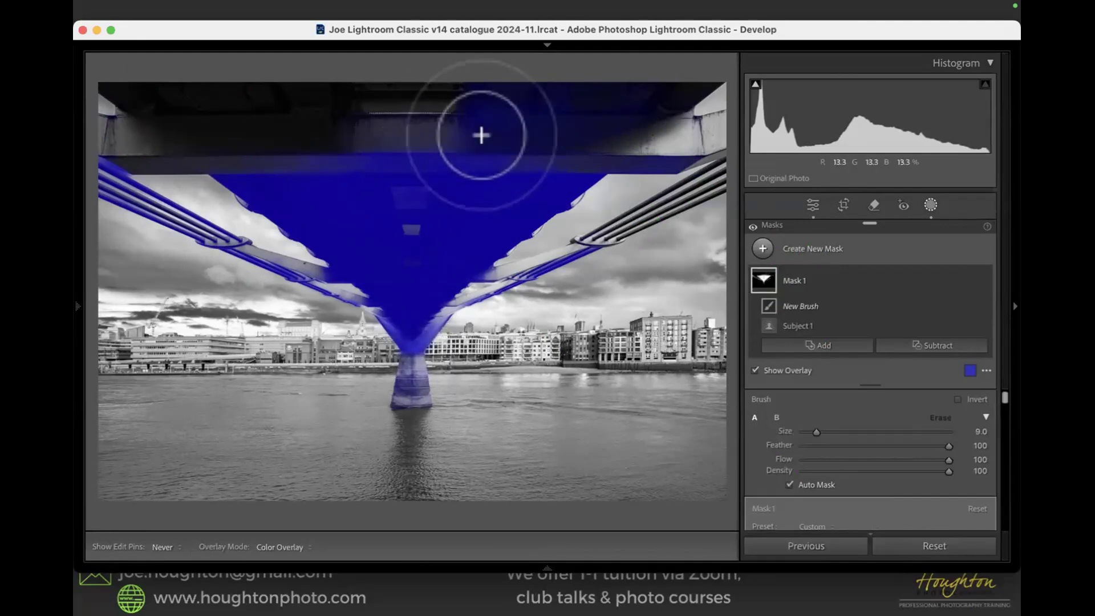
{"action": "scroll", "coordinate": [503, 131], "scroll_direction": "up", "scroll_amount": 3}
{"action": "mouse_move", "coordinate": [503, 130]}
{"action": "left_mouse_down"}
{"action": "mouse_move", "coordinate": [385, 131]}
{"action": "mouse_move", "coordinate": [486, 116]}
{"action": "mouse_move", "coordinate": [353, 92]}
{"action": "mouse_move", "coordinate": [176, 97]}
{"action": "mouse_move", "coordinate": [410, 90]}
{"action": "mouse_move", "coordinate": [389, 117]}
{"action": "mouse_move", "coordinate": [86, 83]}
{"action": "mouse_move", "coordinate": [110, 94]}
{"action": "mouse_move", "coordinate": [101, 120]}
{"action": "mouse_move", "coordinate": [128, 128]}
{"action": "mouse_move", "coordinate": [152, 133]}
{"action": "mouse_move", "coordinate": [149, 114]}
{"action": "mouse_move", "coordinate": [117, 103]}
{"action": "mouse_move", "coordinate": [322, 133]}
{"action": "mouse_move", "coordinate": [333, 143]}
{"action": "mouse_move", "coordinate": [310, 172]}
{"action": "mouse_move", "coordinate": [328, 189]}
{"action": "mouse_move", "coordinate": [281, 149]}
{"action": "mouse_move", "coordinate": [307, 150]}
{"action": "mouse_move", "coordinate": [208, 126]}
{"action": "mouse_move", "coordinate": [347, 102]}
{"action": "mouse_move", "coordinate": [541, 111]}
{"action": "mouse_move", "coordinate": [608, 99]}
{"action": "mouse_move", "coordinate": [651, 110]}
{"action": "mouse_move", "coordinate": [683, 96]}
{"action": "mouse_move", "coordinate": [595, 143]}
{"action": "mouse_move", "coordinate": [724, 136]}
{"action": "left_mouse_up"}
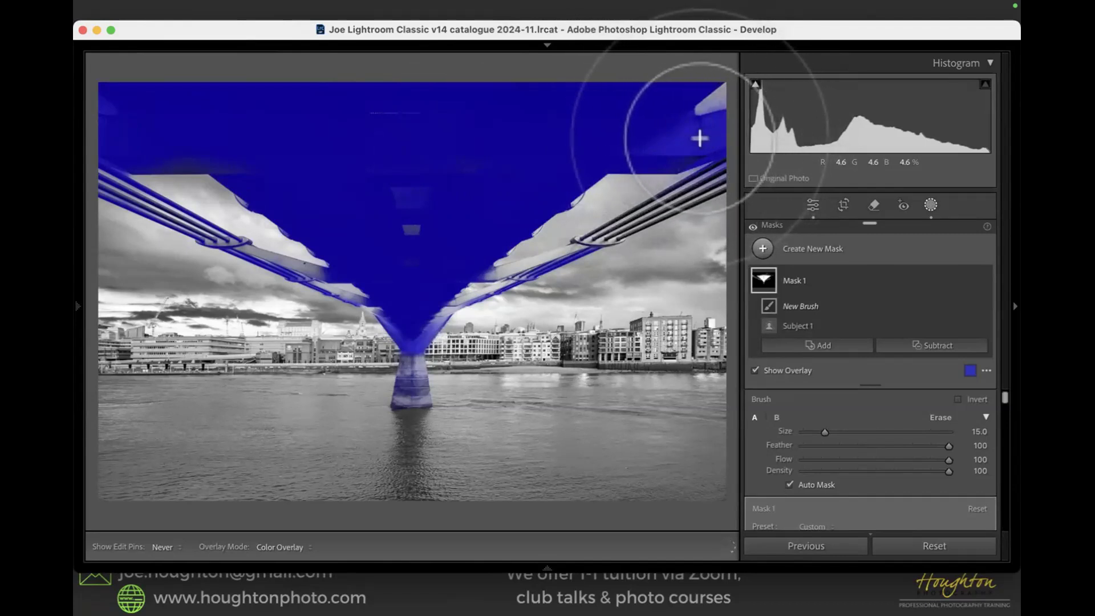
{"action": "left_click", "coordinate": [444, 134]}
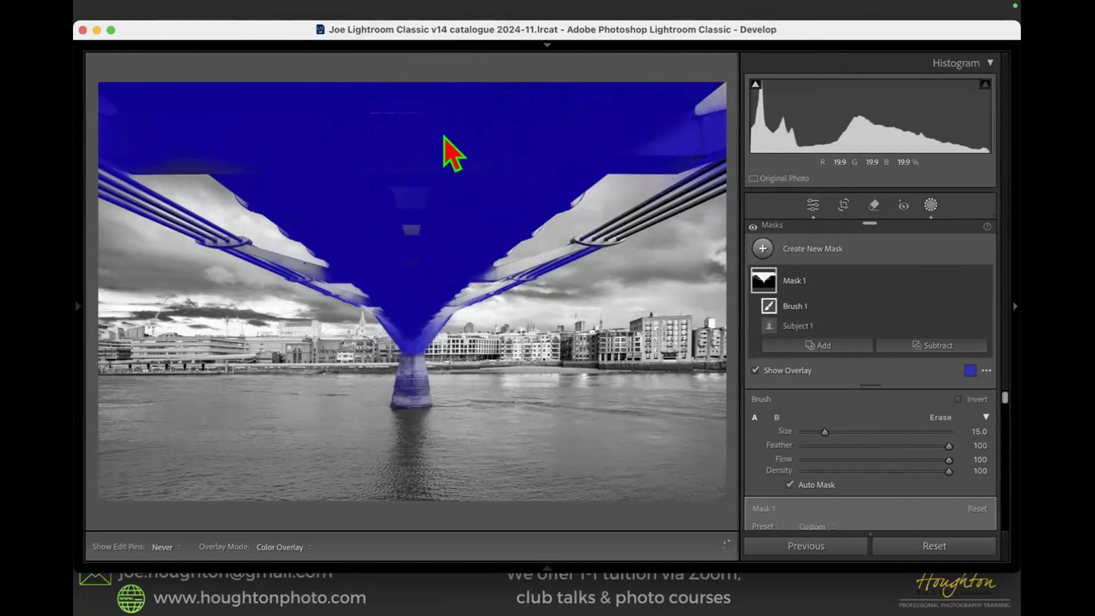
- Reduce the mask brush size to 4, try painting the right-hand bridge strut without Auto Mask, and undo that stroke
{"action": "scroll", "coordinate": [300, 269], "scroll_direction": "down", "scroll_amount": 8}
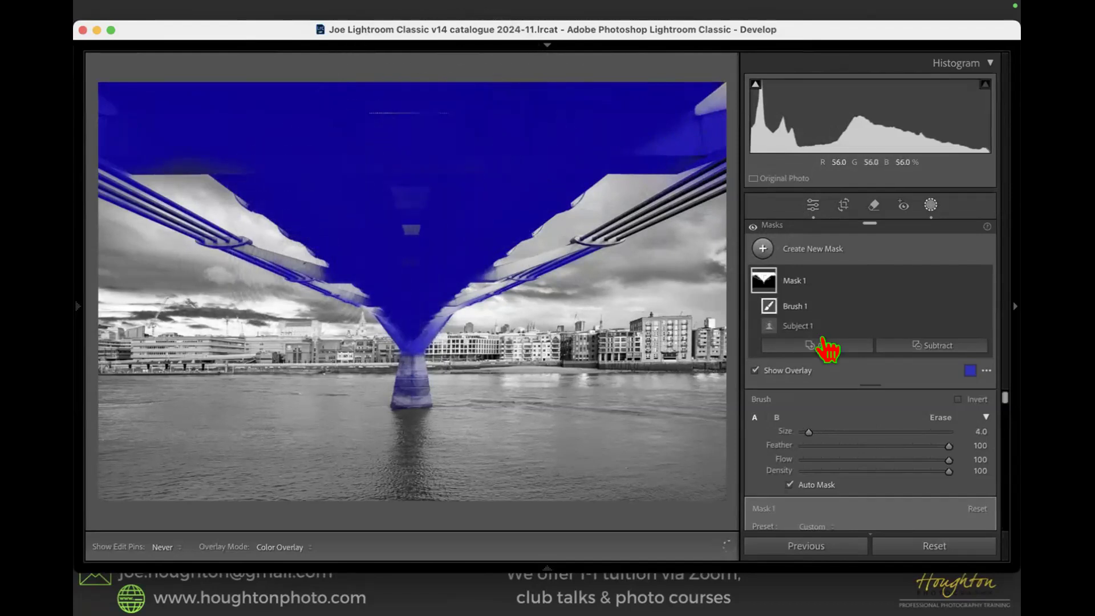
{"action": "scroll", "coordinate": [895, 430], "scroll_direction": "down", "scroll_amount": 2}
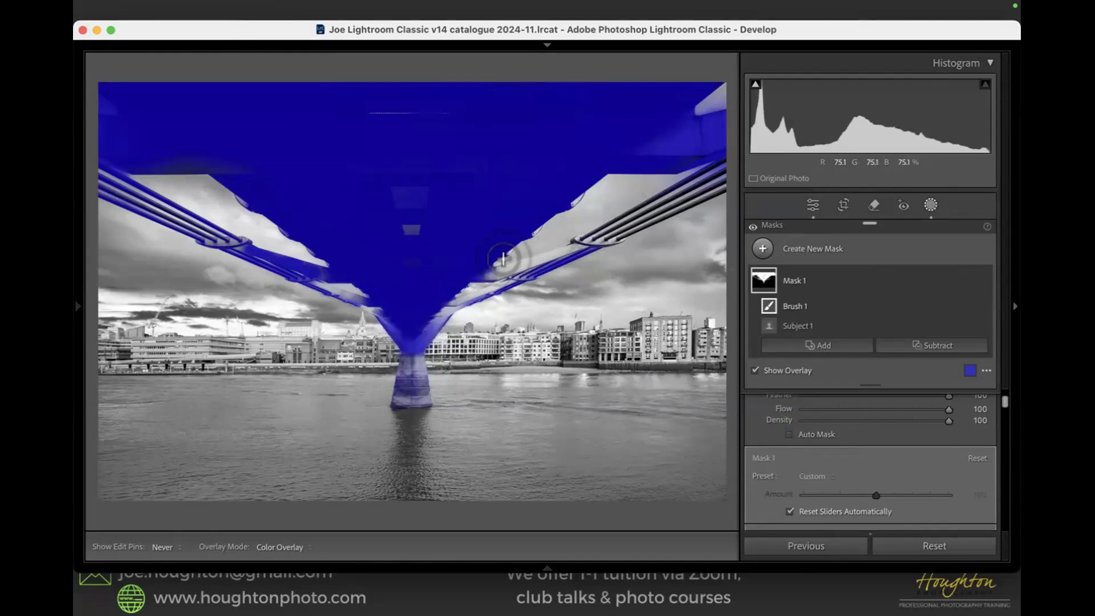
{"action": "mouse_move", "coordinate": [504, 259]}
{"action": "left_mouse_down"}
{"action": "mouse_move", "coordinate": [563, 239]}
{"action": "mouse_move", "coordinate": [484, 265]}
{"action": "left_mouse_up"}
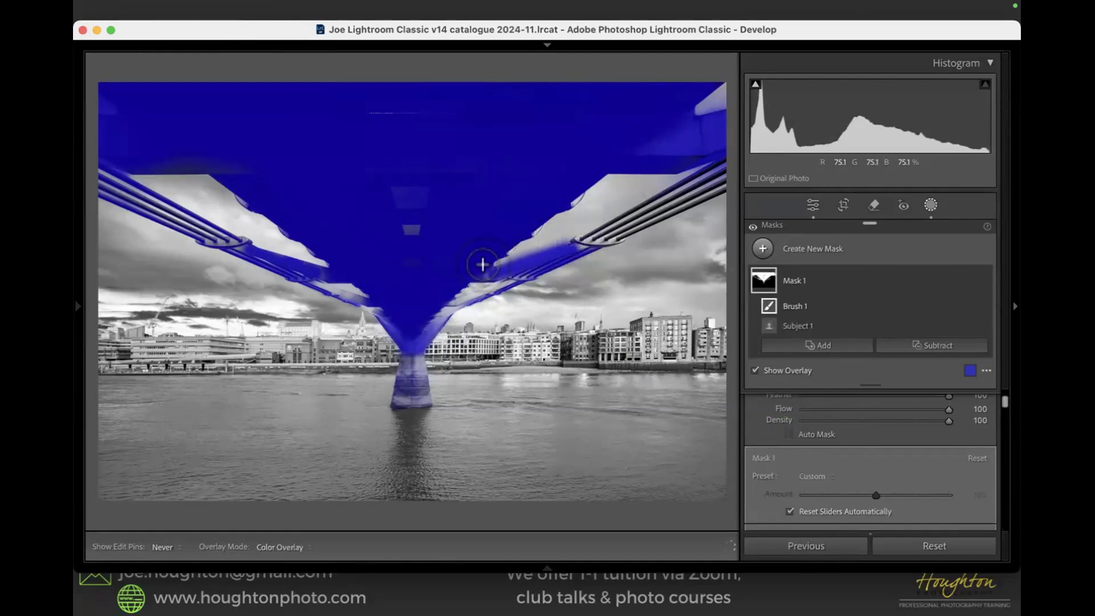
{"action": "key", "text": "super+z"}
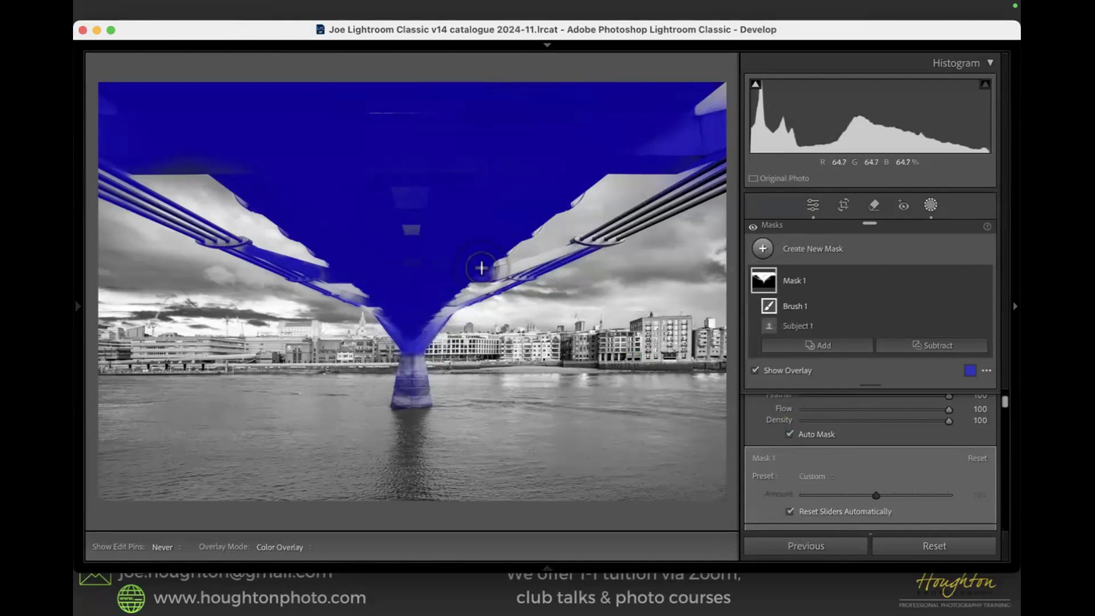
- Paint the V-shaped struts, both cable clamps and the central pier into the bridge mask with Auto Mask on
{"action": "left_click_drag", "start_coordinate": [495, 264], "coordinate": [567, 237]}
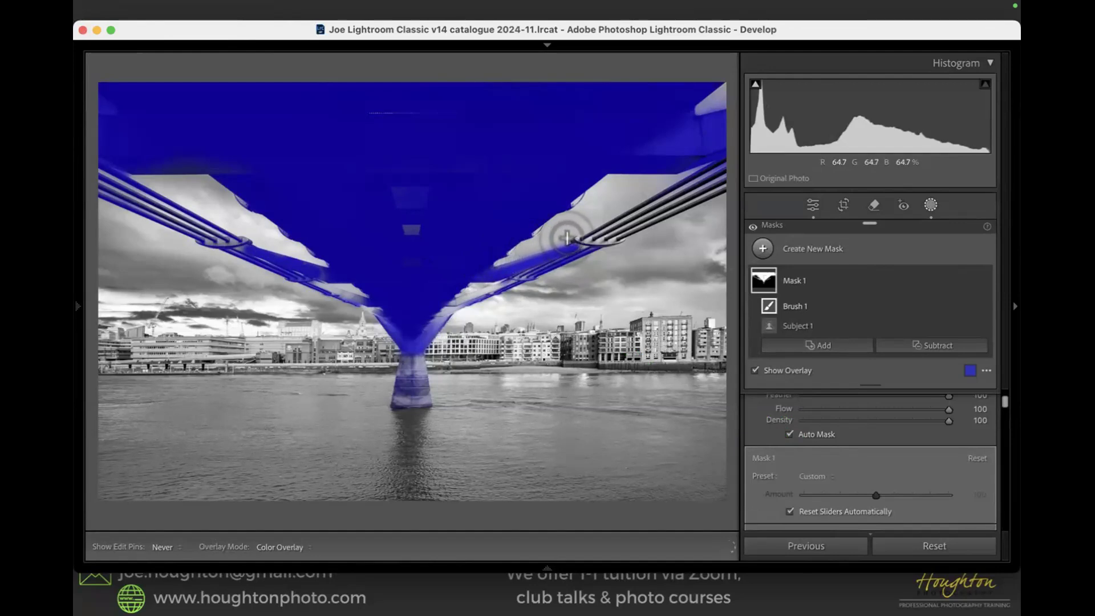
{"action": "left_click_drag", "start_coordinate": [444, 294], "coordinate": [501, 272]}
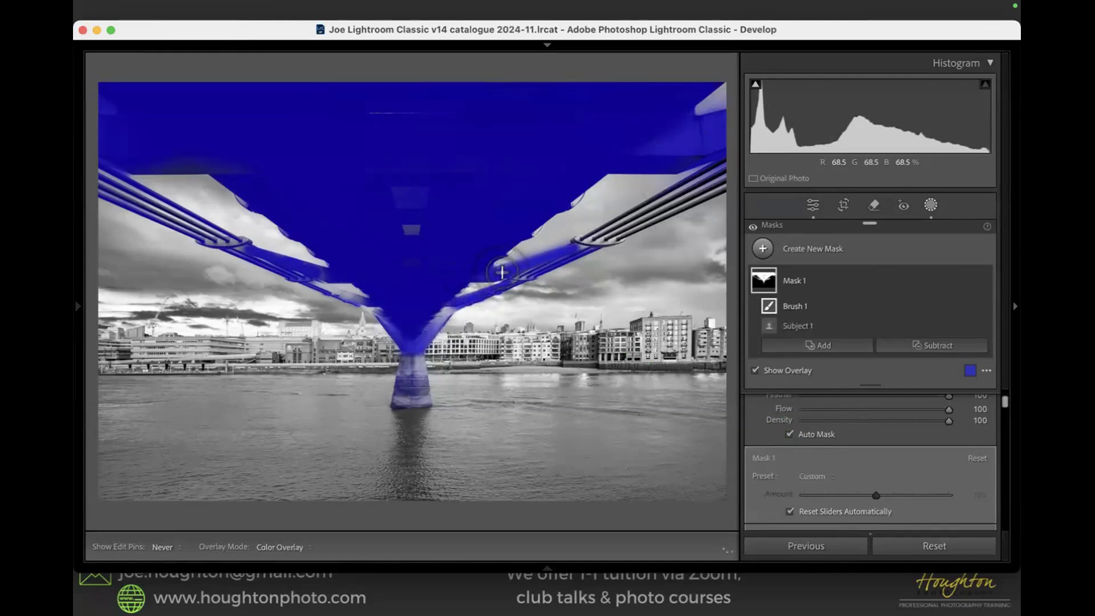
{"action": "mouse_move", "coordinate": [444, 303]}
{"action": "left_mouse_down"}
{"action": "mouse_move", "coordinate": [410, 336]}
{"action": "mouse_move", "coordinate": [394, 335]}
{"action": "mouse_move", "coordinate": [377, 307]}
{"action": "mouse_move", "coordinate": [386, 320]}
{"action": "mouse_move", "coordinate": [359, 302]}
{"action": "mouse_move", "coordinate": [371, 299]}
{"action": "mouse_move", "coordinate": [231, 236]}
{"action": "mouse_move", "coordinate": [195, 234]}
{"action": "mouse_move", "coordinate": [221, 235]}
{"action": "left_mouse_up"}
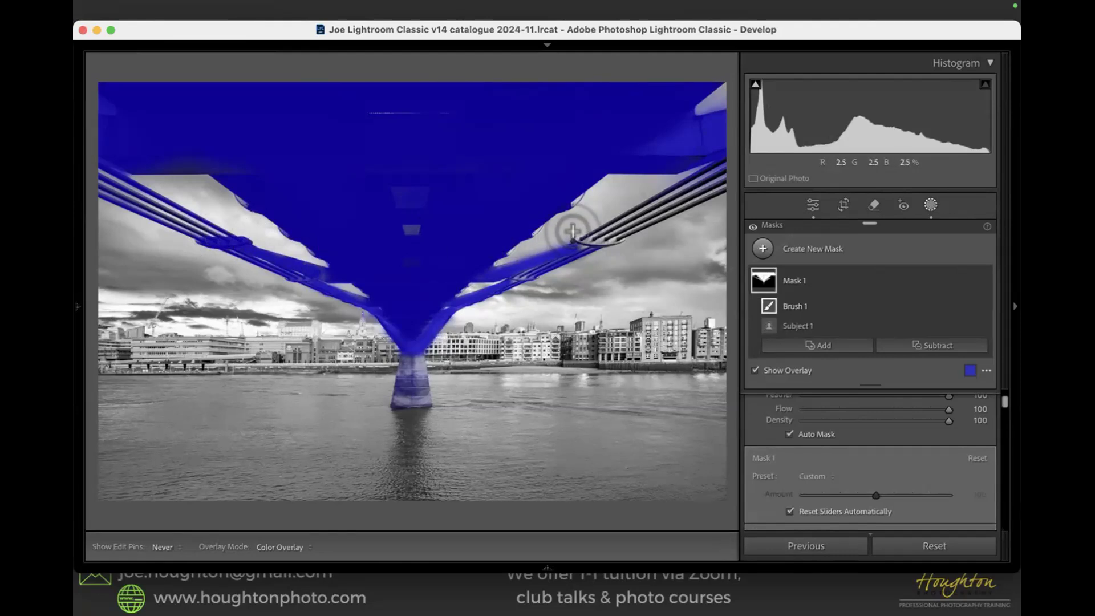
{"action": "mouse_move", "coordinate": [591, 231]}
{"action": "left_mouse_down"}
{"action": "mouse_move", "coordinate": [568, 230]}
{"action": "mouse_move", "coordinate": [590, 234]}
{"action": "left_mouse_up"}
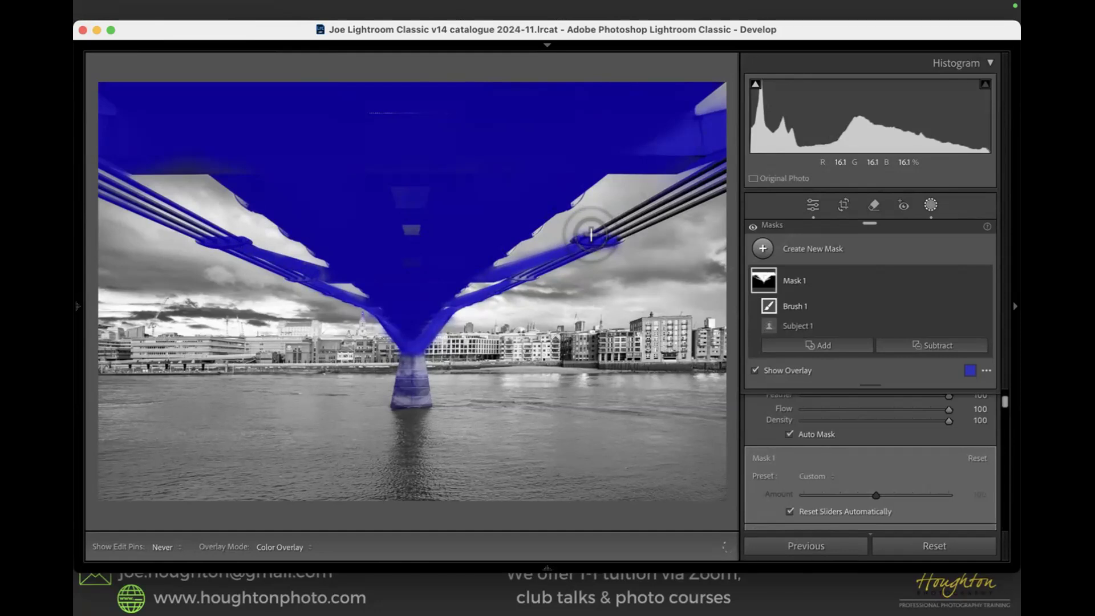
{"action": "mouse_move", "coordinate": [415, 349]}
{"action": "left_mouse_down"}
{"action": "mouse_move", "coordinate": [386, 390]}
{"action": "mouse_move", "coordinate": [393, 378]}
{"action": "mouse_move", "coordinate": [410, 388]}
{"action": "mouse_move", "coordinate": [432, 358]}
{"action": "mouse_move", "coordinate": [420, 387]}
{"action": "left_mouse_up"}
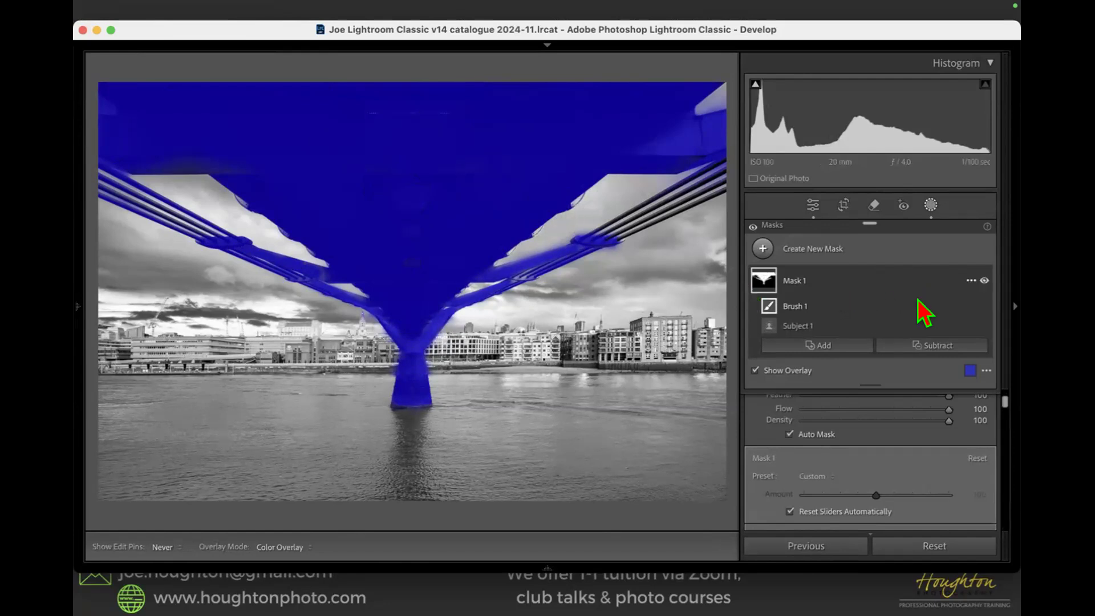
- Subtract the sky from the bridge mask using Select Sky
{"action": "left_click", "coordinate": [890, 279]}
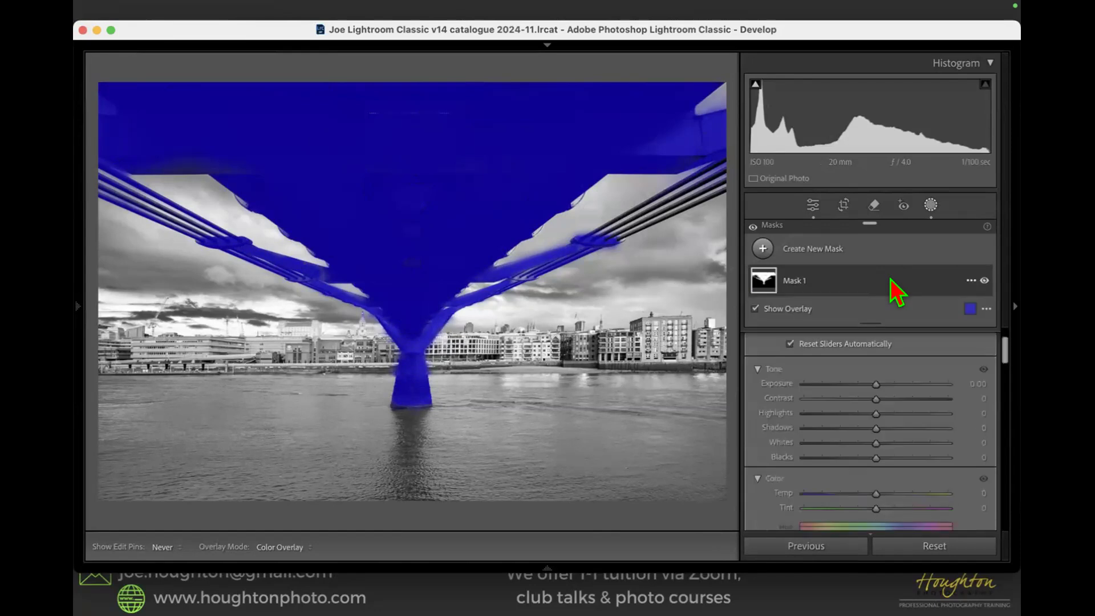
{"action": "left_click", "coordinate": [879, 281]}
{"action": "left_click", "coordinate": [923, 346]}
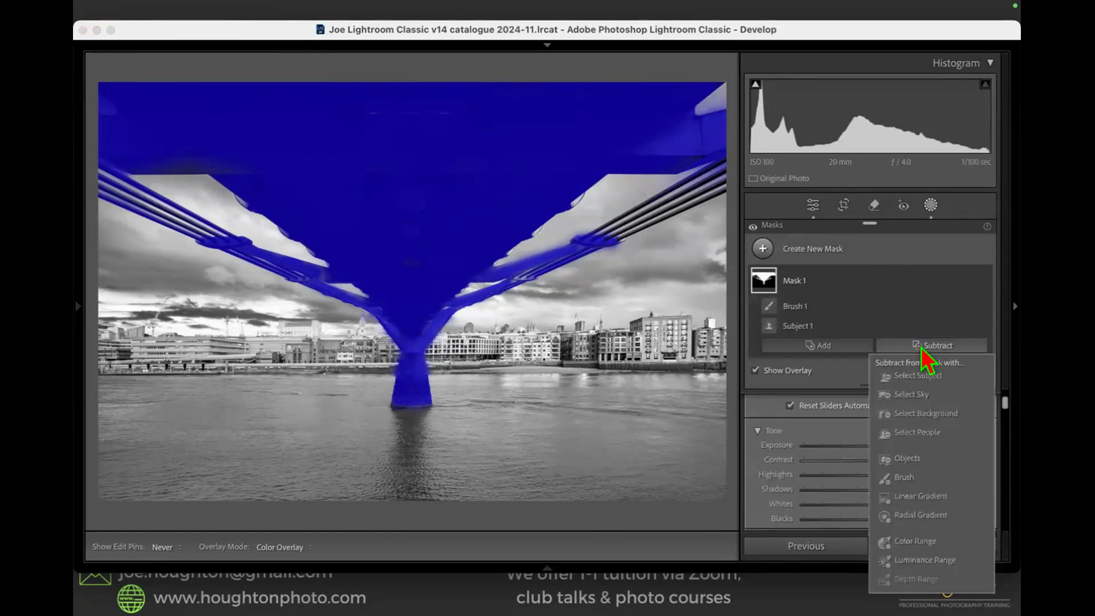
{"action": "left_click", "coordinate": [912, 395]}
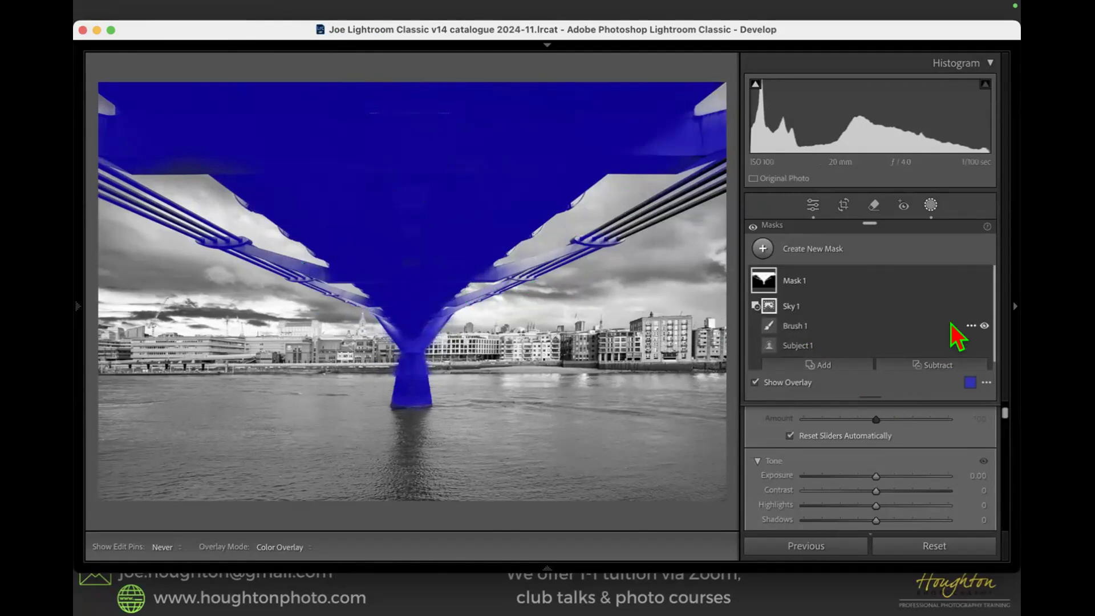
- Float the mask list over the lower-left part of the photo and raise the bridge mask's Shadows to 75
{"action": "left_click_drag", "start_coordinate": [881, 221], "coordinate": [178, 346]}
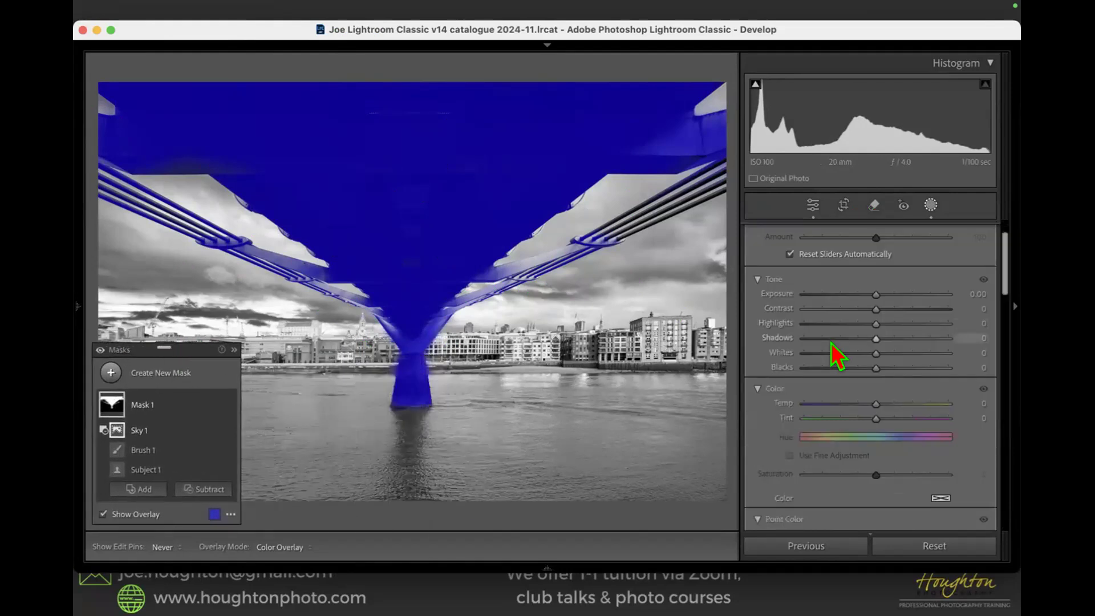
{"action": "scroll", "coordinate": [930, 336], "scroll_direction": "down", "scroll_amount": 10}
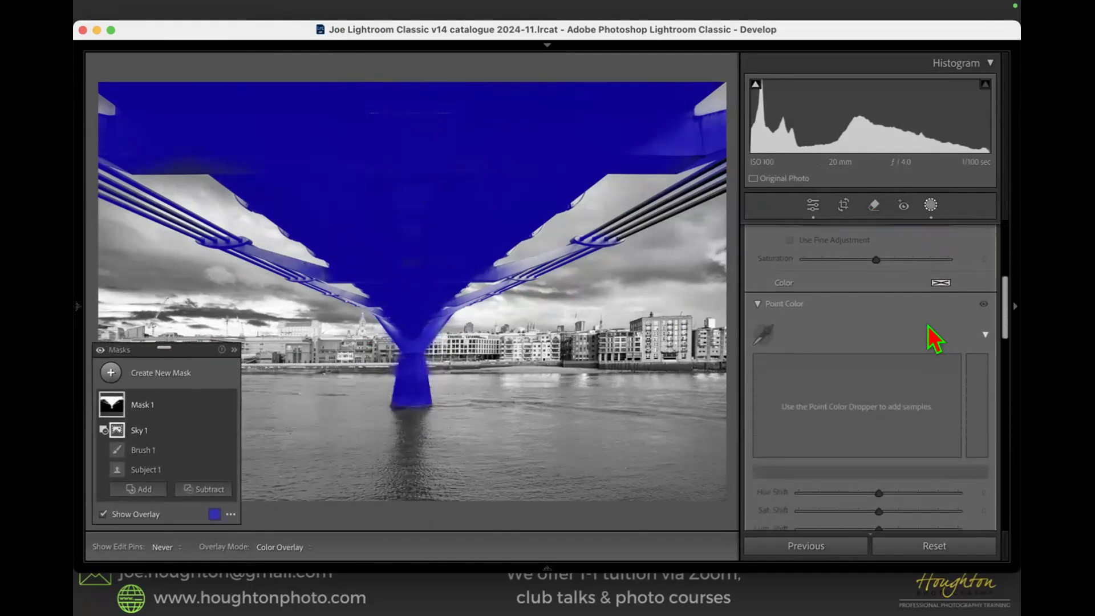
{"action": "scroll", "coordinate": [930, 337], "scroll_direction": "down", "scroll_amount": 8}
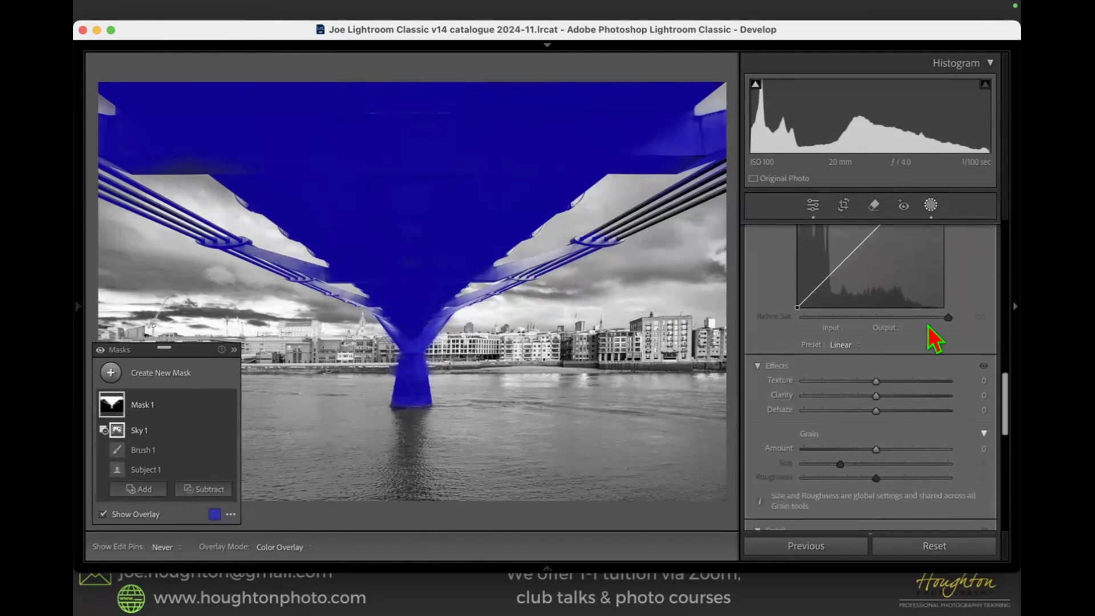
{"action": "scroll", "coordinate": [932, 338], "scroll_direction": "up", "scroll_amount": 15}
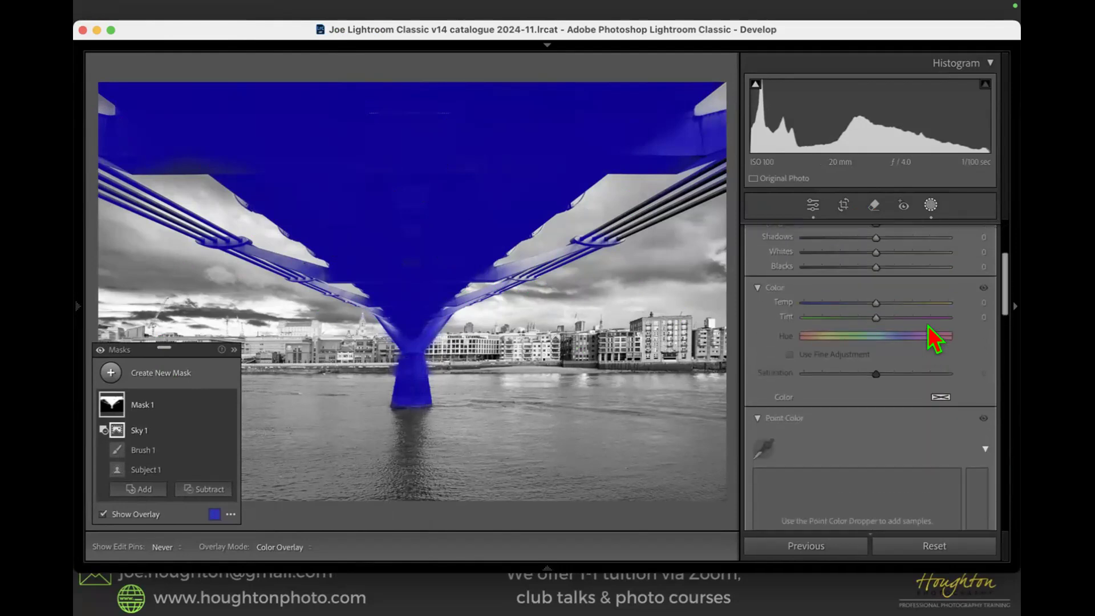
{"action": "left_click_drag", "start_coordinate": [876, 354], "coordinate": [930, 356]}
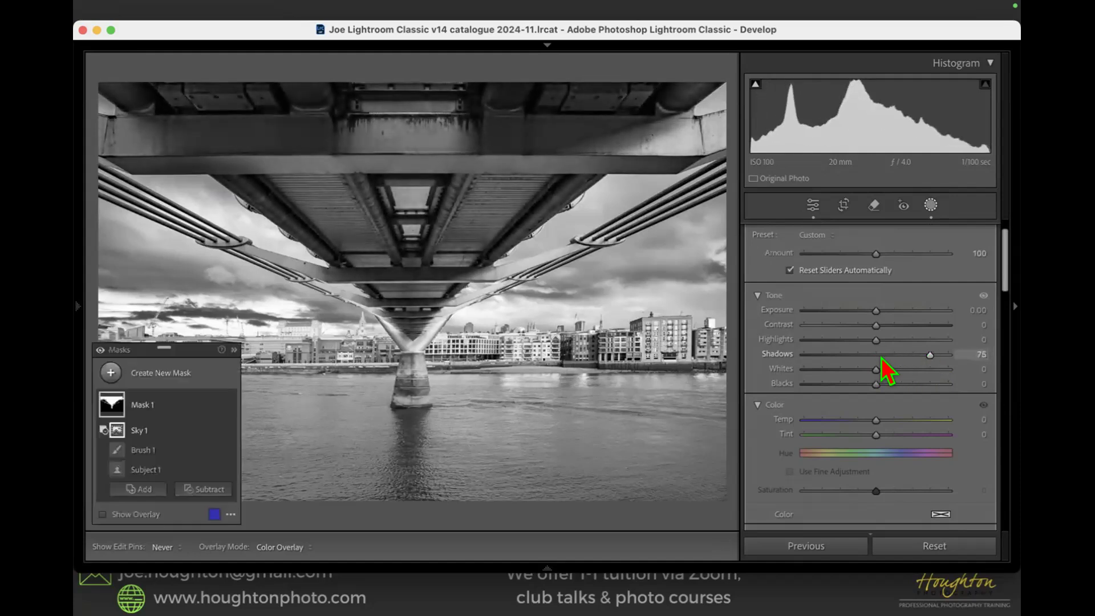
- Raise the bridge mask's Clarity to 83
{"action": "scroll", "coordinate": [887, 370], "scroll_direction": "down", "scroll_amount": 10}
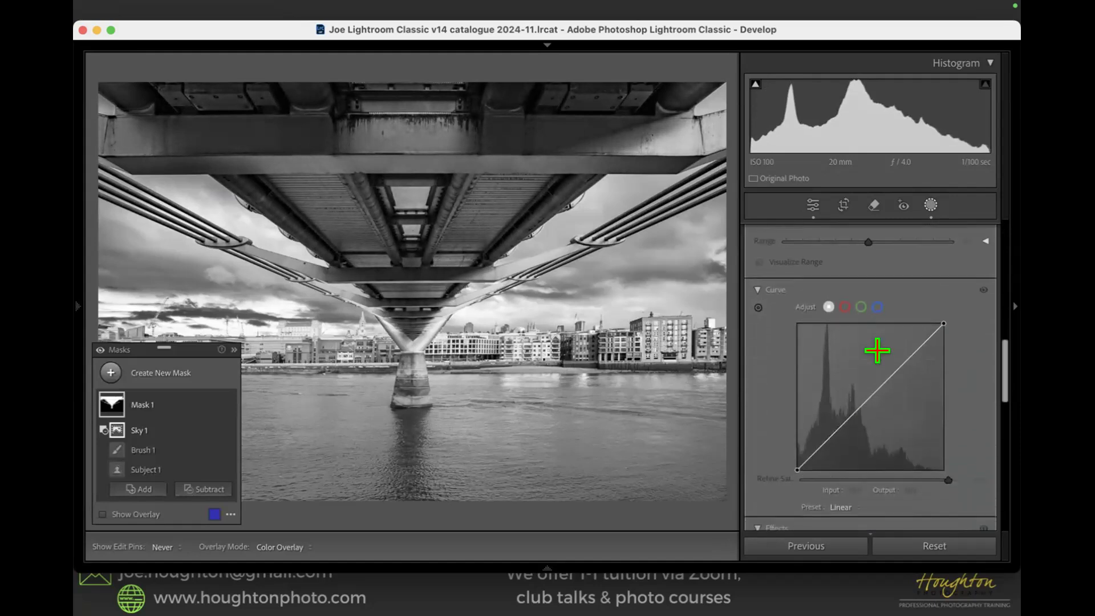
{"action": "scroll", "coordinate": [877, 350], "scroll_direction": "down", "scroll_amount": 5}
{"action": "left_click_drag", "start_coordinate": [871, 384], "coordinate": [936, 385]}
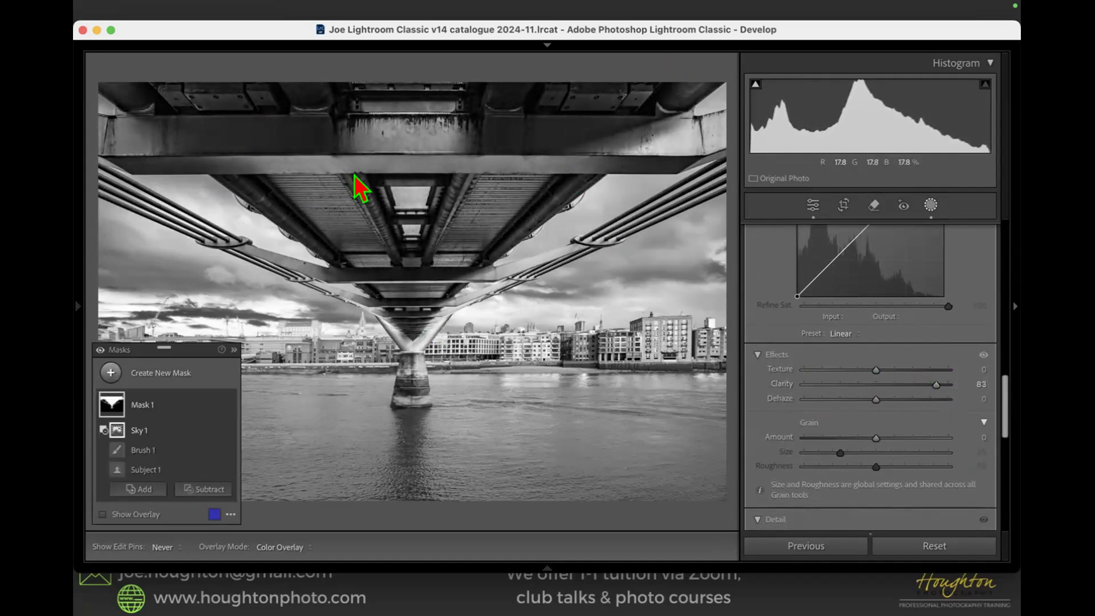
- Compare the edited black-and-white photo with its Before version several times
{"action": "key", "text": "backslash"}
{"action": "key", "text": "backslash"}
{"action": "key", "text": "backslash"}
{"action": "key", "text": "backslash"}
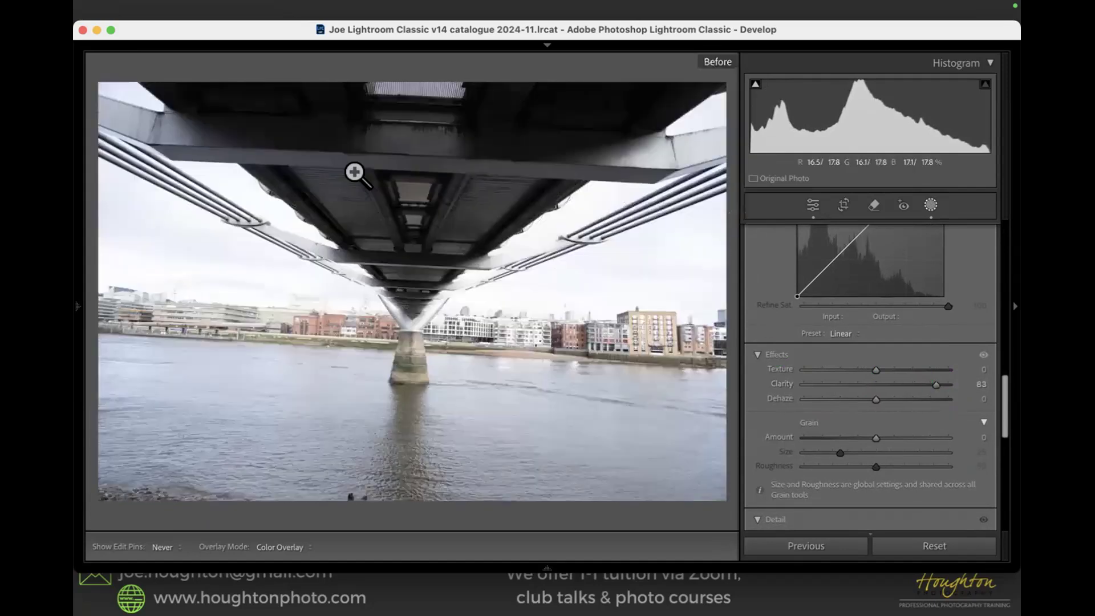
{"action": "key", "text": "backslash"}
{"action": "key", "text": "backslash"}
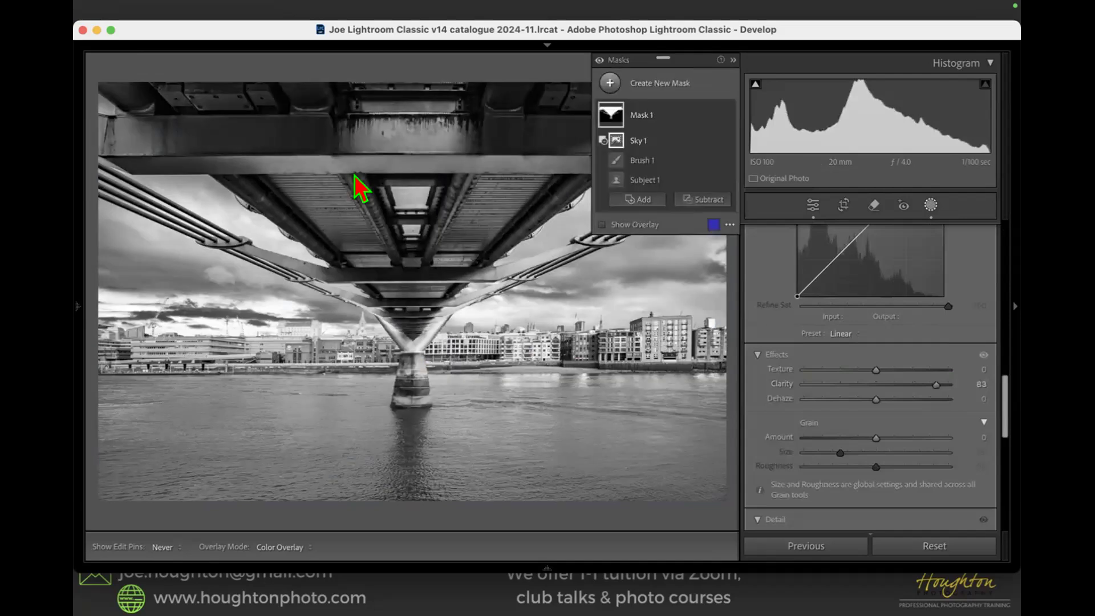
{"action": "key", "text": "backslash"}
{"action": "key", "text": "backslash"}
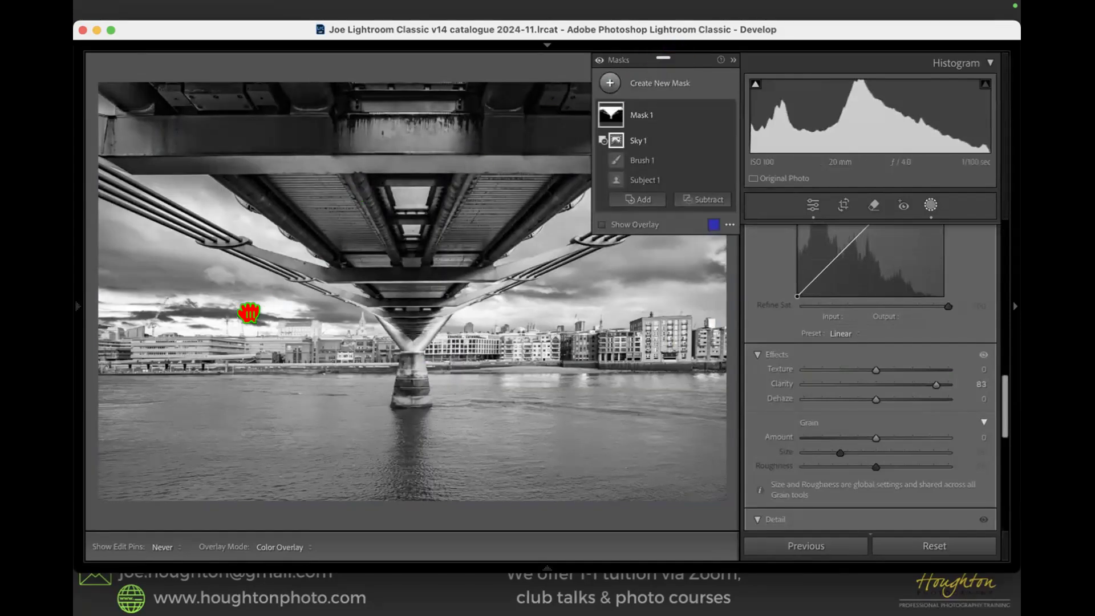
- Move the mask list back over the lower-left part of the photo and raise the bridge mask's Texture to 44
{"action": "left_click_drag", "start_coordinate": [679, 57], "coordinate": [186, 337]}
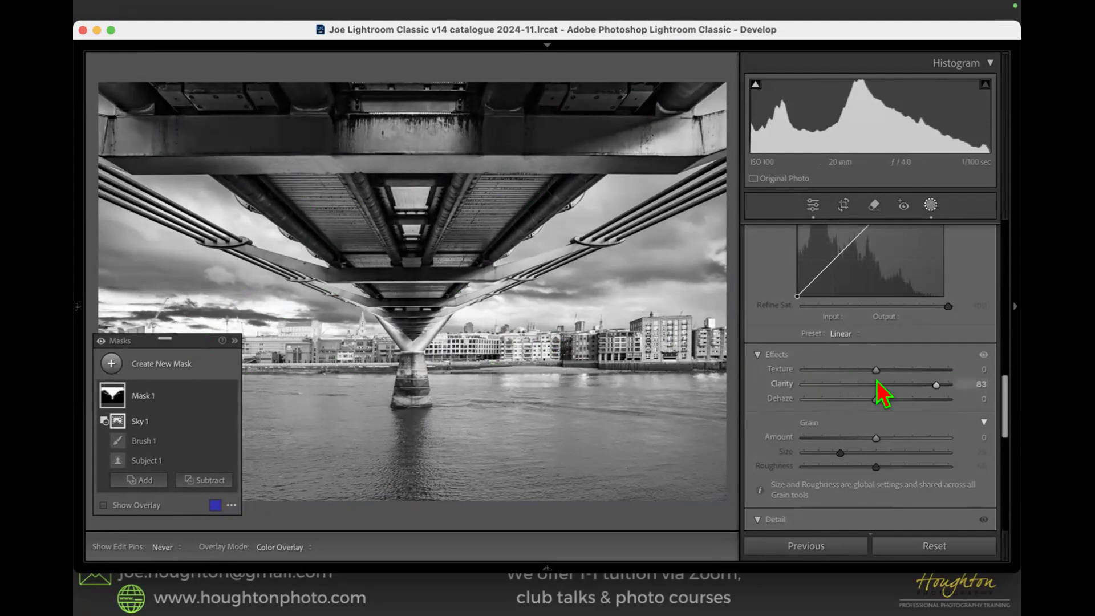
{"action": "mouse_move", "coordinate": [872, 369]}
{"action": "left_mouse_down"}
{"action": "mouse_move", "coordinate": [919, 369]}
{"action": "mouse_move", "coordinate": [846, 369]}
{"action": "mouse_move", "coordinate": [934, 369]}
{"action": "mouse_move", "coordinate": [881, 369]}
{"action": "left_mouse_up"}
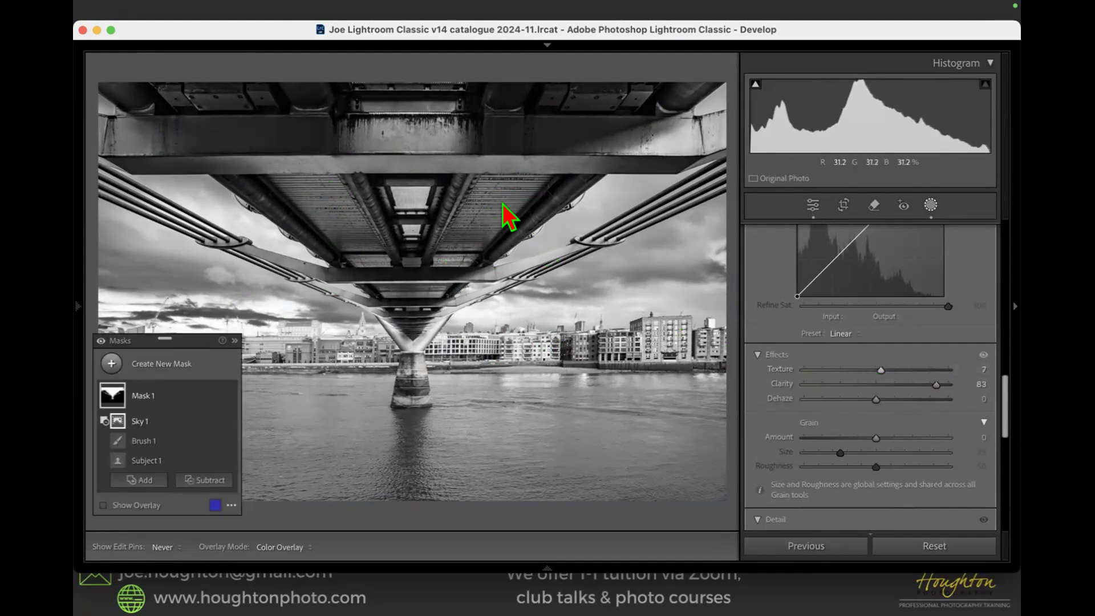
{"action": "left_click_drag", "start_coordinate": [881, 369], "coordinate": [907, 371]}
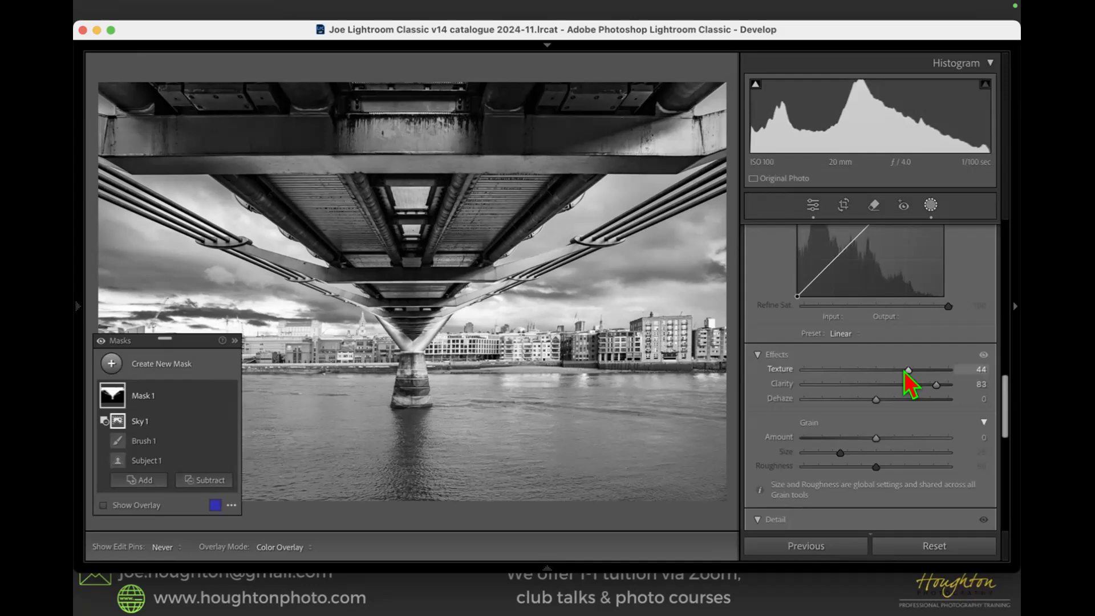
- Move the mask list over the upper-left part of the photo and rename Mask 1 as Bridge
{"action": "left_click_drag", "start_coordinate": [190, 340], "coordinate": [214, 84]}
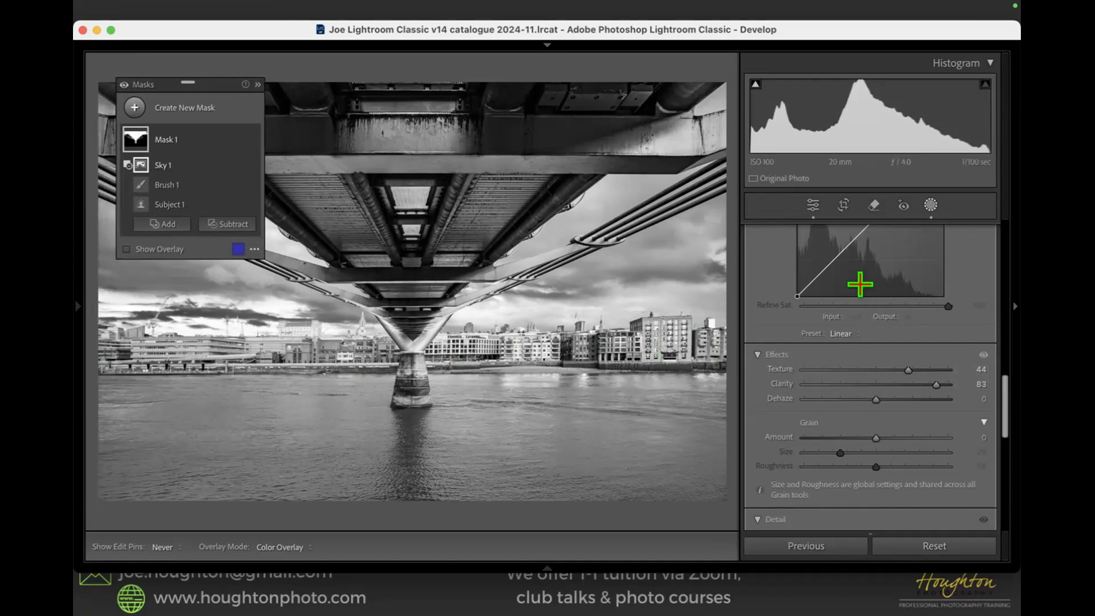
{"action": "double_click", "coordinate": [165, 140]}
{"action": "type", "text": "Bridge"}
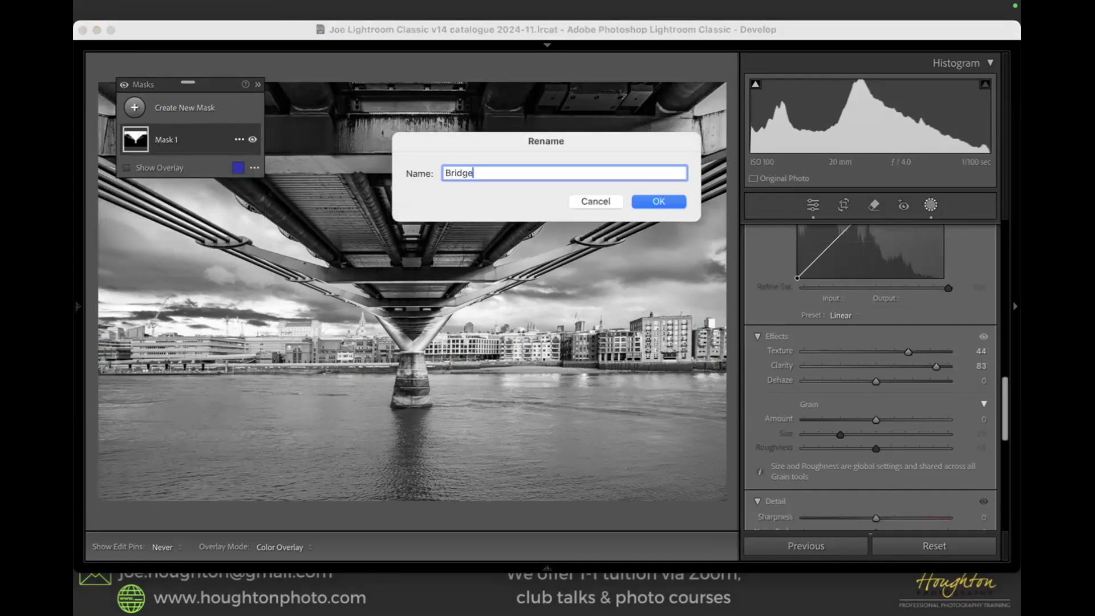
{"action": "key", "text": "Return"}
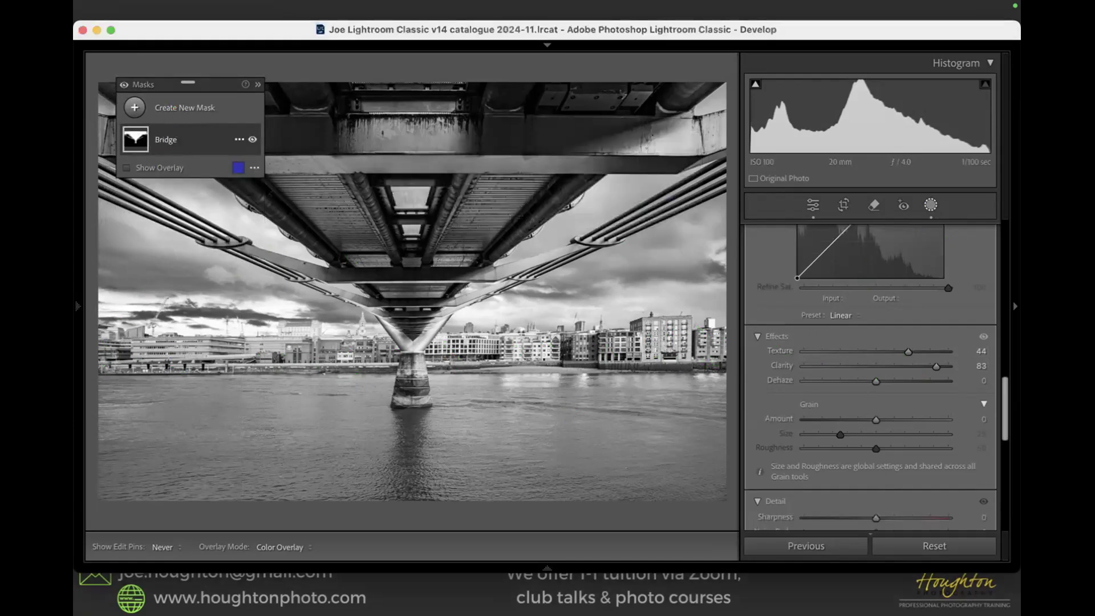
{"action": "left_click", "coordinate": [165, 111]}
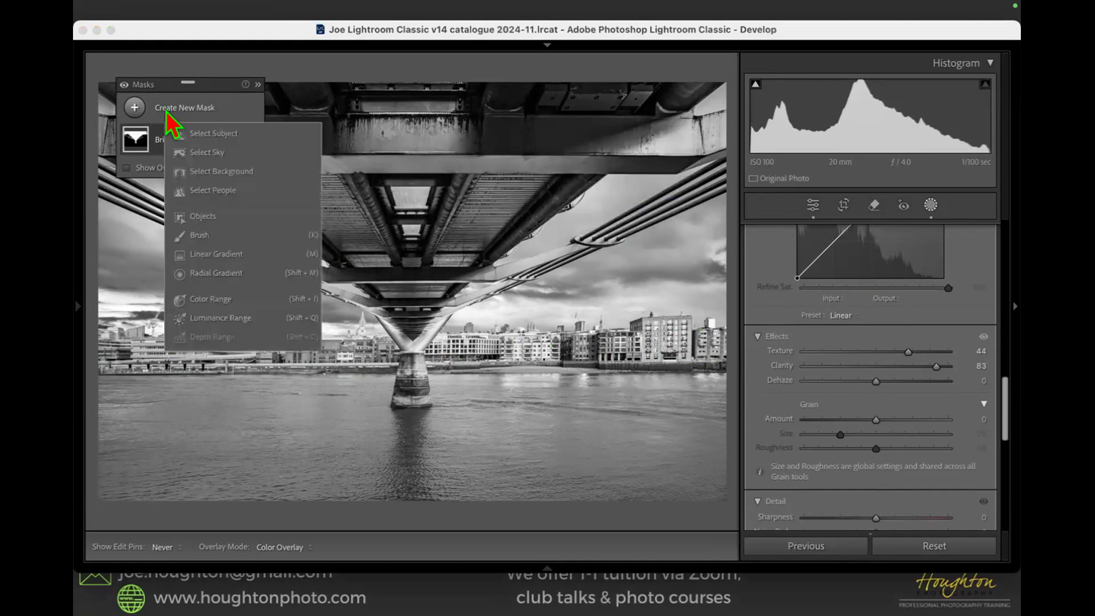
{"action": "left_click", "coordinate": [217, 257]}
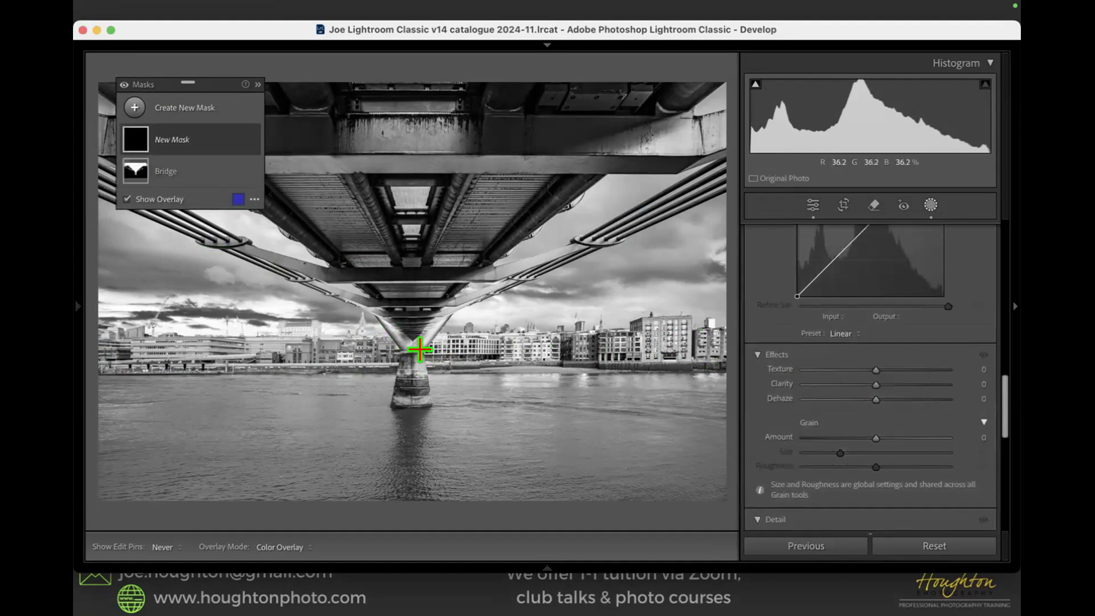
{"action": "left_click", "coordinate": [183, 145]}
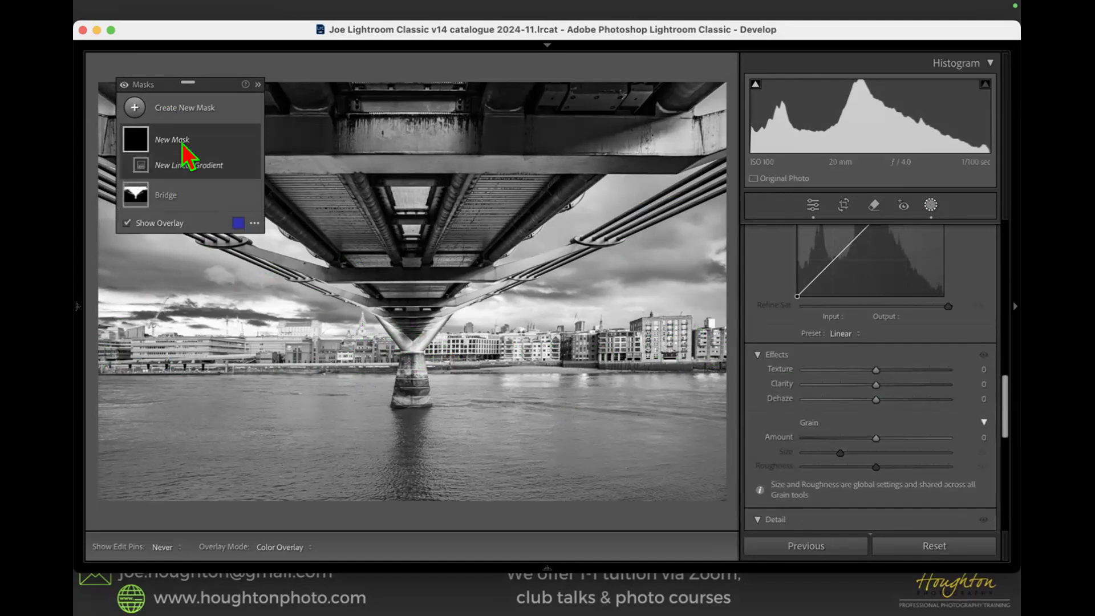
- Create a new Radial Gradient mask as a wide, flat ellipse centred on the pier and covering the buildings along the far bank
{"action": "left_click", "coordinate": [165, 108]}
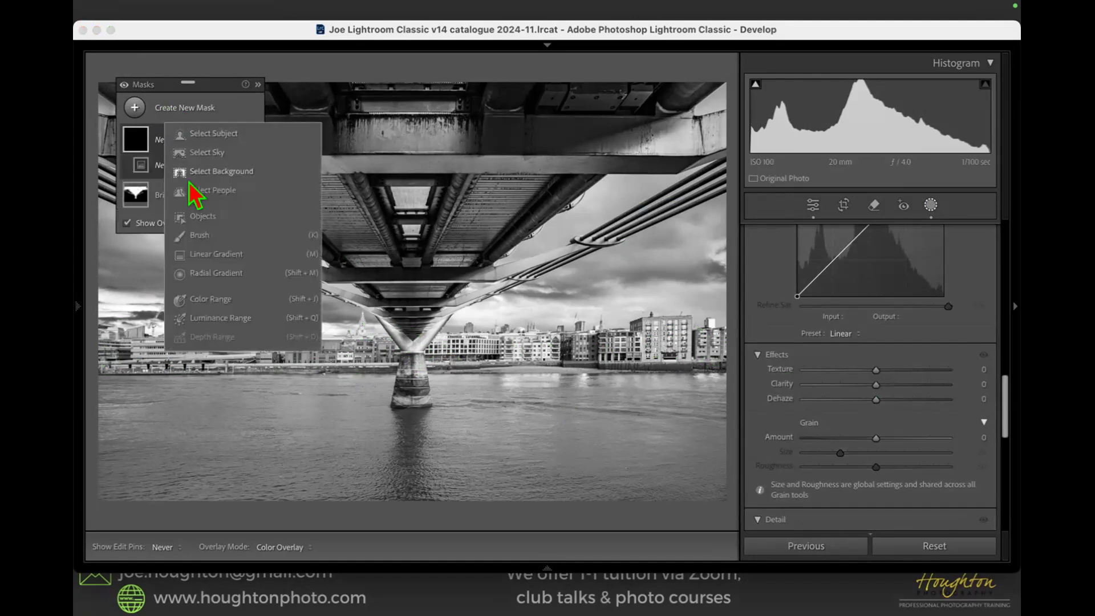
{"action": "left_click", "coordinate": [201, 274]}
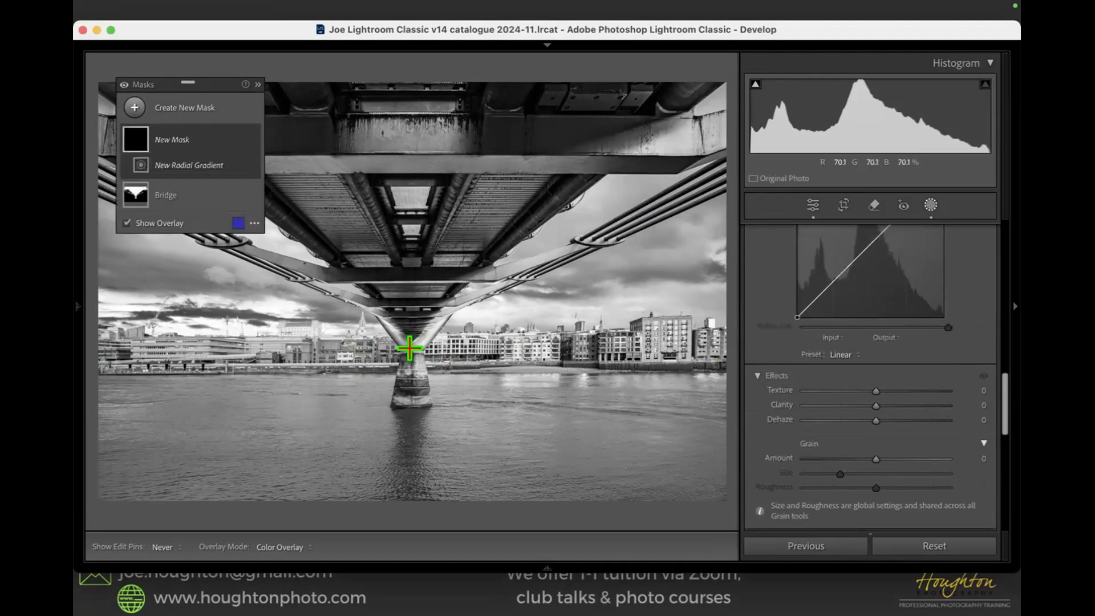
{"action": "left_click_drag", "start_coordinate": [435, 342], "coordinate": [875, 421]}
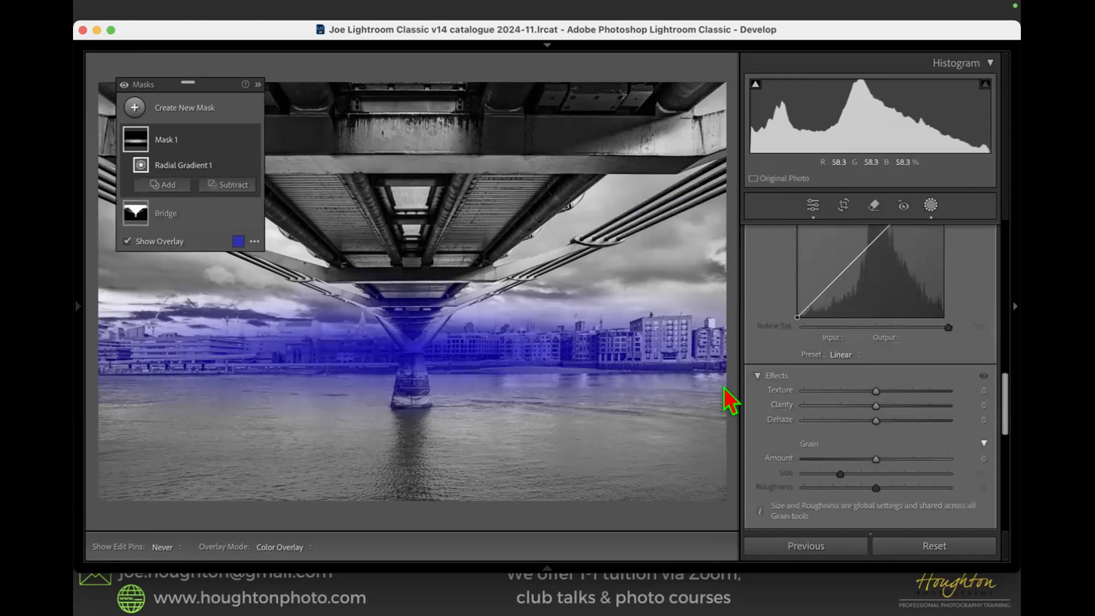
- Set the radial gradient's Feather to 10 and adjust its height and position to span from the bridge cables to the pier's base
{"action": "scroll", "coordinate": [847, 357], "scroll_direction": "up", "scroll_amount": 10}
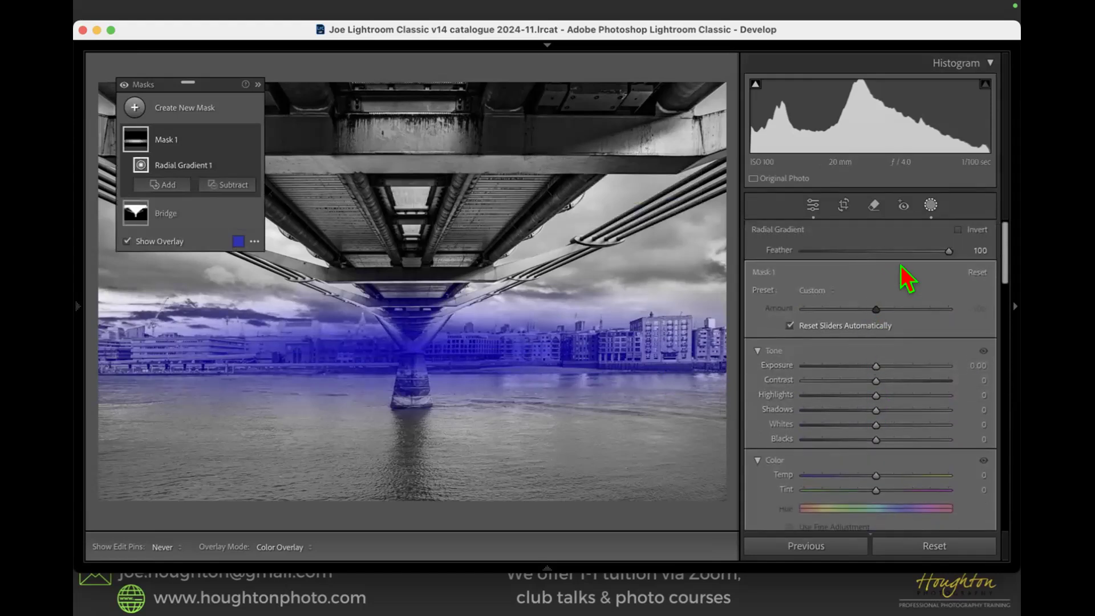
{"action": "left_click_drag", "start_coordinate": [946, 248], "coordinate": [883, 251]}
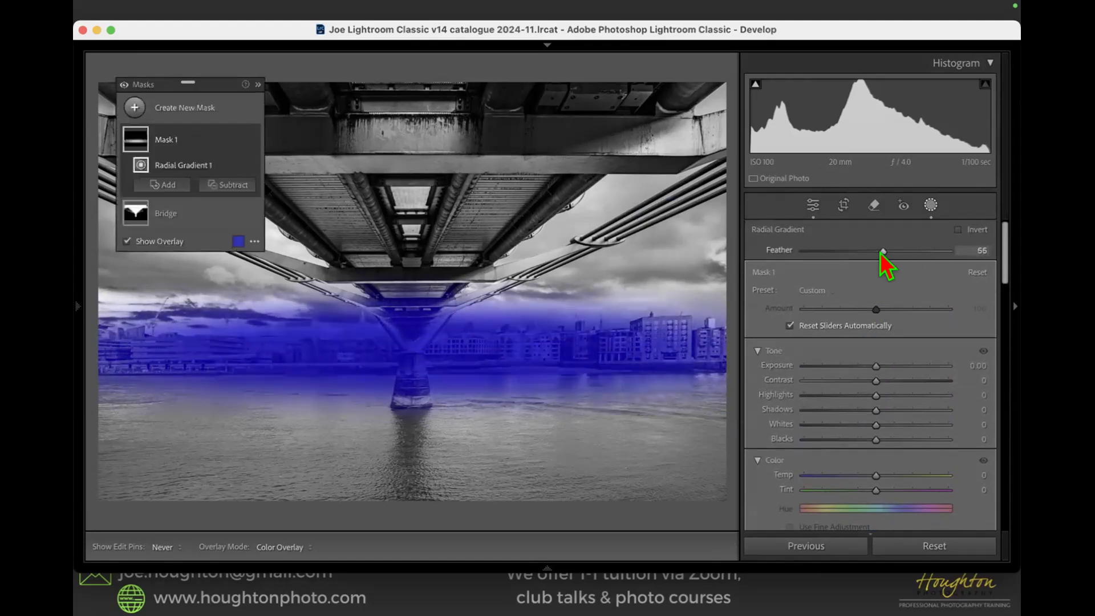
{"action": "mouse_move", "coordinate": [411, 373]}
{"action": "left_mouse_down"}
{"action": "mouse_move", "coordinate": [409, 353]}
{"action": "mouse_move", "coordinate": [408, 392]}
{"action": "left_mouse_up"}
{"action": "mouse_move", "coordinate": [403, 347]}
{"action": "left_mouse_down"}
{"action": "mouse_move", "coordinate": [426, 337]}
{"action": "mouse_move", "coordinate": [414, 337]}
{"action": "left_mouse_up"}
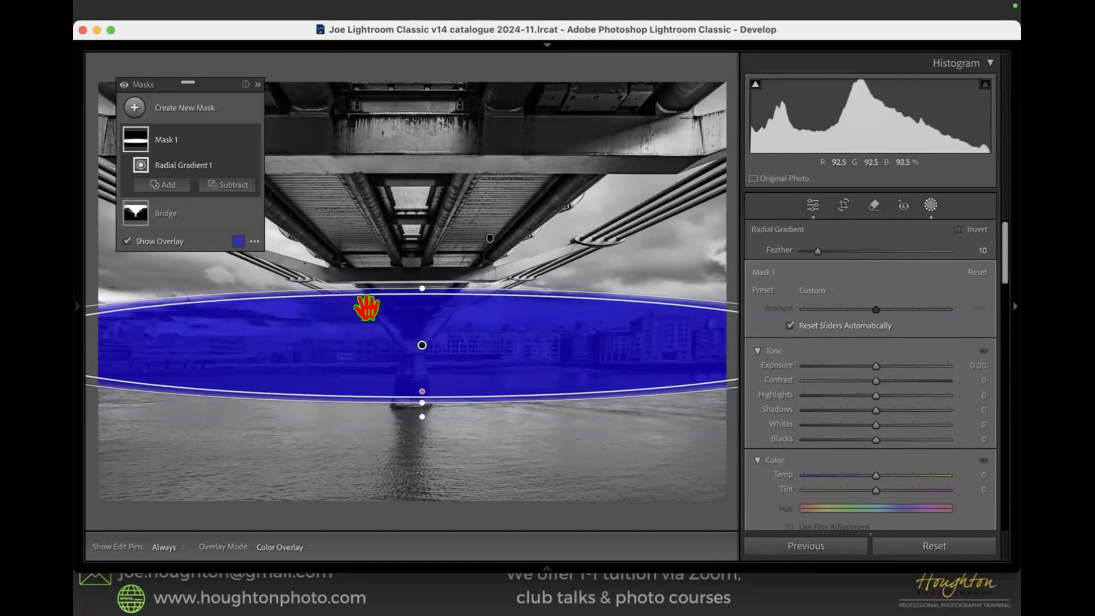
- Subtract the sky from the radial gradient mask using Select Sky, and the central pier with its struts using Objects
{"action": "left_click", "coordinate": [231, 184]}
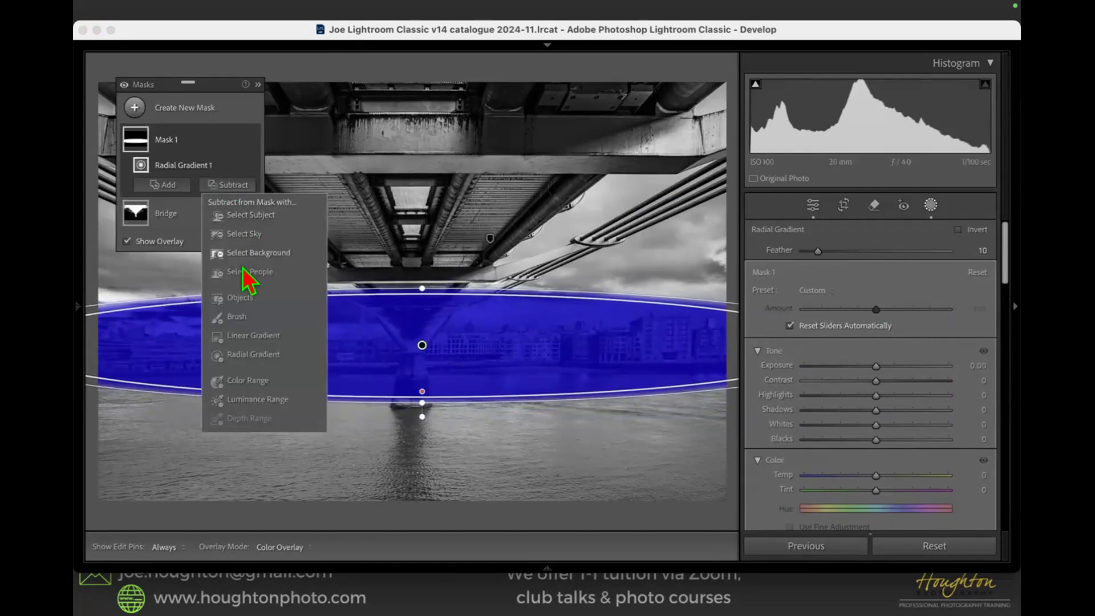
{"action": "left_click", "coordinate": [244, 235]}
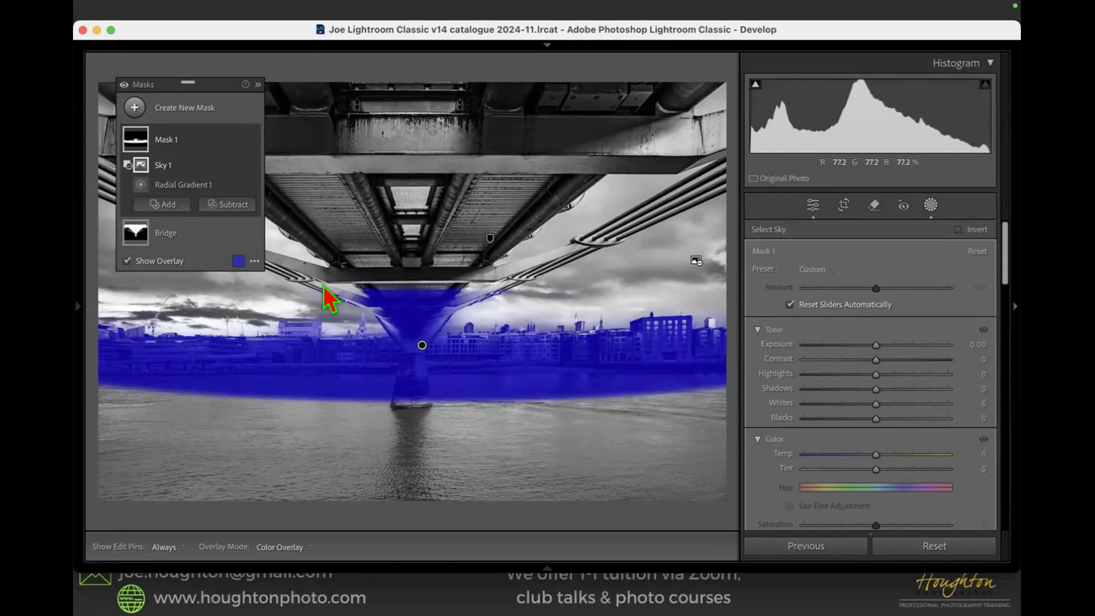
{"action": "left_click", "coordinate": [227, 205]}
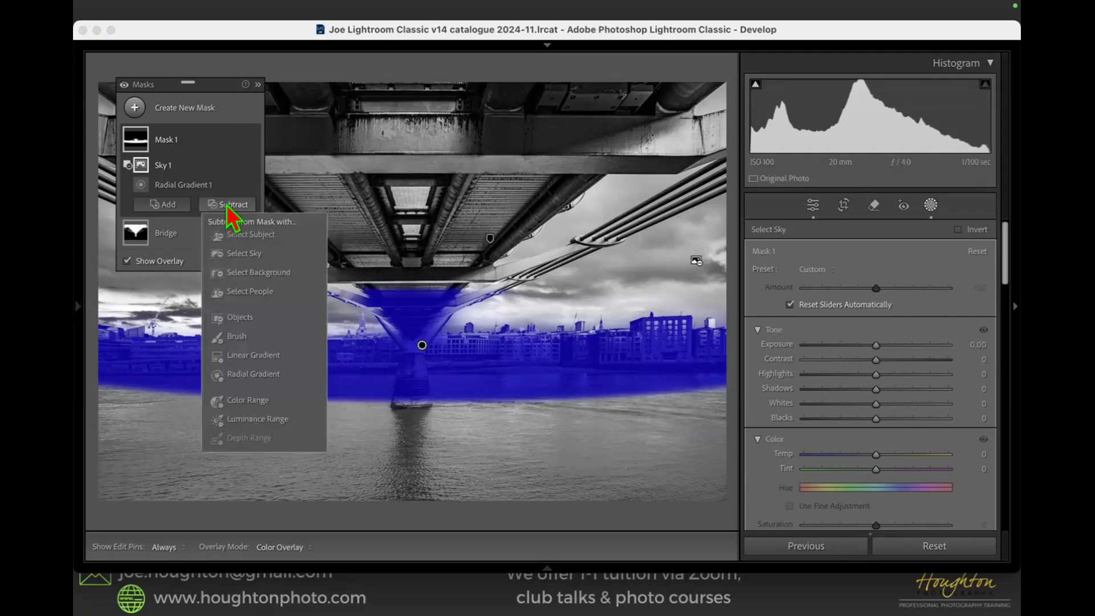
{"action": "left_click", "coordinate": [239, 318]}
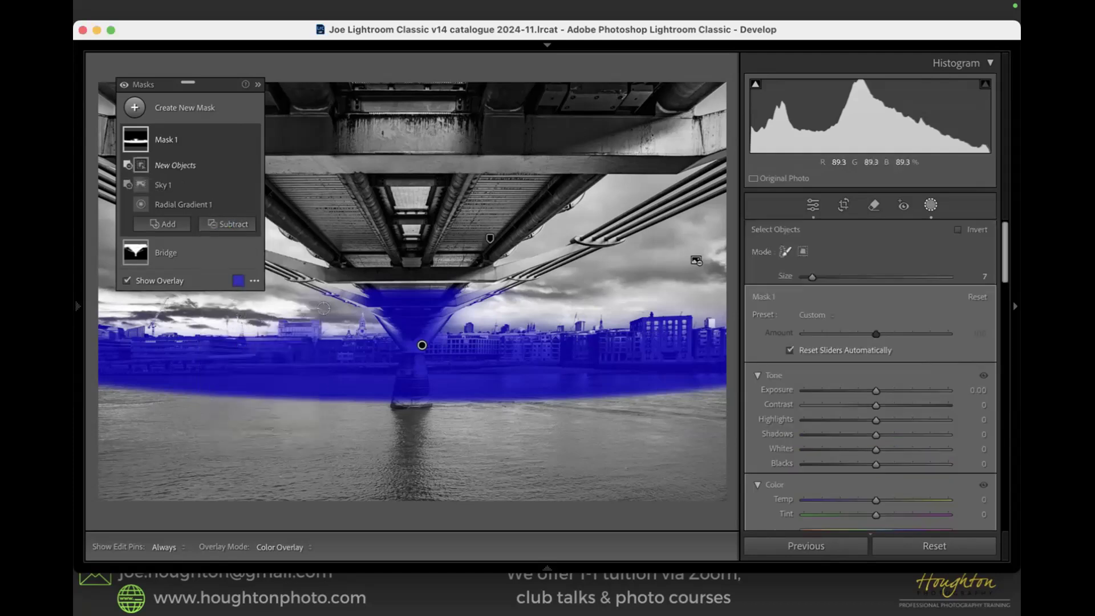
{"action": "scroll", "coordinate": [348, 294], "scroll_direction": "up", "scroll_amount": 5}
{"action": "mouse_move", "coordinate": [328, 291]}
{"action": "left_mouse_down"}
{"action": "mouse_move", "coordinate": [476, 291]}
{"action": "mouse_move", "coordinate": [427, 297]}
{"action": "mouse_move", "coordinate": [411, 323]}
{"action": "mouse_move", "coordinate": [384, 300]}
{"action": "mouse_move", "coordinate": [395, 318]}
{"action": "mouse_move", "coordinate": [413, 318]}
{"action": "mouse_move", "coordinate": [411, 385]}
{"action": "left_mouse_up"}
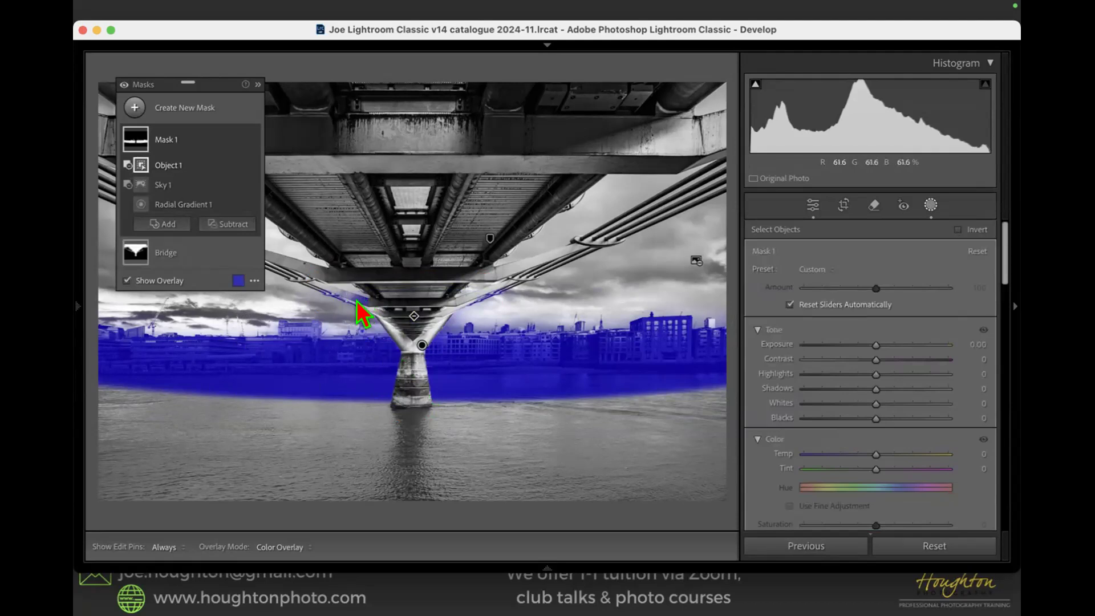
- Subtract the remaining cable remnants and the river below the far bank from the mask using a size 4 brush with Auto Mask
{"action": "left_click", "coordinate": [228, 224]}
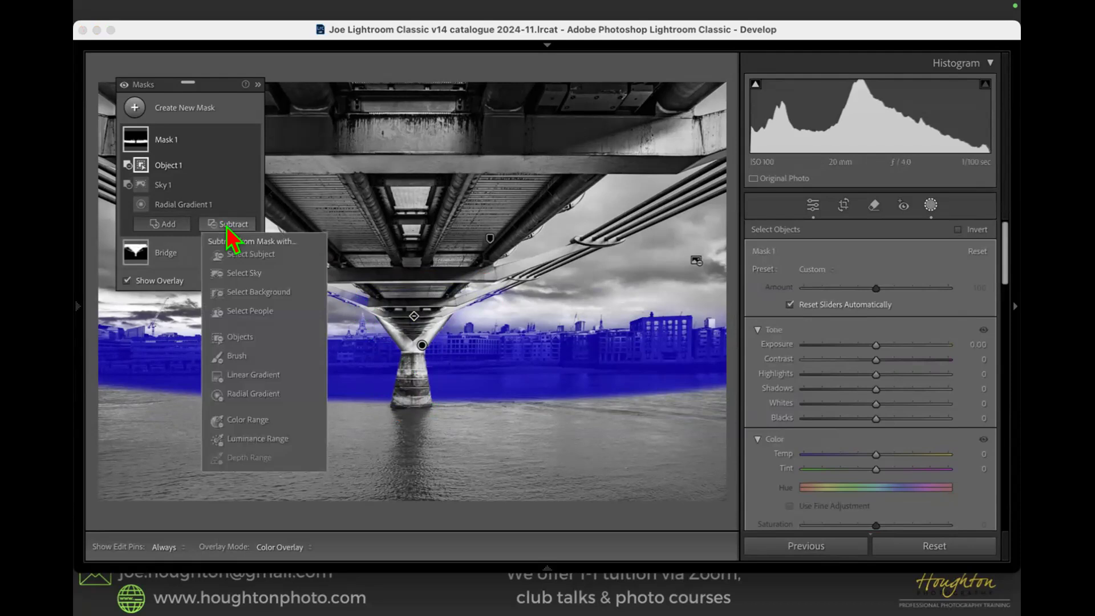
{"action": "left_click", "coordinate": [225, 356]}
{"action": "mouse_move", "coordinate": [354, 275]}
{"action": "left_mouse_down"}
{"action": "mouse_move", "coordinate": [333, 297]}
{"action": "mouse_move", "coordinate": [438, 282]}
{"action": "mouse_move", "coordinate": [487, 288]}
{"action": "mouse_move", "coordinate": [483, 299]}
{"action": "mouse_move", "coordinate": [373, 293]}
{"action": "mouse_move", "coordinate": [386, 272]}
{"action": "mouse_move", "coordinate": [409, 264]}
{"action": "left_mouse_up"}
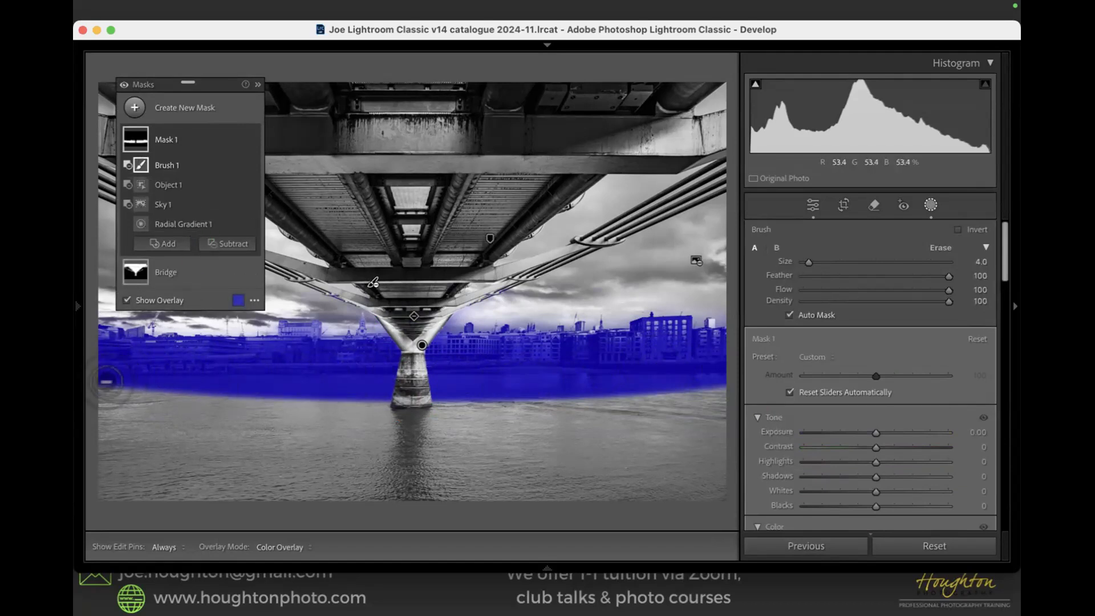
{"action": "key", "text": "h"}
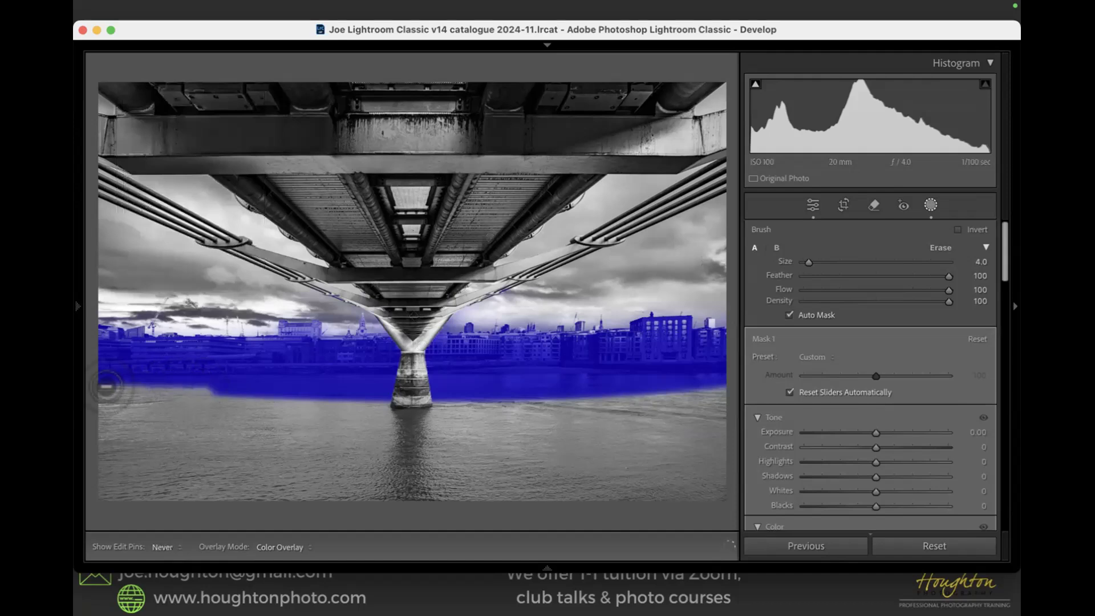
{"action": "mouse_move", "coordinate": [140, 384]}
{"action": "left_mouse_down"}
{"action": "mouse_move", "coordinate": [110, 379]}
{"action": "mouse_move", "coordinate": [254, 383]}
{"action": "mouse_move", "coordinate": [343, 368]}
{"action": "mouse_move", "coordinate": [366, 374]}
{"action": "mouse_move", "coordinate": [370, 392]}
{"action": "mouse_move", "coordinate": [376, 374]}
{"action": "mouse_move", "coordinate": [362, 396]}
{"action": "mouse_move", "coordinate": [370, 387]}
{"action": "mouse_move", "coordinate": [274, 382]}
{"action": "mouse_move", "coordinate": [342, 378]}
{"action": "mouse_move", "coordinate": [141, 374]}
{"action": "mouse_move", "coordinate": [420, 451]}
{"action": "mouse_move", "coordinate": [447, 392]}
{"action": "mouse_move", "coordinate": [442, 399]}
{"action": "mouse_move", "coordinate": [437, 388]}
{"action": "mouse_move", "coordinate": [467, 374]}
{"action": "mouse_move", "coordinate": [753, 368]}
{"action": "left_mouse_up"}
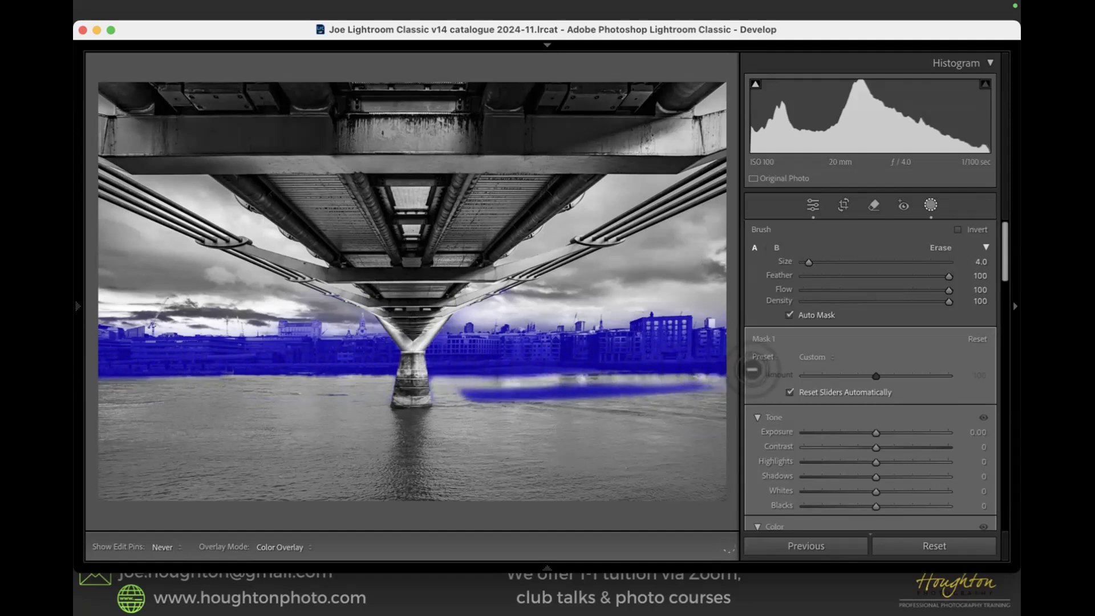
{"action": "mouse_move", "coordinate": [472, 408]}
{"action": "left_mouse_down"}
{"action": "mouse_move", "coordinate": [670, 389]}
{"action": "mouse_move", "coordinate": [458, 384]}
{"action": "mouse_move", "coordinate": [711, 376]}
{"action": "mouse_move", "coordinate": [491, 378]}
{"action": "mouse_move", "coordinate": [527, 370]}
{"action": "mouse_move", "coordinate": [432, 366]}
{"action": "mouse_move", "coordinate": [677, 381]}
{"action": "left_mouse_up"}
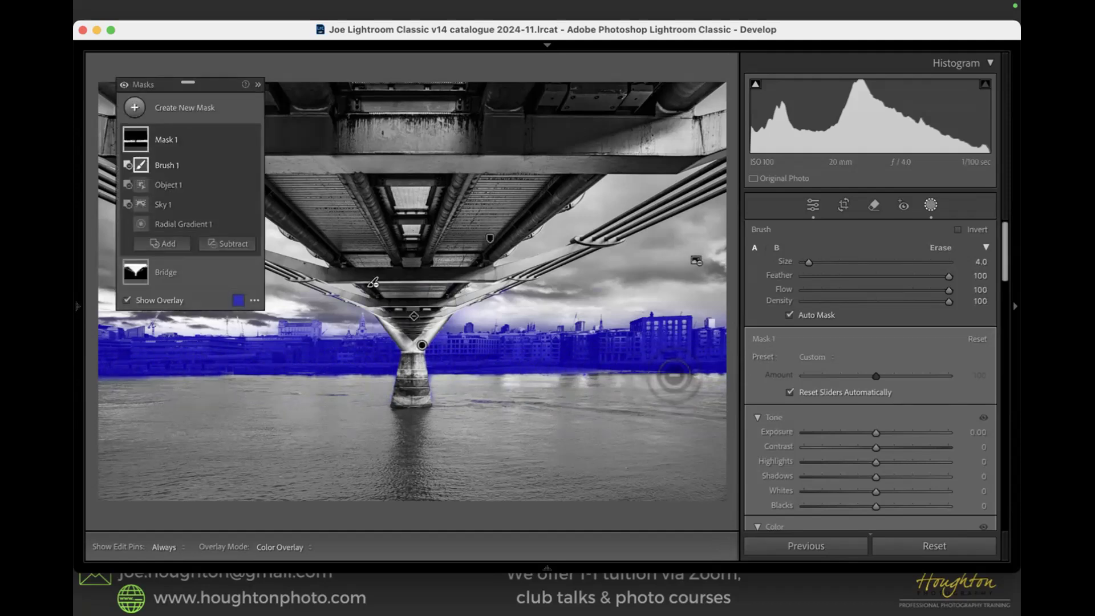
- Rename the new mask over the far bank as Buildings
{"action": "double_click", "coordinate": [168, 143]}
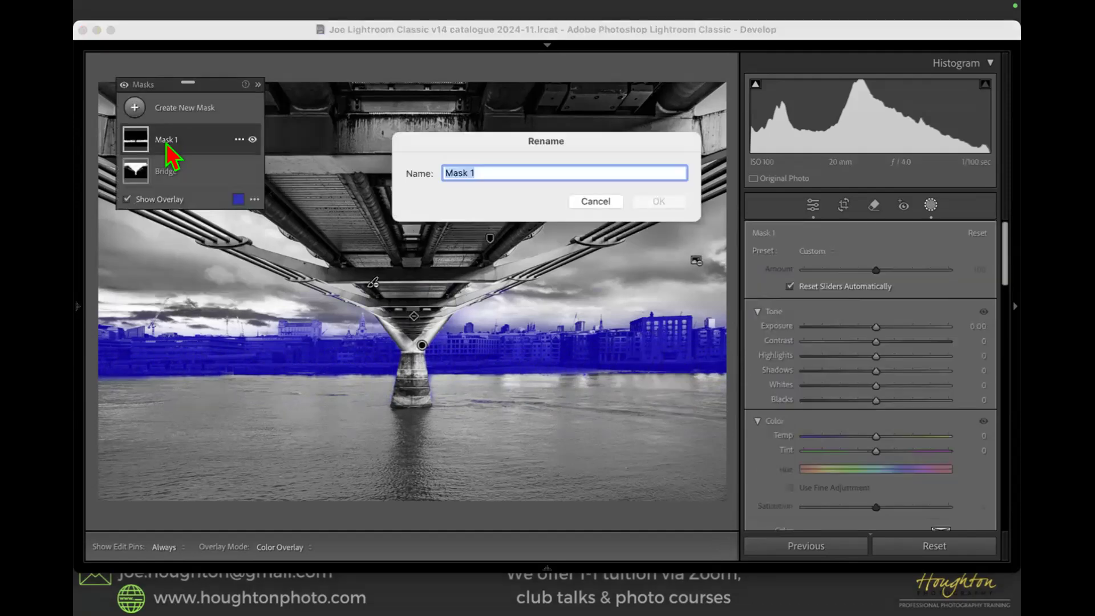
{"action": "type", "text": "Buildings"}
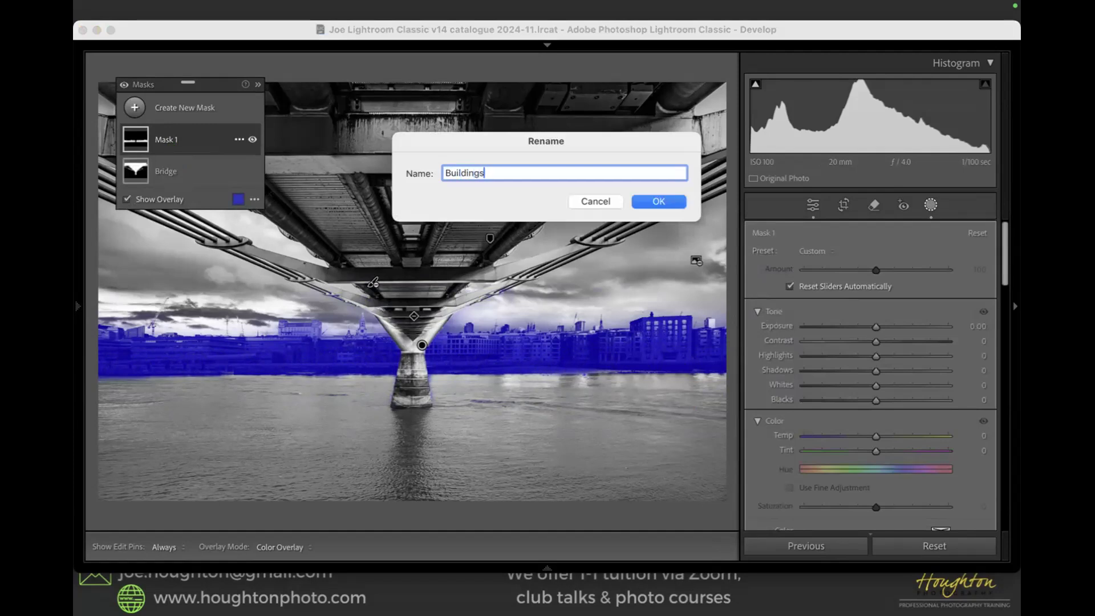
{"action": "key", "text": "Return"}
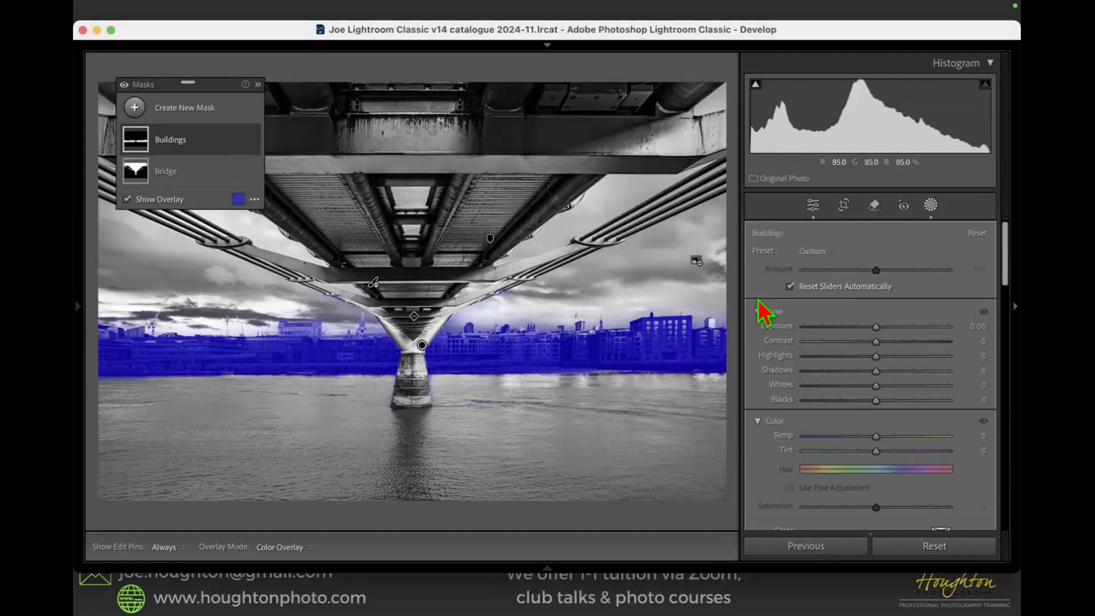
- Lower the Buildings mask's Exposure slightly and soften it with Texture -37, Clarity -63 and Dehaze -8
{"action": "mouse_move", "coordinate": [870, 327]}
{"action": "left_mouse_down"}
{"action": "mouse_move", "coordinate": [854, 339]}
{"action": "mouse_move", "coordinate": [870, 331]}
{"action": "left_mouse_up"}
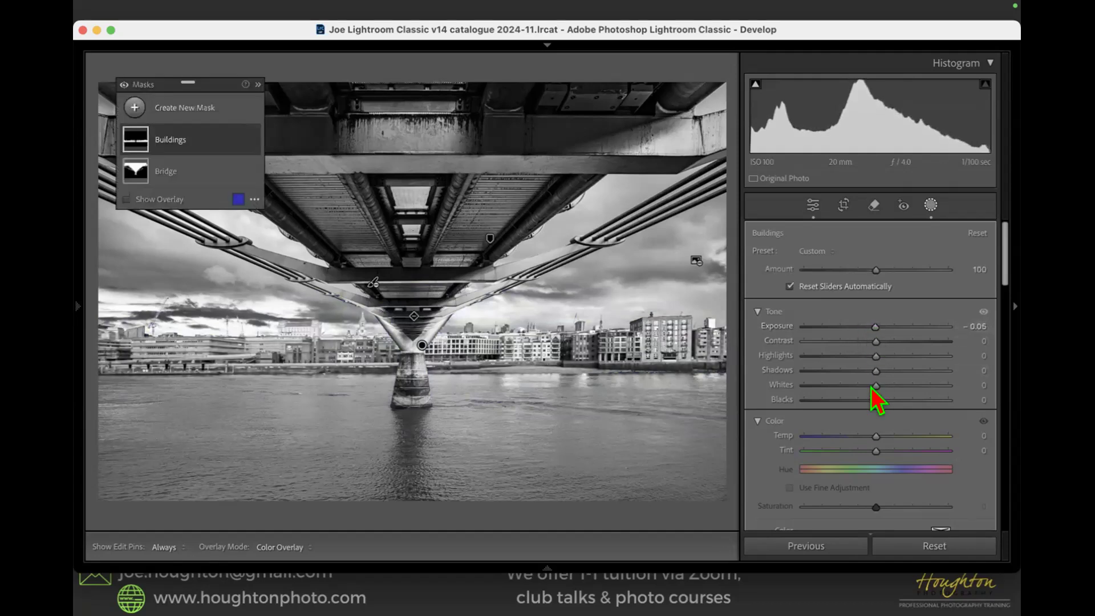
{"action": "scroll", "coordinate": [873, 394], "scroll_direction": "down", "scroll_amount": 10}
{"action": "scroll", "coordinate": [871, 388], "scroll_direction": "down", "scroll_amount": 8}
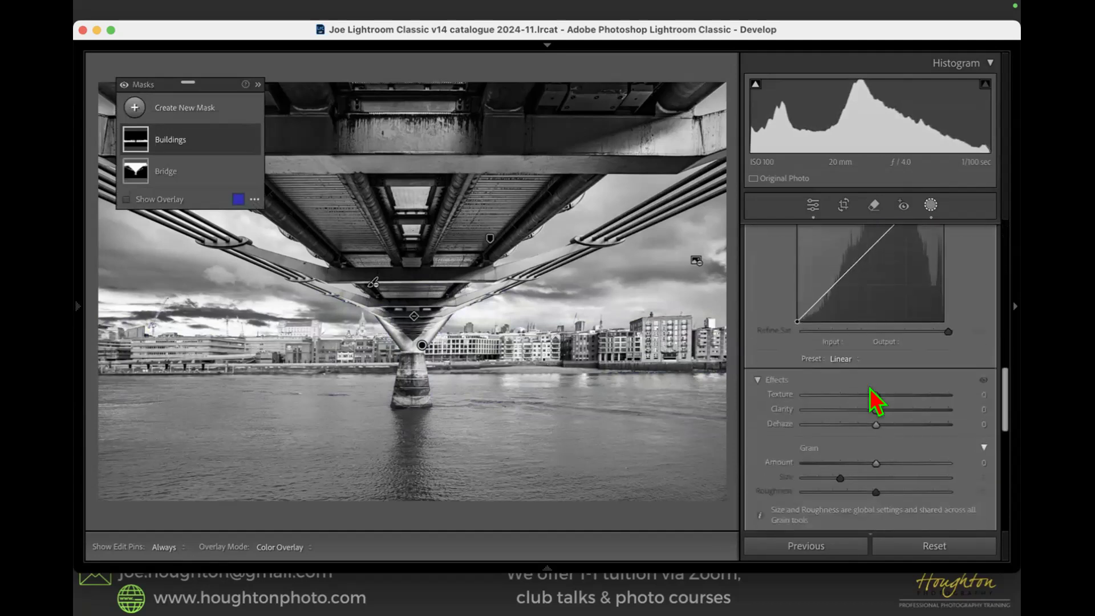
{"action": "left_click_drag", "start_coordinate": [873, 355], "coordinate": [892, 371]}
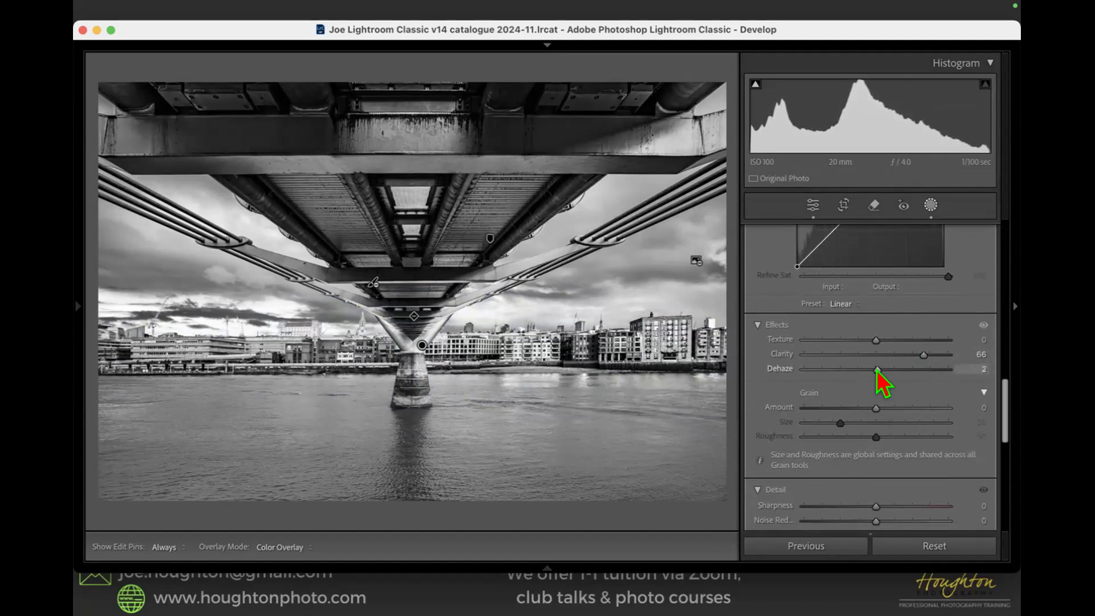
{"action": "mouse_move", "coordinate": [876, 342]}
{"action": "left_mouse_down"}
{"action": "mouse_move", "coordinate": [921, 341]}
{"action": "mouse_move", "coordinate": [879, 340]}
{"action": "left_mouse_up"}
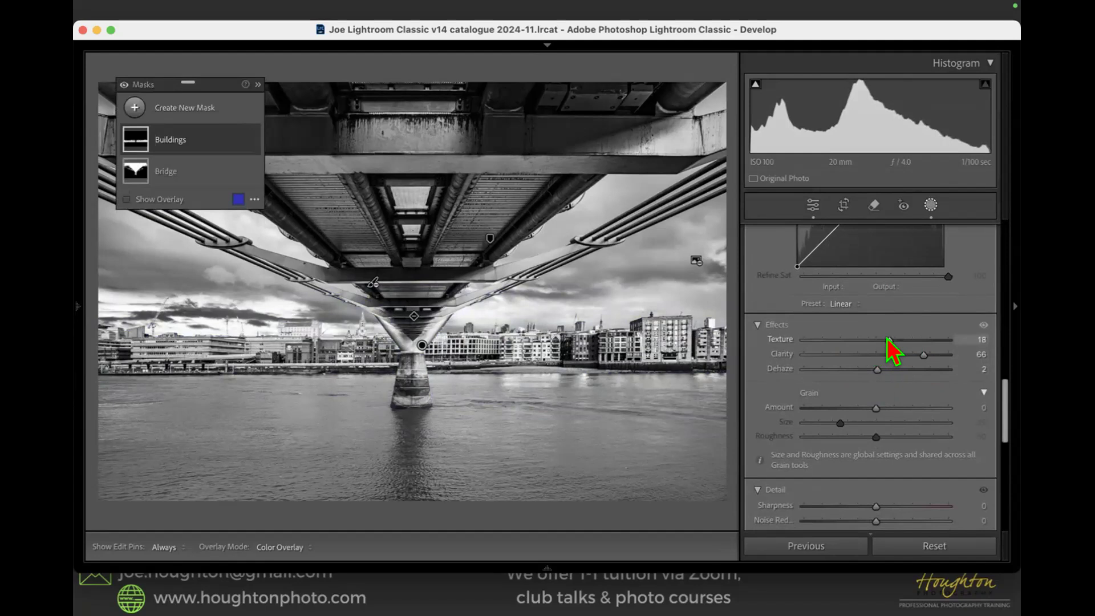
{"action": "left_click_drag", "start_coordinate": [884, 343], "coordinate": [850, 342]}
{"action": "left_click_drag", "start_coordinate": [912, 355], "coordinate": [867, 368]}
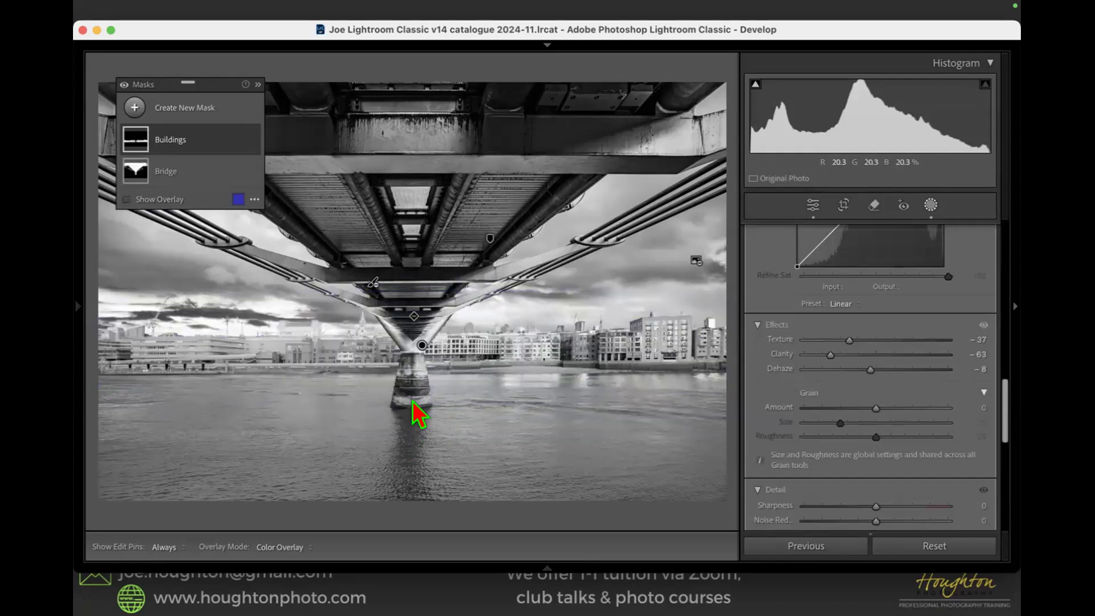
- Create a linear gradient mask covering the river, with a narrow transition along the waterline of the far bank
{"action": "left_click", "coordinate": [182, 107]}
{"action": "left_click", "coordinate": [210, 254]}
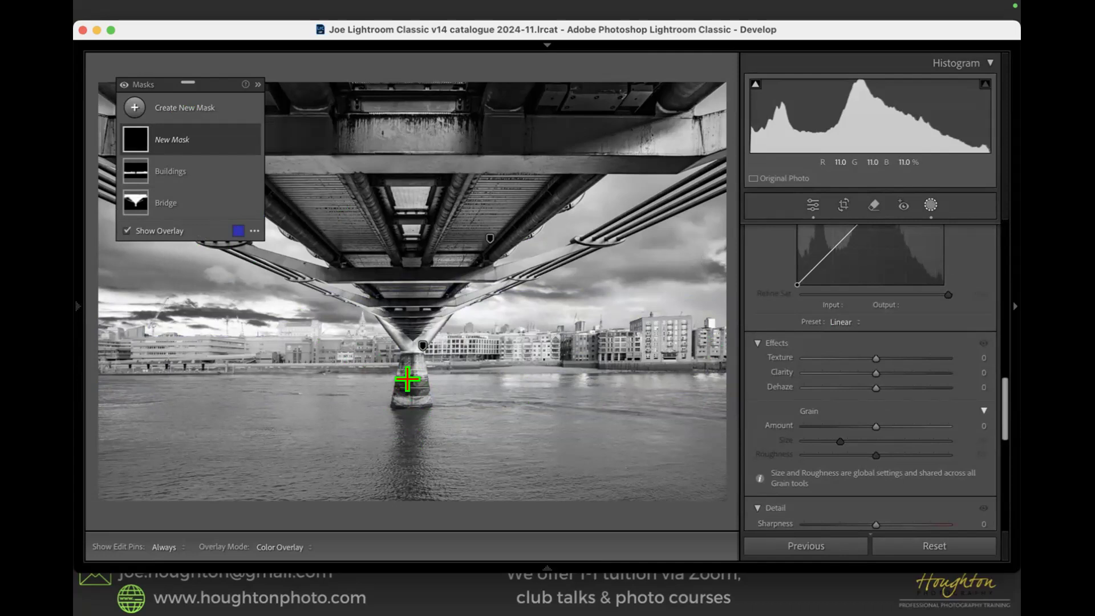
{"action": "left_click_drag", "start_coordinate": [408, 378], "coordinate": [407, 361]}
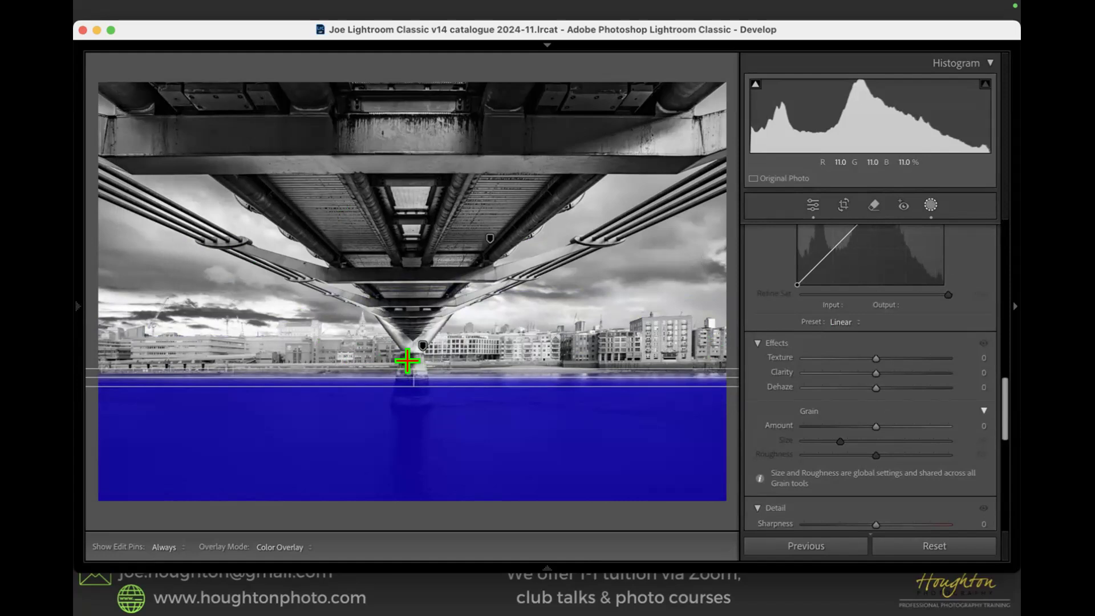
{"action": "mouse_move", "coordinate": [406, 361]}
{"action": "left_mouse_down"}
{"action": "mouse_move", "coordinate": [403, 349]}
{"action": "mouse_move", "coordinate": [432, 346]}
{"action": "mouse_move", "coordinate": [384, 336]}
{"action": "mouse_move", "coordinate": [408, 342]}
{"action": "mouse_move", "coordinate": [397, 367]}
{"action": "mouse_move", "coordinate": [406, 355]}
{"action": "mouse_move", "coordinate": [408, 374]}
{"action": "mouse_move", "coordinate": [409, 365]}
{"action": "left_mouse_up"}
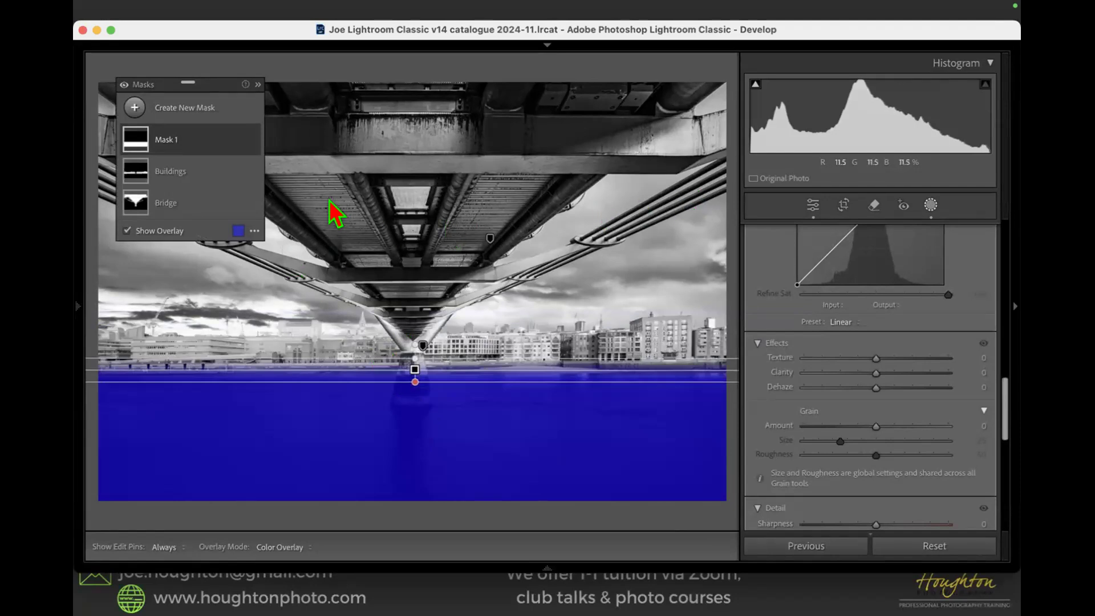
- Subtract the bridge's central pier from the river gradient mask using Objects
{"action": "mouse_move", "coordinate": [186, 147]}
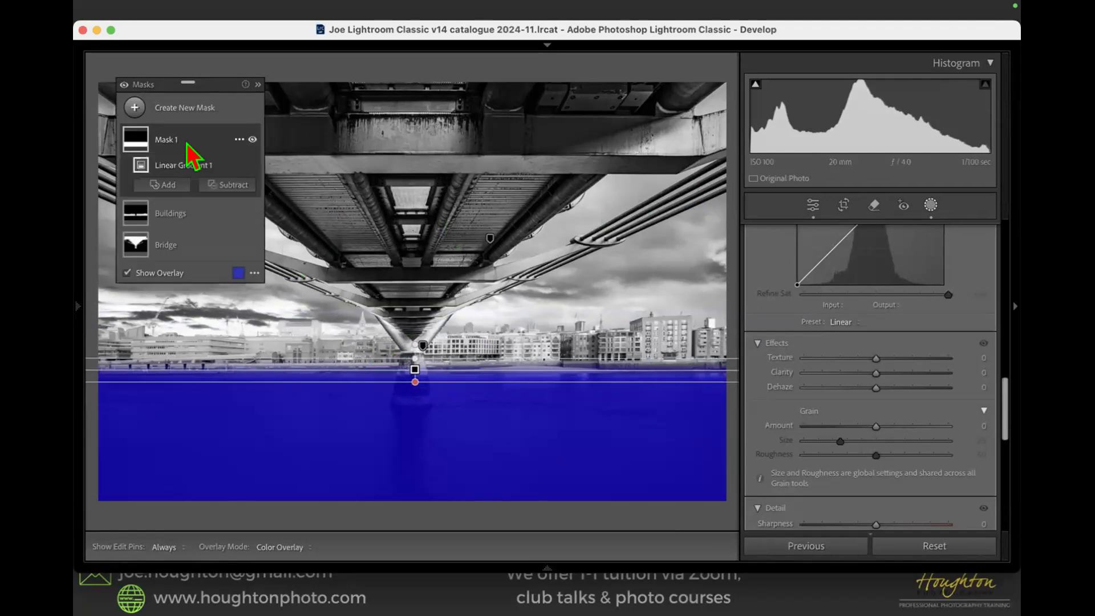
{"action": "left_click", "coordinate": [228, 184]}
{"action": "left_click", "coordinate": [234, 298]}
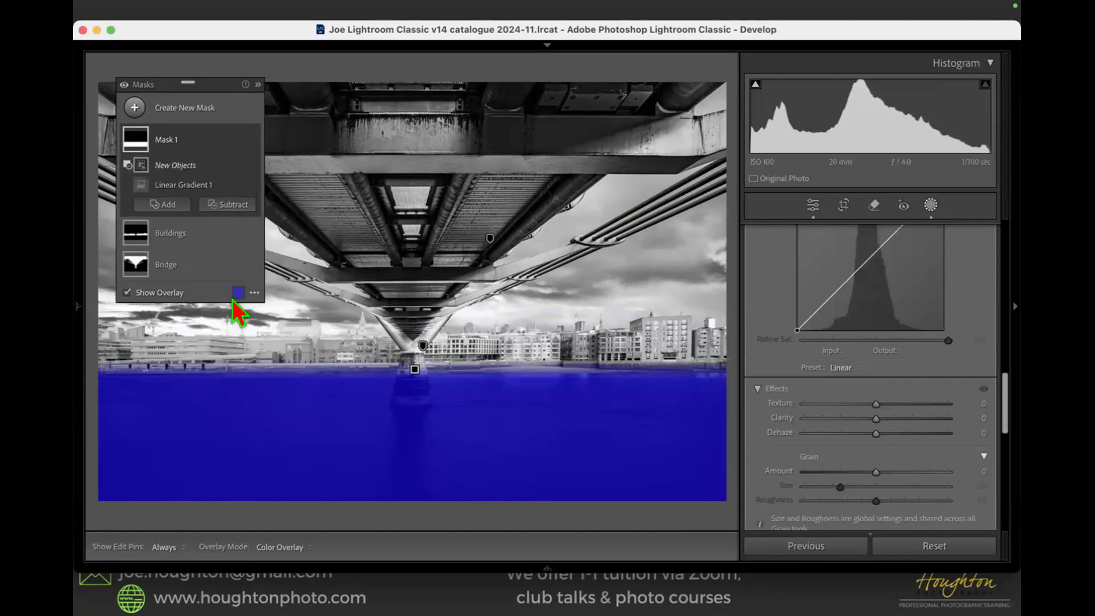
{"action": "scroll", "coordinate": [402, 393], "scroll_direction": "down", "scroll_amount": 6}
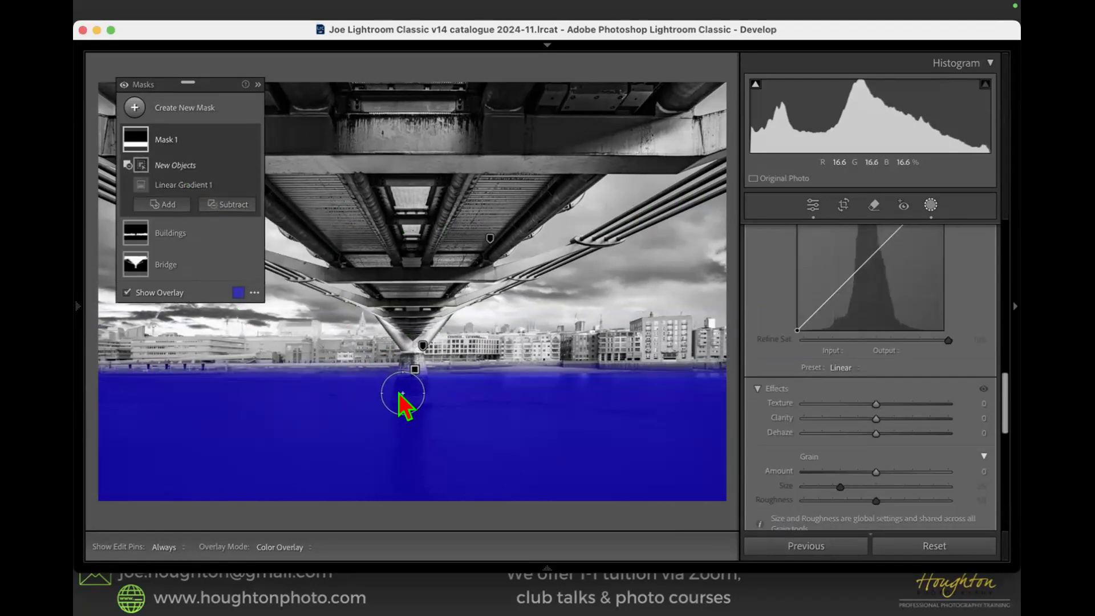
{"action": "mouse_move", "coordinate": [403, 366]}
{"action": "left_mouse_down"}
{"action": "mouse_move", "coordinate": [389, 392]}
{"action": "mouse_move", "coordinate": [422, 393]}
{"action": "mouse_move", "coordinate": [415, 366]}
{"action": "left_mouse_up"}
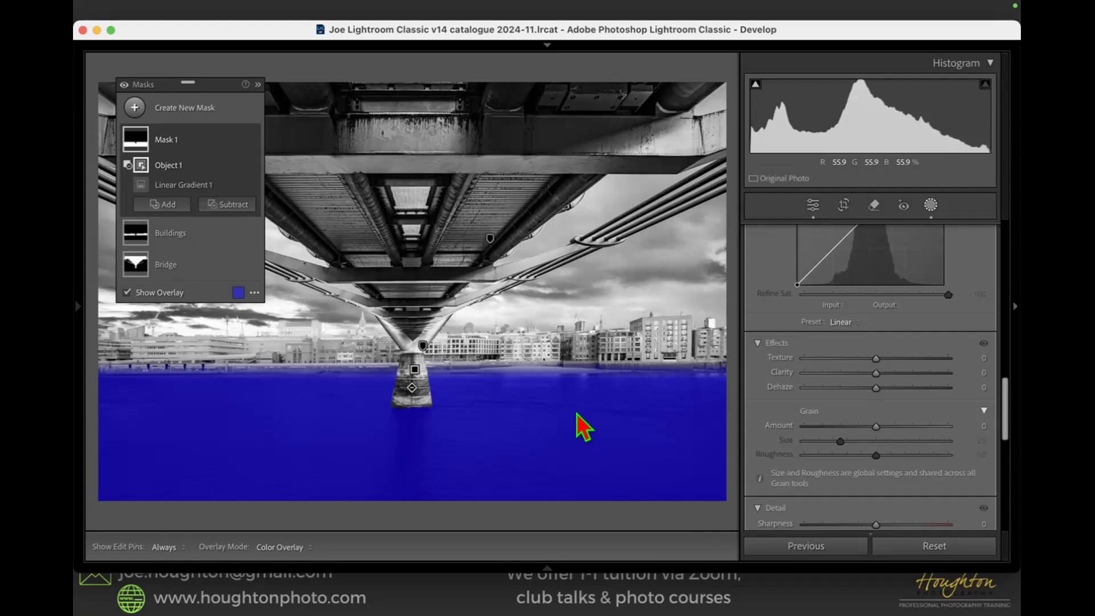
- Rename the new gradient mask as River and turn off the mask overlay
{"action": "double_click", "coordinate": [165, 140]}
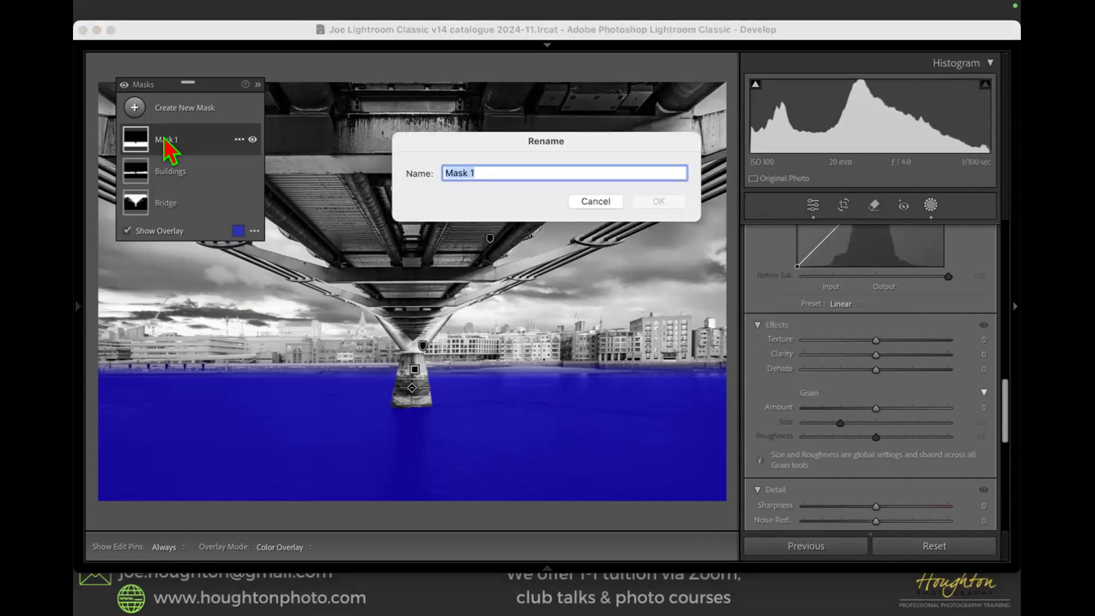
{"action": "type", "text": "River"}
{"action": "key", "text": "Return"}
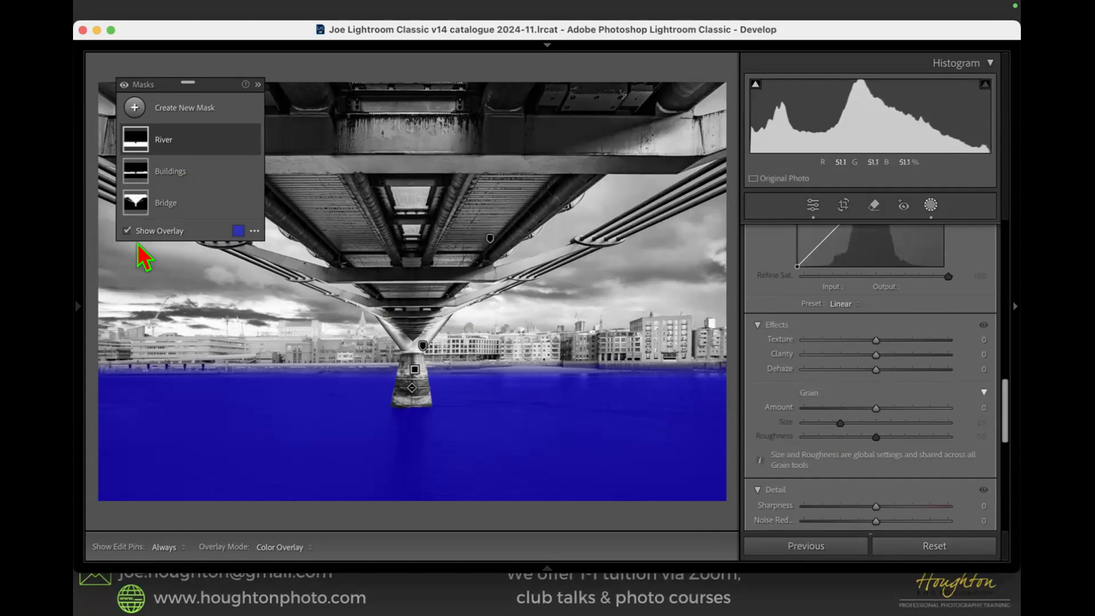
{"action": "key", "text": "o"}
{"action": "key", "text": "o"}
{"action": "key", "text": "o"}
{"action": "left_click", "coordinate": [123, 231]}
{"action": "left_click", "coordinate": [123, 231]}
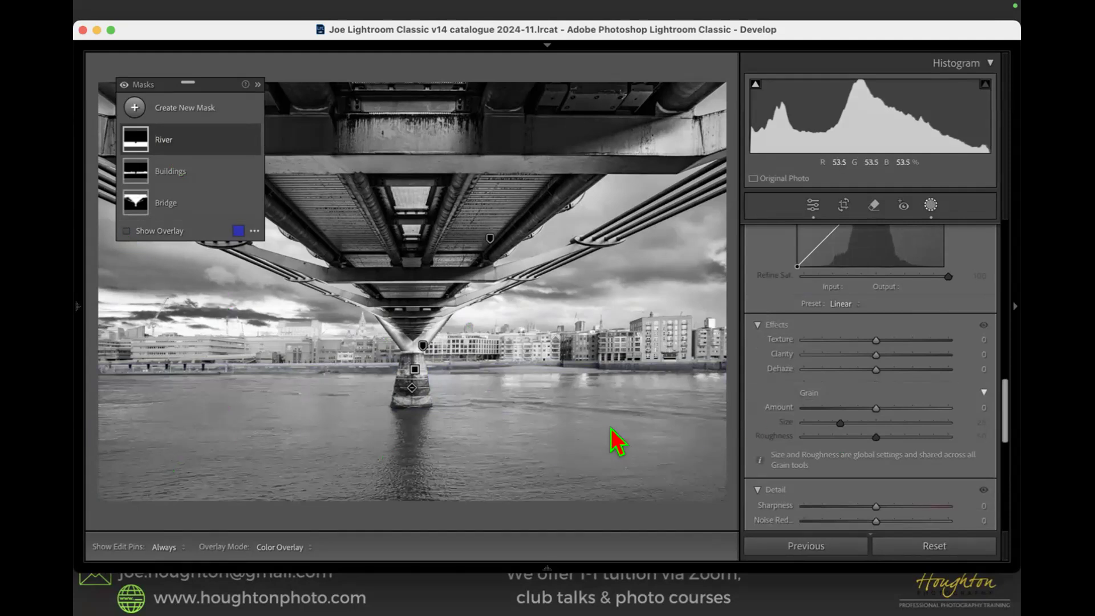
- Set the River mask's Clarity to 75 and Dehaze to 46, and close masking
{"action": "scroll", "coordinate": [859, 368], "scroll_direction": "down", "scroll_amount": 3}
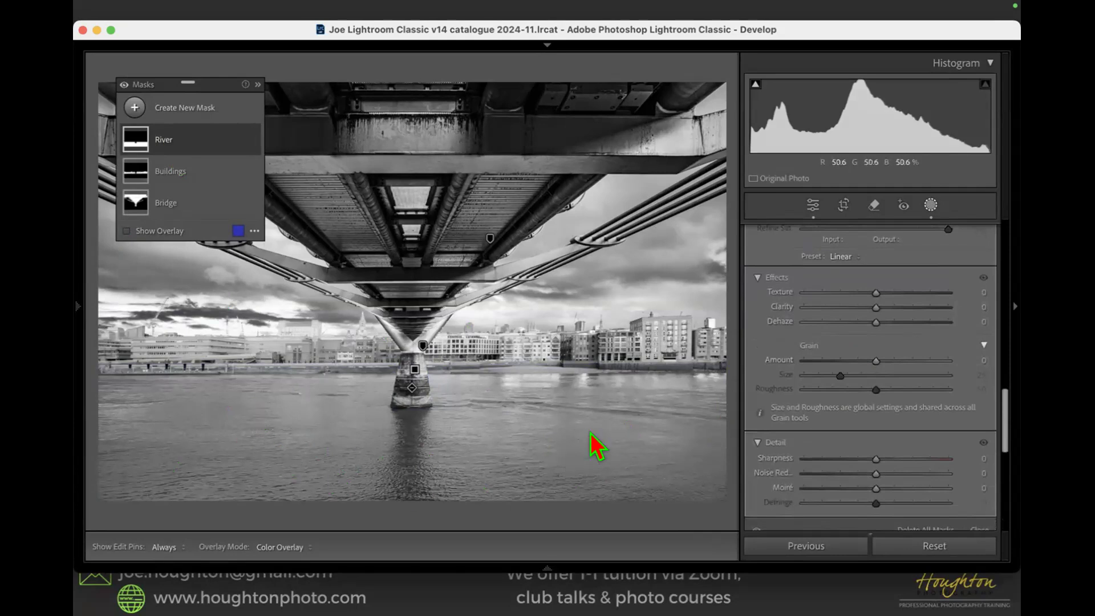
{"action": "scroll", "coordinate": [861, 343], "scroll_direction": "down", "scroll_amount": 6}
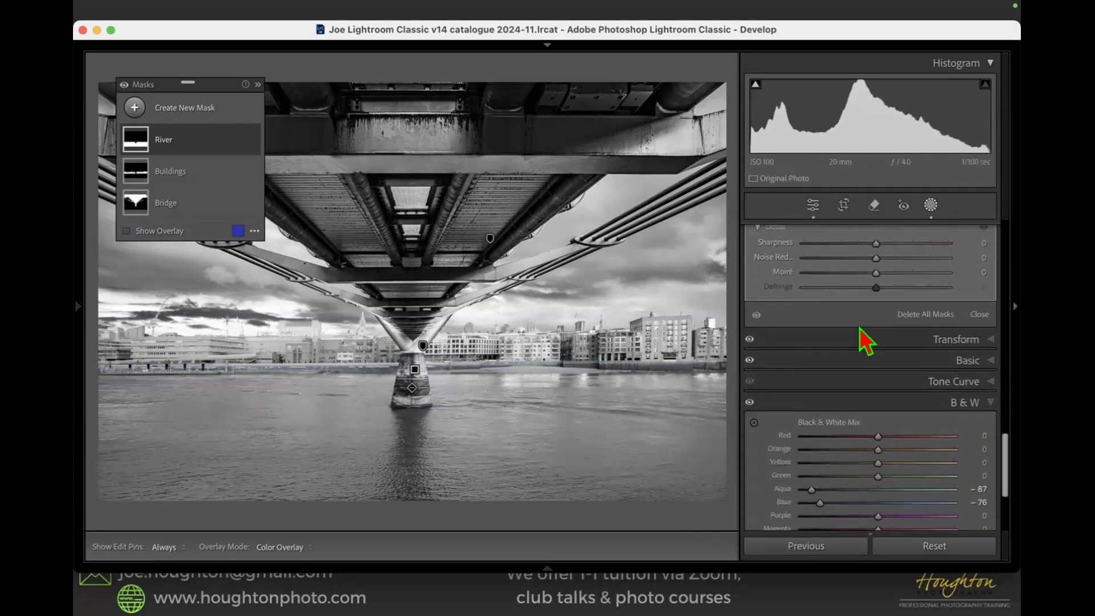
{"action": "scroll", "coordinate": [861, 337], "scroll_direction": "up", "scroll_amount": 5}
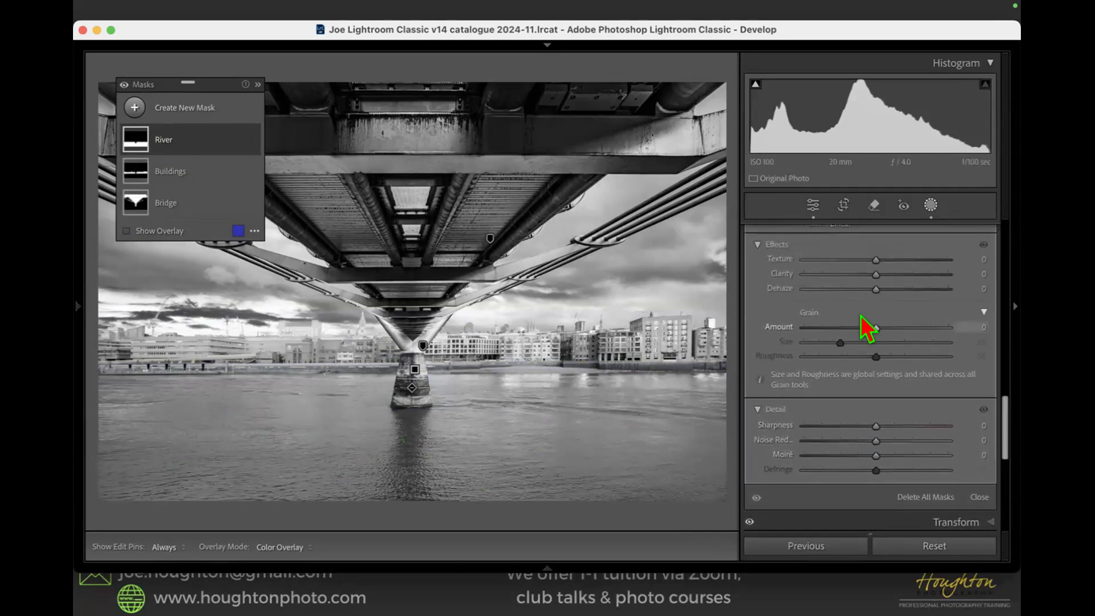
{"action": "left_click_drag", "start_coordinate": [873, 279], "coordinate": [909, 290]}
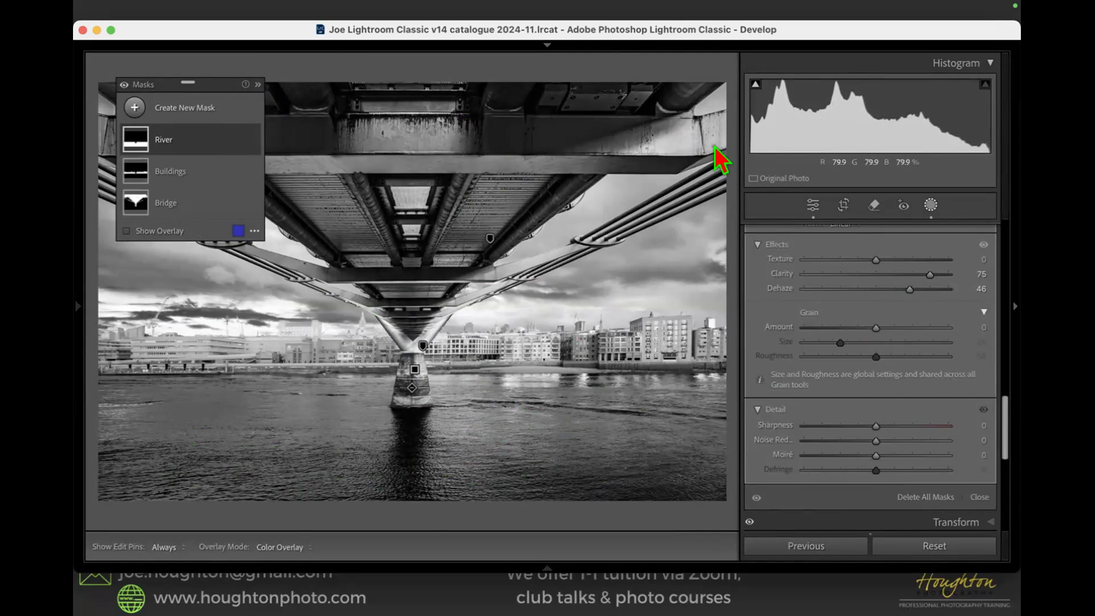
{"action": "left_click", "coordinate": [927, 209]}
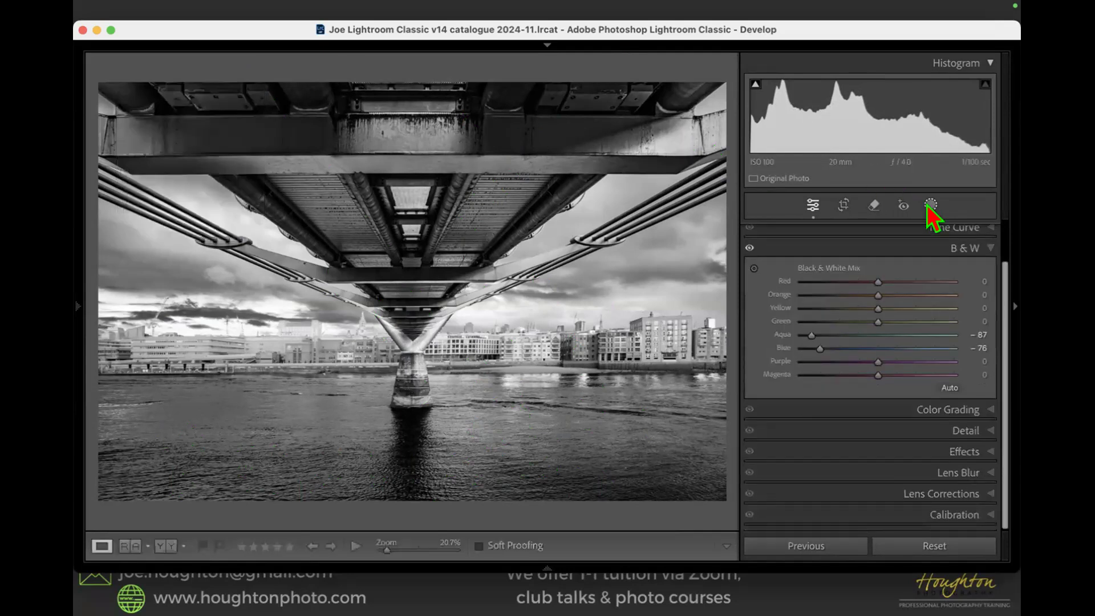
- Compare the developed bridge photo with its Before version
{"action": "key", "text": "backslash"}
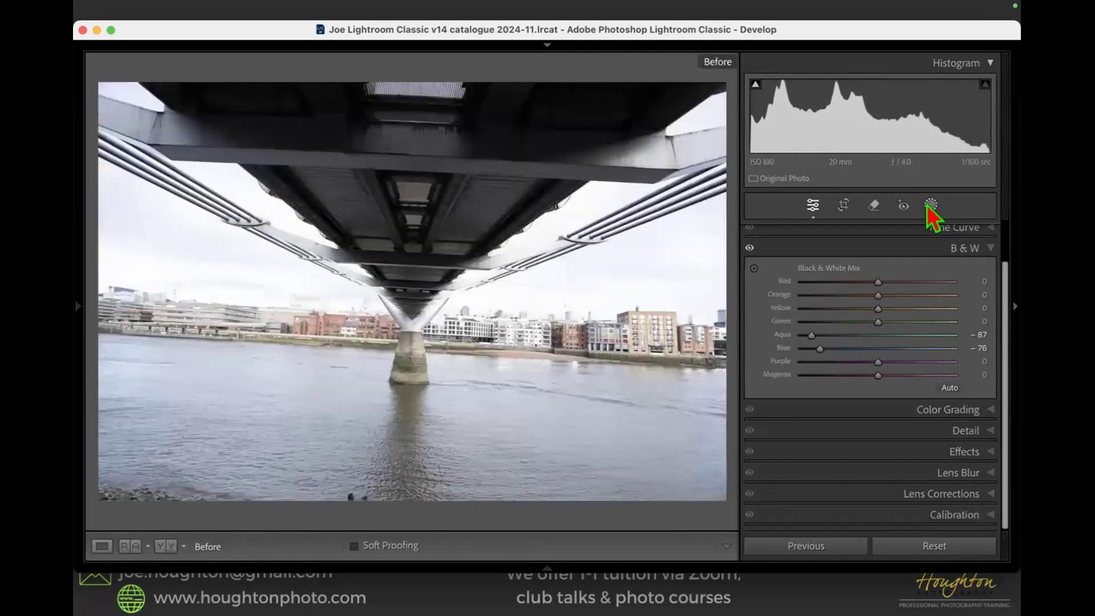
{"action": "key", "text": "backslash"}
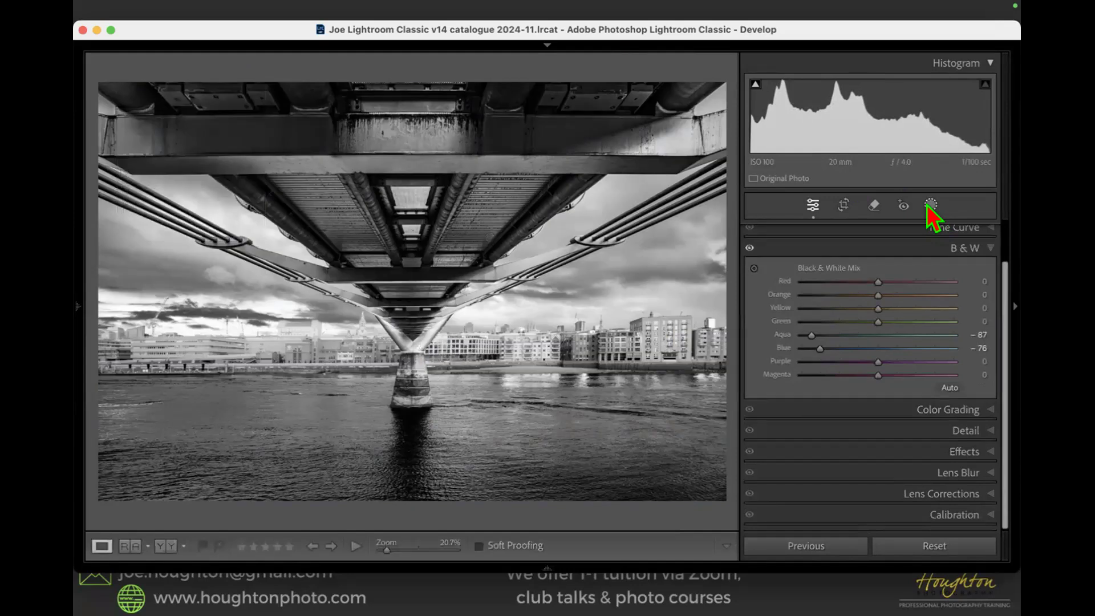
{"action": "key", "text": "backslash"}
{"action": "key", "text": "backslash"}
- Show the Processed and RAW folders together in the Library and compare the black-and-white bridge with the EDITED colour version side by side
{"action": "key", "text": "g"}
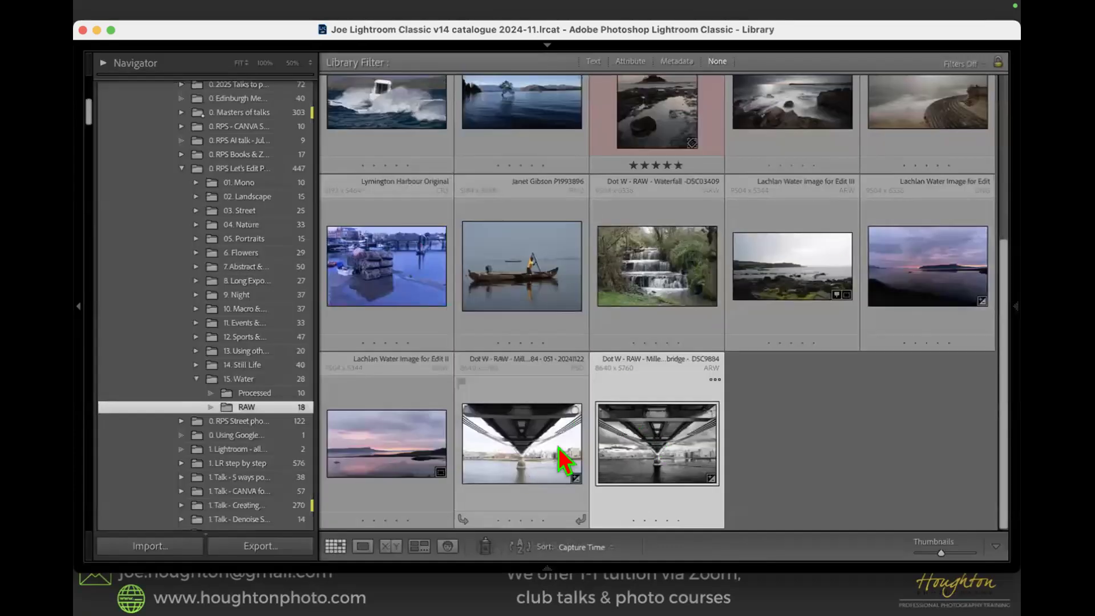
{"action": "left_click", "coordinate": [262, 395], "text": "super"}
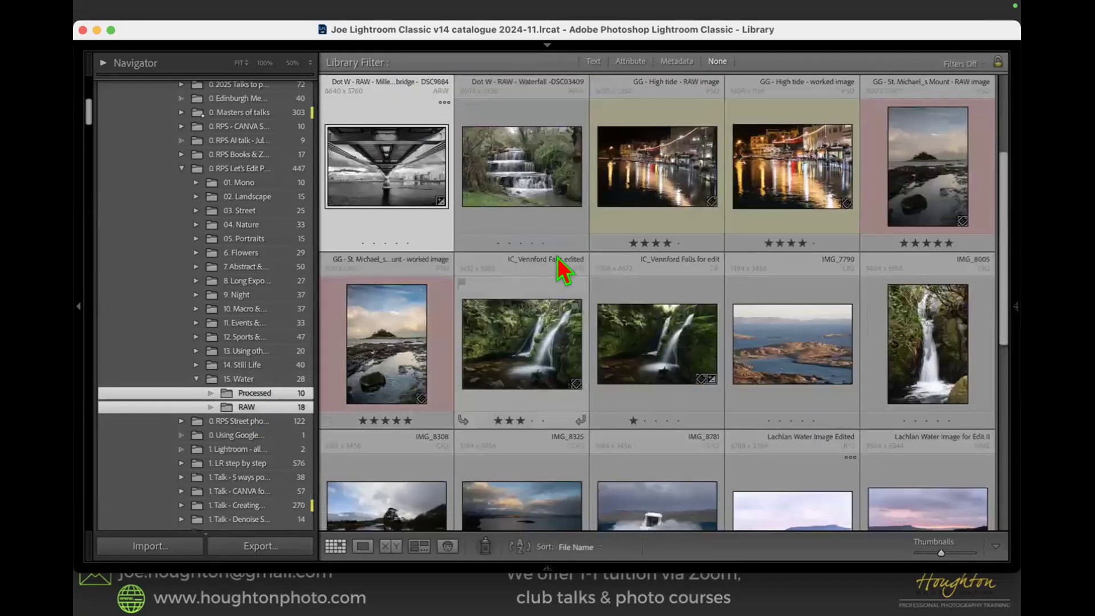
{"action": "scroll", "coordinate": [513, 325], "scroll_direction": "down", "scroll_amount": 5}
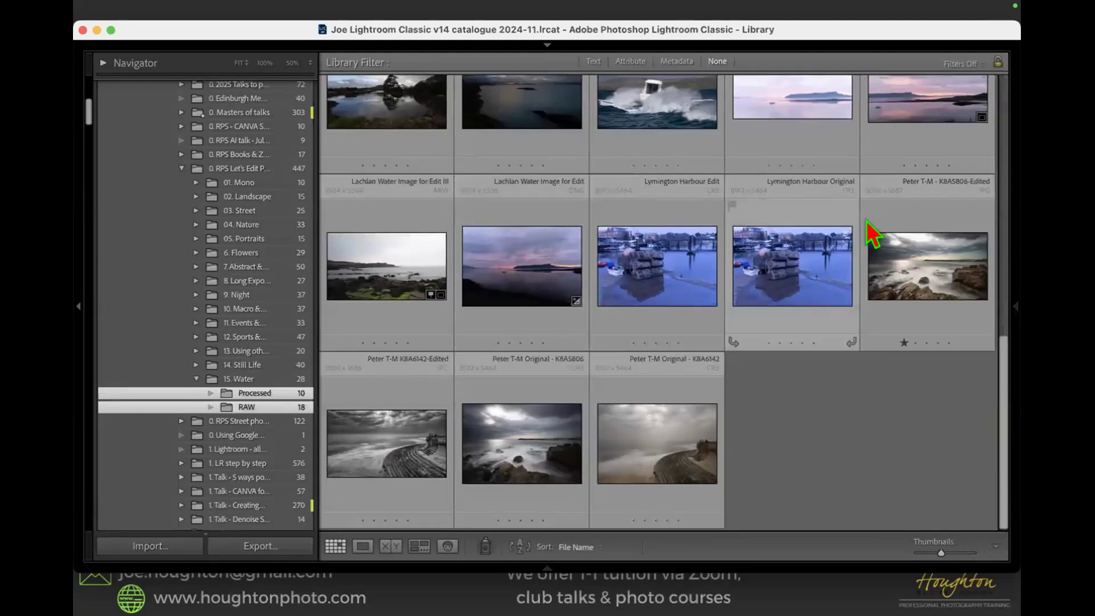
{"action": "scroll", "coordinate": [557, 440], "scroll_direction": "up", "scroll_amount": 4}
{"action": "scroll", "coordinate": [562, 442], "scroll_direction": "up", "scroll_amount": 2}
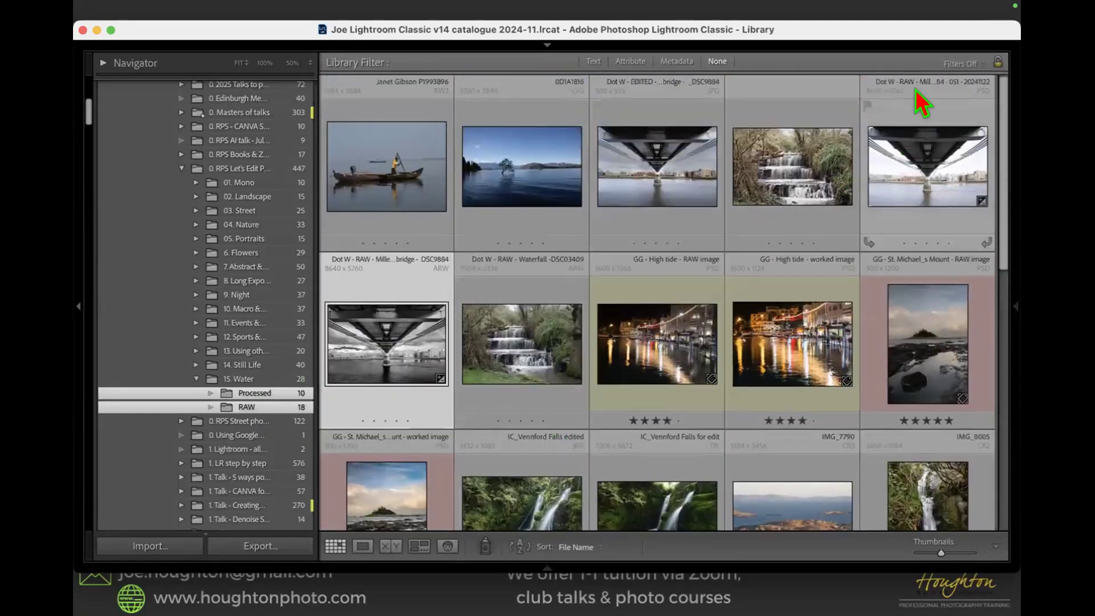
{"action": "left_click", "coordinate": [638, 146]}
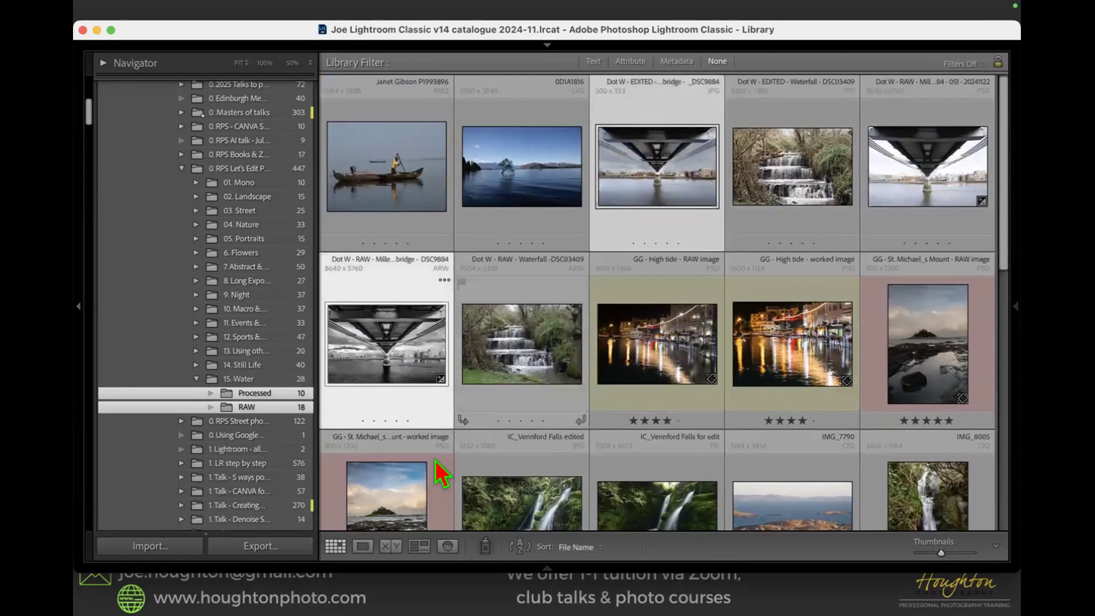
{"action": "left_click", "coordinate": [385, 546]}
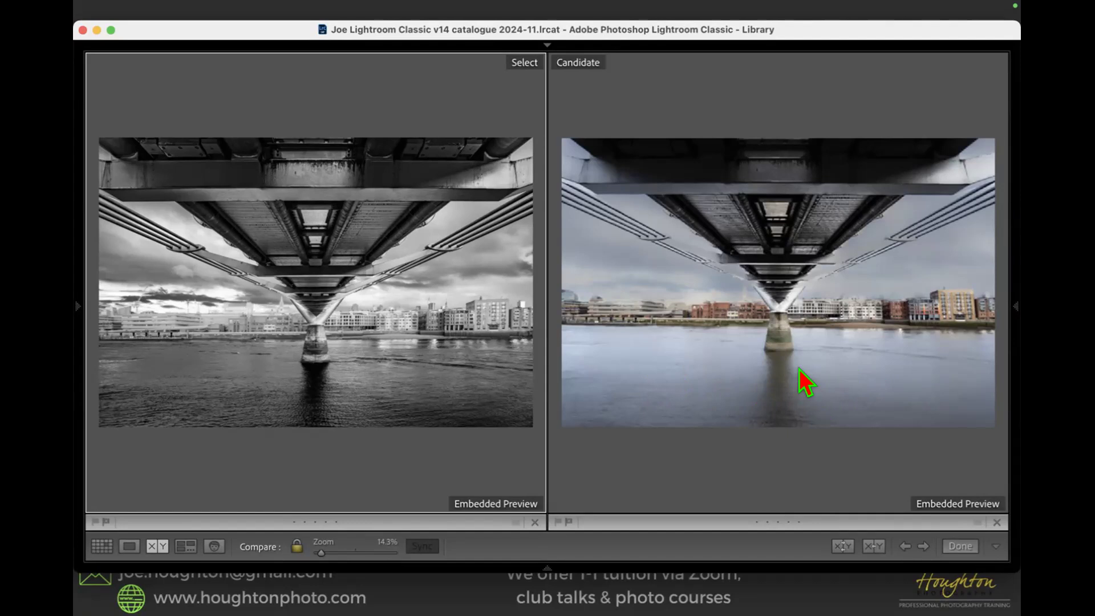
{"action": "key", "text": "g"}
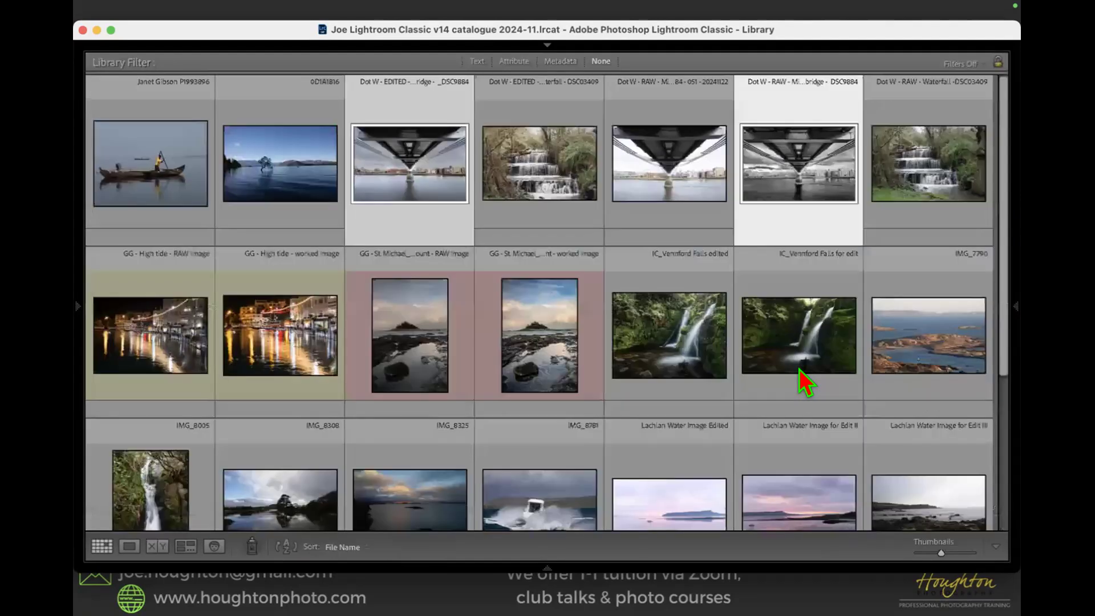
- Reopen the black-and-white bridge RAW in Develop and review its Basic adjustments and list of masks
{"action": "left_click", "coordinate": [518, 224]}
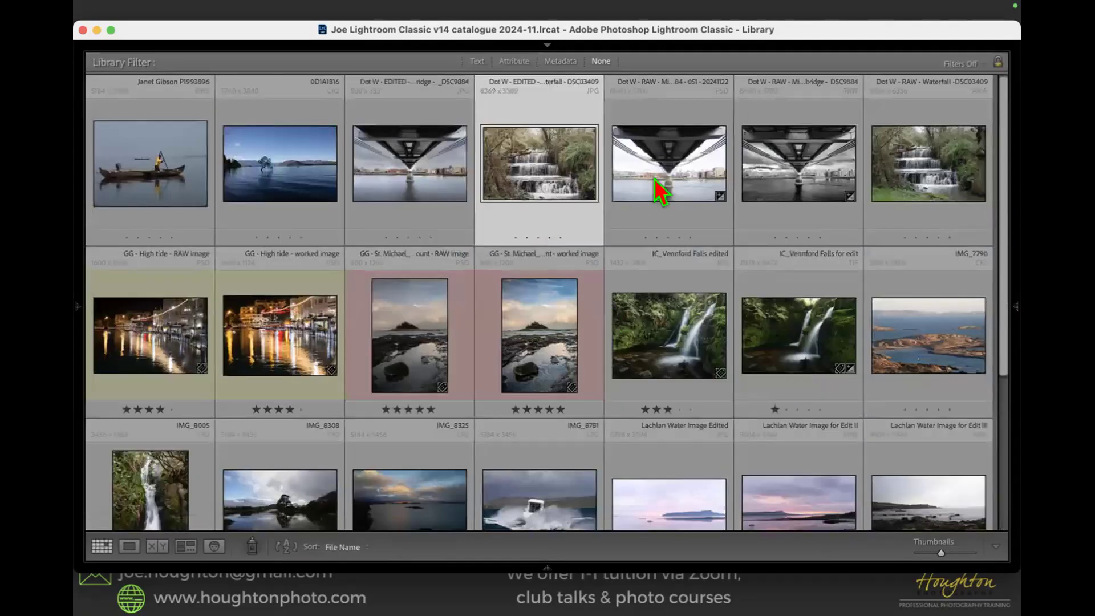
{"action": "double_click", "coordinate": [782, 171]}
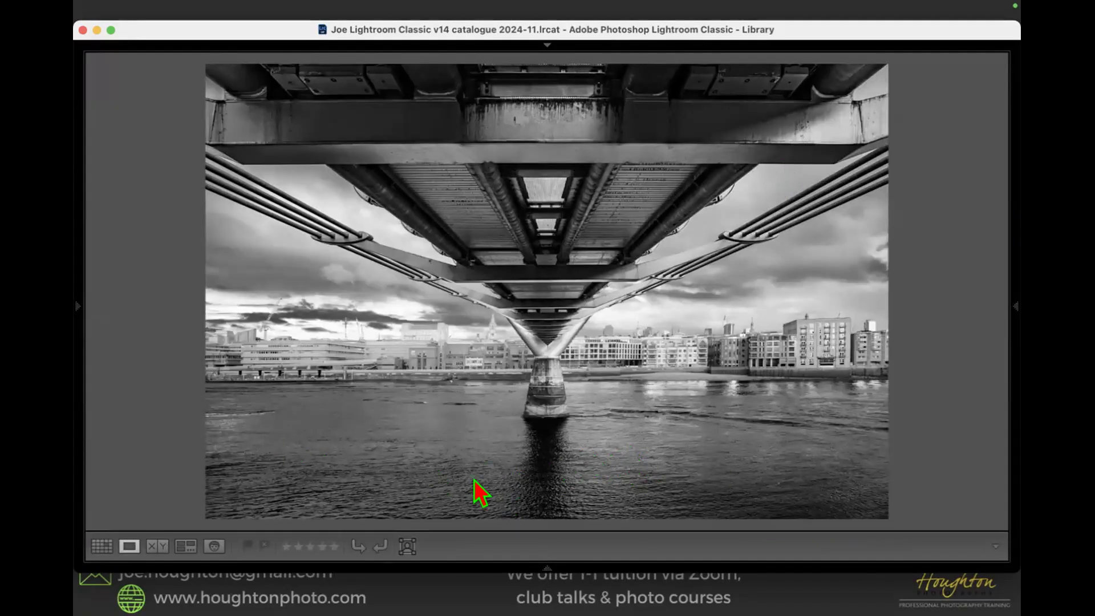
{"action": "key", "text": "d"}
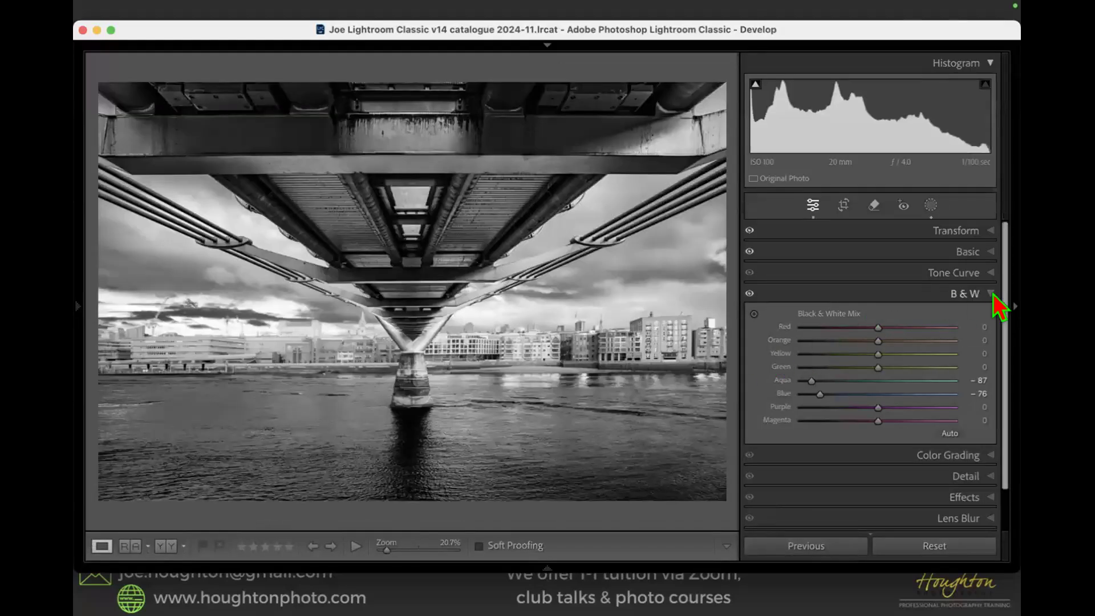
{"action": "left_click", "coordinate": [993, 297]}
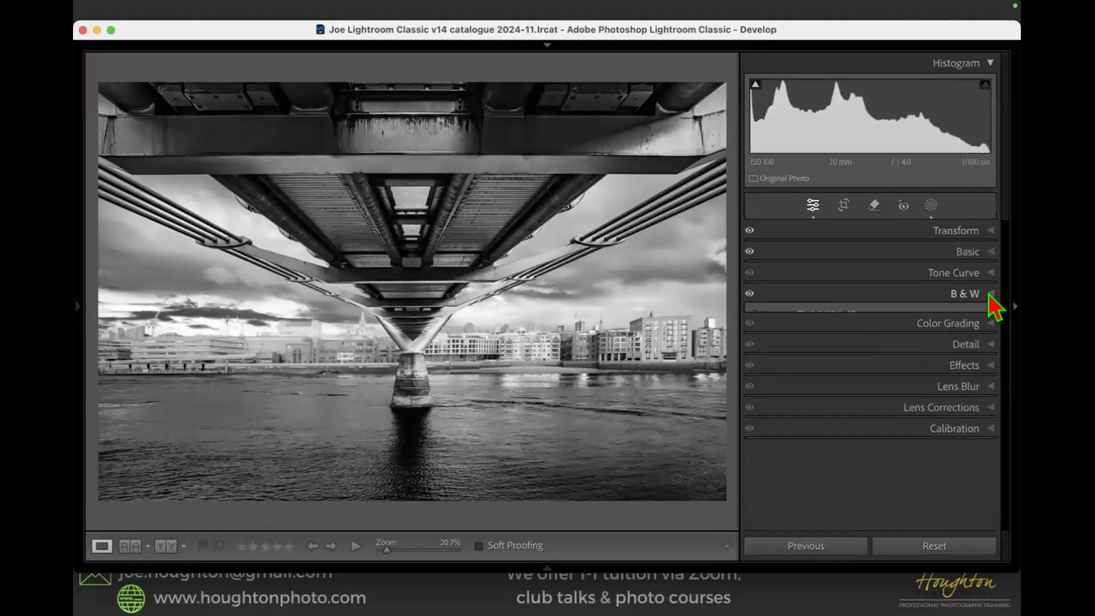
{"action": "left_click", "coordinate": [991, 252]}
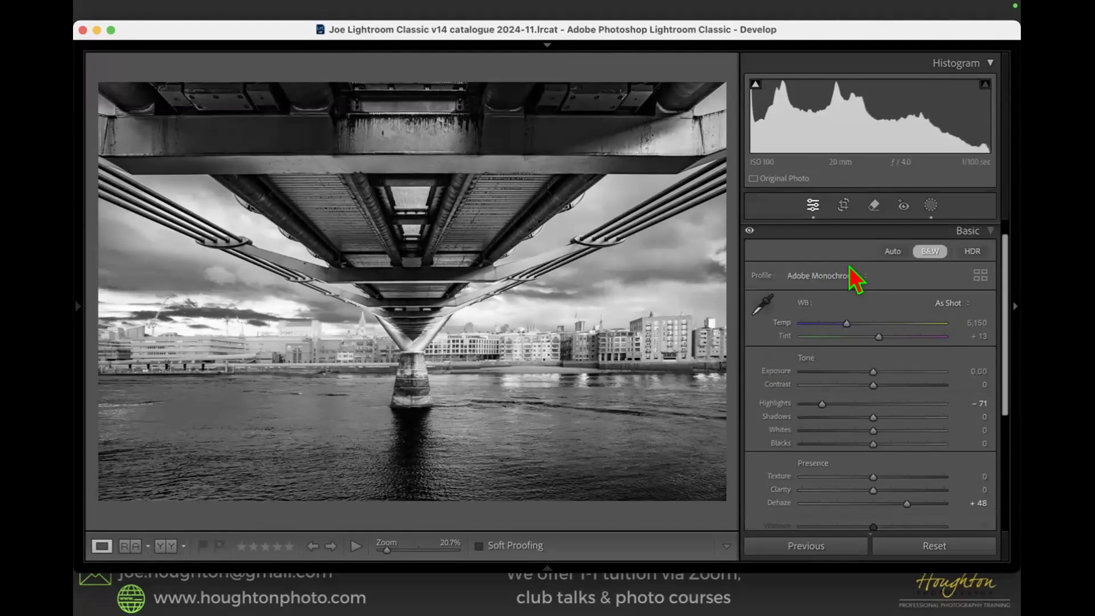
{"action": "left_click", "coordinate": [931, 205]}
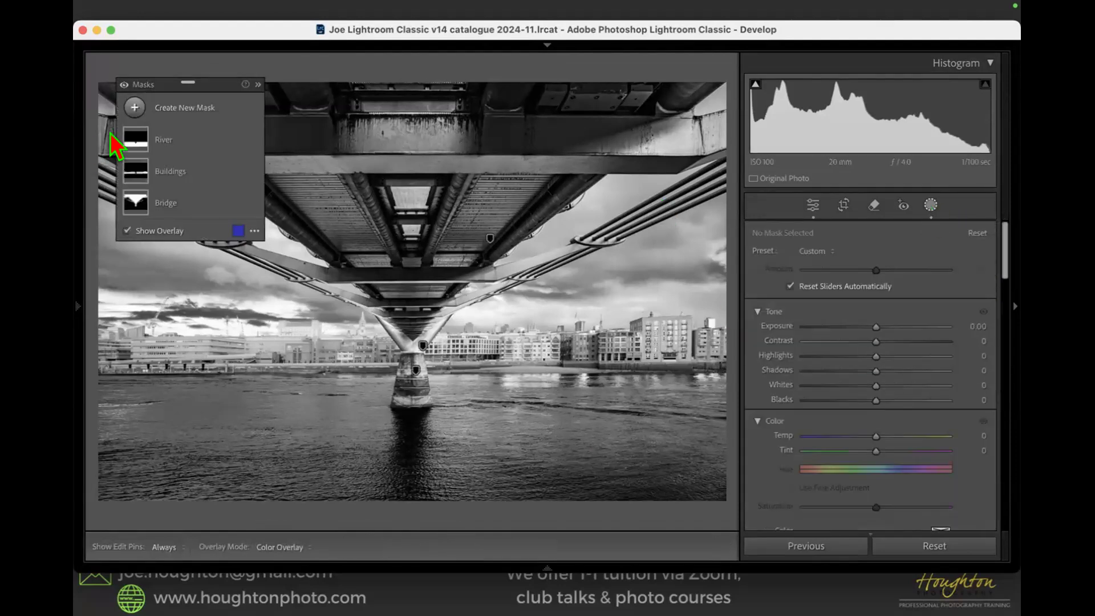
- Select the River mask and check its coverage with the mask overlay
{"action": "left_click", "coordinate": [162, 139]}
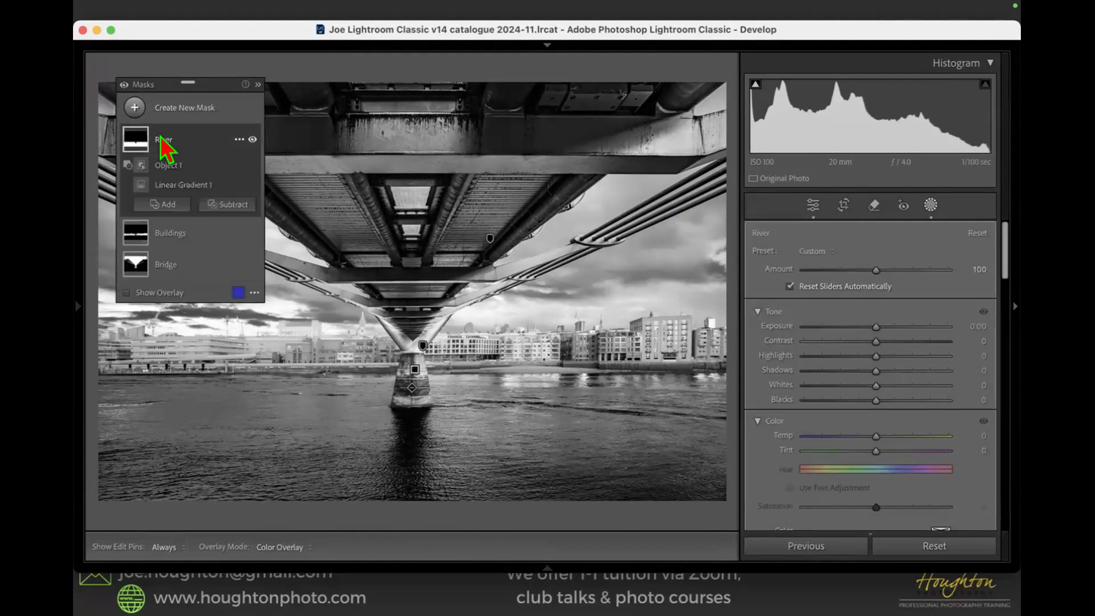
{"action": "key", "text": "o"}
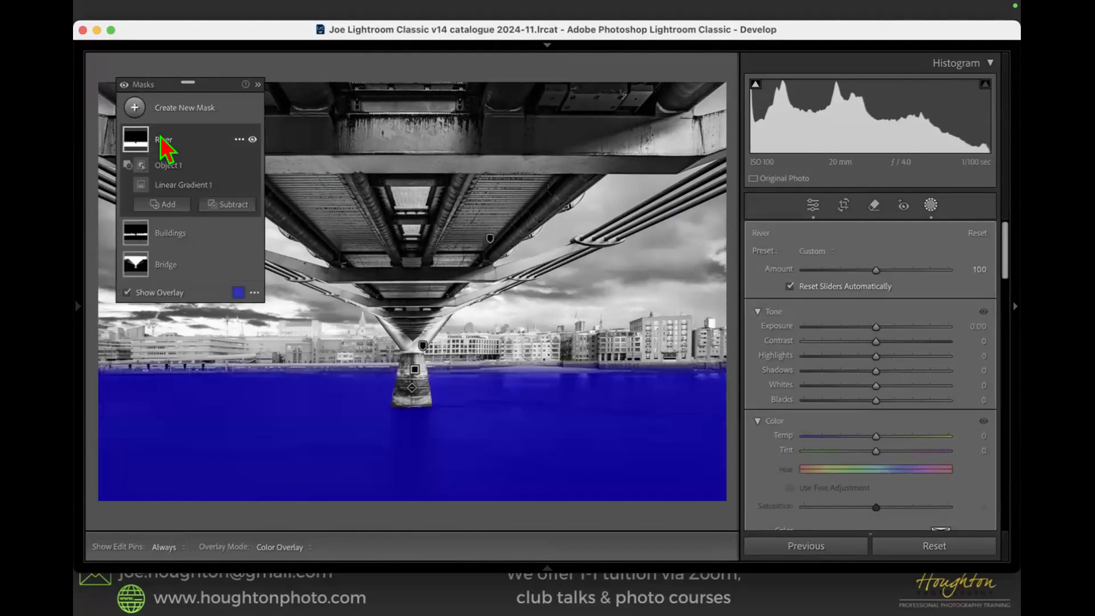
{"action": "key", "text": "o"}
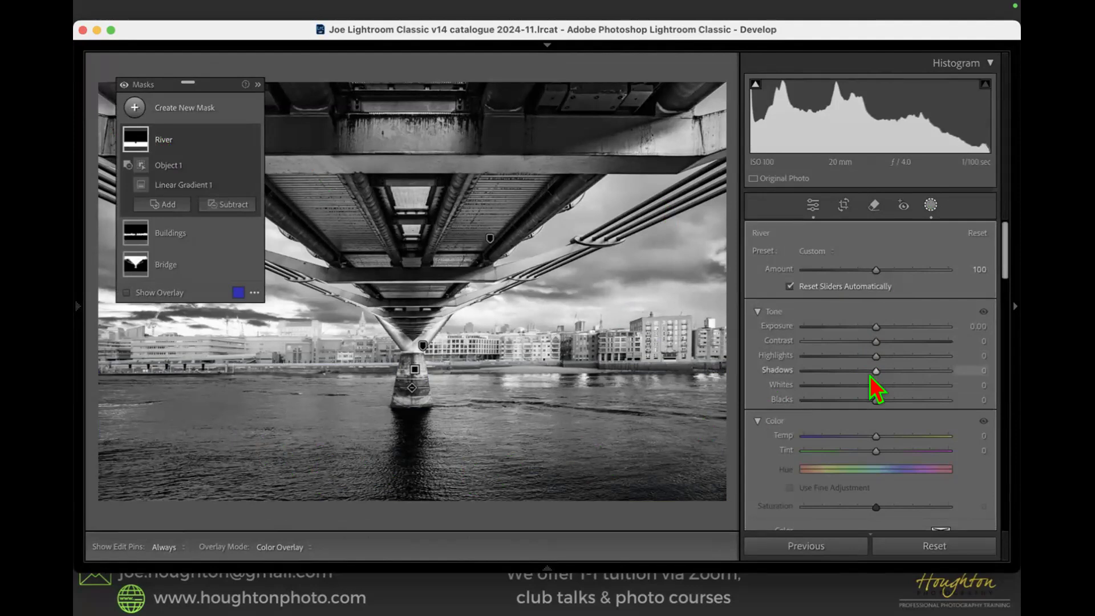
- Try a smooth long-exposure look on the River mask with Texture −100, Clarity −62 and Dehaze −86
{"action": "scroll", "coordinate": [871, 377], "scroll_direction": "down", "scroll_amount": 10}
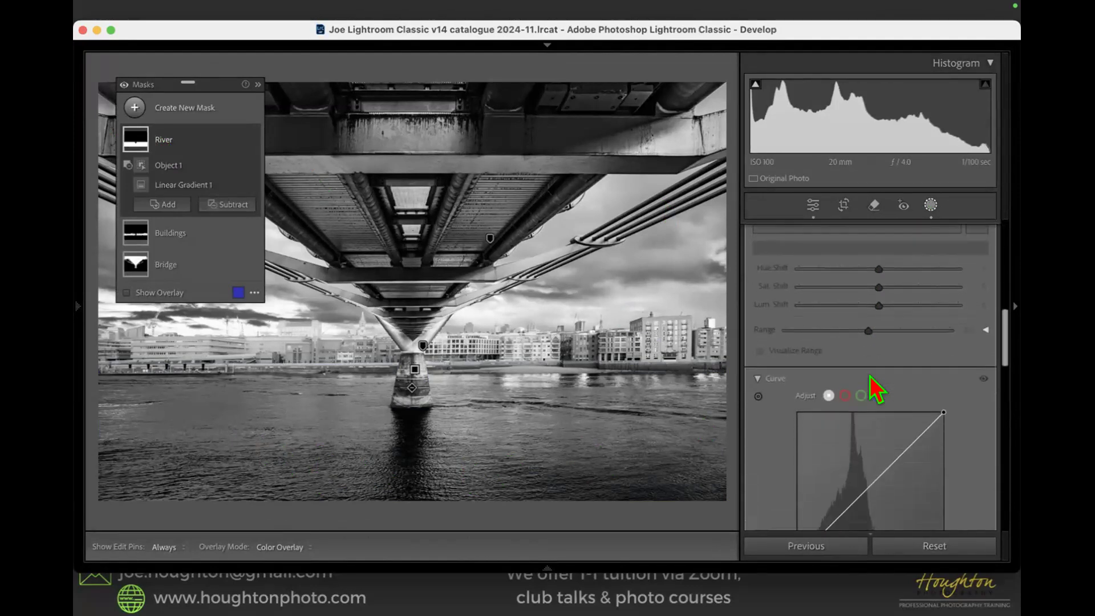
{"action": "scroll", "coordinate": [871, 377], "scroll_direction": "down", "scroll_amount": 10}
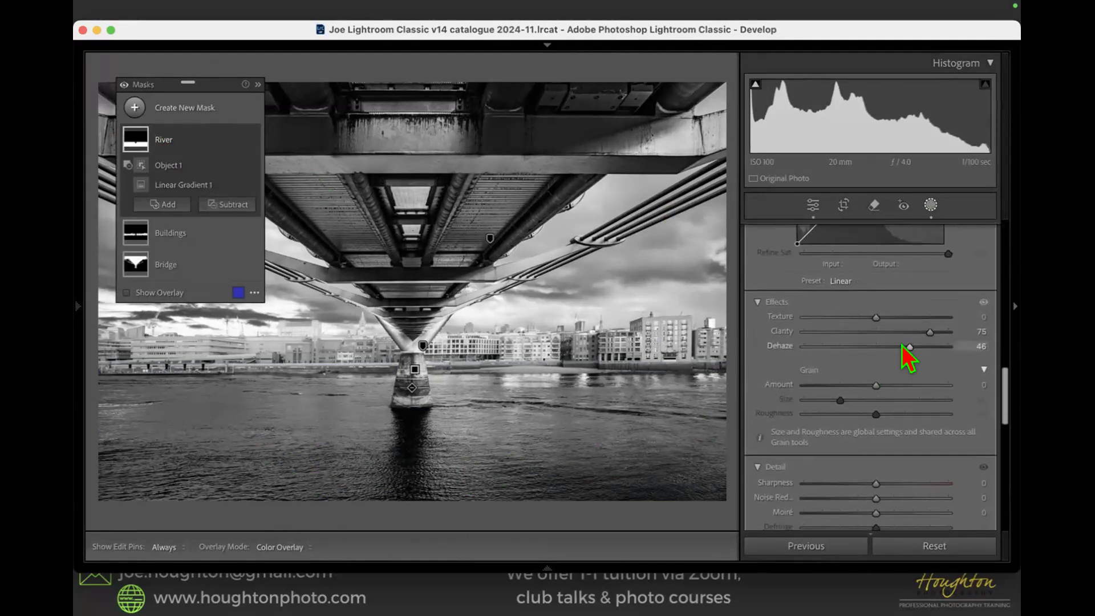
{"action": "left_click_drag", "start_coordinate": [929, 333], "coordinate": [809, 340]}
{"action": "left_click_drag", "start_coordinate": [903, 349], "coordinate": [823, 348]}
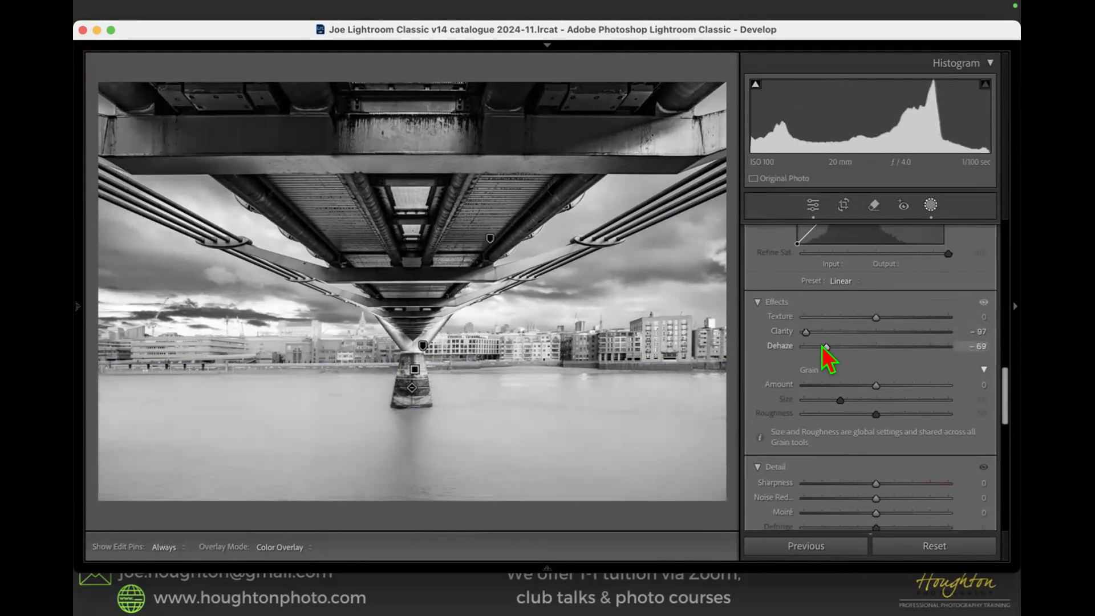
{"action": "left_click_drag", "start_coordinate": [874, 319], "coordinate": [780, 317]}
{"action": "left_click_drag", "start_coordinate": [825, 347], "coordinate": [809, 350]}
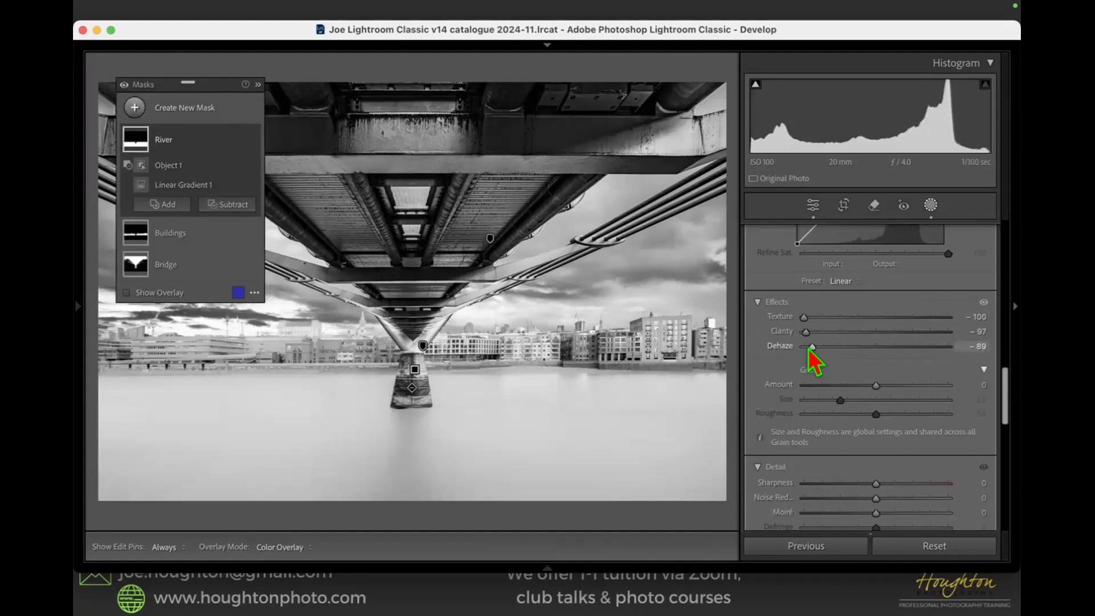
{"action": "left_click_drag", "start_coordinate": [809, 350], "coordinate": [781, 323]}
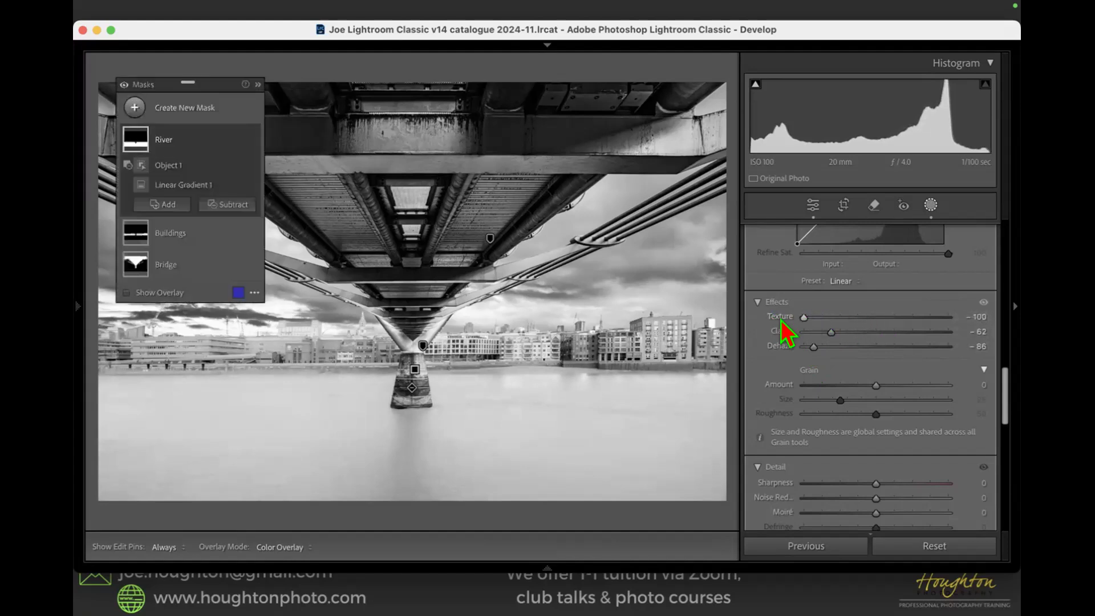
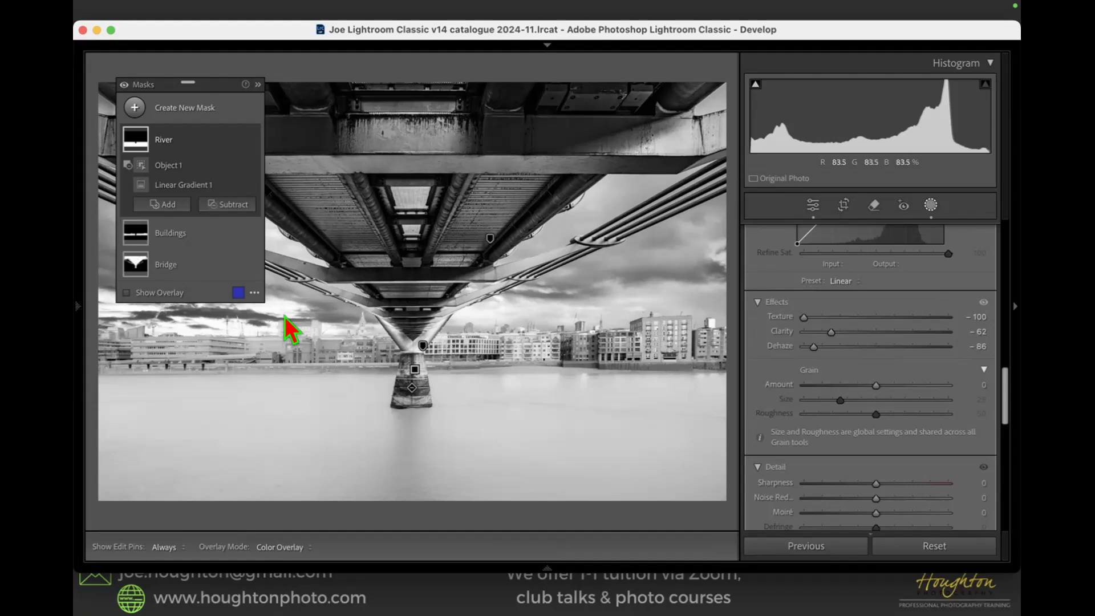
- Set the River mask's Texture to 35, Clarity to 9 and Dehaze to 66, and return the photo to colour
{"action": "left_click_drag", "start_coordinate": [804, 317], "coordinate": [903, 319]}
{"action": "left_click_drag", "start_coordinate": [828, 333], "coordinate": [923, 346]}
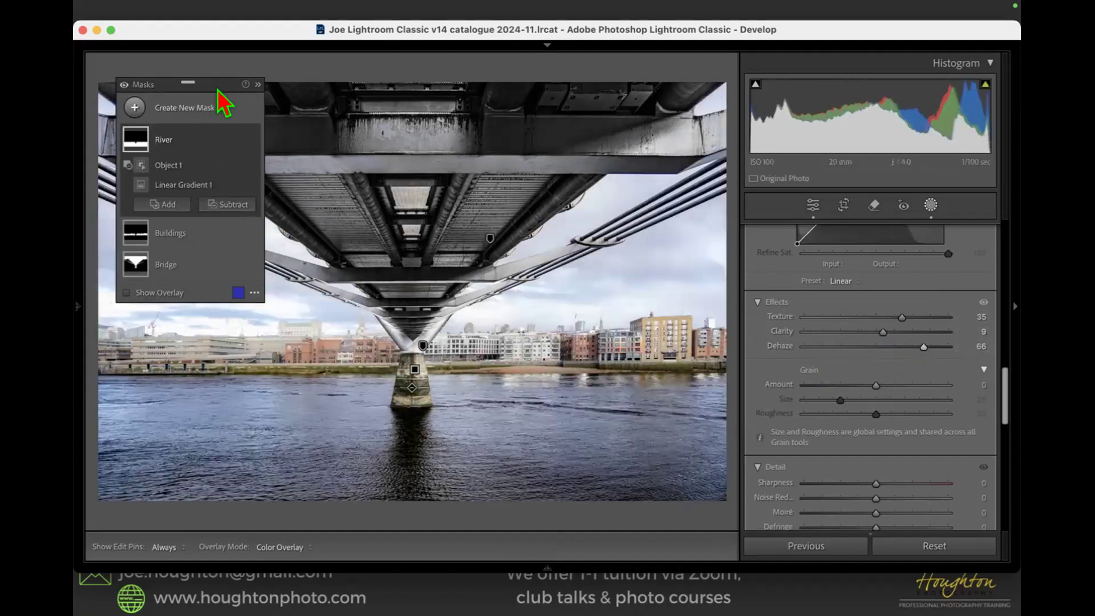
{"action": "left_click", "coordinate": [931, 205]}
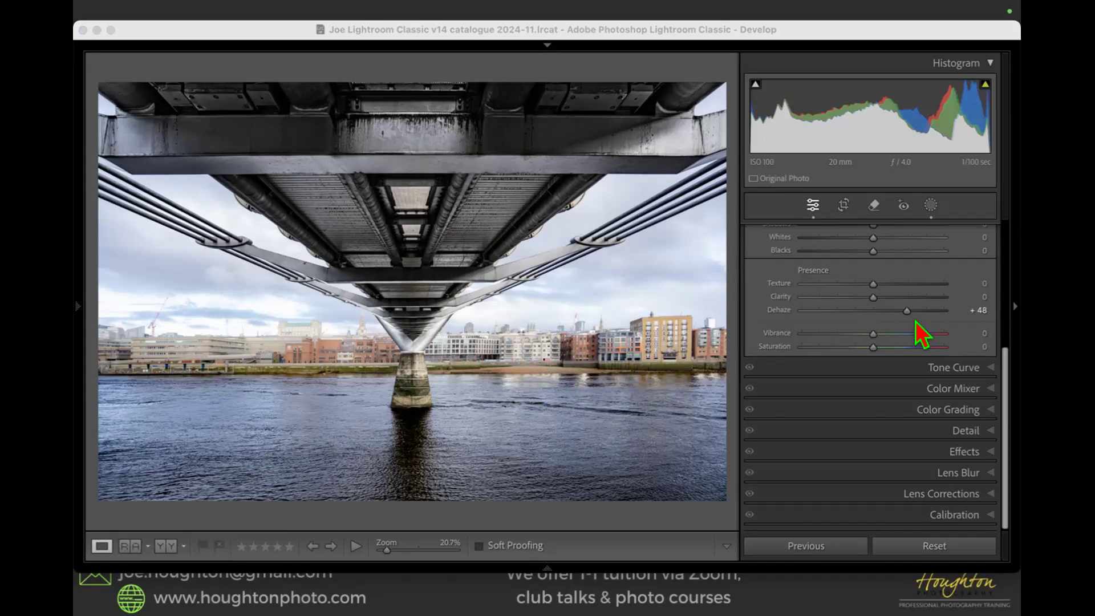
- Create a Color Range mask sampled from the green strip along the far riverbank and set its Refine to 1
{"action": "left_click", "coordinate": [930, 205]}
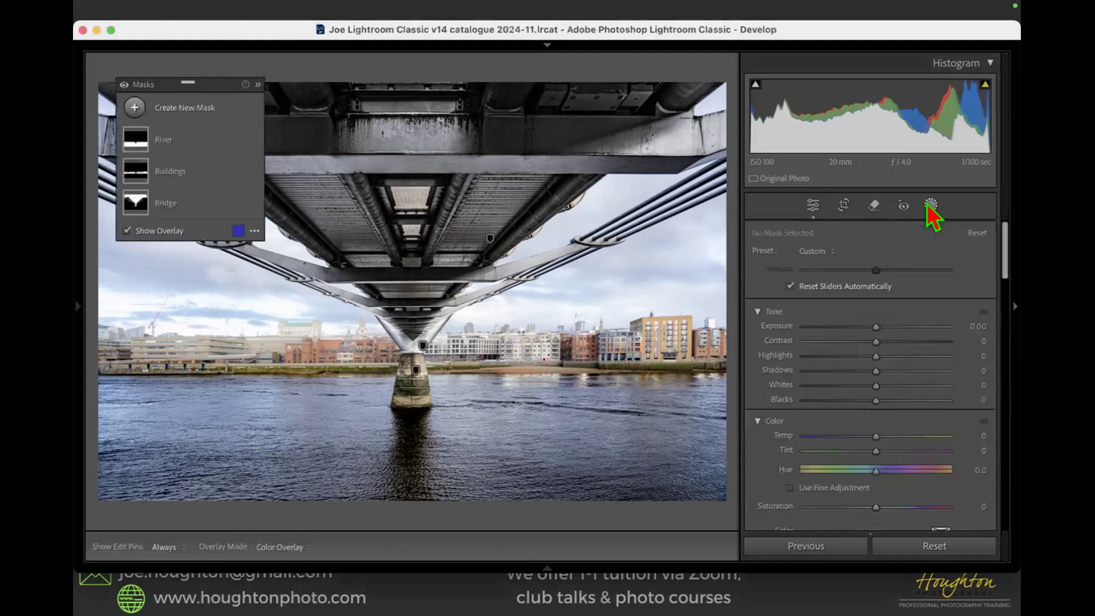
{"action": "left_click", "coordinate": [190, 109]}
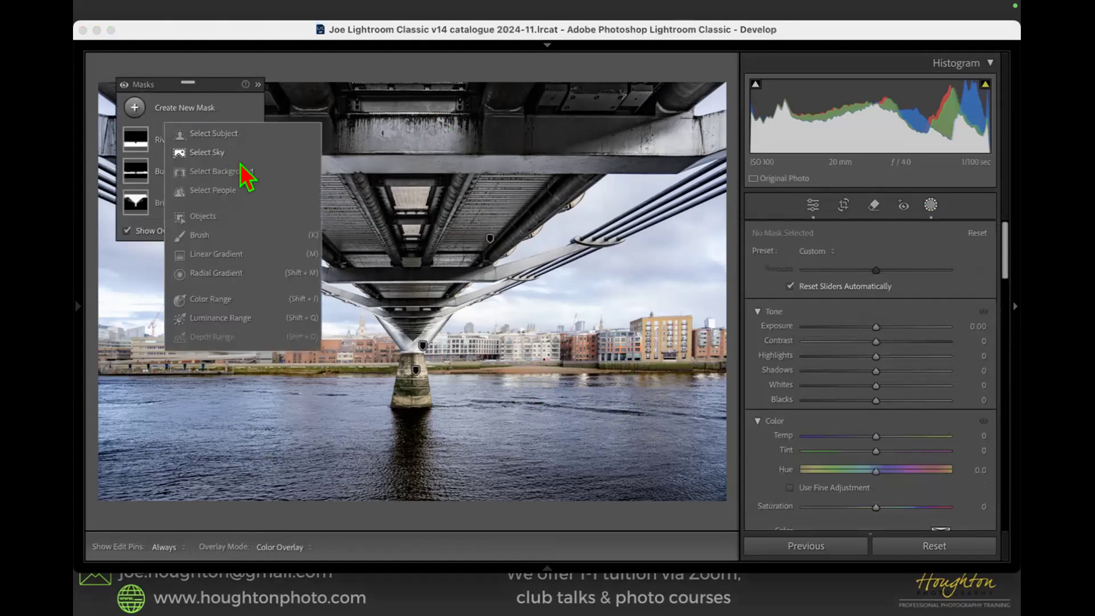
{"action": "left_click", "coordinate": [217, 303]}
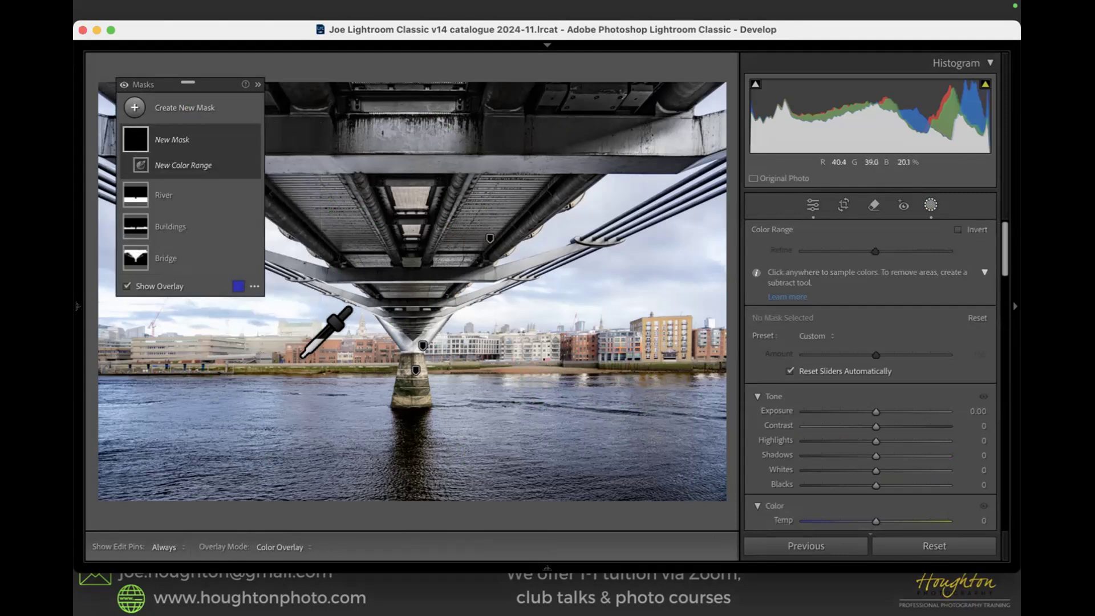
{"action": "key", "text": "super+equal"}
{"action": "key", "text": "super+equal"}
{"action": "key", "text": "space"}
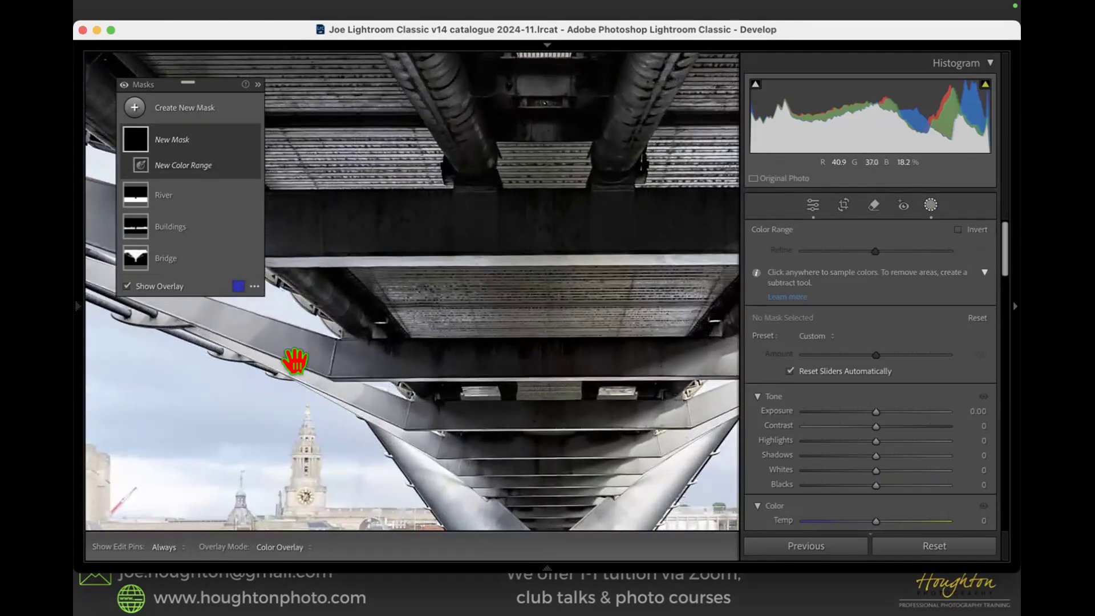
{"action": "left_click_drag", "start_coordinate": [299, 342], "coordinate": [391, 66]}
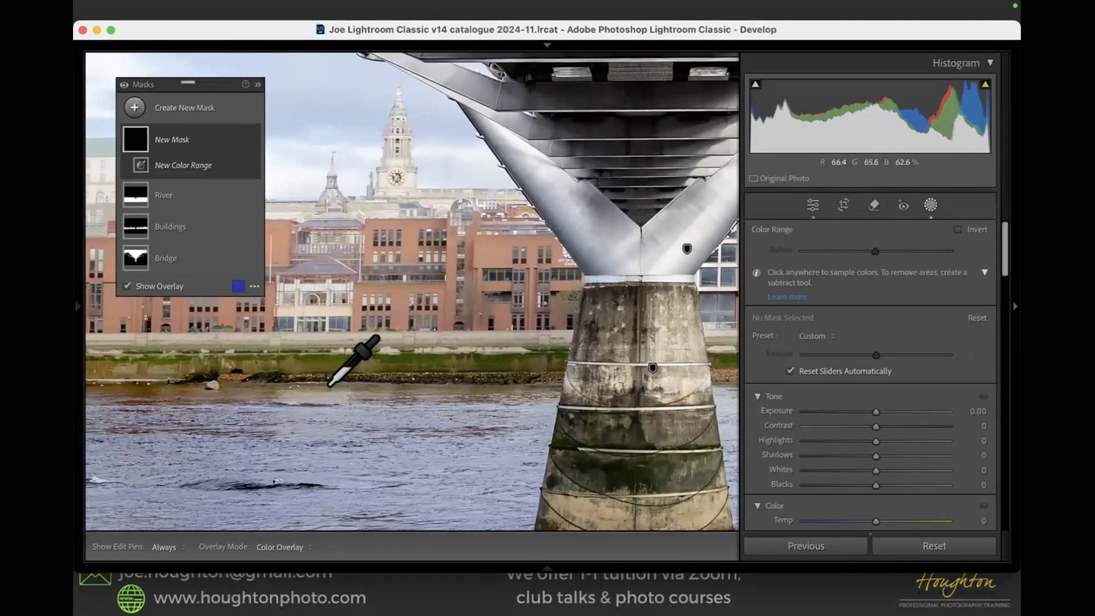
{"action": "left_click_drag", "start_coordinate": [311, 349], "coordinate": [349, 352]}
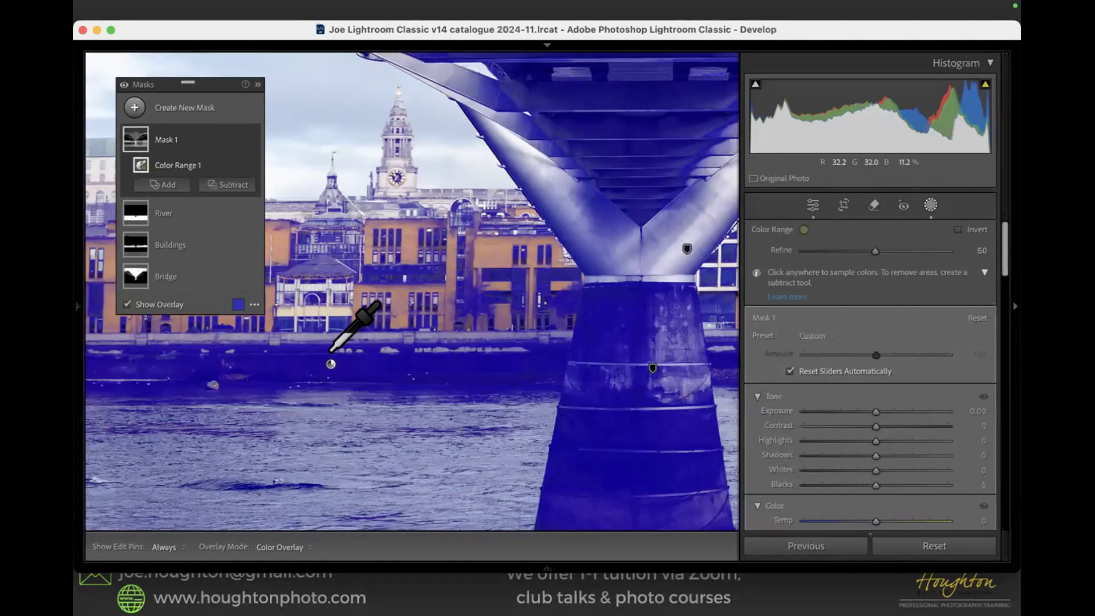
{"action": "left_click_drag", "start_coordinate": [875, 252], "coordinate": [744, 277]}
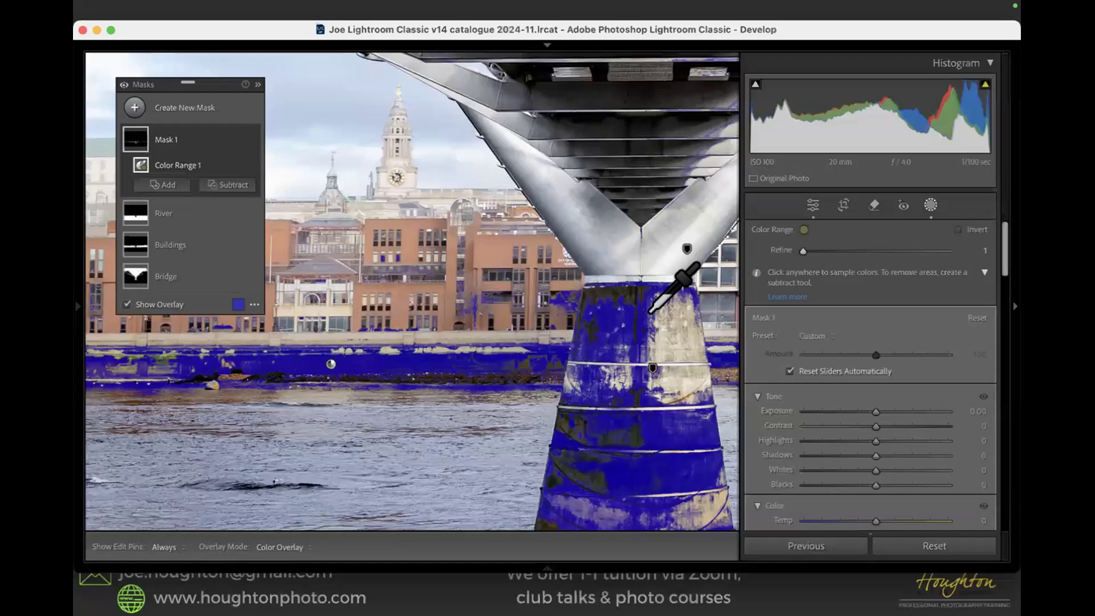
- Subtract the bridge's stone pier and its reflection from the riverbank mask with an Objects selection
{"action": "key", "text": "super+minus"}
{"action": "key", "text": "super+minus"}
{"action": "key", "text": "super+minus"}
{"action": "key", "text": "super+minus"}
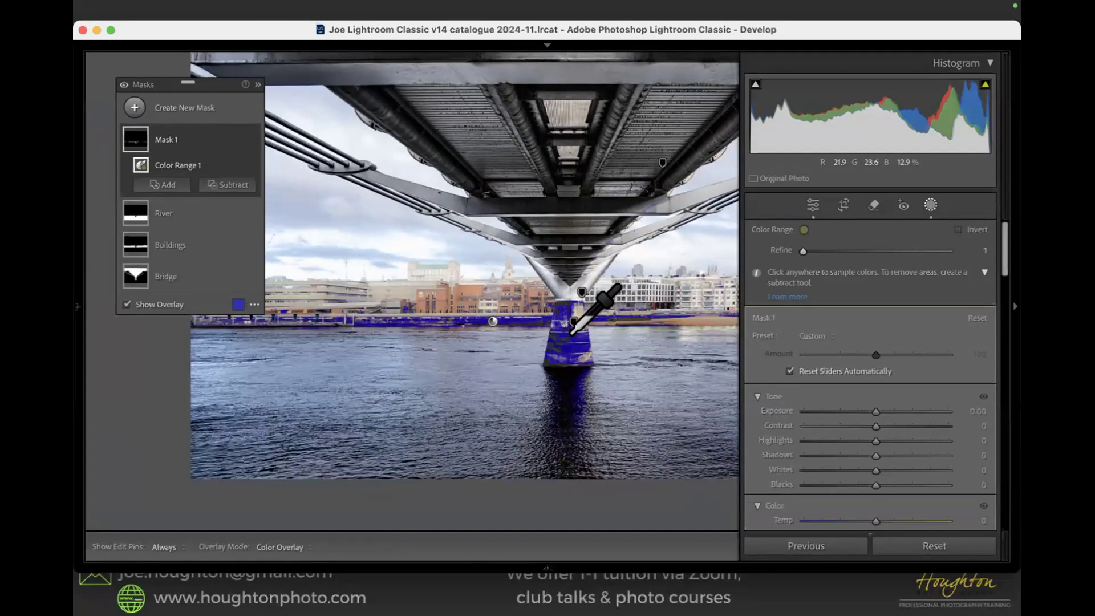
{"action": "left_click", "coordinate": [228, 185]}
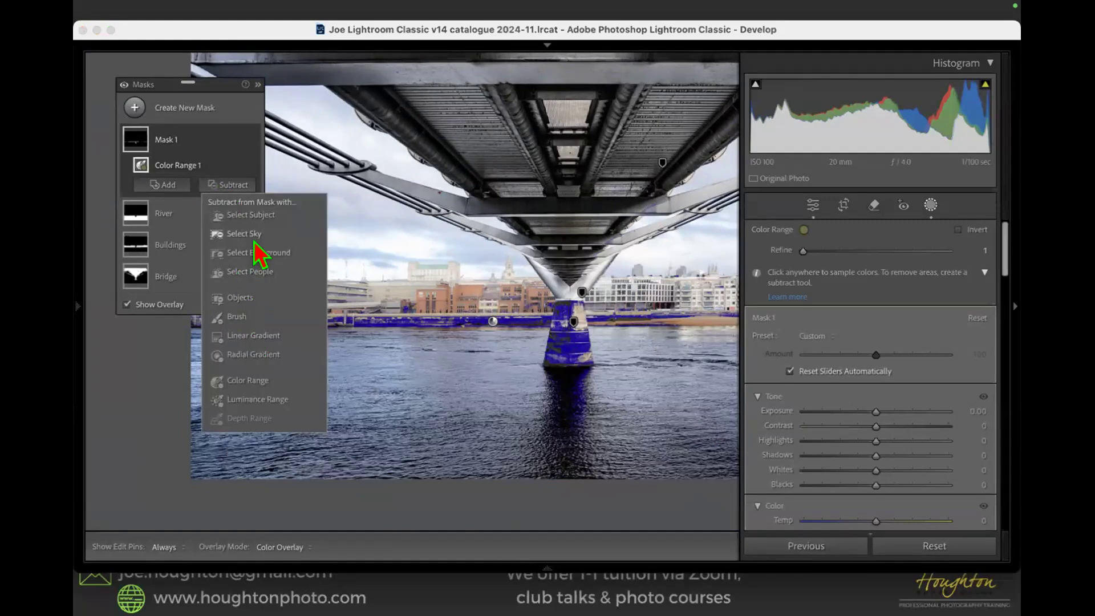
{"action": "left_click", "coordinate": [244, 299]}
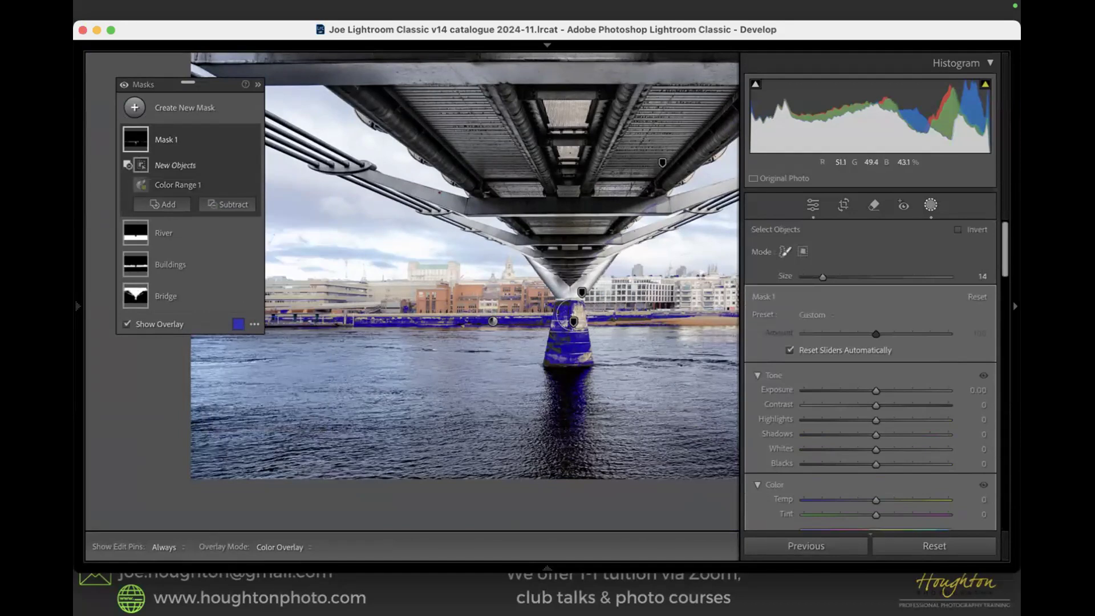
{"action": "mouse_move", "coordinate": [565, 294]}
{"action": "left_mouse_down"}
{"action": "mouse_move", "coordinate": [544, 350]}
{"action": "mouse_move", "coordinate": [577, 350]}
{"action": "mouse_move", "coordinate": [563, 297]}
{"action": "mouse_move", "coordinate": [567, 441]}
{"action": "mouse_move", "coordinate": [551, 415]}
{"action": "mouse_move", "coordinate": [554, 362]}
{"action": "mouse_move", "coordinate": [545, 383]}
{"action": "mouse_move", "coordinate": [556, 453]}
{"action": "left_mouse_up"}
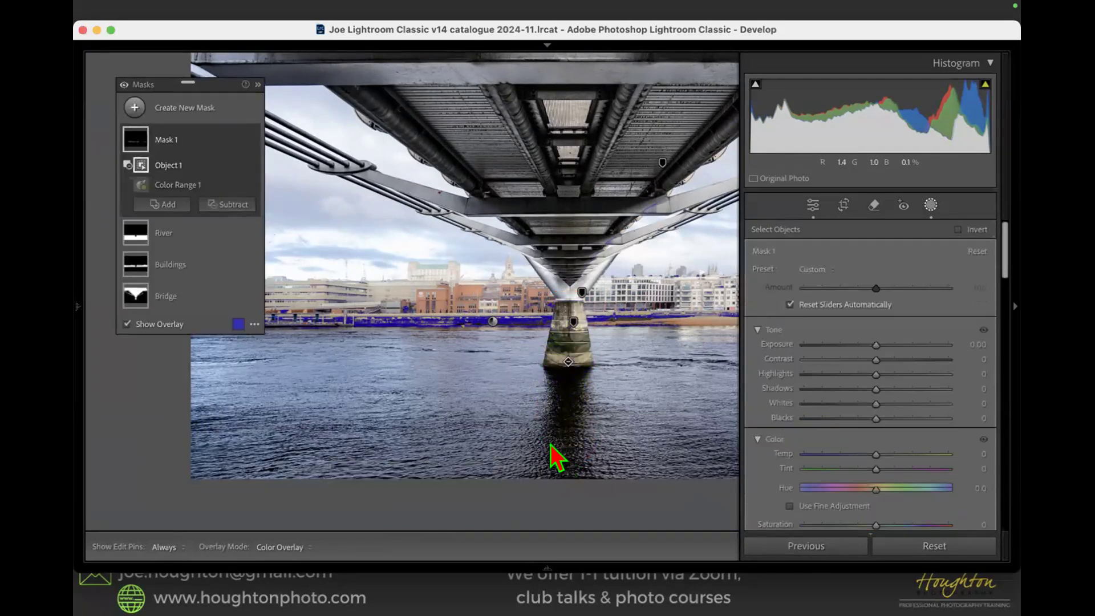
{"action": "left_click_drag", "start_coordinate": [203, 77], "coordinate": [190, 56]}
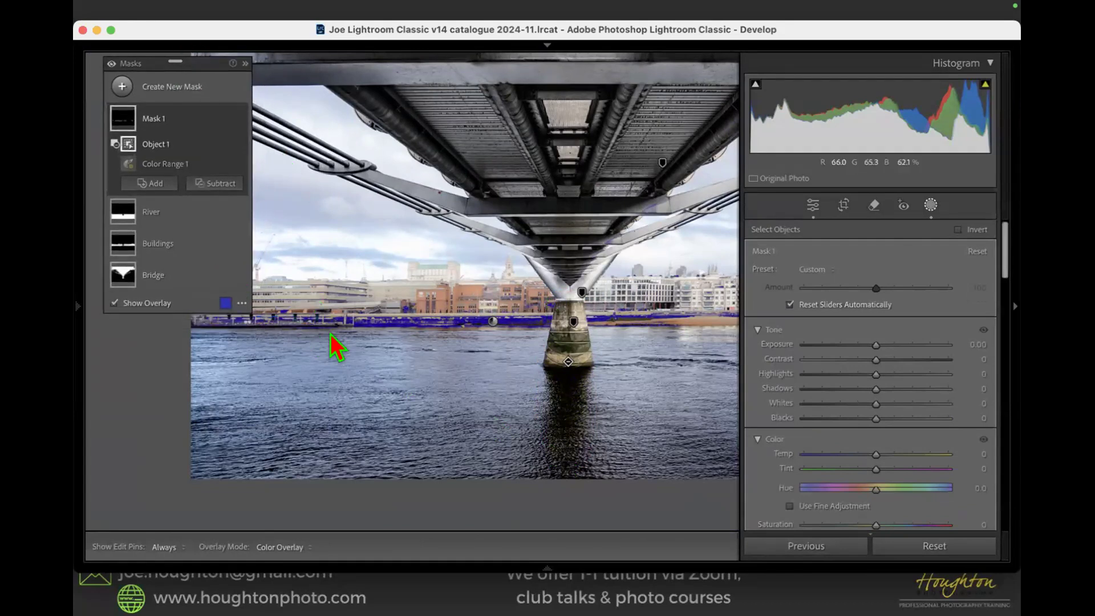
- Hide the mask overlay and set the riverbank mask's Saturation to 35
{"action": "key", "text": "o"}
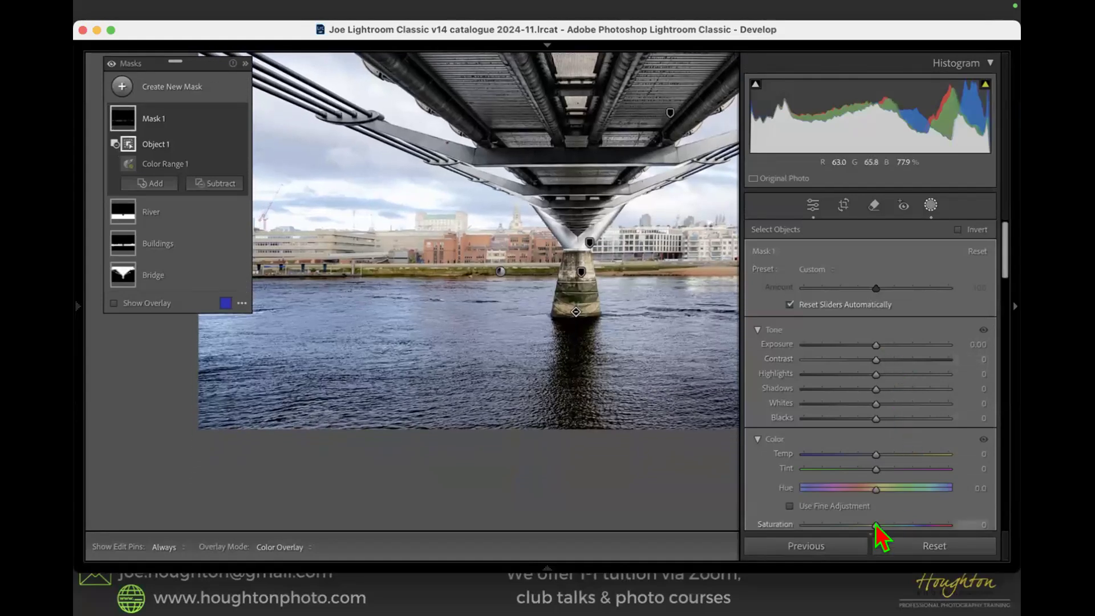
{"action": "left_click_drag", "start_coordinate": [1005, 284], "coordinate": [1007, 313]}
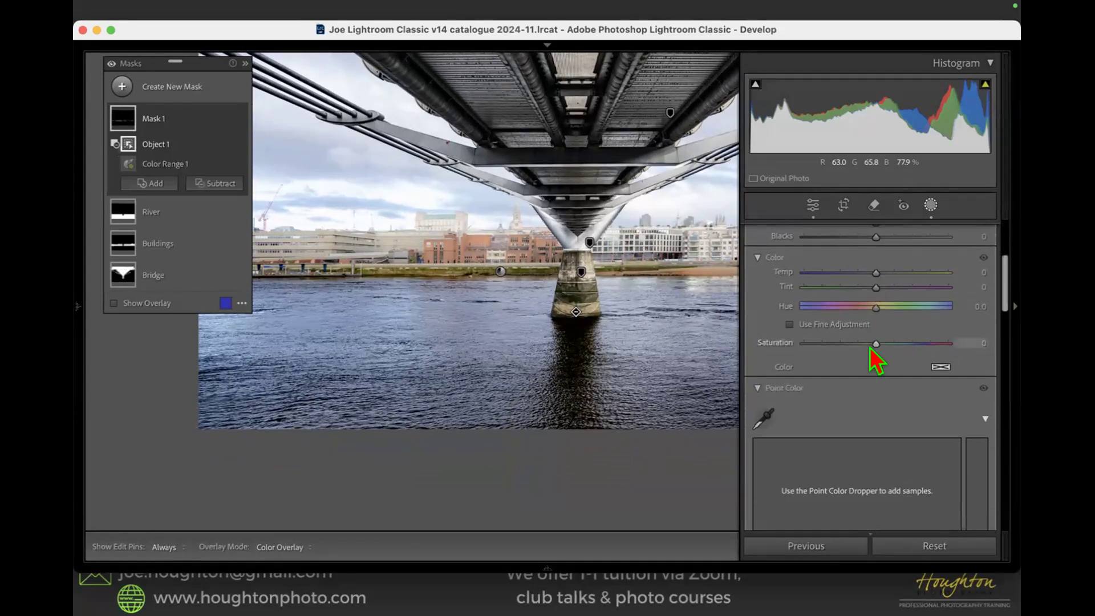
{"action": "left_click_drag", "start_coordinate": [871, 342], "coordinate": [748, 351]}
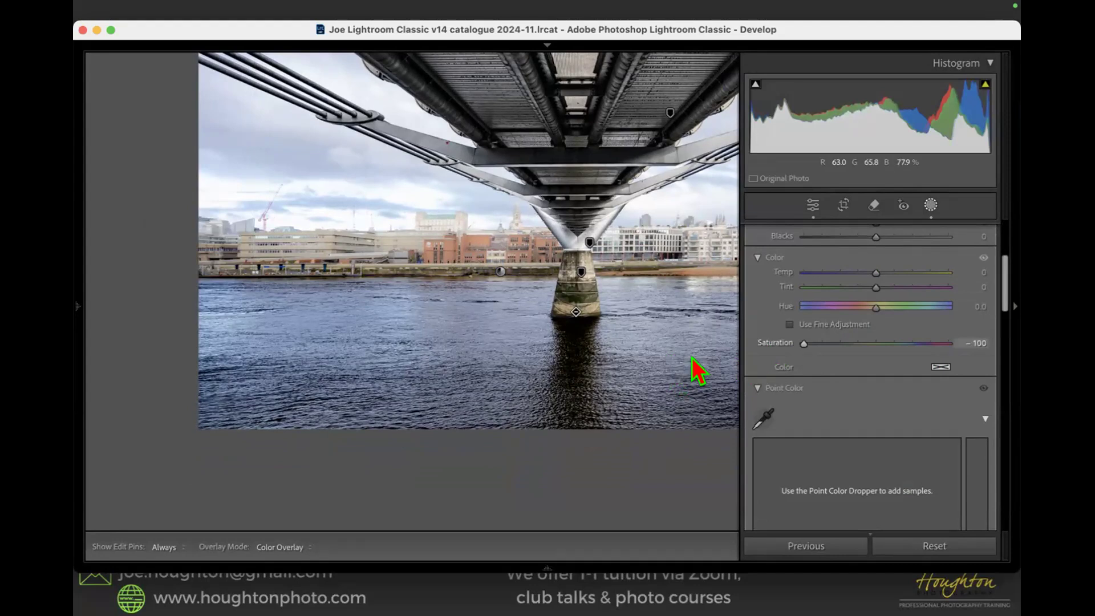
{"action": "left_click_drag", "start_coordinate": [863, 343], "coordinate": [900, 345]}
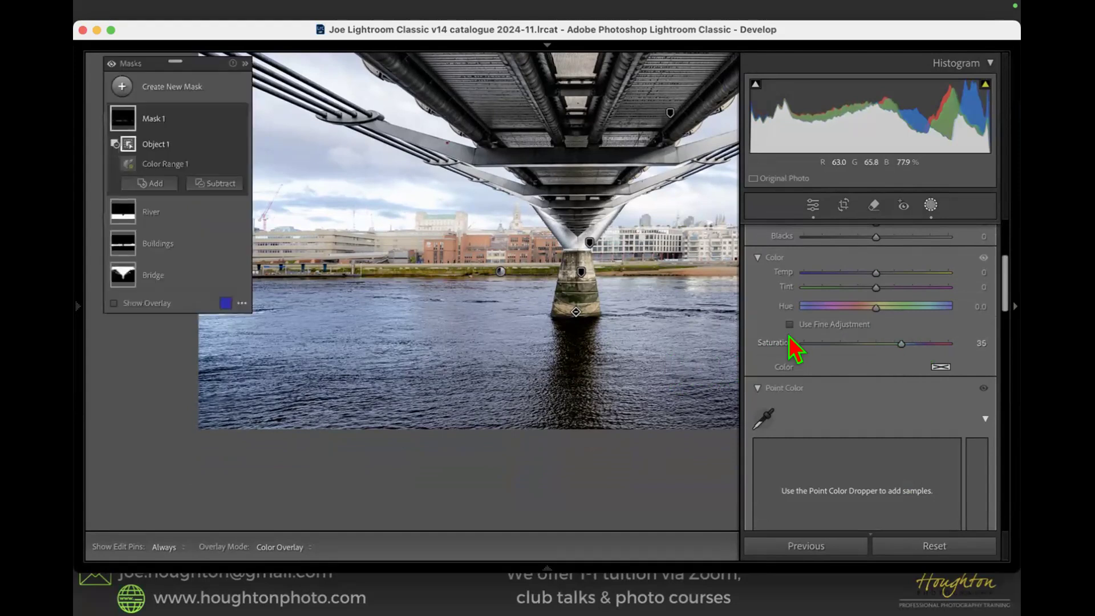
- Rename the riverbank colour mask as Green
{"action": "double_click", "coordinate": [156, 120]}
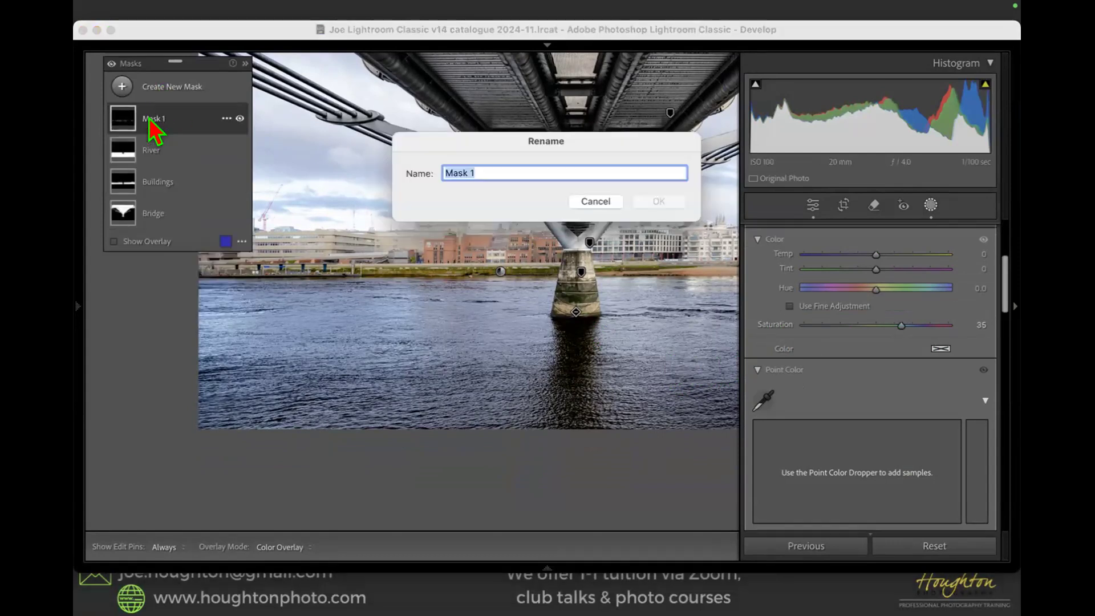
{"action": "type", "text": "Green"}
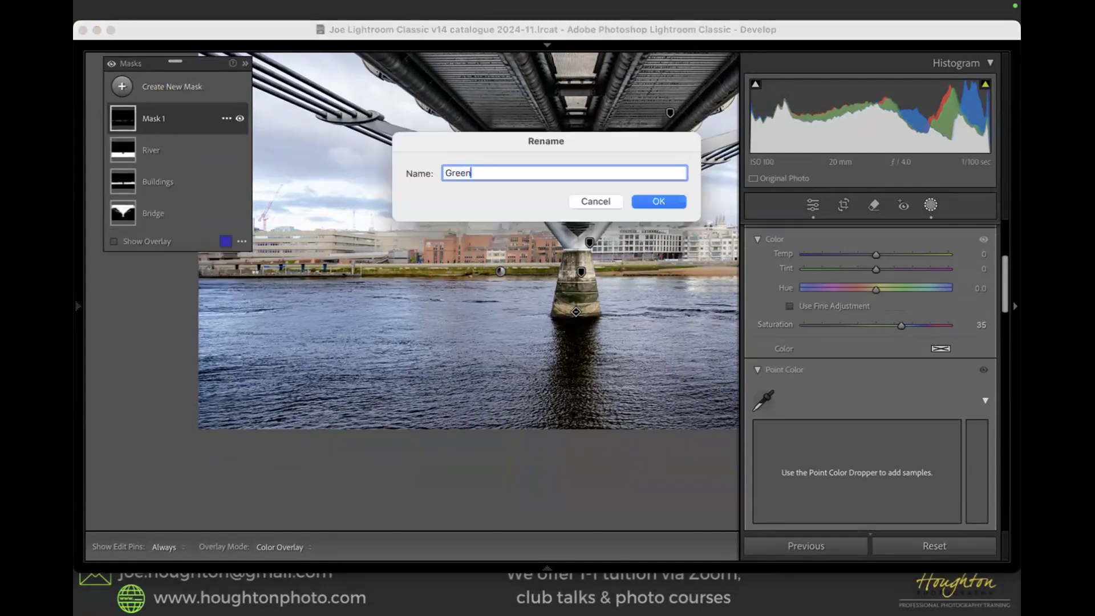
{"action": "key", "text": "Return"}
- Create a Color Range mask sampled from an area of the blue river water and set its Refine to 1
{"action": "left_click", "coordinate": [151, 89]}
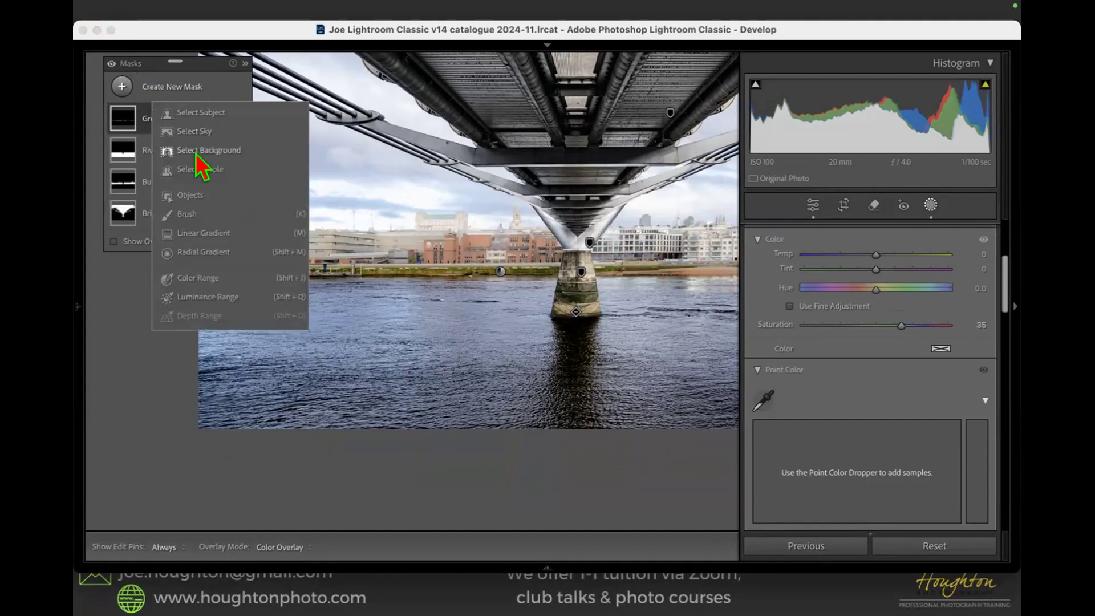
{"action": "left_click", "coordinate": [193, 301]}
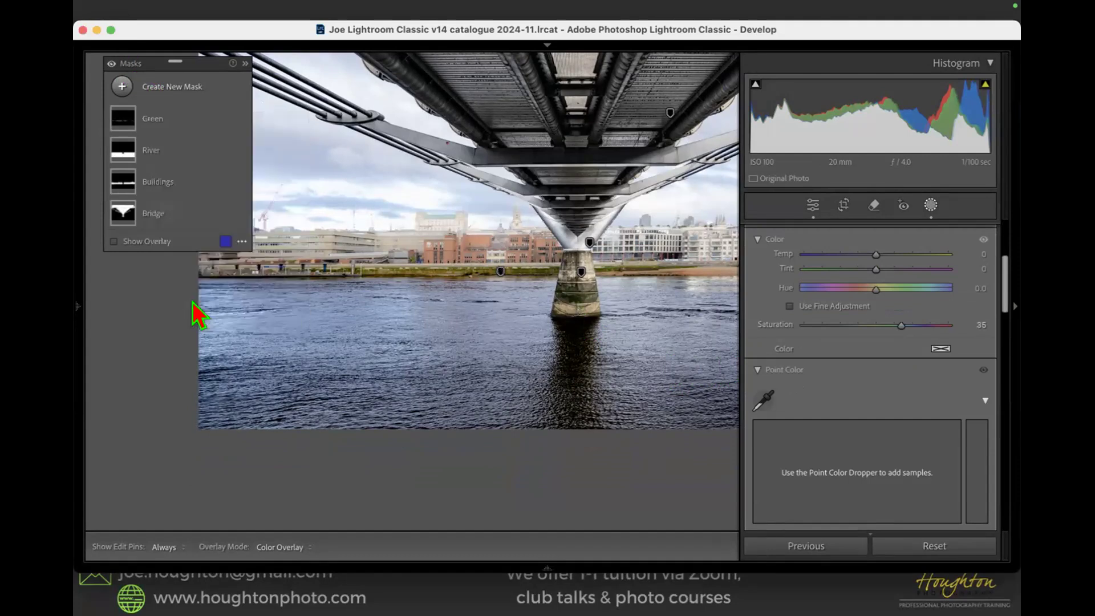
{"action": "left_click", "coordinate": [165, 89]}
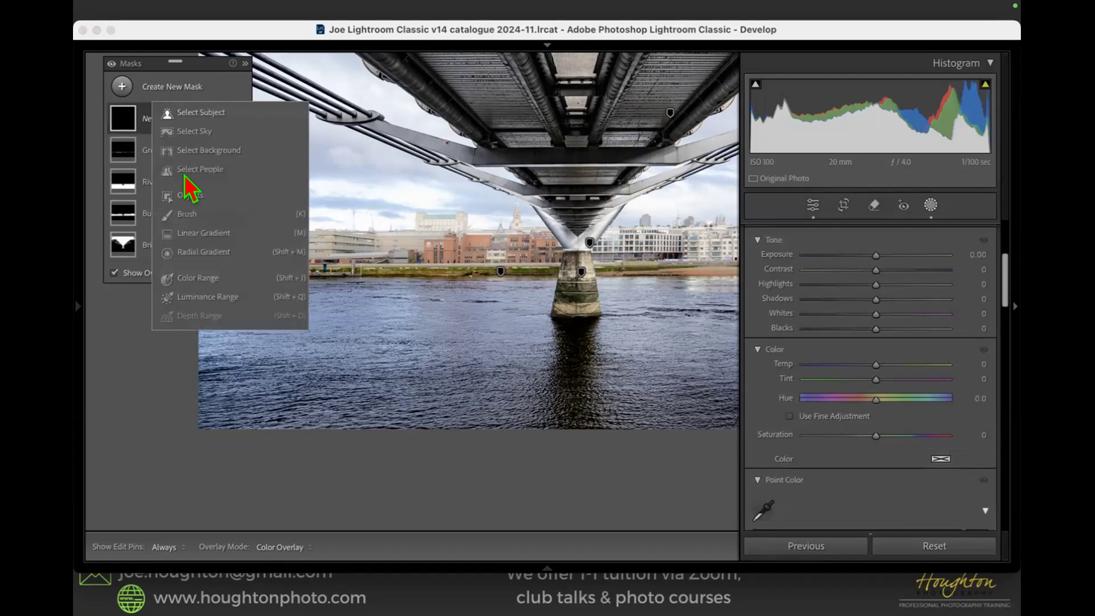
{"action": "left_click", "coordinate": [206, 294]}
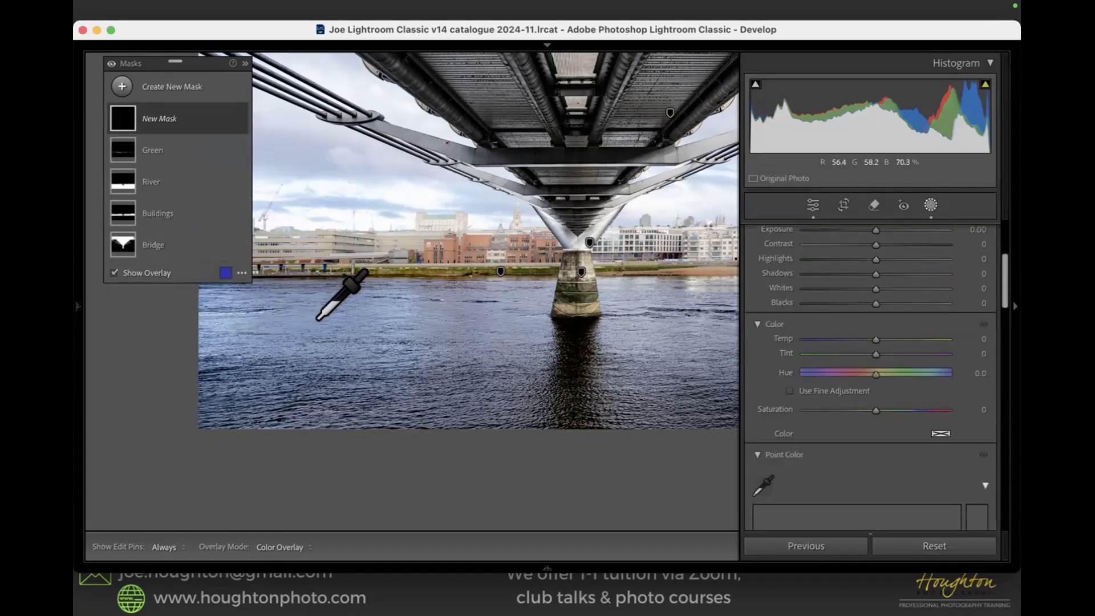
{"action": "left_click_drag", "start_coordinate": [332, 337], "coordinate": [393, 324]}
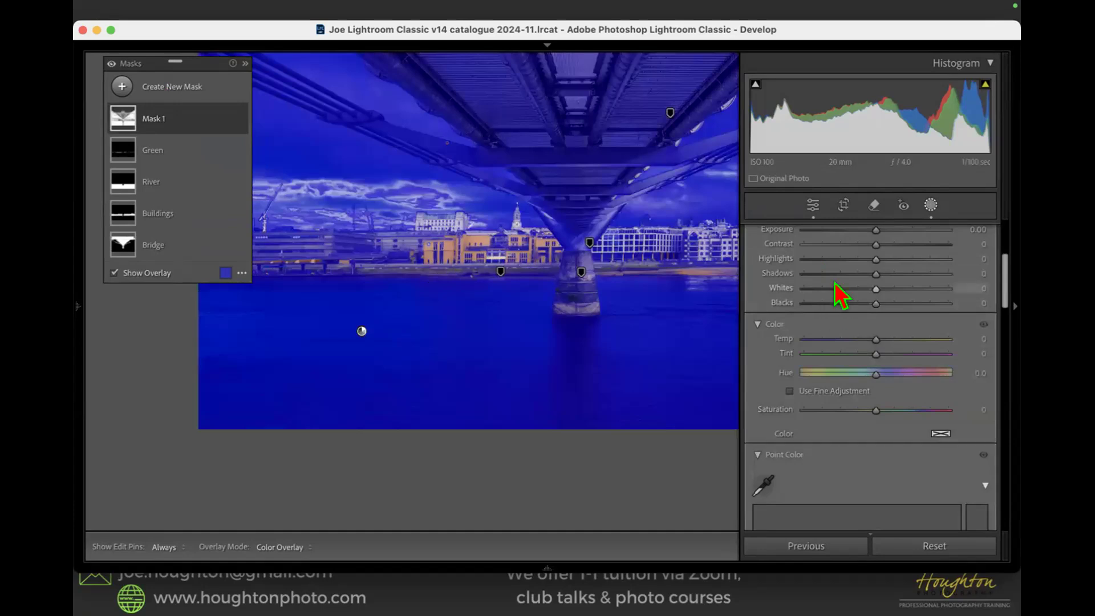
{"action": "scroll", "coordinate": [850, 325], "scroll_direction": "up", "scroll_amount": 5}
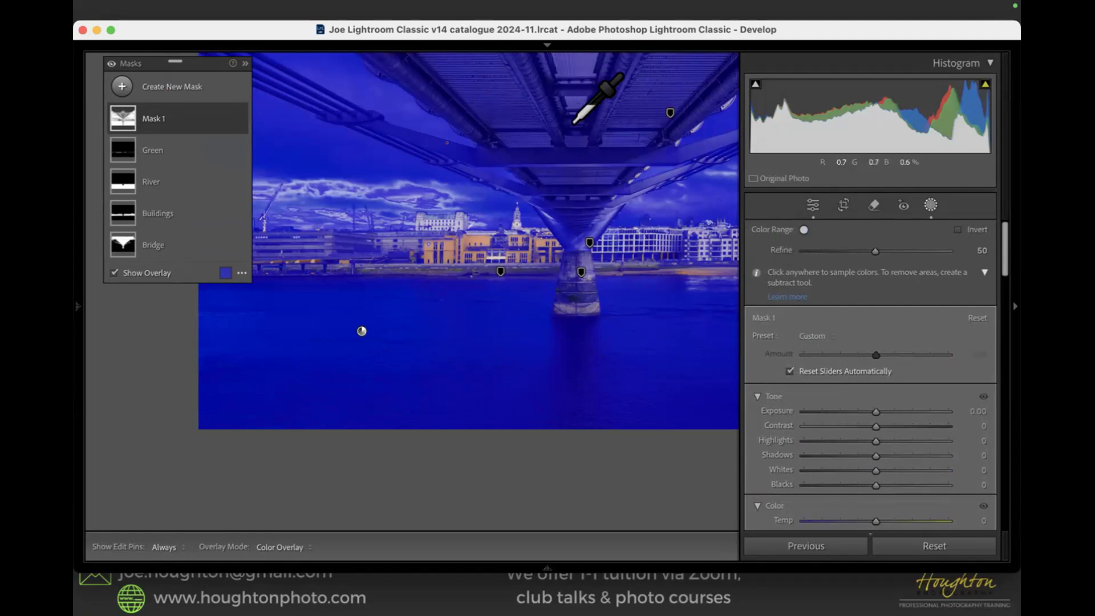
{"action": "left_click_drag", "start_coordinate": [875, 251], "coordinate": [803, 257]}
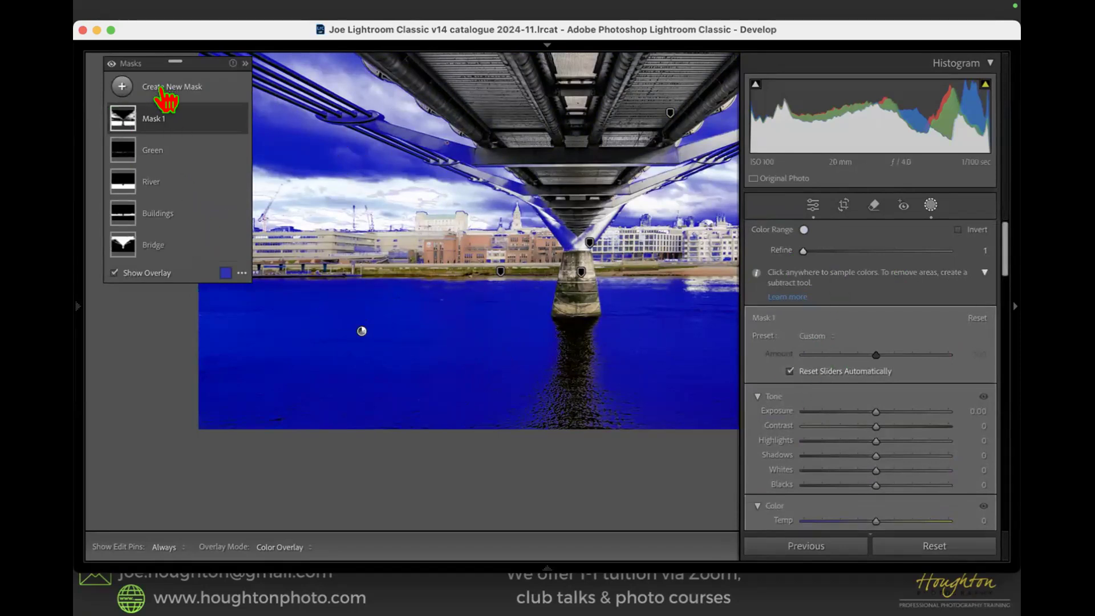
- Subtract the sky and a short horizontal linear gradient ending near the far riverbank from the water colour mask
{"action": "left_click", "coordinate": [171, 129]}
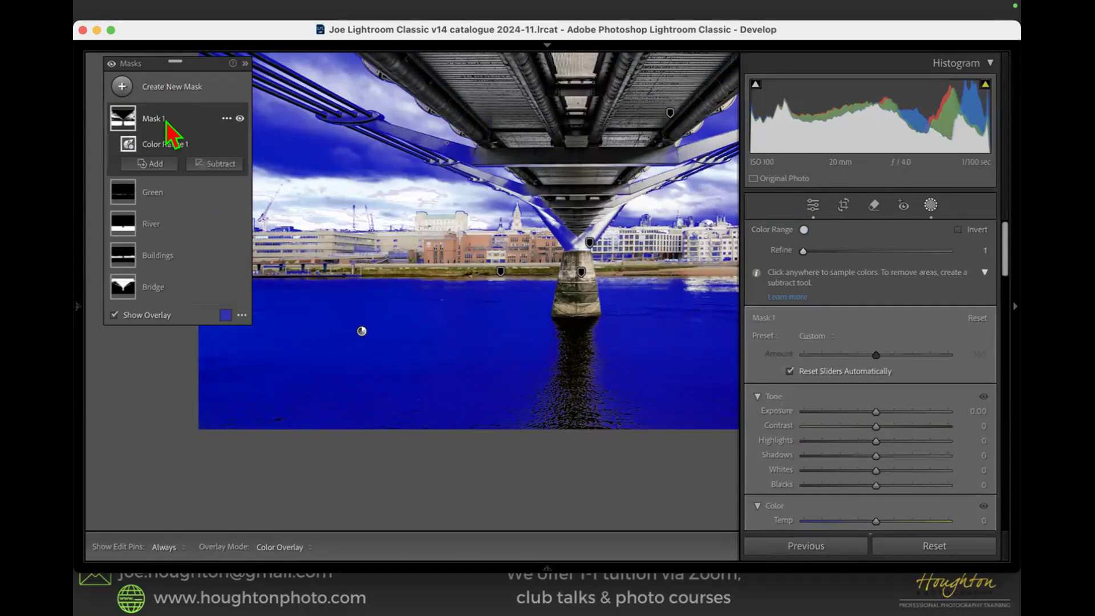
{"action": "left_click", "coordinate": [208, 165]}
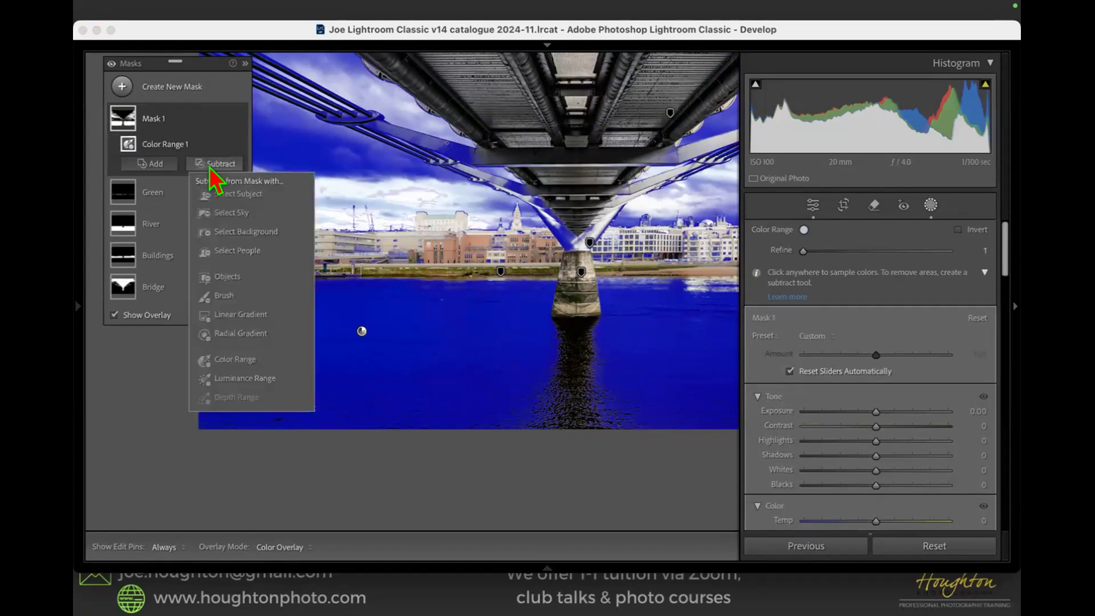
{"action": "left_click", "coordinate": [234, 212]}
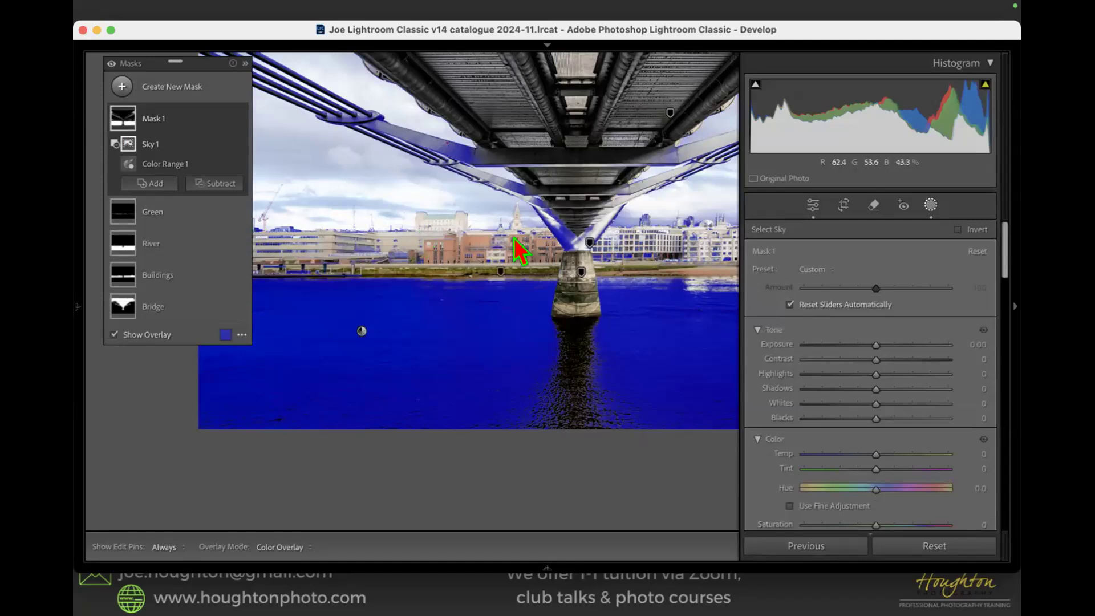
{"action": "left_click", "coordinate": [220, 183]}
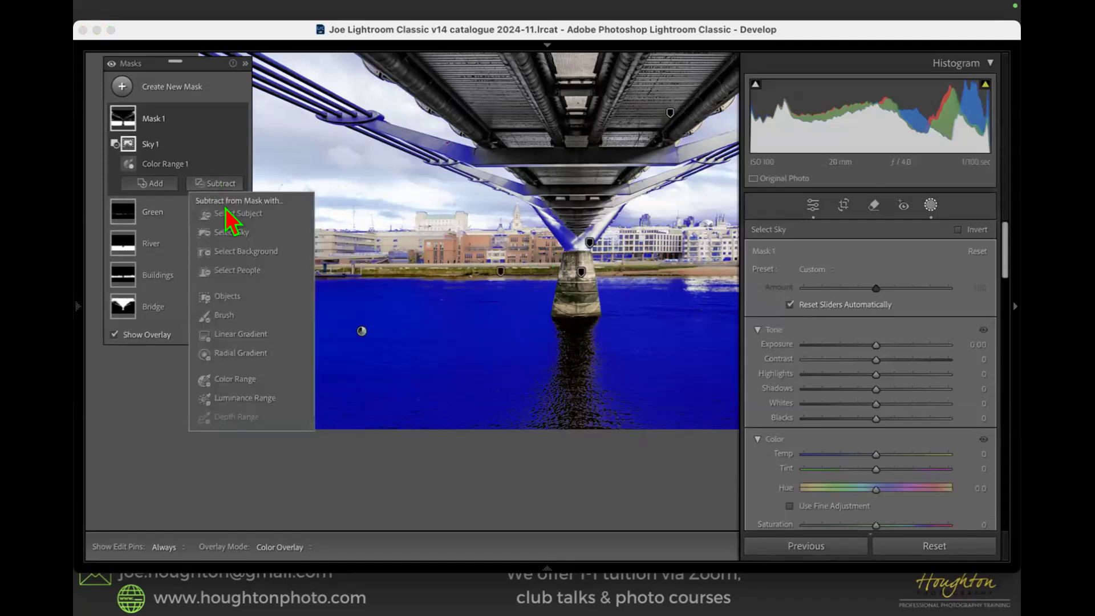
{"action": "left_click", "coordinate": [239, 335]}
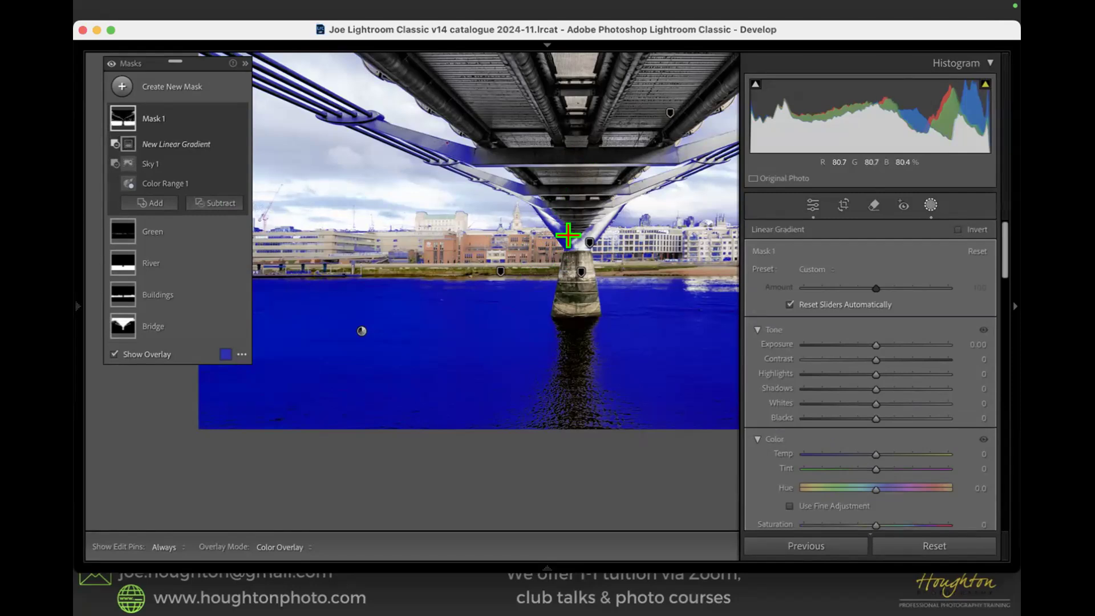
{"action": "left_click_drag", "start_coordinate": [568, 235], "coordinate": [572, 275]}
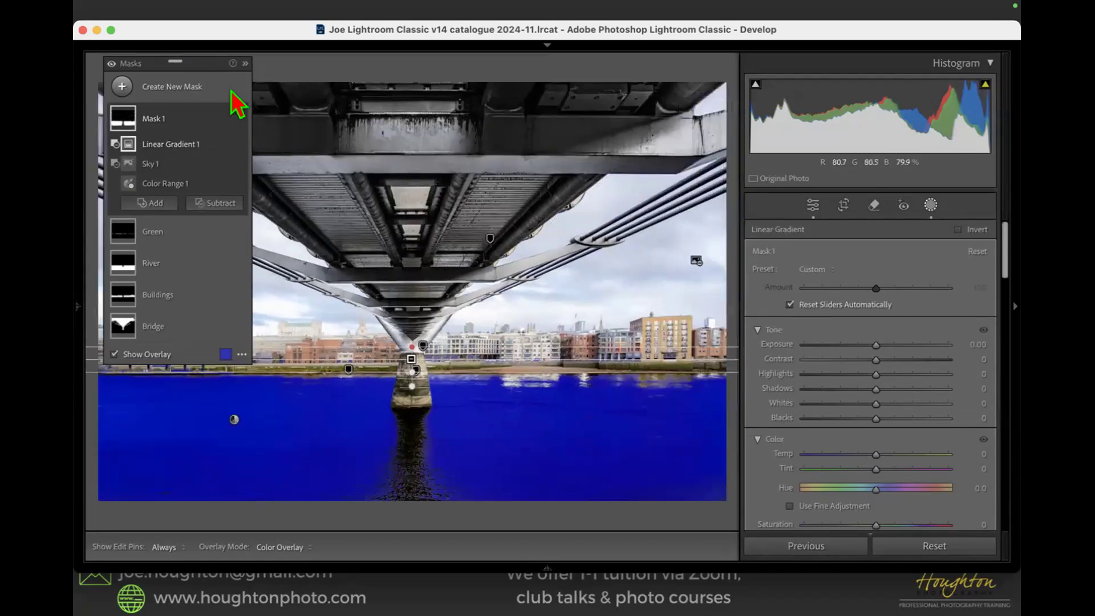
- Move the floating mask list off the river area and set the water mask's Saturation to 43
{"action": "left_click_drag", "start_coordinate": [189, 57], "coordinate": [644, 44]}
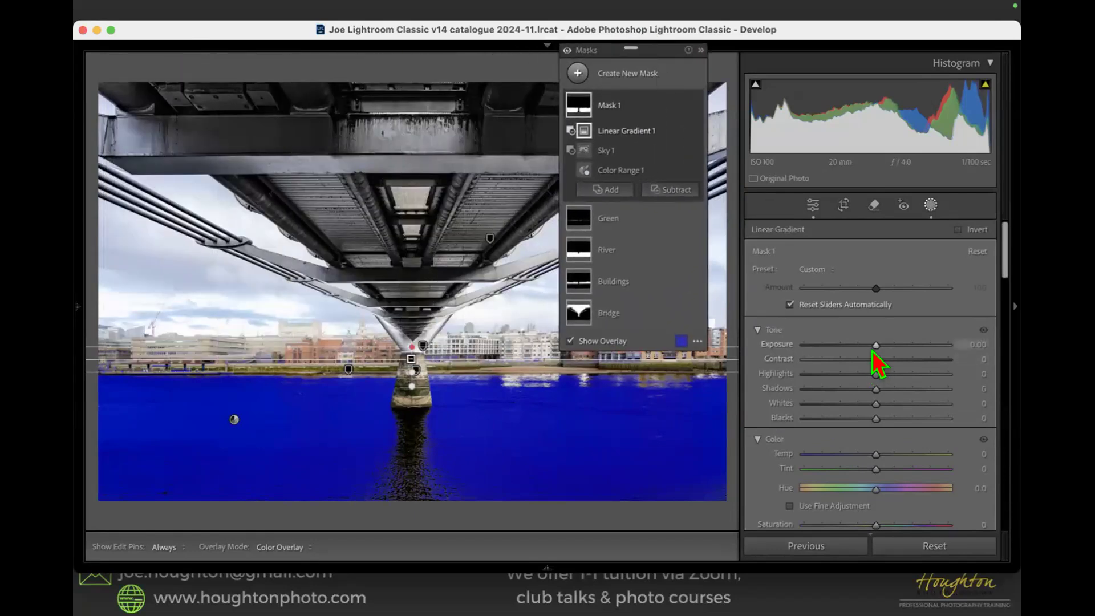
{"action": "scroll", "coordinate": [867, 444], "scroll_direction": "down", "scroll_amount": 3}
{"action": "scroll", "coordinate": [867, 444], "scroll_direction": "down", "scroll_amount": 2}
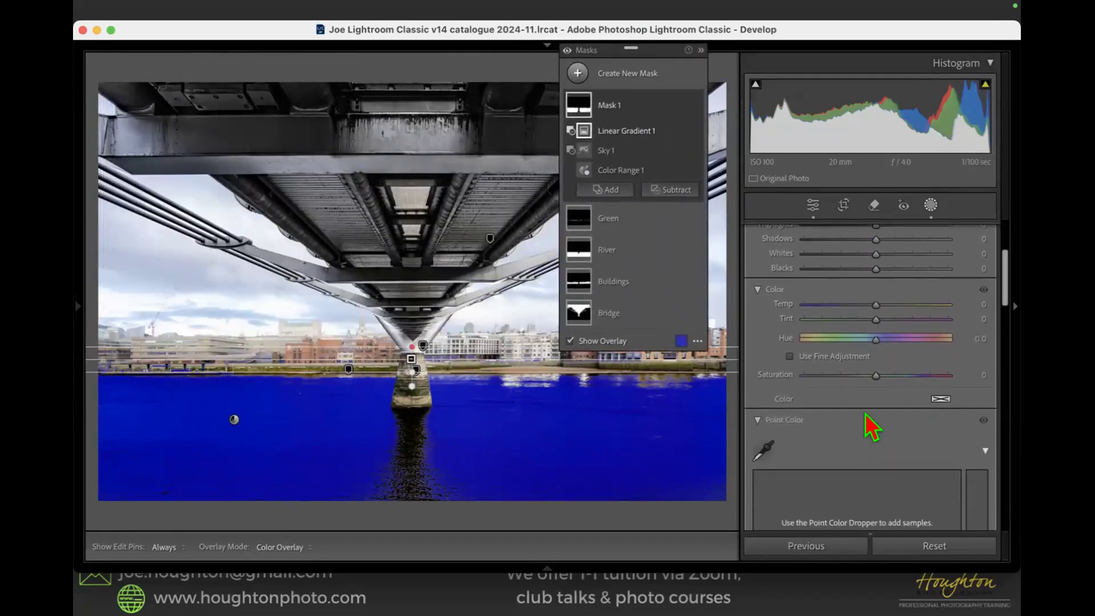
{"action": "left_click_drag", "start_coordinate": [876, 376], "coordinate": [906, 377]}
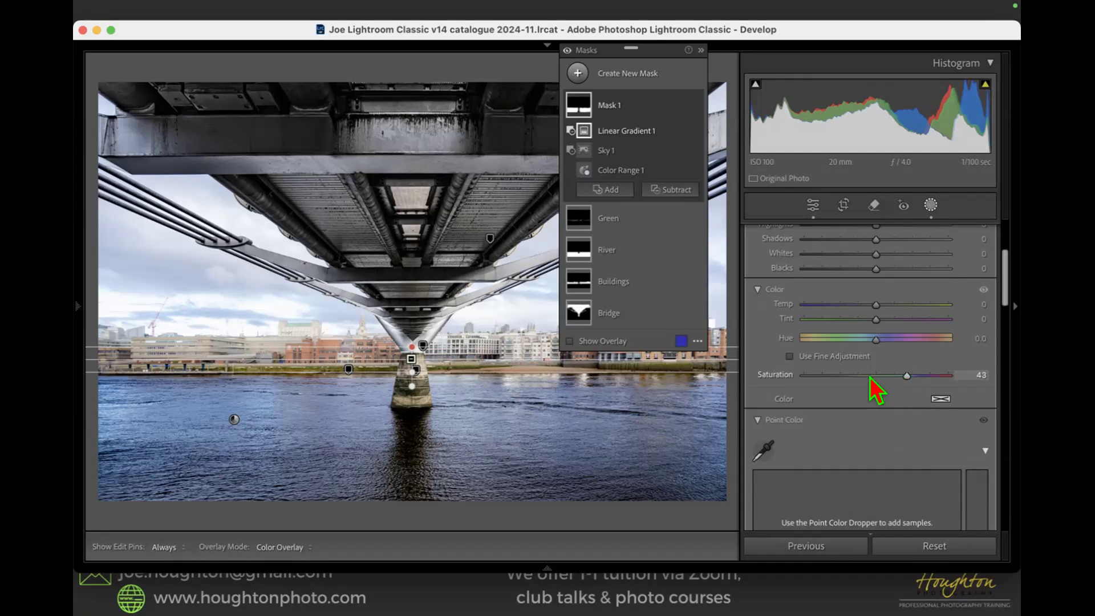
- Try adjusting the Blue range in the whole-photo Color Mixer with all colour ranges displayed
{"action": "scroll", "coordinate": [884, 371], "scroll_direction": "down", "scroll_amount": 5}
{"action": "scroll", "coordinate": [885, 368], "scroll_direction": "down", "scroll_amount": 10}
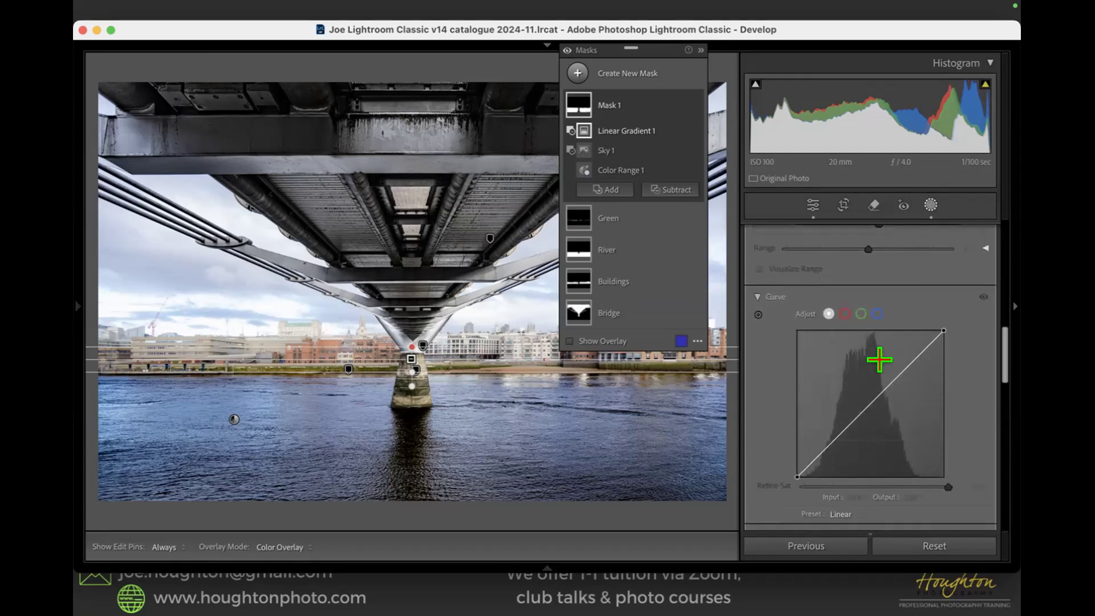
{"action": "scroll", "coordinate": [890, 381], "scroll_direction": "down", "scroll_amount": 5}
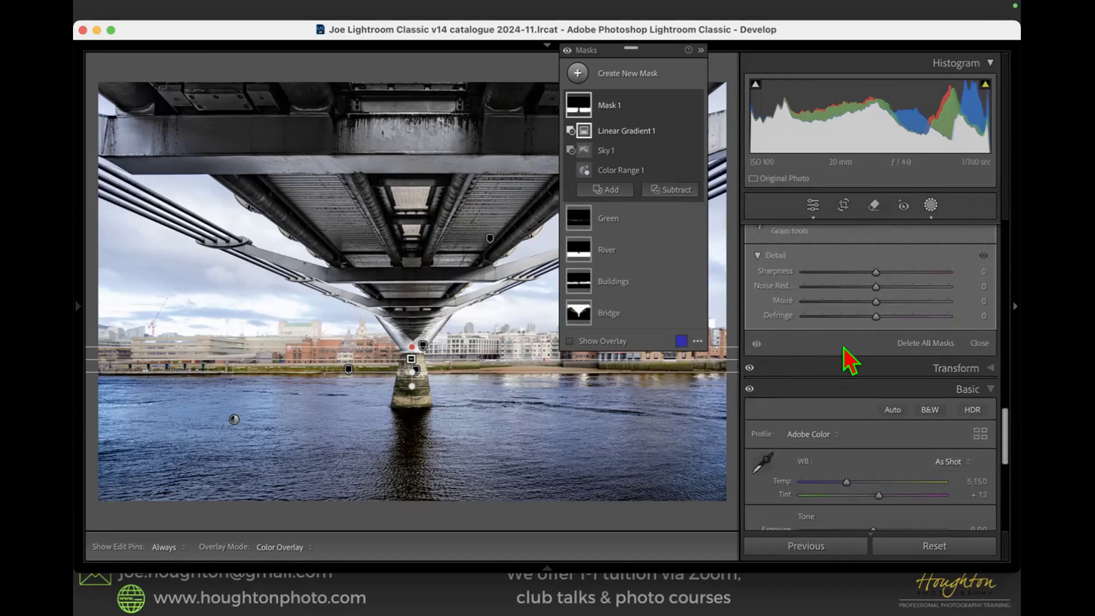
{"action": "scroll", "coordinate": [850, 360], "scroll_direction": "down", "scroll_amount": 10}
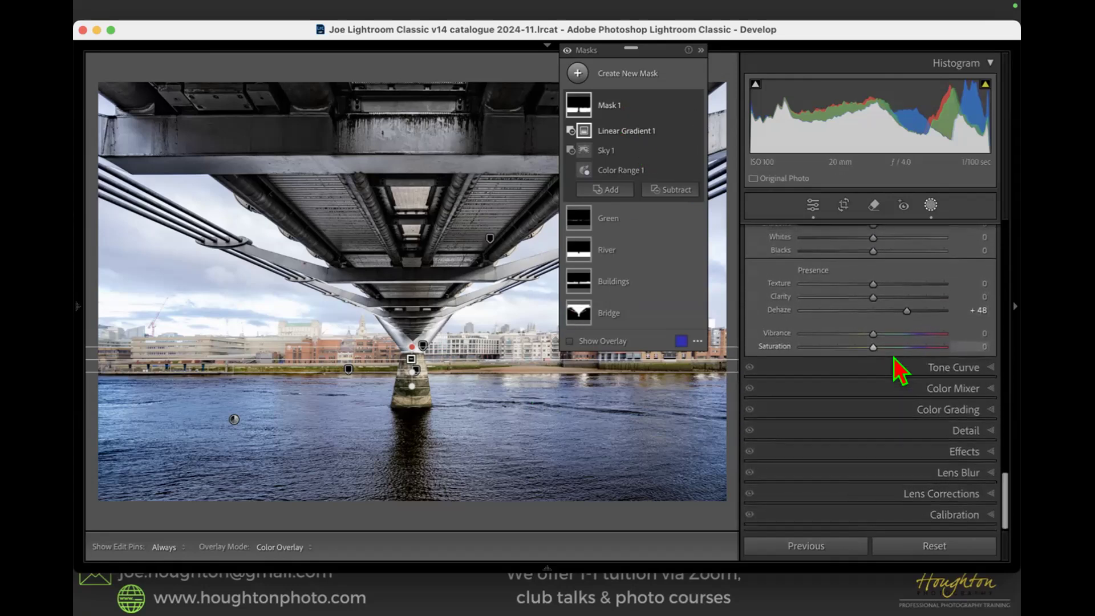
{"action": "left_click", "coordinate": [990, 391]}
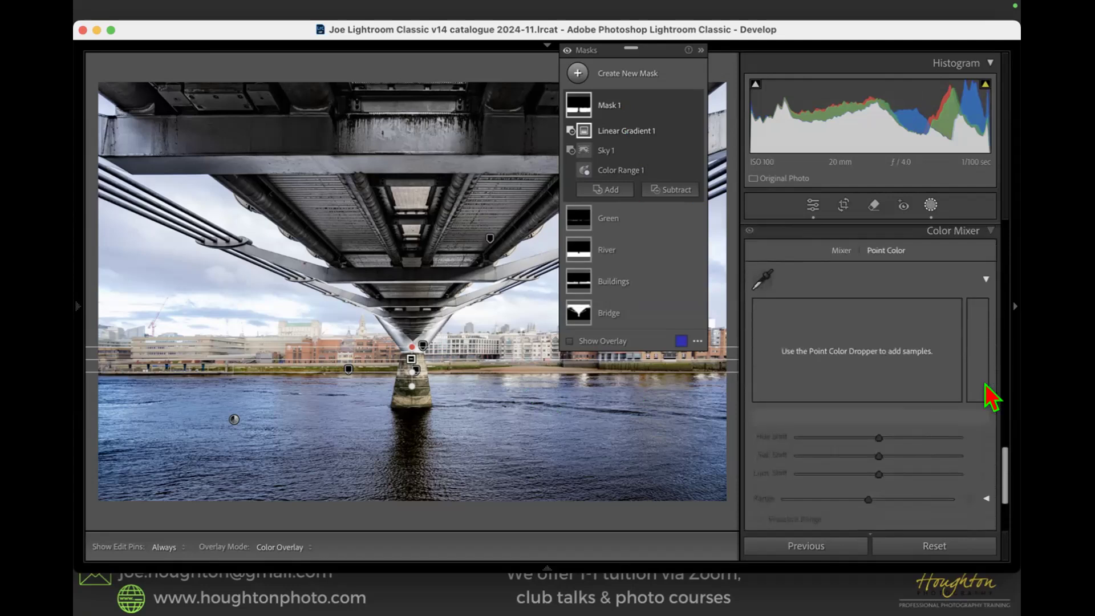
{"action": "left_click", "coordinate": [842, 250]}
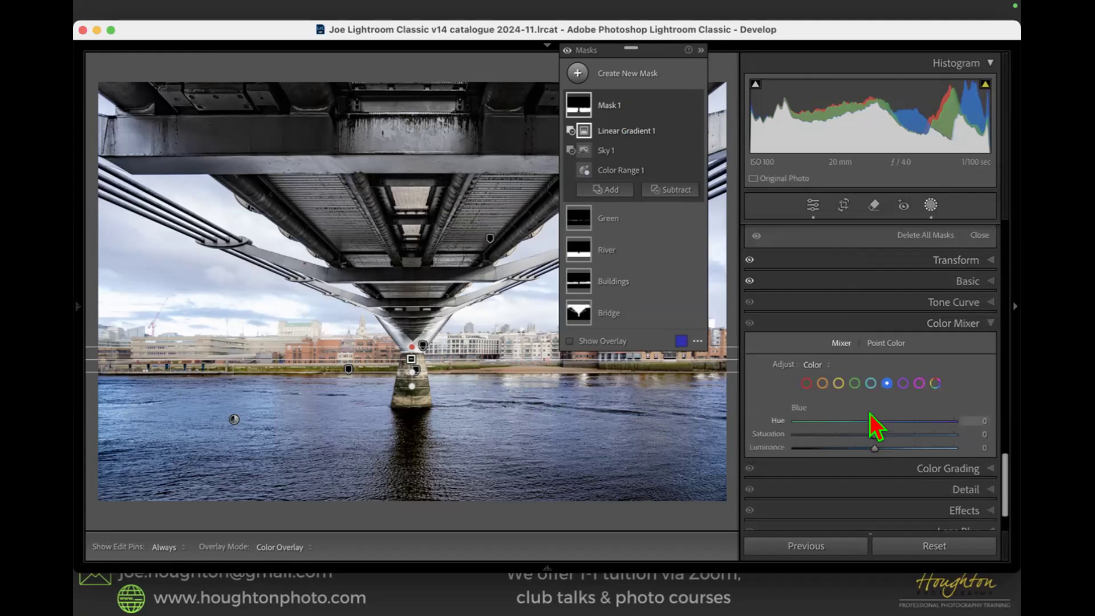
{"action": "left_click", "coordinate": [936, 384]}
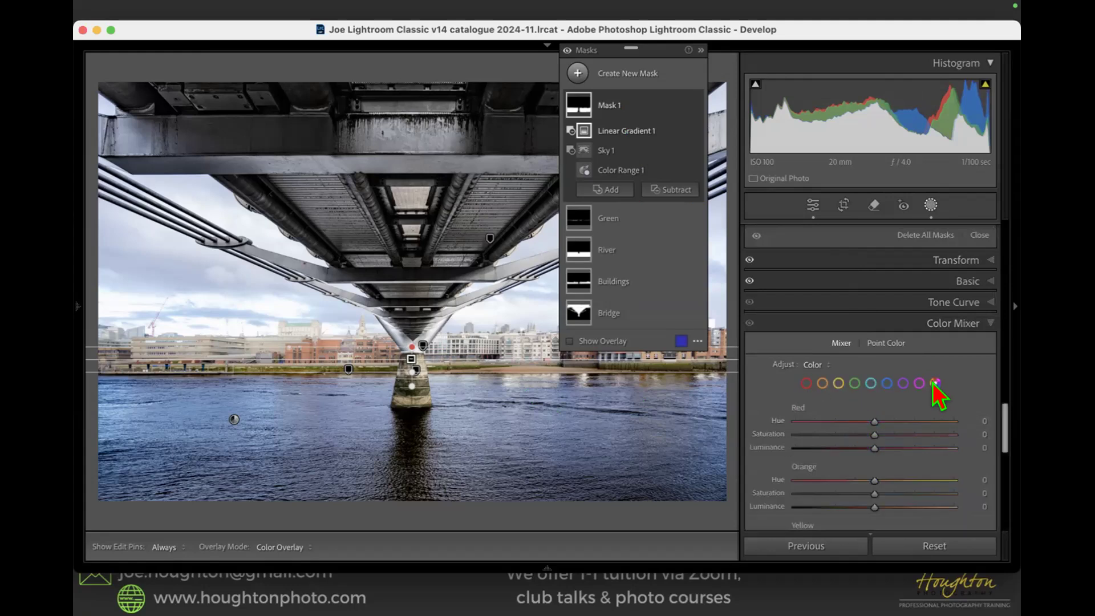
{"action": "scroll", "coordinate": [954, 420], "scroll_direction": "down", "scroll_amount": 10}
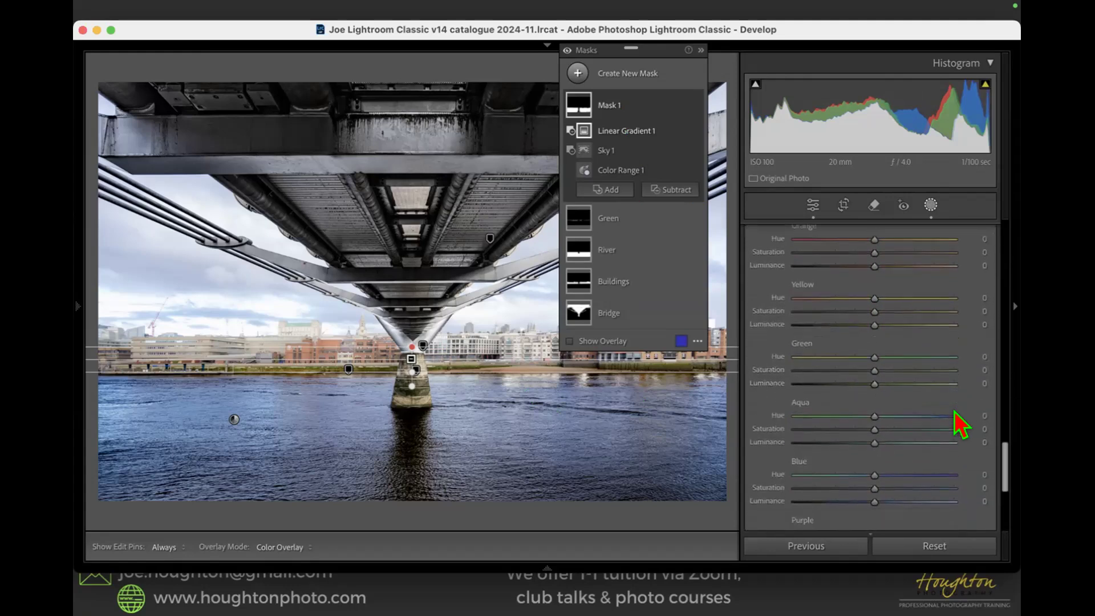
{"action": "scroll", "coordinate": [958, 425], "scroll_direction": "down", "scroll_amount": 1}
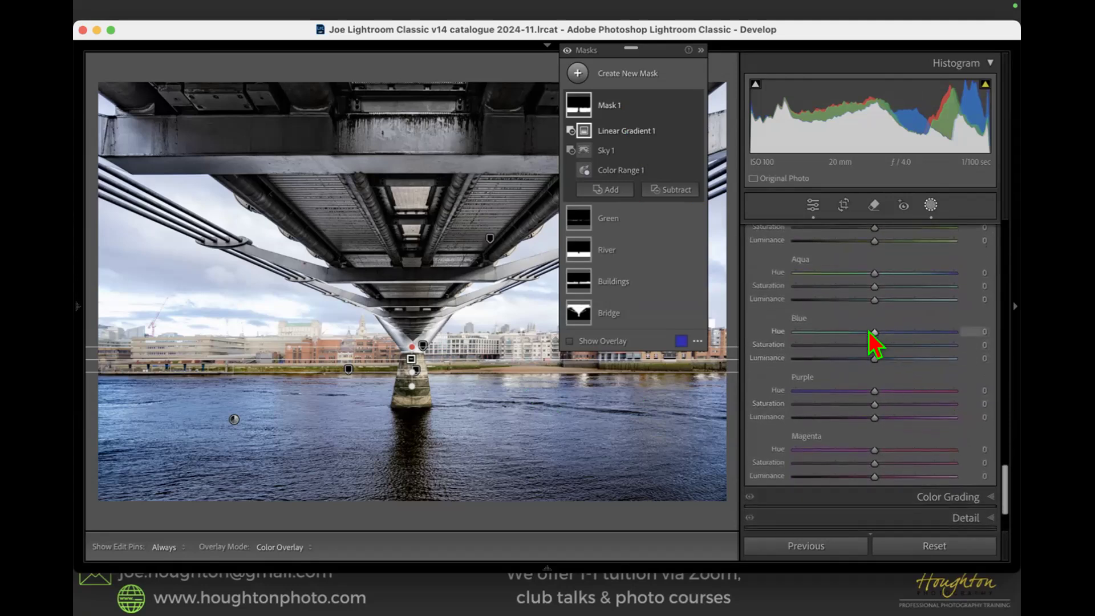
{"action": "left_click_drag", "start_coordinate": [869, 332], "coordinate": [876, 362]}
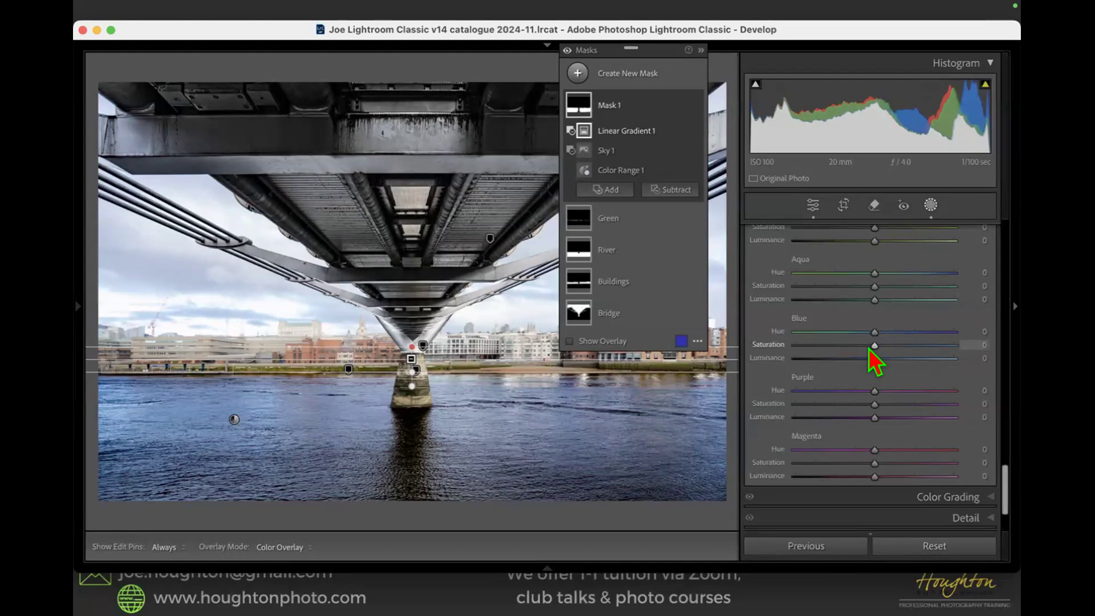
- Switch the water mask's own Curve to the Blue channel and toggle the overlay to check the masked area
{"action": "scroll", "coordinate": [876, 362], "scroll_direction": "up", "scroll_amount": 15}
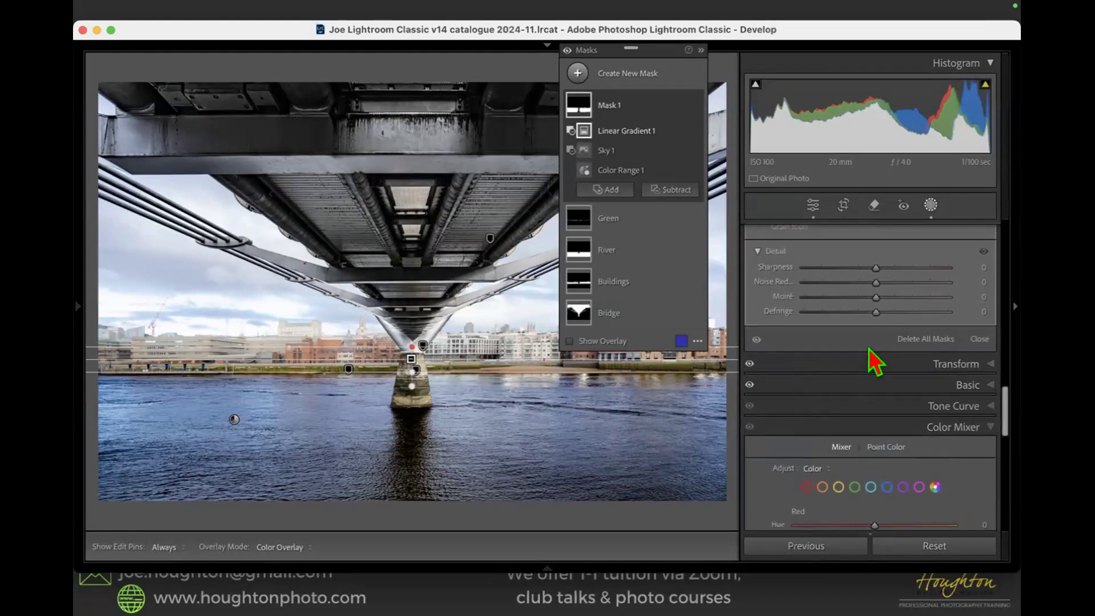
{"action": "scroll", "coordinate": [872, 365], "scroll_direction": "up", "scroll_amount": 5}
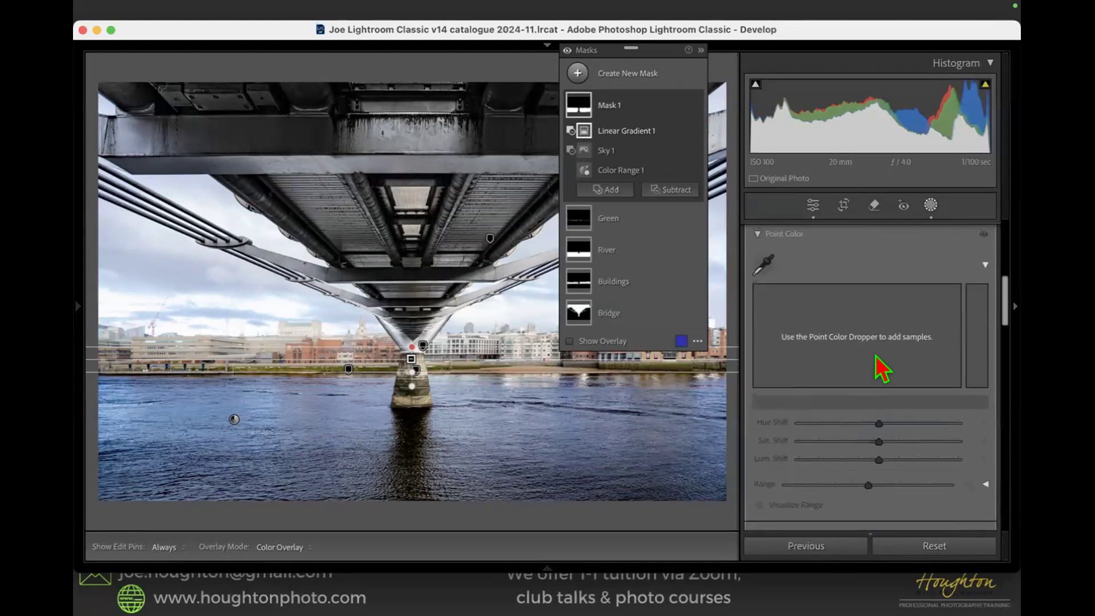
{"action": "scroll", "coordinate": [878, 368], "scroll_direction": "down", "scroll_amount": 4}
{"action": "scroll", "coordinate": [881, 368], "scroll_direction": "down", "scroll_amount": 3}
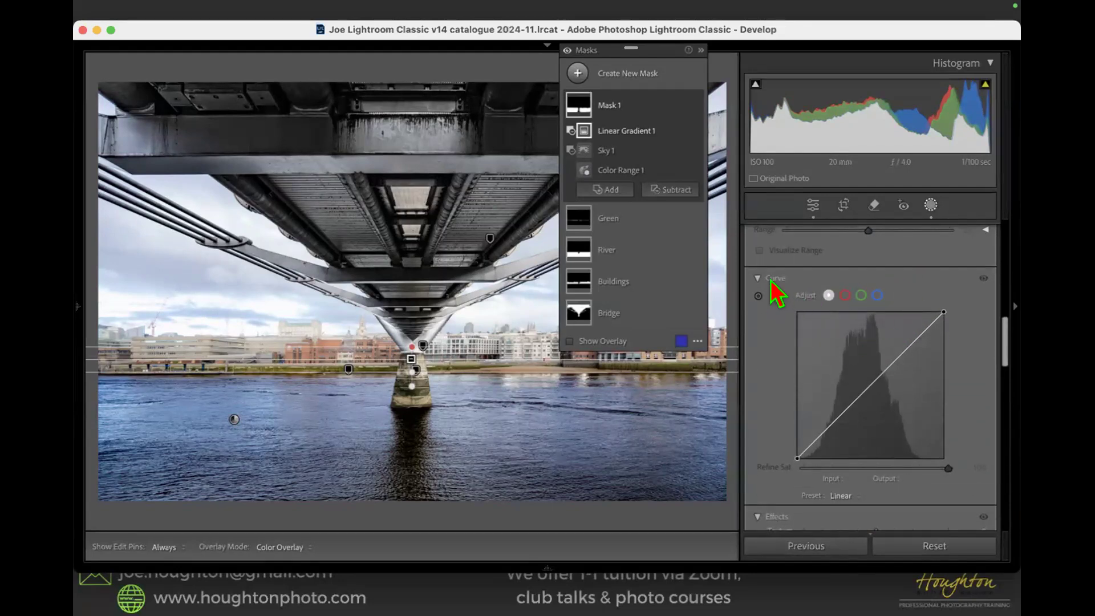
{"action": "left_click", "coordinate": [878, 295]}
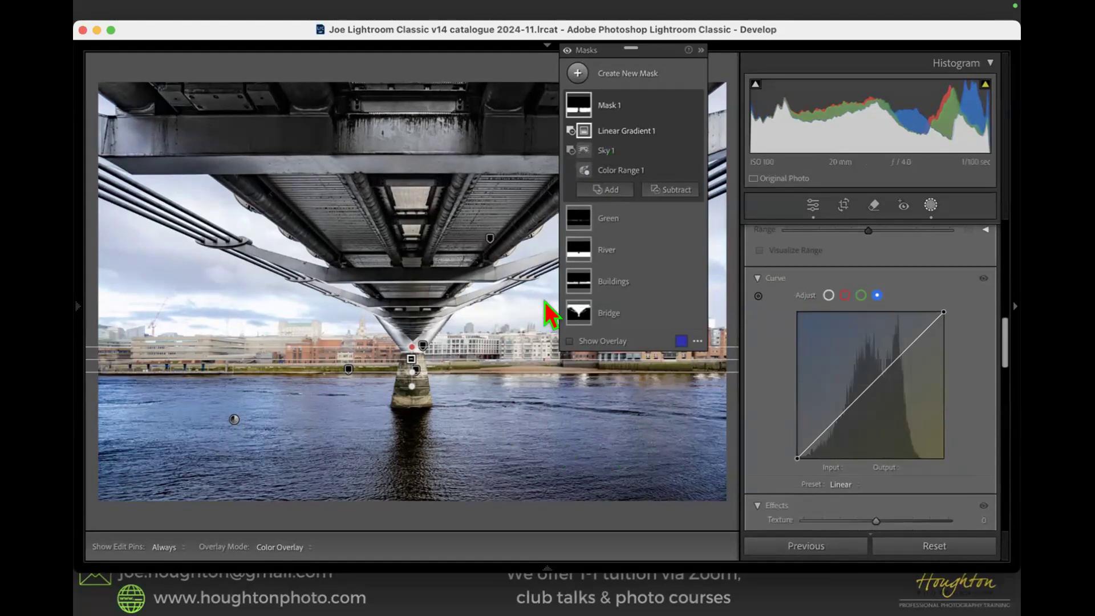
{"action": "key", "text": "o"}
{"action": "key", "text": "o"}
{"action": "scroll", "coordinate": [887, 360], "scroll_direction": "down", "scroll_amount": 5}
{"action": "scroll", "coordinate": [893, 371], "scroll_direction": "up", "scroll_amount": 5}
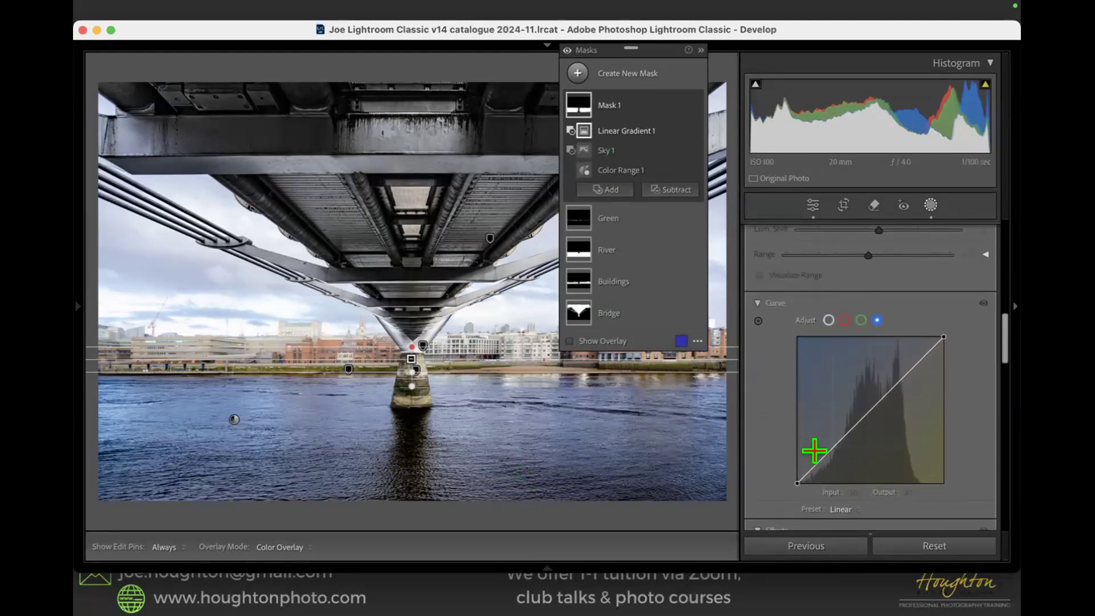
- Shape the mask's blue curve with lowered shadows, raised midtones and an upper point at Input 187, Output 179
{"action": "left_click", "coordinate": [833, 447]}
{"action": "mouse_move", "coordinate": [831, 457]}
{"action": "left_mouse_down"}
{"action": "mouse_move", "coordinate": [831, 479]}
{"action": "mouse_move", "coordinate": [822, 446]}
{"action": "mouse_move", "coordinate": [824, 489]}
{"action": "mouse_move", "coordinate": [814, 440]}
{"action": "mouse_move", "coordinate": [816, 486]}
{"action": "mouse_move", "coordinate": [815, 462]}
{"action": "mouse_move", "coordinate": [821, 471]}
{"action": "mouse_move", "coordinate": [834, 460]}
{"action": "mouse_move", "coordinate": [827, 448]}
{"action": "left_mouse_up"}
{"action": "left_click_drag", "start_coordinate": [868, 372], "coordinate": [858, 398]}
{"action": "left_click_drag", "start_coordinate": [893, 345], "coordinate": [904, 380]}
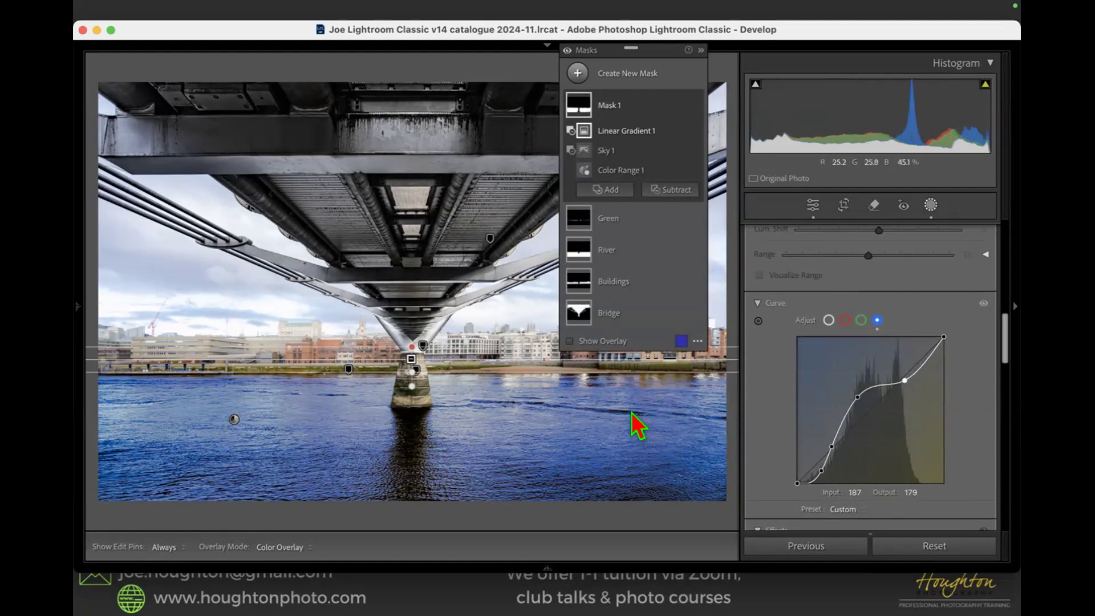
- Return to the Library grid, reveal the folder list and browse the RAW folder under 15. Water
{"action": "key", "text": "g"}
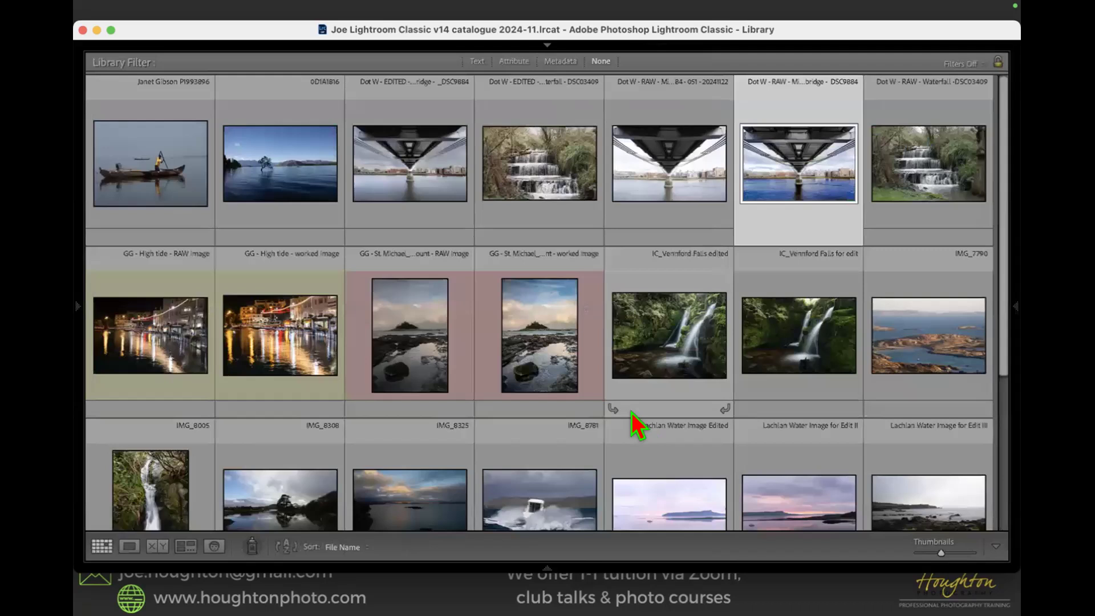
{"action": "left_click", "coordinate": [79, 308]}
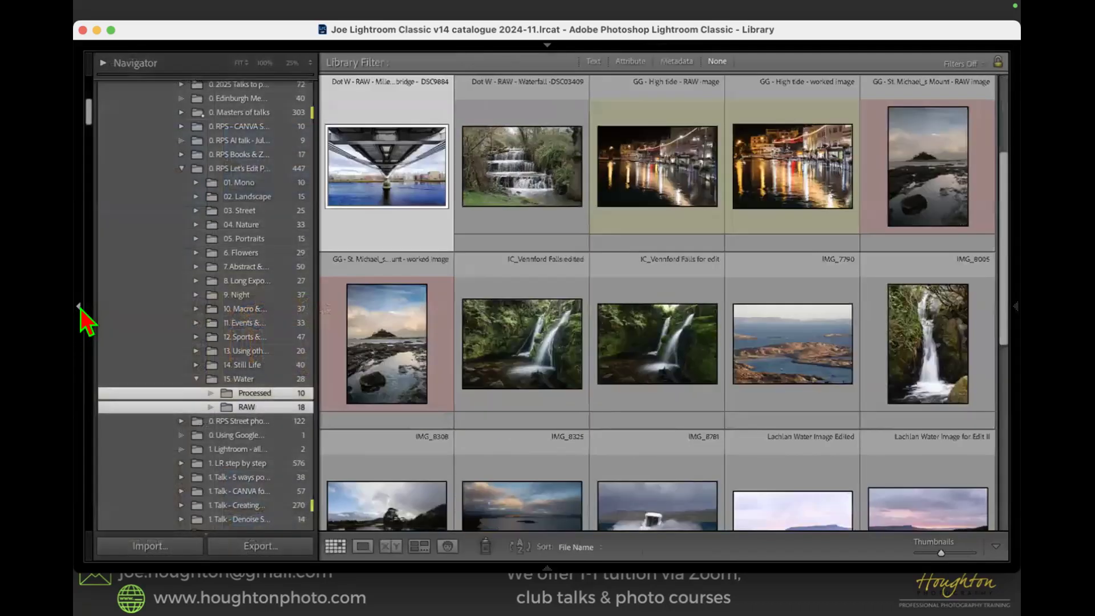
{"action": "left_click", "coordinate": [243, 407]}
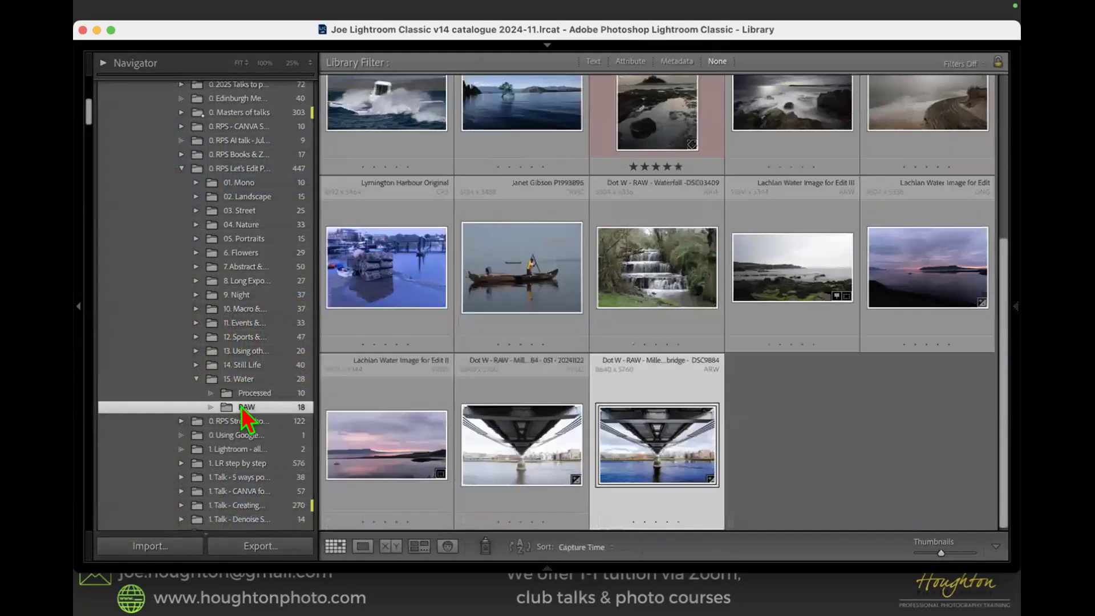
{"action": "scroll", "coordinate": [601, 322], "scroll_direction": "up", "scroll_amount": 3}
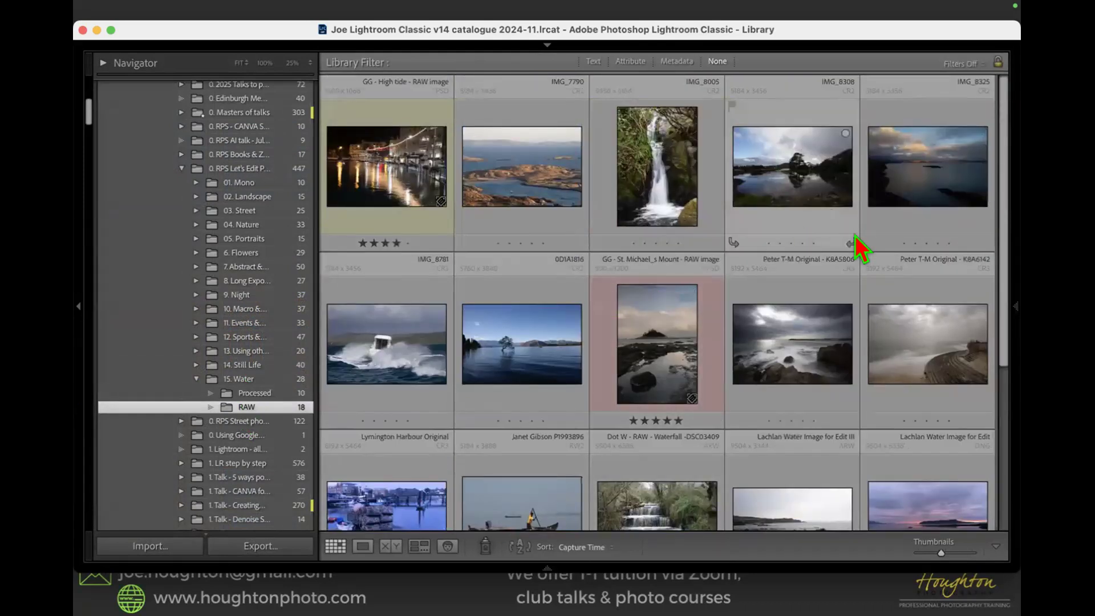
- Open the K8A5806 rocky seascape in full view and cycle its info overlay to check dimensions, exposure settings and lens
{"action": "double_click", "coordinate": [791, 336]}
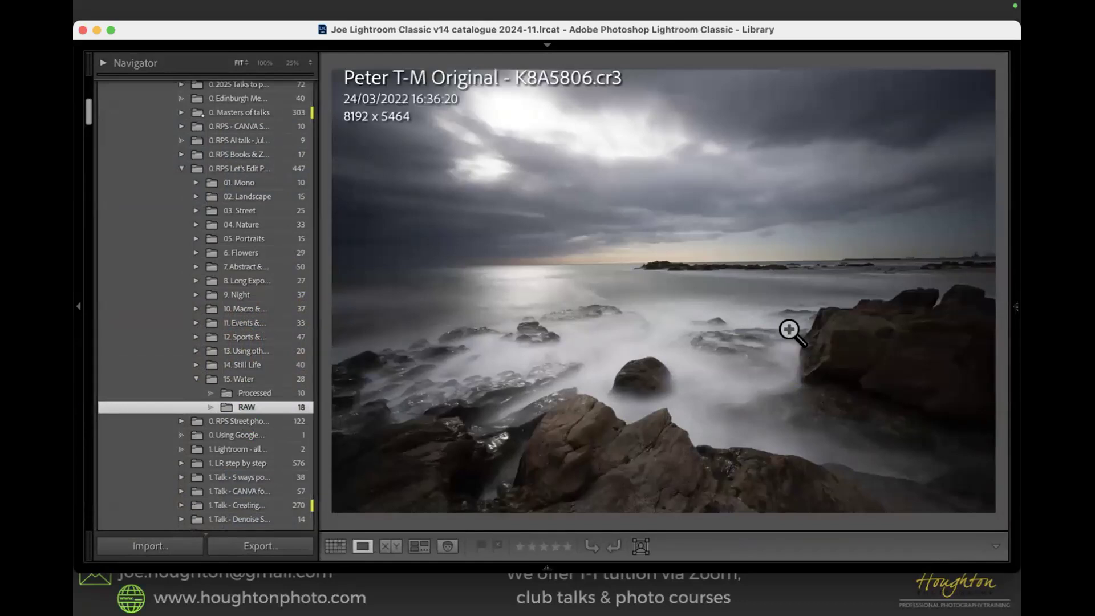
{"action": "key", "text": "i"}
{"action": "key", "text": "i"}
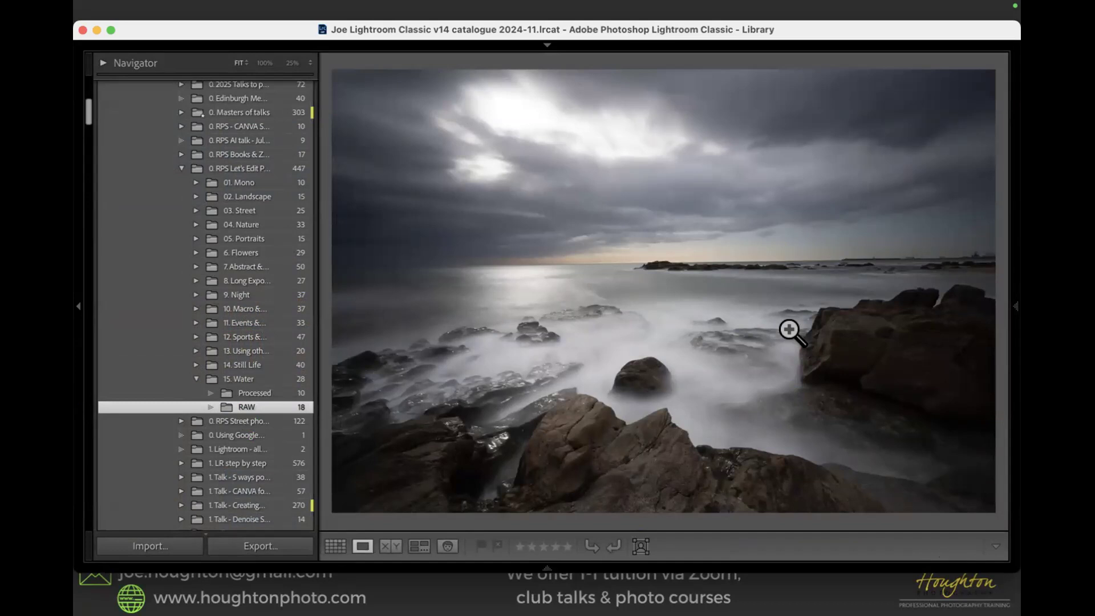
{"action": "key", "text": "i"}
{"action": "key", "text": "i"}
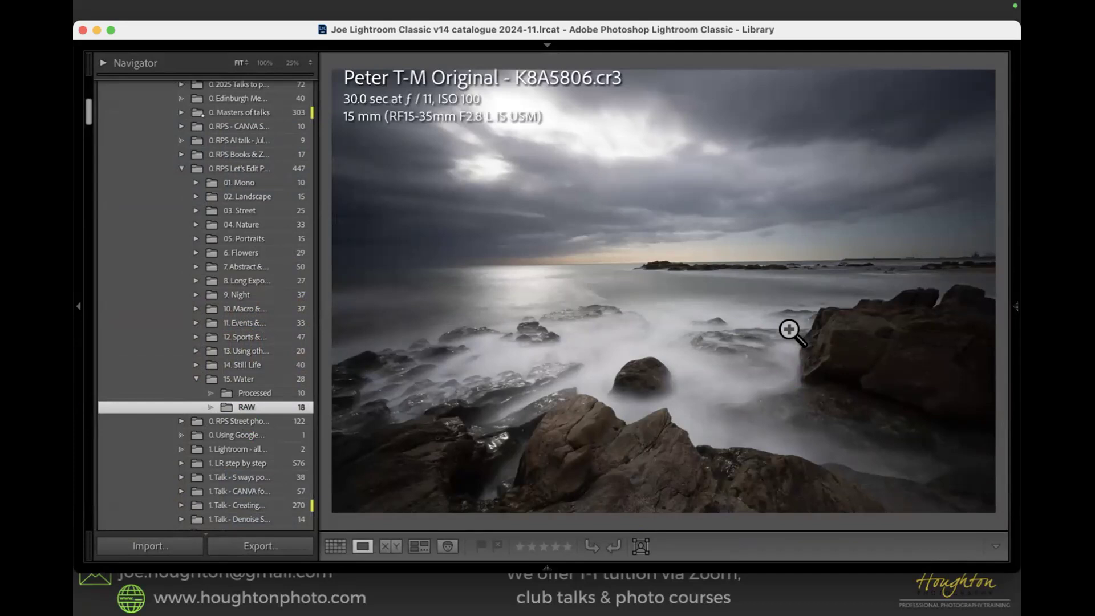
{"action": "key", "text": "i"}
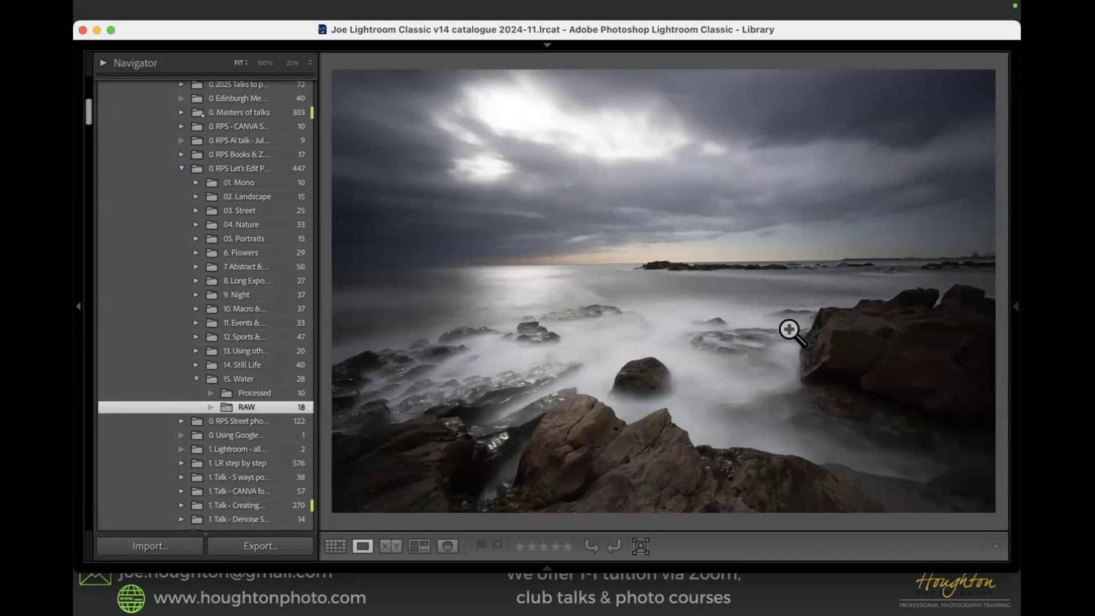
- Bring the rocky seascape into Develop, collapse the Color Mixer and reveal the Basic adjustments
{"action": "key", "text": "d"}
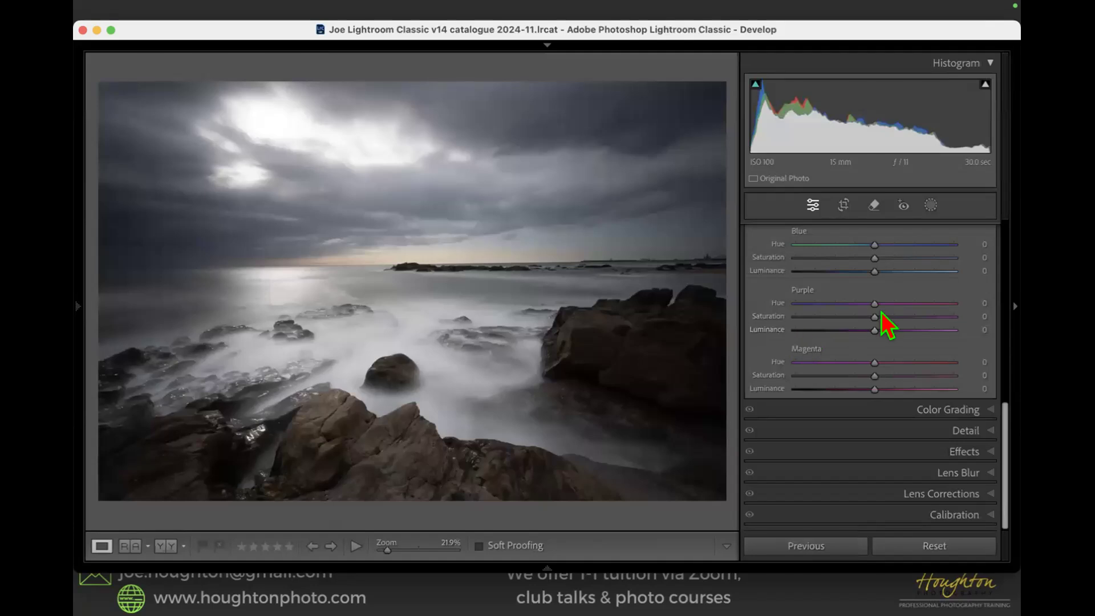
{"action": "scroll", "coordinate": [885, 320], "scroll_direction": "up", "scroll_amount": 10}
{"action": "left_click", "coordinate": [995, 297]}
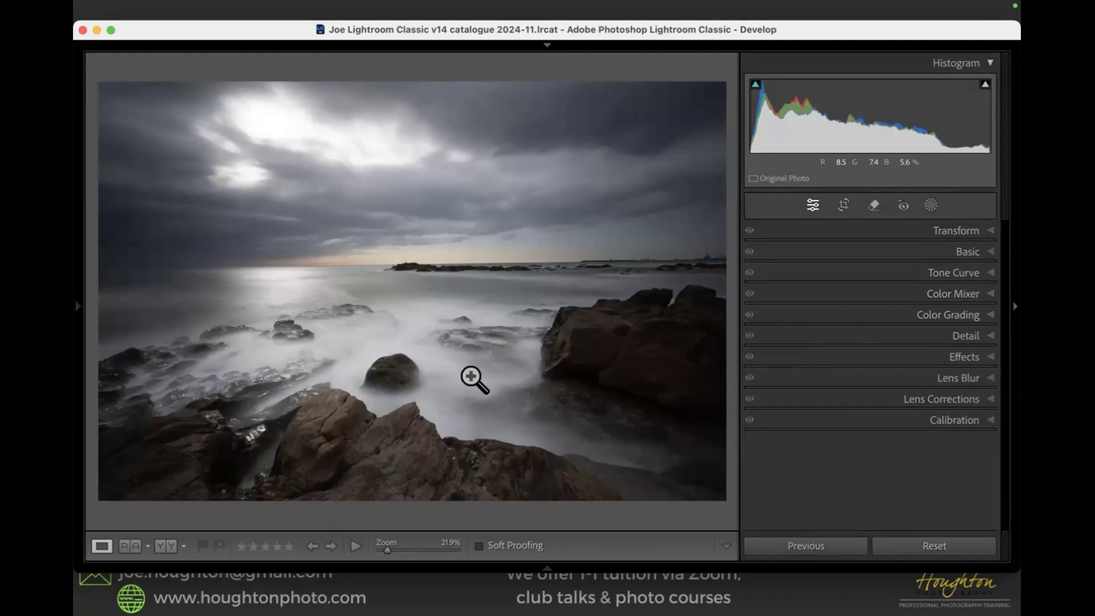
{"action": "left_click", "coordinate": [989, 253]}
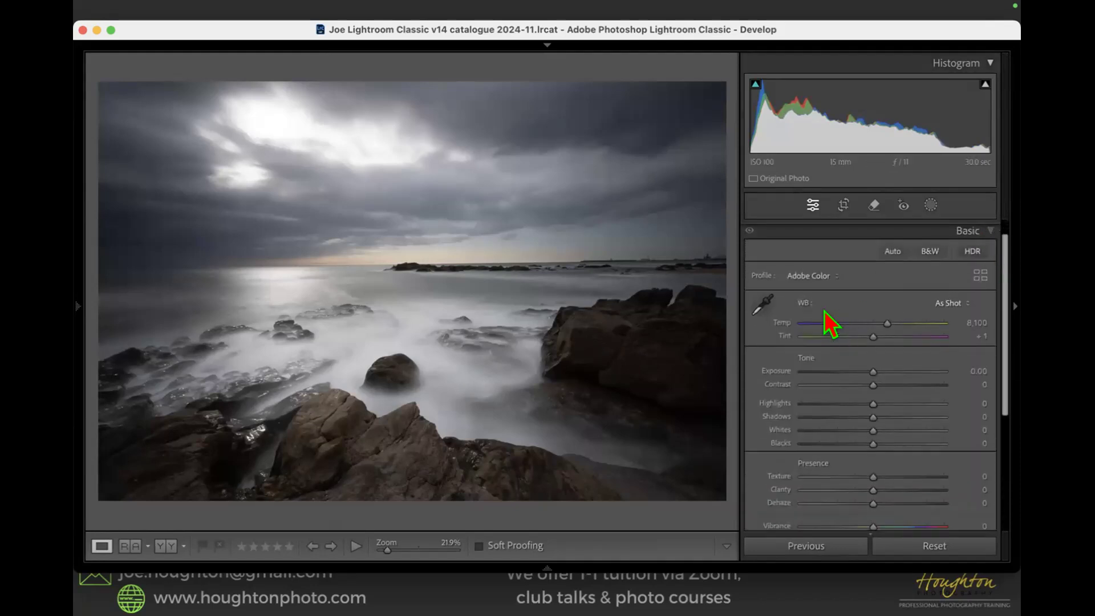
- Apply the Adaptive Color profile to the seascape, comparing it with Adobe Color before closing the profile browser
{"action": "left_click", "coordinate": [981, 275]}
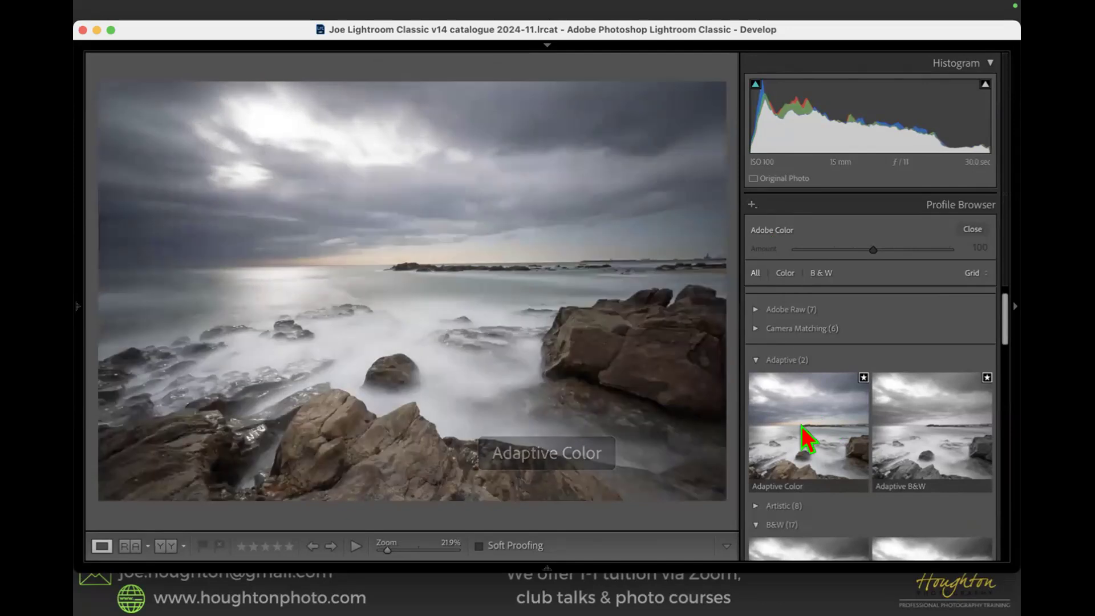
{"action": "left_click", "coordinate": [802, 426]}
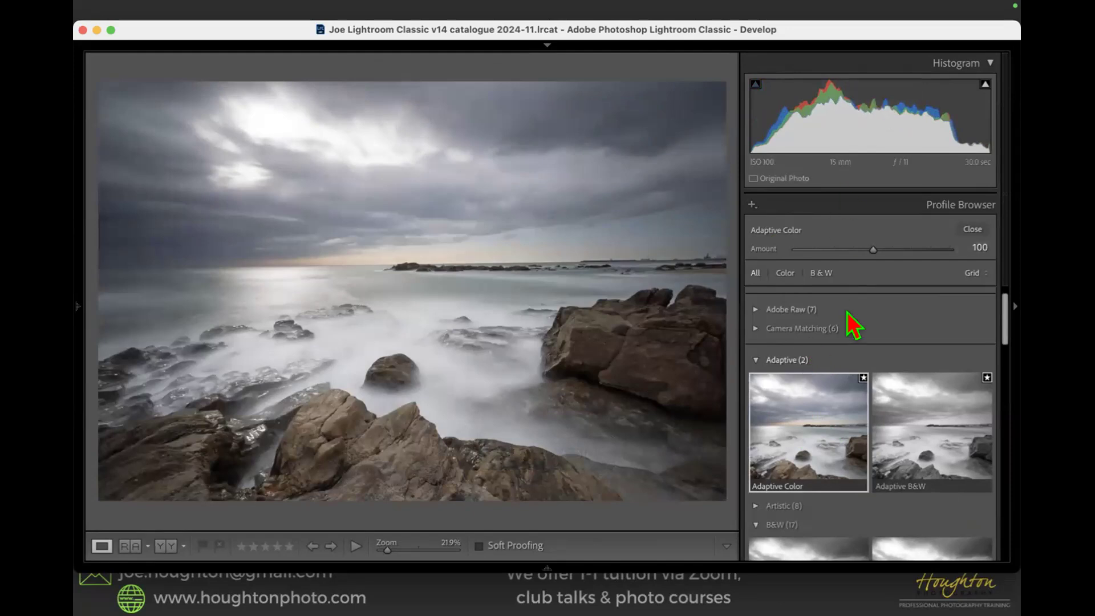
{"action": "key", "text": "super+z"}
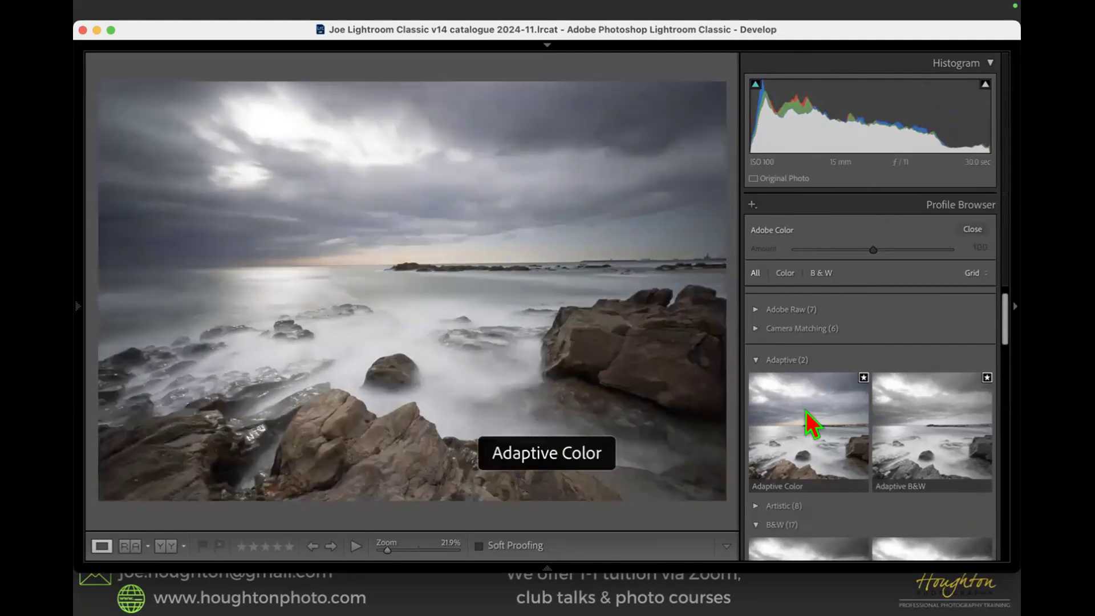
{"action": "left_click", "coordinate": [806, 423]}
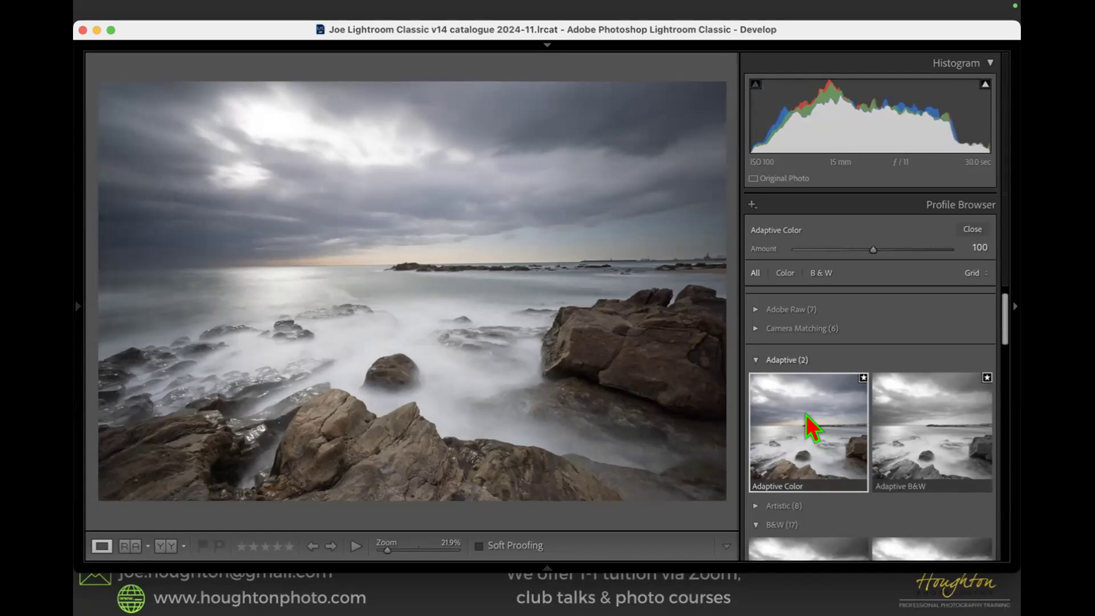
{"action": "left_click", "coordinate": [973, 229]}
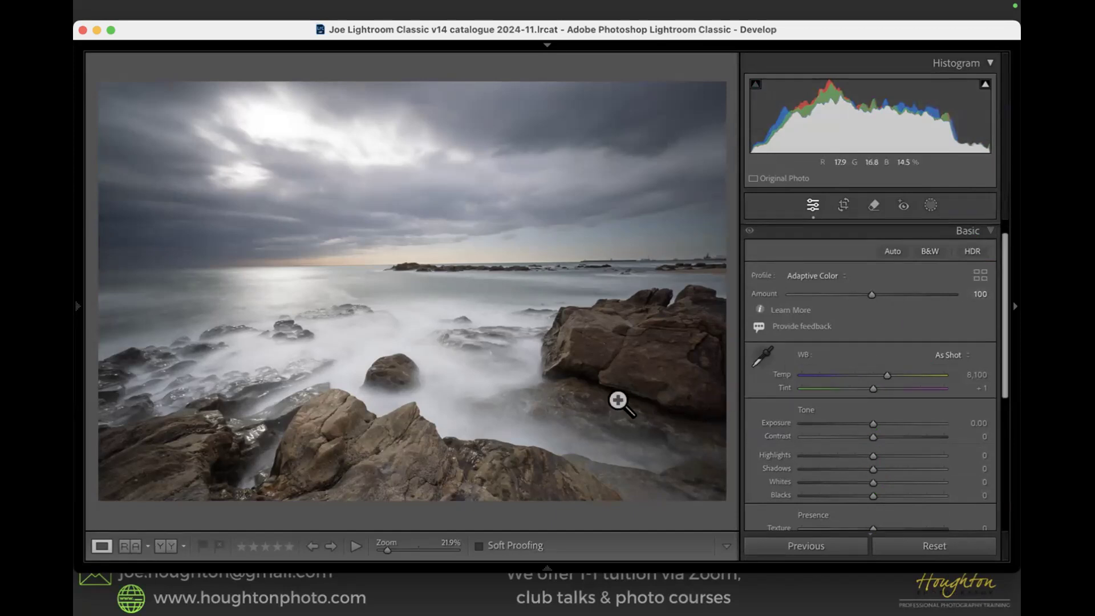
- Create a wide radial gradient mask centred on the misty water around the small rock, with Feather at 100
{"action": "scroll", "coordinate": [892, 379], "scroll_direction": "down", "scroll_amount": 3}
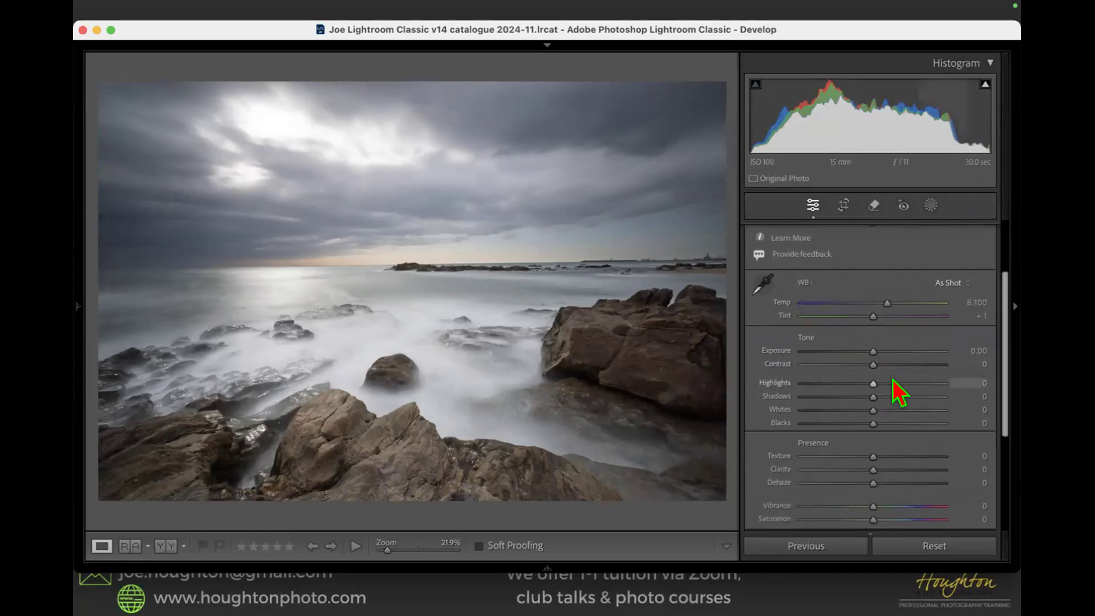
{"action": "scroll", "coordinate": [893, 381], "scroll_direction": "up", "scroll_amount": 1}
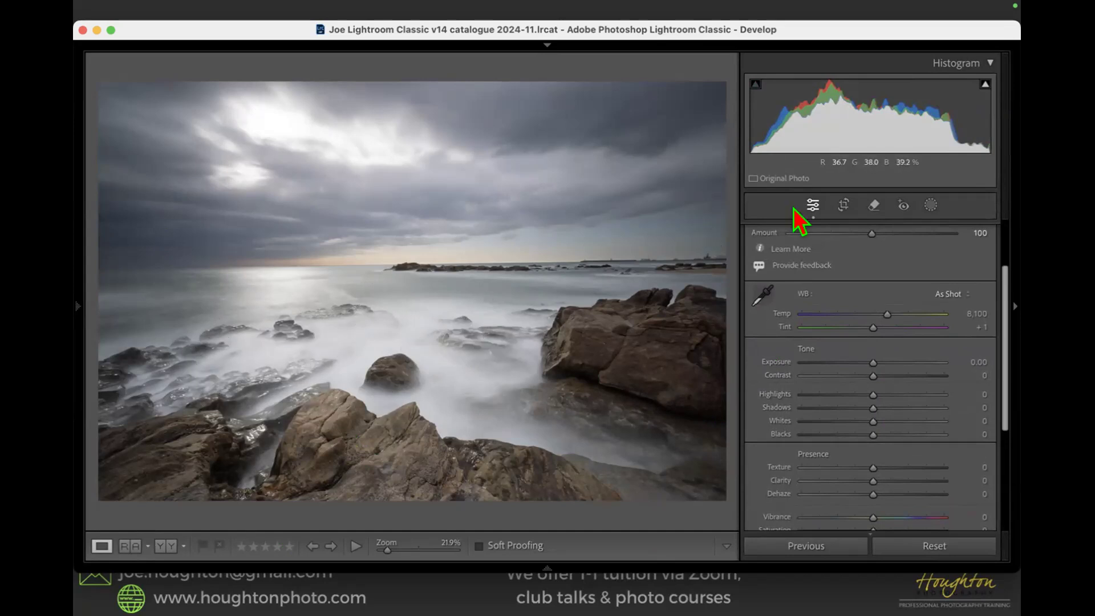
{"action": "left_click", "coordinate": [929, 207]}
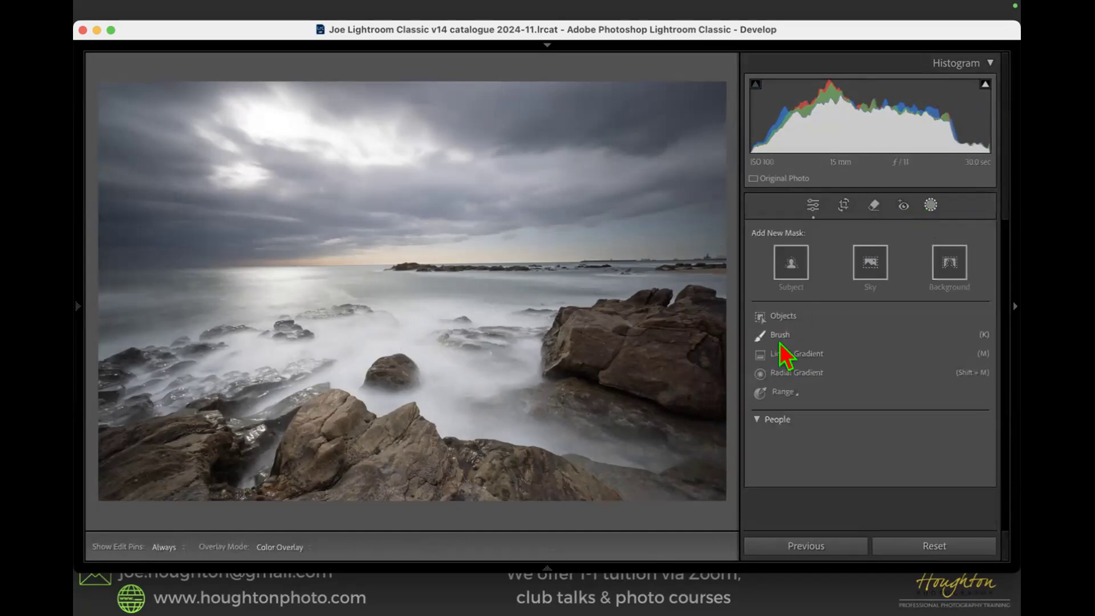
{"action": "left_click", "coordinate": [775, 376]}
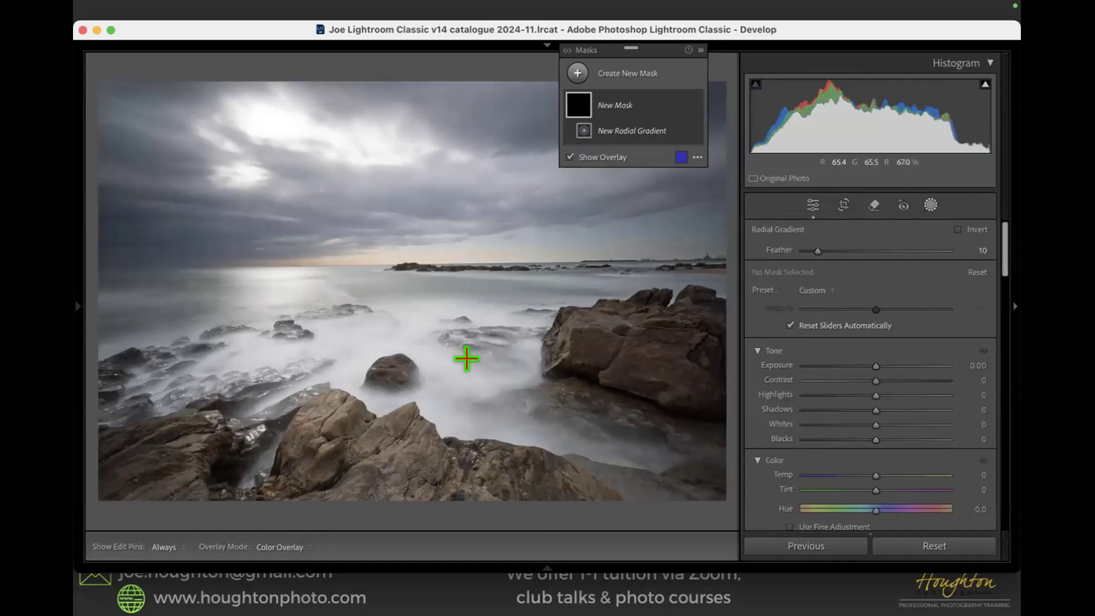
{"action": "left_click_drag", "start_coordinate": [397, 346], "coordinate": [640, 472]}
{"action": "left_click_drag", "start_coordinate": [403, 460], "coordinate": [402, 481]}
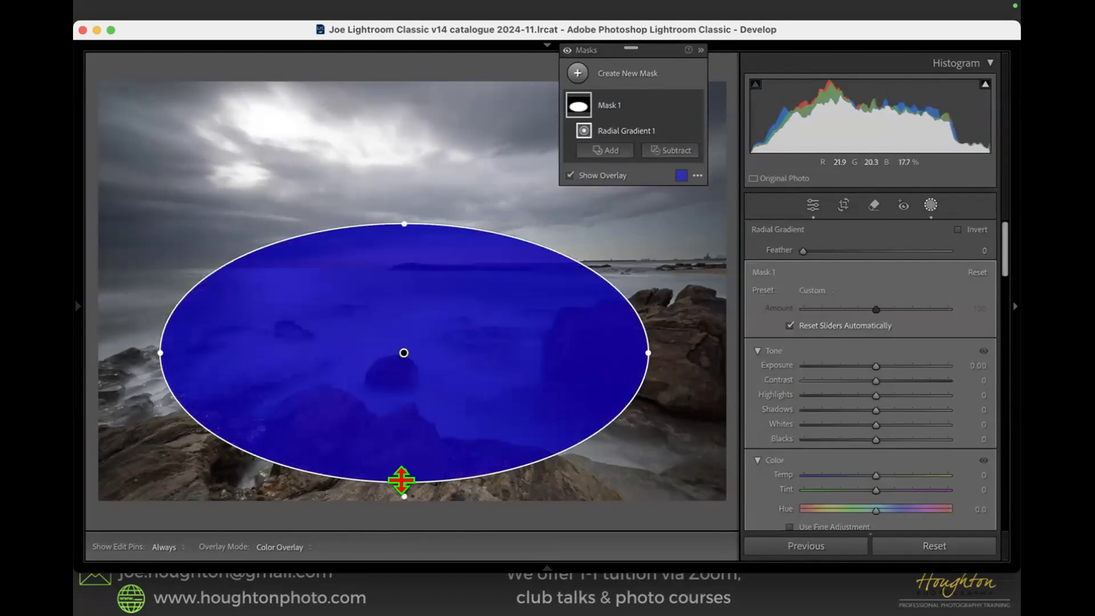
{"action": "key", "text": "h"}
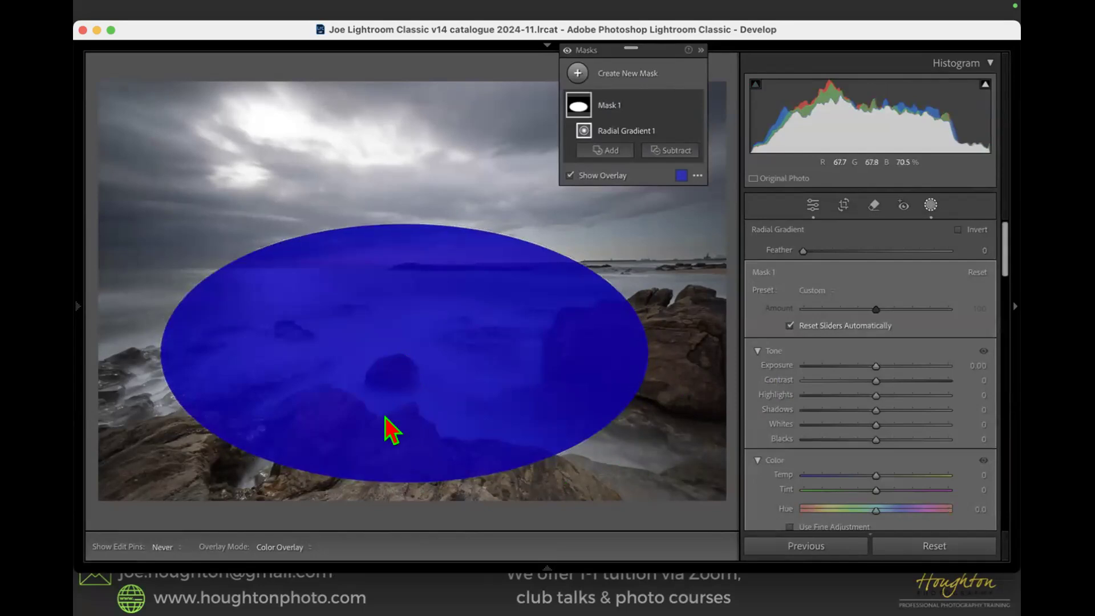
{"action": "left_click_drag", "start_coordinate": [801, 254], "coordinate": [978, 269]}
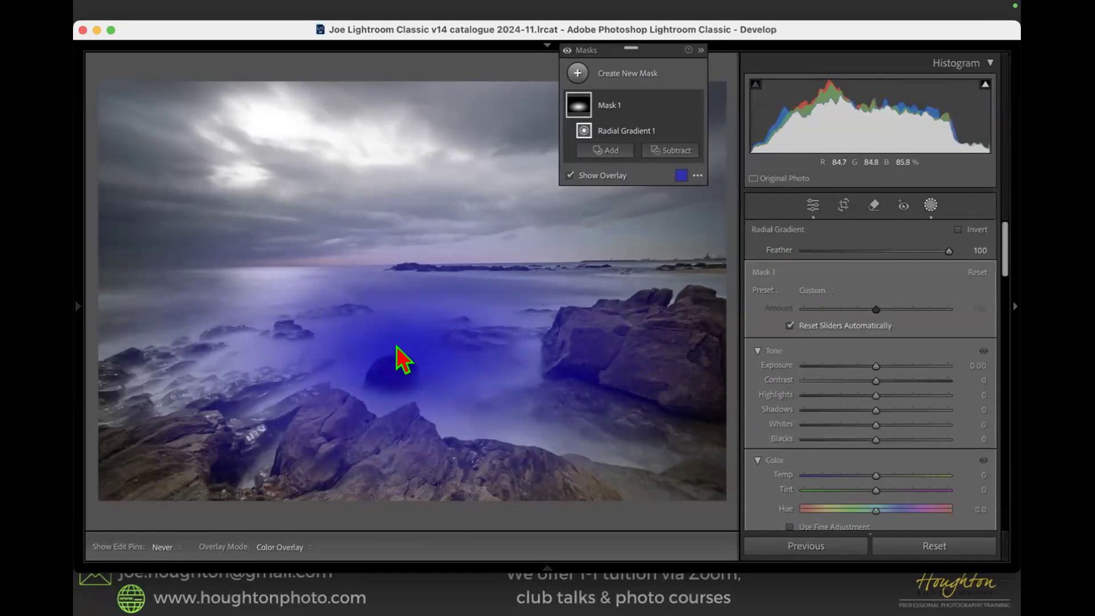
- Widen the radial gradient to nearly the full width of the photo and reduce its Feather to 57
{"action": "key", "text": "h"}
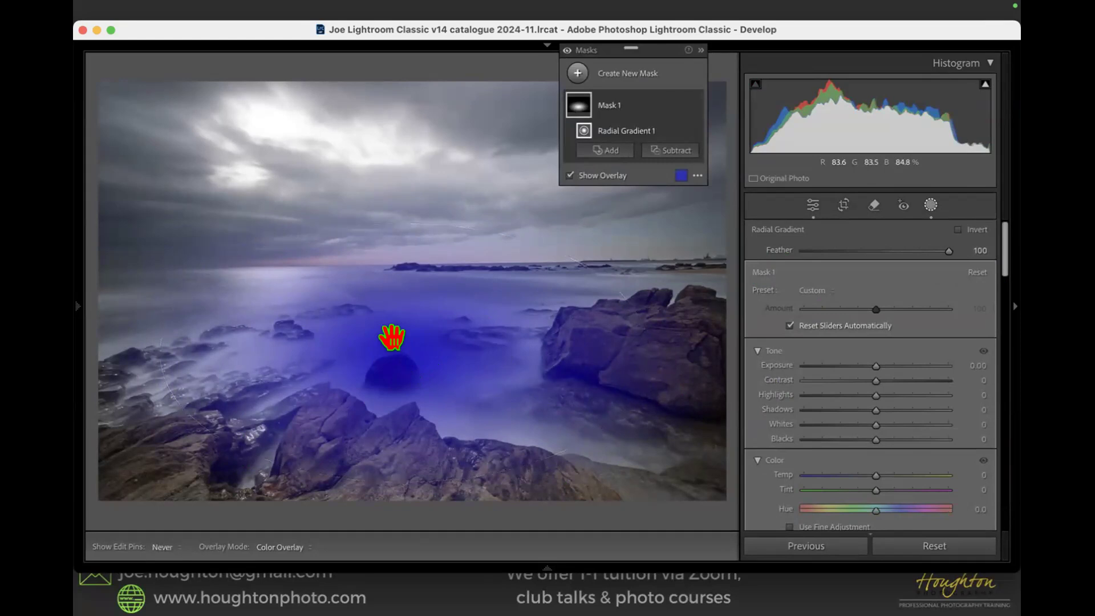
{"action": "left_click_drag", "start_coordinate": [151, 350], "coordinate": [92, 354]}
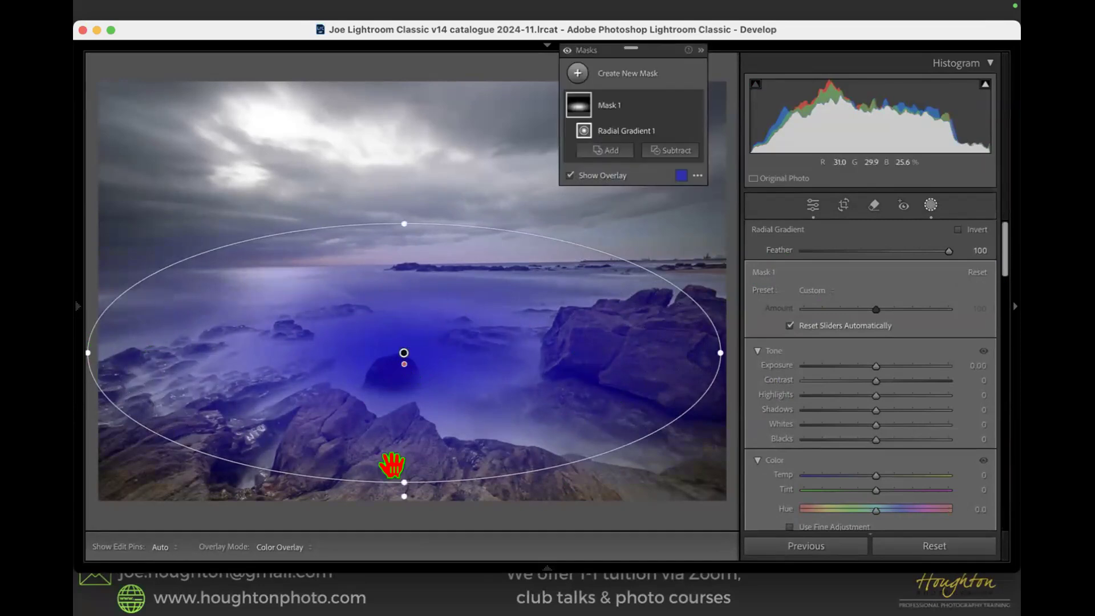
{"action": "mouse_move", "coordinate": [403, 227]}
{"action": "left_mouse_down"}
{"action": "mouse_move", "coordinate": [399, 239]}
{"action": "mouse_move", "coordinate": [404, 231]}
{"action": "left_mouse_up"}
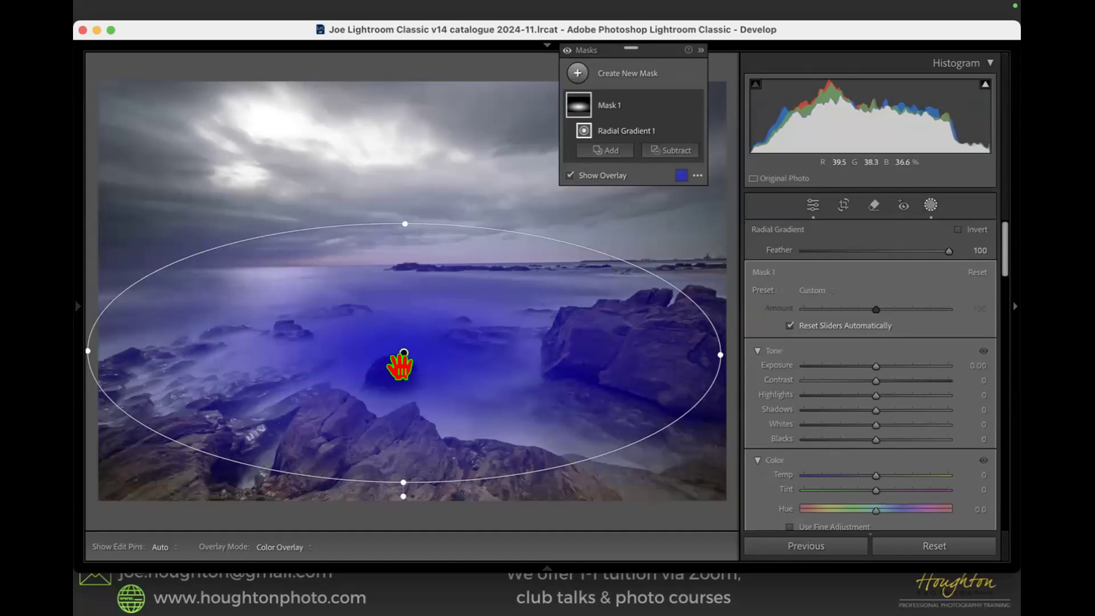
{"action": "left_click_drag", "start_coordinate": [394, 362], "coordinate": [399, 416]}
- Exaggerate the radial mask's Exposure to 3.73 to judge its reach, and bring it back to 0.01
{"action": "left_click_drag", "start_coordinate": [874, 366], "coordinate": [946, 368]}
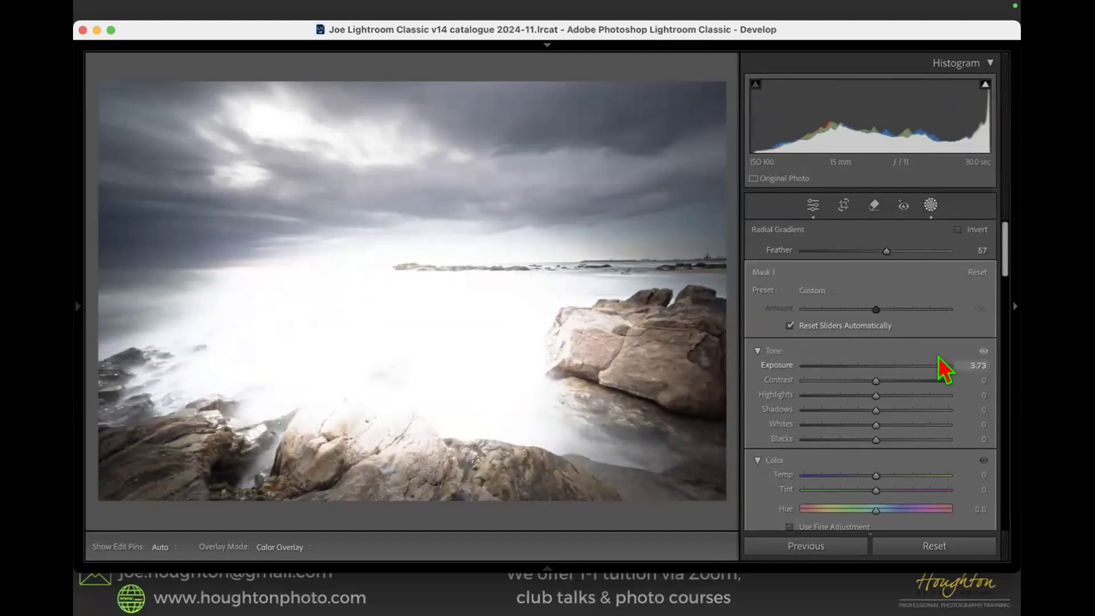
{"action": "left_click_drag", "start_coordinate": [938, 359], "coordinate": [875, 382]}
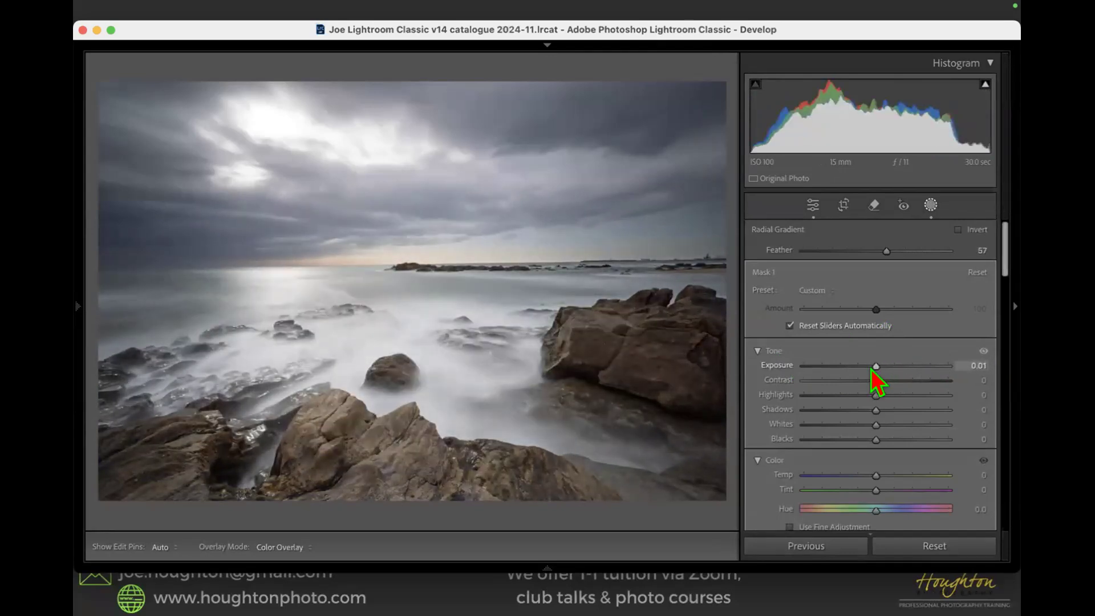
- Toggle the overlay to check the radial mask's coverage and subtract the sky from it
{"action": "key", "text": "o"}
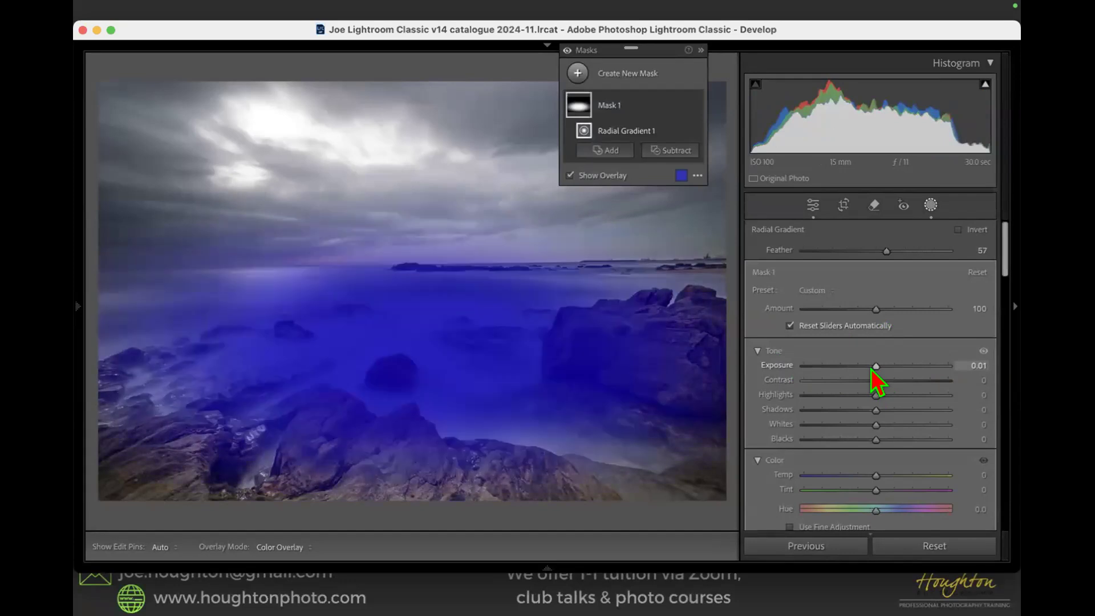
{"action": "key", "text": "o"}
{"action": "key", "text": "o"}
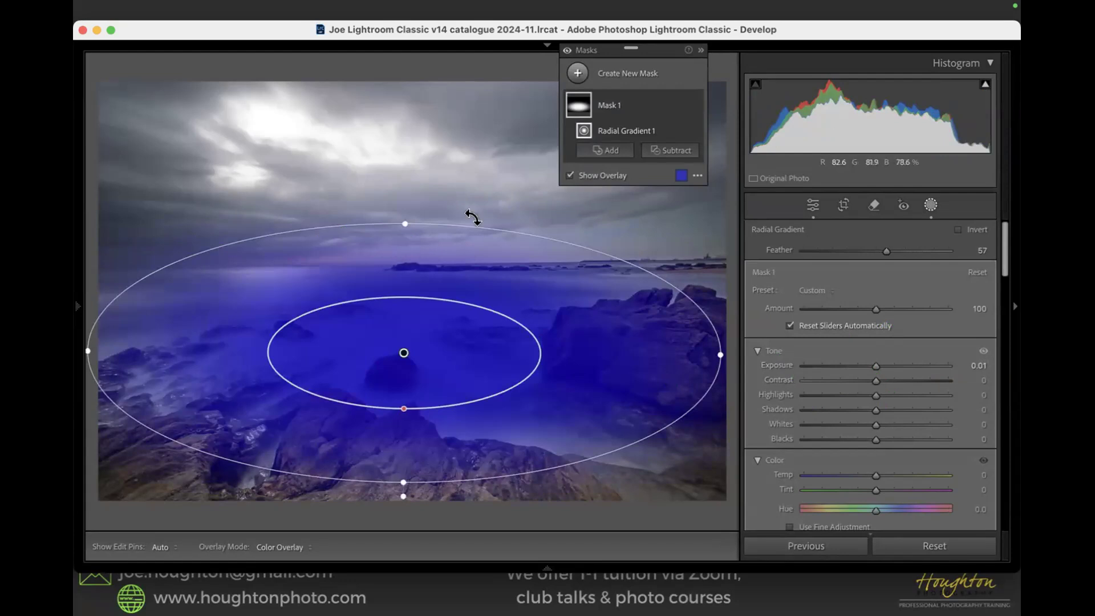
{"action": "left_click", "coordinate": [668, 150]}
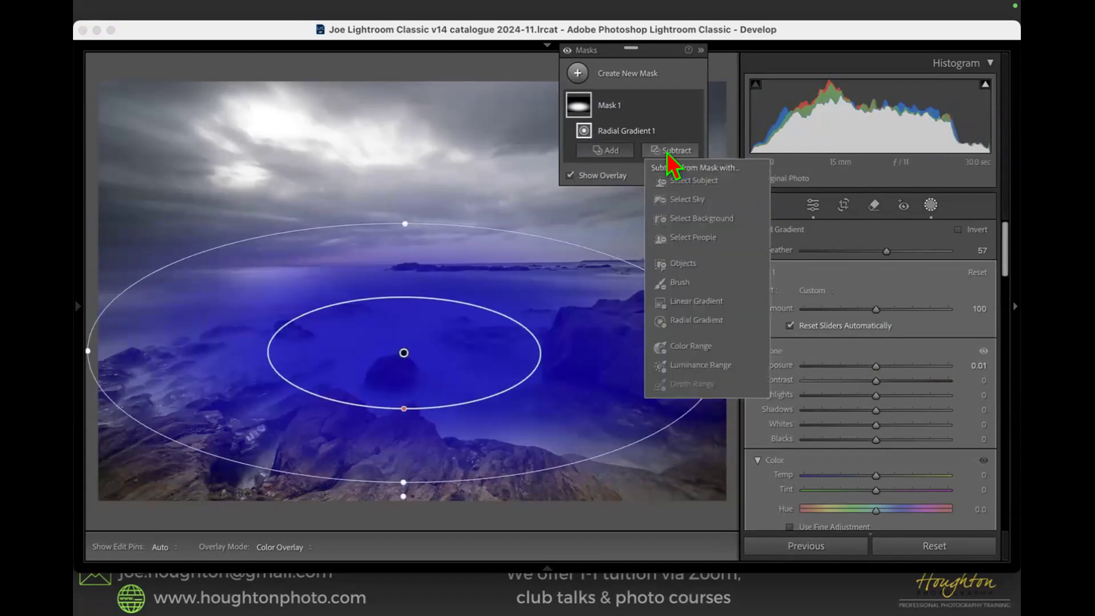
{"action": "left_click", "coordinate": [688, 200]}
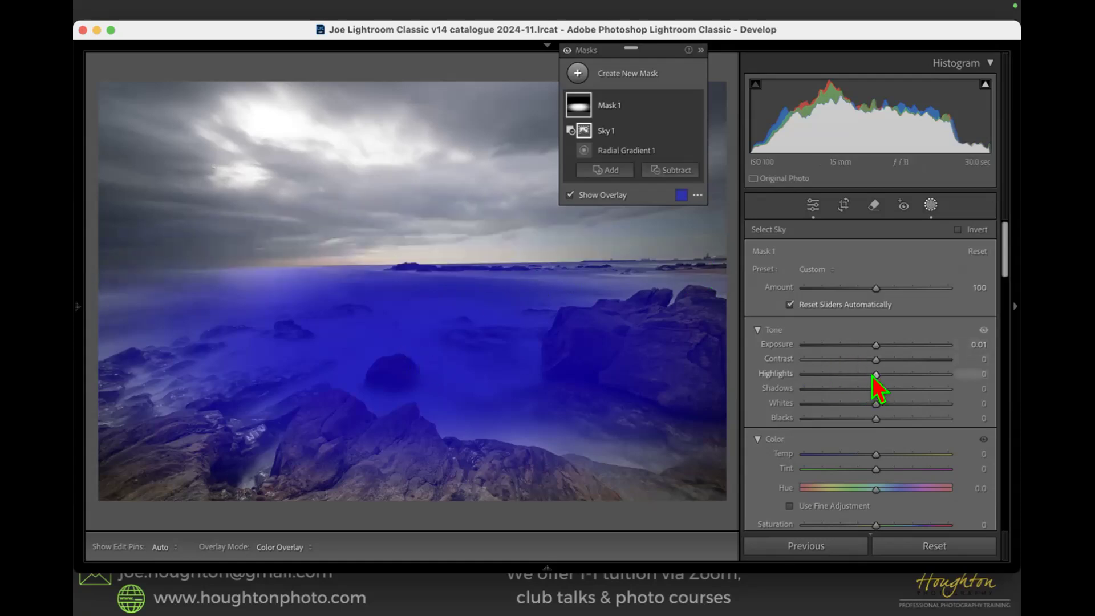
- Hide the mask overlay and set the water mask's Highlights to -65 and Whites to 25
{"action": "left_click_drag", "start_coordinate": [873, 377], "coordinate": [817, 378]}
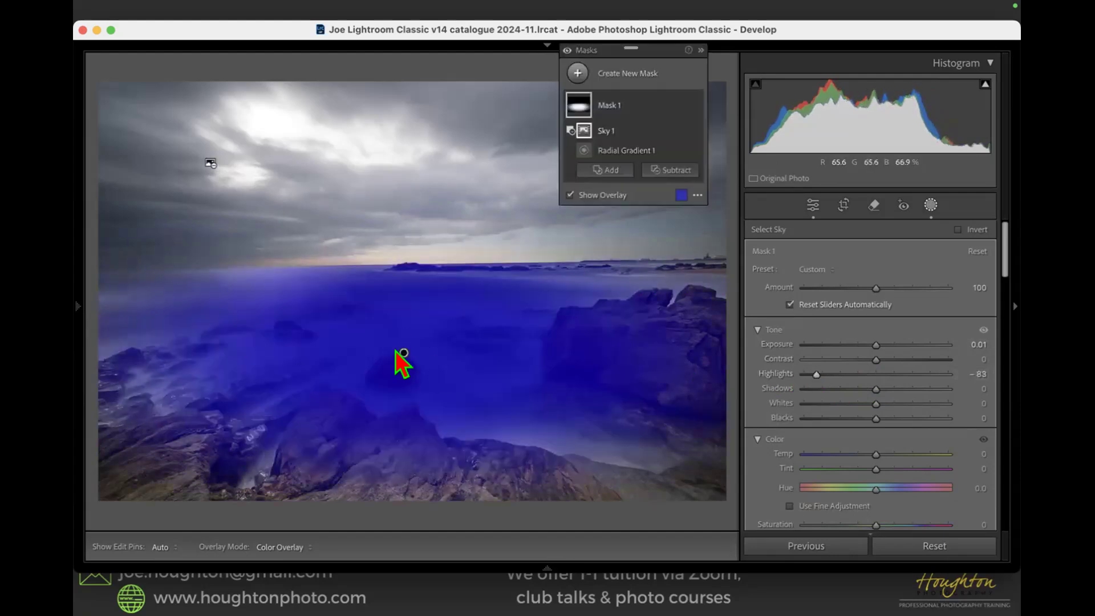
{"action": "key", "text": "o"}
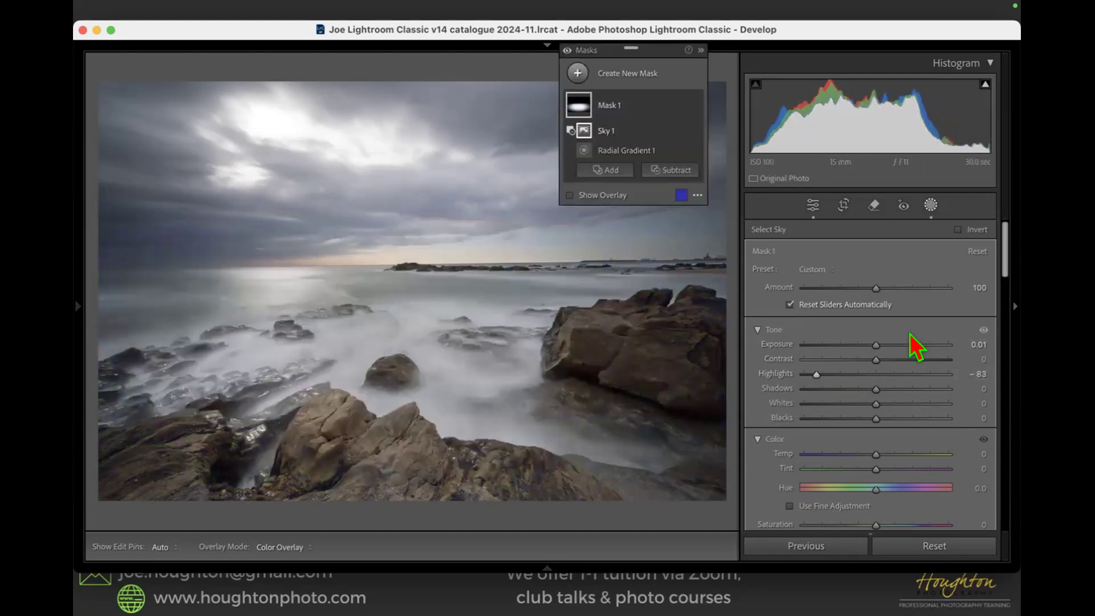
{"action": "mouse_move", "coordinate": [815, 376]}
{"action": "left_mouse_down"}
{"action": "mouse_move", "coordinate": [870, 376]}
{"action": "mouse_move", "coordinate": [827, 377]}
{"action": "left_mouse_up"}
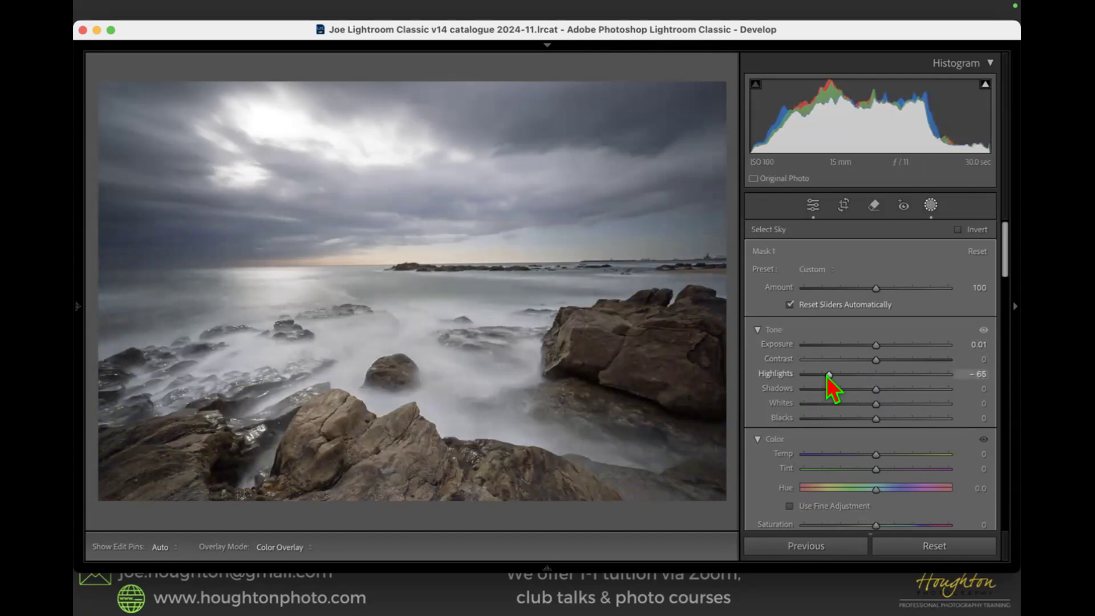
{"action": "left_click_drag", "start_coordinate": [875, 404], "coordinate": [893, 406]}
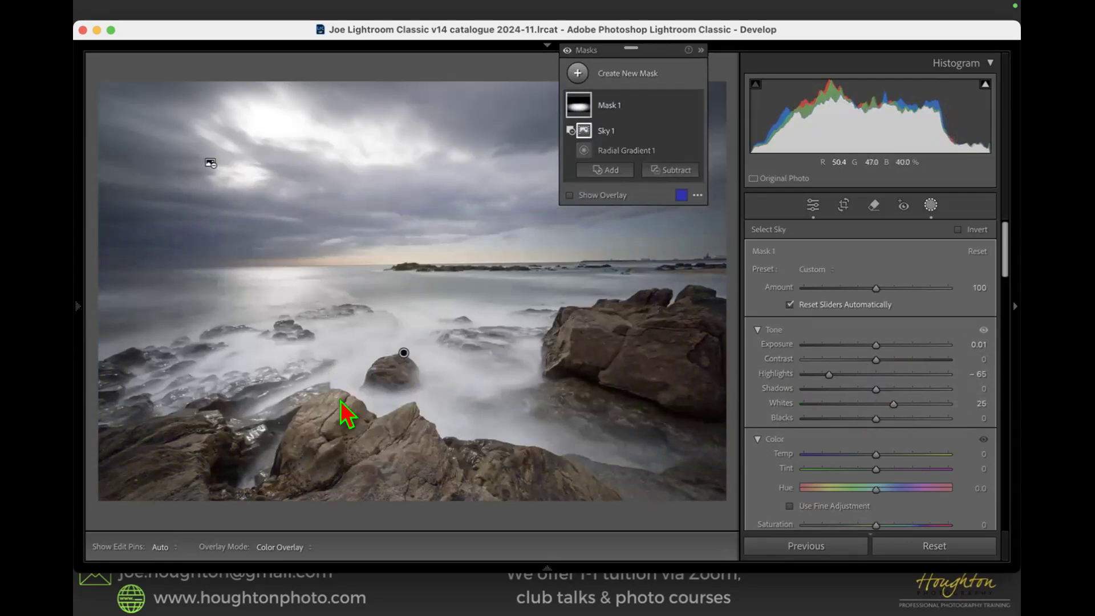
- Set the water mask's Dehaze to 49, Texture to 7 and Clarity to -1
{"action": "scroll", "coordinate": [861, 417], "scroll_direction": "down", "scroll_amount": 5}
{"action": "scroll", "coordinate": [860, 419], "scroll_direction": "down", "scroll_amount": 6}
{"action": "scroll", "coordinate": [860, 421], "scroll_direction": "down", "scroll_amount": 4}
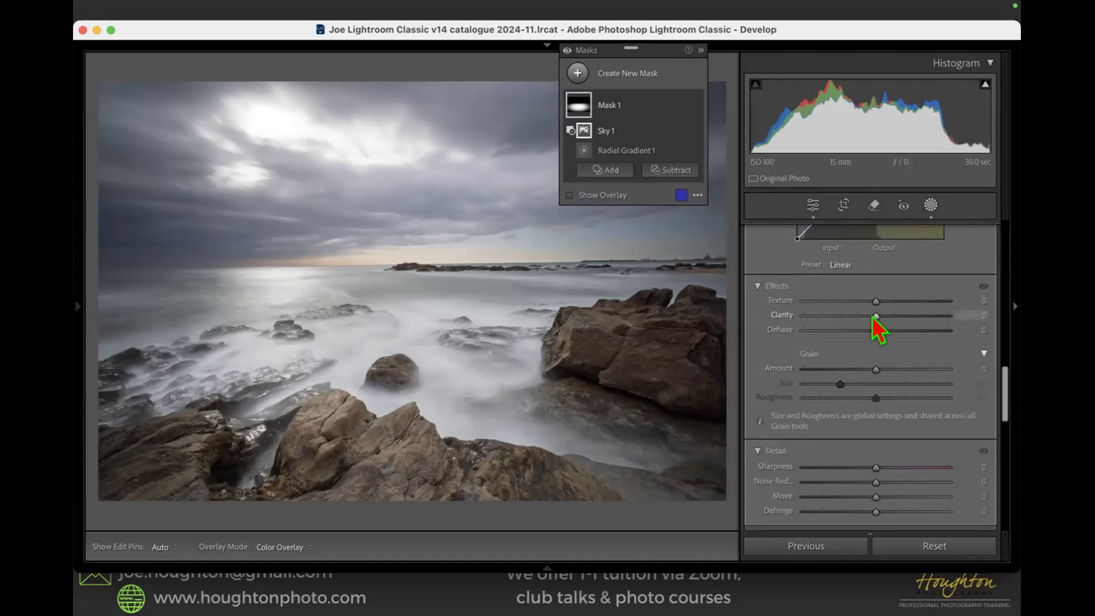
{"action": "left_click_drag", "start_coordinate": [871, 333], "coordinate": [910, 331]}
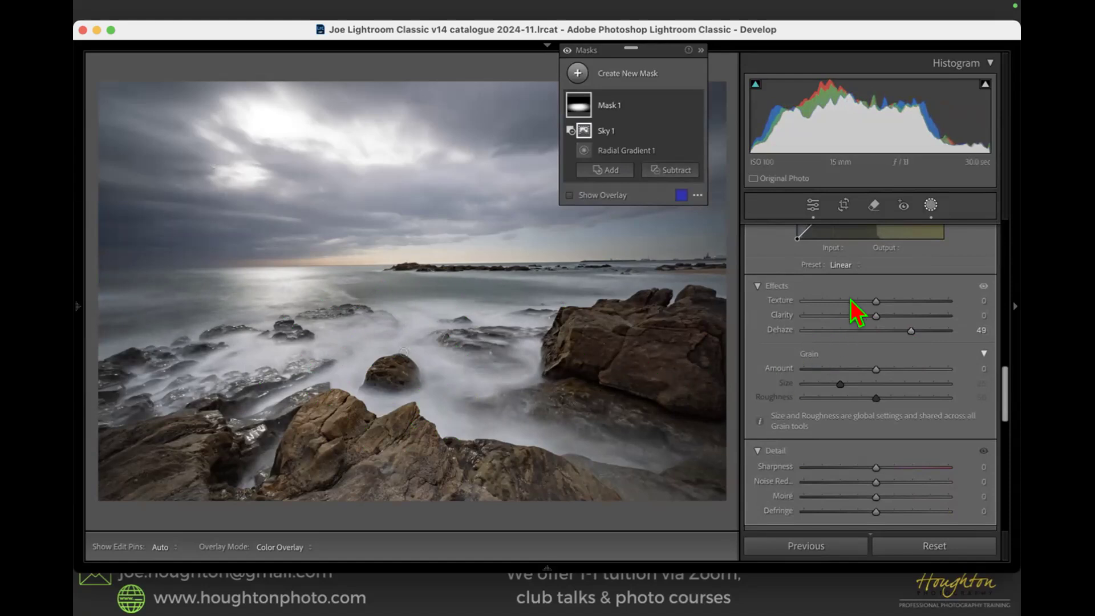
{"action": "mouse_move", "coordinate": [874, 315]}
{"action": "left_mouse_down"}
{"action": "mouse_move", "coordinate": [924, 319]}
{"action": "mouse_move", "coordinate": [871, 334]}
{"action": "mouse_move", "coordinate": [914, 325]}
{"action": "mouse_move", "coordinate": [871, 323]}
{"action": "mouse_move", "coordinate": [948, 310]}
{"action": "mouse_move", "coordinate": [854, 311]}
{"action": "mouse_move", "coordinate": [931, 303]}
{"action": "mouse_move", "coordinate": [858, 305]}
{"action": "mouse_move", "coordinate": [887, 308]}
{"action": "left_mouse_up"}
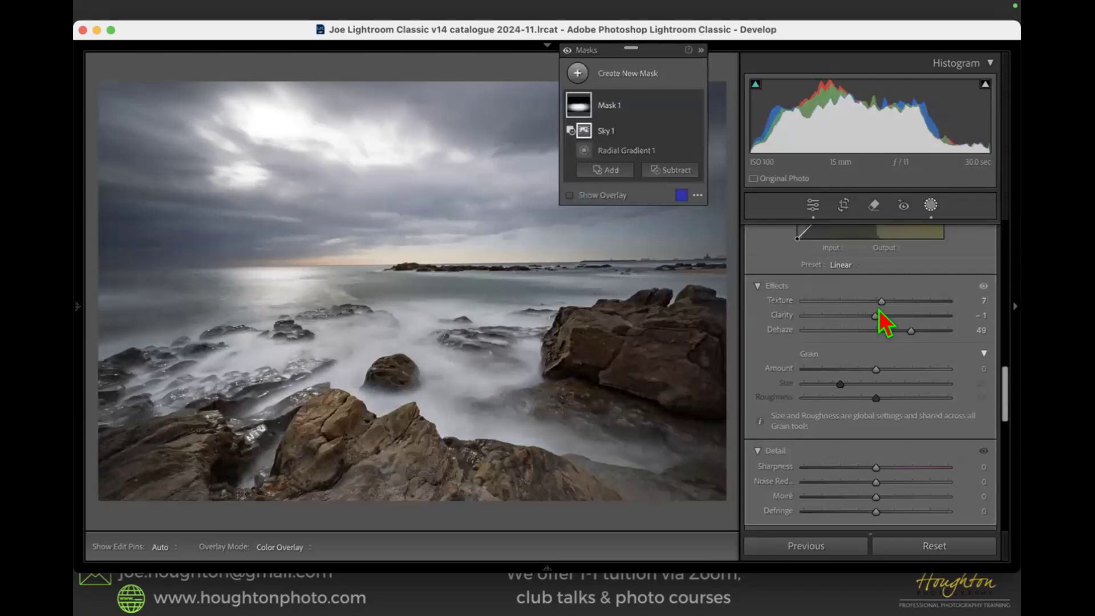
- Compare the seascape before and after the edits repeatedly, and check the water mask's coverage
{"action": "key", "text": "backslash"}
{"action": "key", "text": "backslash"}
{"action": "key", "text": "backslash"}
{"action": "key", "text": "backslash"}
{"action": "key", "text": "backslash"}
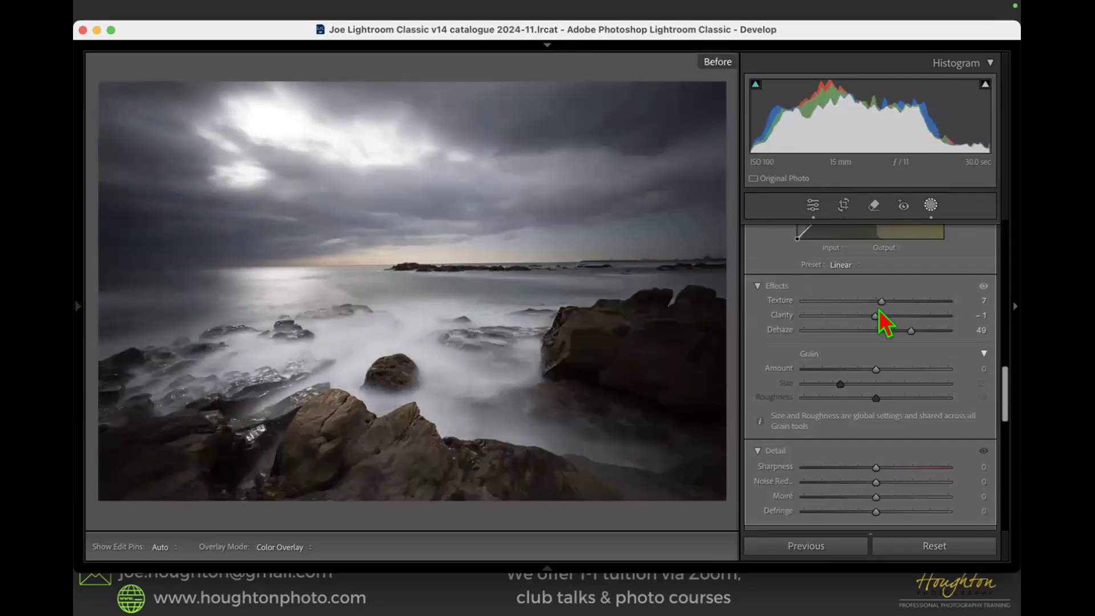
{"action": "key", "text": "backslash"}
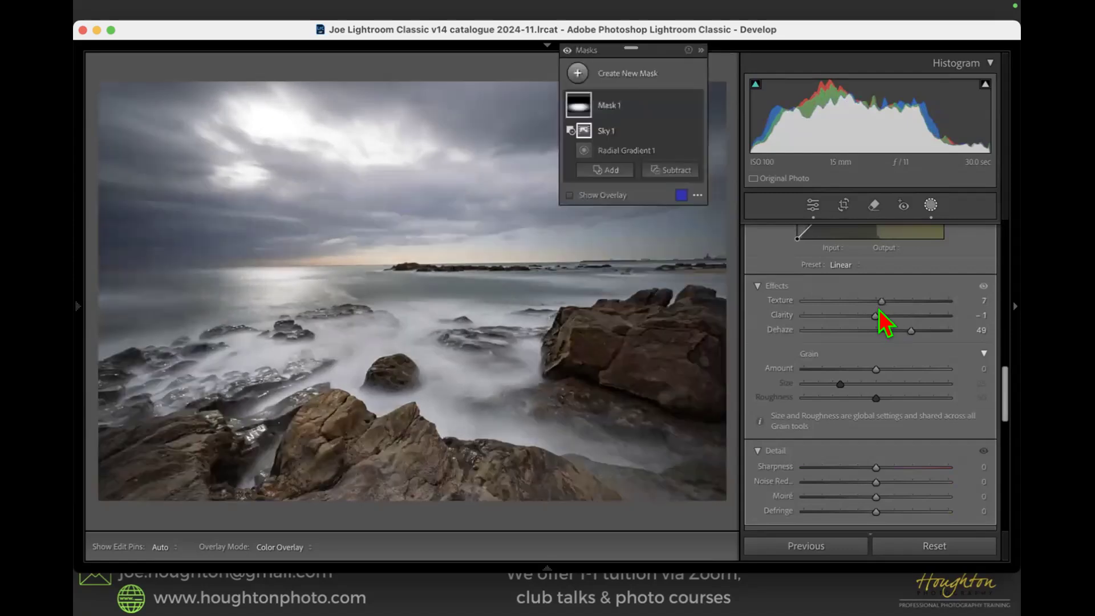
{"action": "key", "text": "backslash"}
{"action": "key", "text": "backslash"}
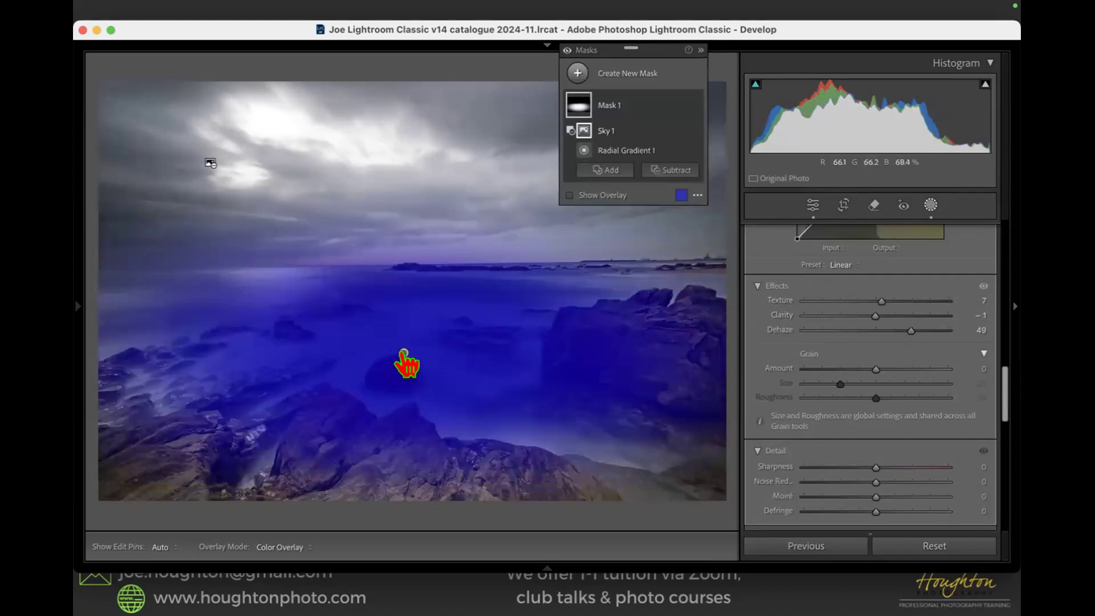
{"action": "key", "text": "backslash"}
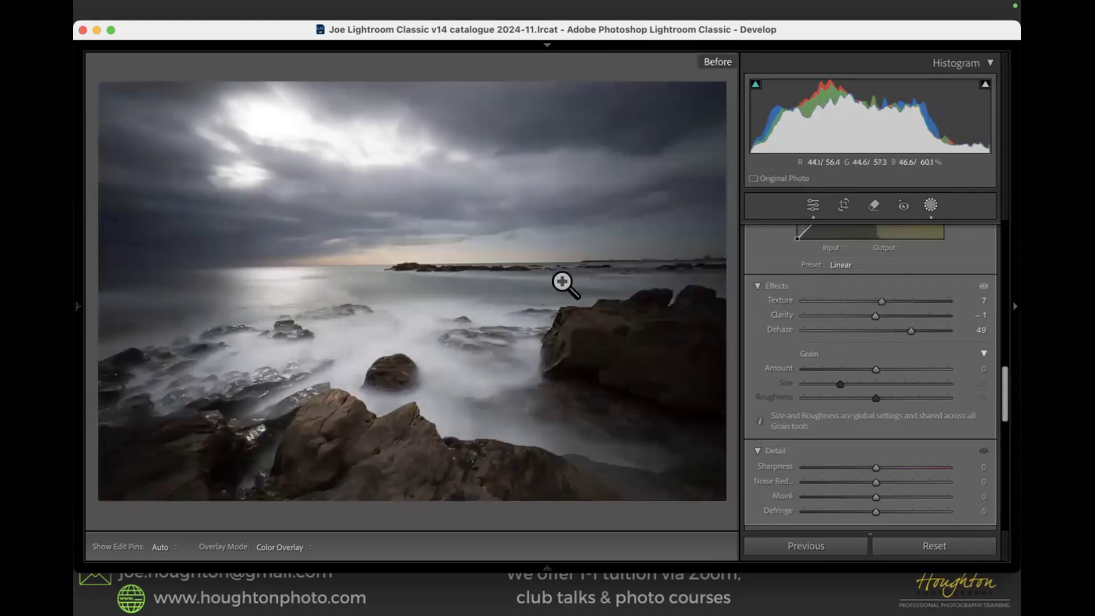
{"action": "key", "text": "backslash"}
{"action": "key", "text": "backslash"}
{"action": "key", "text": "backslash"}
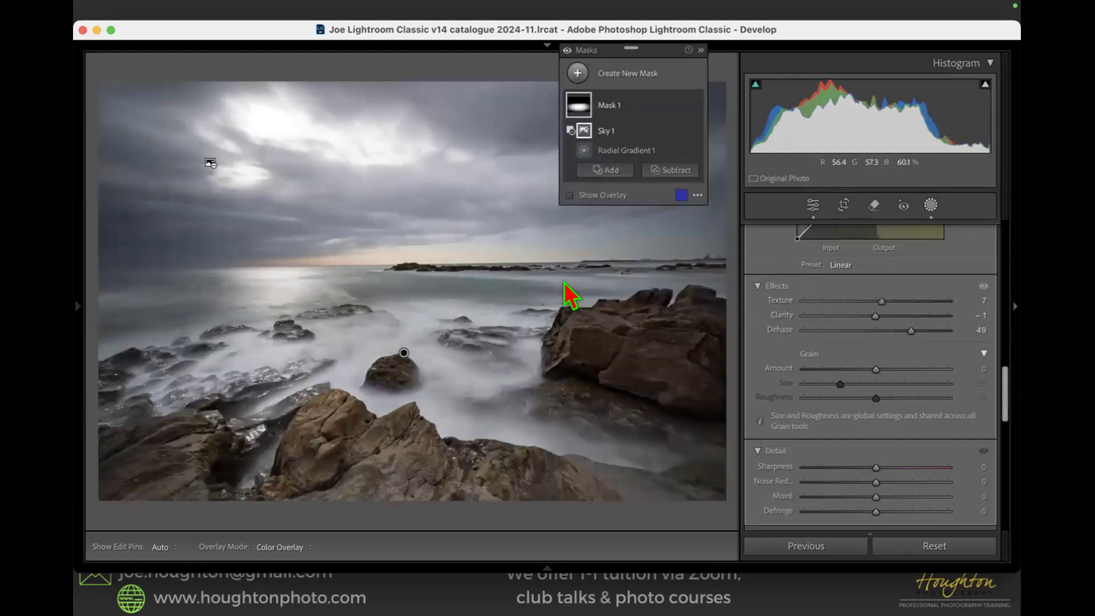
{"action": "key", "text": "backslash"}
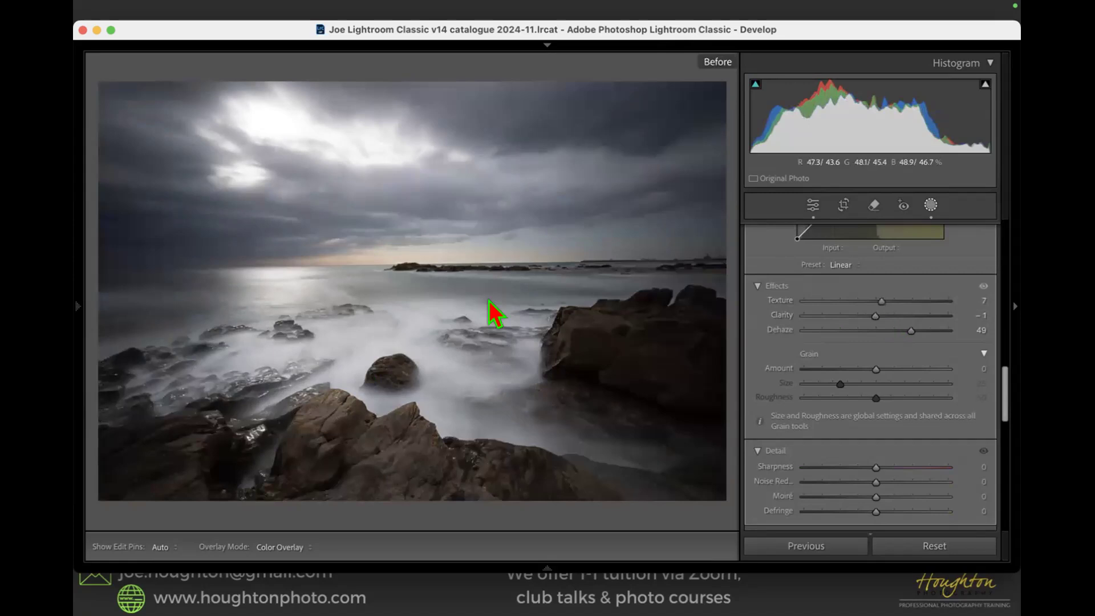
{"action": "key", "text": "backslash"}
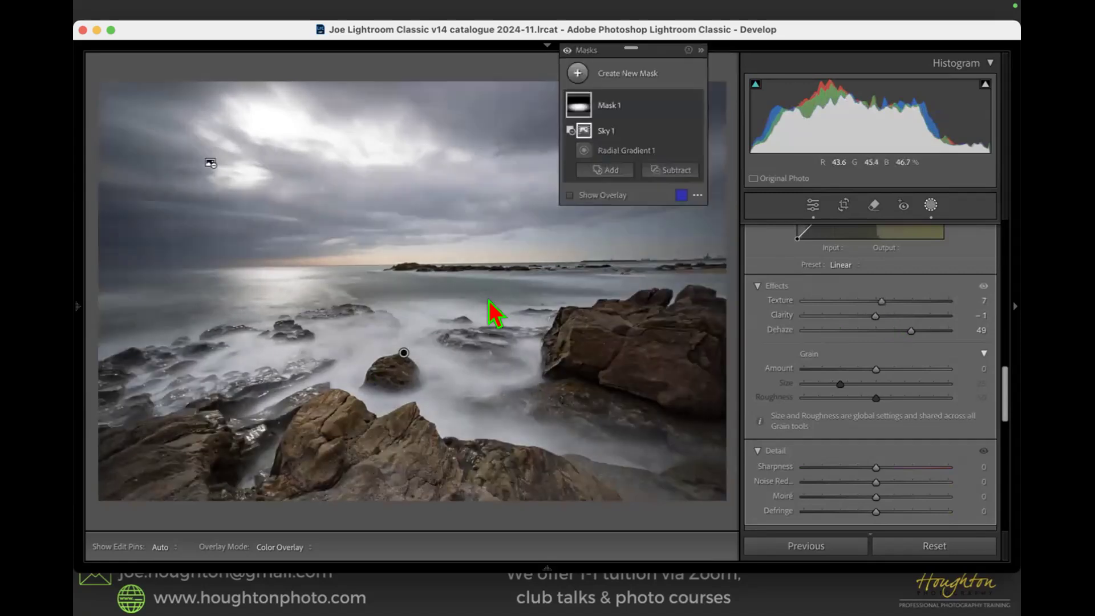
- Delete the radial gradient from the water mask, and restore it by returning to the Texture adjustment state in the history
{"action": "left_click", "coordinate": [404, 353]}
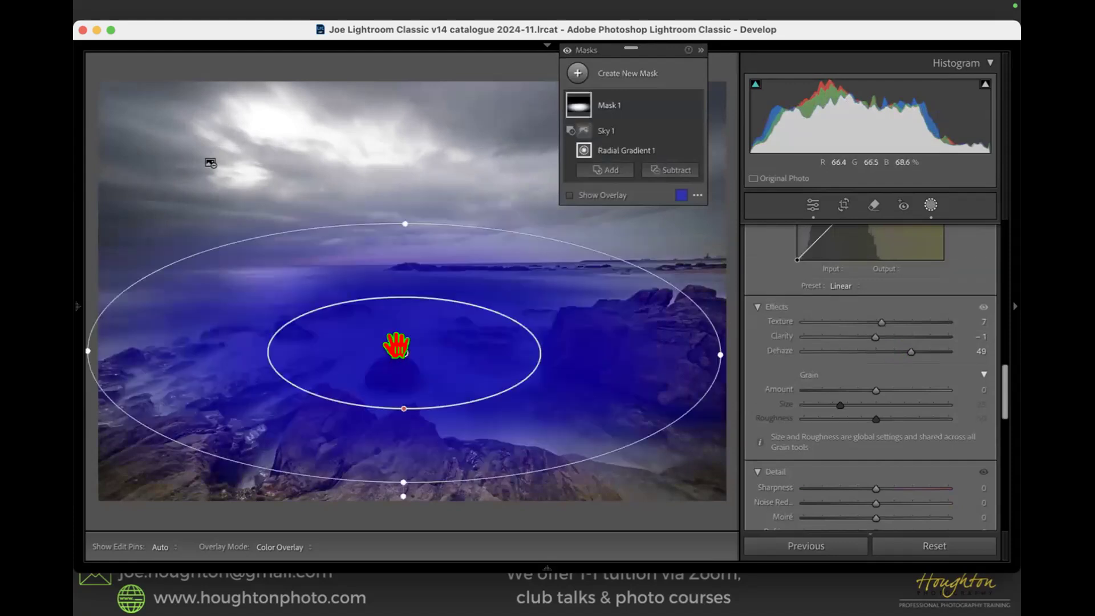
{"action": "key", "text": "Delete"}
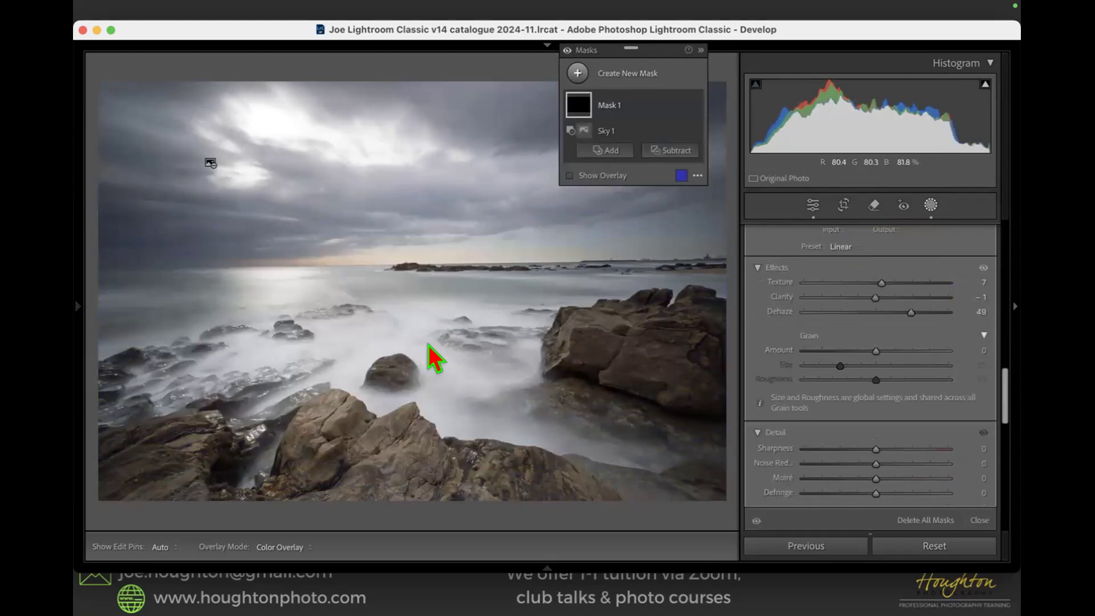
{"action": "left_click", "coordinate": [79, 307]}
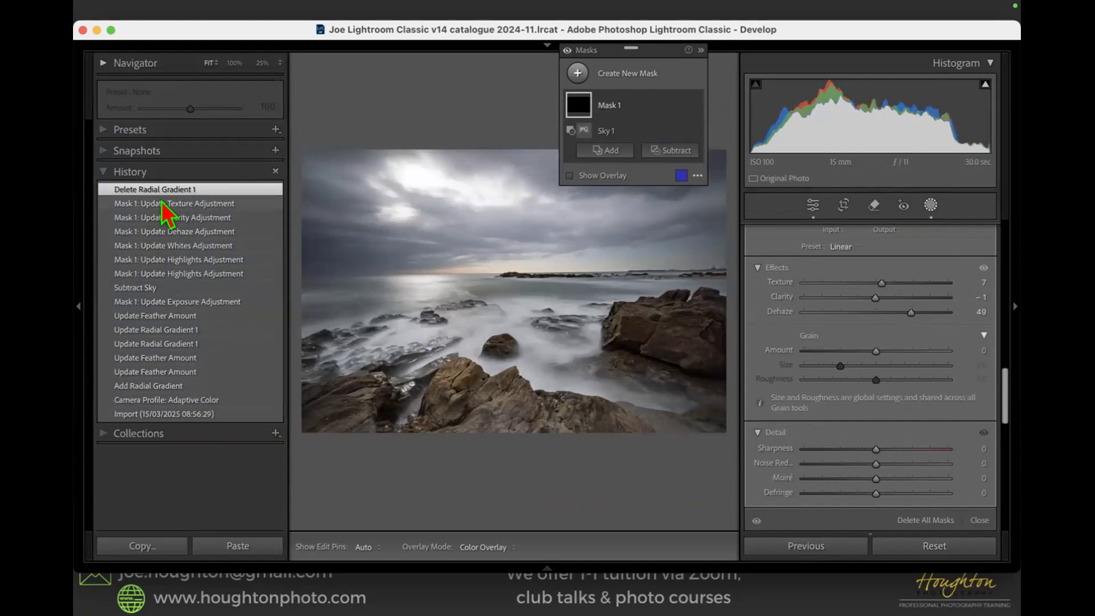
{"action": "left_click", "coordinate": [166, 203]}
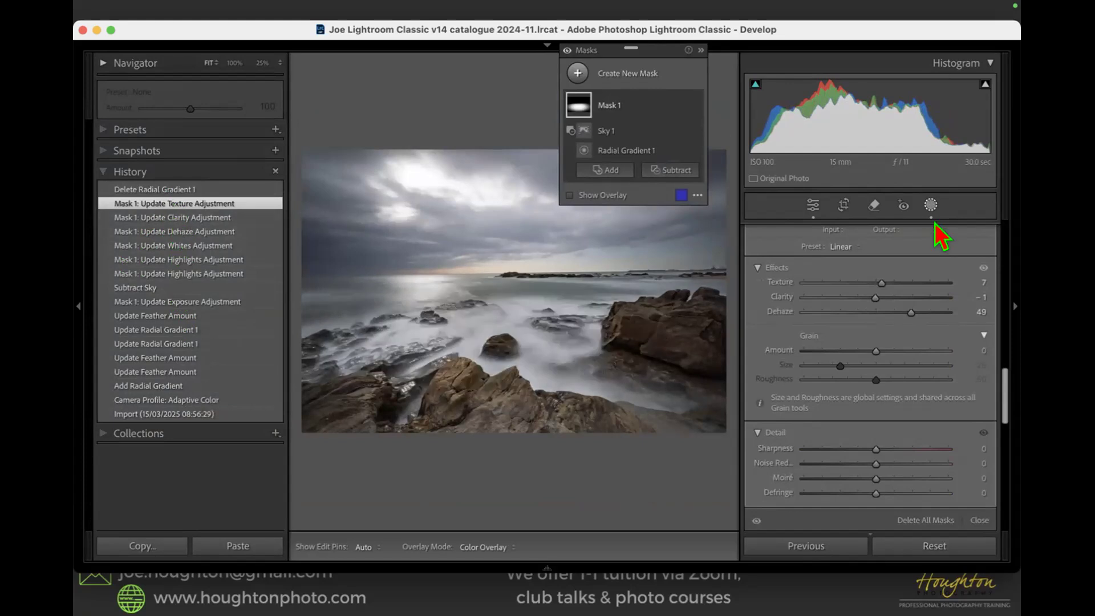
- Turn off hover preview of presets, history and snapshots in Loupe in the Performance preferences
{"action": "left_click", "coordinate": [1014, 307]}
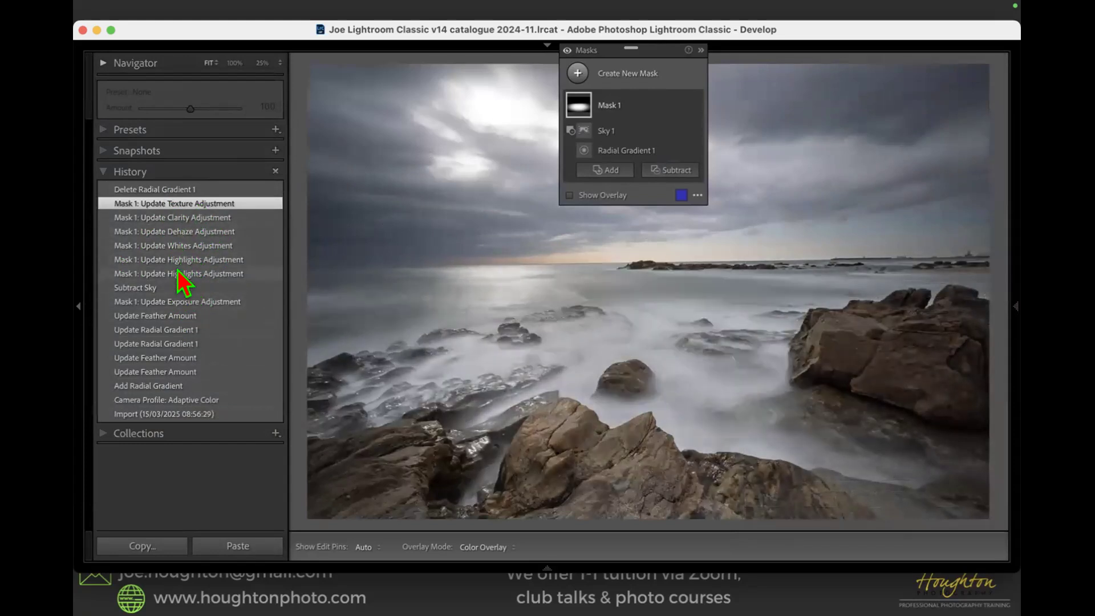
{"action": "left_click", "coordinate": [165, 13]}
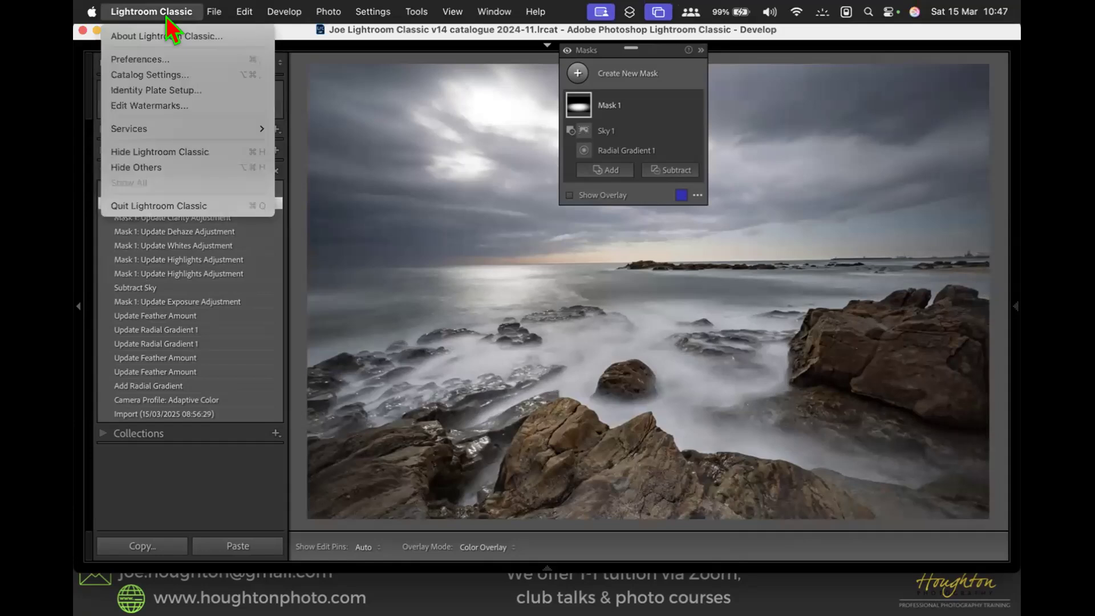
{"action": "left_click", "coordinate": [164, 59]}
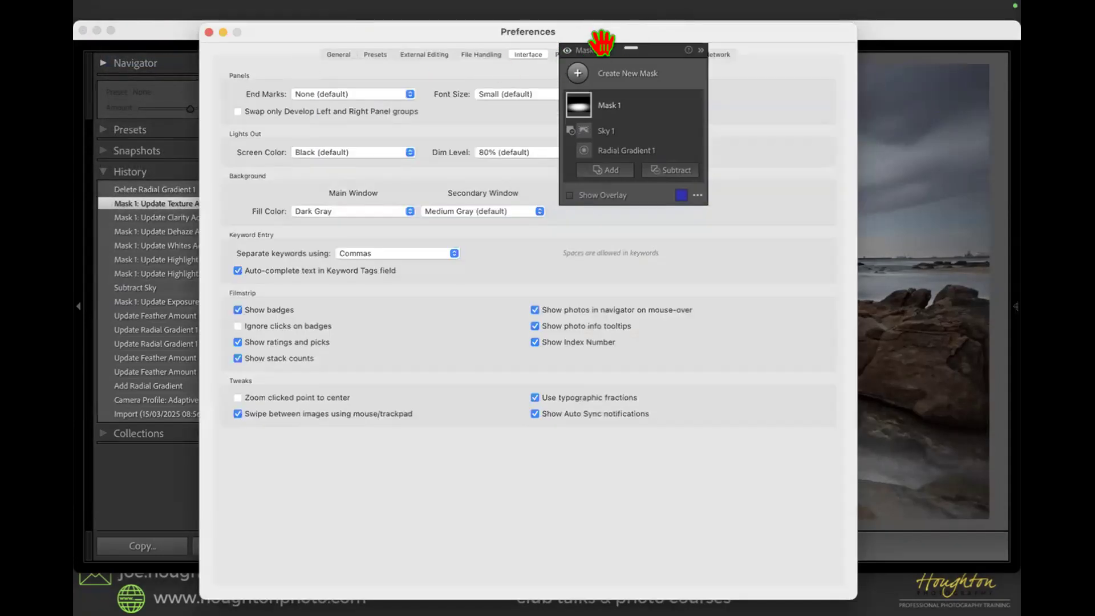
{"action": "left_click_drag", "start_coordinate": [602, 43], "coordinate": [867, 59]}
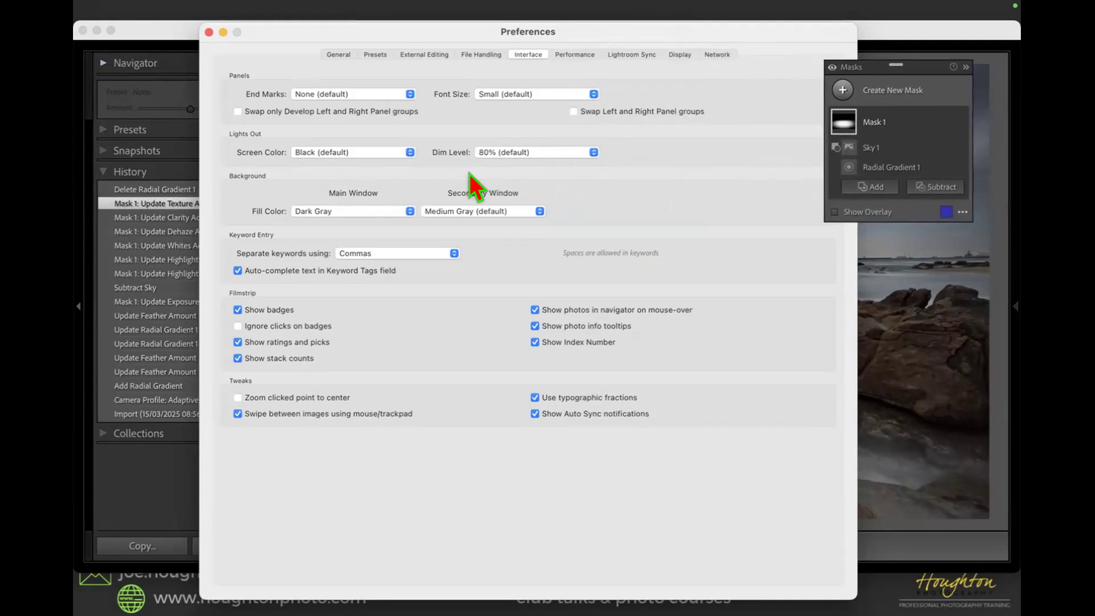
{"action": "left_click", "coordinate": [475, 54]}
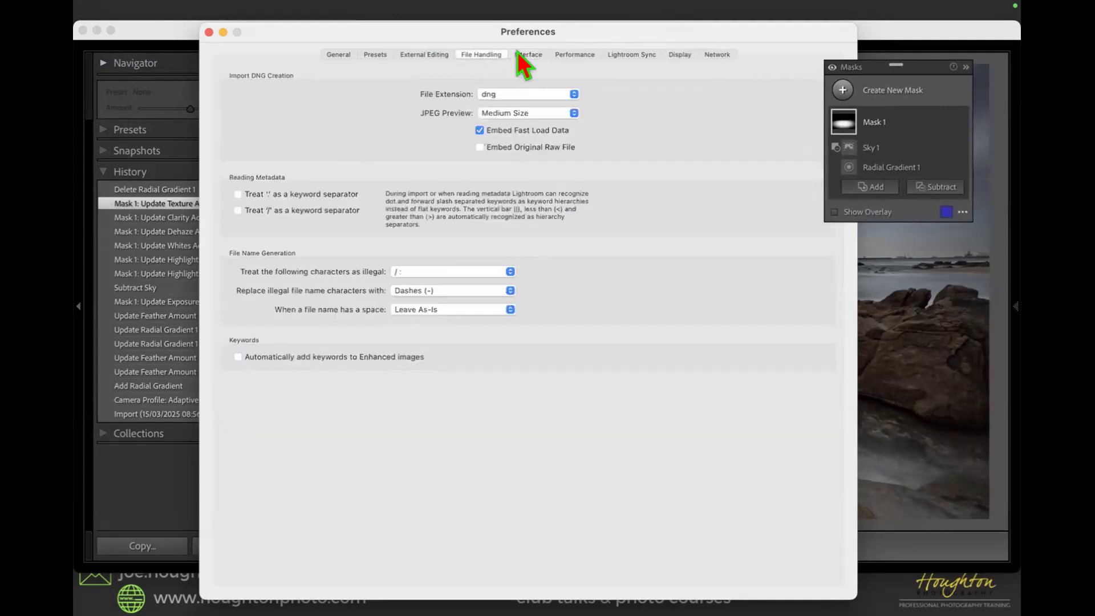
{"action": "left_click", "coordinate": [526, 54]}
{"action": "left_click", "coordinate": [574, 55]}
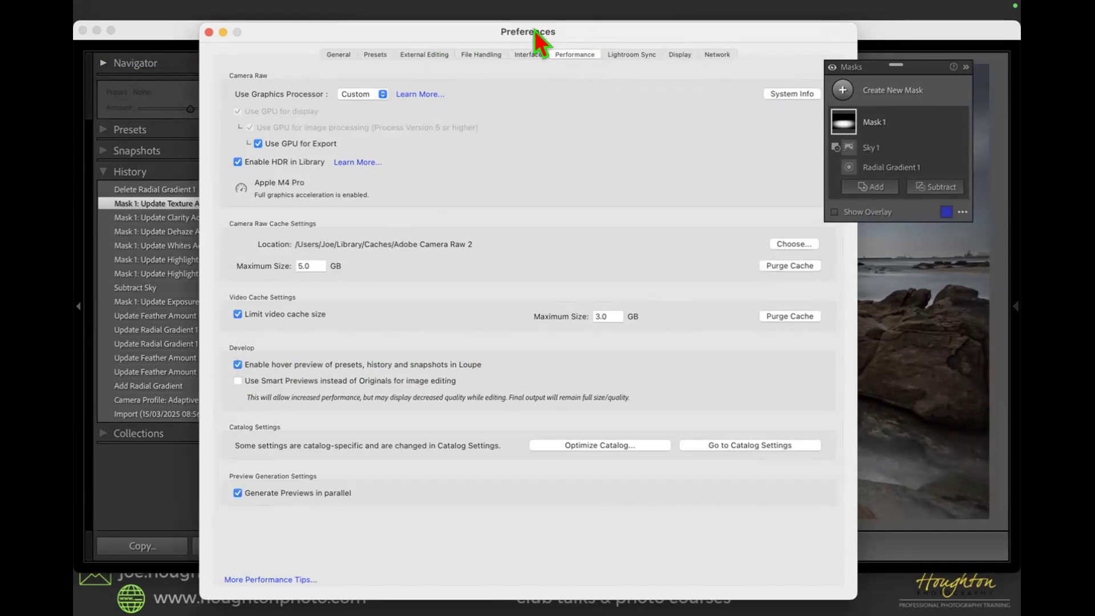
{"action": "left_click", "coordinate": [237, 364]}
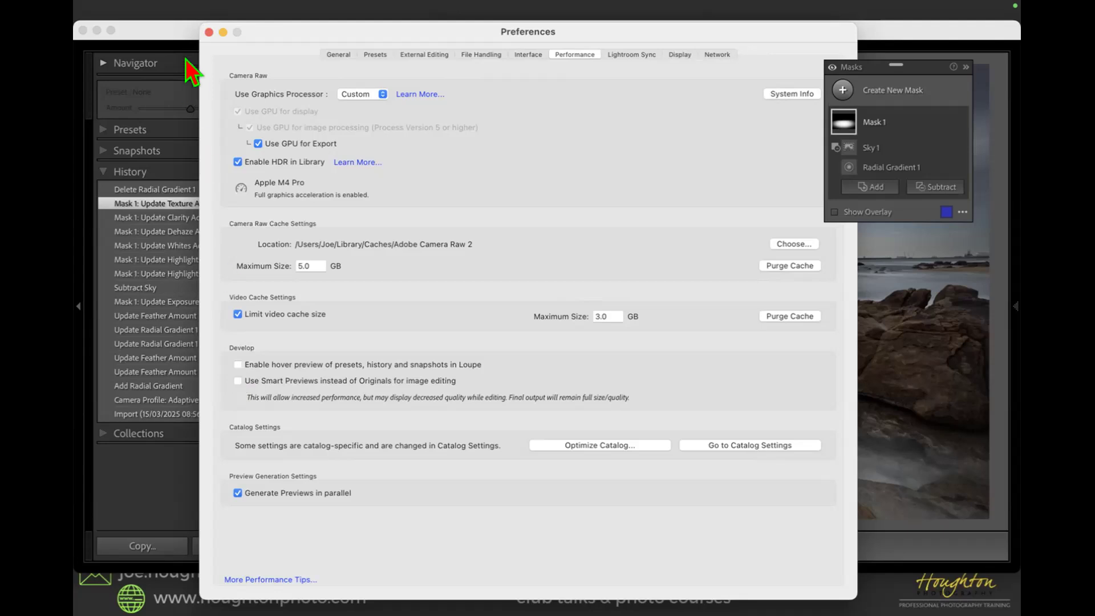
{"action": "left_click", "coordinate": [209, 32]}
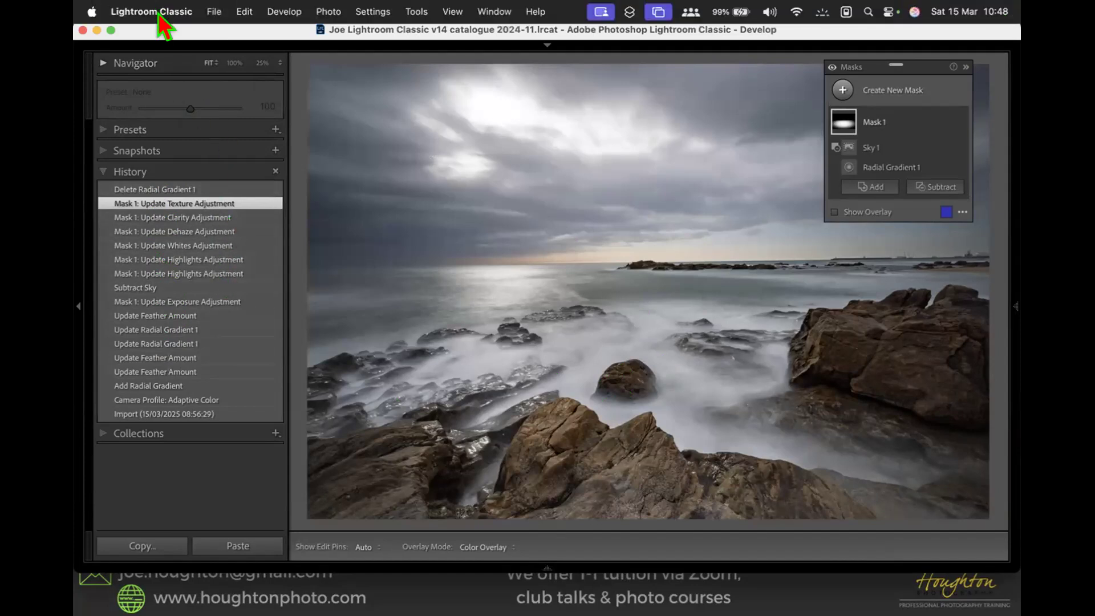
- Reopen the Performance preferences and re-enable hover preview of presets, history and snapshots in Loupe
{"action": "left_click", "coordinate": [162, 12]}
{"action": "left_click", "coordinate": [163, 60]}
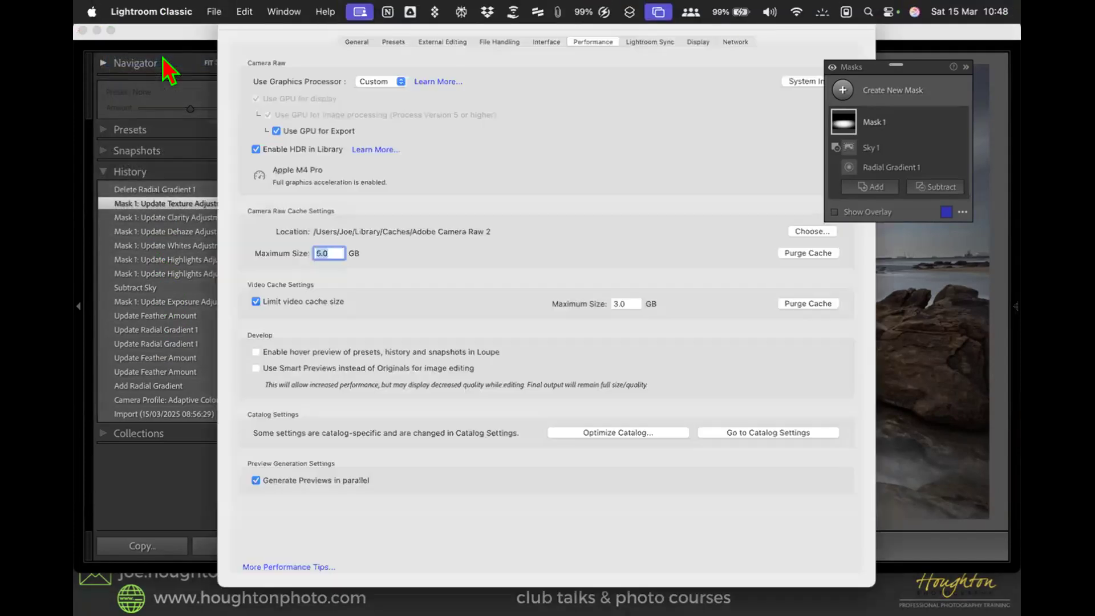
{"action": "left_click", "coordinate": [255, 351]}
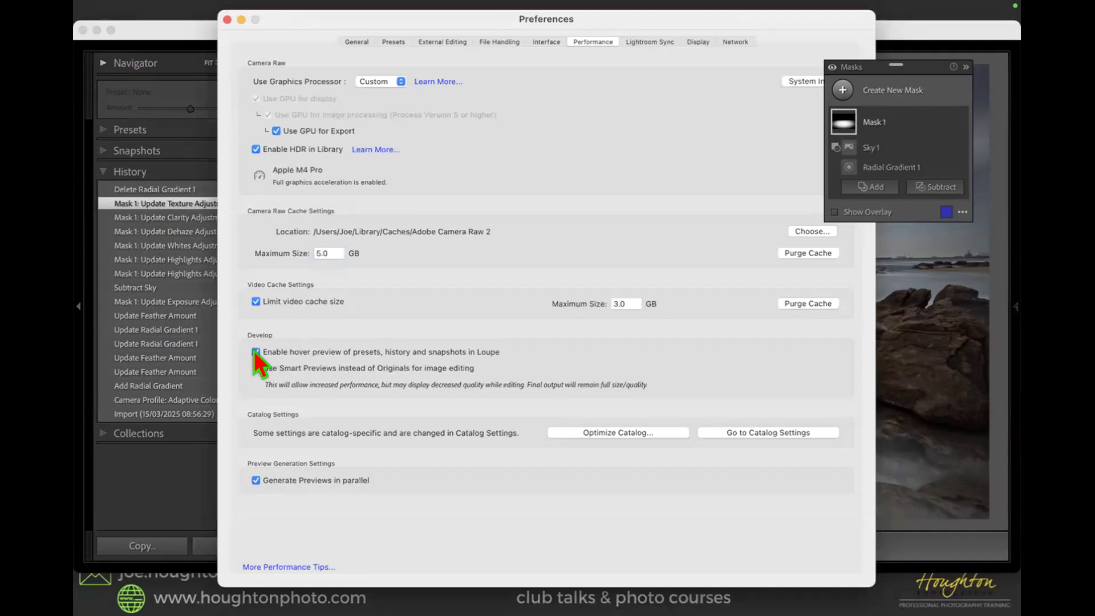
{"action": "left_click", "coordinate": [227, 19]}
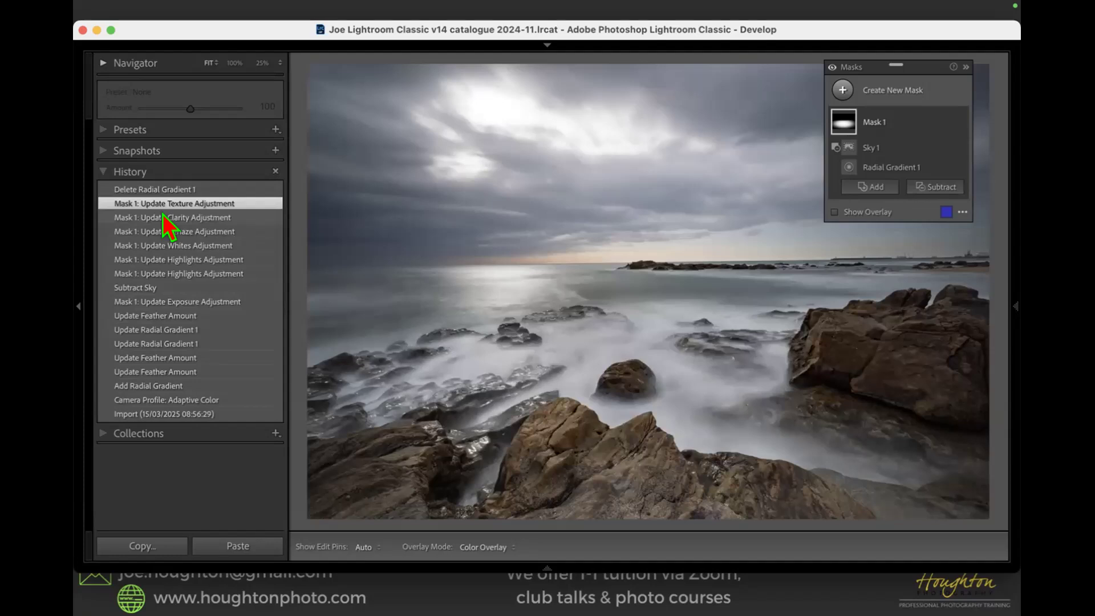
- Return to the editing controls and straighten the photo along the sea horizon, rotating it by about 0.84
{"action": "left_click", "coordinate": [80, 307]}
{"action": "left_click", "coordinate": [1015, 311]}
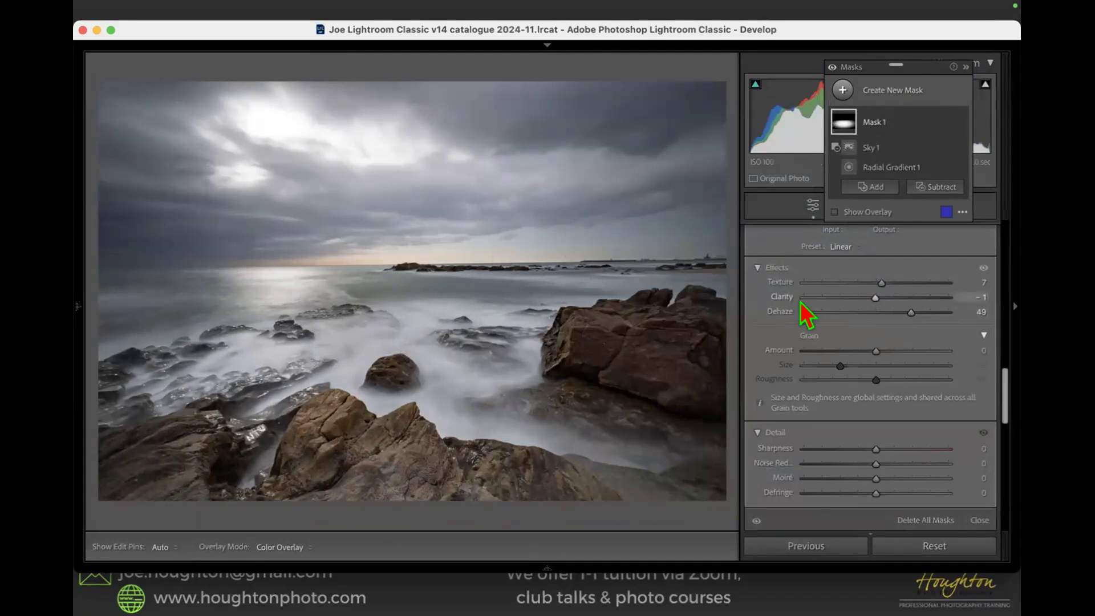
{"action": "key", "text": "r"}
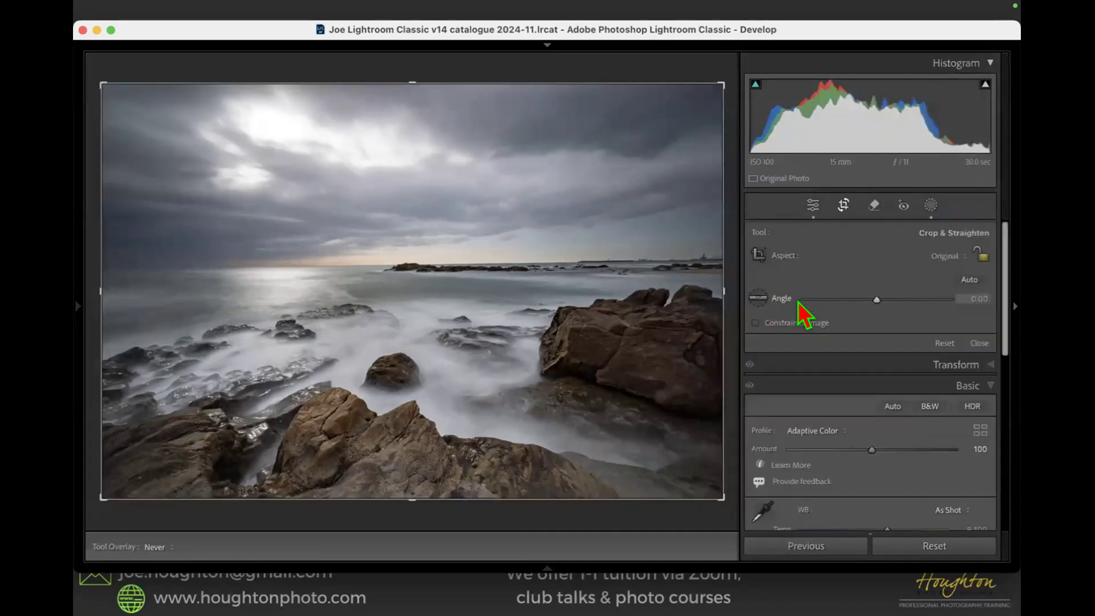
{"action": "left_click", "coordinate": [758, 299]}
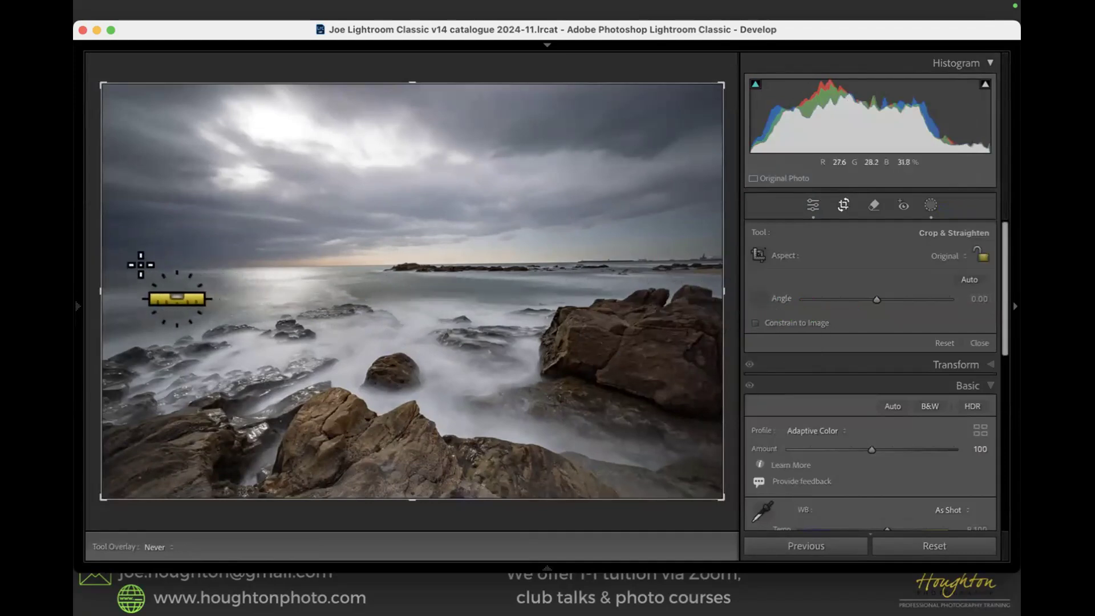
{"action": "left_click_drag", "start_coordinate": [108, 268], "coordinate": [575, 262]}
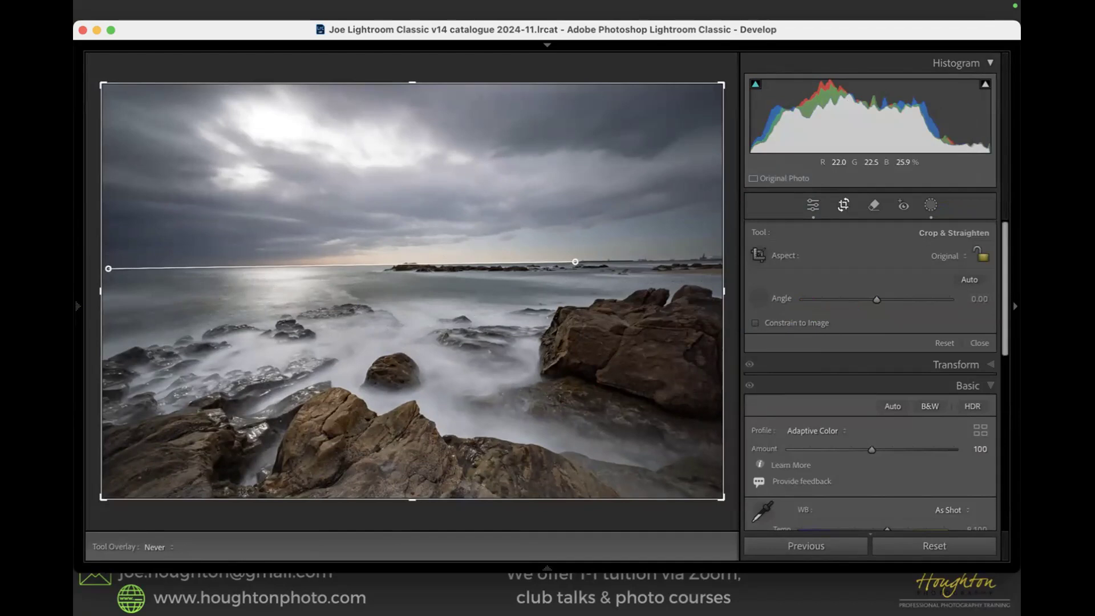
{"action": "left_click_drag", "start_coordinate": [575, 262], "coordinate": [575, 261]}
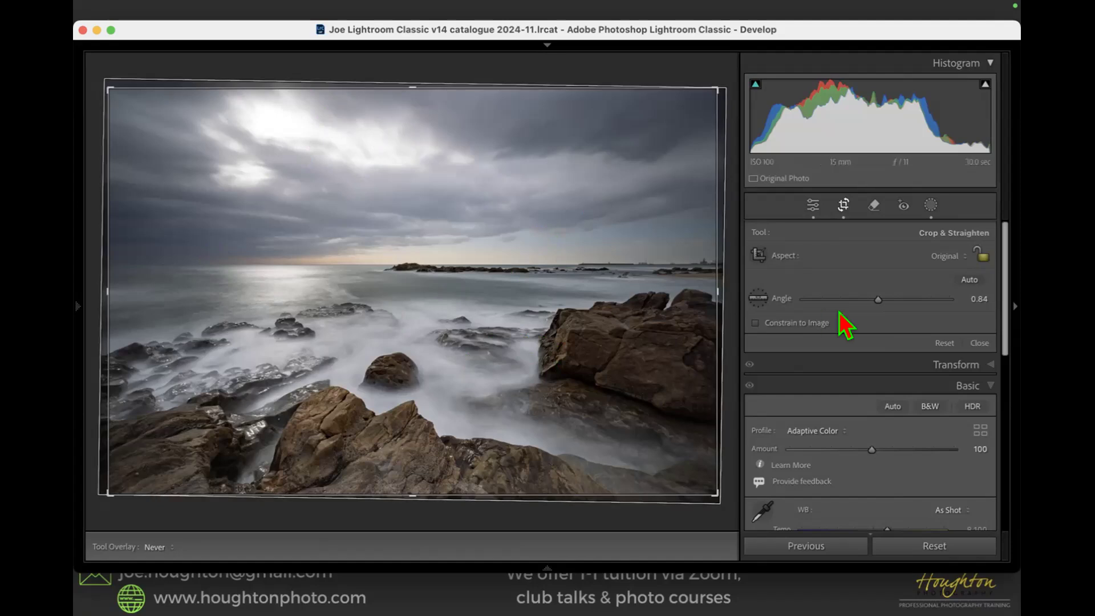
- Create a new Select Sky mask and set its Highlights to -79
{"action": "left_click", "coordinate": [931, 205]}
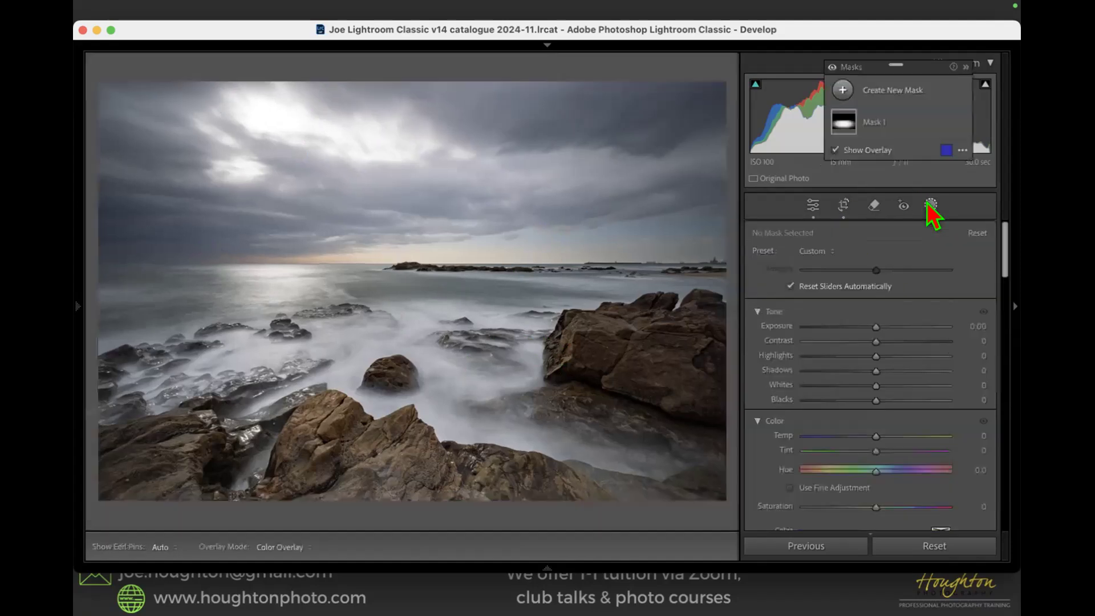
{"action": "left_click", "coordinate": [845, 92]}
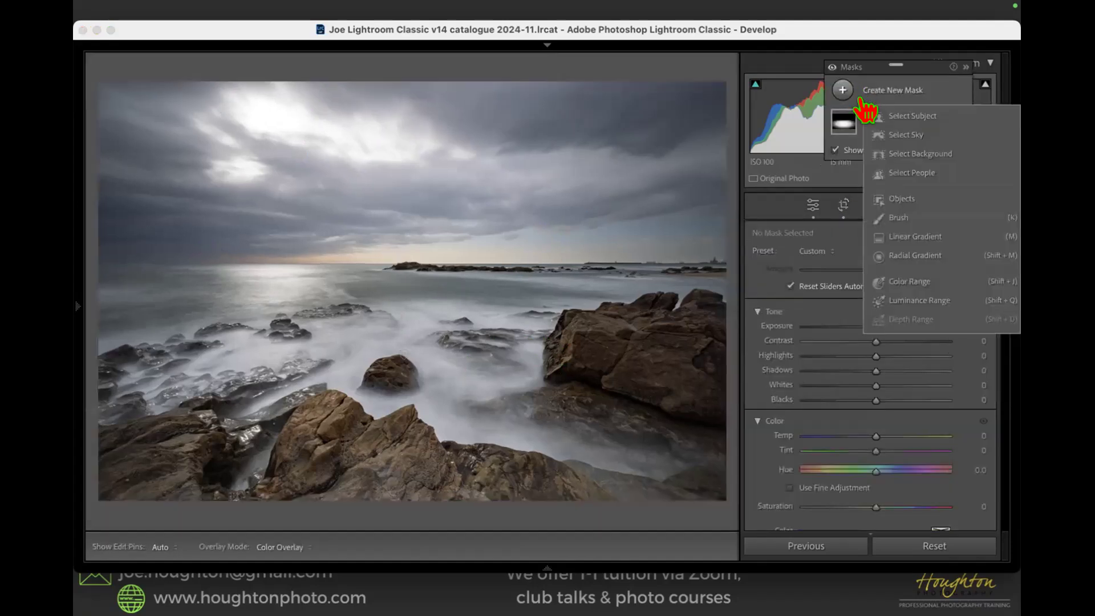
{"action": "left_click", "coordinate": [895, 149]}
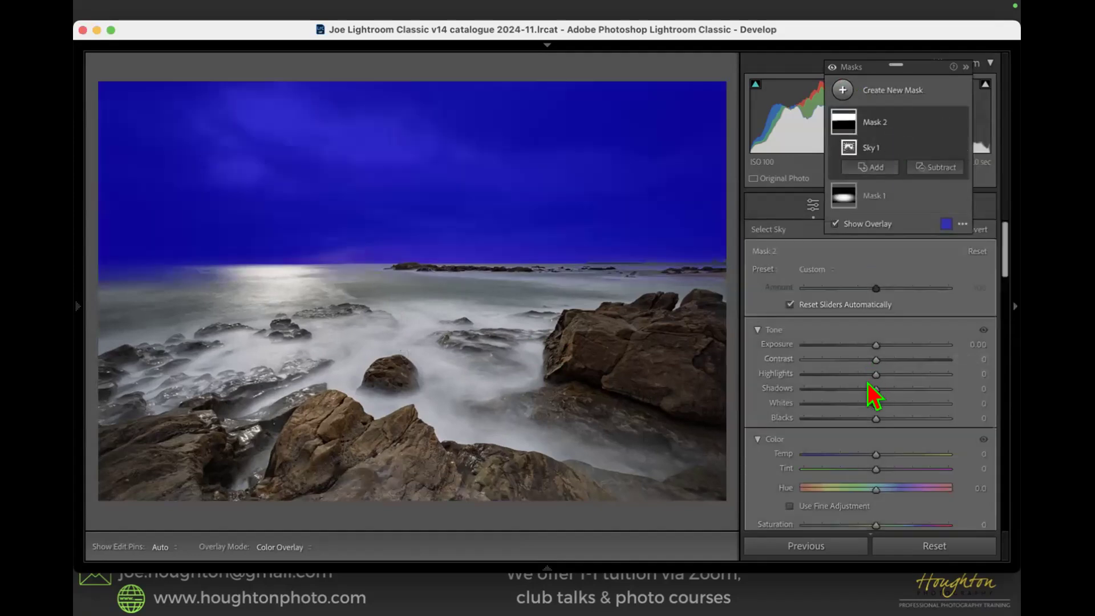
{"action": "left_click_drag", "start_coordinate": [868, 375], "coordinate": [816, 371]}
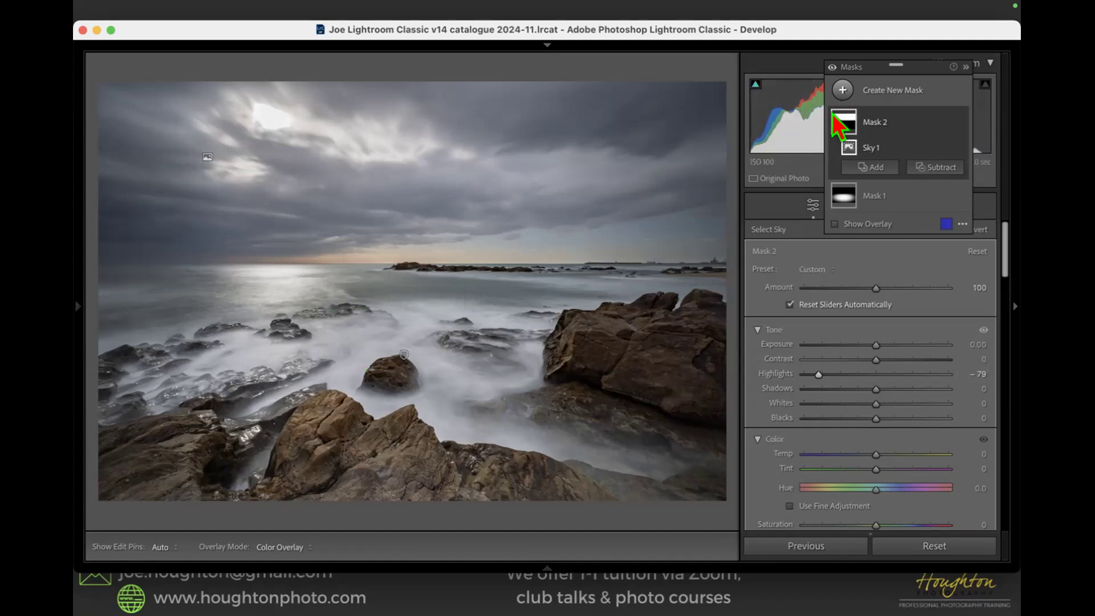
- Crop the photo to a 16 x 9 aspect ratio, shifting the frame to keep the foreground rocks and trim the upper sky
{"action": "key", "text": "r"}
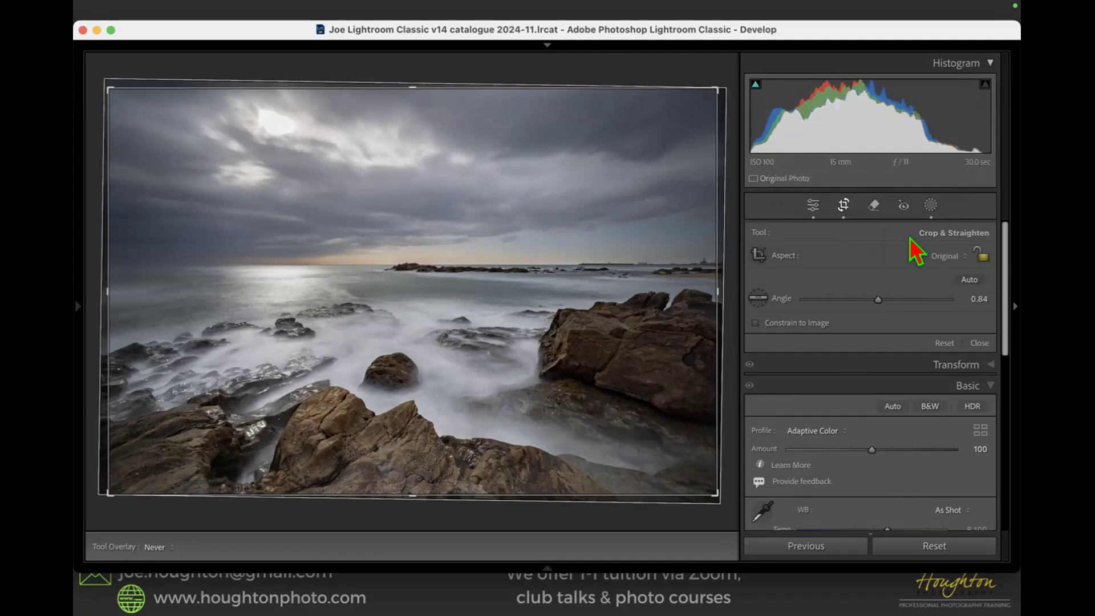
{"action": "left_click", "coordinate": [954, 257]}
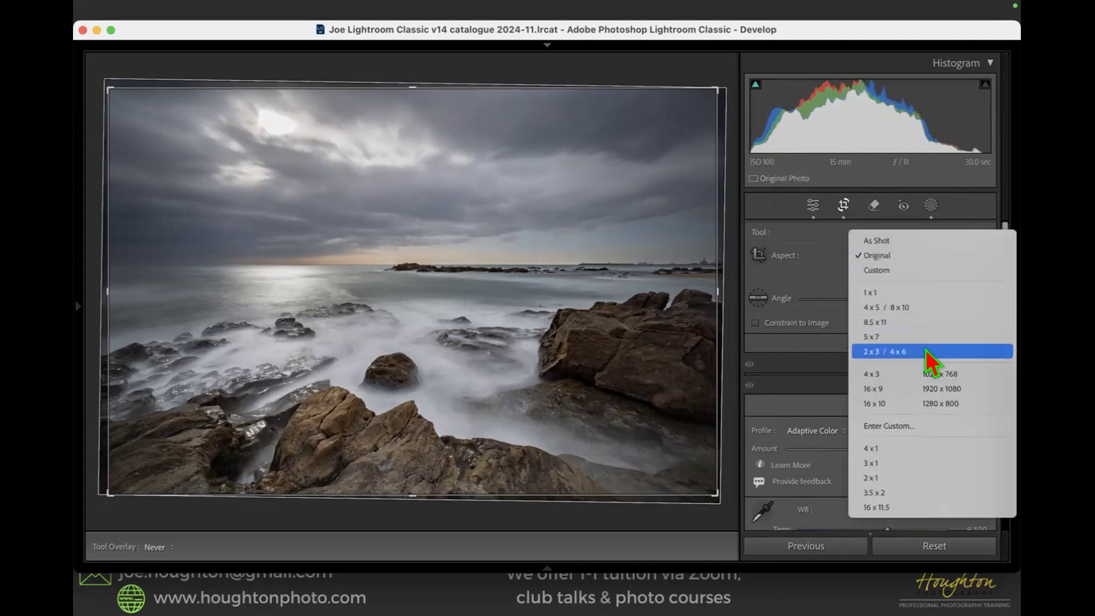
{"action": "left_click", "coordinate": [916, 389]}
{"action": "left_click_drag", "start_coordinate": [642, 335], "coordinate": [643, 301]}
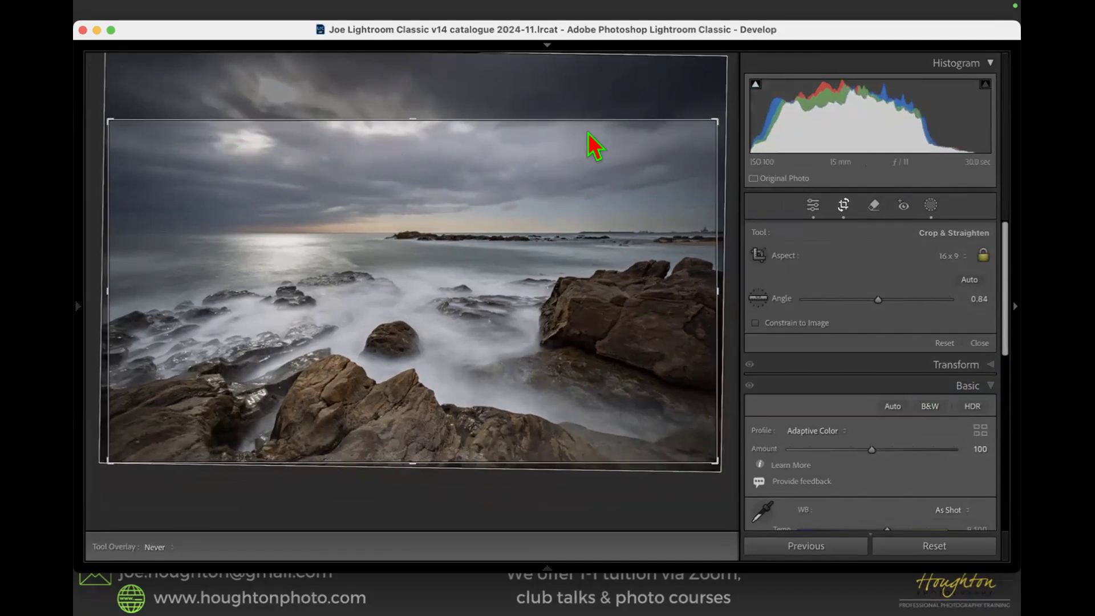
- Set the crop grid overlay to Always and flag the photo as a pick
{"action": "key", "text": "h"}
{"action": "key", "text": "p"}
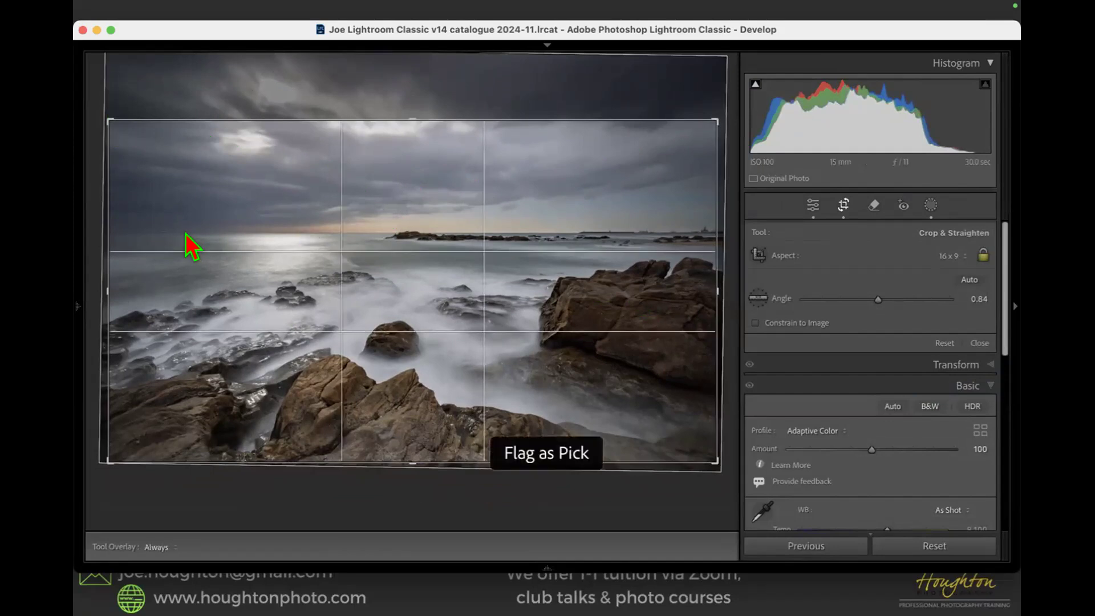
- Cycle the crop guide overlays around to the rule-of-thirds grid and apply the crop
{"action": "key", "text": "o"}
{"action": "key", "text": "o"}
{"action": "key", "text": "o"}
{"action": "key", "text": "o"}
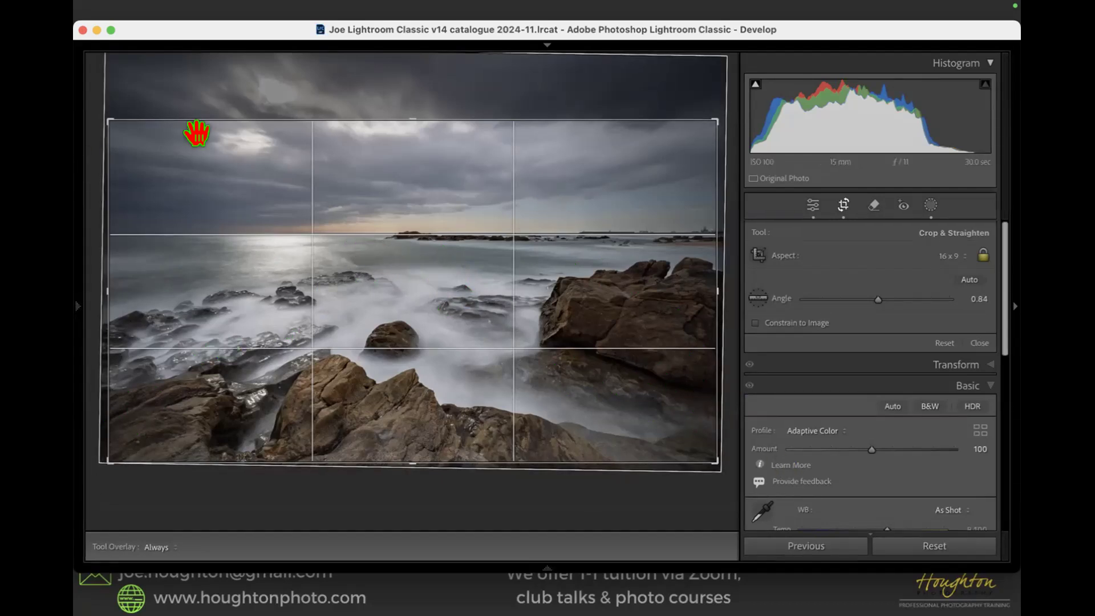
{"action": "key", "text": "Return"}
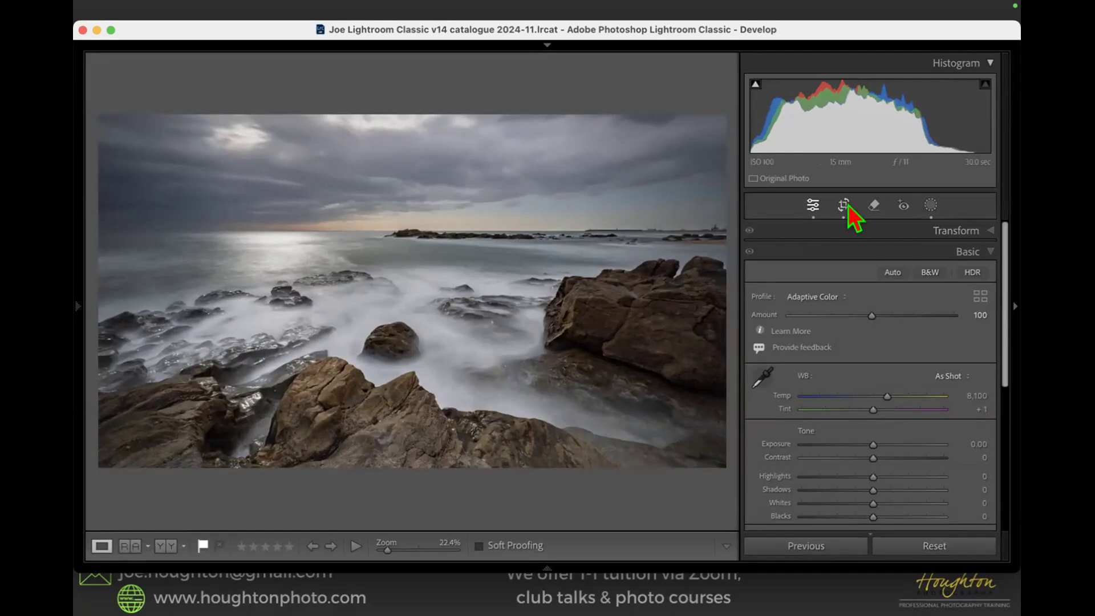
- Create a new Linear Gradient mask covering the sea and rocks, fading out just above the horizon
{"action": "left_click", "coordinate": [930, 205]}
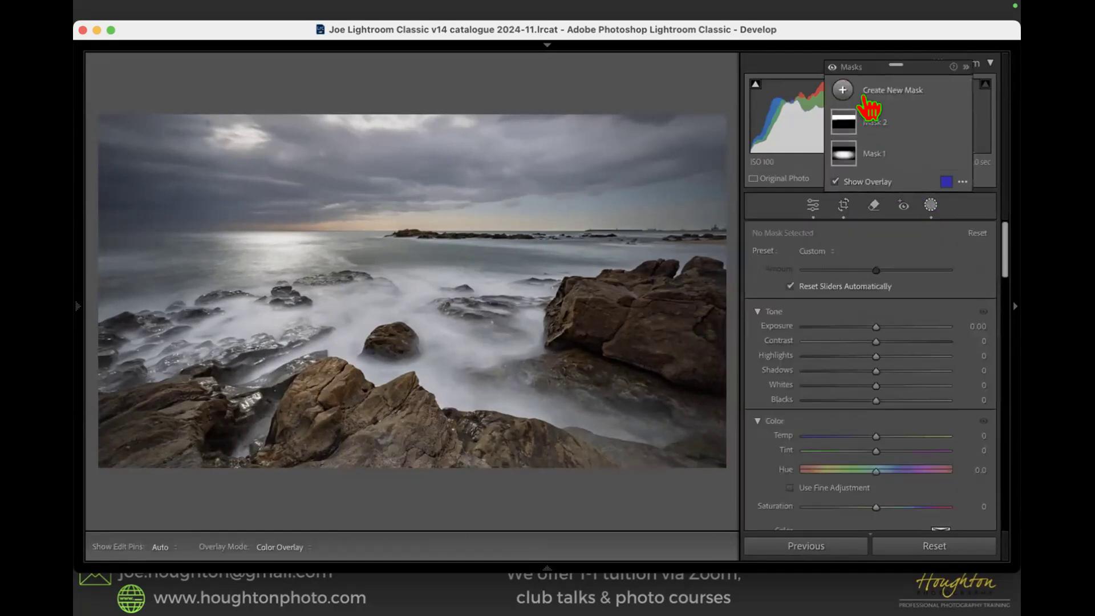
{"action": "left_click", "coordinate": [869, 91]}
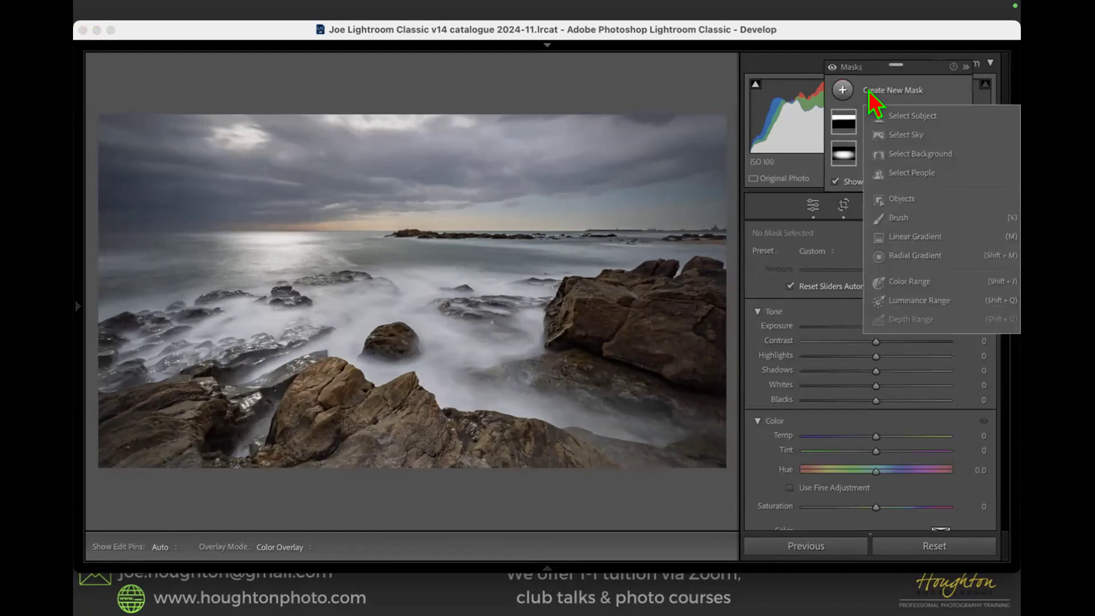
{"action": "left_click", "coordinate": [902, 237]}
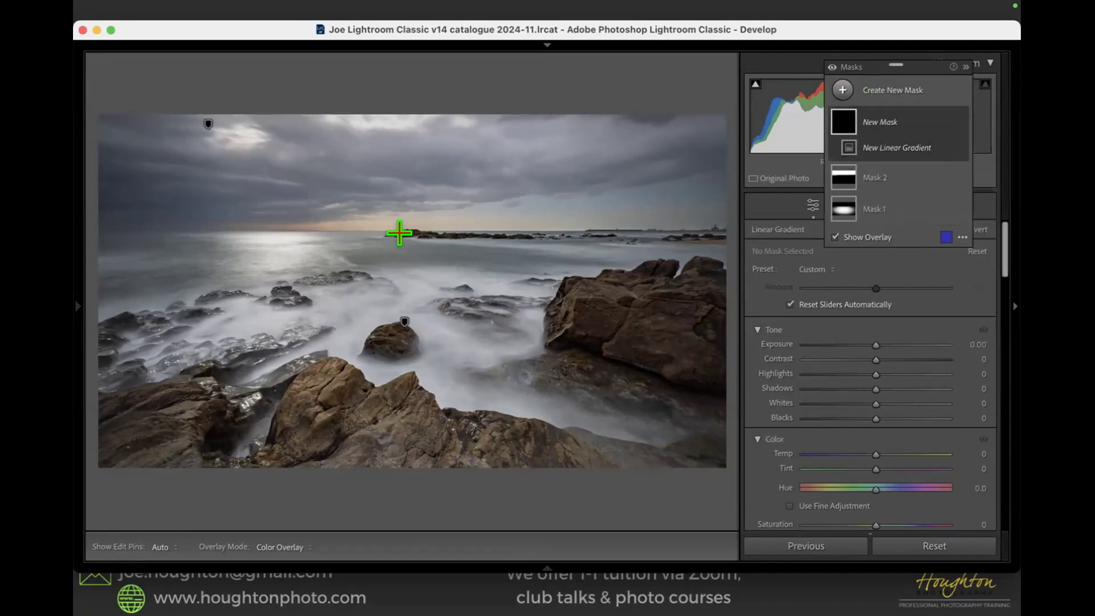
{"action": "left_click_drag", "start_coordinate": [400, 233], "coordinate": [397, 182]}
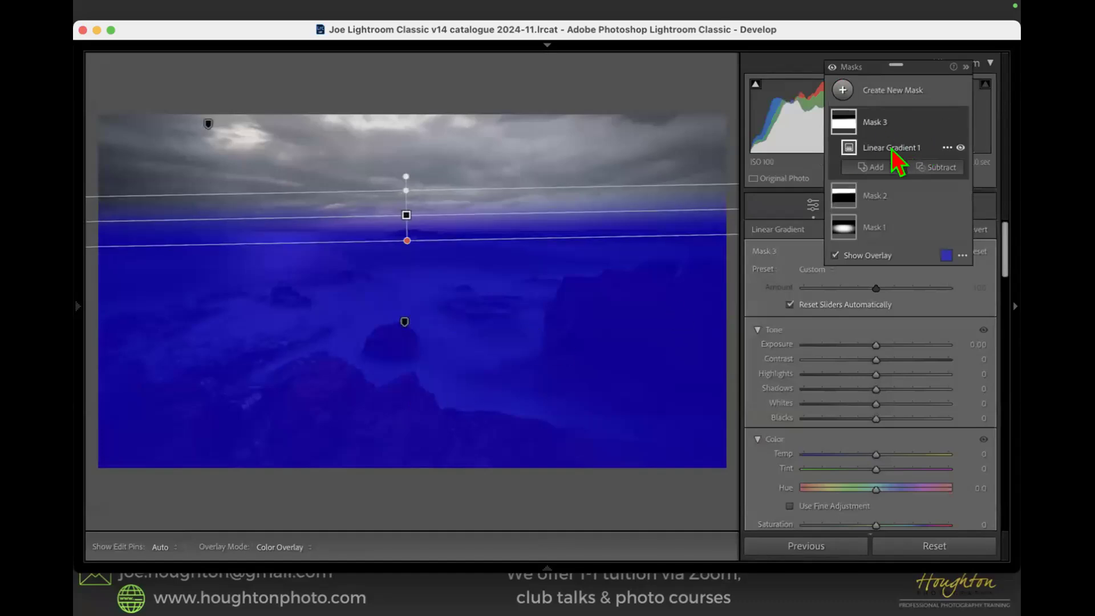
- Intersect the new gradient mask with a Luminance Range
{"action": "left_click", "coordinate": [946, 147]}
{"action": "mouse_move", "coordinate": [917, 216]}
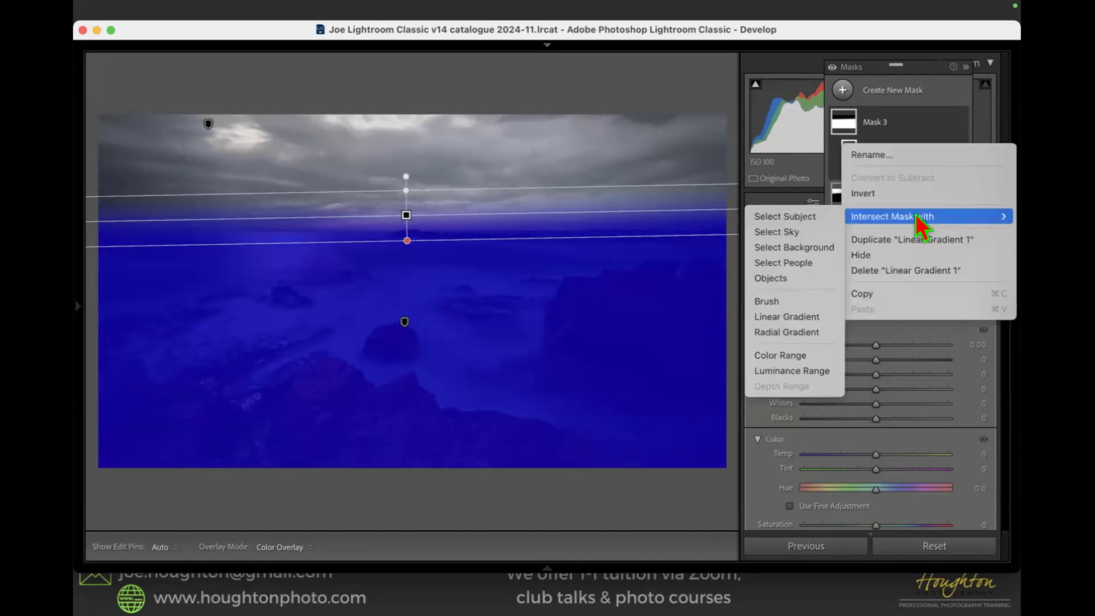
{"action": "left_click", "coordinate": [917, 122]}
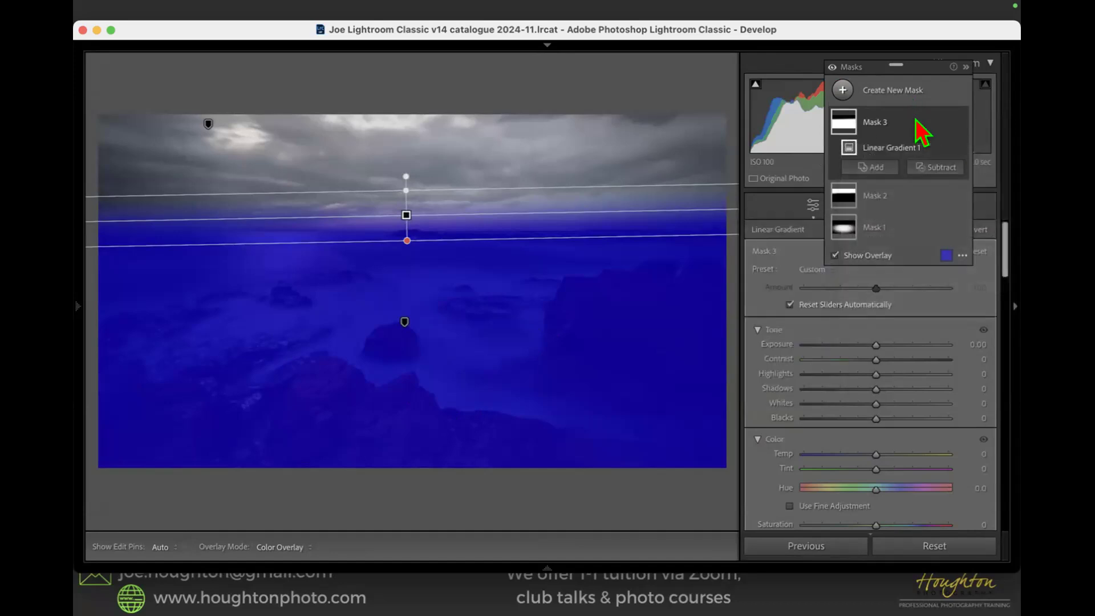
{"action": "key", "text": "alt"}
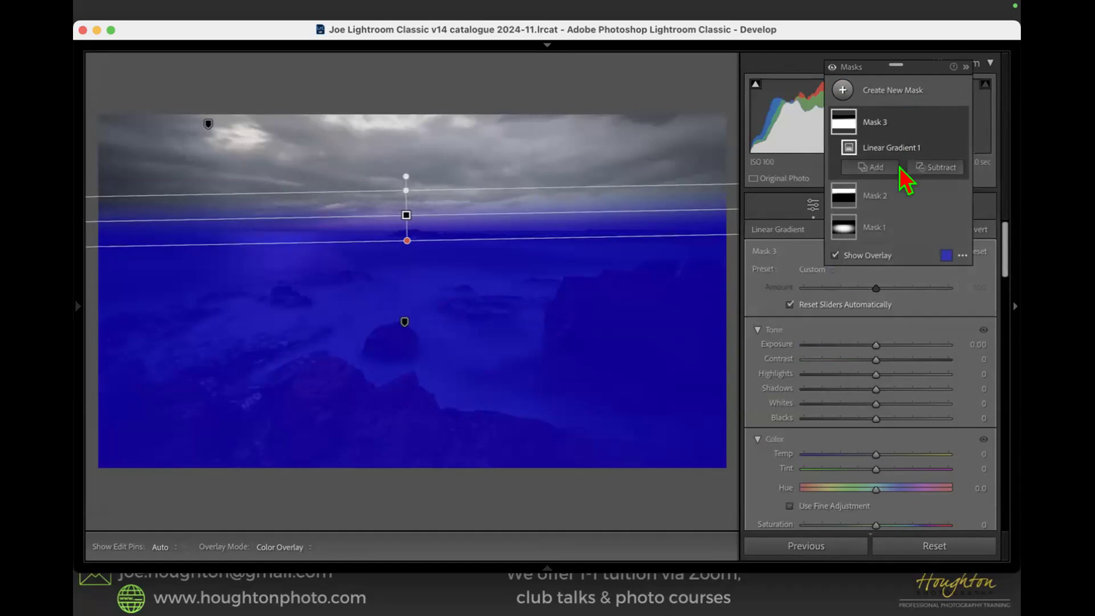
{"action": "left_click", "coordinate": [899, 168]}
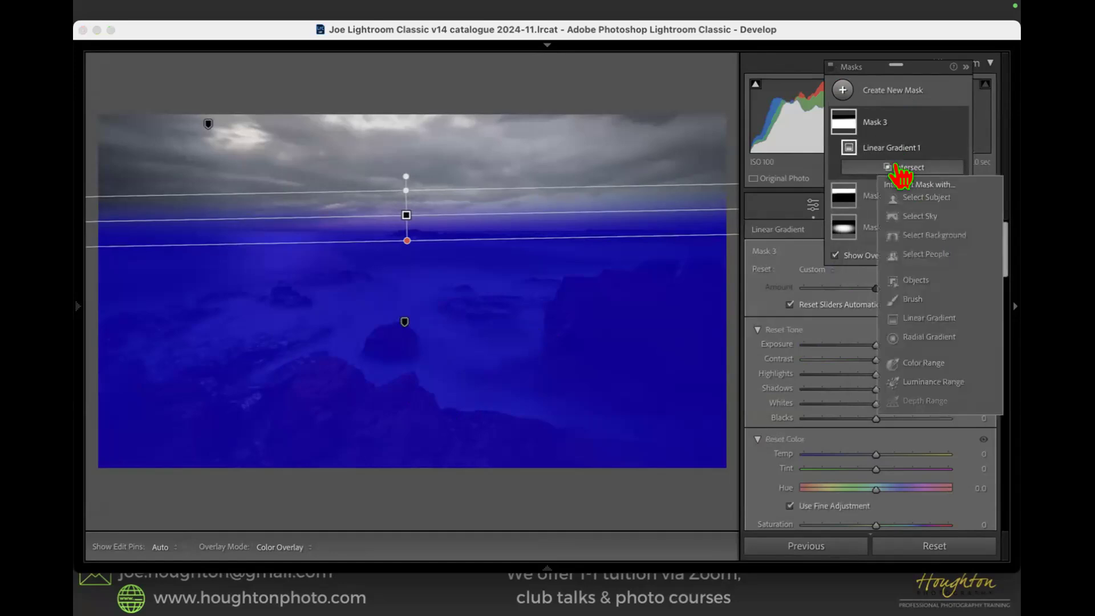
{"action": "left_click", "coordinate": [928, 382]}
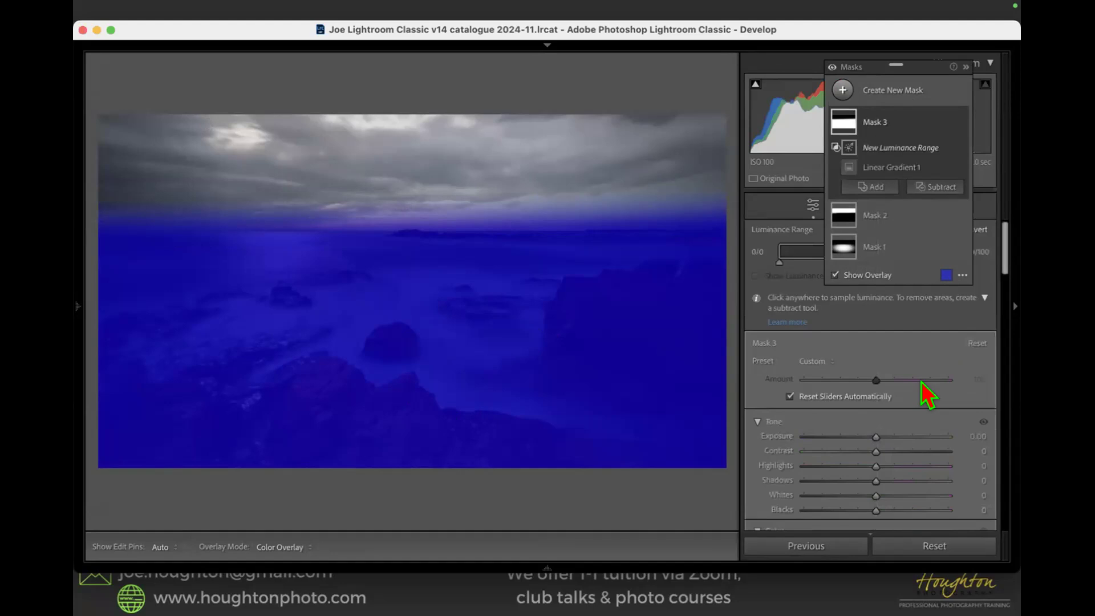
- Move the masks list off the range controls and limit the luminance range to 0/0 through 37/37 to target the dark rocks
{"action": "left_click_drag", "start_coordinate": [911, 62], "coordinate": [191, 46]}
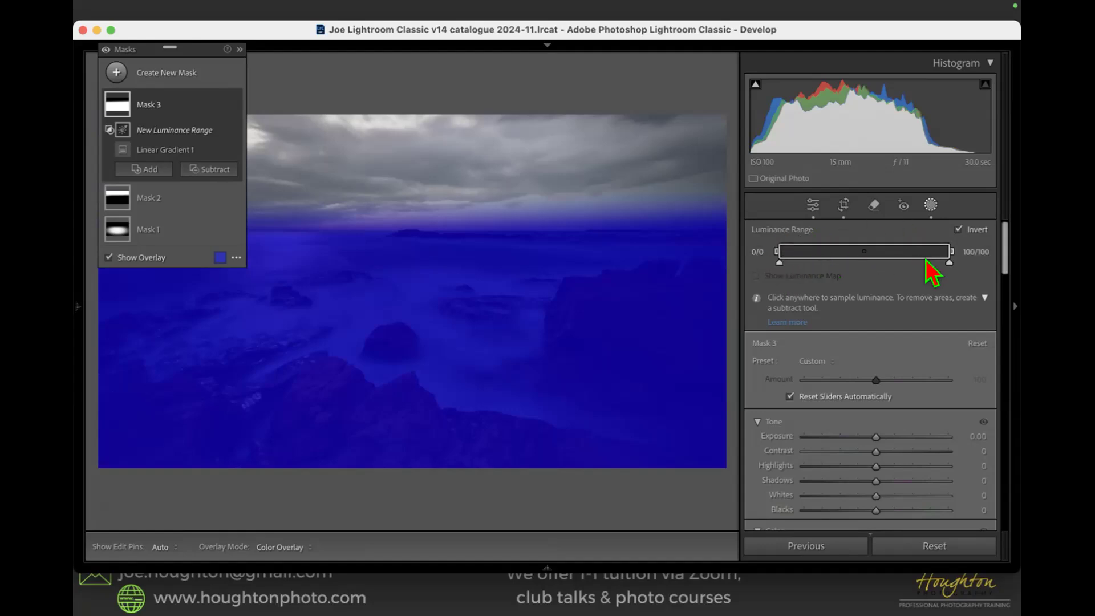
{"action": "left_click_drag", "start_coordinate": [948, 264], "coordinate": [906, 264]}
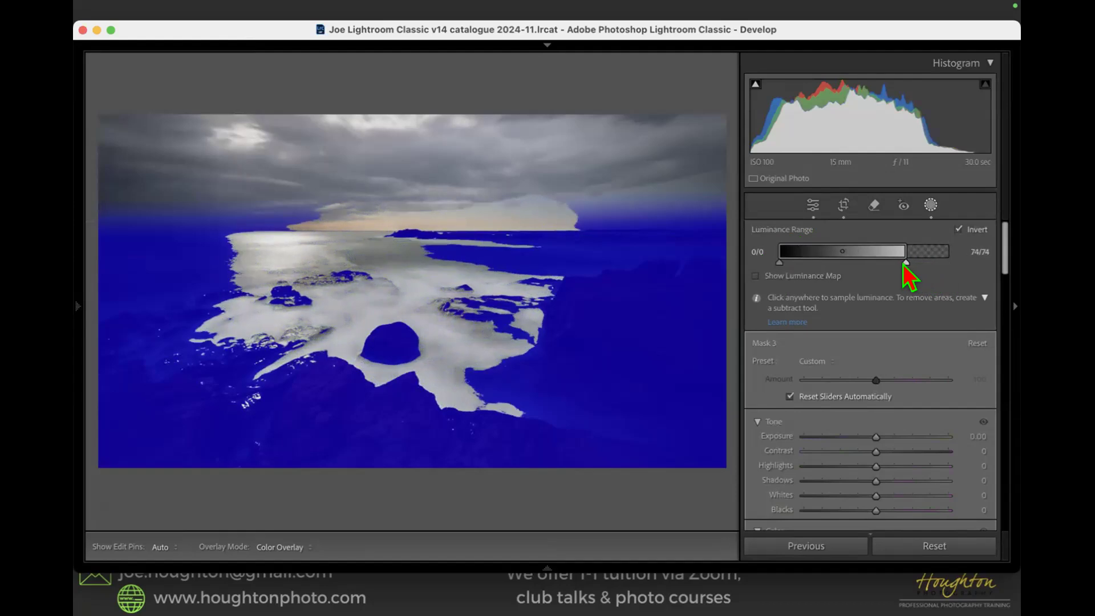
{"action": "left_click_drag", "start_coordinate": [906, 264], "coordinate": [860, 264]}
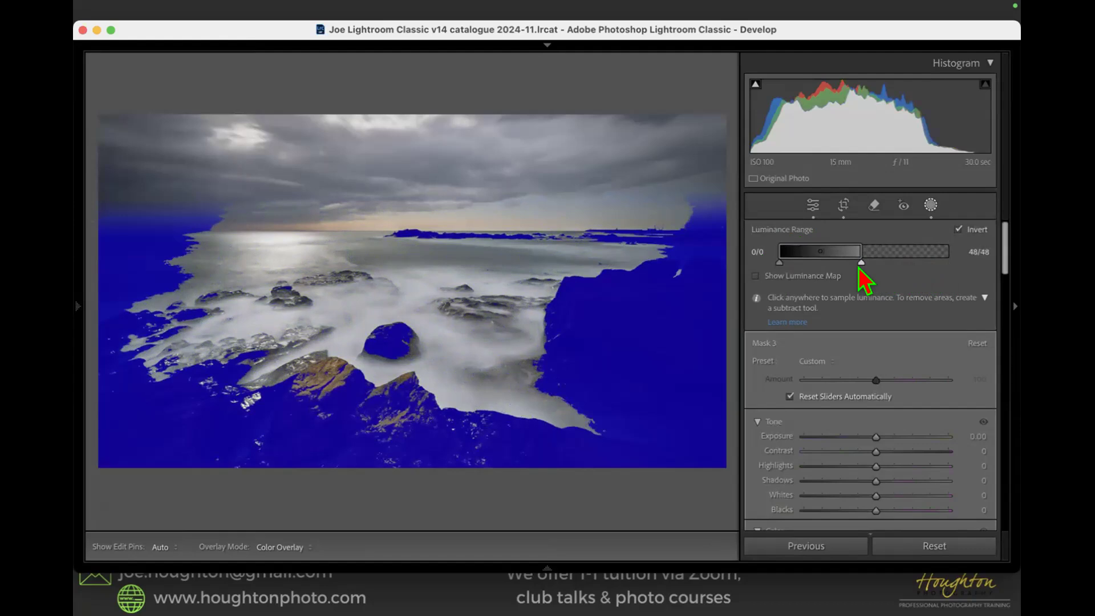
{"action": "mouse_move", "coordinate": [860, 264]}
{"action": "left_mouse_down"}
{"action": "mouse_move", "coordinate": [817, 265]}
{"action": "mouse_move", "coordinate": [891, 264]}
{"action": "mouse_move", "coordinate": [851, 264]}
{"action": "mouse_move", "coordinate": [864, 265]}
{"action": "mouse_move", "coordinate": [843, 250]}
{"action": "mouse_move", "coordinate": [856, 264]}
{"action": "mouse_move", "coordinate": [839, 267]}
{"action": "left_mouse_up"}
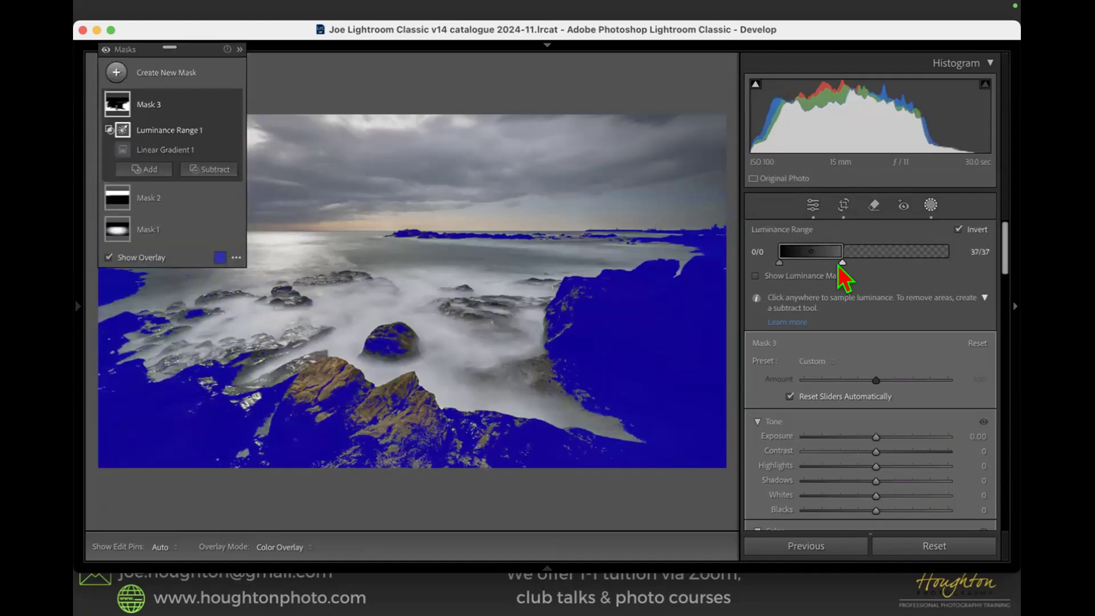
- Subtract the sky from Mask 3 using Select Sky, keeping the masks list clear of the central rocks
{"action": "left_click_drag", "start_coordinate": [202, 50], "coordinate": [487, 173]}
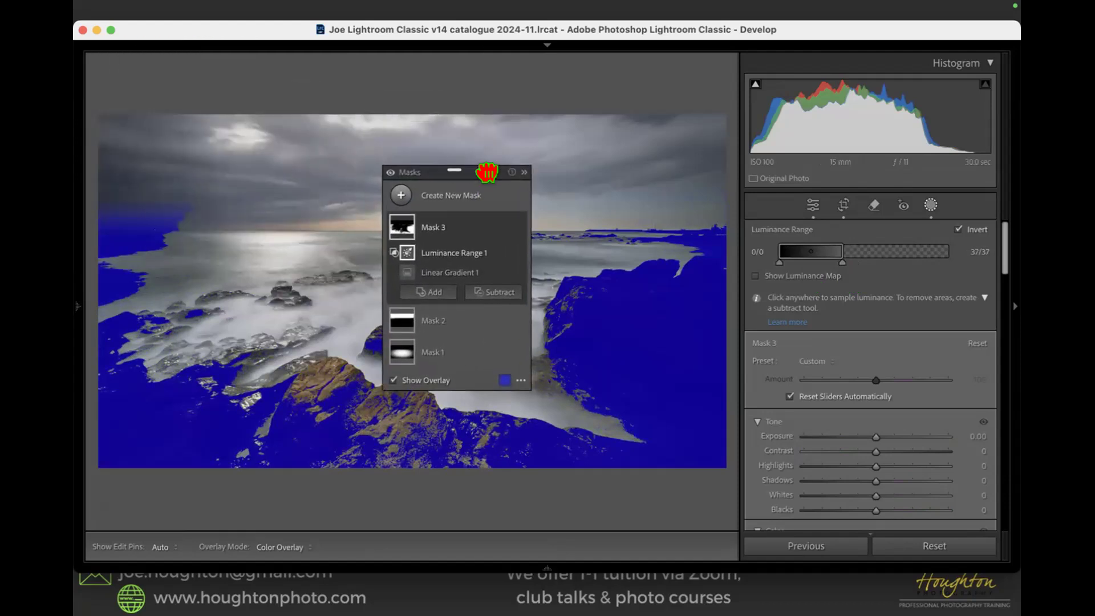
{"action": "left_click", "coordinate": [495, 292]}
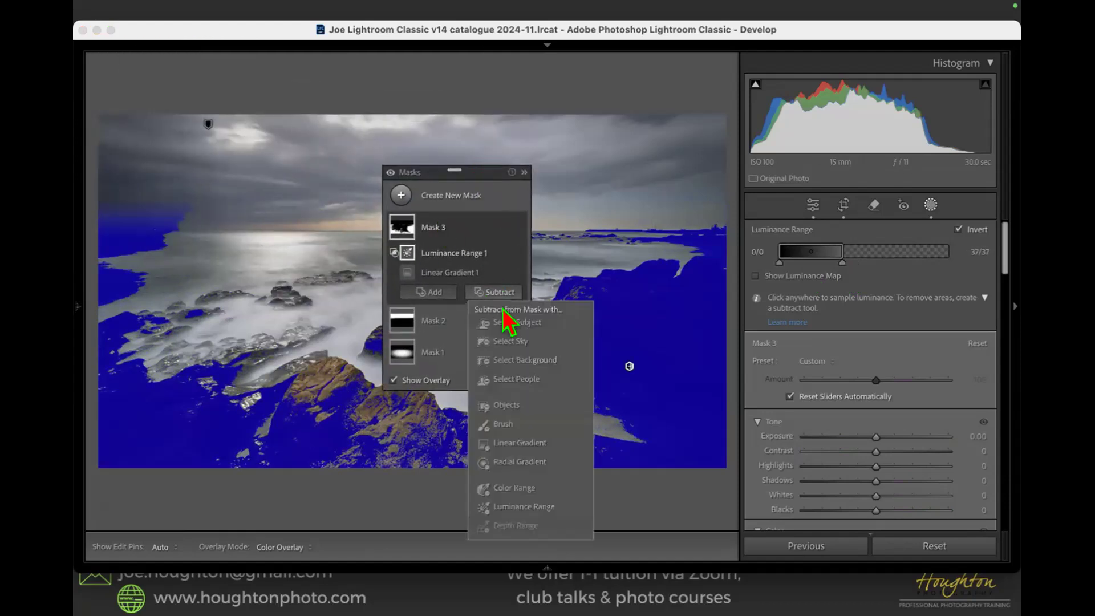
{"action": "left_click", "coordinate": [517, 342]}
{"action": "left_click_drag", "start_coordinate": [477, 169], "coordinate": [193, 78]}
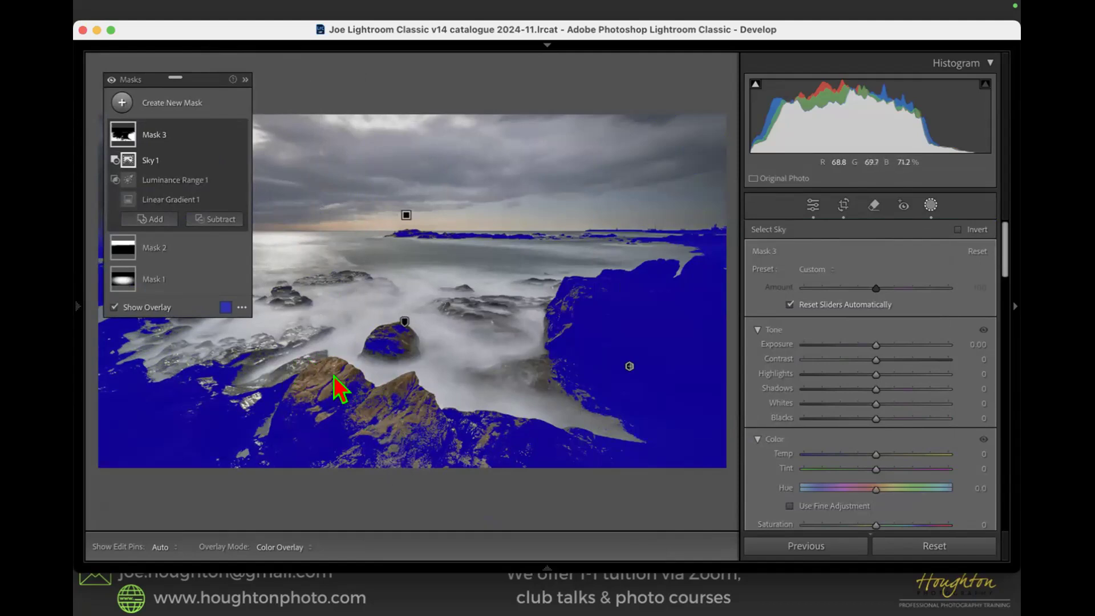
- Add a size 9.0 Auto Mask brush to Mask 3, fill gaps over the foreground rocks, and erase spill on the adjoining water
{"action": "left_click", "coordinate": [156, 222]}
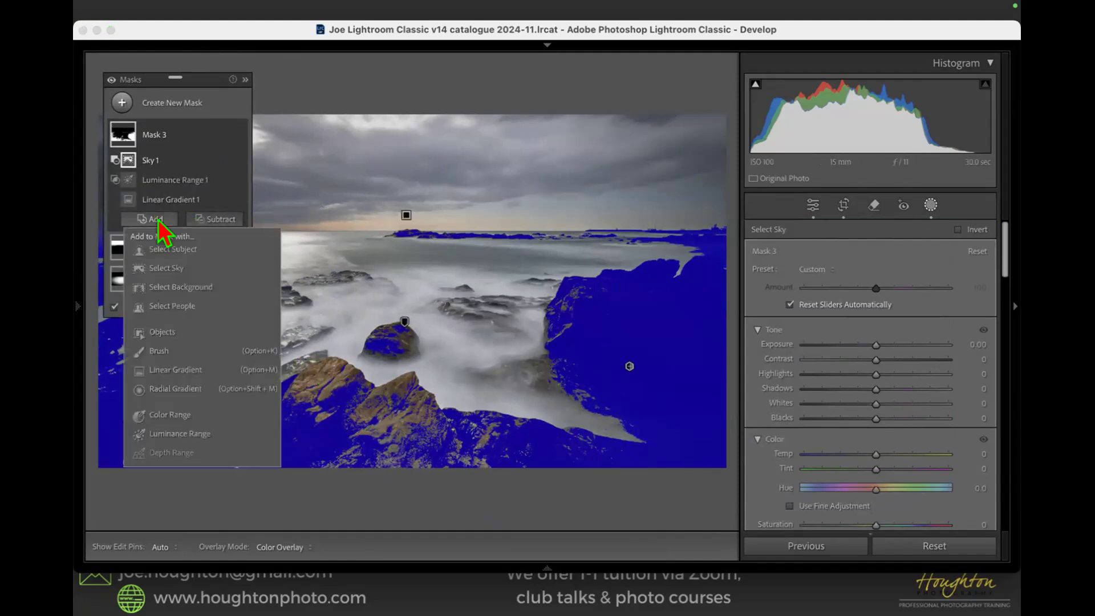
{"action": "left_click", "coordinate": [173, 357]}
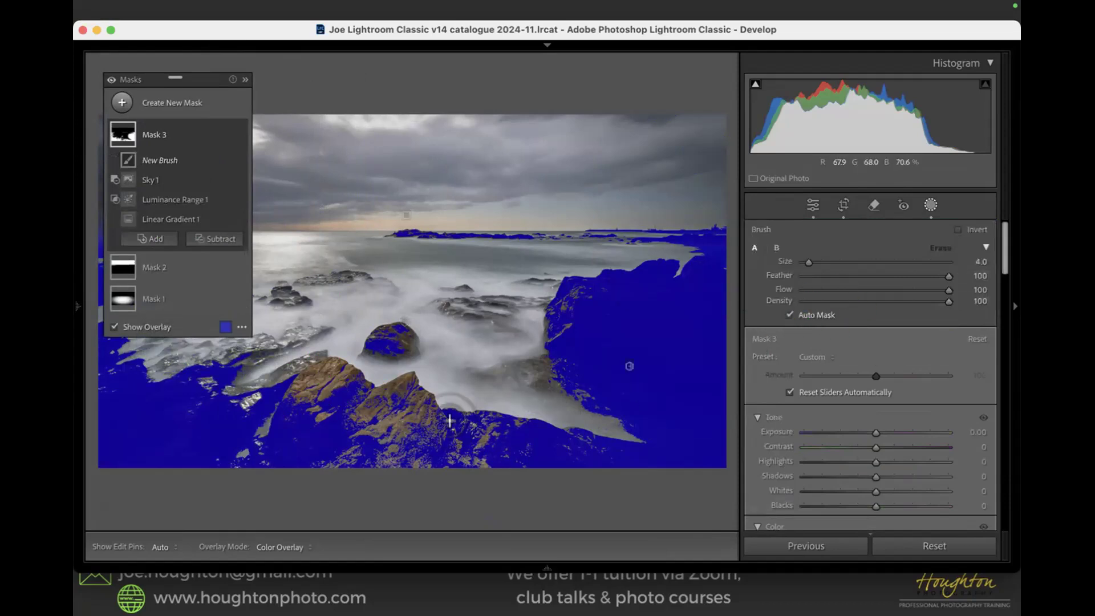
{"action": "scroll", "coordinate": [443, 448], "scroll_direction": "up", "scroll_amount": 5}
{"action": "left_click_drag", "start_coordinate": [443, 447], "coordinate": [563, 451]}
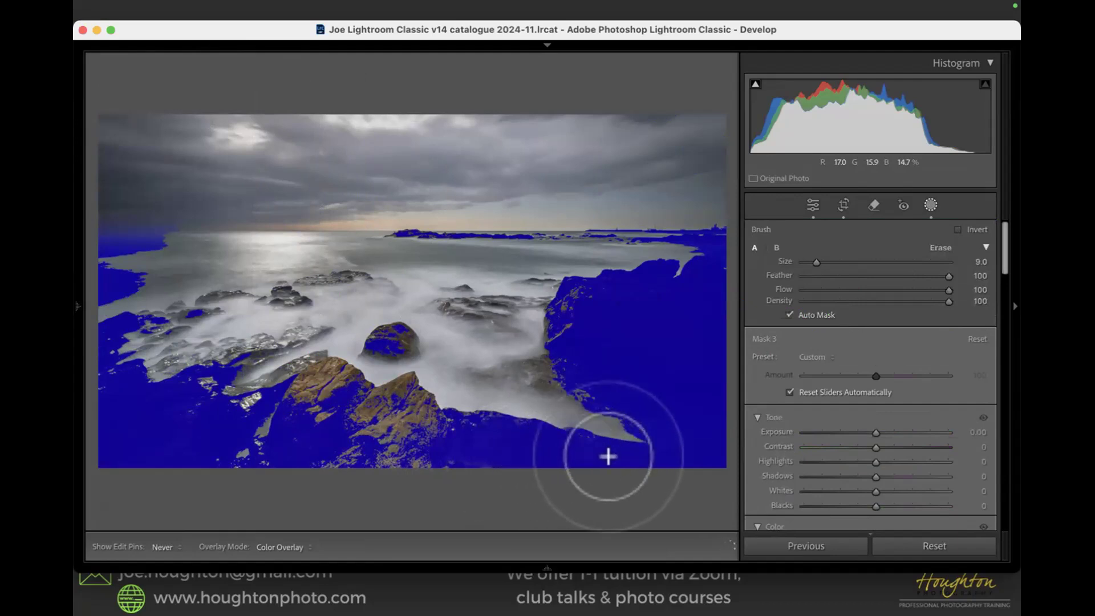
{"action": "mouse_move", "coordinate": [411, 401]}
{"action": "left_mouse_down"}
{"action": "mouse_move", "coordinate": [391, 394]}
{"action": "mouse_move", "coordinate": [379, 409]}
{"action": "mouse_move", "coordinate": [420, 435]}
{"action": "mouse_move", "coordinate": [360, 459]}
{"action": "mouse_move", "coordinate": [233, 477]}
{"action": "mouse_move", "coordinate": [262, 431]}
{"action": "mouse_move", "coordinate": [319, 417]}
{"action": "mouse_move", "coordinate": [318, 384]}
{"action": "mouse_move", "coordinate": [337, 382]}
{"action": "mouse_move", "coordinate": [312, 367]}
{"action": "mouse_move", "coordinate": [276, 378]}
{"action": "mouse_move", "coordinate": [289, 394]}
{"action": "mouse_move", "coordinate": [284, 382]}
{"action": "left_mouse_up"}
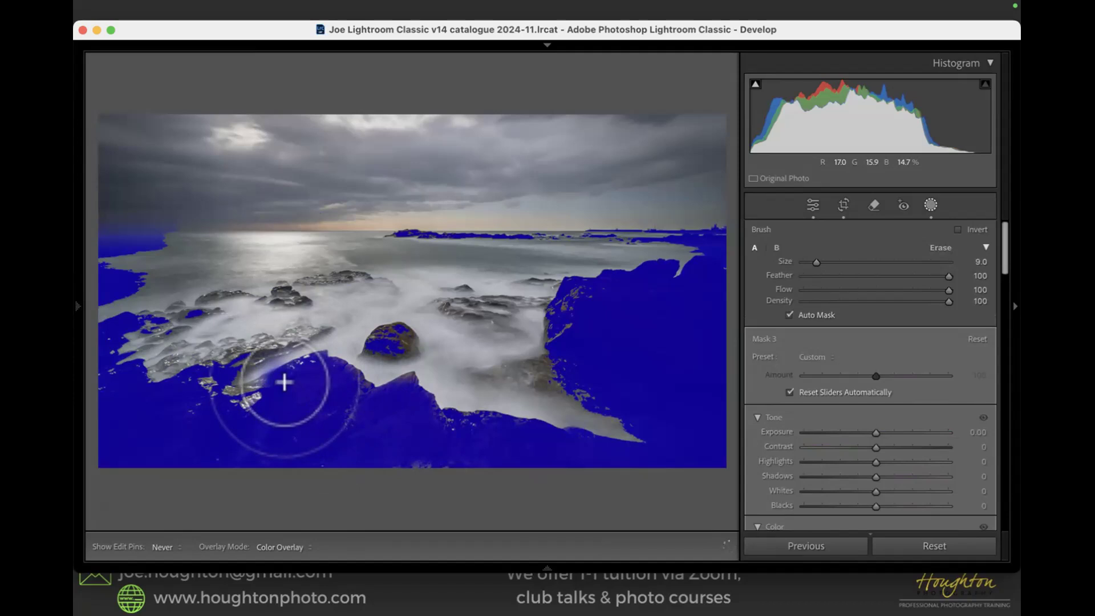
{"action": "left_click_drag", "start_coordinate": [284, 382], "coordinate": [309, 359]}
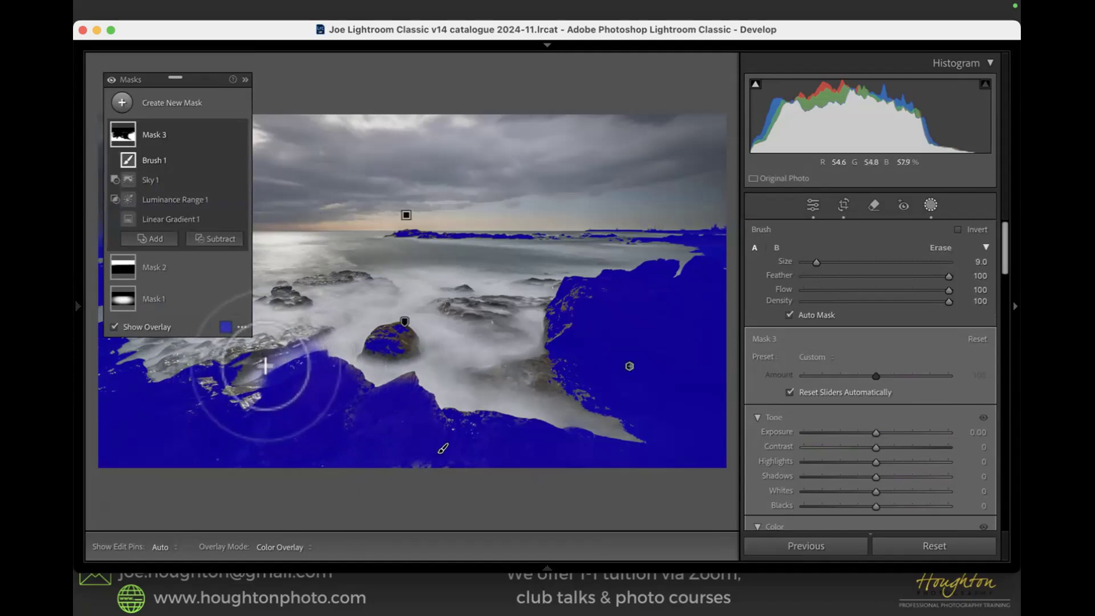
{"action": "key", "text": "alt"}
{"action": "mouse_move", "coordinate": [264, 359]}
{"action": "left_mouse_down"}
{"action": "mouse_move", "coordinate": [323, 331]}
{"action": "mouse_move", "coordinate": [256, 371]}
{"action": "mouse_move", "coordinate": [317, 342]}
{"action": "mouse_move", "coordinate": [320, 327]}
{"action": "left_mouse_up"}
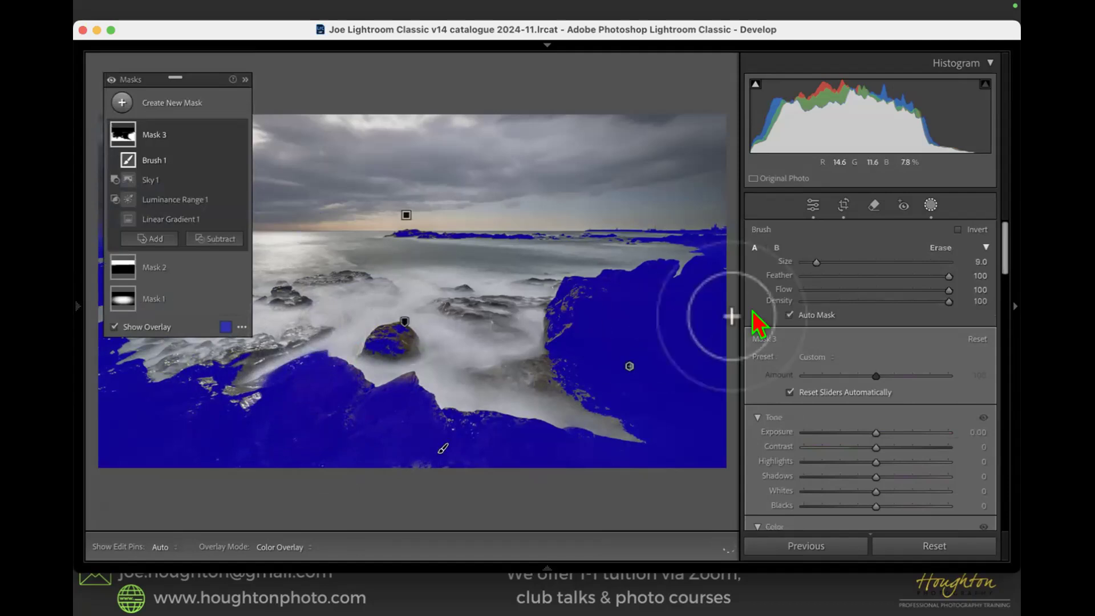
- Toggle the mask overlay to check coverage, leave it hidden, and set the rock mask's Texture to 100
{"action": "key", "text": "o"}
{"action": "key", "text": "o"}
{"action": "key", "text": "o"}
{"action": "key", "text": "o"}
{"action": "key", "text": "o"}
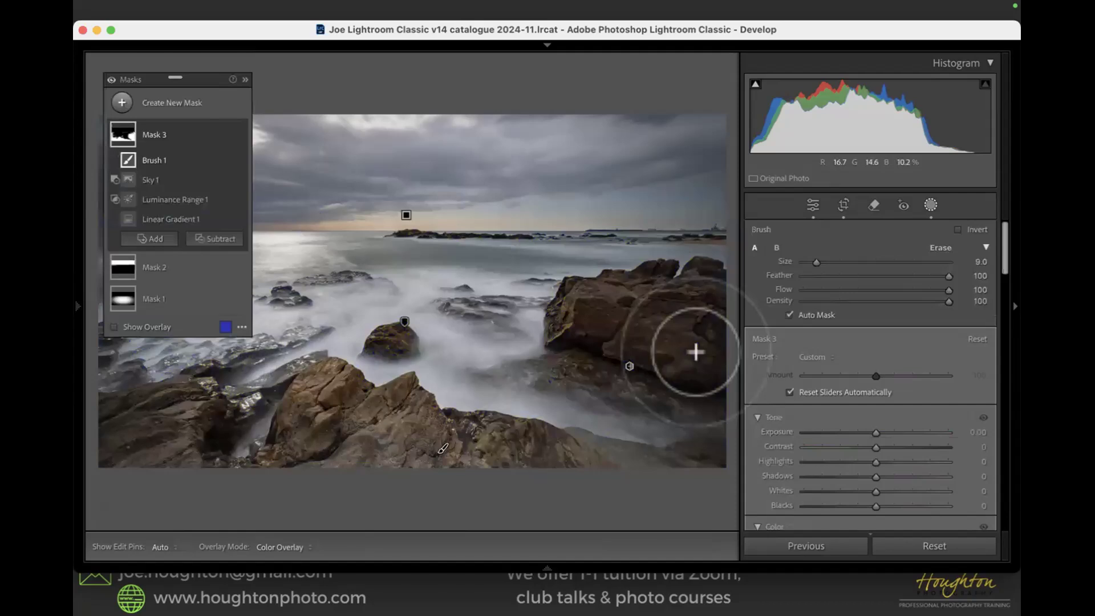
{"action": "scroll", "coordinate": [887, 463], "scroll_direction": "down", "scroll_amount": 8}
{"action": "scroll", "coordinate": [887, 451], "scroll_direction": "down", "scroll_amount": 10}
{"action": "left_click_drag", "start_coordinate": [877, 349], "coordinate": [979, 354]}
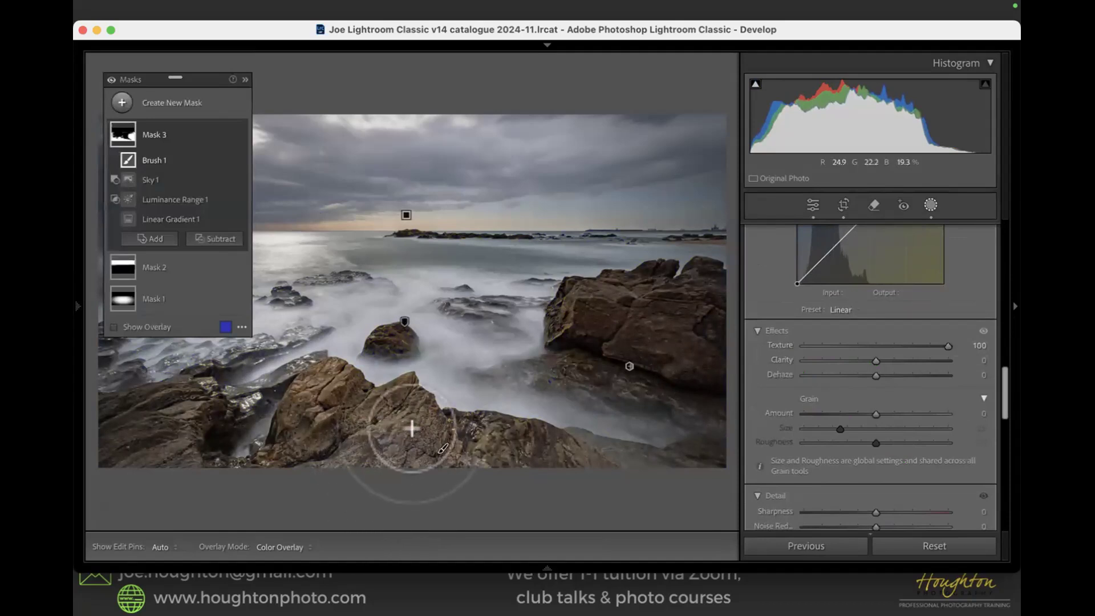
- Compare the foreground rocks close up by lowering Mask 3's Texture and restoring it to 100
{"action": "key", "text": "super+equal"}
{"action": "key", "text": "super+equal"}
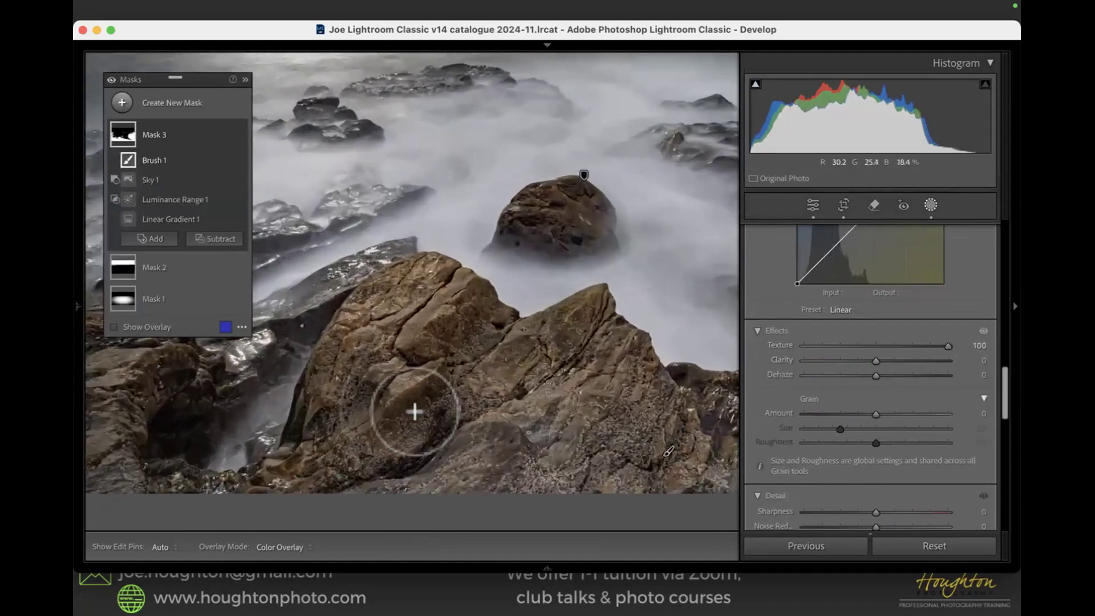
{"action": "left_click_drag", "start_coordinate": [947, 347], "coordinate": [884, 349]}
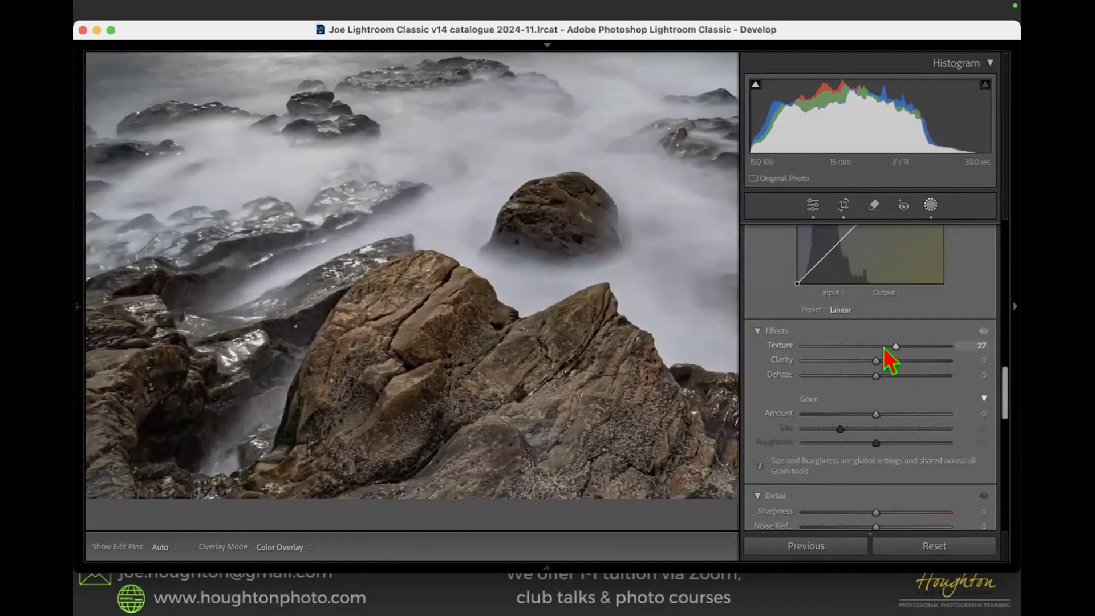
{"action": "mouse_move", "coordinate": [960, 338]}
{"action": "left_mouse_down"}
{"action": "mouse_move", "coordinate": [949, 346]}
{"action": "mouse_move", "coordinate": [1012, 349]}
{"action": "left_mouse_up"}
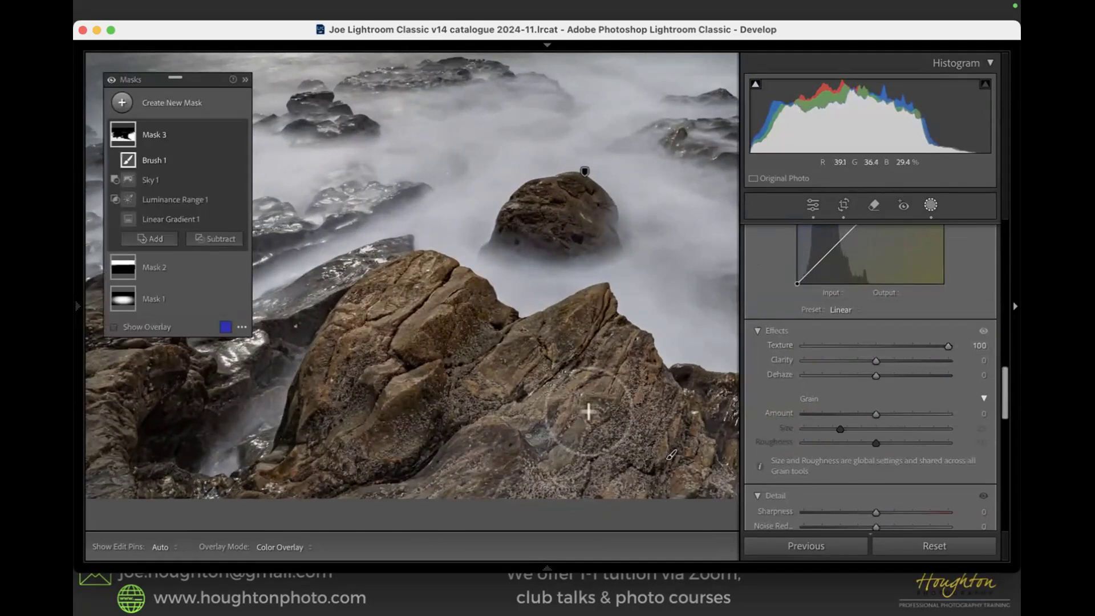
- Close the masking tool and fit the whole photo in view
{"action": "key", "text": "z"}
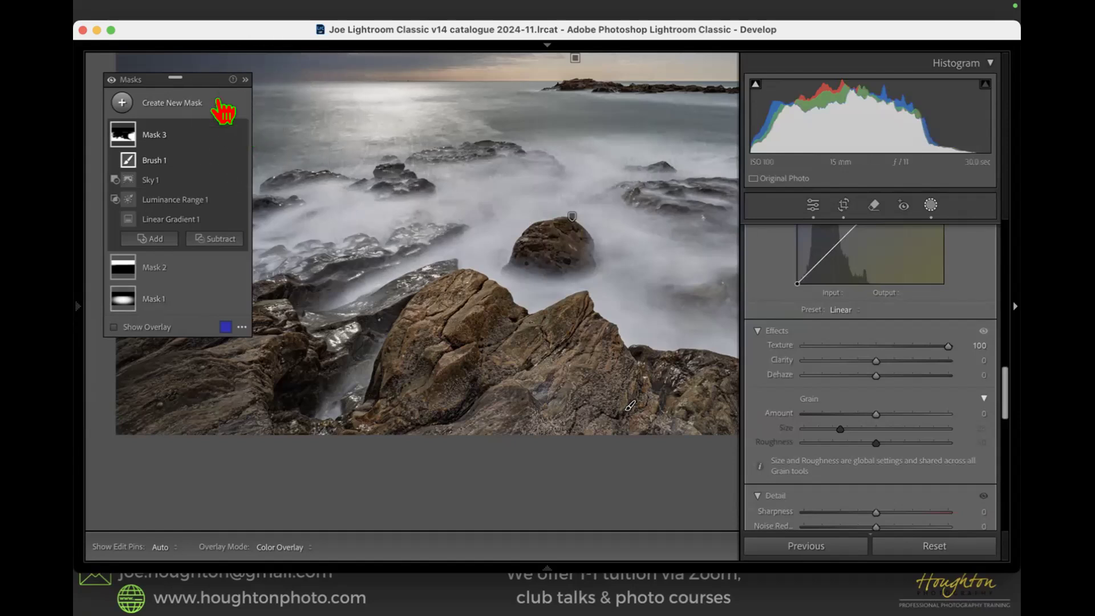
{"action": "left_click", "coordinate": [930, 206]}
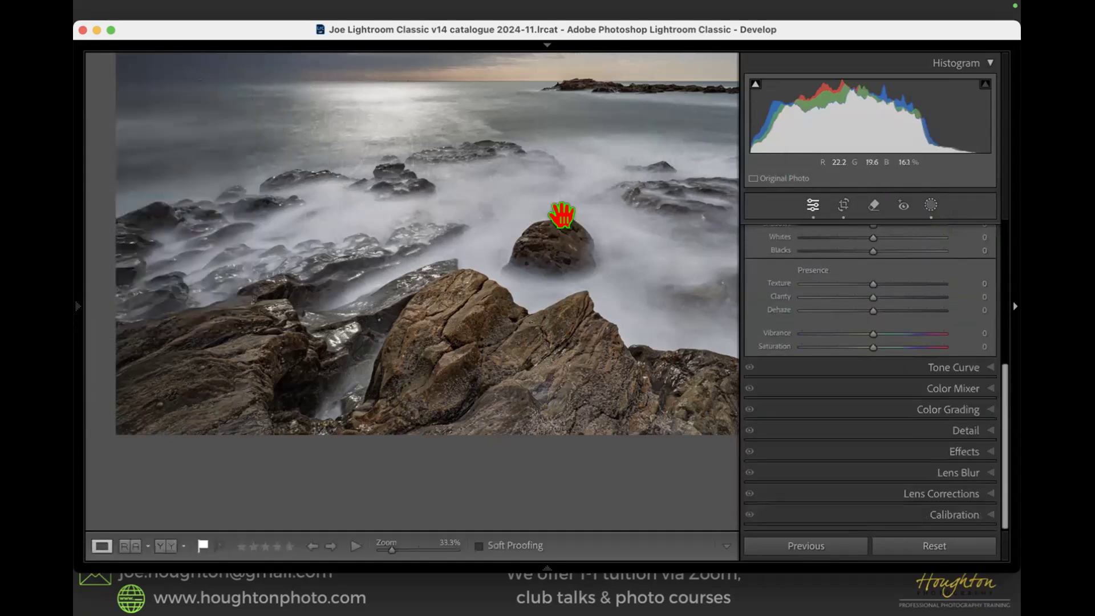
{"action": "left_click", "coordinate": [564, 221]}
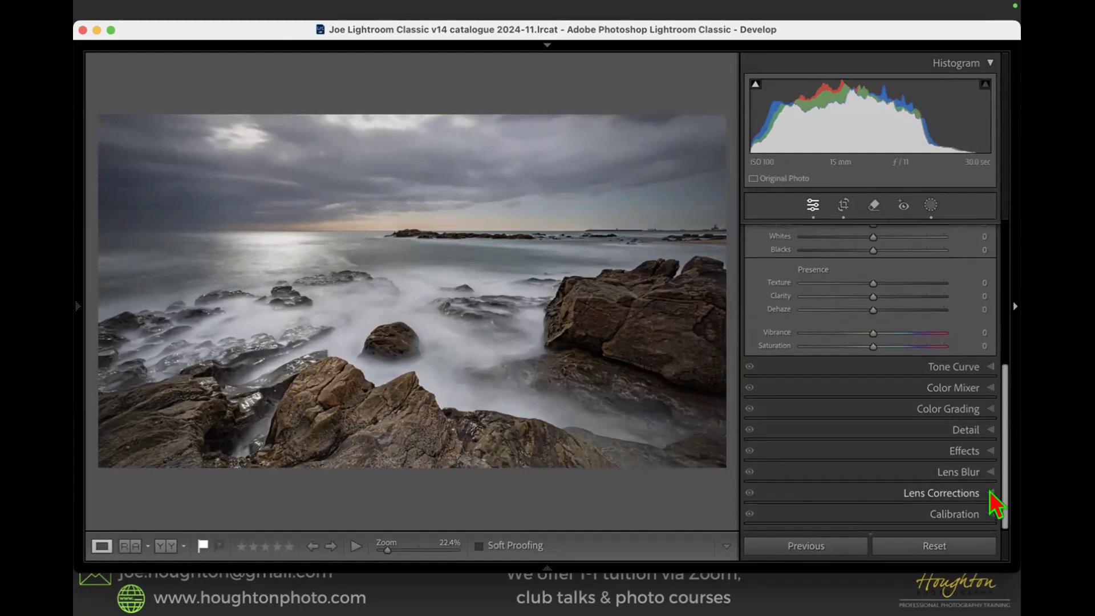
- Try a post-crop vignette with an Amount of -5, then return the Amount to 0
{"action": "left_click", "coordinate": [992, 452]}
{"action": "left_click_drag", "start_coordinate": [869, 341], "coordinate": [868, 341]}
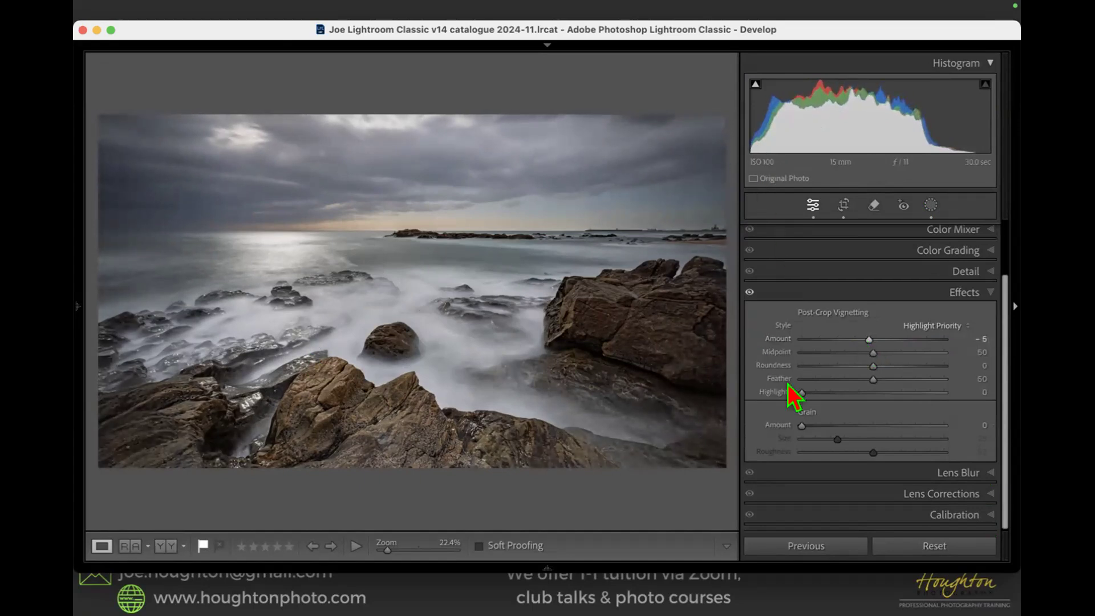
{"action": "mouse_move", "coordinate": [864, 340]}
{"action": "left_mouse_down"}
{"action": "mouse_move", "coordinate": [847, 341]}
{"action": "mouse_move", "coordinate": [868, 344]}
{"action": "left_mouse_up"}
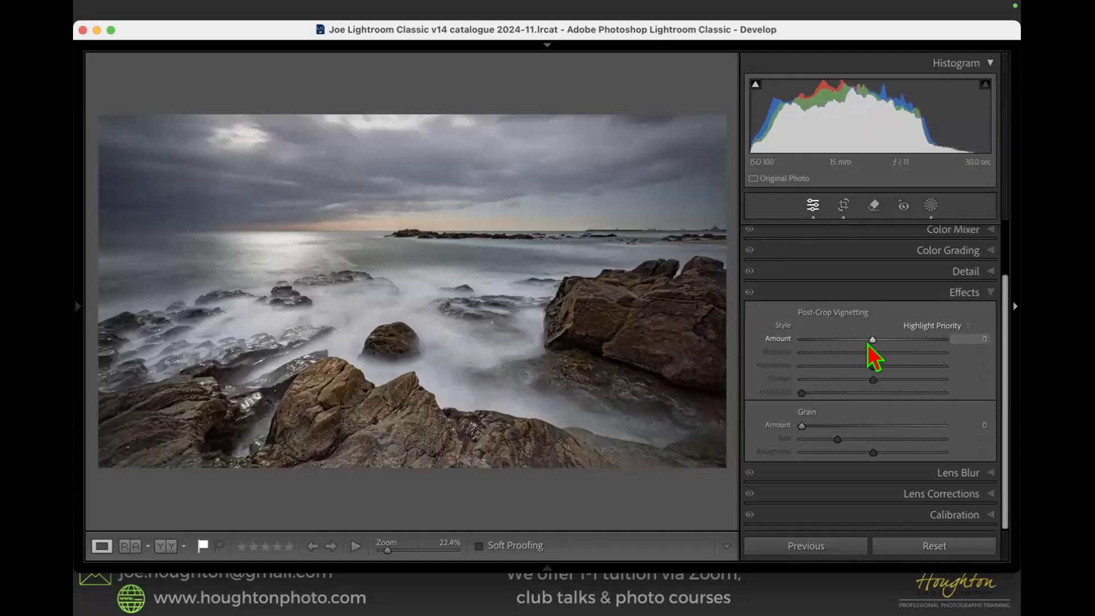
{"action": "left_click", "coordinate": [933, 206]}
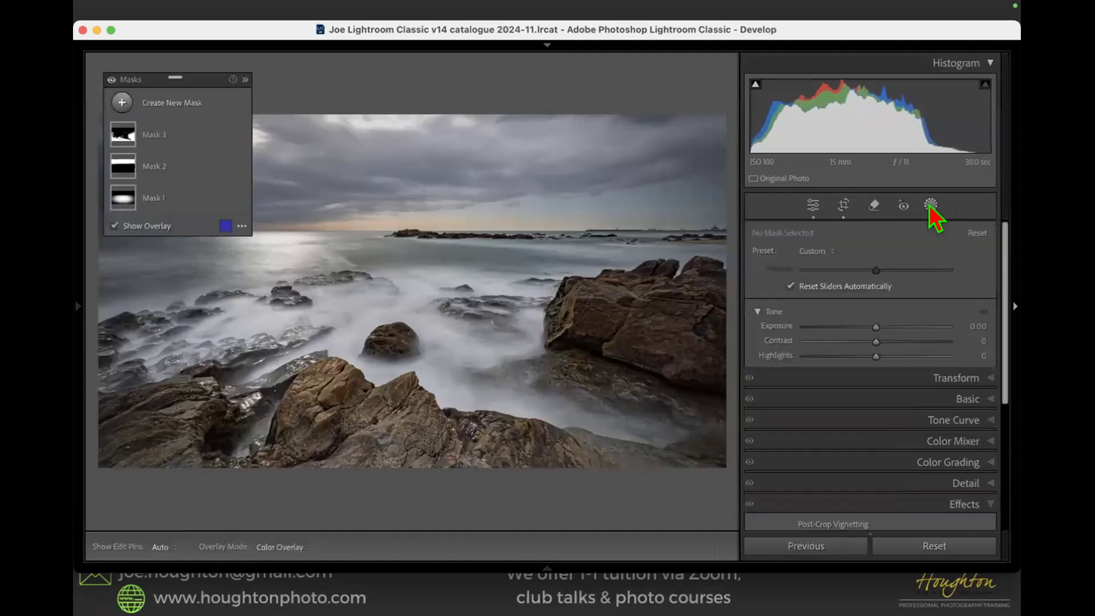
{"action": "left_click", "coordinate": [151, 103]}
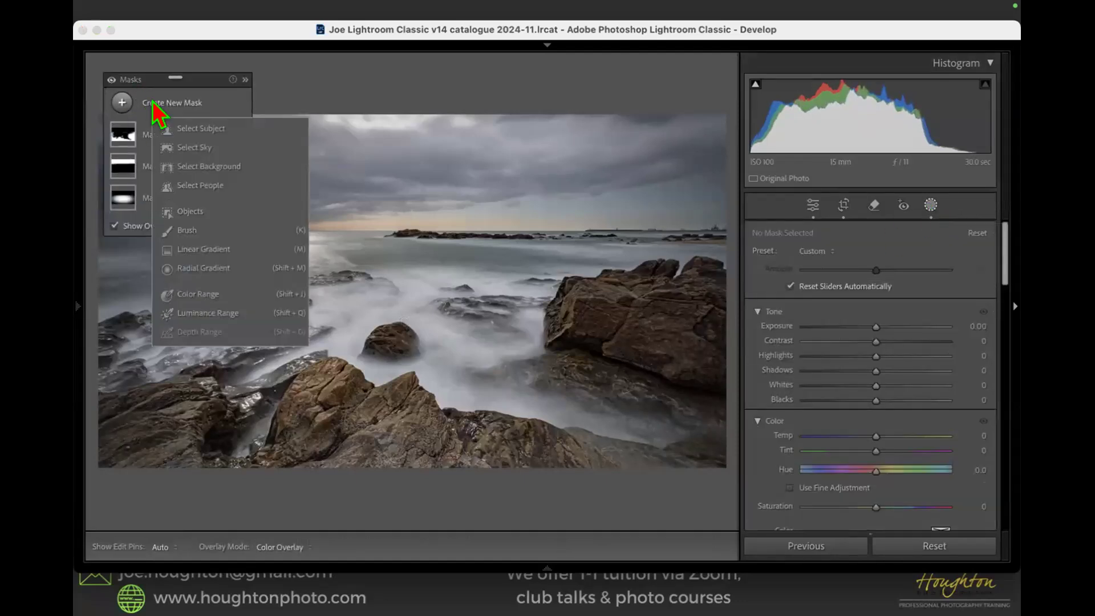
{"action": "left_click", "coordinate": [210, 269]}
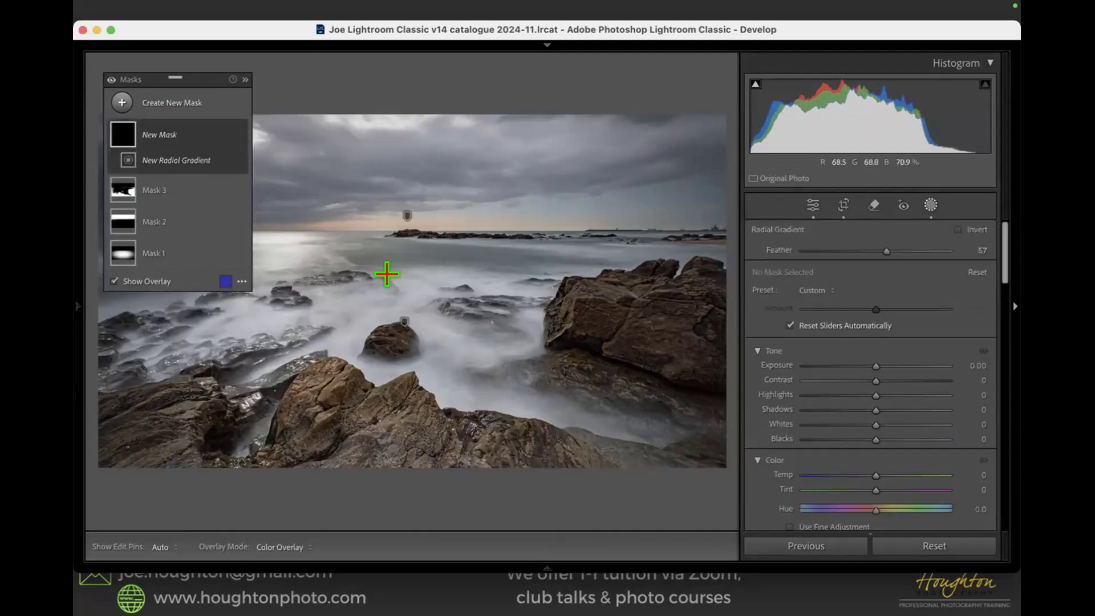
{"action": "left_click_drag", "start_coordinate": [383, 279], "coordinate": [725, 416]}
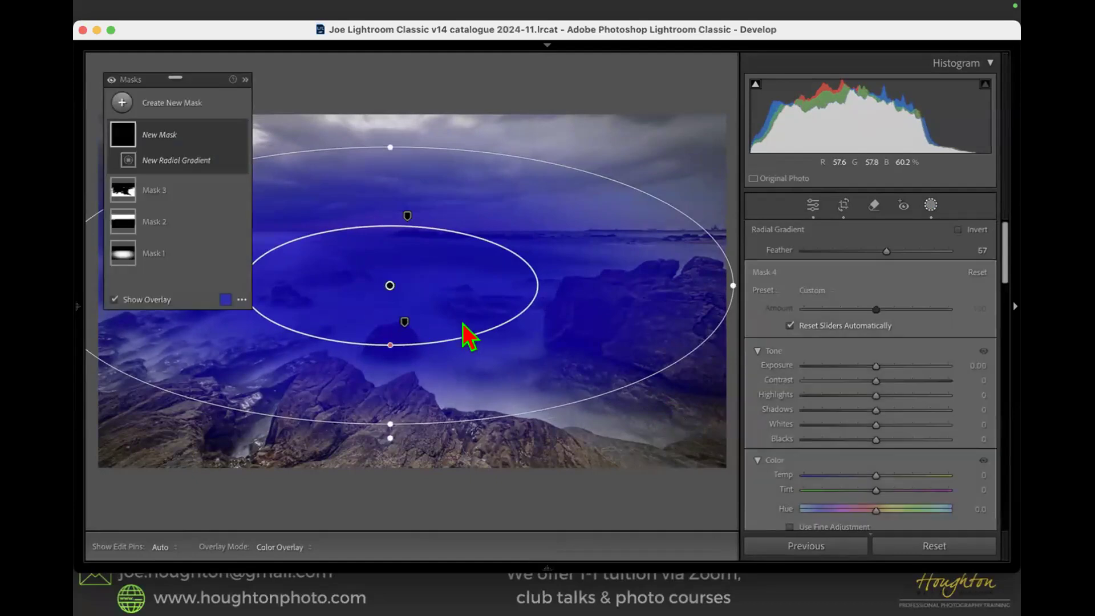
{"action": "left_click_drag", "start_coordinate": [386, 277], "coordinate": [395, 306]}
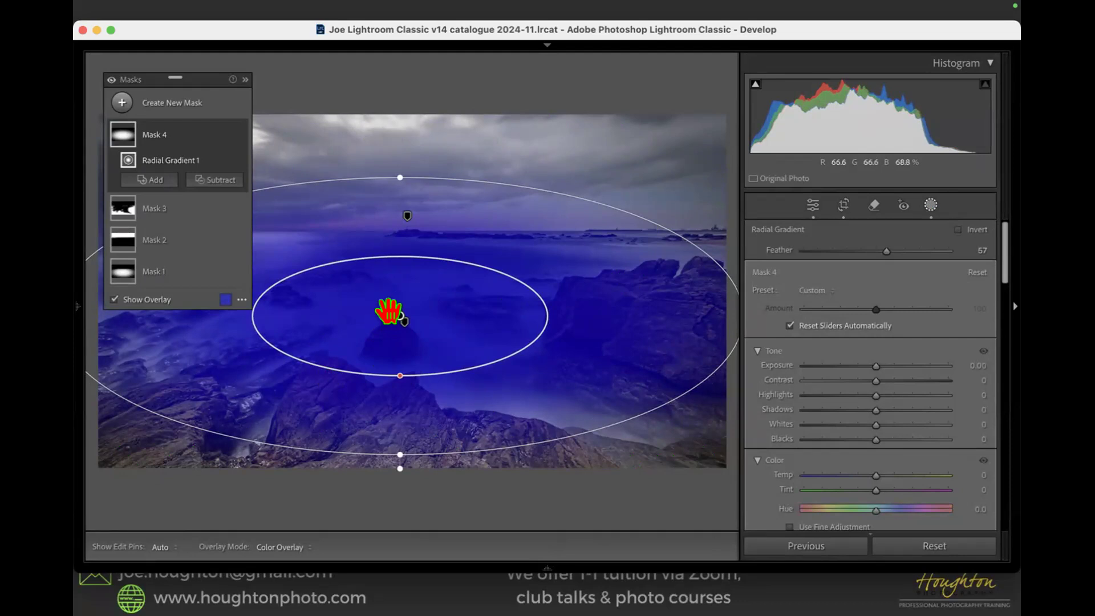
{"action": "key", "text": "Delete"}
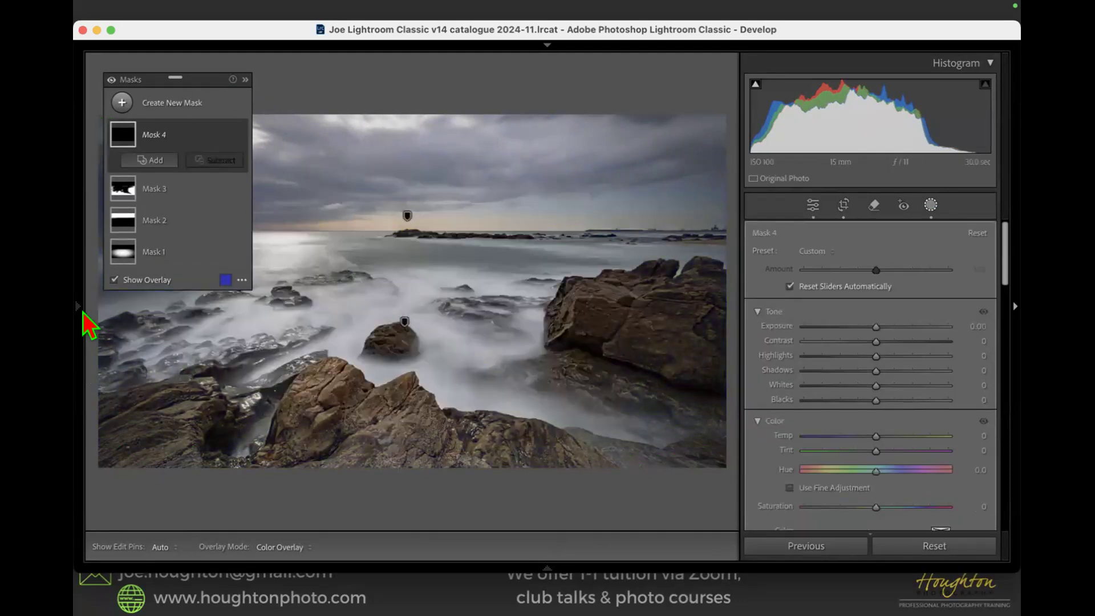
- Dock the floating Masks panel beneath the editing tools and zoom the seascape out to 12%
{"action": "left_click", "coordinate": [80, 309]}
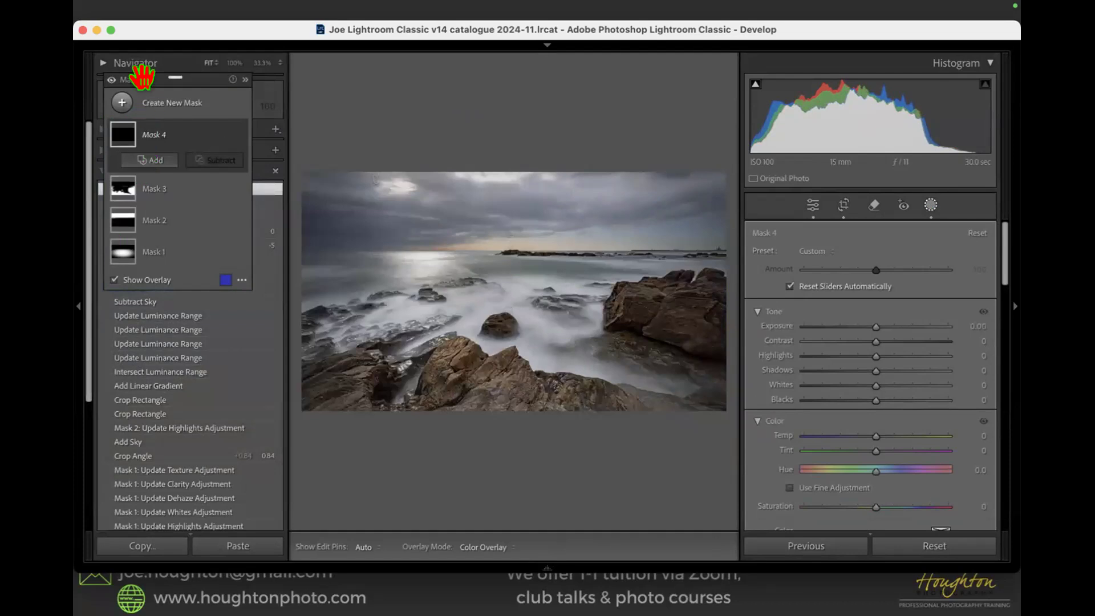
{"action": "left_click_drag", "start_coordinate": [143, 80], "coordinate": [758, 176]}
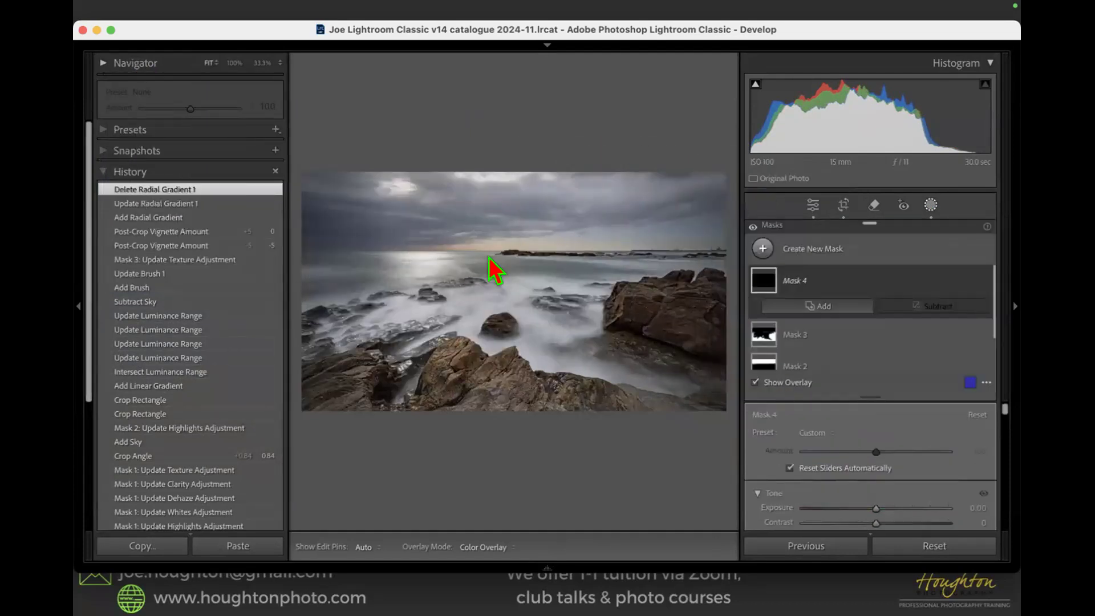
{"action": "left_click", "coordinate": [264, 64]}
{"action": "left_click", "coordinate": [281, 61]}
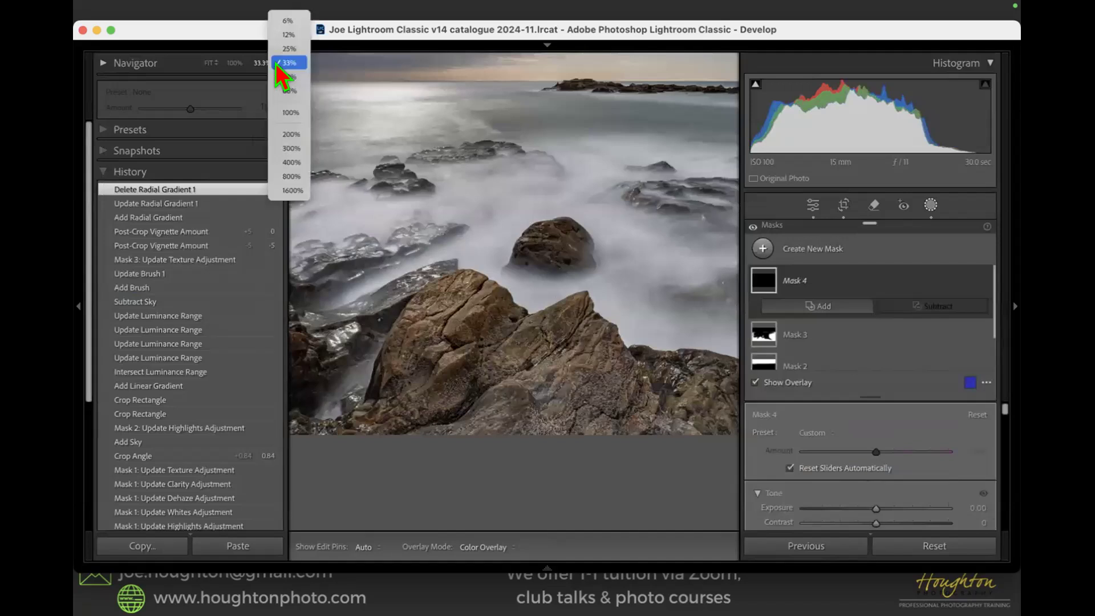
{"action": "left_click", "coordinate": [283, 33]}
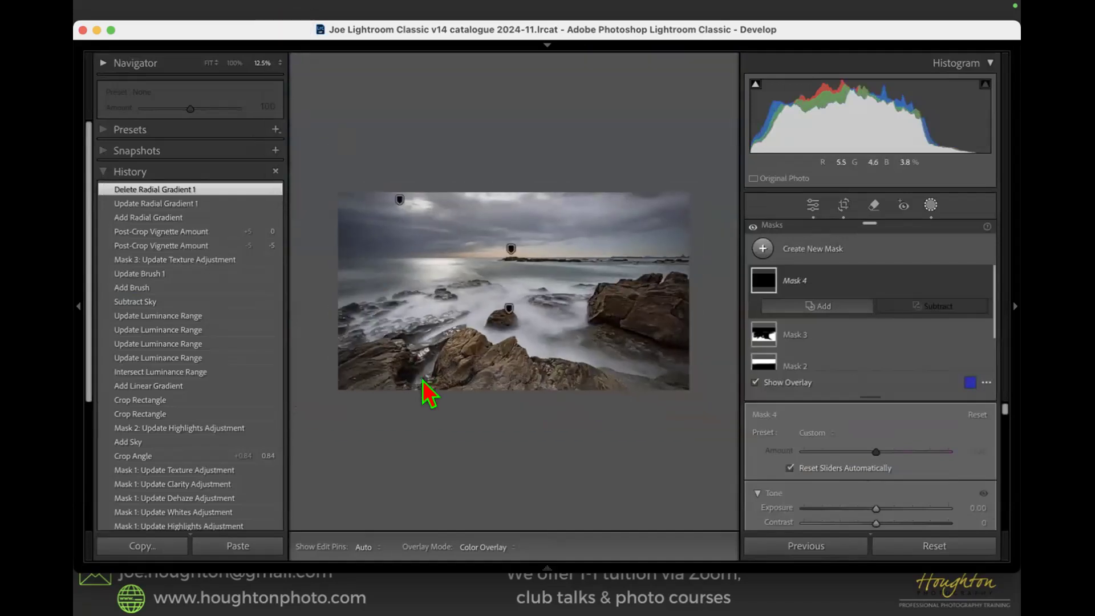
- Restart masking and add a large radial gradient centred on the foreground rocks, extending beyond the photo's edges
{"action": "left_click", "coordinate": [930, 206]}
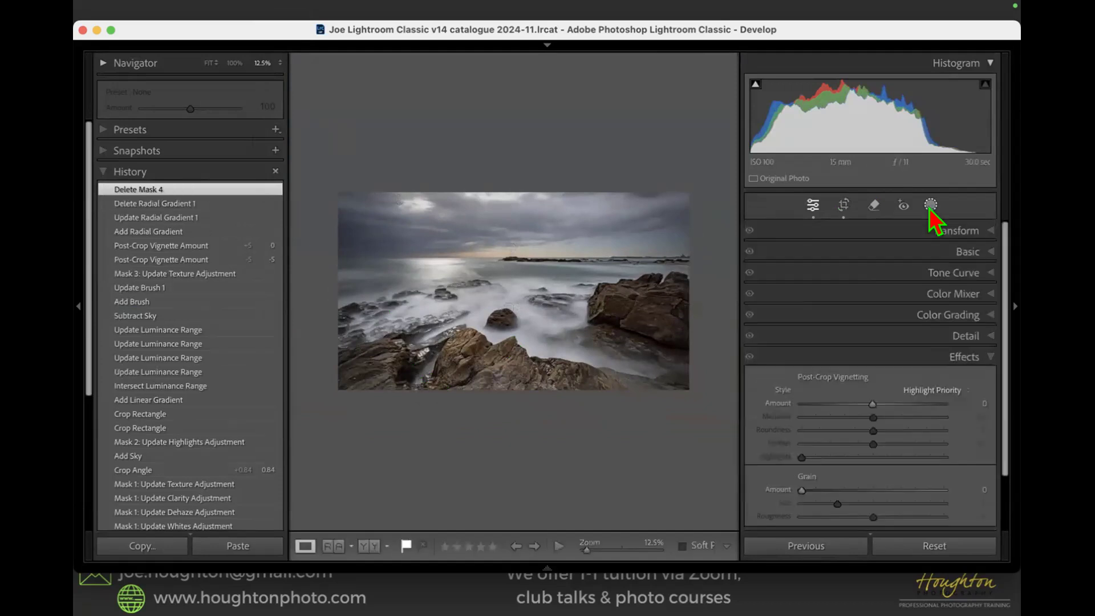
{"action": "left_click", "coordinate": [930, 206]}
{"action": "left_click", "coordinate": [839, 250]}
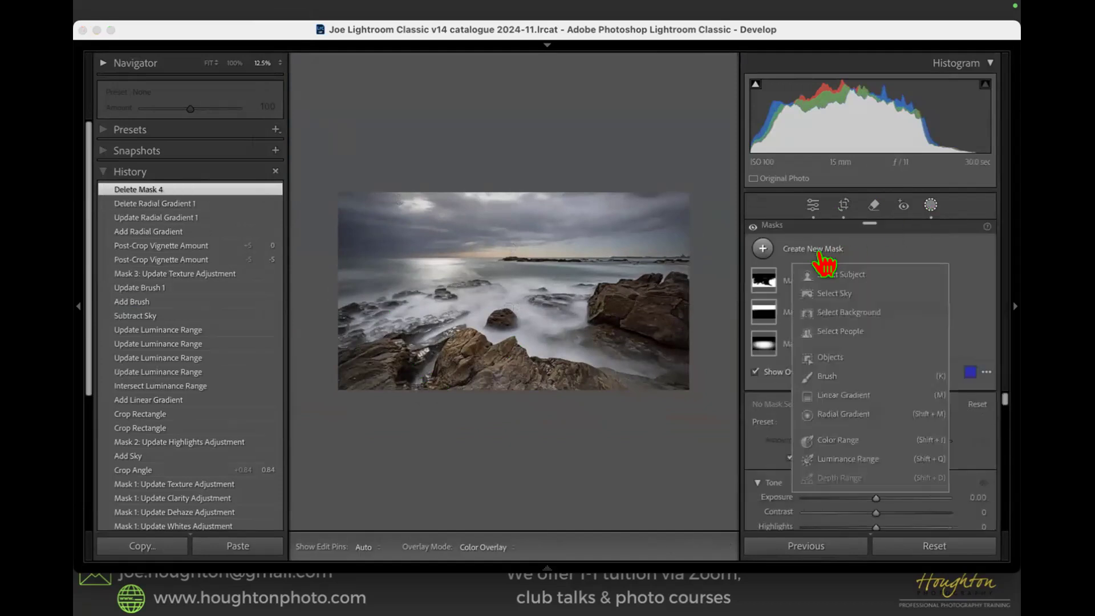
{"action": "left_click", "coordinate": [839, 415]}
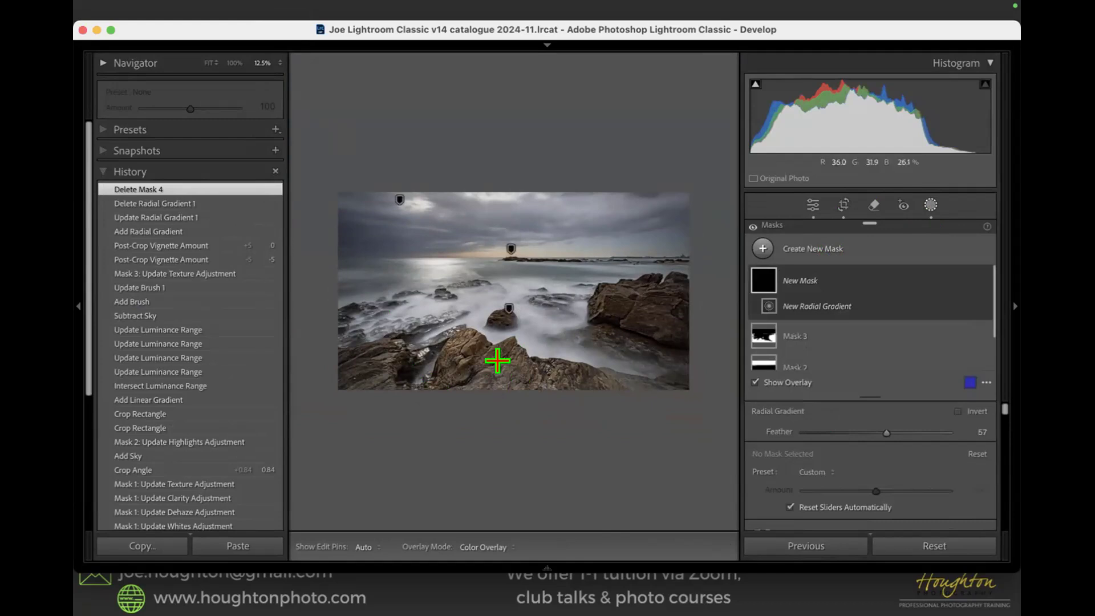
{"action": "left_click_drag", "start_coordinate": [500, 350], "coordinate": [744, 485]}
{"action": "mouse_move", "coordinate": [504, 359]}
{"action": "left_mouse_down"}
{"action": "mouse_move", "coordinate": [531, 533]}
{"action": "mouse_move", "coordinate": [501, 362]}
{"action": "left_mouse_up"}
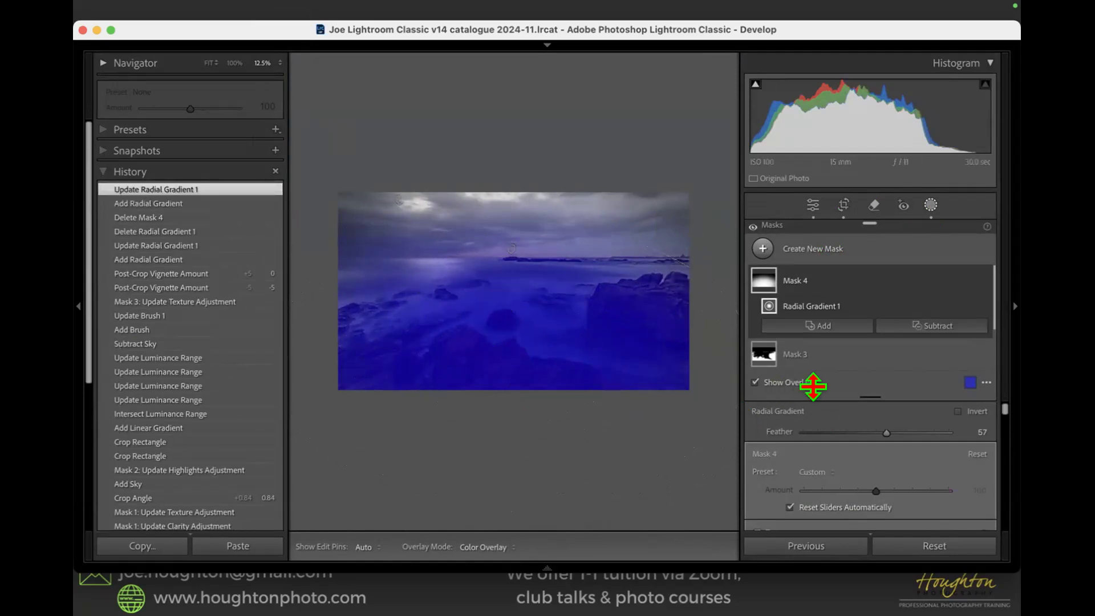
- Invert the radial gradient so it covers the area outside the ellipse, and set its Feather to 14
{"action": "left_click", "coordinate": [959, 411]}
{"action": "left_click", "coordinate": [959, 411]}
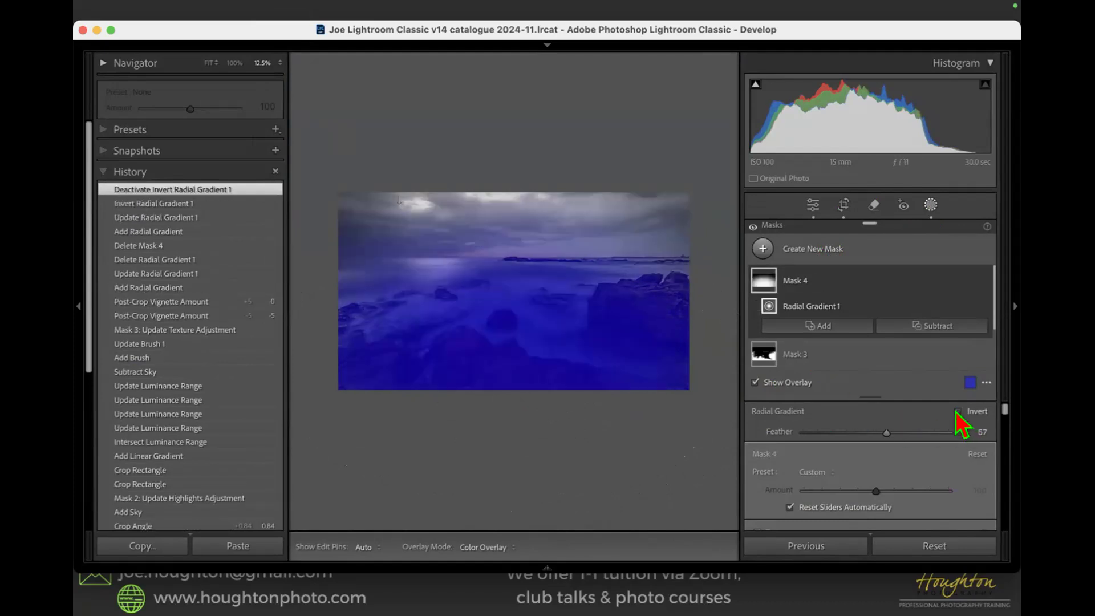
{"action": "left_click", "coordinate": [958, 411]}
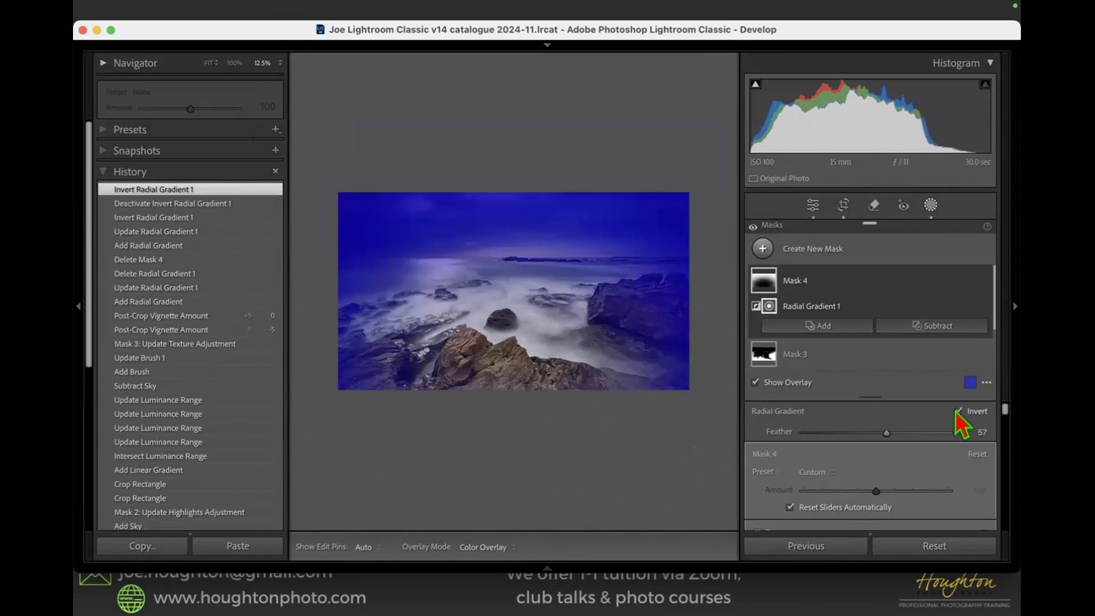
{"action": "mouse_move", "coordinate": [457, 298]}
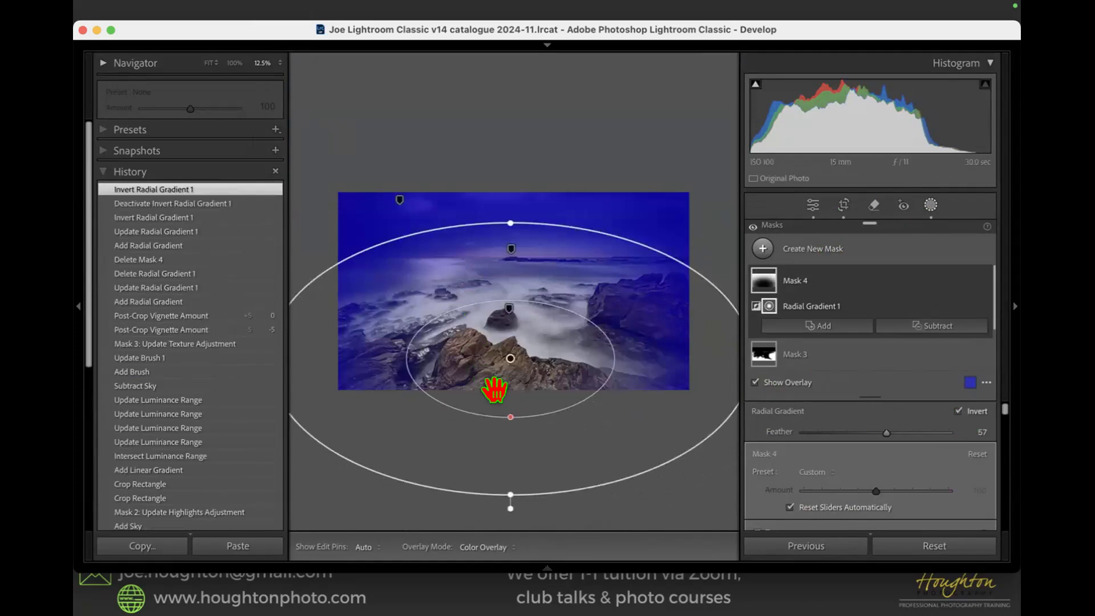
{"action": "left_click_drag", "start_coordinate": [504, 407], "coordinate": [511, 474]}
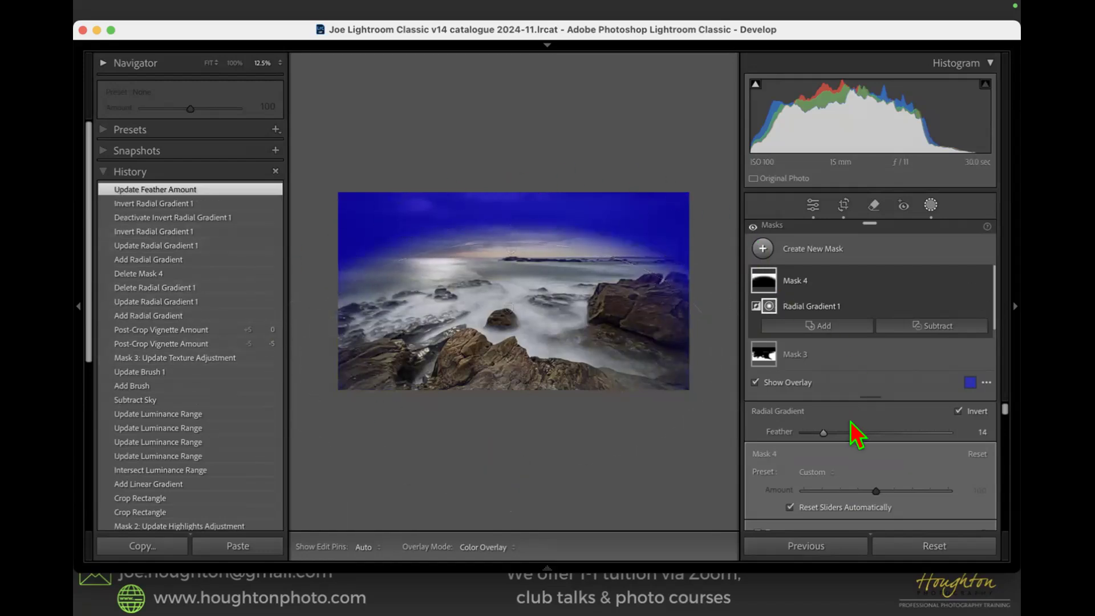
- Set Mask 4's Exposure to -0.41 to darken the area outside the ellipse
{"action": "scroll", "coordinate": [859, 450], "scroll_direction": "down", "scroll_amount": 3}
{"action": "scroll", "coordinate": [858, 453], "scroll_direction": "down", "scroll_amount": 1}
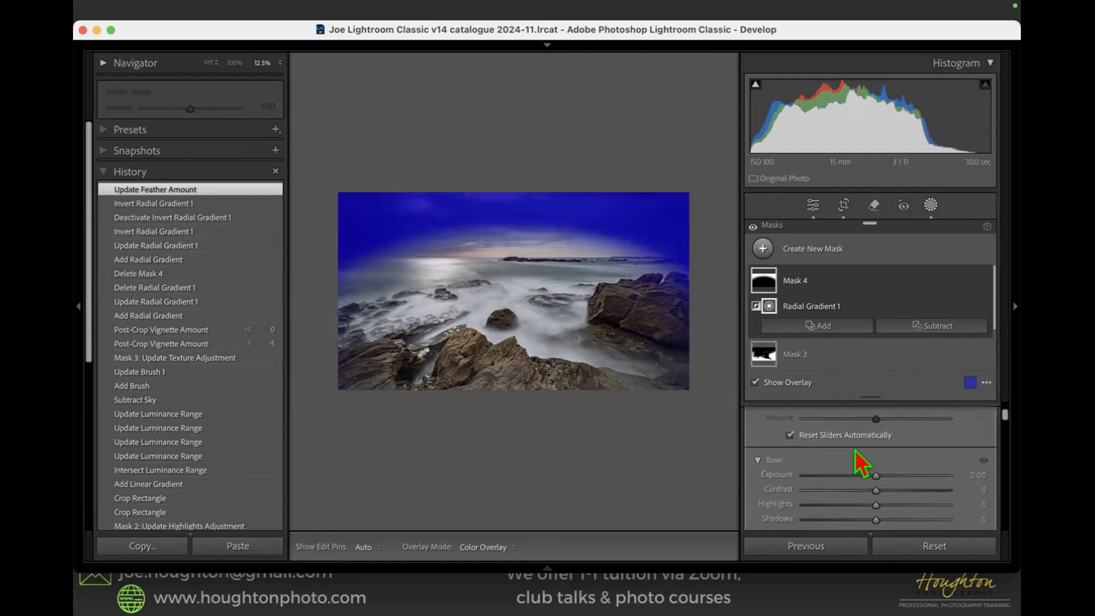
{"action": "left_click_drag", "start_coordinate": [875, 449], "coordinate": [871, 452]}
{"action": "left_click_drag", "start_coordinate": [872, 450], "coordinate": [869, 450]}
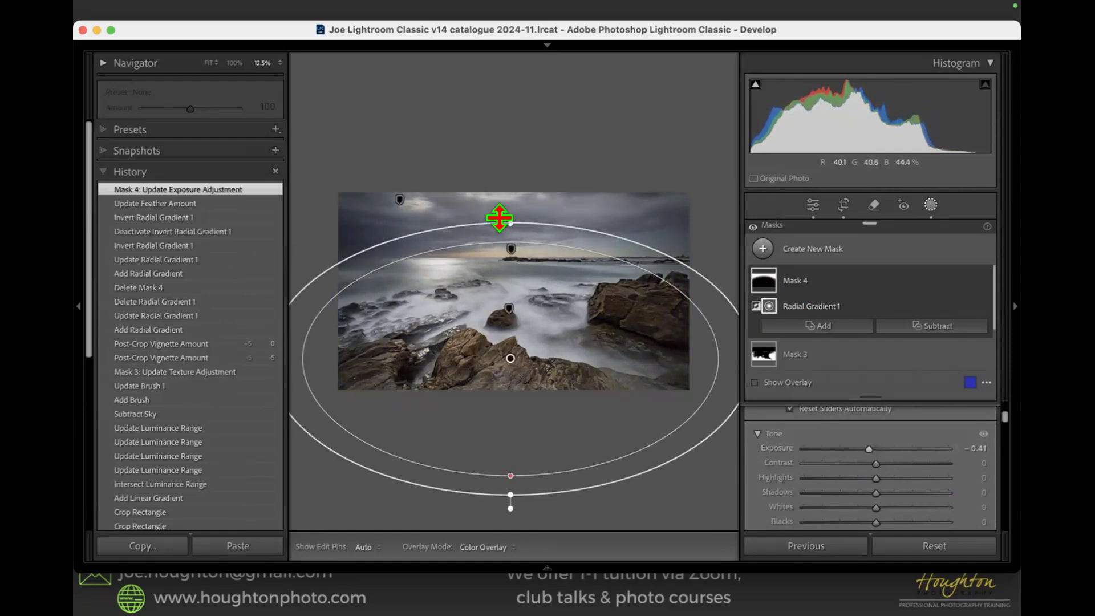
- Shrink the ellipse's height to the horizon, narrow its width to within the photo, and set Mask 4's Exposure to 0.23
{"action": "left_click_drag", "start_coordinate": [500, 217], "coordinate": [497, 247]}
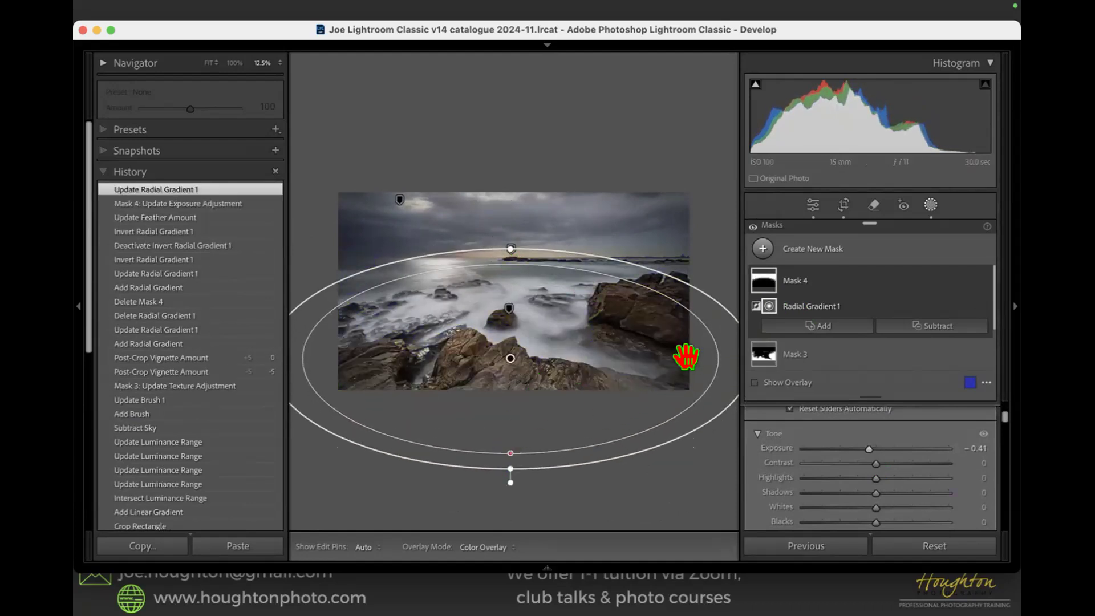
{"action": "key", "text": "super+minus"}
{"action": "left_click_drag", "start_coordinate": [631, 319], "coordinate": [581, 325]}
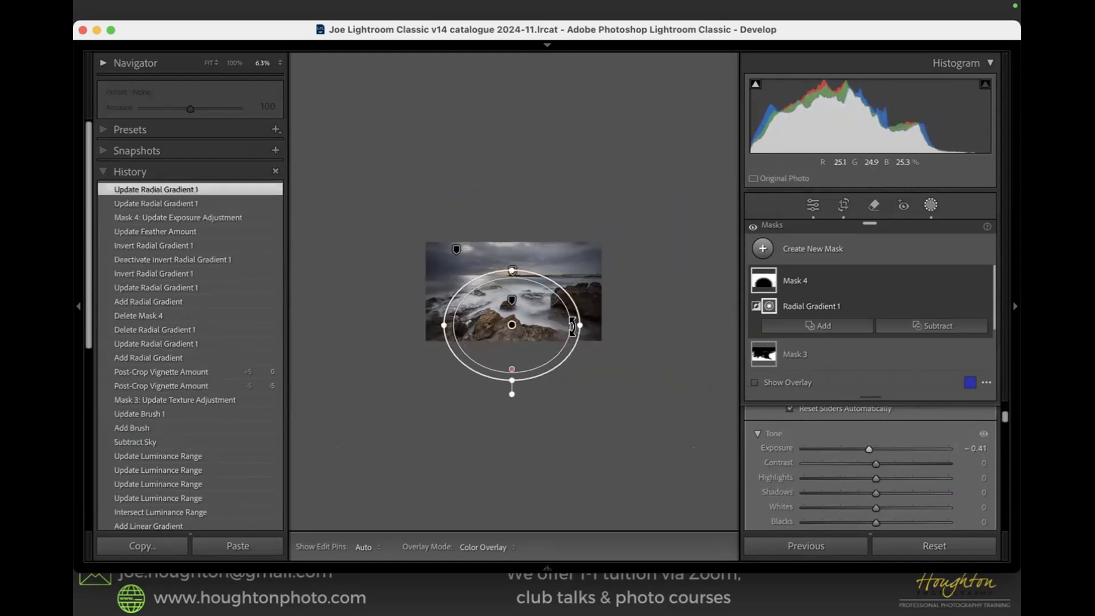
{"action": "mouse_move", "coordinate": [868, 449]}
{"action": "left_mouse_down"}
{"action": "mouse_move", "coordinate": [843, 456]}
{"action": "mouse_move", "coordinate": [879, 449]}
{"action": "left_mouse_up"}
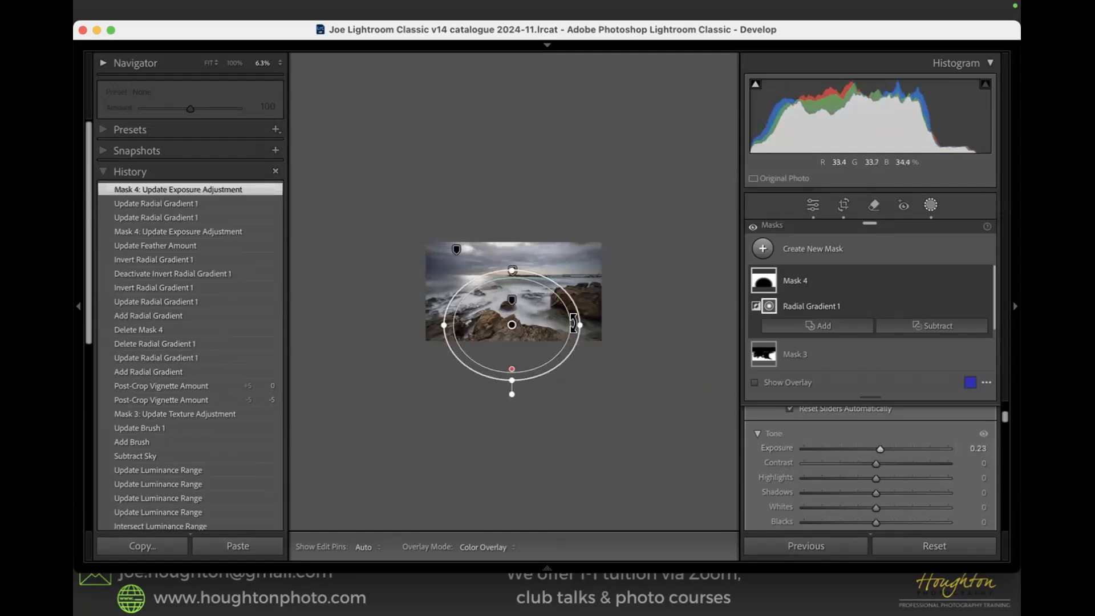
- Rotate the ellipse slightly, enlarge it past the photo's side edges, and set Mask 4's Exposure to 0.36
{"action": "mouse_move", "coordinate": [574, 324]}
{"action": "left_mouse_down"}
{"action": "mouse_move", "coordinate": [626, 313]}
{"action": "mouse_move", "coordinate": [568, 318]}
{"action": "left_mouse_up"}
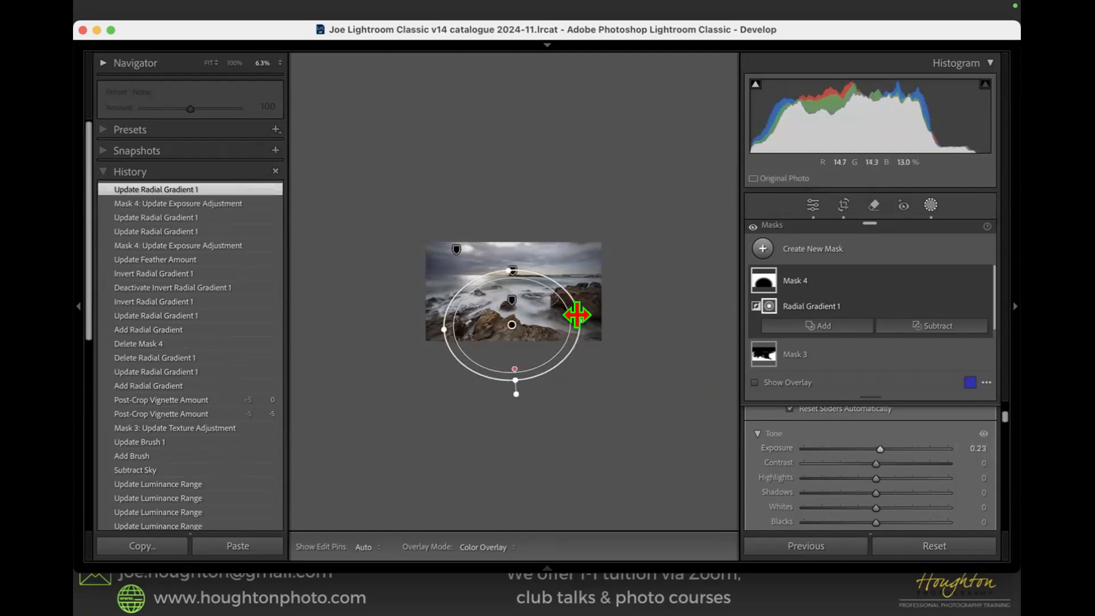
{"action": "left_click_drag", "start_coordinate": [577, 315], "coordinate": [614, 334]}
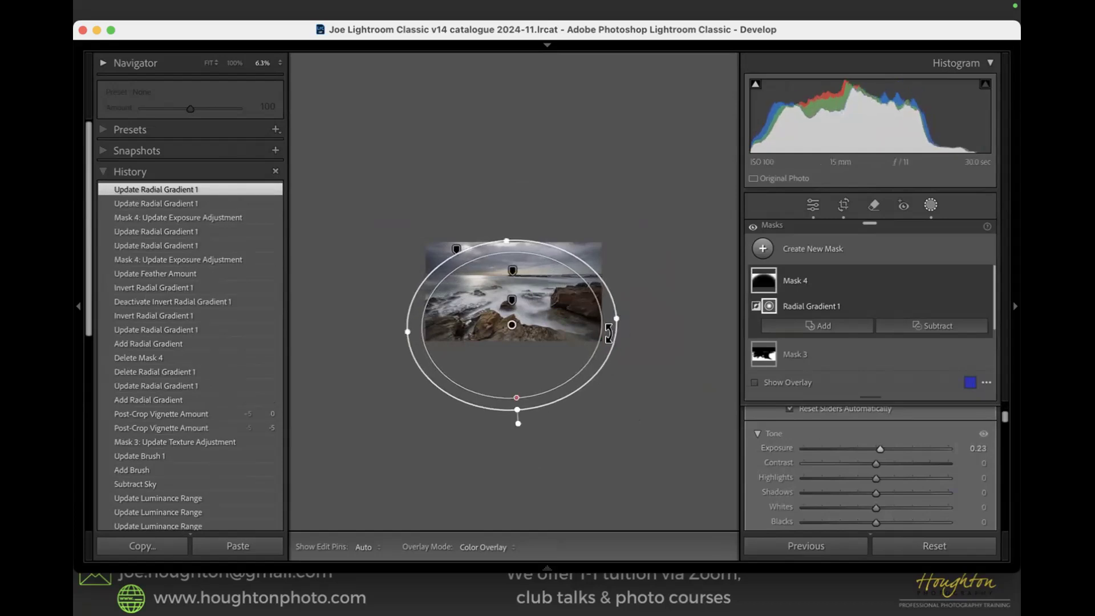
{"action": "left_click_drag", "start_coordinate": [878, 447], "coordinate": [880, 448]}
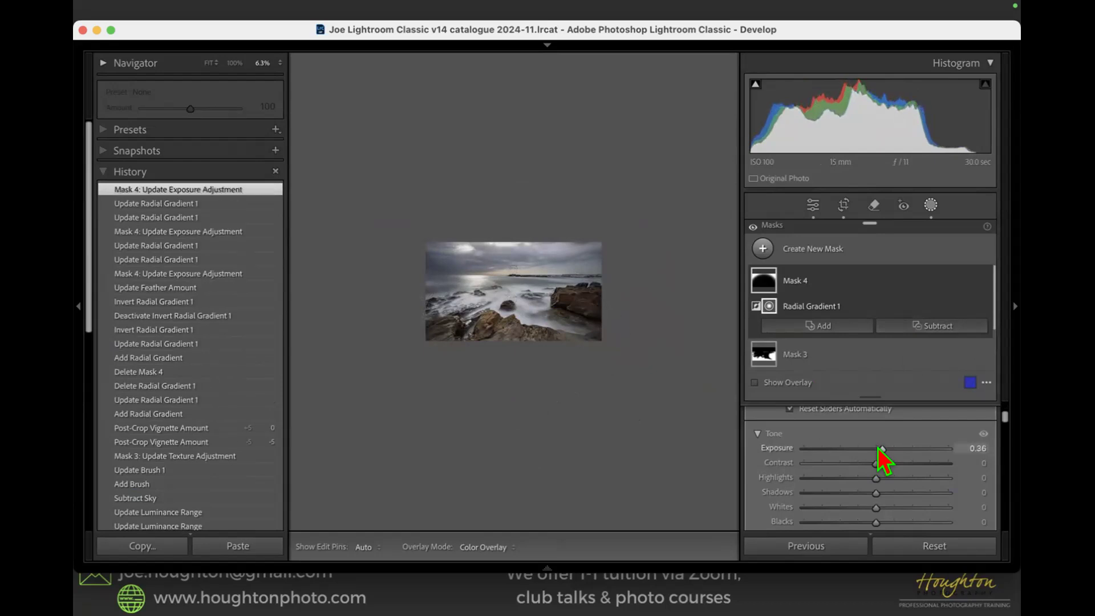
- Fit the whole seascape in an enlarged view with the history hidden, and hide the mask's edit pins
{"action": "key", "text": "z"}
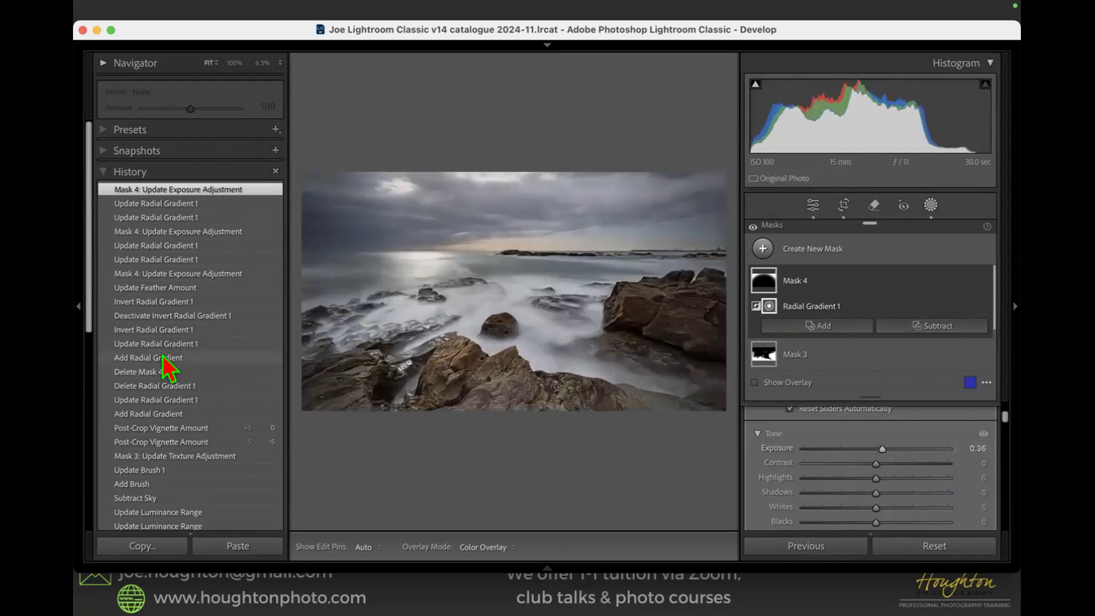
{"action": "left_click", "coordinate": [80, 306]}
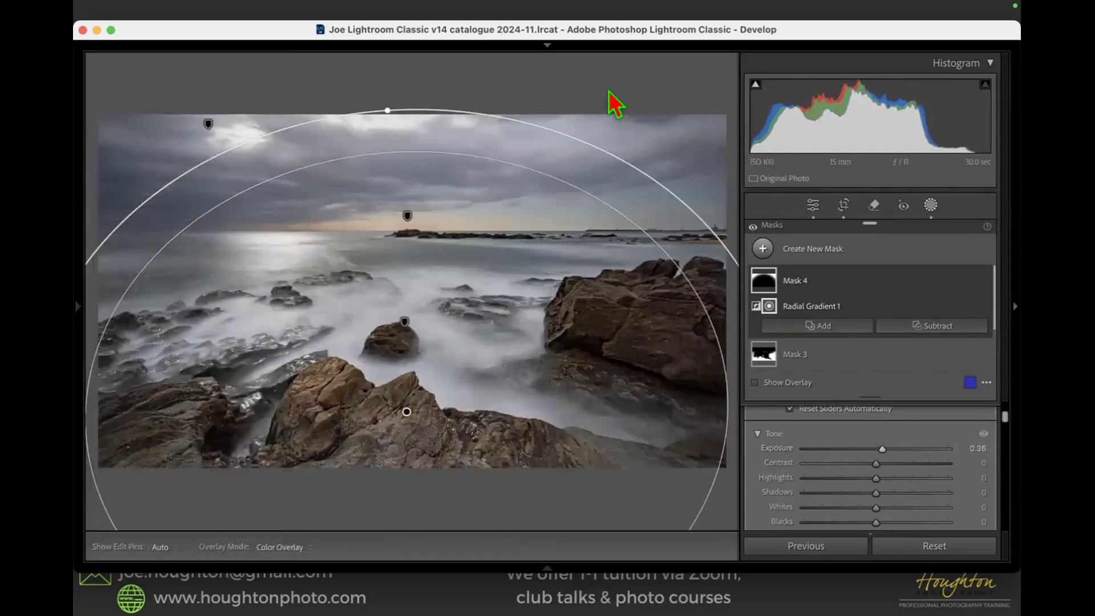
{"action": "key", "text": "h"}
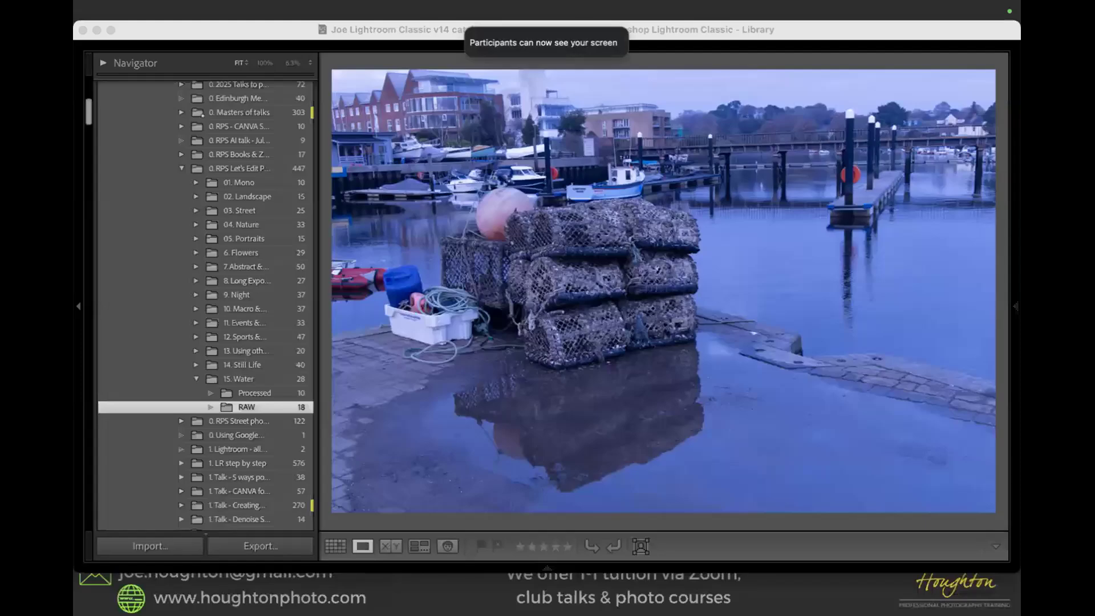
- Browse the photos in the 15. Water RAW folder and open Lymington Harbour Original in the Develop module
{"action": "left_click", "coordinate": [726, 67]}
{"action": "key", "text": "g"}
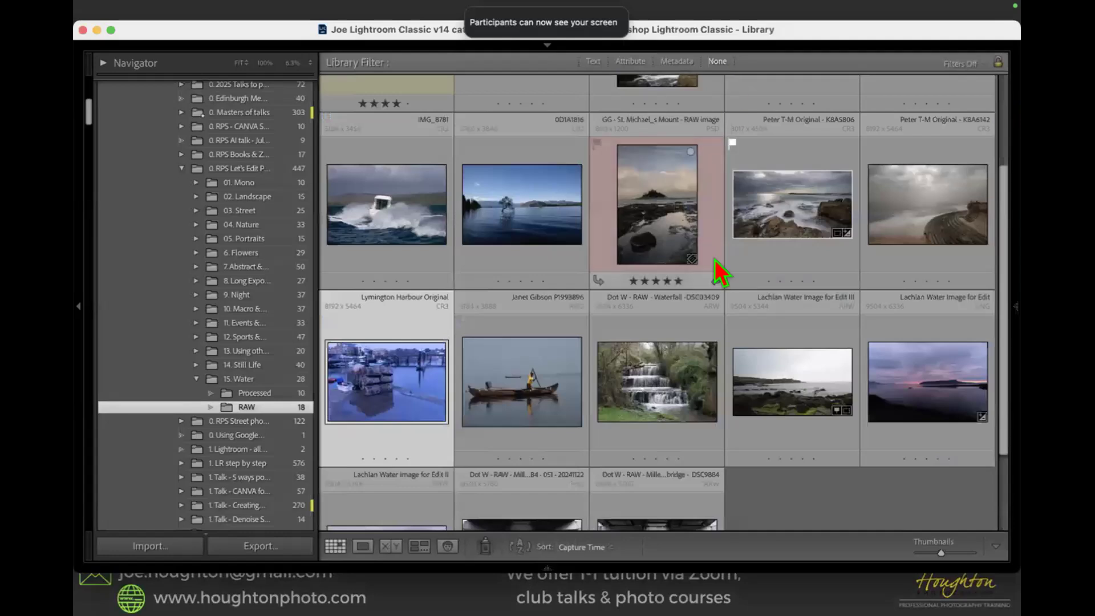
{"action": "scroll", "coordinate": [714, 258], "scroll_direction": "up", "scroll_amount": 3}
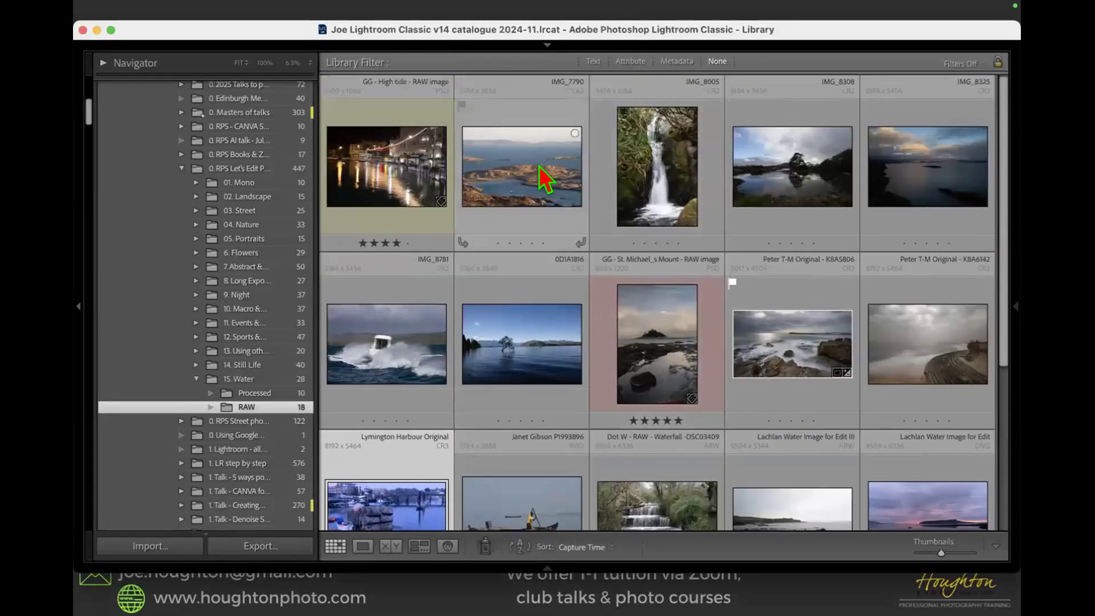
{"action": "scroll", "coordinate": [737, 207], "scroll_direction": "down", "scroll_amount": 2}
{"action": "scroll", "coordinate": [741, 205], "scroll_direction": "down", "scroll_amount": 2}
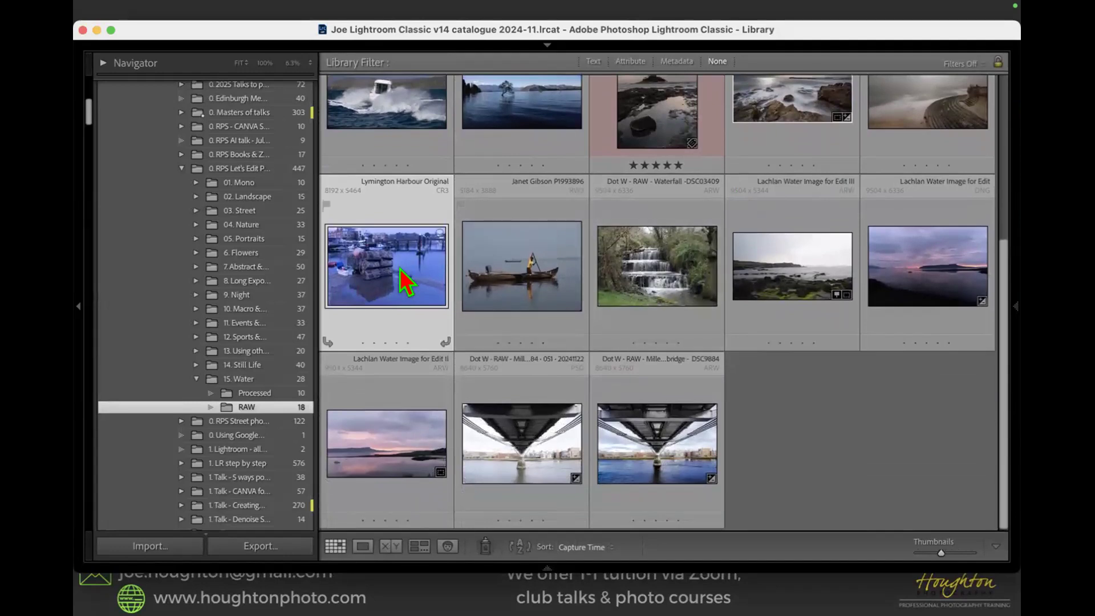
{"action": "double_click", "coordinate": [400, 271]}
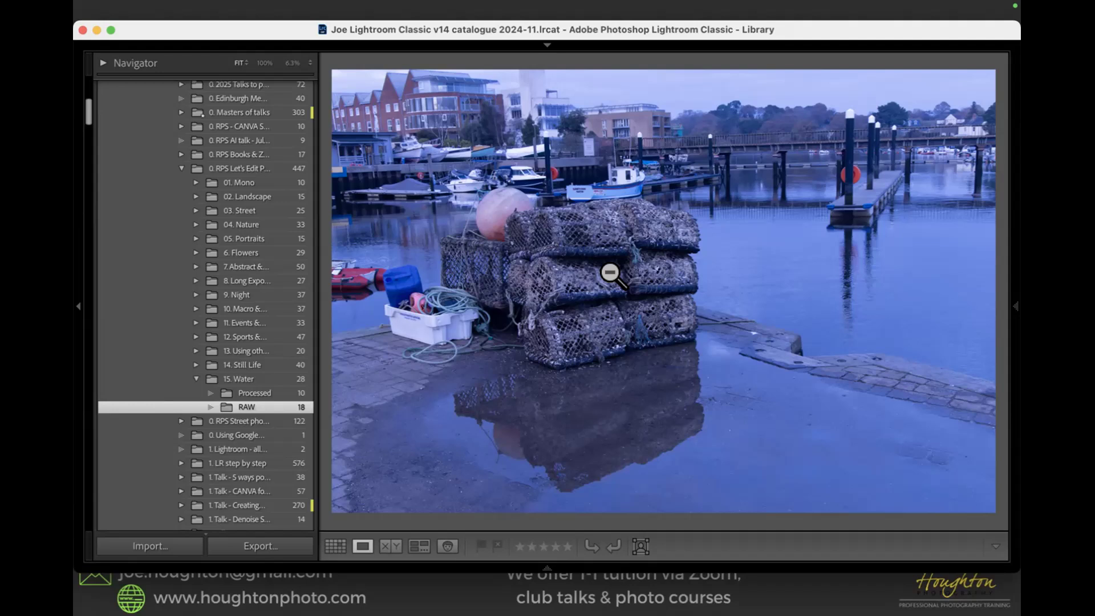
{"action": "key", "text": "d"}
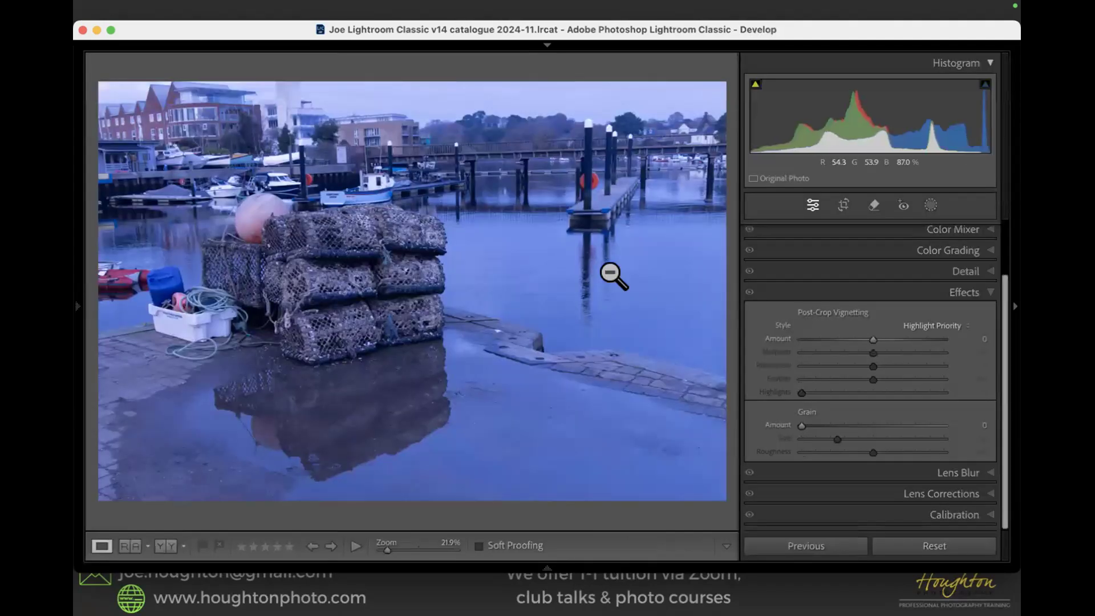
{"action": "scroll", "coordinate": [870, 379], "scroll_direction": "up", "scroll_amount": 4}
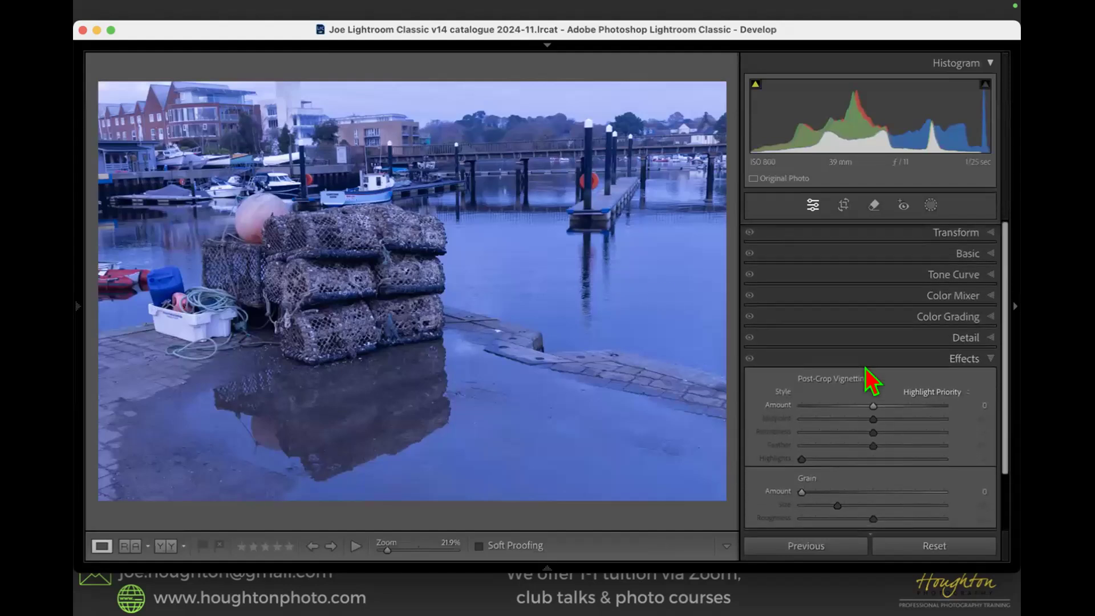
- Neutralise the blue cast with the White Balance Selector, sampling the moored boat's white cabin, the white crate and finally the white waterfront building
{"action": "left_click", "coordinate": [991, 255]}
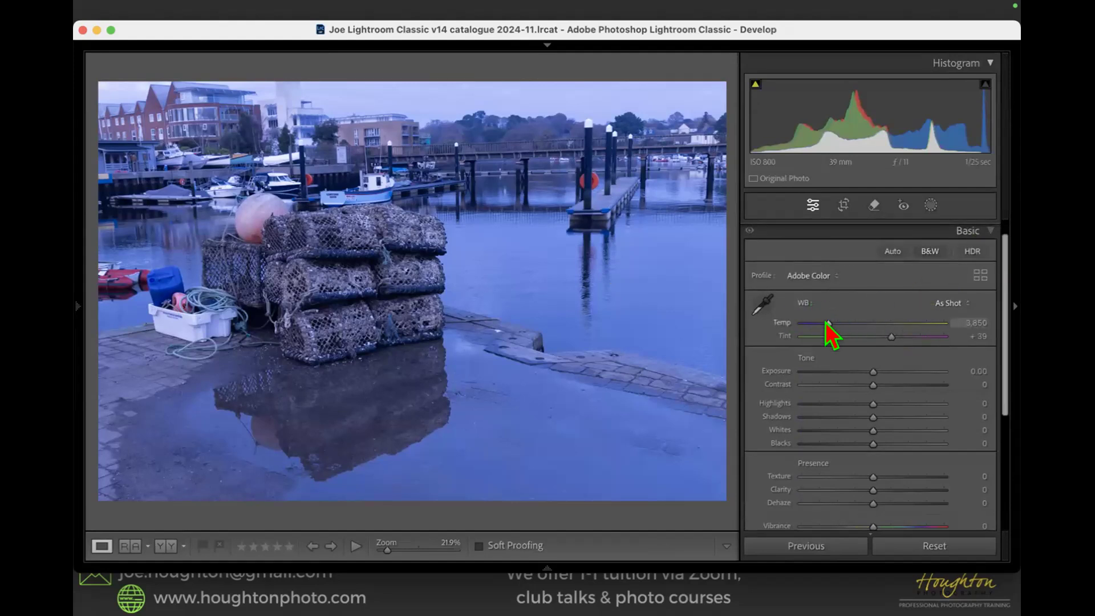
{"action": "mouse_move", "coordinate": [827, 324]}
{"action": "left_mouse_down"}
{"action": "mouse_move", "coordinate": [882, 324]}
{"action": "mouse_move", "coordinate": [814, 324]}
{"action": "mouse_move", "coordinate": [924, 324]}
{"action": "mouse_move", "coordinate": [825, 324]}
{"action": "left_mouse_up"}
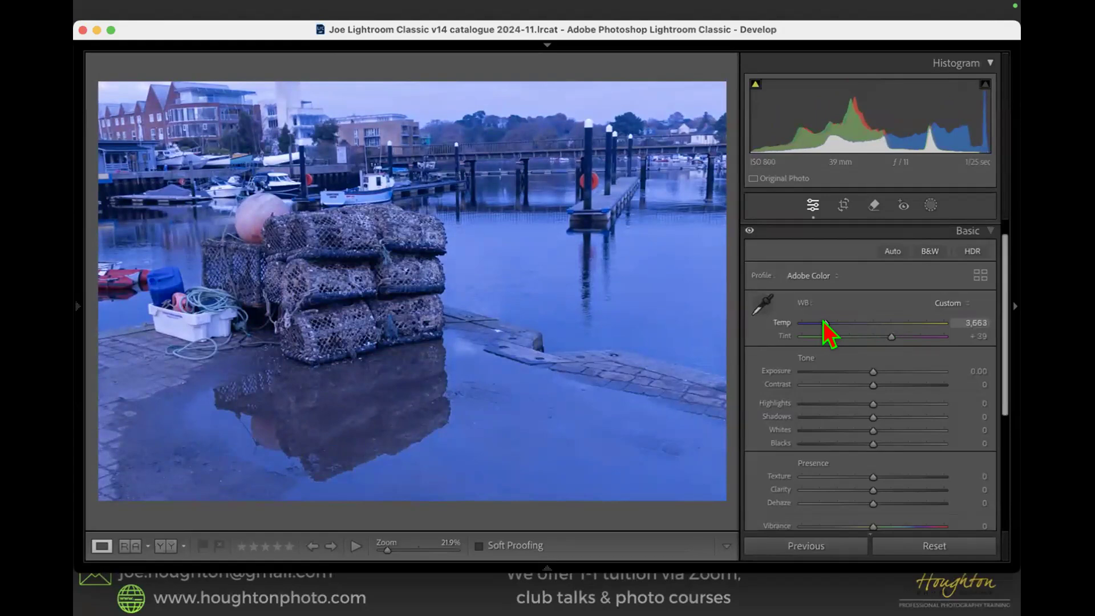
{"action": "left_click", "coordinate": [763, 304]}
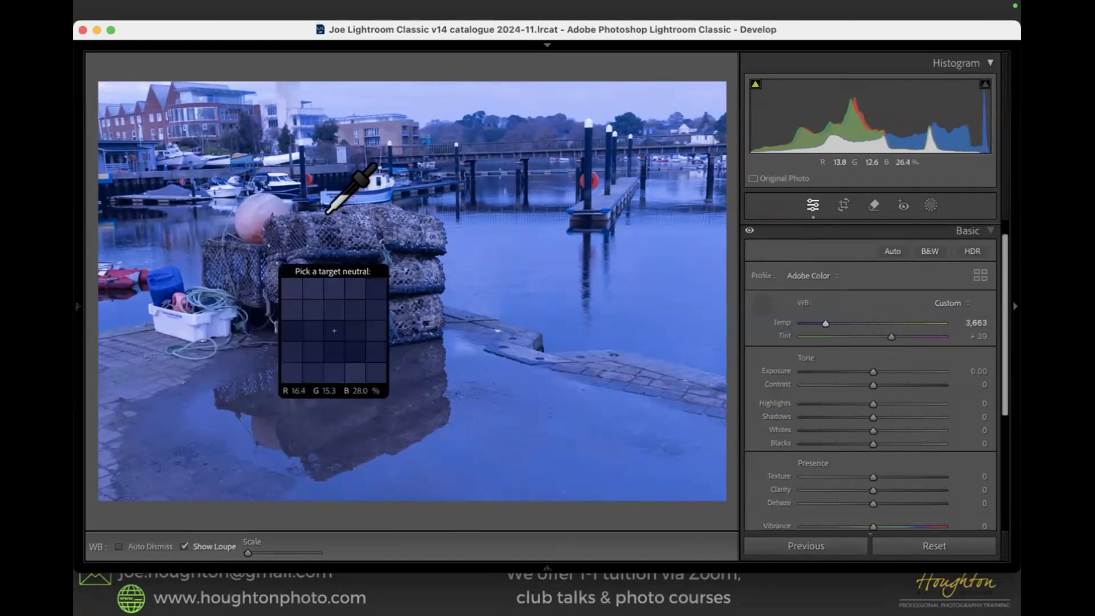
{"action": "left_click", "coordinate": [371, 169]}
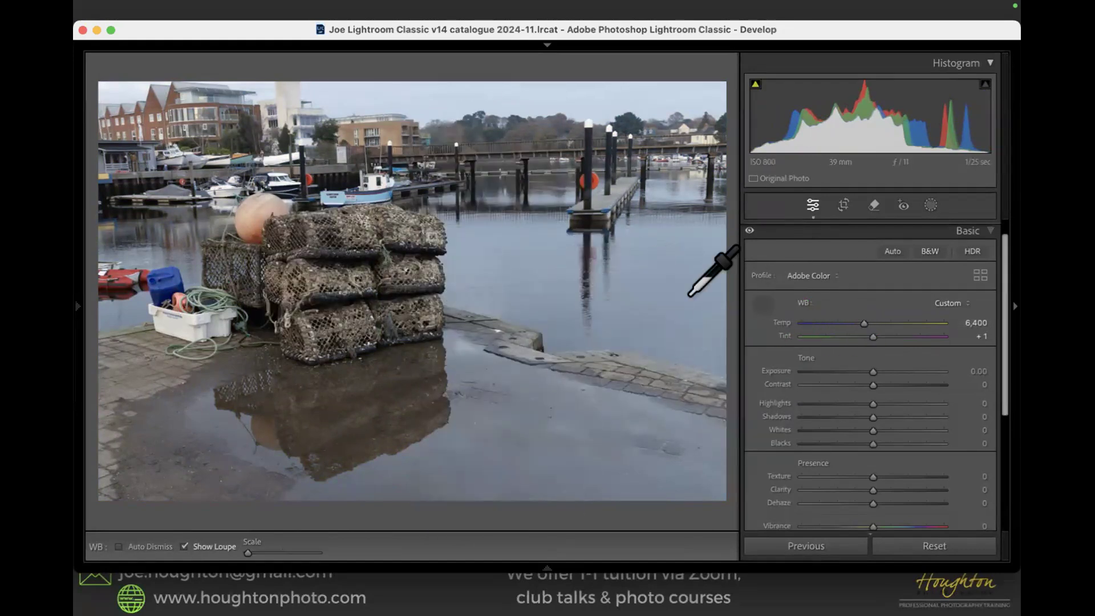
{"action": "left_click", "coordinate": [183, 312]}
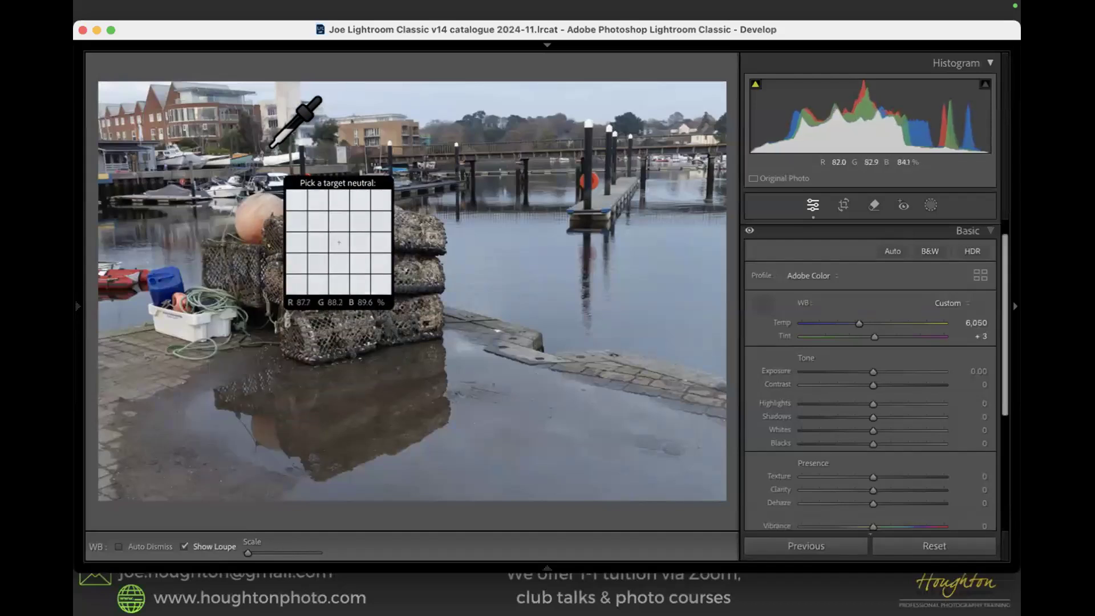
{"action": "left_click", "coordinate": [273, 145]}
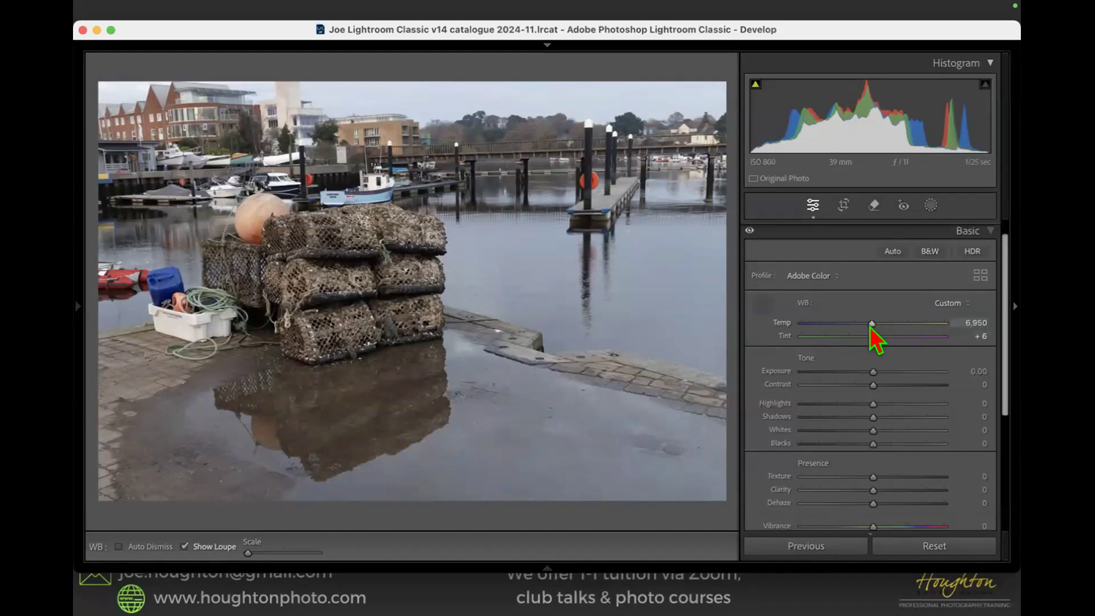
- Fine-tune the harbour photo's white balance by setting Temp to 6,574
{"action": "mouse_move", "coordinate": [868, 325]}
{"action": "left_mouse_down"}
{"action": "mouse_move", "coordinate": [849, 335]}
{"action": "mouse_move", "coordinate": [867, 329]}
{"action": "left_mouse_up"}
{"action": "left_click_drag", "start_coordinate": [868, 323], "coordinate": [866, 330]}
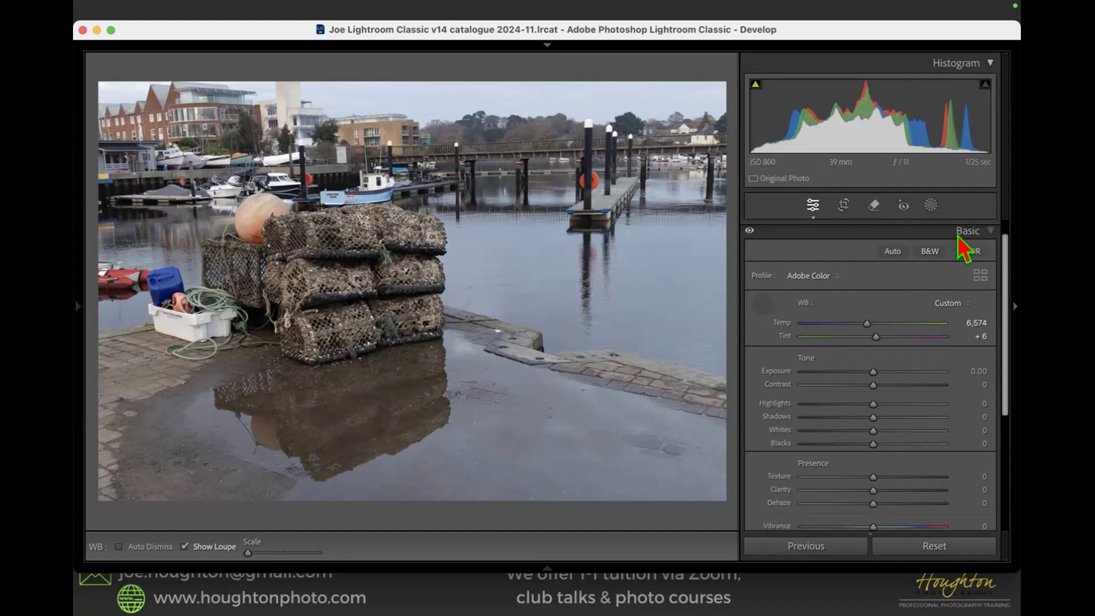
{"action": "scroll", "coordinate": [987, 251], "scroll_direction": "up", "scroll_amount": 1}
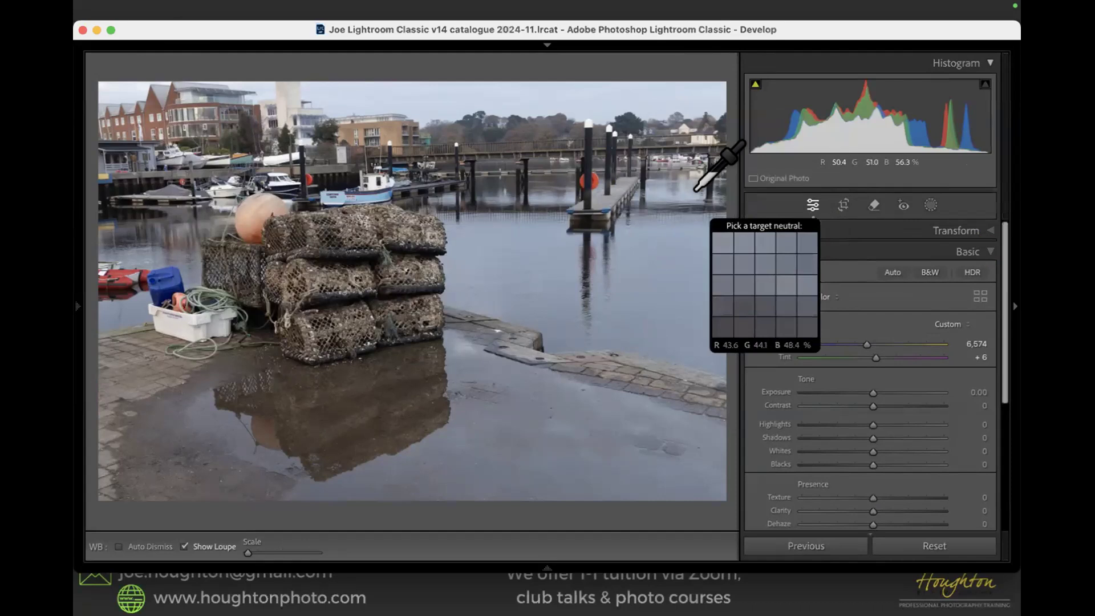
- Collapse the Basic adjustments, leave the white balance picker, and briefly check the photo's file information overlay
{"action": "left_click", "coordinate": [990, 253]}
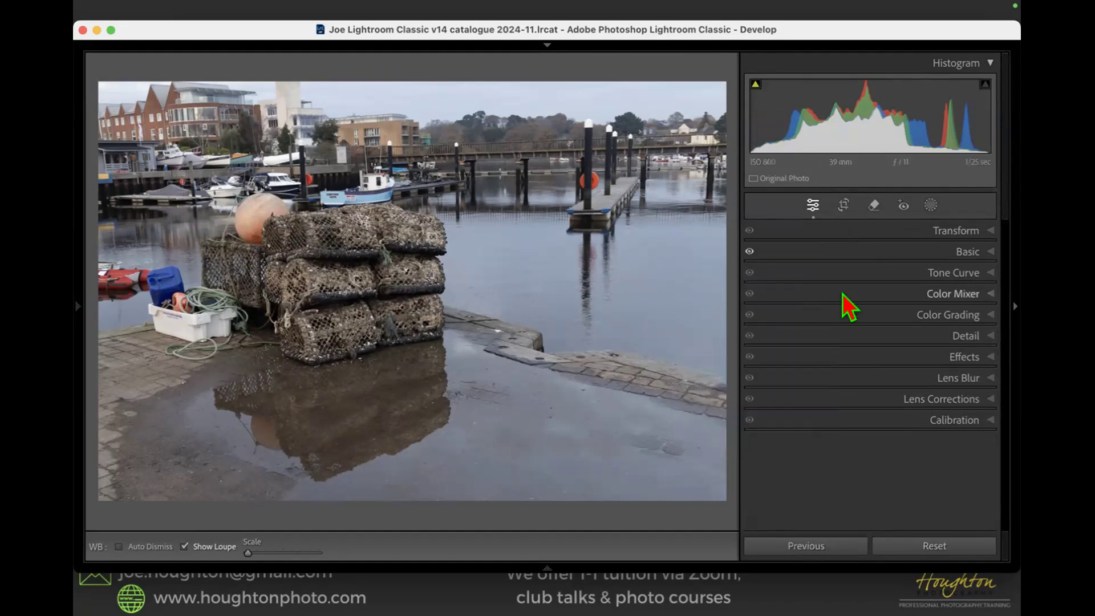
{"action": "key", "text": "Escape"}
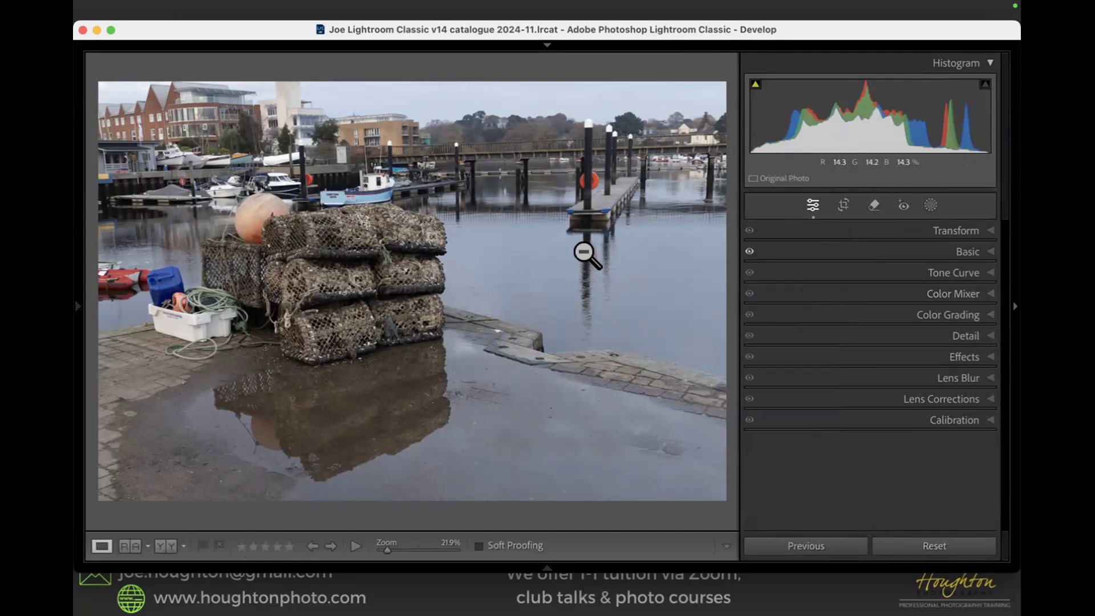
{"action": "key", "text": "i"}
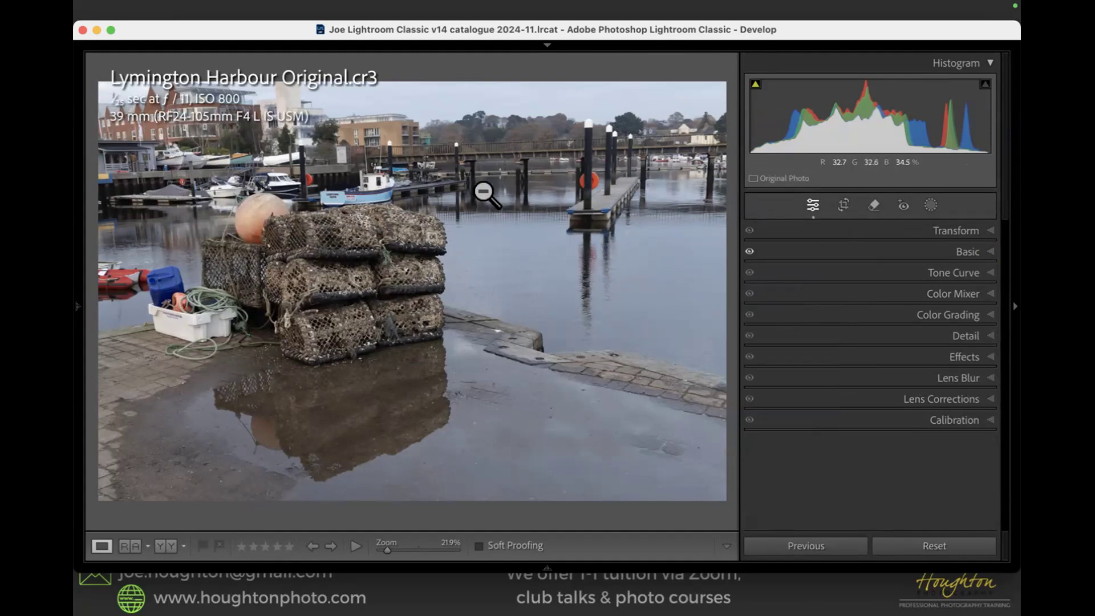
{"action": "key", "text": "i"}
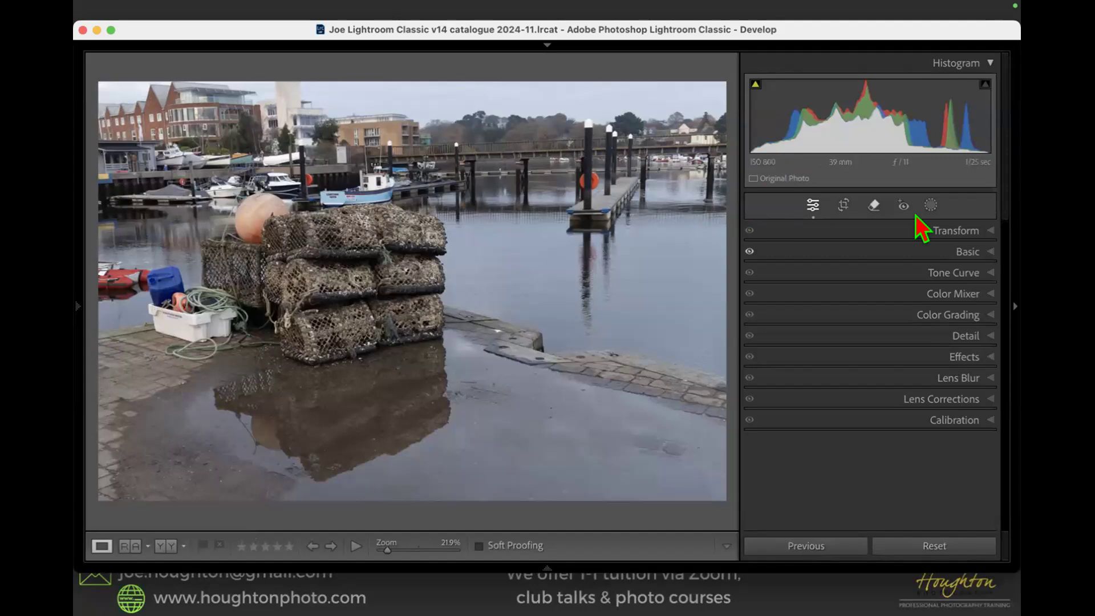
- Correct the perspective with Guided Upright, using vertical guides on a right-hand post and the left-hand buildings and a horizontal guide along the bridge
{"action": "left_click", "coordinate": [970, 231]}
{"action": "left_click", "coordinate": [762, 253]}
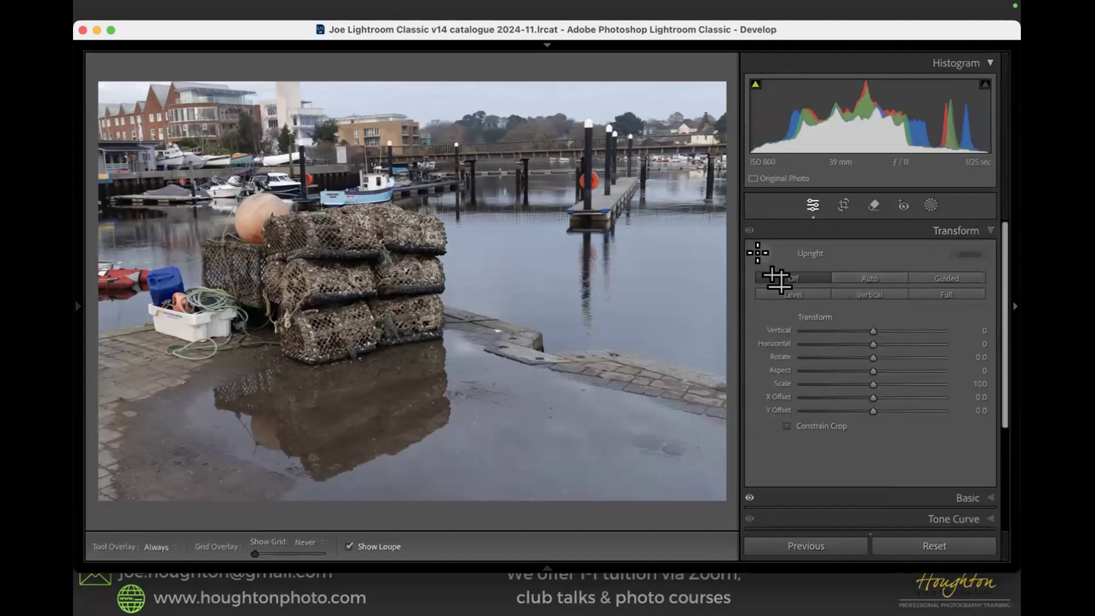
{"action": "left_click_drag", "start_coordinate": [704, 116], "coordinate": [701, 239]}
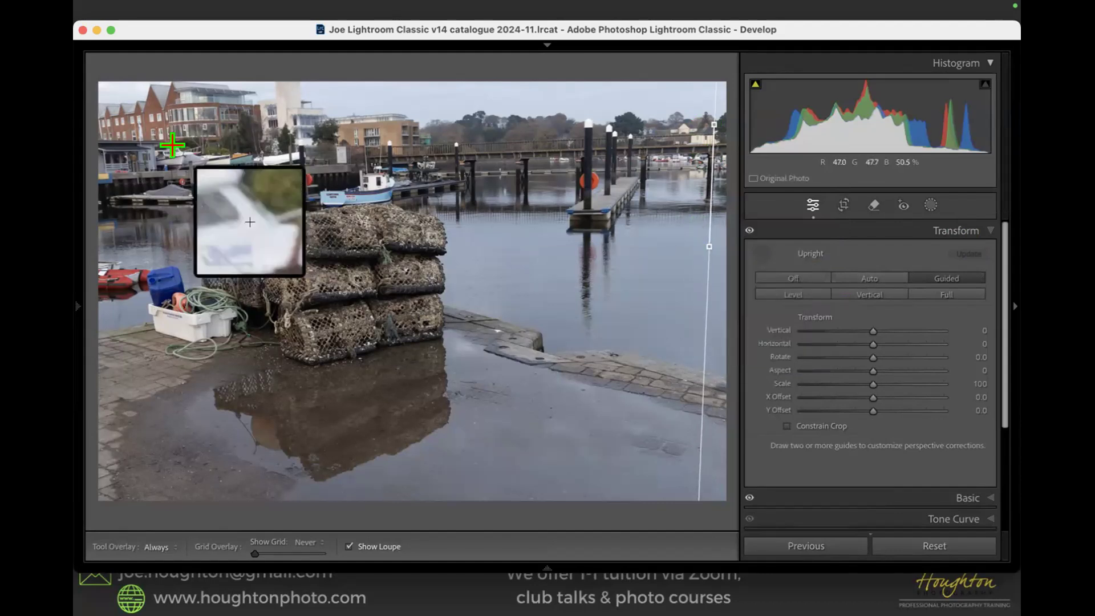
{"action": "left_click_drag", "start_coordinate": [136, 85], "coordinate": [146, 219]}
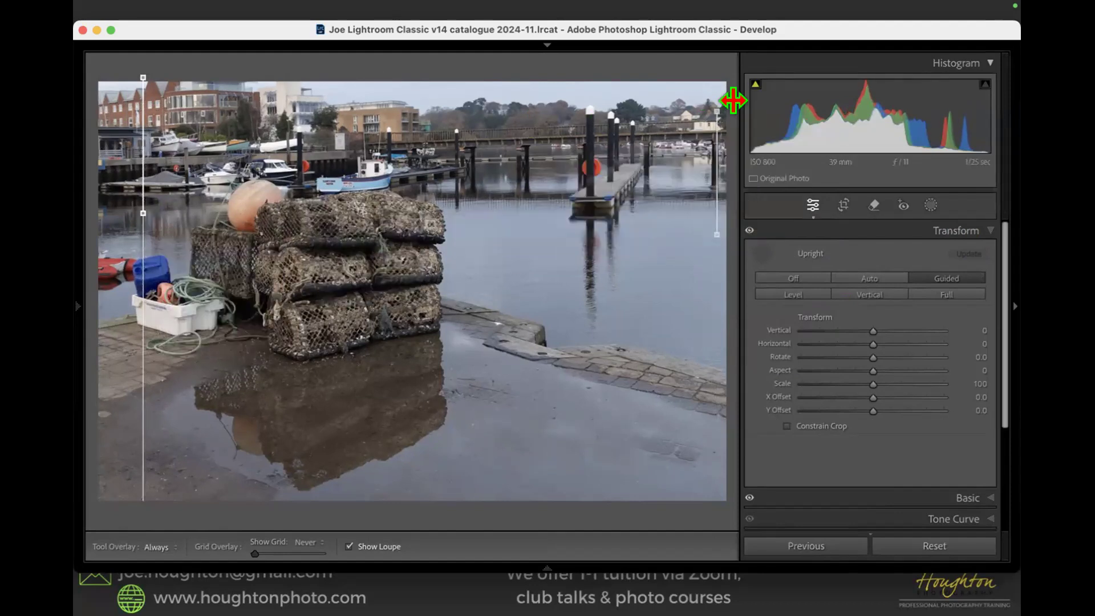
{"action": "mouse_move", "coordinate": [716, 124]}
{"action": "left_mouse_down"}
{"action": "mouse_move", "coordinate": [330, 135]}
{"action": "mouse_move", "coordinate": [339, 148]}
{"action": "left_mouse_up"}
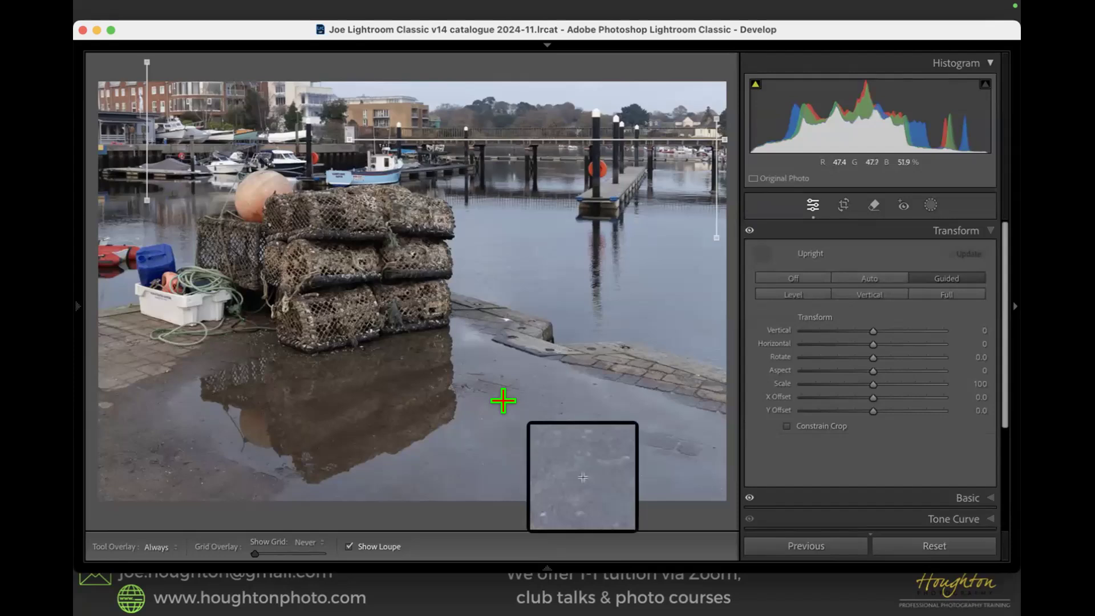
{"action": "left_click", "coordinate": [810, 208]}
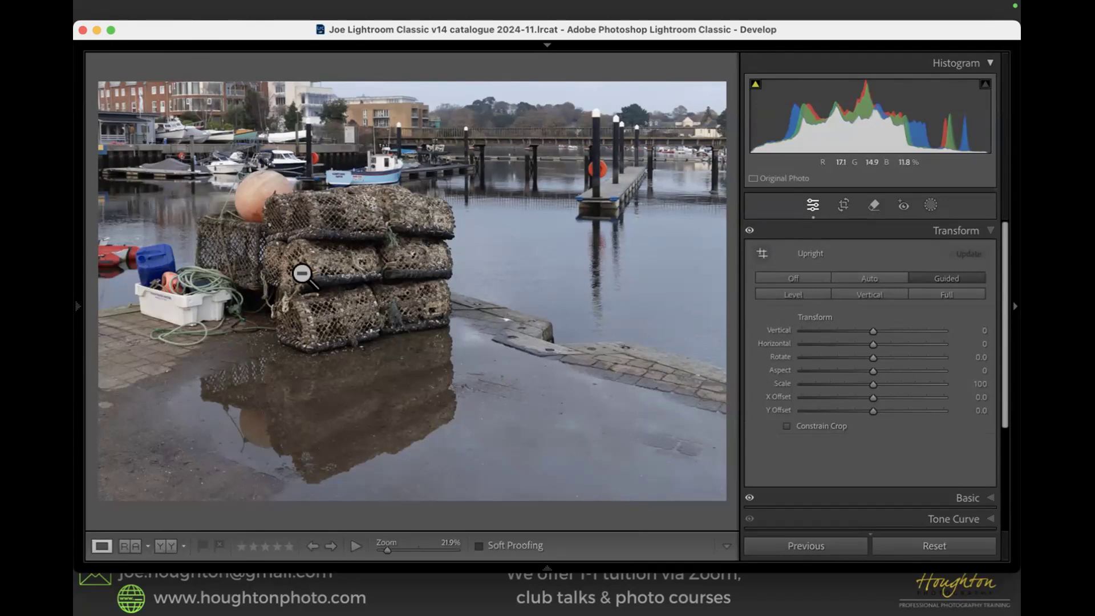
- Crop the photo to a portrait 4 x 5 / 8 x 10 ratio around the lobster pots, crate and their reflection
{"action": "key", "text": "r"}
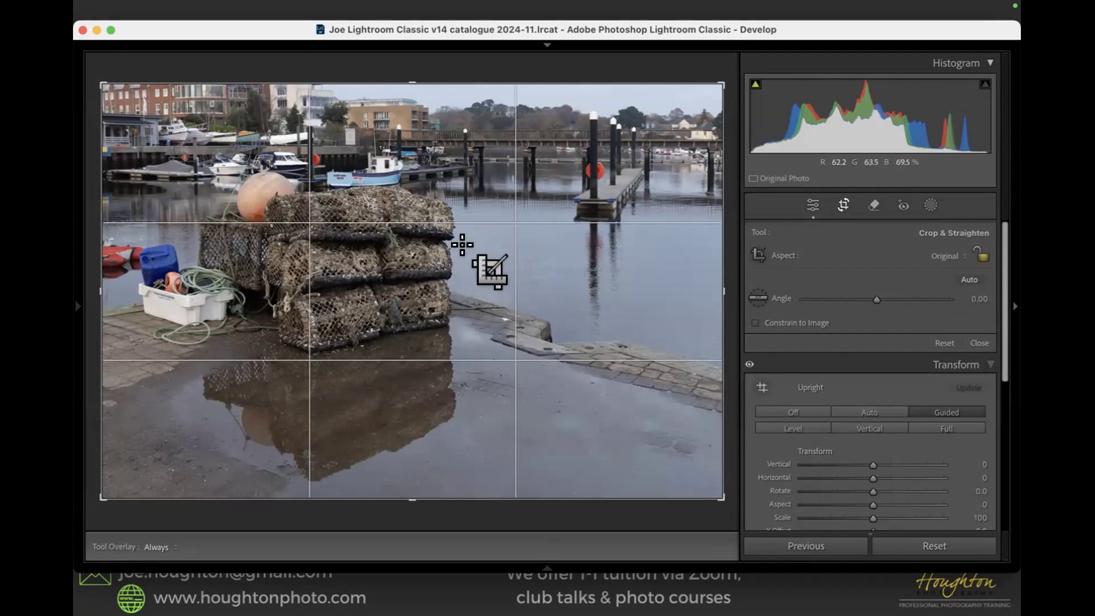
{"action": "key", "text": "x"}
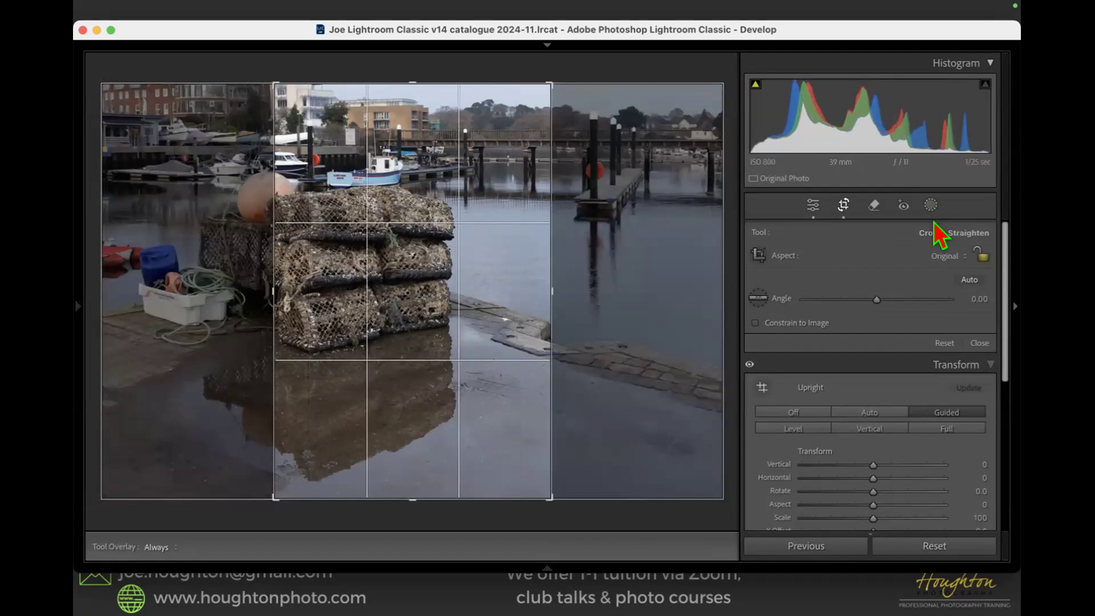
{"action": "left_click", "coordinate": [950, 257]}
{"action": "left_click", "coordinate": [912, 308]}
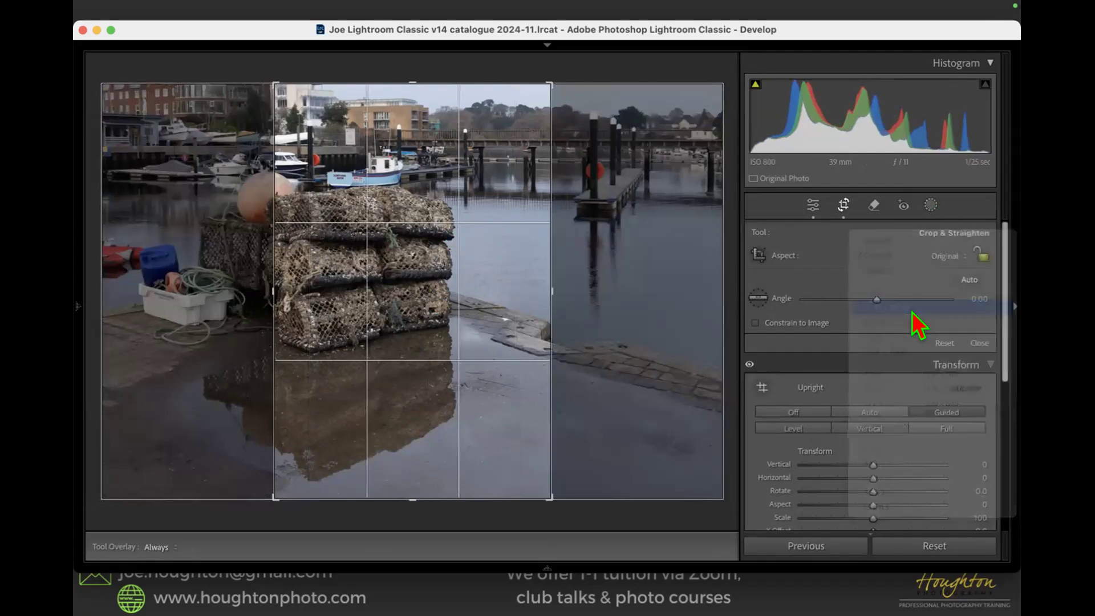
{"action": "left_click_drag", "start_coordinate": [416, 311], "coordinate": [505, 283]}
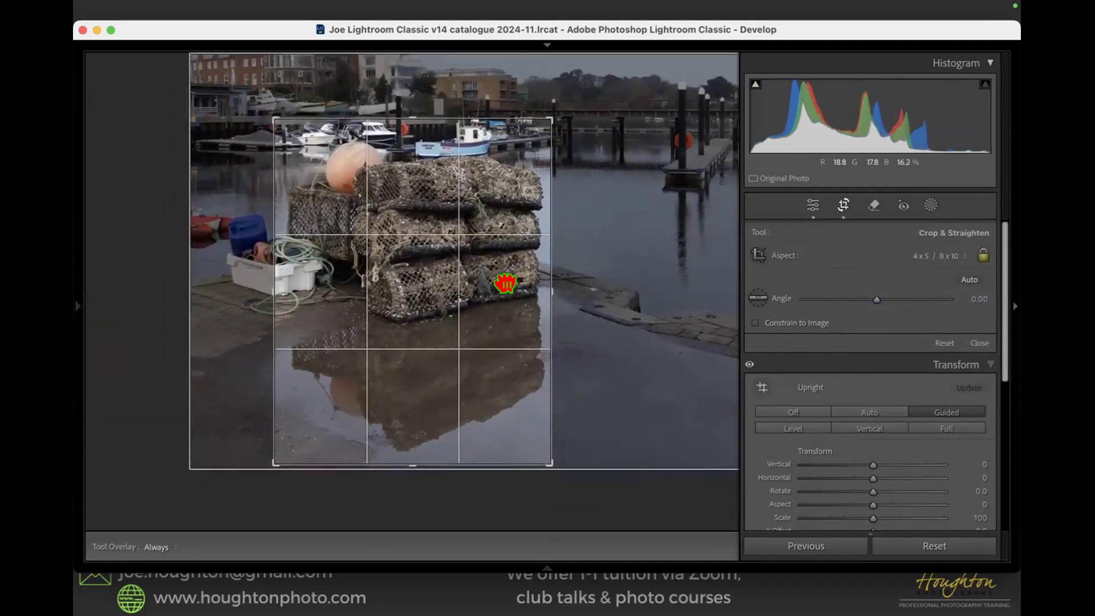
{"action": "left_click_drag", "start_coordinate": [273, 118], "coordinate": [203, 71]}
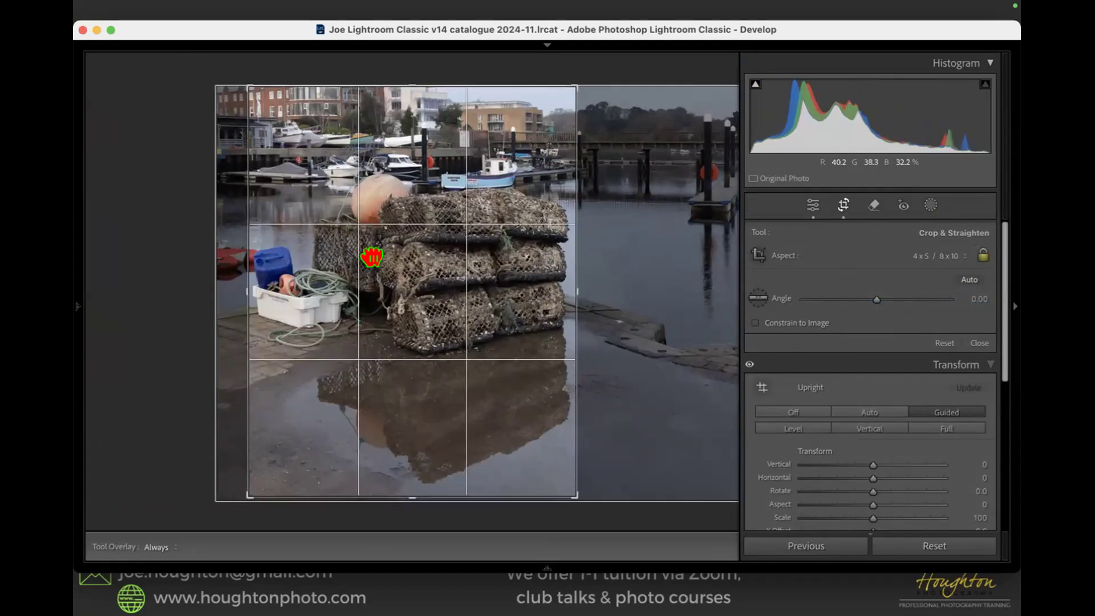
{"action": "key", "text": "Return"}
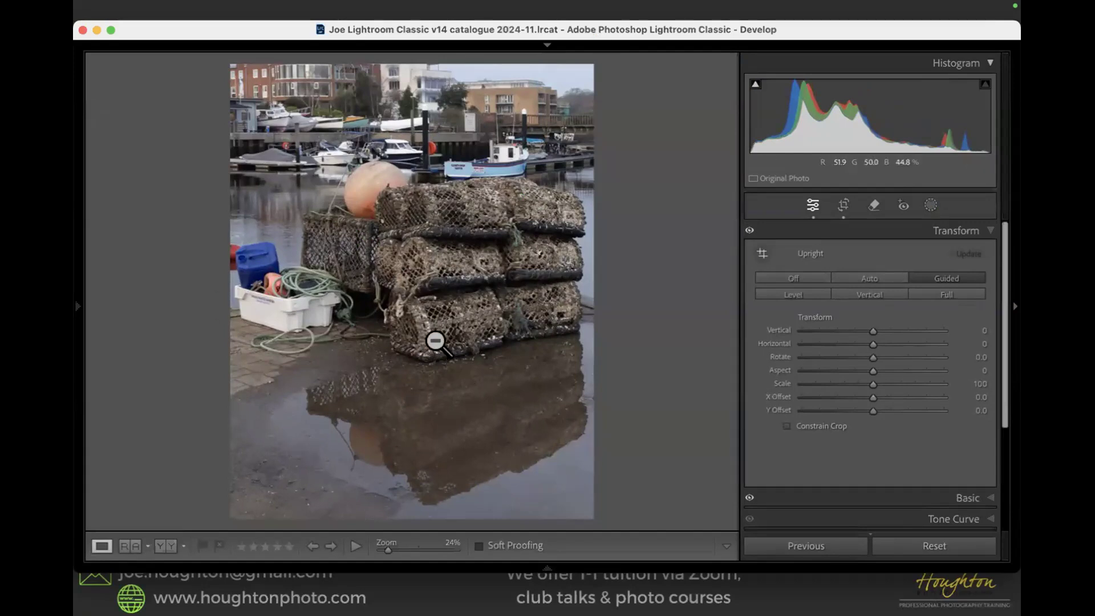
- Switch the 4 x 5 crop to landscape orientation and reposition it to include the lobster pots and the jetty
{"action": "key", "text": "x"}
{"action": "key", "text": "0"}
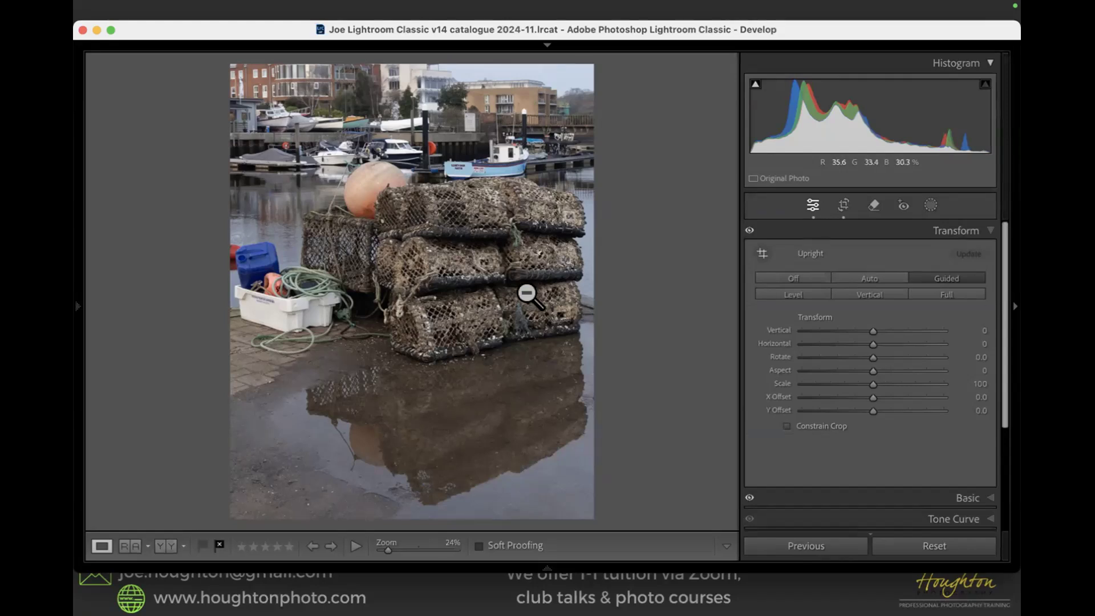
{"action": "key", "text": "r"}
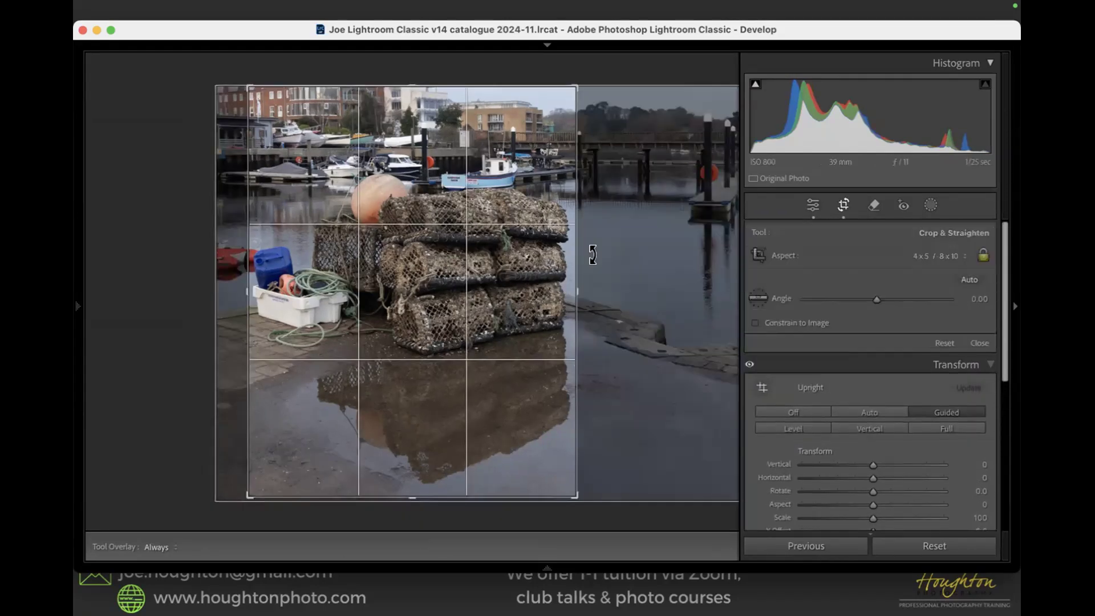
{"action": "key", "text": "x"}
{"action": "left_click_drag", "start_coordinate": [606, 278], "coordinate": [681, 267]}
{"action": "left_click_drag", "start_coordinate": [575, 311], "coordinate": [543, 314]}
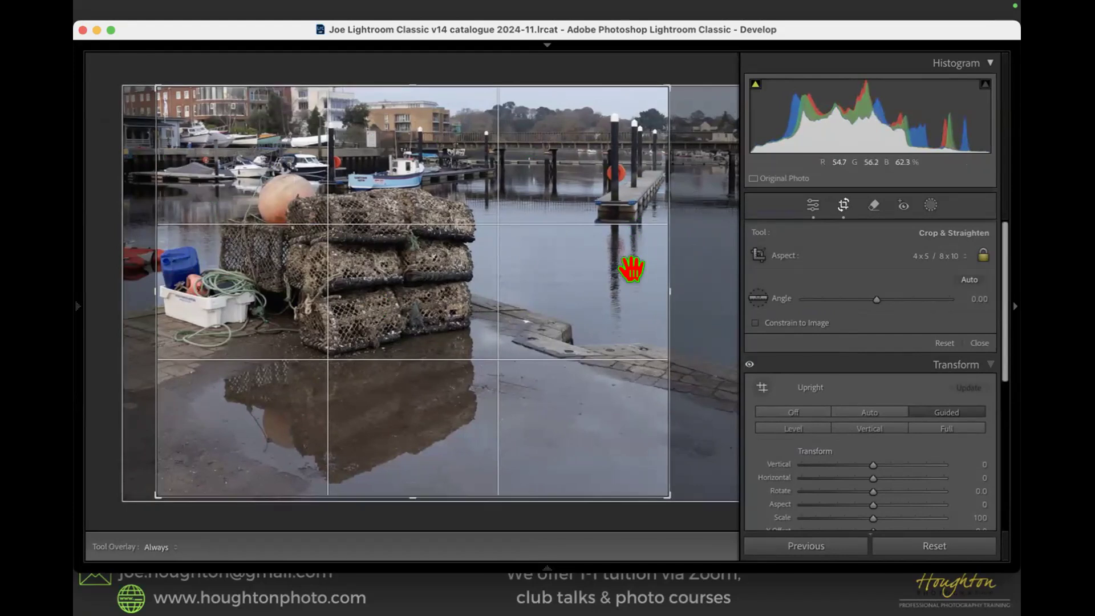
- Unlock the crop's aspect ratio, trim a little off the photo's top and bottom edges, and apply the crop
{"action": "left_click", "coordinate": [983, 255]}
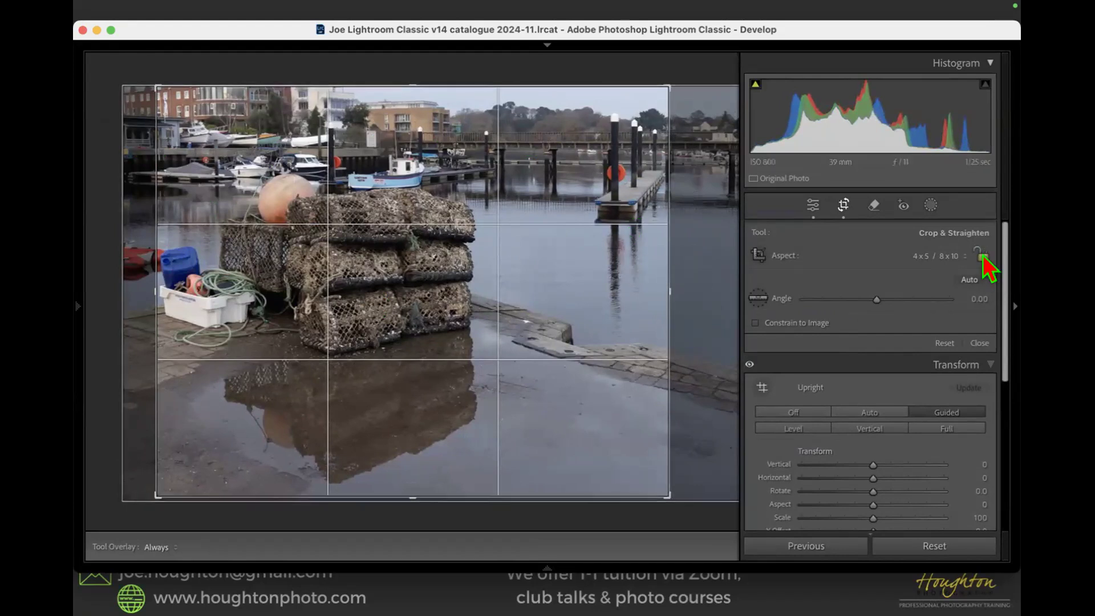
{"action": "left_click_drag", "start_coordinate": [408, 80], "coordinate": [410, 89]}
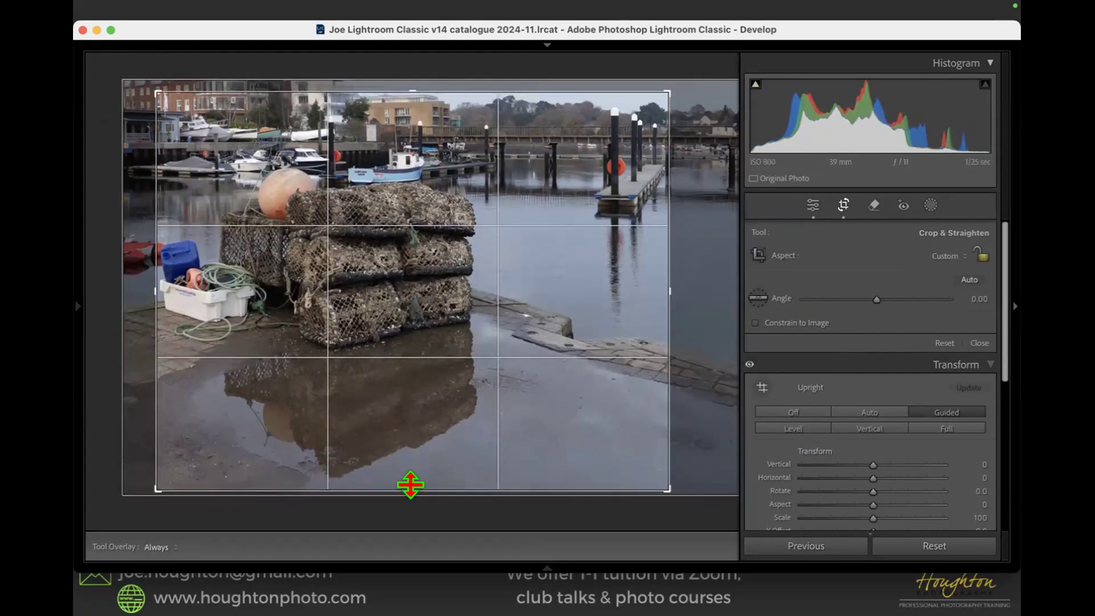
{"action": "left_click_drag", "start_coordinate": [411, 487], "coordinate": [410, 482]}
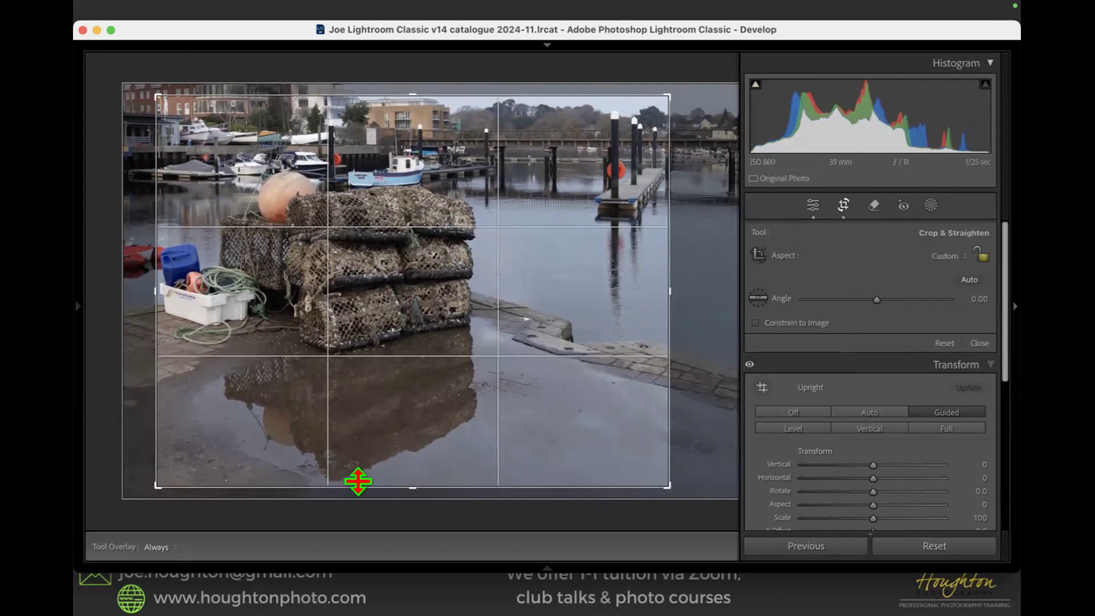
{"action": "double_click", "coordinate": [459, 363]}
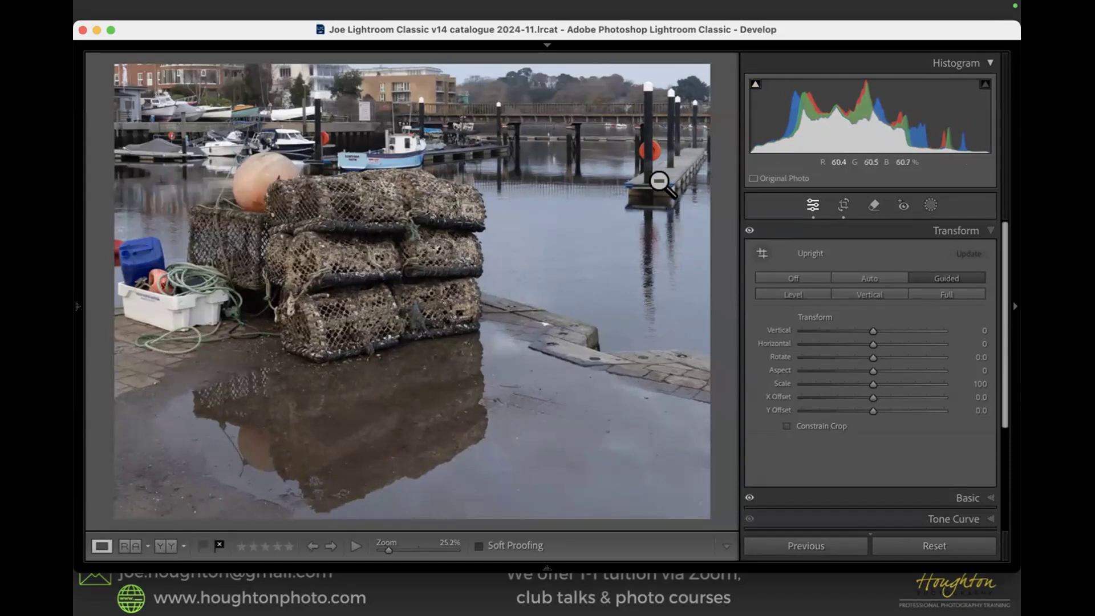
- Extend the crop slightly on the photo's right side to give the jetty more space
{"action": "key", "text": "r"}
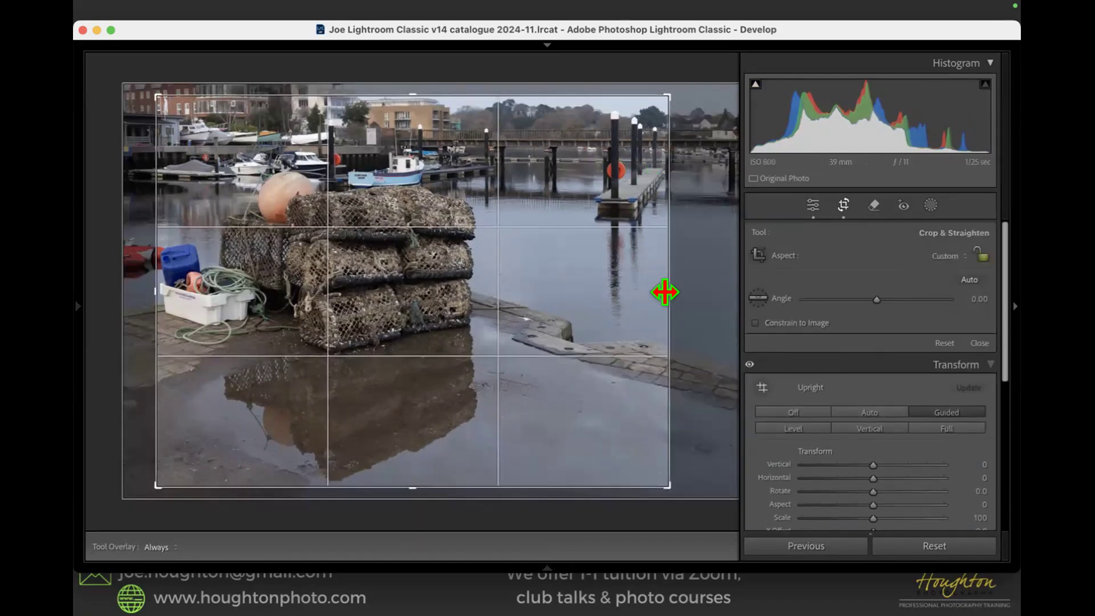
{"action": "left_click_drag", "start_coordinate": [665, 292], "coordinate": [676, 291]}
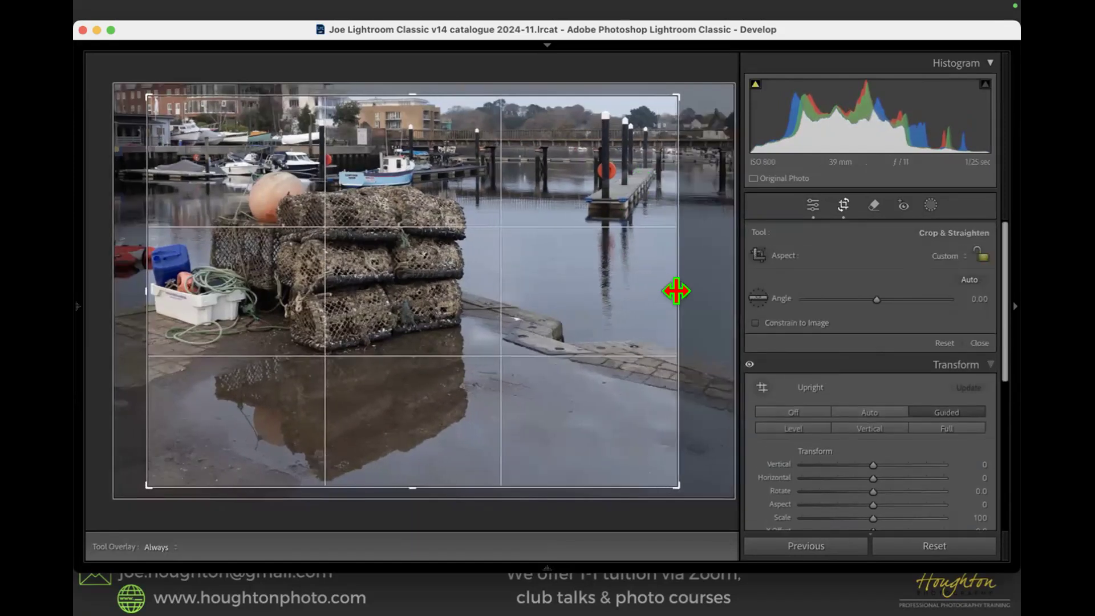
{"action": "key", "text": "r"}
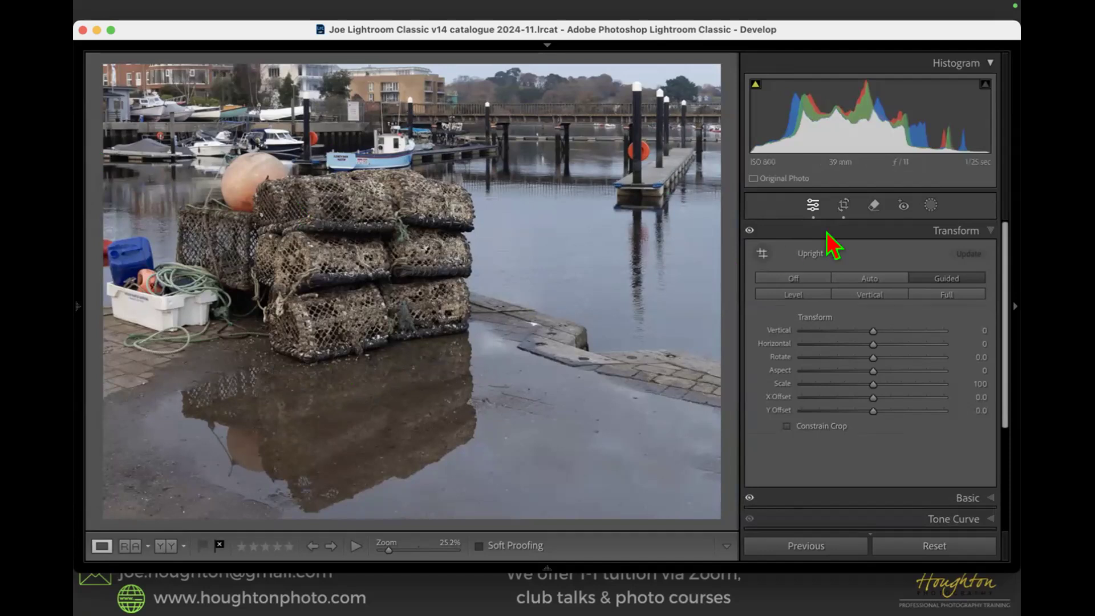
- Remove the white crate, blue container and ropes beside the pots with generative AI, using a size 18 brush
{"action": "left_click", "coordinate": [931, 206]}
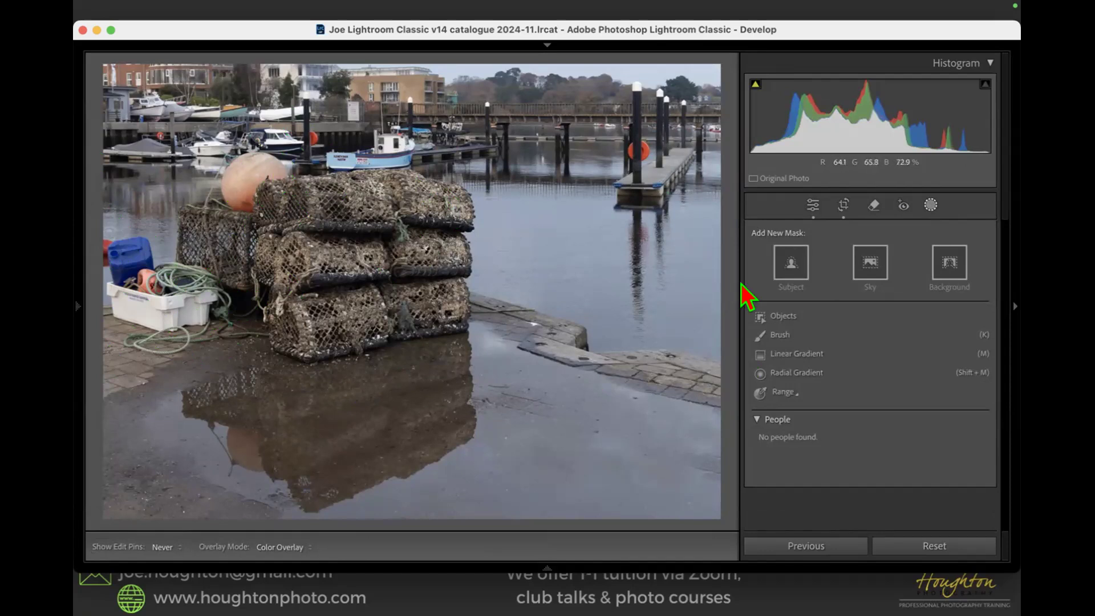
{"action": "left_click", "coordinate": [874, 206]}
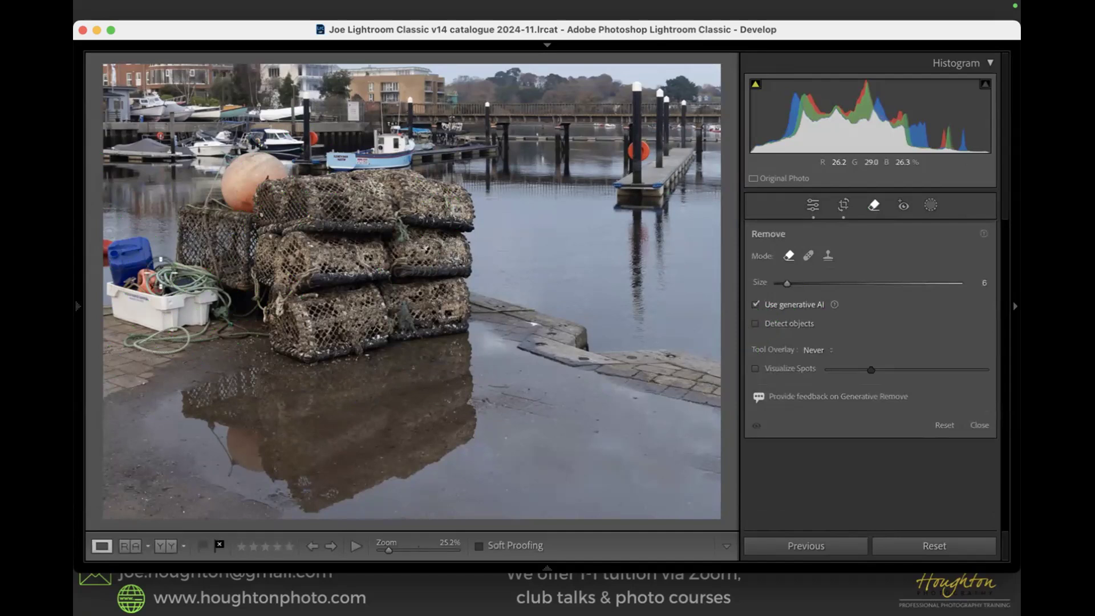
{"action": "scroll", "coordinate": [166, 301], "scroll_direction": "up", "scroll_amount": 4}
{"action": "mouse_move", "coordinate": [152, 343]}
{"action": "left_mouse_down"}
{"action": "mouse_move", "coordinate": [249, 327]}
{"action": "mouse_move", "coordinate": [221, 305]}
{"action": "mouse_move", "coordinate": [210, 274]}
{"action": "mouse_move", "coordinate": [151, 268]}
{"action": "mouse_move", "coordinate": [140, 237]}
{"action": "mouse_move", "coordinate": [97, 238]}
{"action": "mouse_move", "coordinate": [105, 290]}
{"action": "mouse_move", "coordinate": [128, 321]}
{"action": "mouse_move", "coordinate": [208, 313]}
{"action": "mouse_move", "coordinate": [130, 297]}
{"action": "mouse_move", "coordinate": [120, 257]}
{"action": "mouse_move", "coordinate": [171, 301]}
{"action": "mouse_move", "coordinate": [208, 307]}
{"action": "mouse_move", "coordinate": [177, 312]}
{"action": "mouse_move", "coordinate": [154, 259]}
{"action": "mouse_move", "coordinate": [210, 293]}
{"action": "left_mouse_up"}
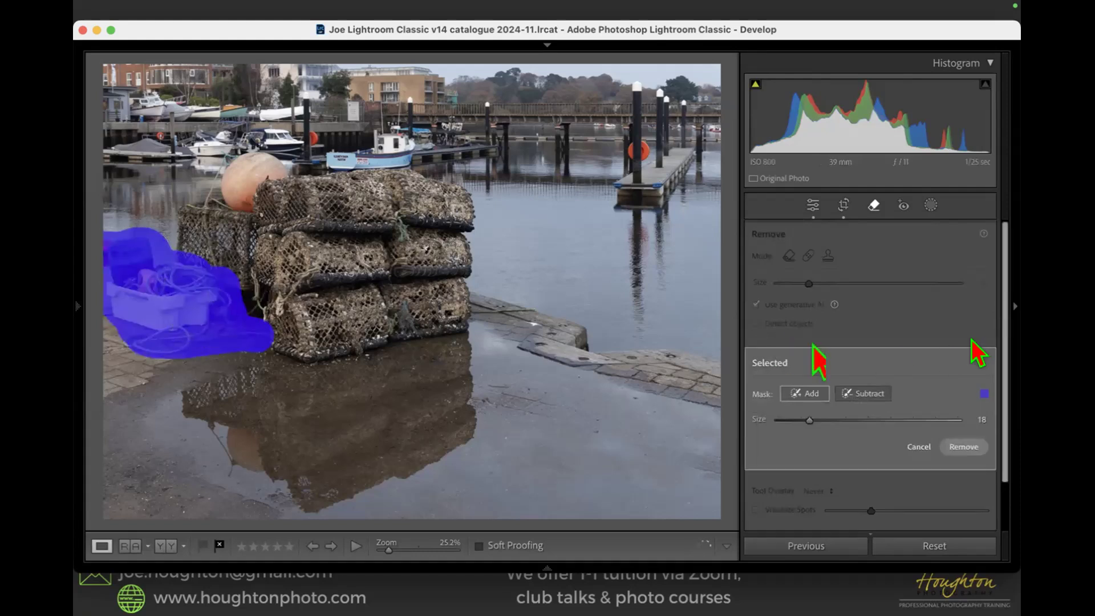
{"action": "left_click", "coordinate": [965, 449]}
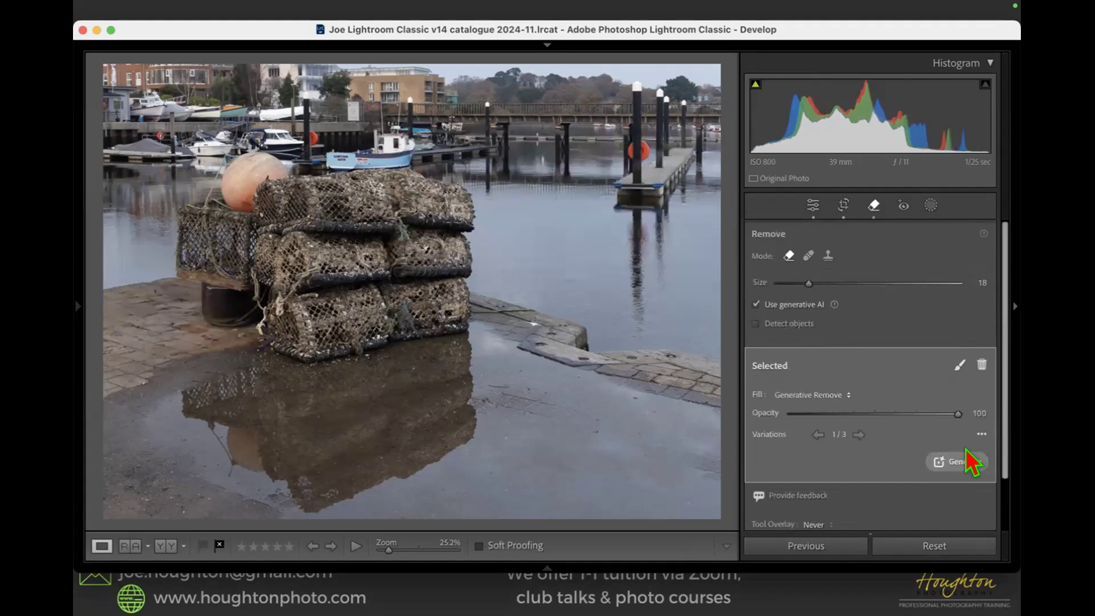
- Compare the generated variations of the removed area and select variation 3
{"action": "left_click", "coordinate": [859, 435]}
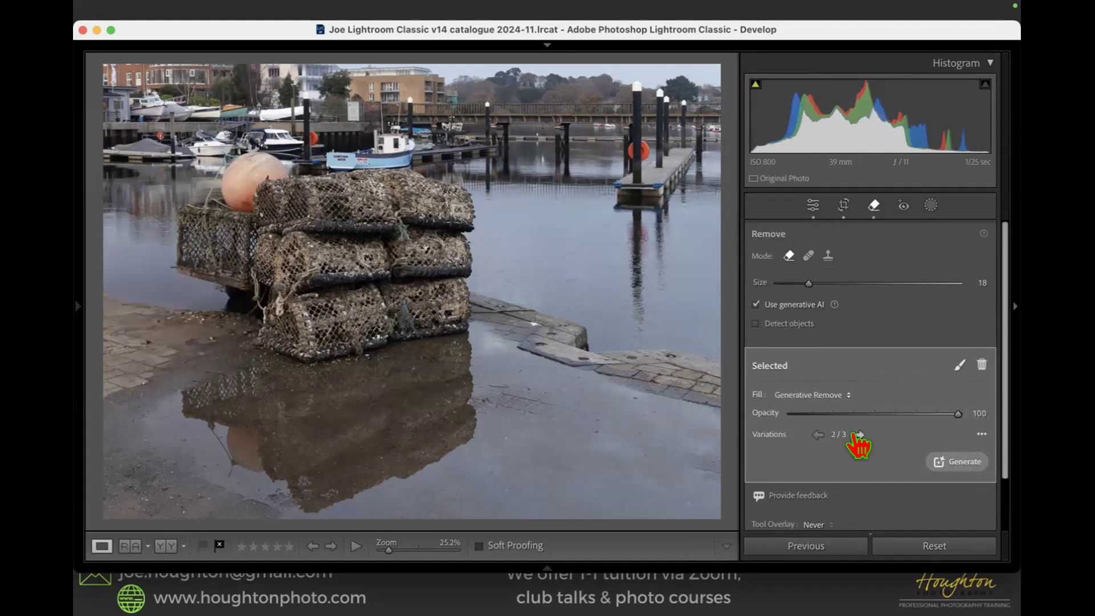
{"action": "left_click", "coordinate": [859, 435]}
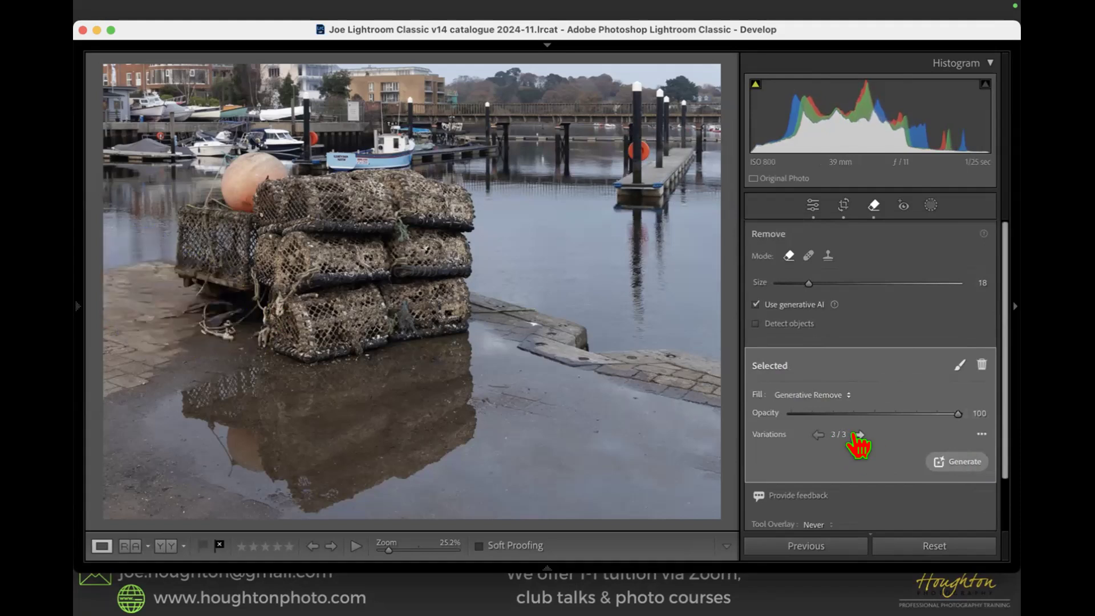
{"action": "left_click", "coordinate": [859, 435]}
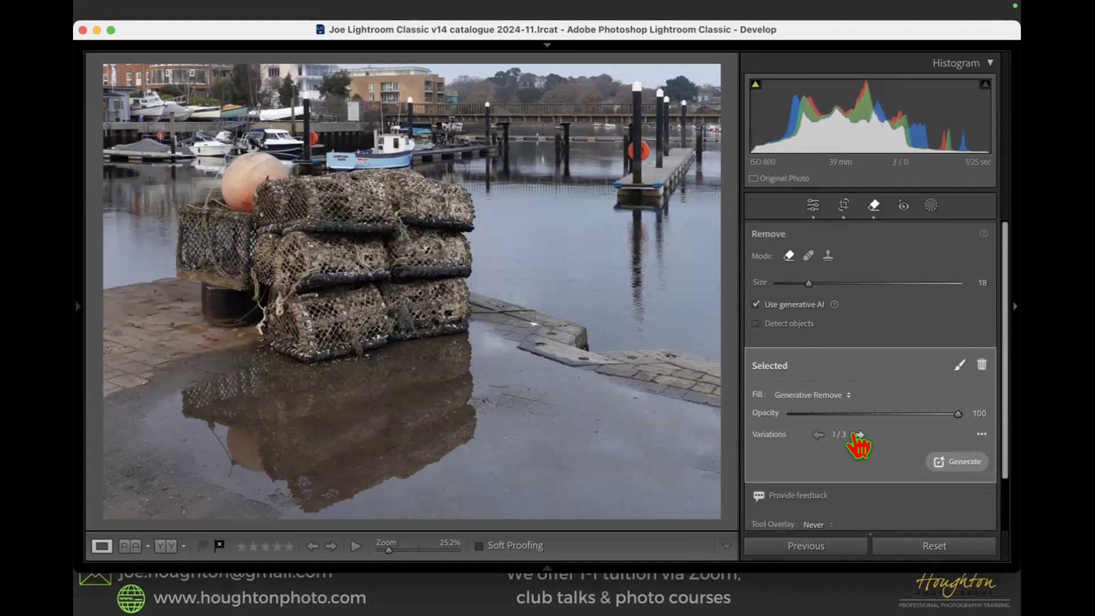
{"action": "left_click", "coordinate": [859, 435]}
{"action": "left_click", "coordinate": [859, 435]}
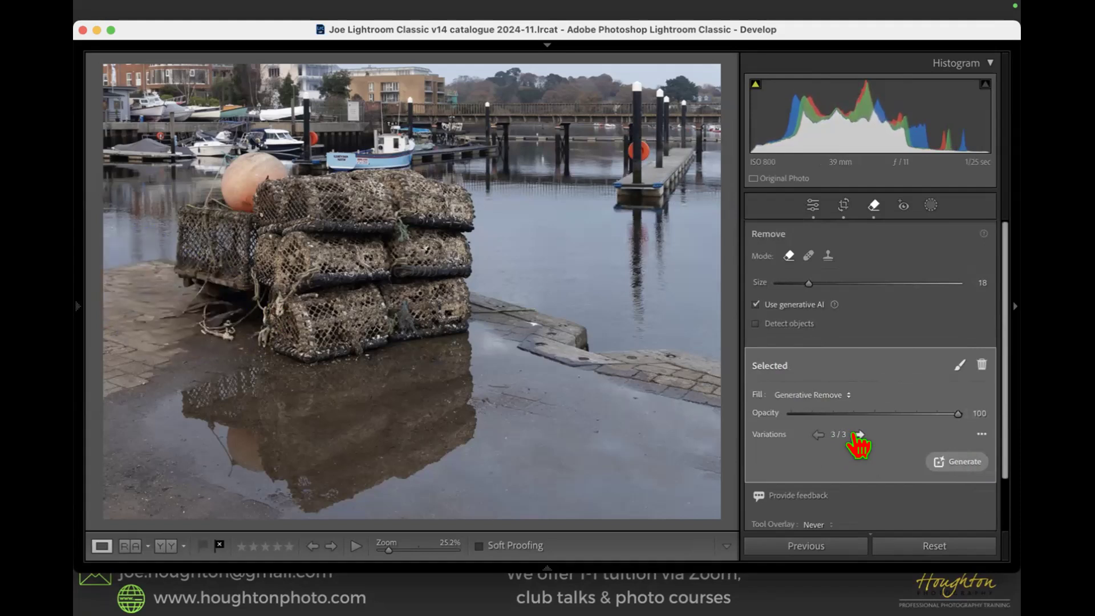
{"action": "left_click", "coordinate": [859, 434]}
{"action": "left_click", "coordinate": [859, 435]}
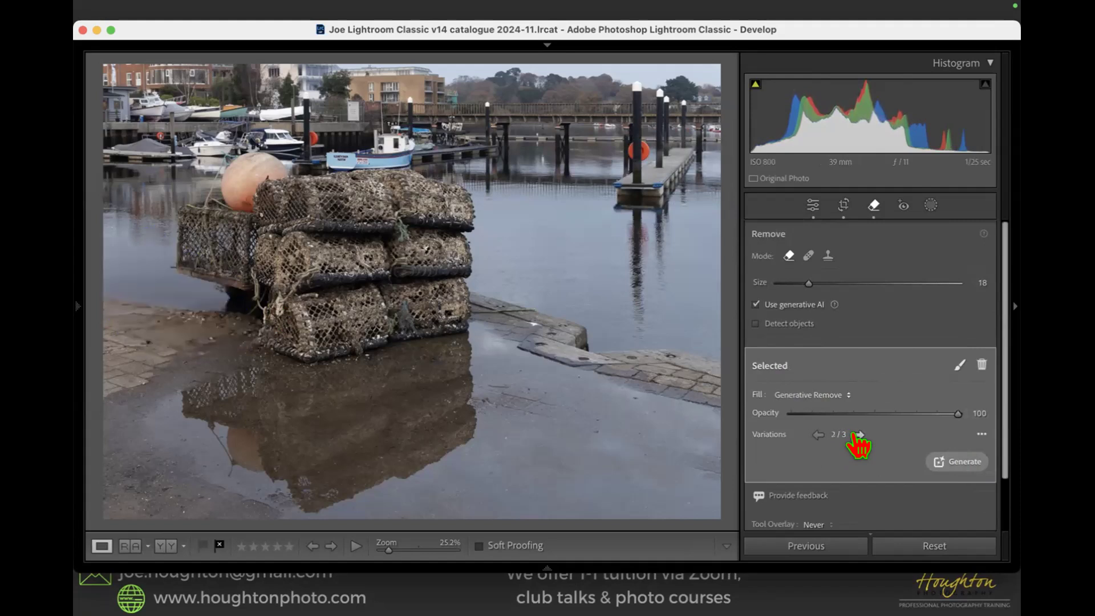
{"action": "left_click", "coordinate": [859, 435]}
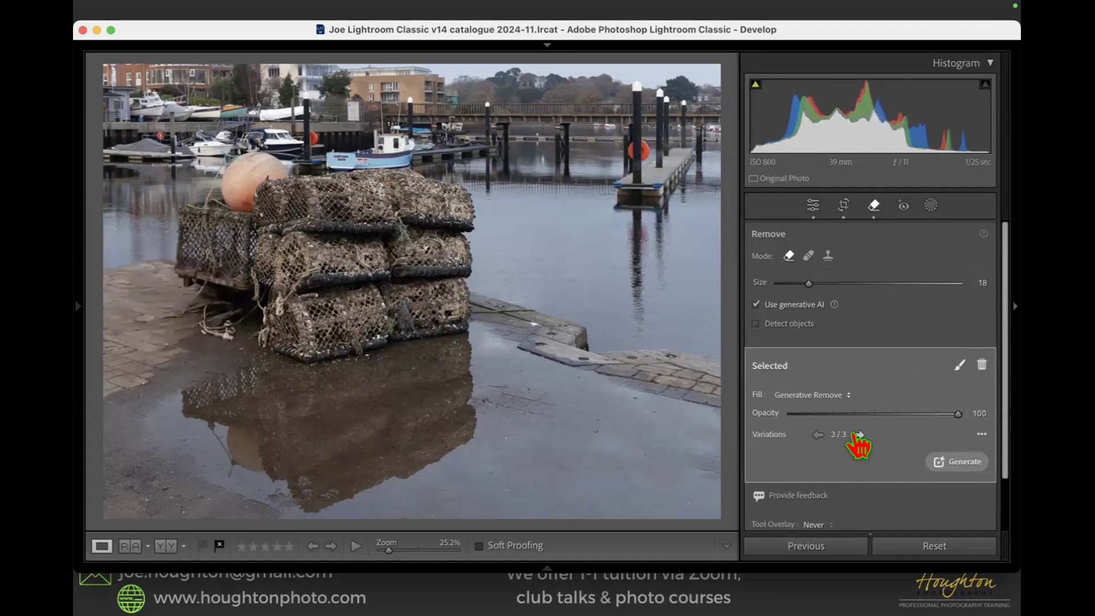
- Cycle once more through the three generated fills for the removed area, ending on variation 3
{"action": "left_click", "coordinate": [859, 435]}
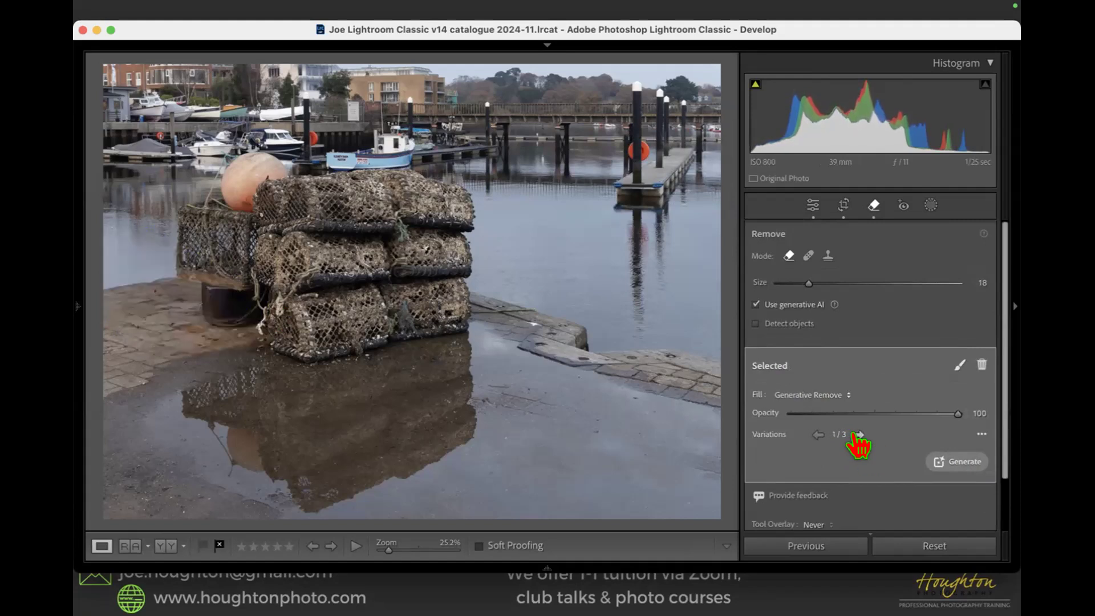
{"action": "left_click", "coordinate": [859, 434]}
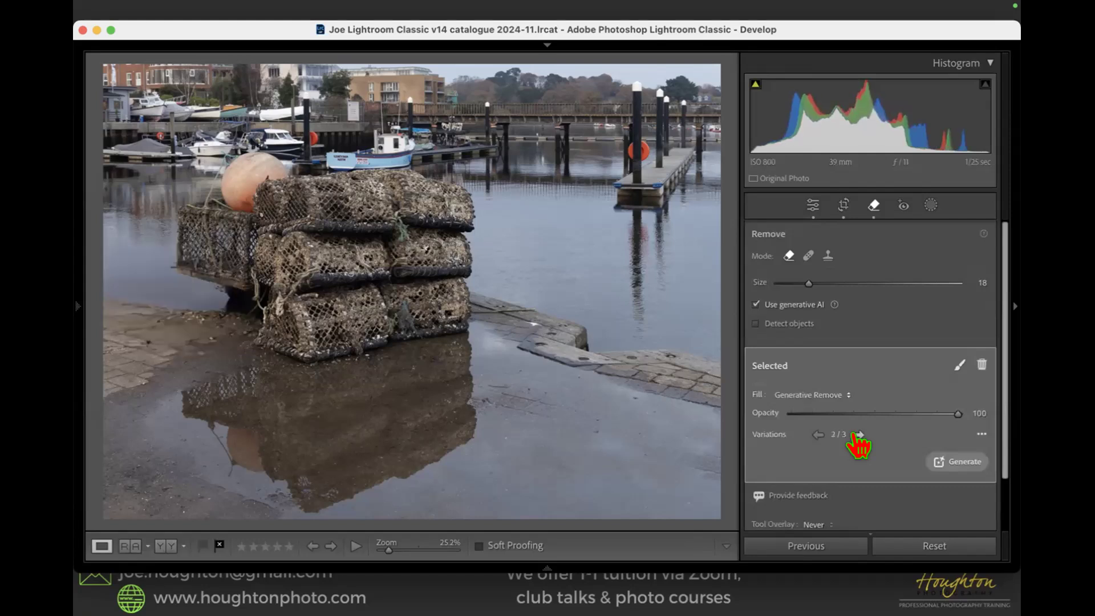
{"action": "left_click", "coordinate": [859, 435]}
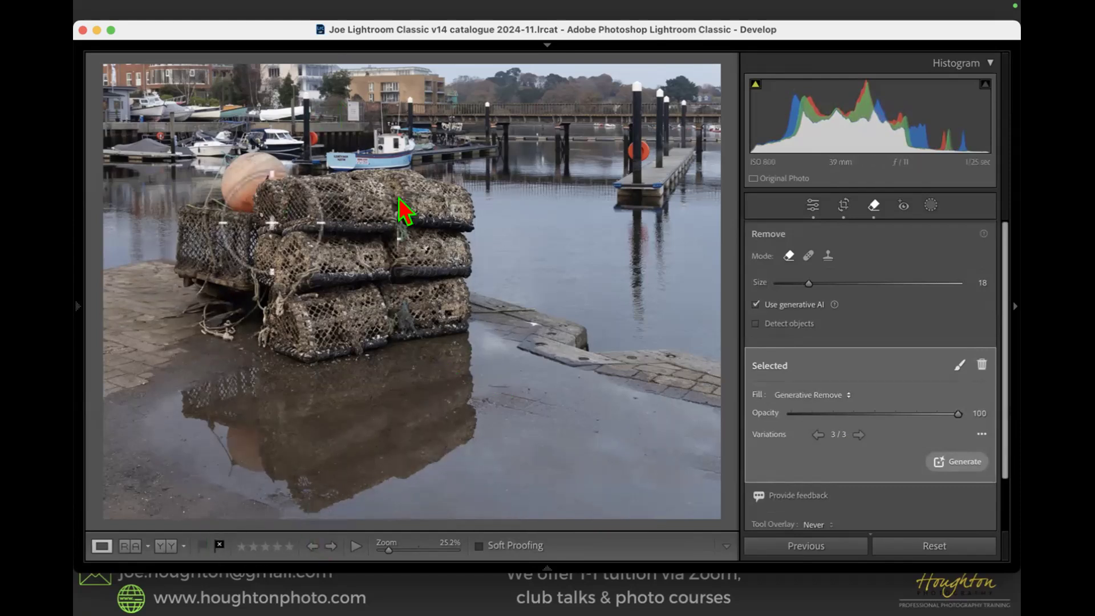
- Try masking the stacked pots with automatic subject selection, and undo the resulting mask
{"action": "left_click", "coordinate": [929, 206]}
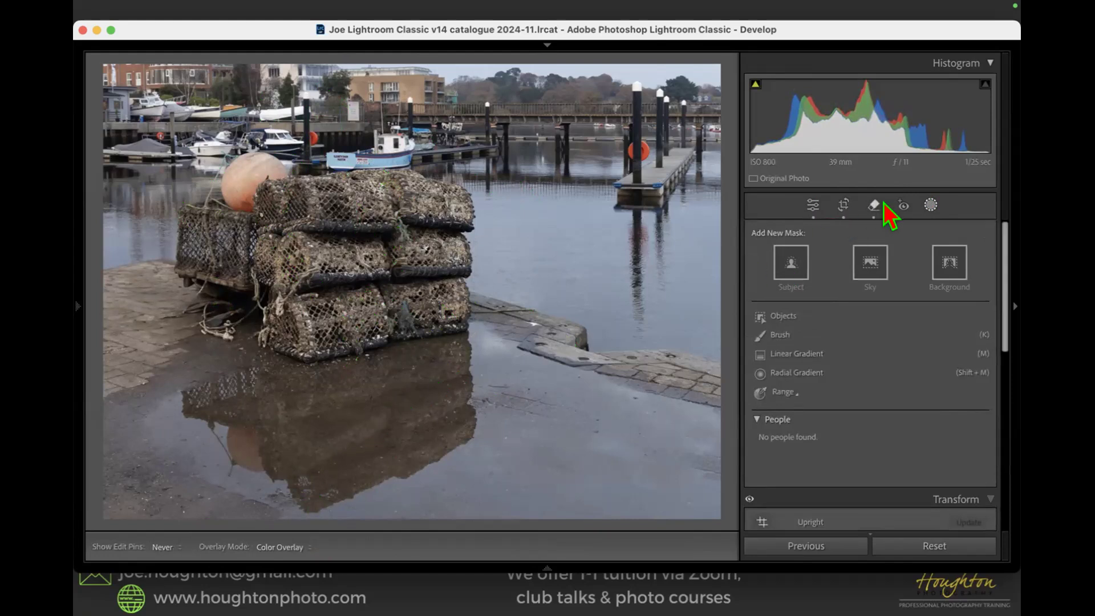
{"action": "left_click", "coordinate": [800, 264]}
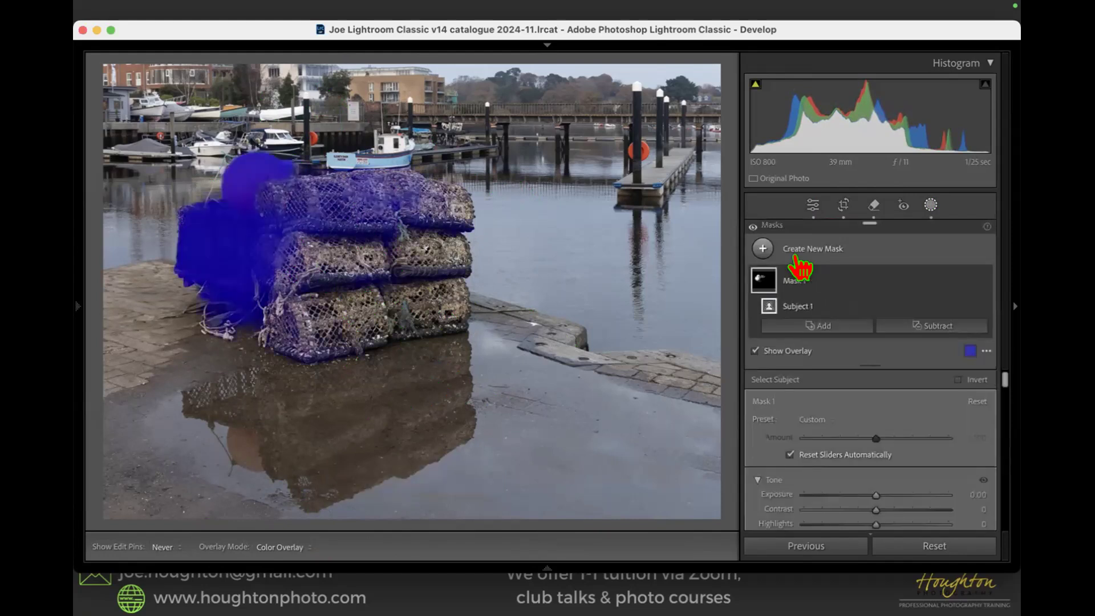
{"action": "key", "text": "super+z"}
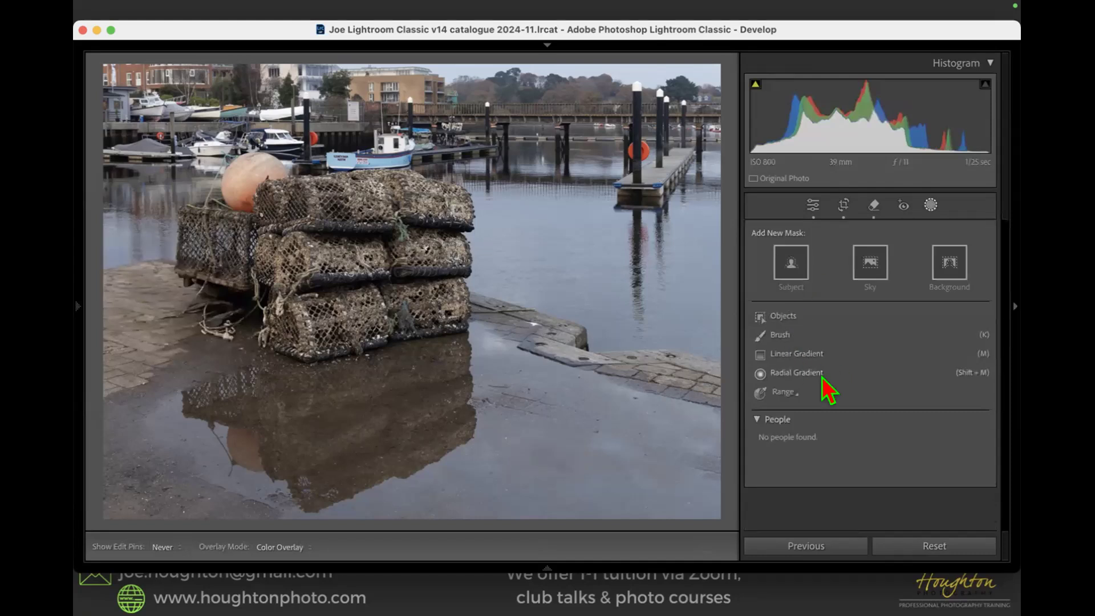
- Create an Objects mask by painting over the stacked pots and their reflection in the puddle
{"action": "left_click", "coordinate": [779, 321]}
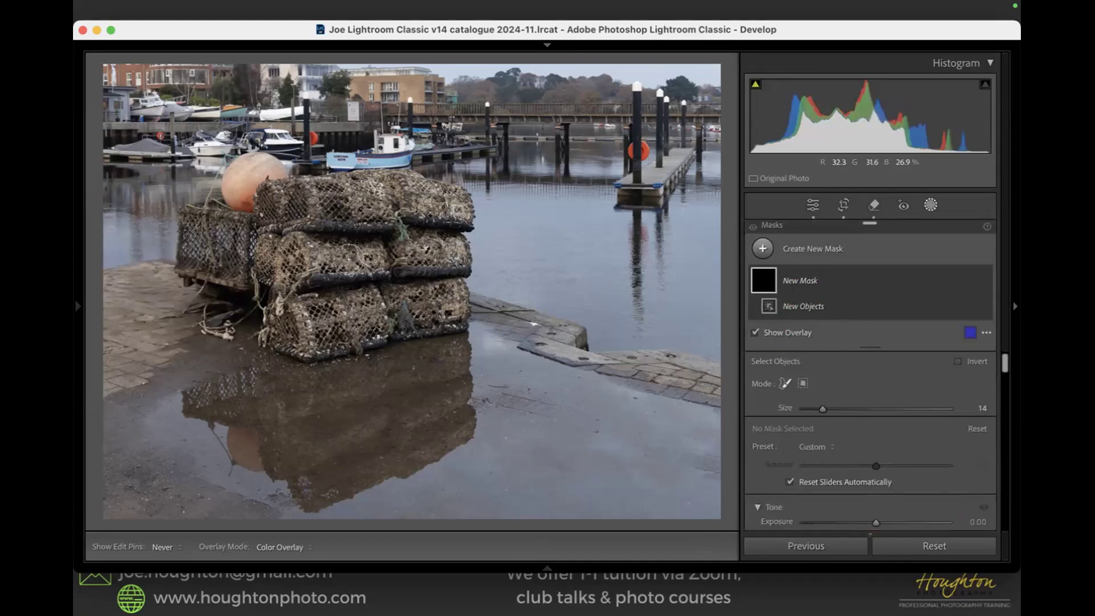
{"action": "scroll", "coordinate": [214, 238], "scroll_direction": "up", "scroll_amount": 5}
{"action": "mouse_move", "coordinate": [192, 268]}
{"action": "left_mouse_down"}
{"action": "mouse_move", "coordinate": [184, 213]}
{"action": "mouse_move", "coordinate": [220, 206]}
{"action": "mouse_move", "coordinate": [245, 166]}
{"action": "mouse_move", "coordinate": [264, 188]}
{"action": "mouse_move", "coordinate": [400, 178]}
{"action": "mouse_move", "coordinate": [443, 193]}
{"action": "mouse_move", "coordinate": [451, 434]}
{"action": "mouse_move", "coordinate": [309, 495]}
{"action": "mouse_move", "coordinate": [285, 472]}
{"action": "mouse_move", "coordinate": [229, 451]}
{"action": "mouse_move", "coordinate": [182, 412]}
{"action": "mouse_move", "coordinate": [256, 362]}
{"action": "mouse_move", "coordinate": [260, 352]}
{"action": "mouse_move", "coordinate": [194, 293]}
{"action": "mouse_move", "coordinate": [209, 266]}
{"action": "mouse_move", "coordinate": [240, 292]}
{"action": "left_mouse_up"}
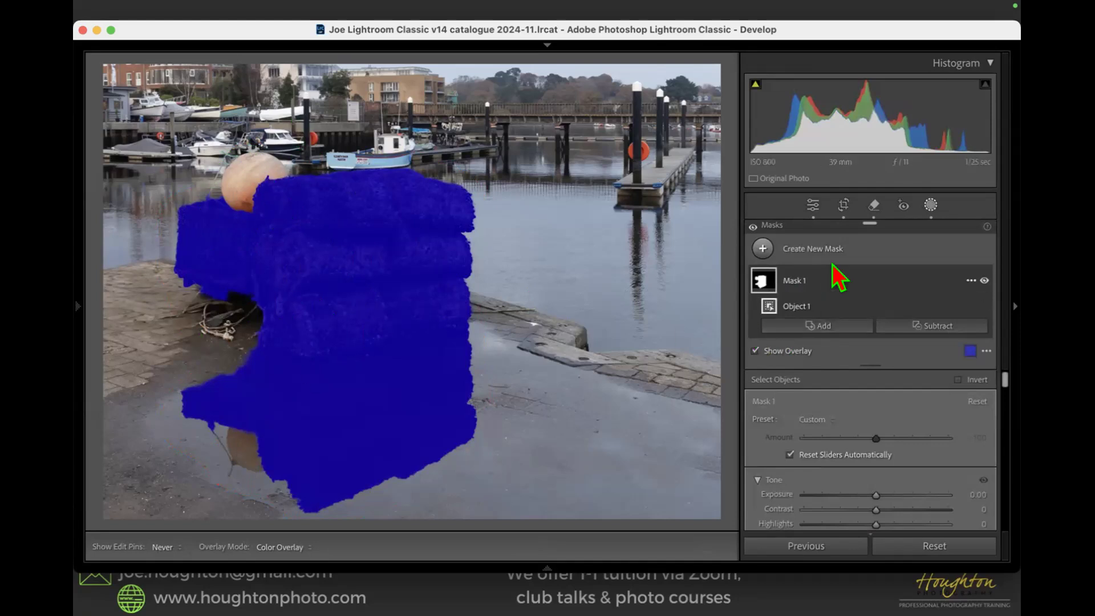
- Detach the mask list so it floats over the photo's upper right corner, and hide the mask overlay
{"action": "left_click_drag", "start_coordinate": [892, 221], "coordinate": [653, 66]}
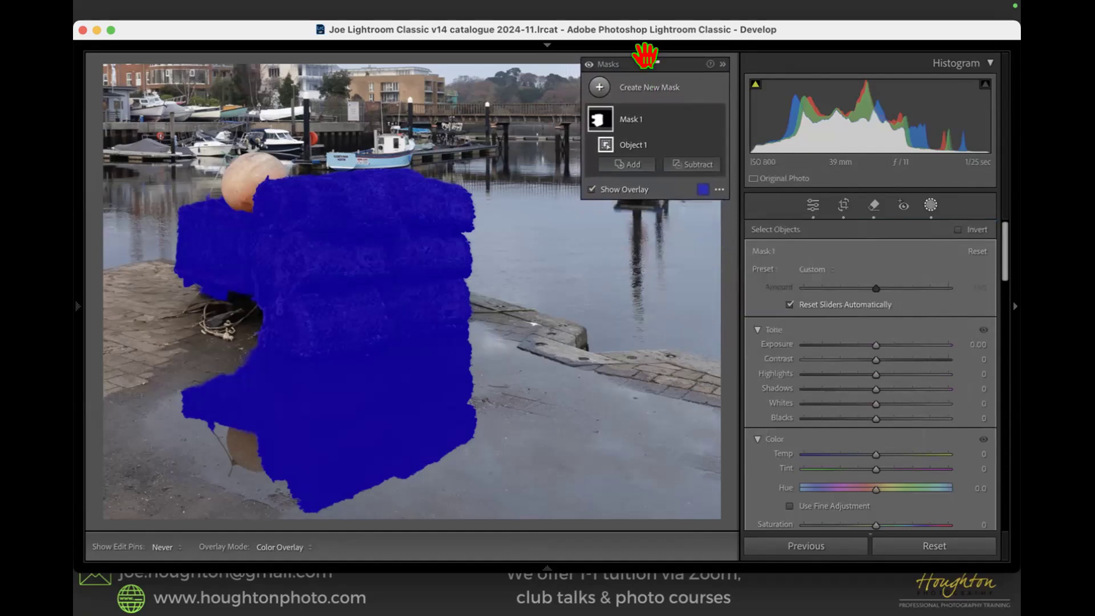
{"action": "scroll", "coordinate": [903, 331], "scroll_direction": "down", "scroll_amount": 5}
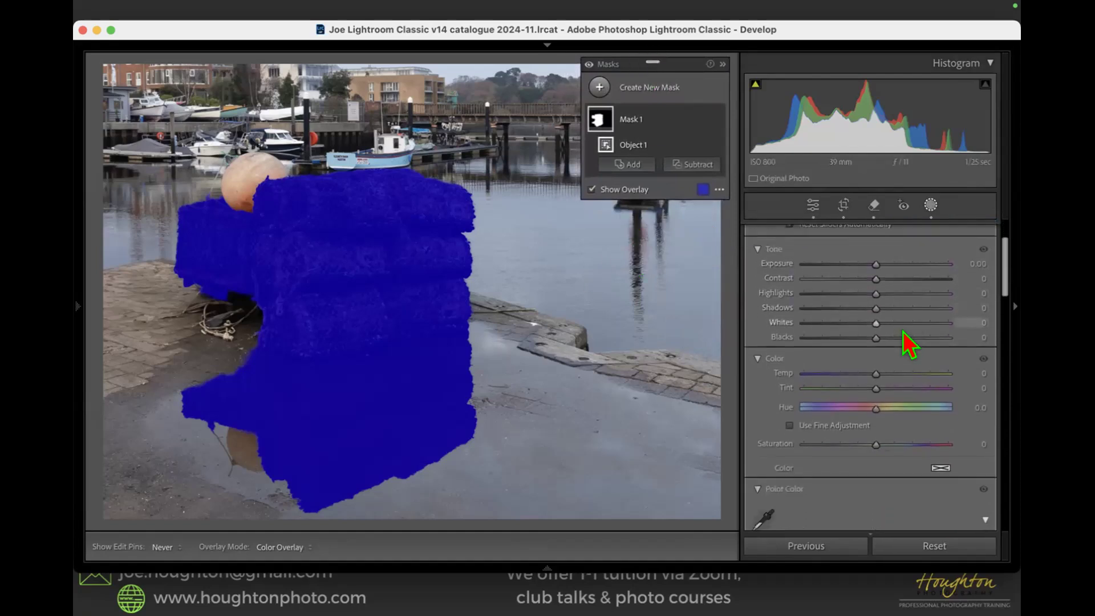
{"action": "key", "text": "o"}
{"action": "key", "text": "o"}
{"action": "key", "text": "o"}
{"action": "key", "text": "o"}
{"action": "key", "text": "o"}
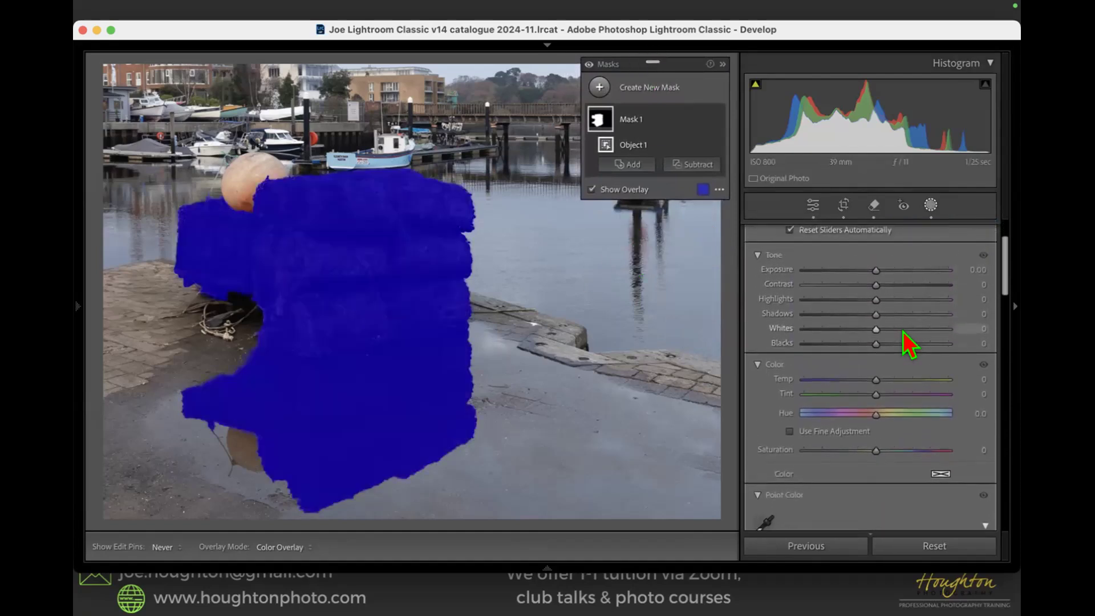
{"action": "key", "text": "o"}
{"action": "key", "text": "o"}
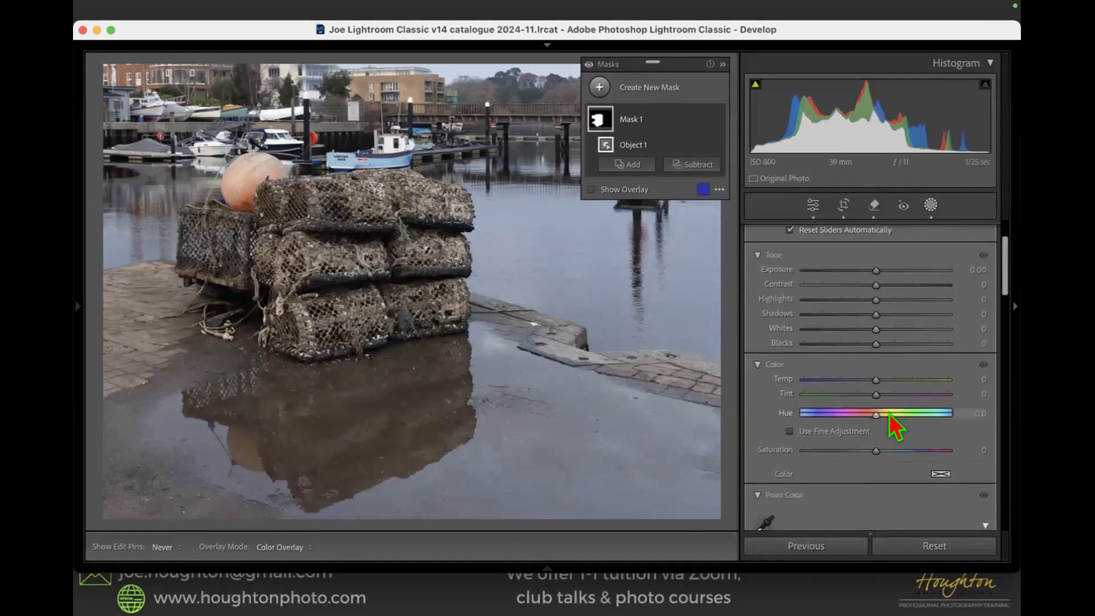
- Set Texture to 56 and Dehaze to 47 for the mask covering the pots and their reflection
{"action": "scroll", "coordinate": [906, 411], "scroll_direction": "down", "scroll_amount": 6}
{"action": "scroll", "coordinate": [911, 405], "scroll_direction": "down", "scroll_amount": 10}
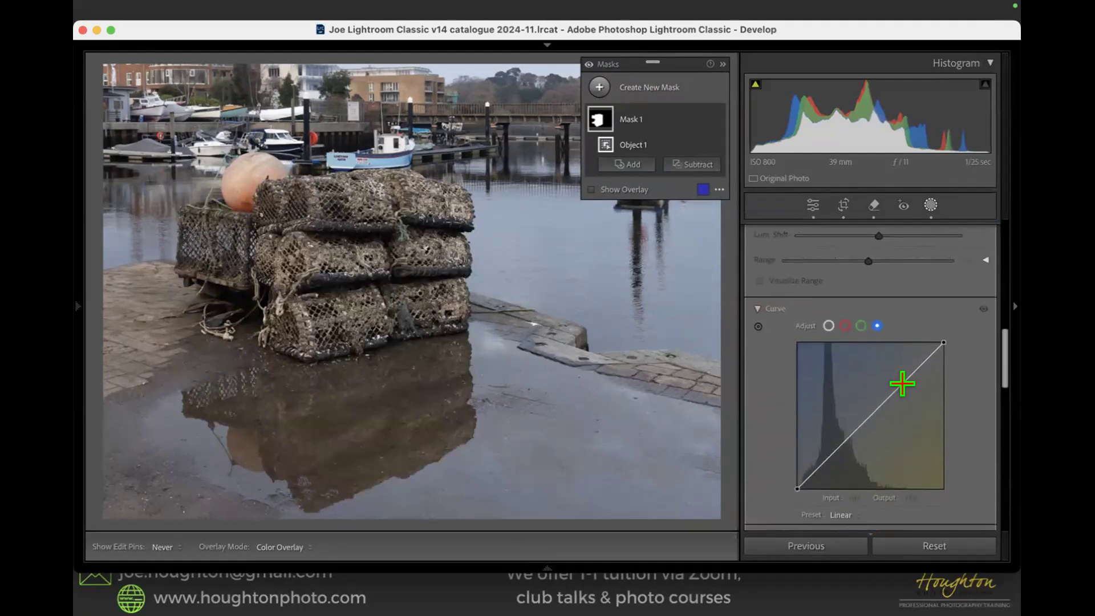
{"action": "left_click_drag", "start_coordinate": [875, 343], "coordinate": [915, 357]}
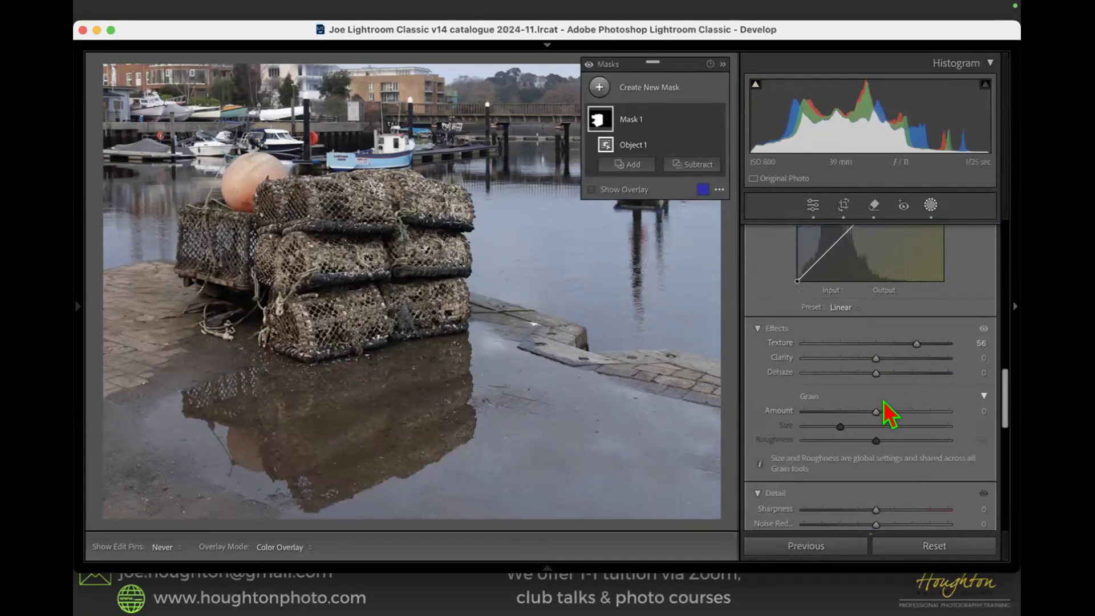
{"action": "left_click_drag", "start_coordinate": [874, 375], "coordinate": [895, 377]}
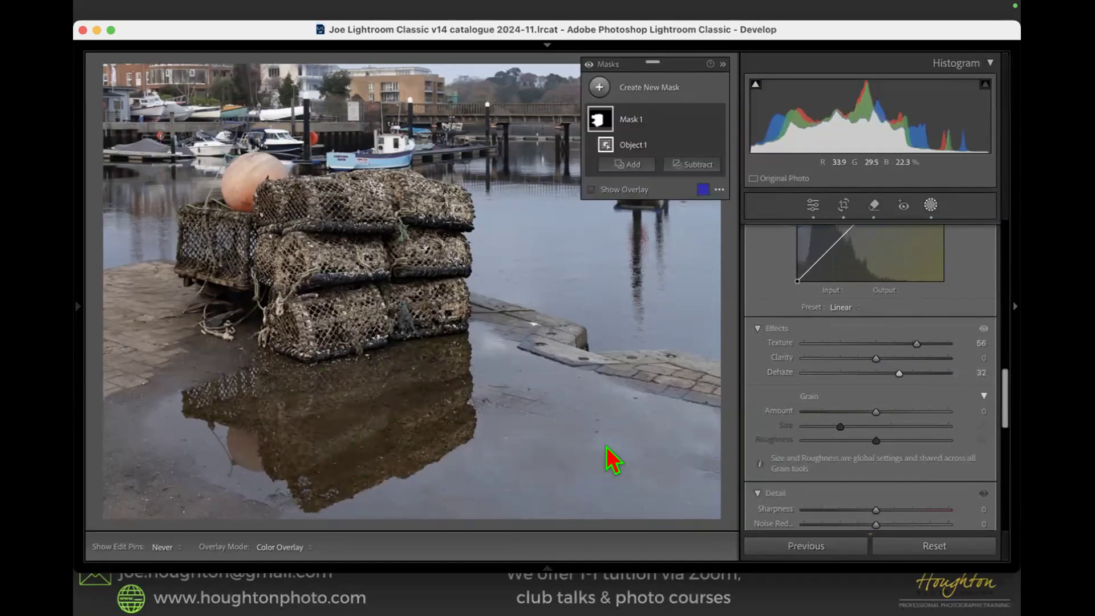
{"action": "mouse_move", "coordinate": [895, 371]}
{"action": "left_mouse_down"}
{"action": "mouse_move", "coordinate": [875, 378]}
{"action": "mouse_move", "coordinate": [907, 379]}
{"action": "mouse_move", "coordinate": [872, 374]}
{"action": "mouse_move", "coordinate": [903, 379]}
{"action": "left_mouse_up"}
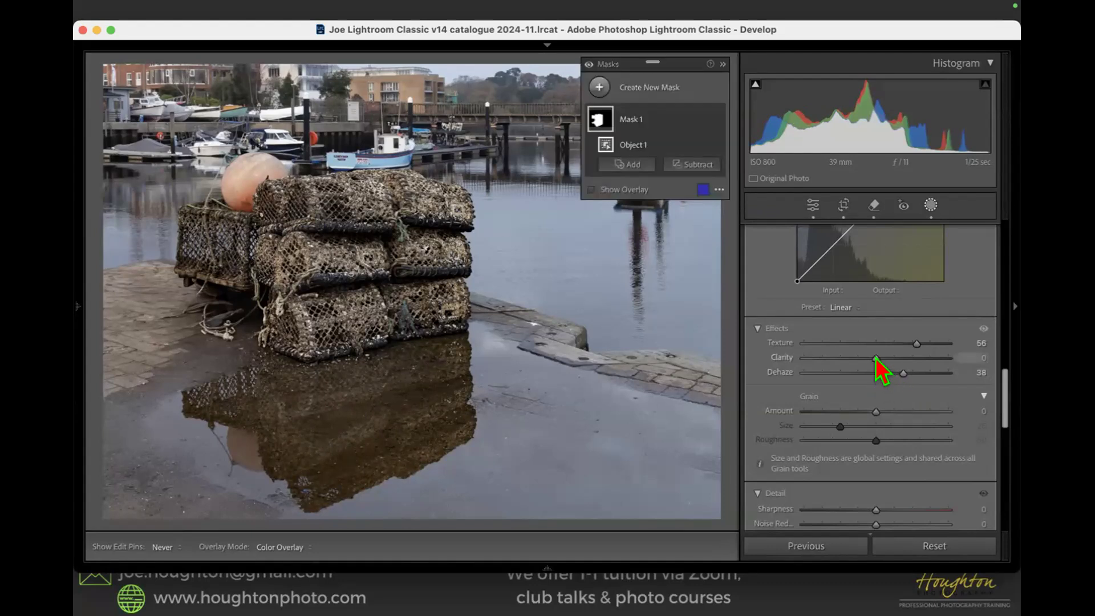
{"action": "left_click_drag", "start_coordinate": [877, 358], "coordinate": [910, 375]}
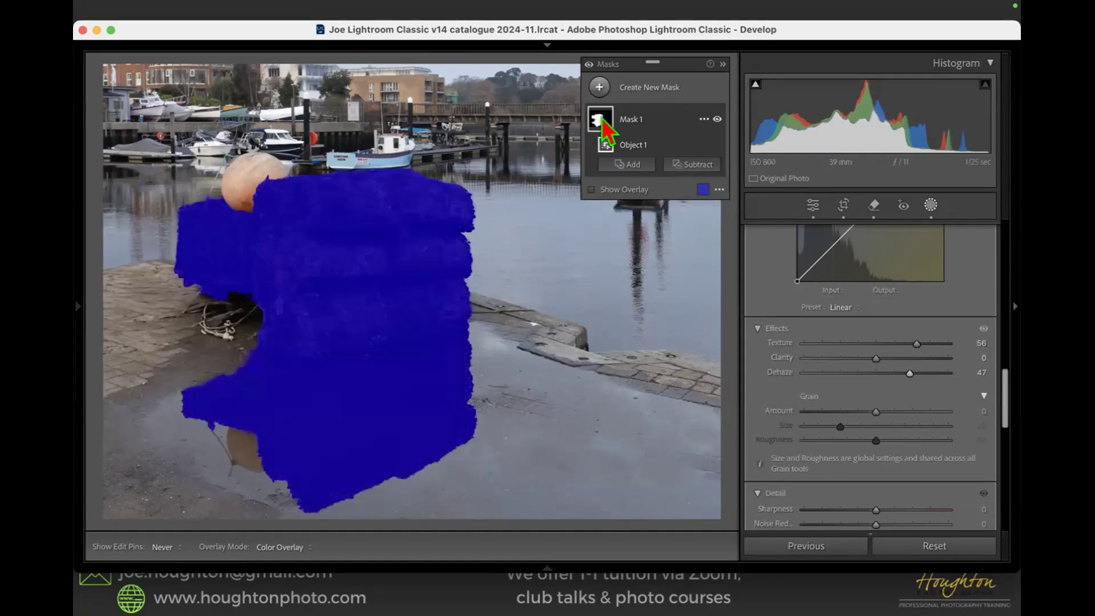
- Rename the mask covering the pots and their reflection as Nets
{"action": "double_click", "coordinate": [633, 120]}
{"action": "type", "text": "N"}
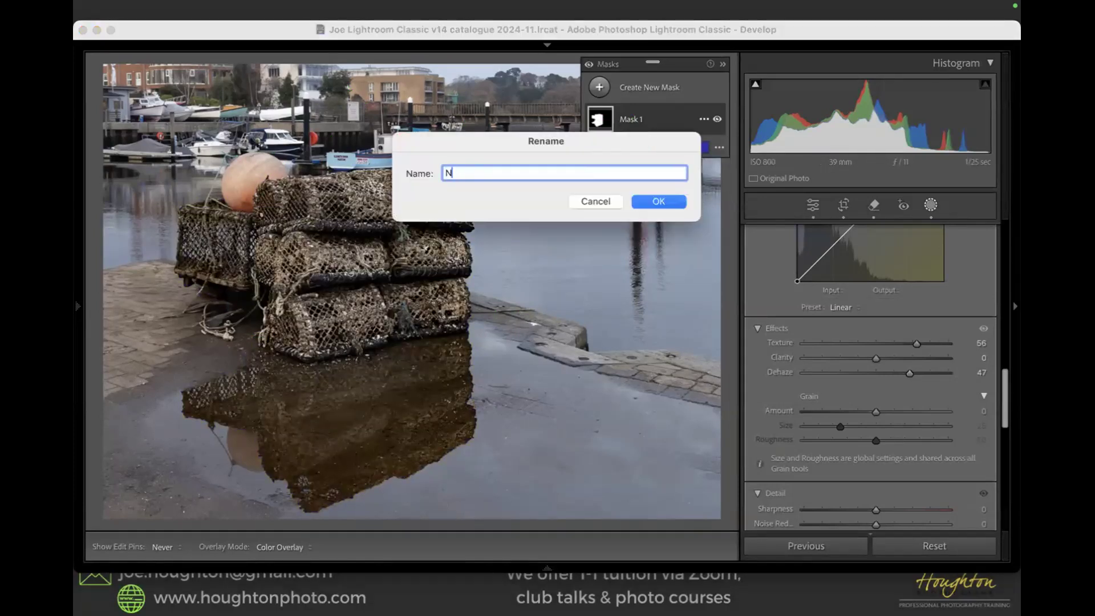
{"action": "type", "text": "ets"}
{"action": "key", "text": "Return"}
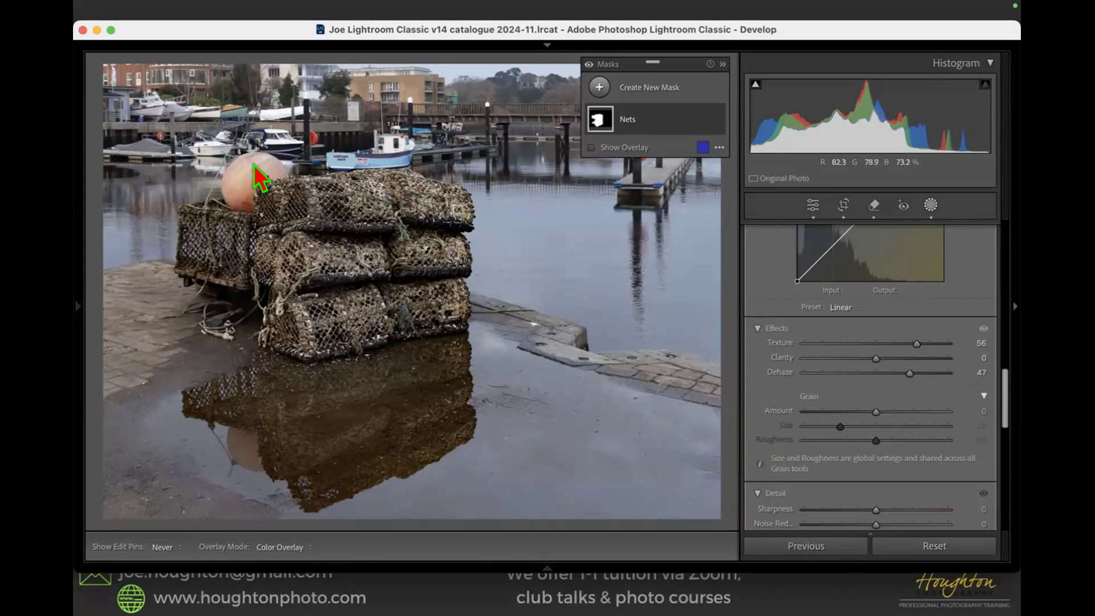
- Try painting a new mask over the orange buoy, and undo the stroke
{"action": "left_click", "coordinate": [642, 88]}
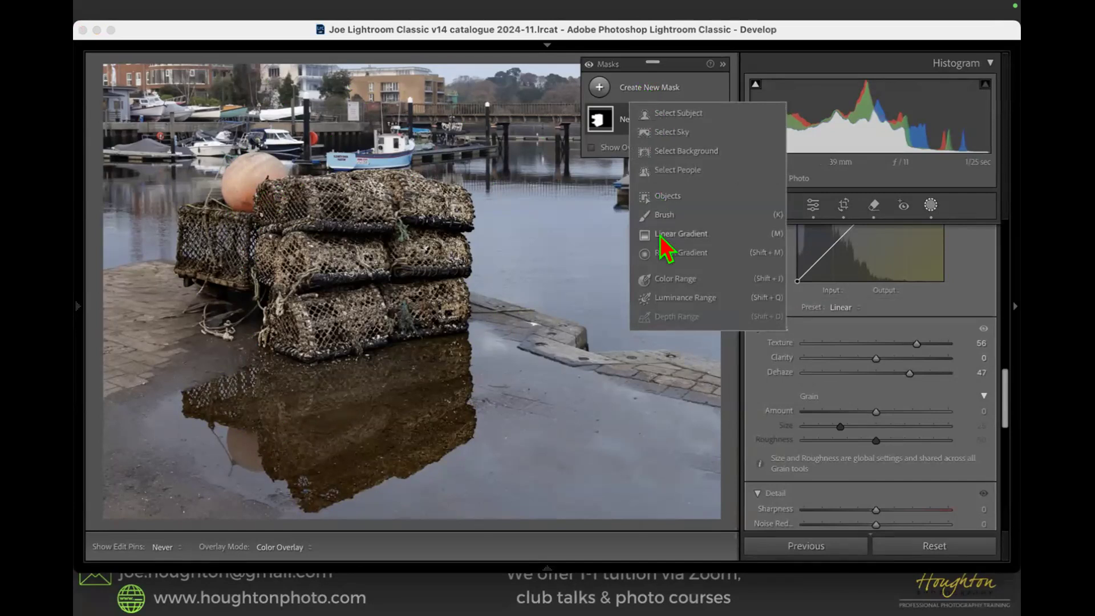
{"action": "left_click", "coordinate": [678, 215]}
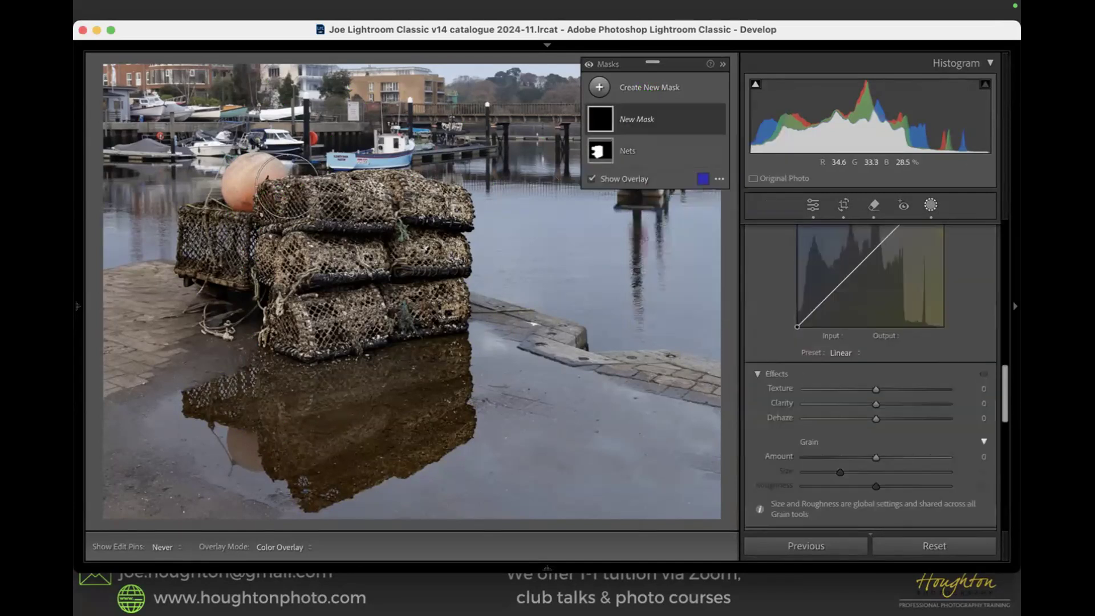
{"action": "mouse_move", "coordinate": [285, 182]}
{"action": "left_mouse_down"}
{"action": "mouse_move", "coordinate": [268, 159]}
{"action": "mouse_move", "coordinate": [243, 158]}
{"action": "mouse_move", "coordinate": [228, 177]}
{"action": "mouse_move", "coordinate": [245, 201]}
{"action": "left_mouse_up"}
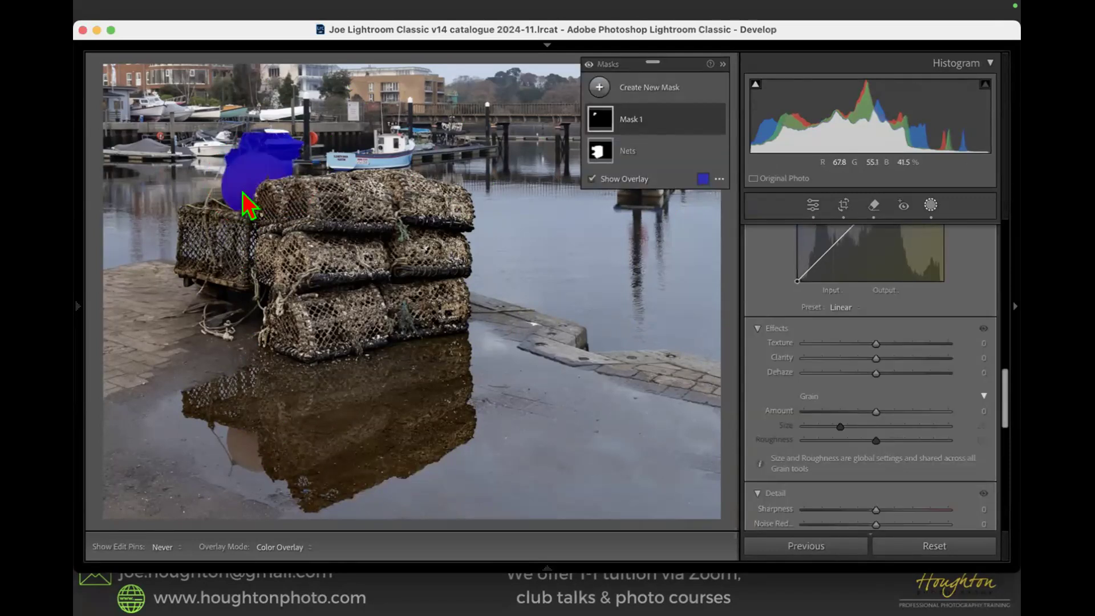
{"action": "key", "text": "super+z"}
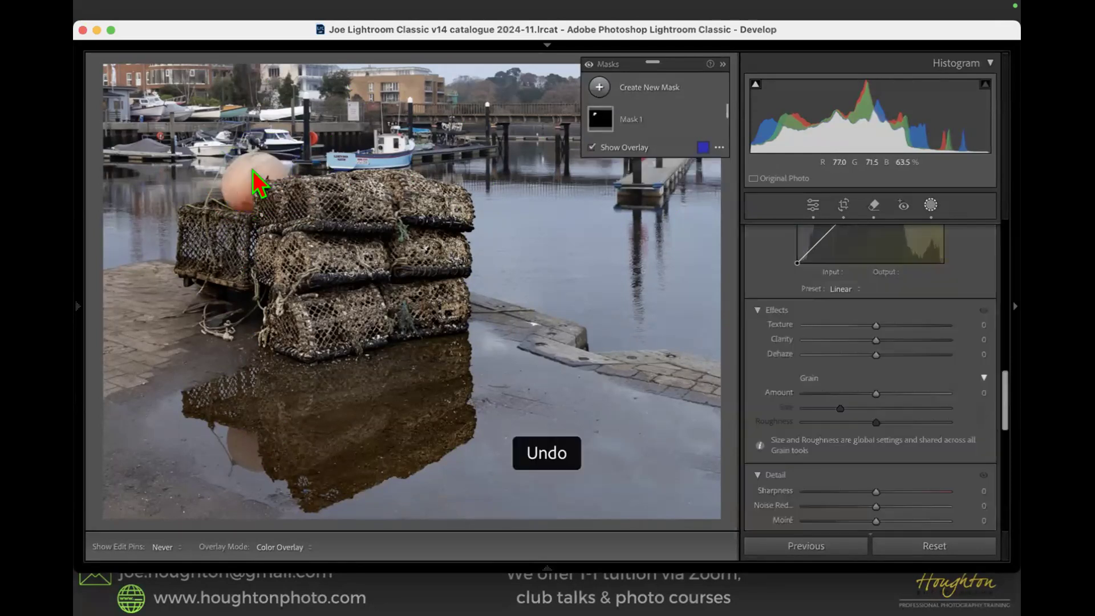
- Create a new Objects mask covering the orange buoy on top of the pots
{"action": "left_click", "coordinate": [639, 91]}
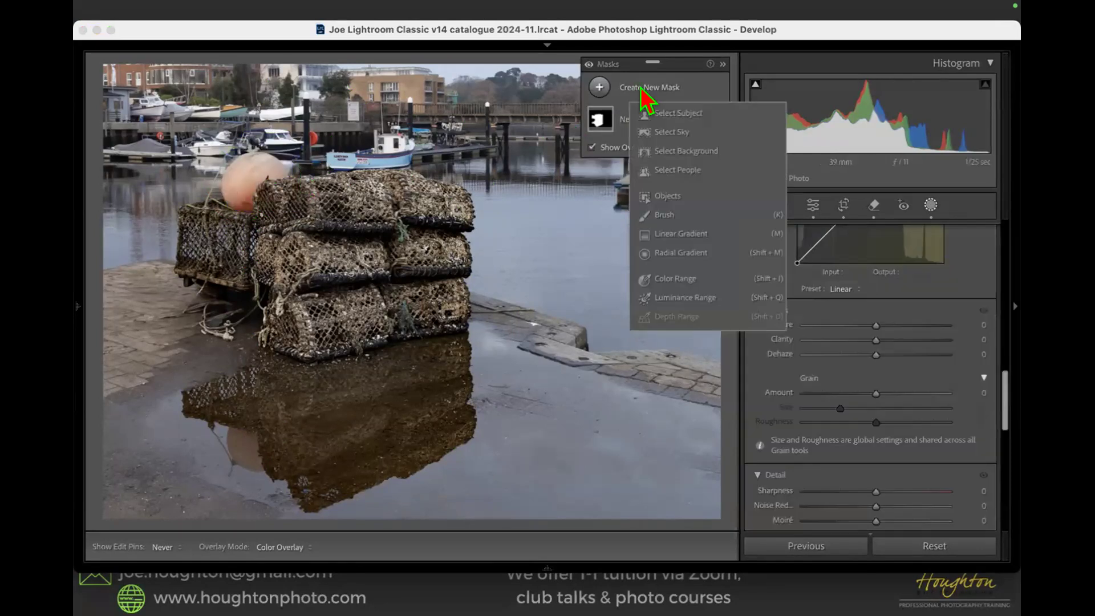
{"action": "left_click", "coordinate": [674, 196]}
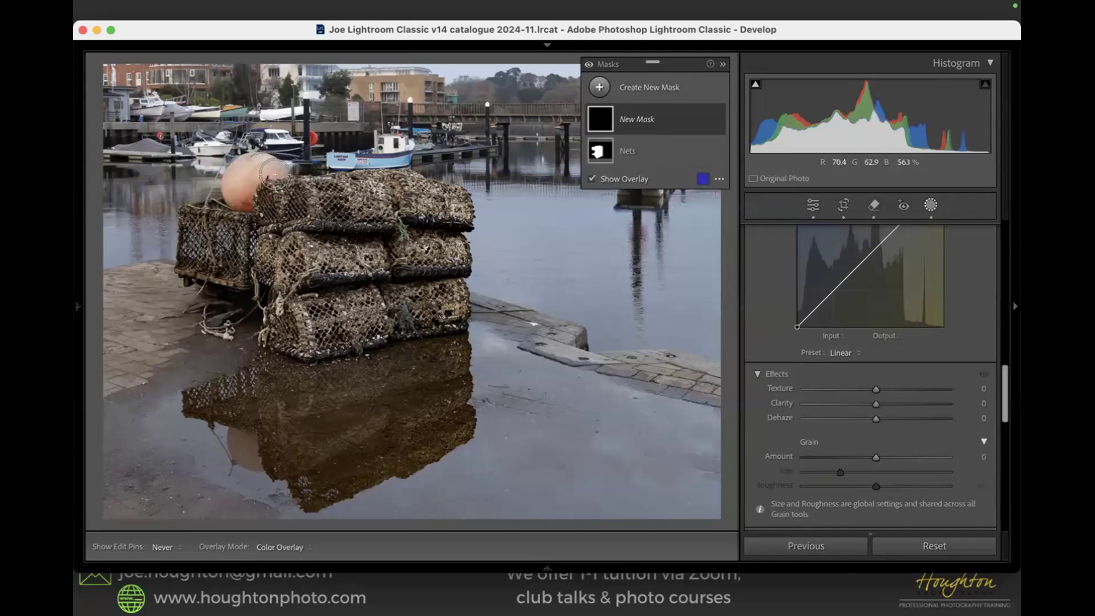
{"action": "mouse_move", "coordinate": [282, 176]}
{"action": "left_mouse_down"}
{"action": "mouse_move", "coordinate": [235, 157]}
{"action": "mouse_move", "coordinate": [220, 180]}
{"action": "mouse_move", "coordinate": [225, 200]}
{"action": "mouse_move", "coordinate": [241, 196]}
{"action": "mouse_move", "coordinate": [260, 178]}
{"action": "left_mouse_up"}
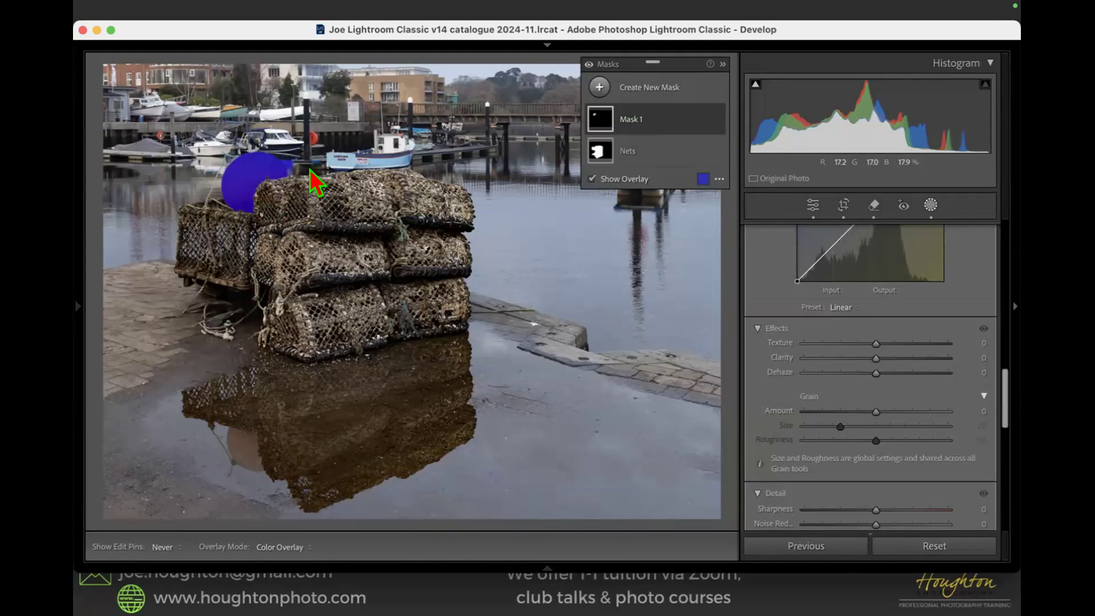
- Add the buoy's reflection in the puddle to the buoy mask using object selection
{"action": "left_click", "coordinate": [647, 128]}
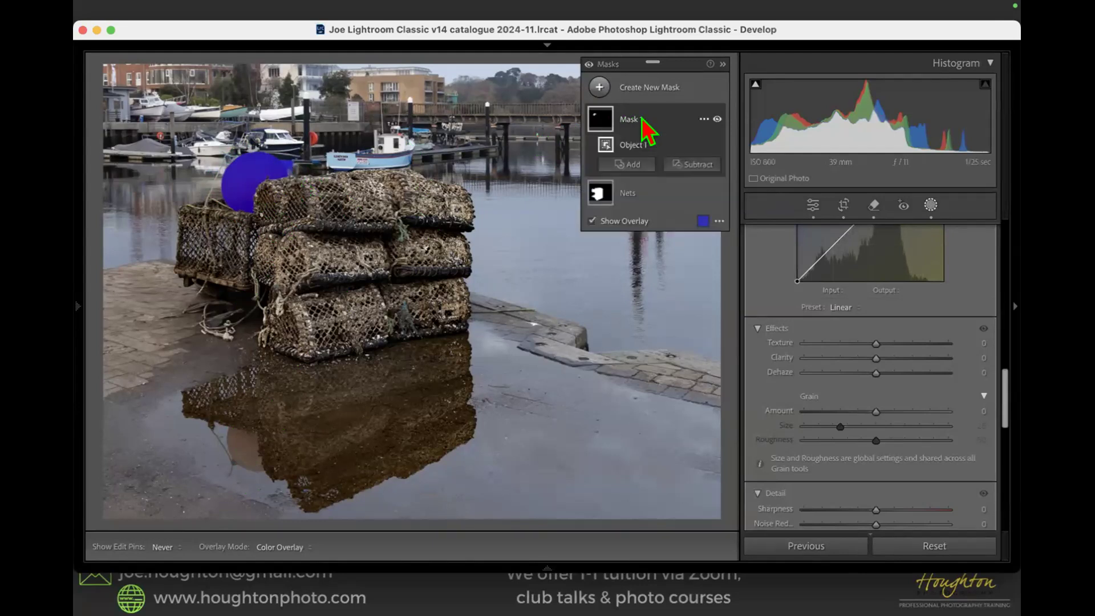
{"action": "left_click", "coordinate": [631, 166]}
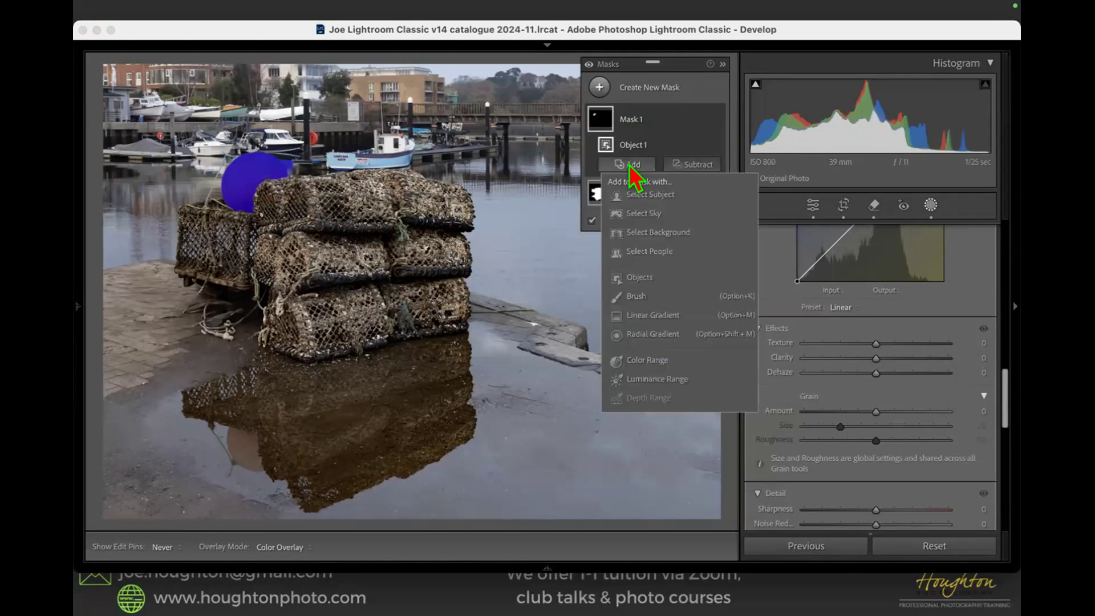
{"action": "left_click", "coordinate": [633, 277]}
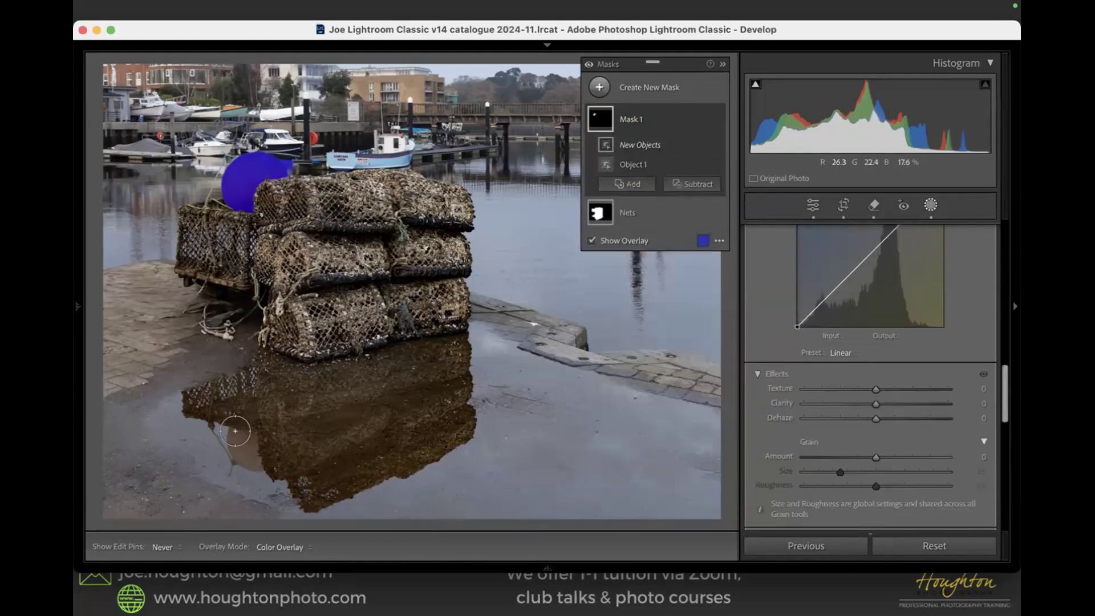
{"action": "mouse_move", "coordinate": [235, 433]}
{"action": "left_mouse_down"}
{"action": "mouse_move", "coordinate": [242, 460]}
{"action": "mouse_move", "coordinate": [238, 433]}
{"action": "mouse_move", "coordinate": [245, 447]}
{"action": "left_mouse_up"}
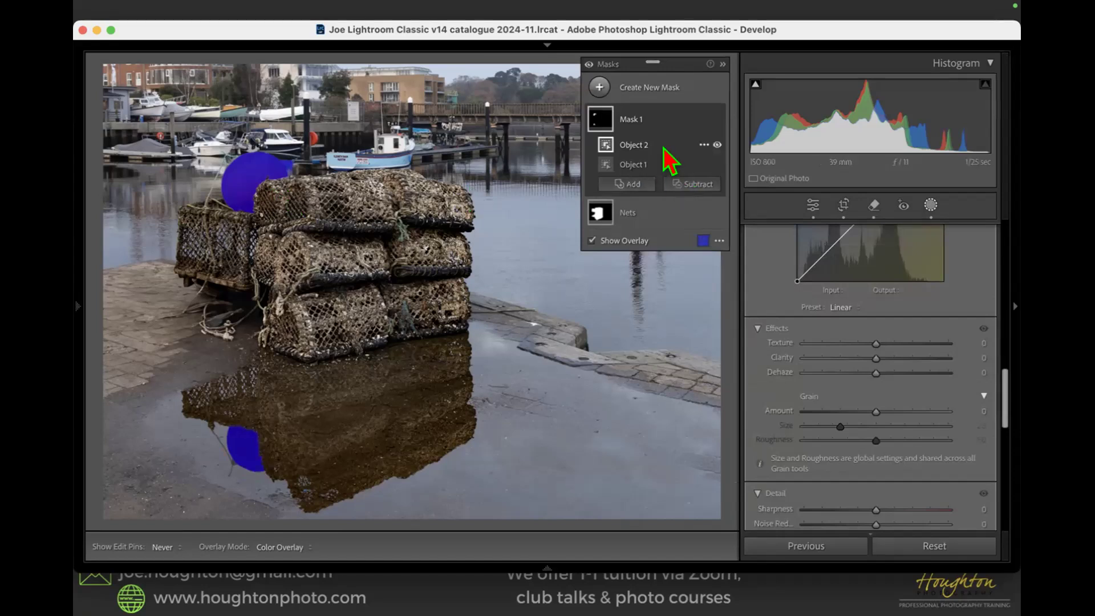
- Subtract the stray area beside the buoy from its mask with a brush, and hide the mask overlay
{"action": "left_click", "coordinate": [661, 166]}
{"action": "left_click", "coordinate": [692, 185]}
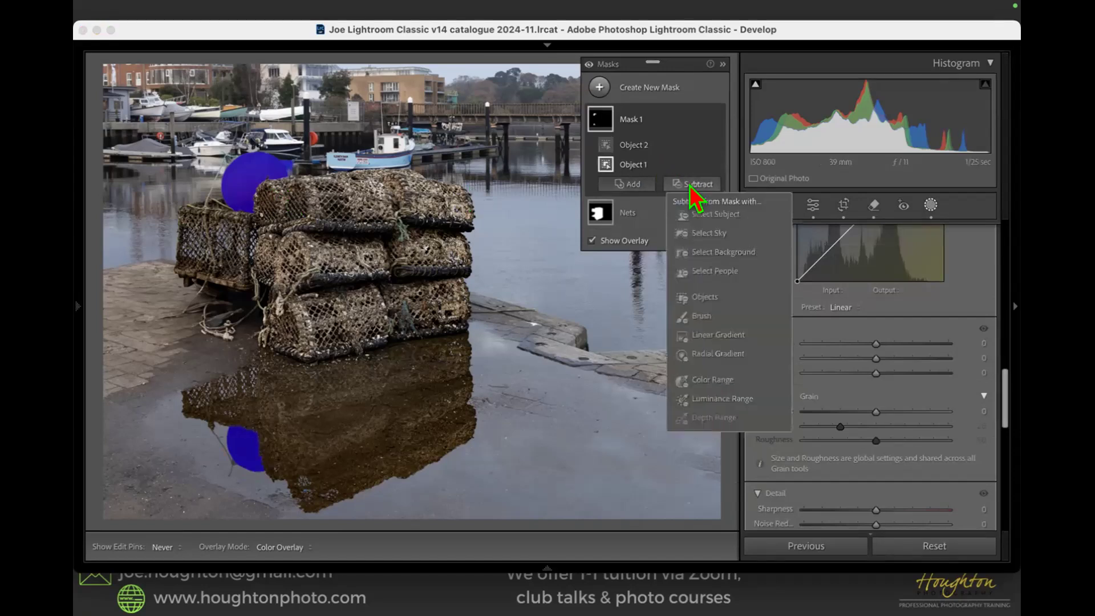
{"action": "left_click", "coordinate": [703, 317]}
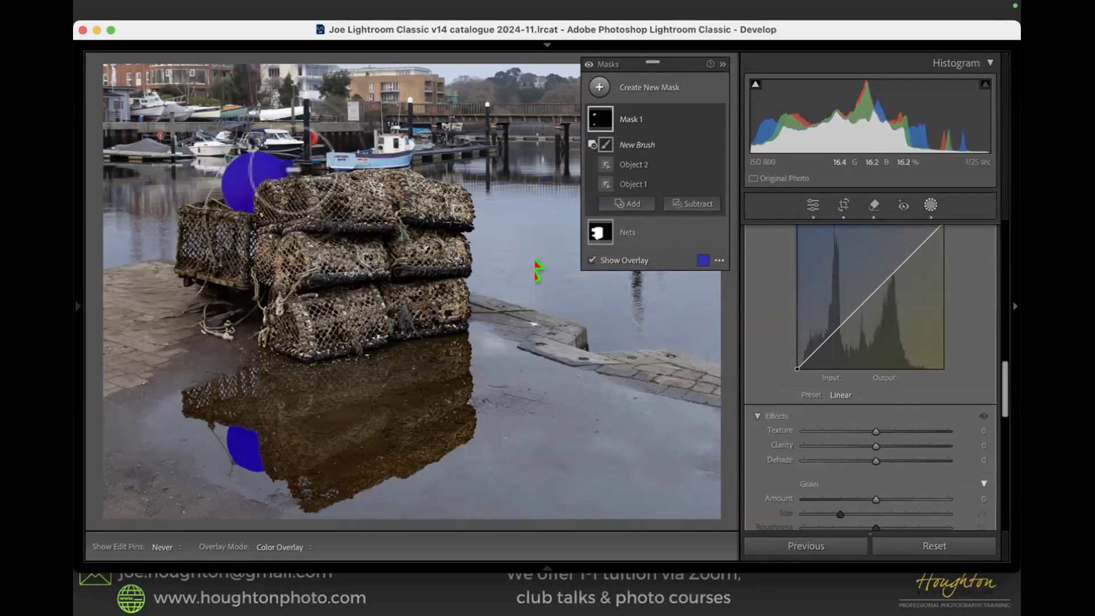
{"action": "mouse_move", "coordinate": [310, 166]}
{"action": "left_mouse_down"}
{"action": "mouse_move", "coordinate": [296, 159]}
{"action": "mouse_move", "coordinate": [304, 165]}
{"action": "mouse_move", "coordinate": [295, 157]}
{"action": "mouse_move", "coordinate": [304, 151]}
{"action": "left_mouse_up"}
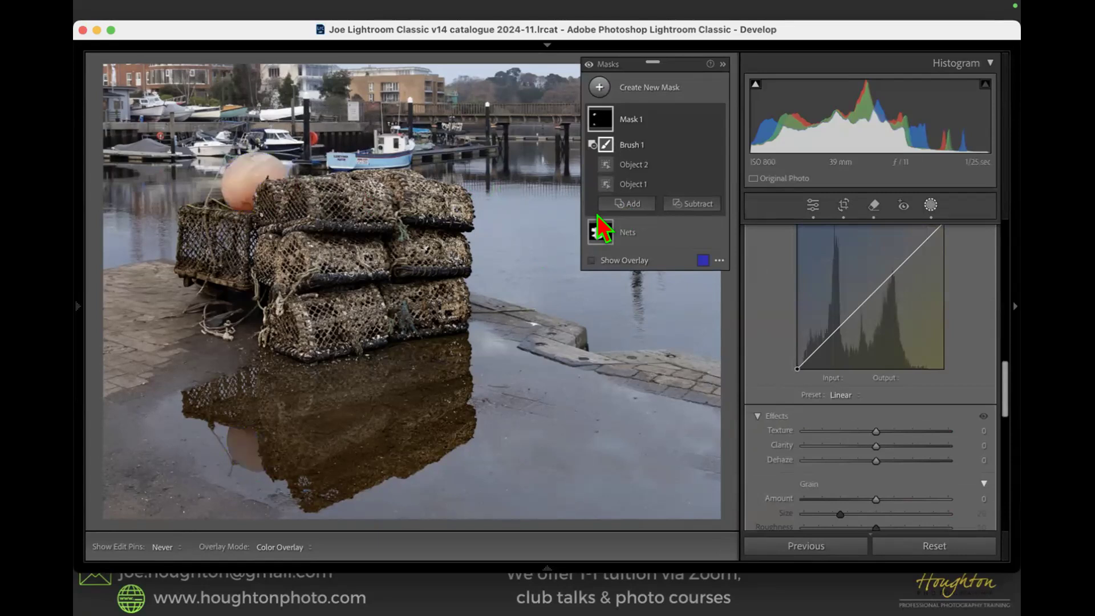
- Set the clarity of the buoy mask to 36 and its dehaze to -2
{"action": "scroll", "coordinate": [880, 423], "scroll_direction": "down", "scroll_amount": 10}
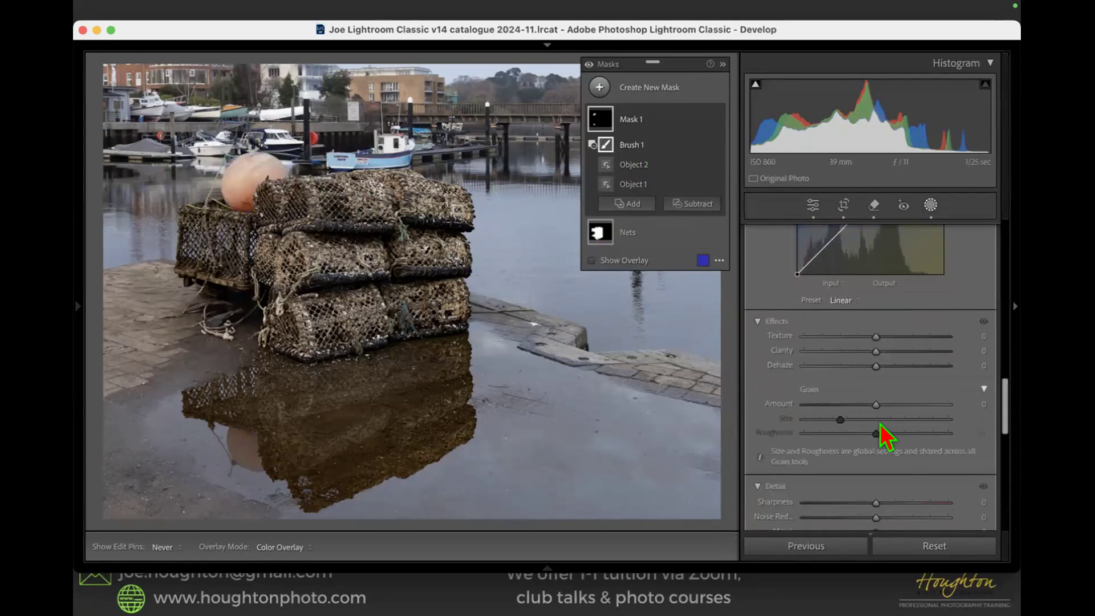
{"action": "scroll", "coordinate": [885, 436], "scroll_direction": "up", "scroll_amount": 5}
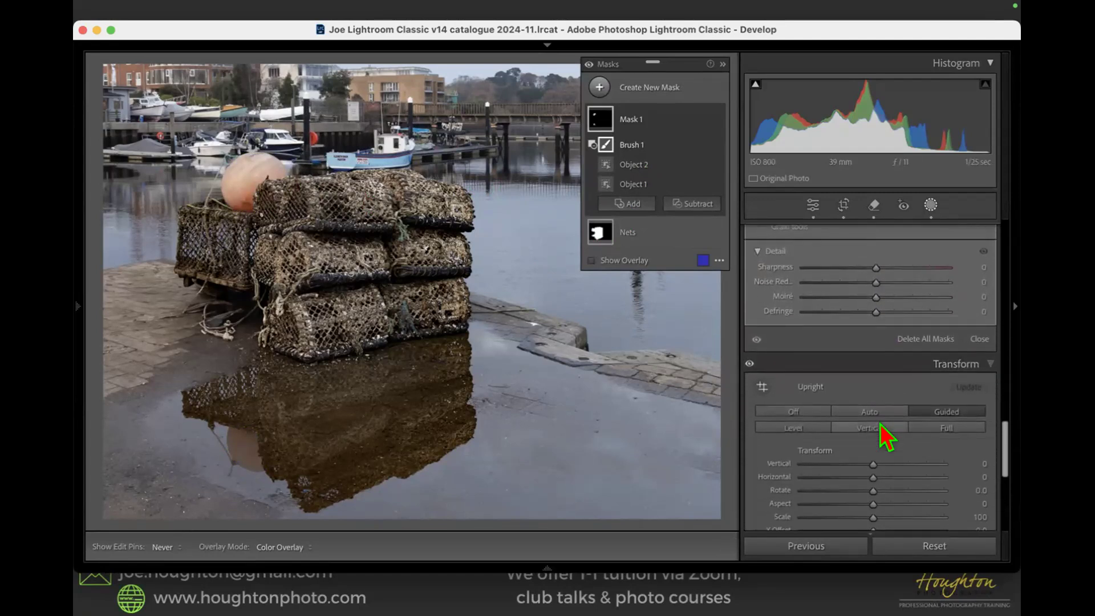
{"action": "scroll", "coordinate": [886, 436], "scroll_direction": "up", "scroll_amount": 3}
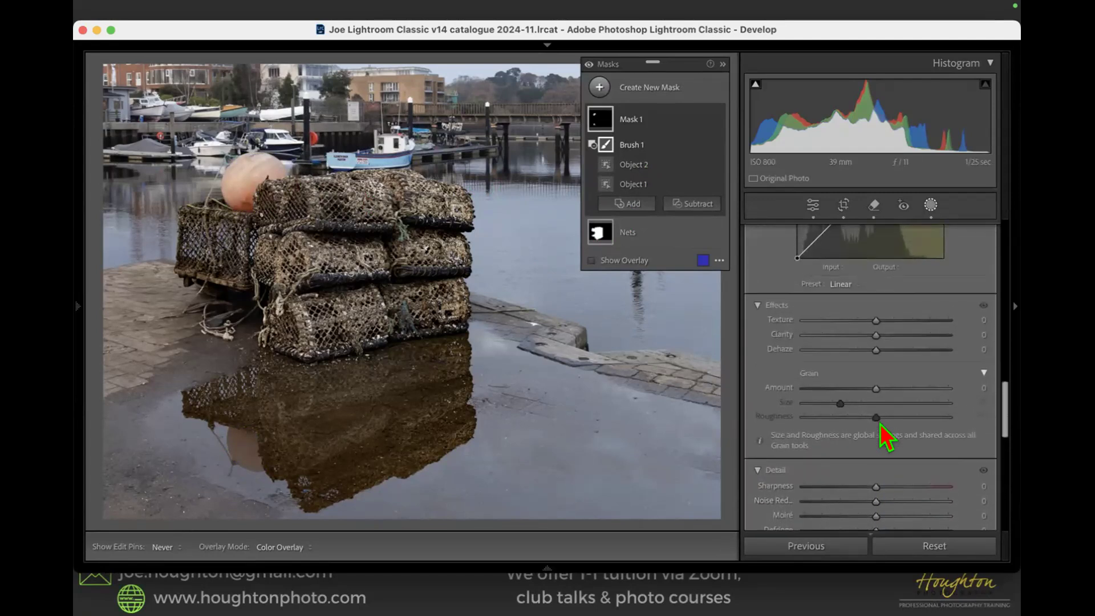
{"action": "mouse_move", "coordinate": [876, 336]}
{"action": "left_mouse_down"}
{"action": "mouse_move", "coordinate": [953, 342]}
{"action": "mouse_move", "coordinate": [824, 348]}
{"action": "mouse_move", "coordinate": [904, 358]}
{"action": "mouse_move", "coordinate": [874, 352]}
{"action": "mouse_move", "coordinate": [936, 349]}
{"action": "mouse_move", "coordinate": [886, 350]}
{"action": "mouse_move", "coordinate": [903, 350]}
{"action": "mouse_move", "coordinate": [895, 368]}
{"action": "left_mouse_up"}
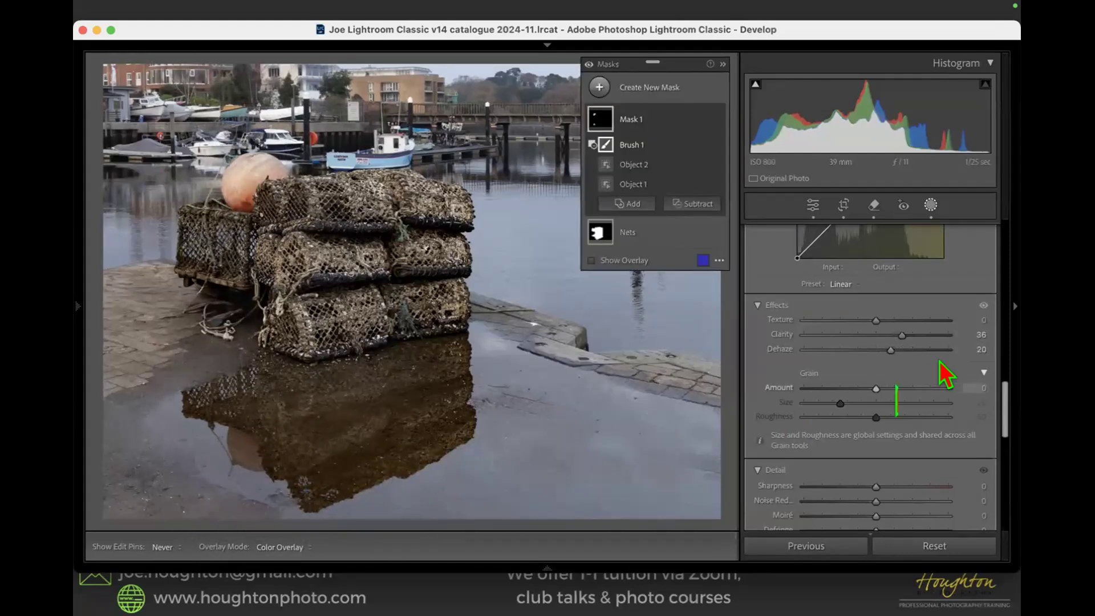
{"action": "mouse_move", "coordinate": [891, 350]}
{"action": "left_mouse_down"}
{"action": "mouse_move", "coordinate": [906, 351]}
{"action": "mouse_move", "coordinate": [873, 353]}
{"action": "left_mouse_up"}
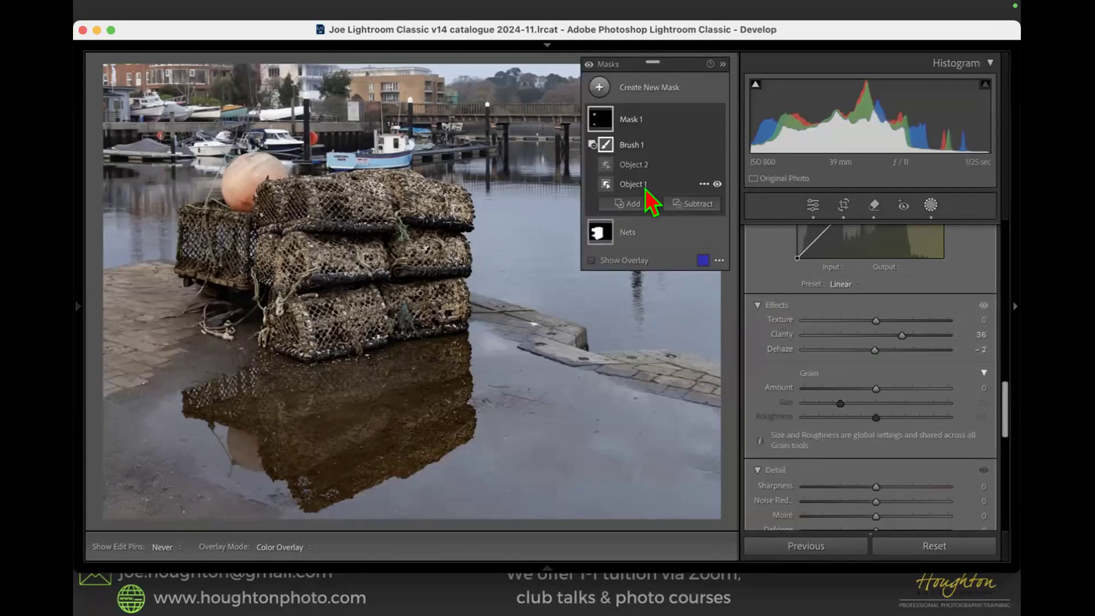
- Delete the Object 2 component covering the reflection from the buoy mask, and show the mask overlay
{"action": "left_click", "coordinate": [664, 172]}
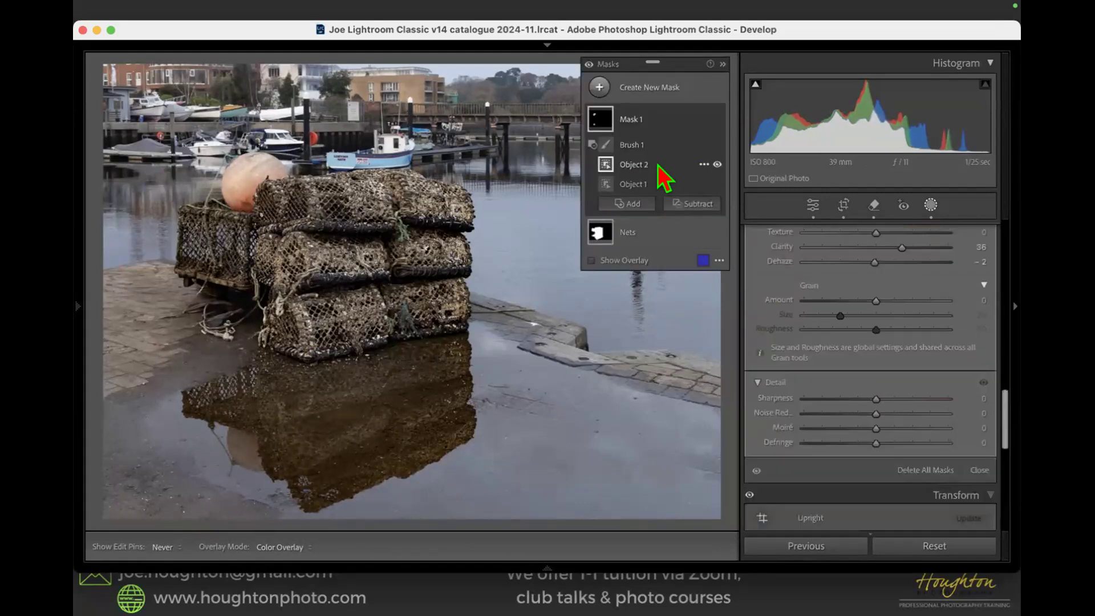
{"action": "left_click", "coordinate": [704, 165]}
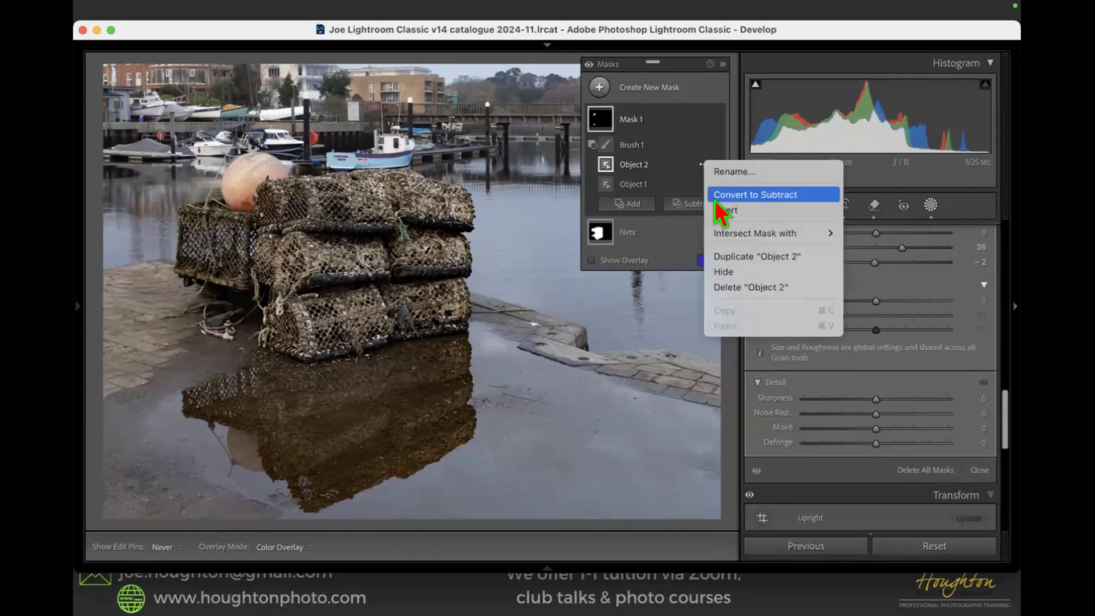
{"action": "left_click", "coordinate": [736, 287]}
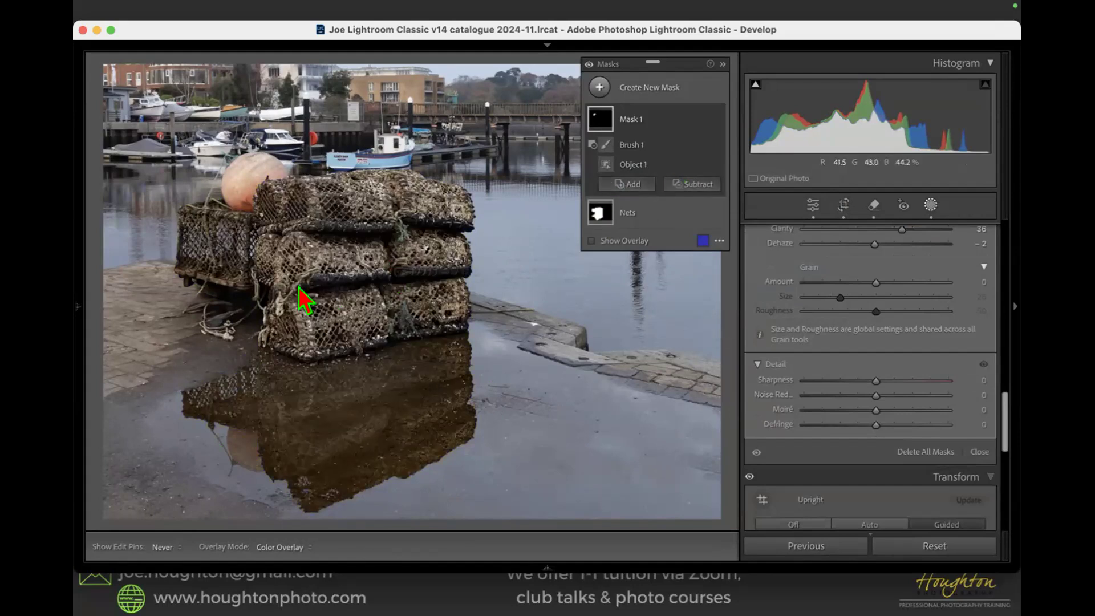
{"action": "key", "text": "o"}
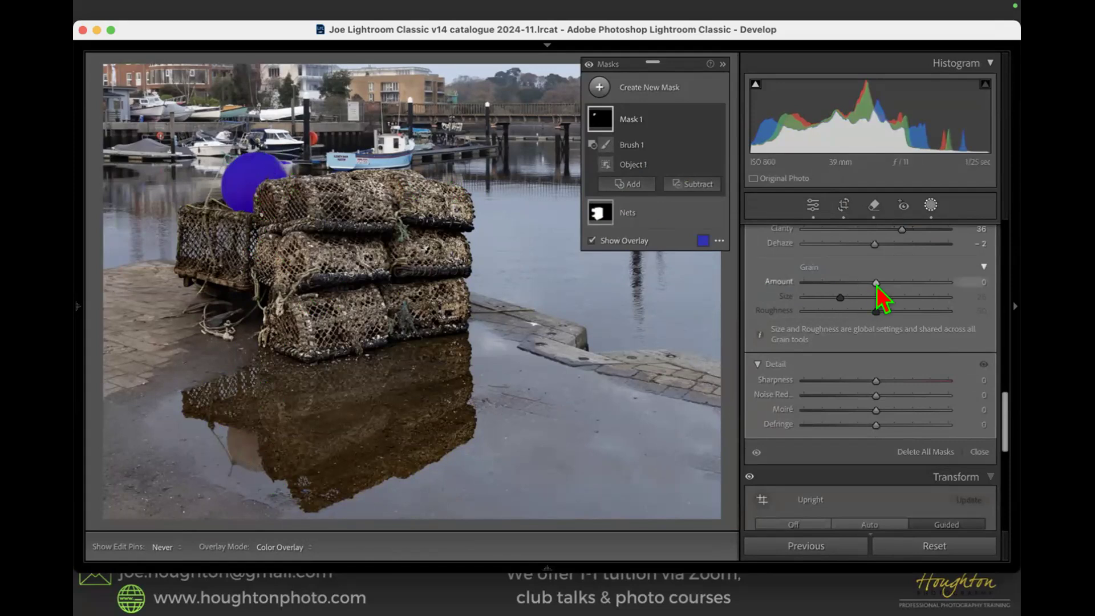
- Set the texture of the buoy mask to 89
{"action": "scroll", "coordinate": [909, 296], "scroll_direction": "up", "scroll_amount": 5}
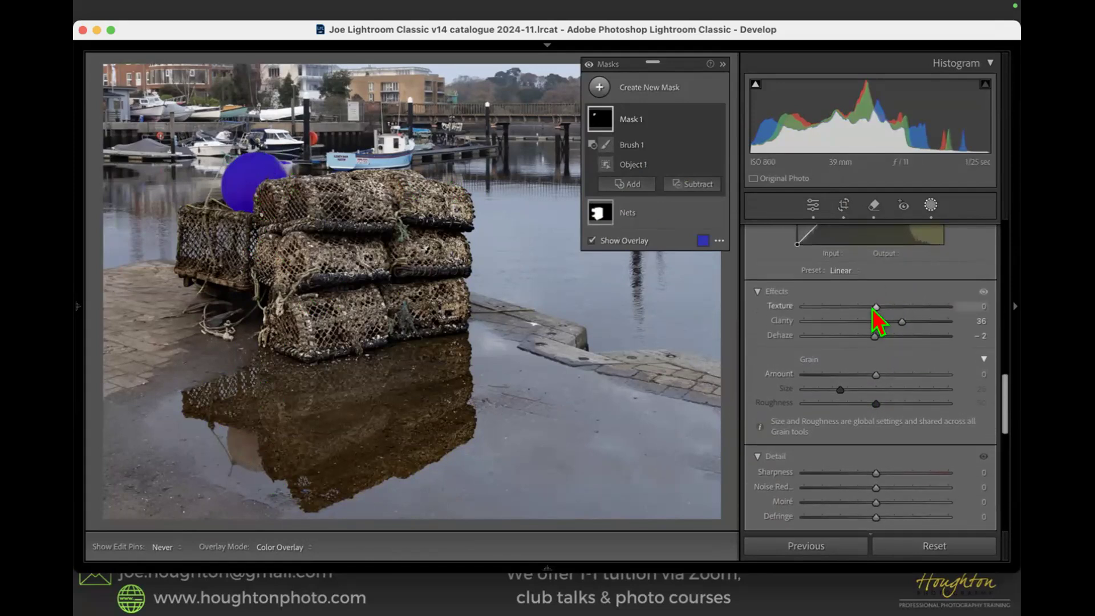
{"action": "left_click", "coordinate": [874, 307]}
{"action": "left_click_drag", "start_coordinate": [873, 306], "coordinate": [936, 306]}
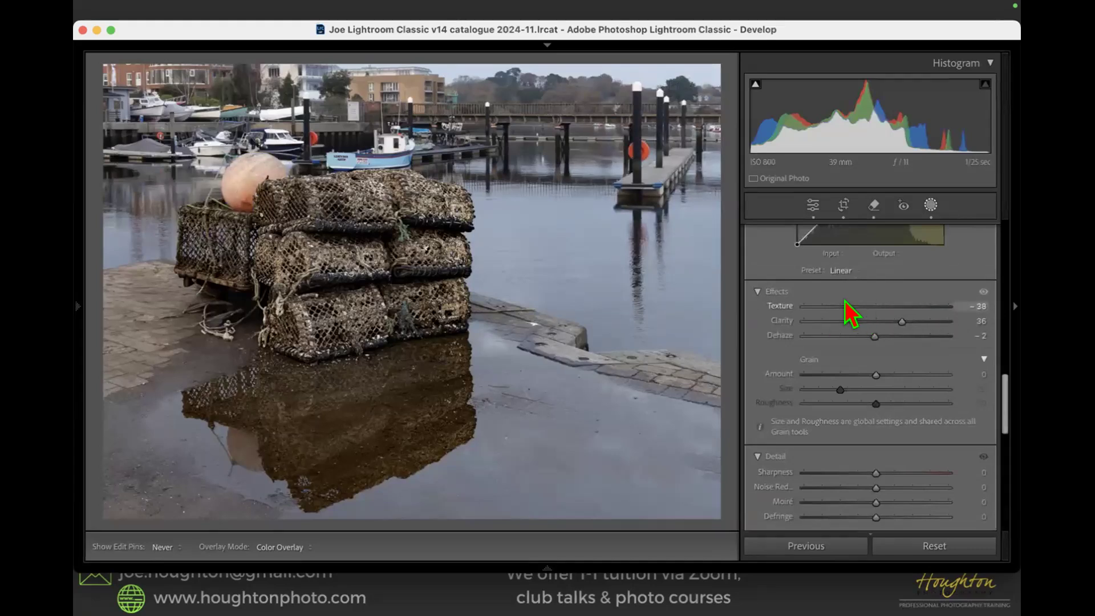
{"action": "key", "text": "shift+w"}
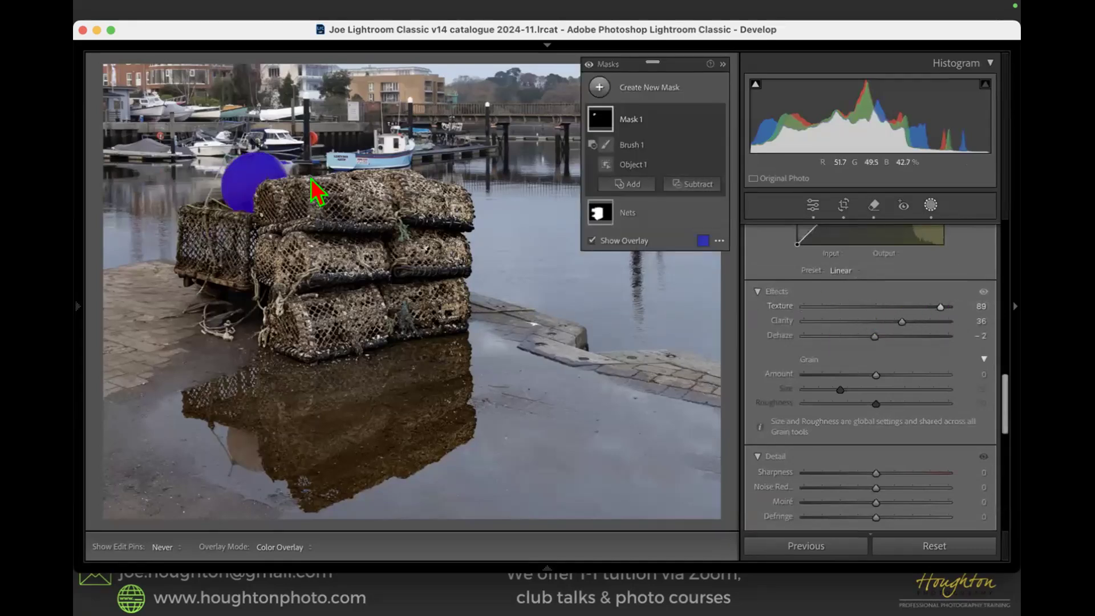
- Subtract the stray overlay patch on the water beside the top buoy from its mask with a brush
{"action": "key", "text": "z"}
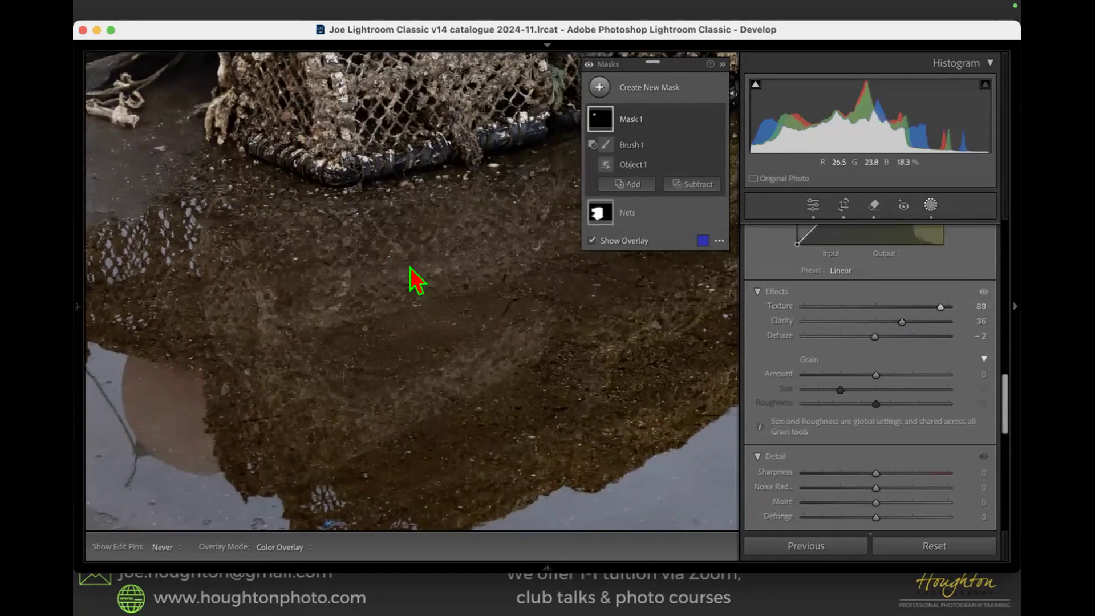
{"action": "left_click_drag", "start_coordinate": [240, 115], "coordinate": [508, 440]}
{"action": "left_click_drag", "start_coordinate": [421, 208], "coordinate": [305, 454]}
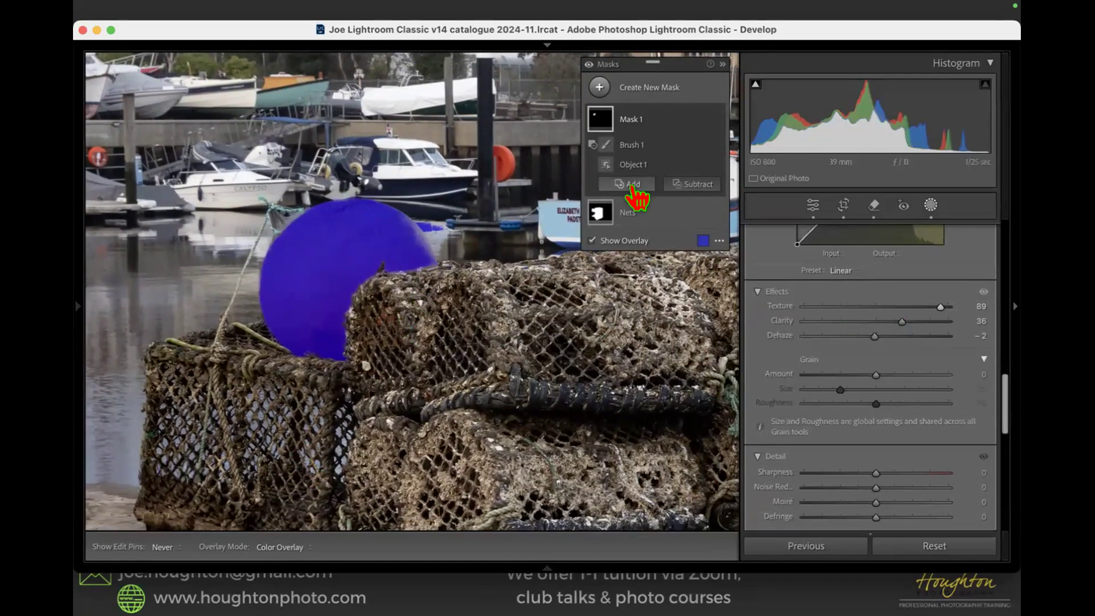
{"action": "left_click", "coordinate": [694, 184]}
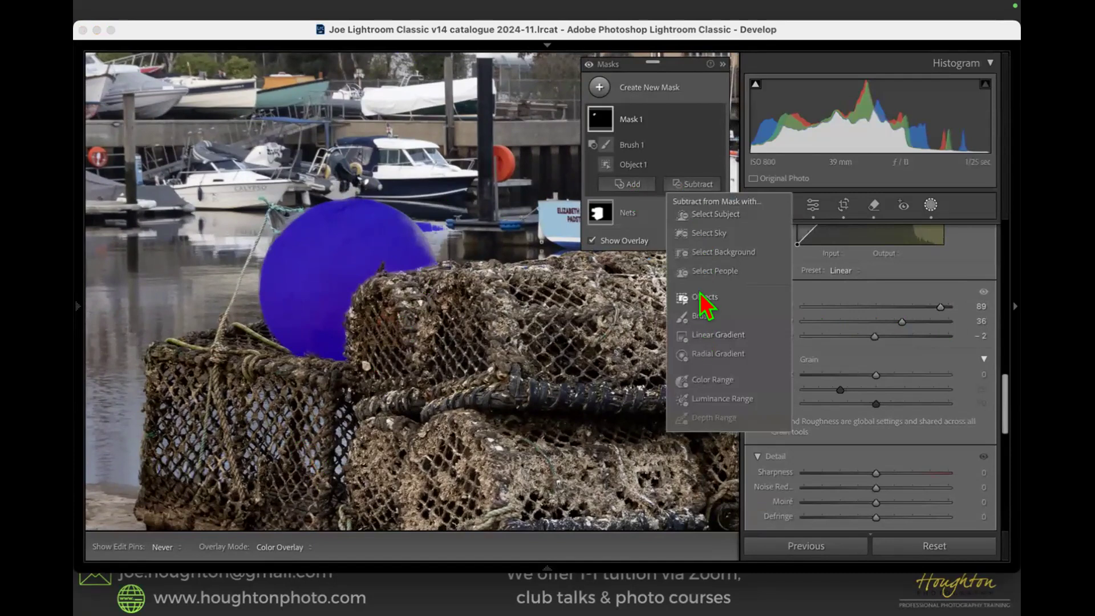
{"action": "left_click", "coordinate": [699, 318]}
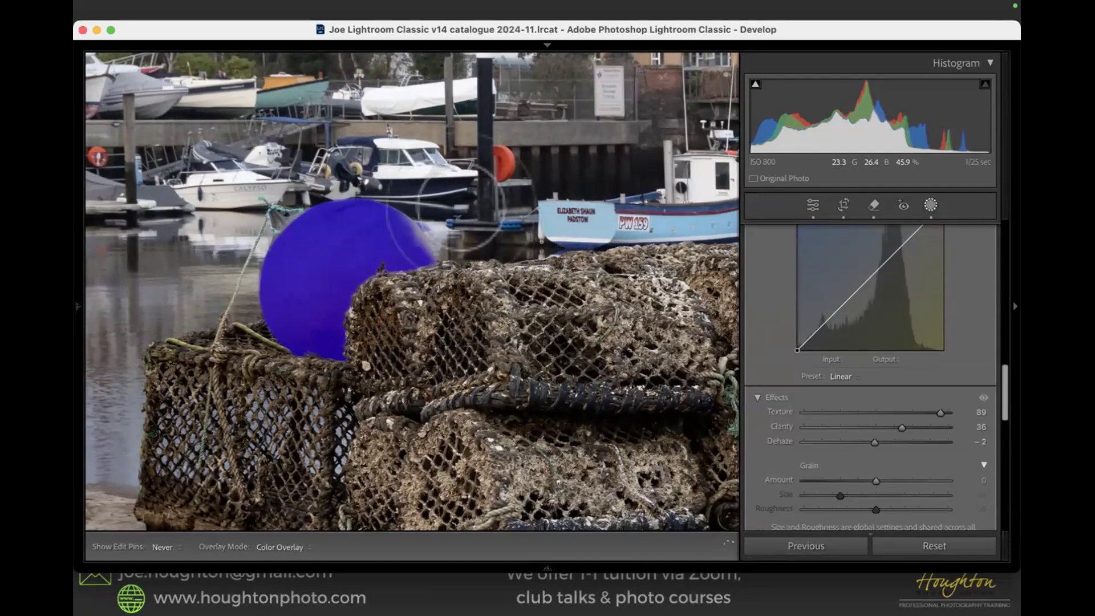
{"action": "left_click_drag", "start_coordinate": [462, 208], "coordinate": [465, 208]}
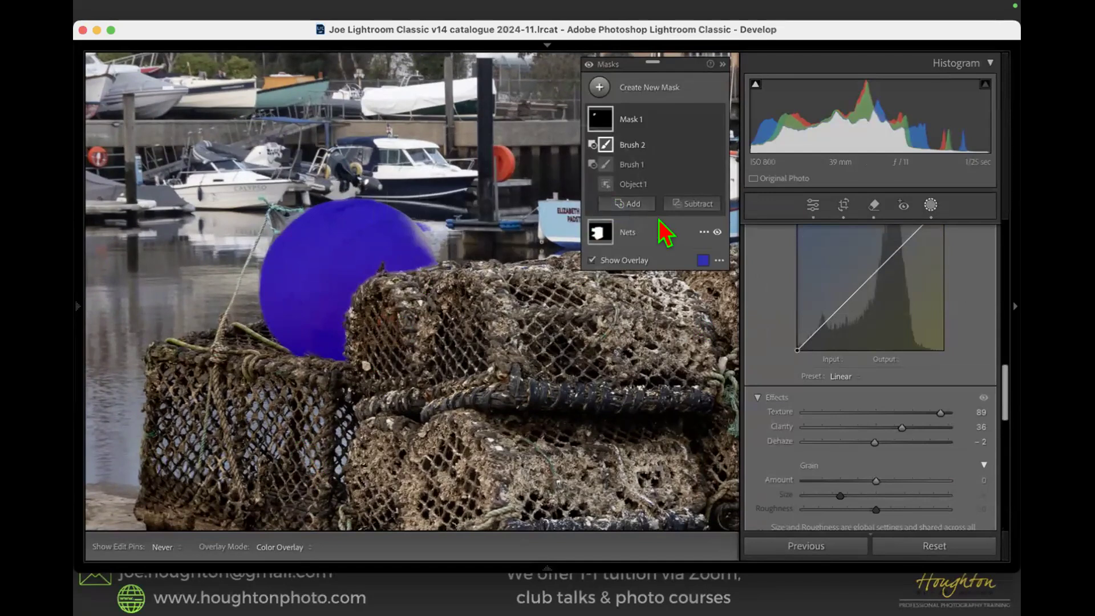
- Raise the buoy mask's texture to 100 and its clarity to 67
{"action": "left_click_drag", "start_coordinate": [941, 413], "coordinate": [974, 410]}
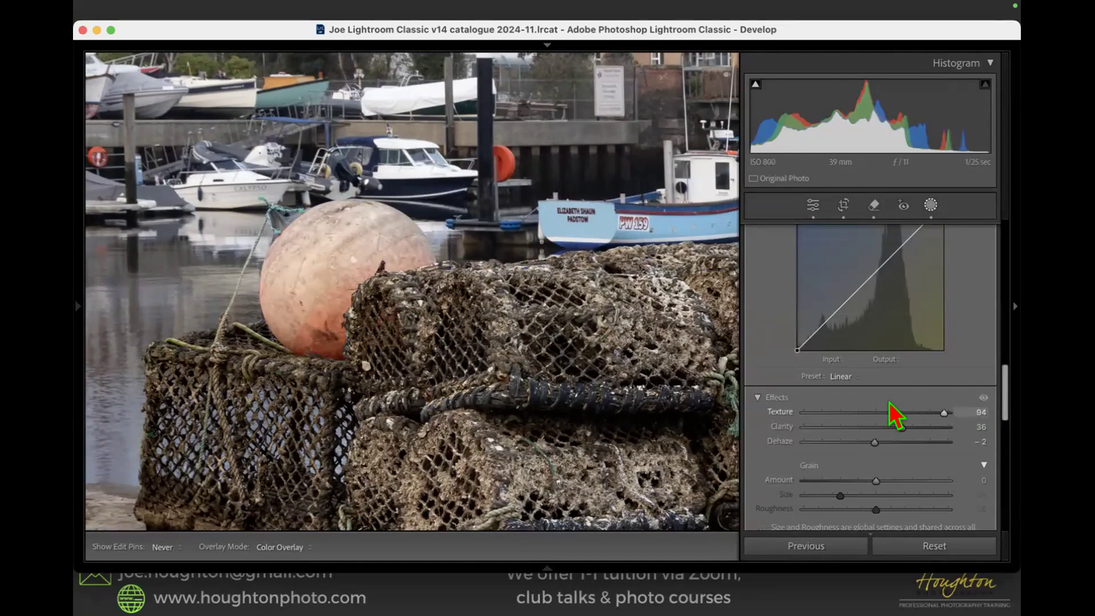
{"action": "left_click_drag", "start_coordinate": [974, 409], "coordinate": [974, 411]}
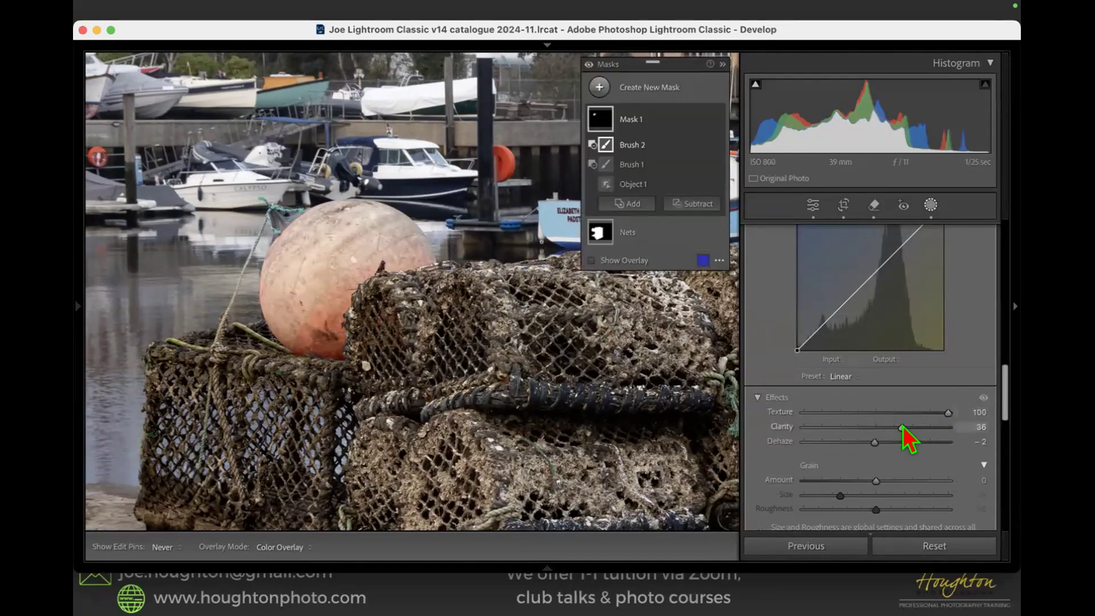
{"action": "left_click_drag", "start_coordinate": [900, 427], "coordinate": [926, 435]}
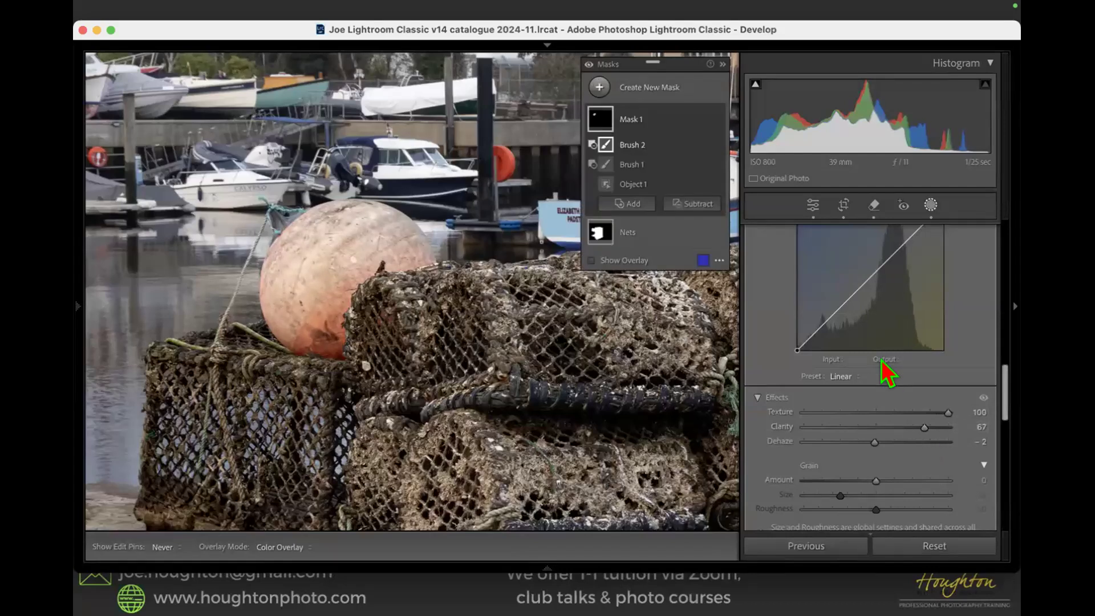
- Set the buoy mask's saturation to 59, hue to 2.6 and exposure to -0.43
{"action": "scroll", "coordinate": [885, 371], "scroll_direction": "up", "scroll_amount": 5}
{"action": "scroll", "coordinate": [887, 374], "scroll_direction": "up", "scroll_amount": 8}
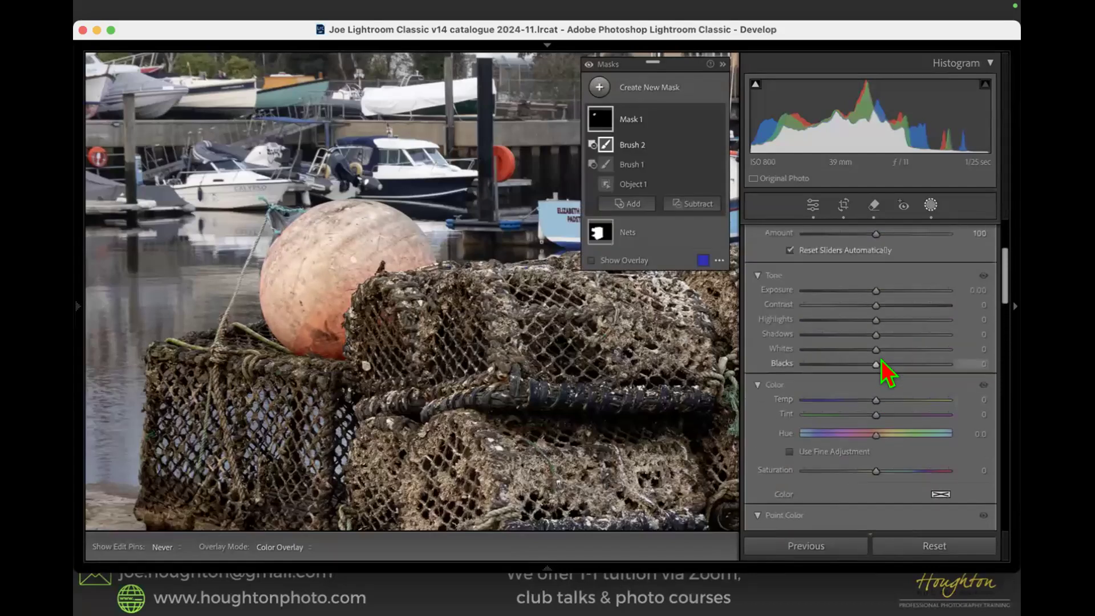
{"action": "left_click_drag", "start_coordinate": [873, 518], "coordinate": [917, 520]}
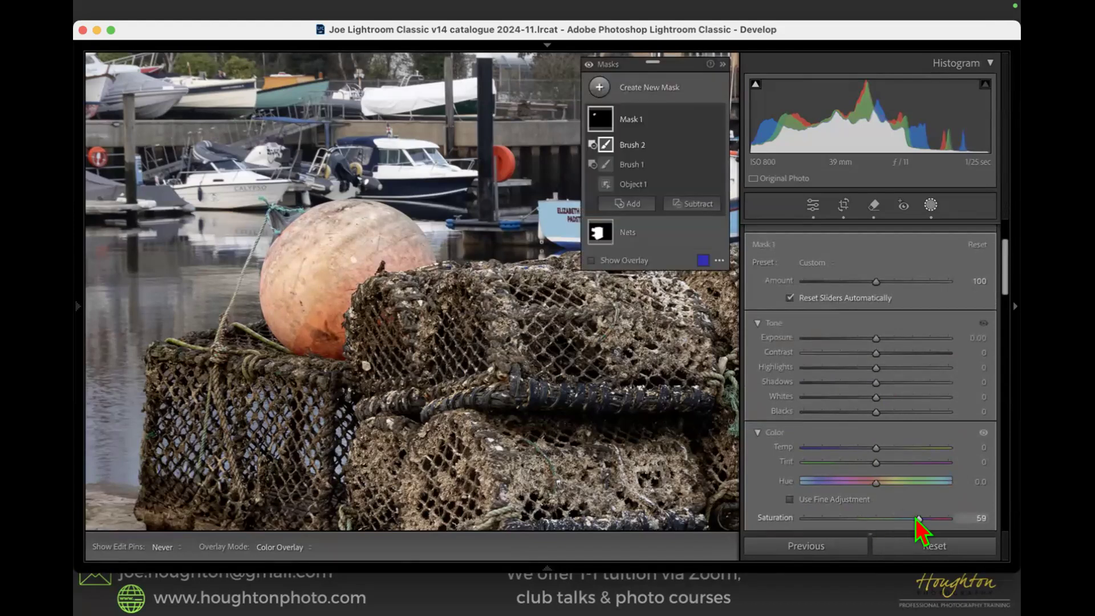
{"action": "left_click_drag", "start_coordinate": [874, 485], "coordinate": [850, 484]}
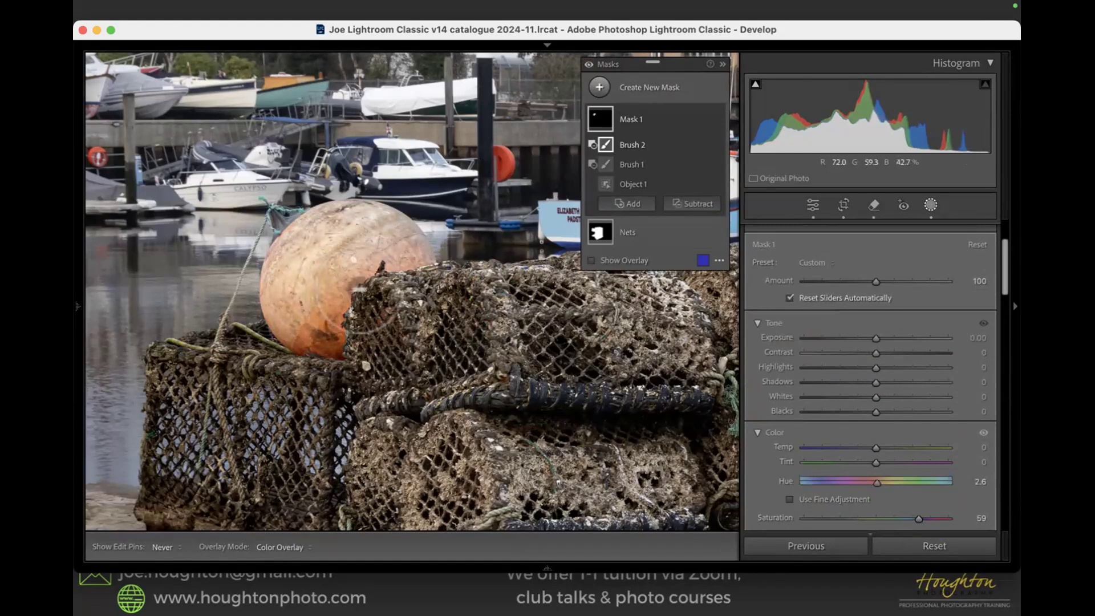
{"action": "left_click_drag", "start_coordinate": [873, 339], "coordinate": [865, 341]}
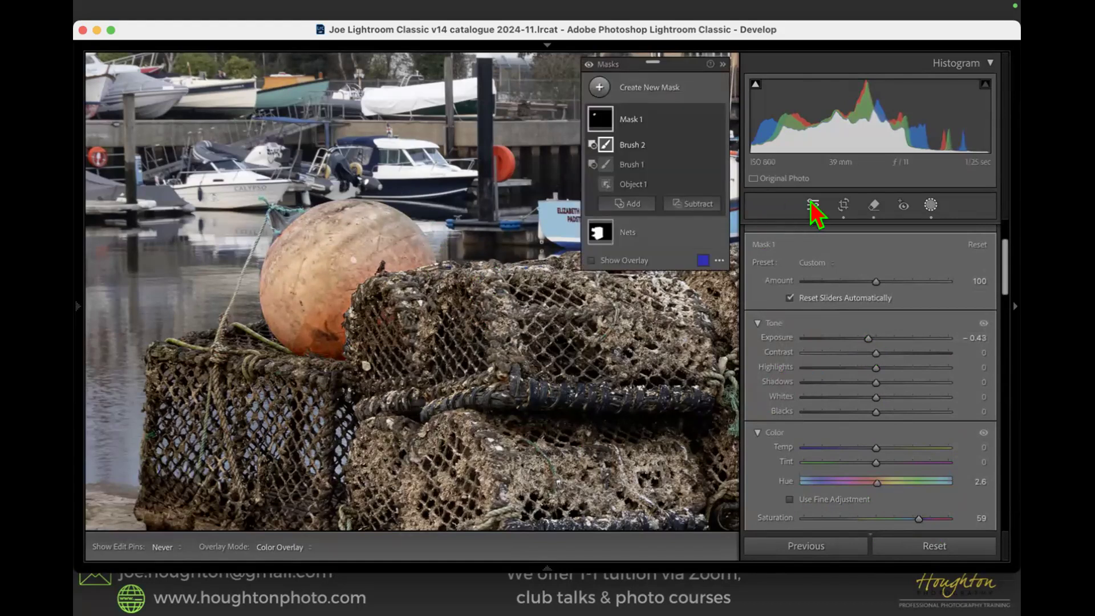
- Rename the mask on the orange buoy as "Top buoy"
{"action": "left_click_drag", "start_coordinate": [542, 378], "coordinate": [486, 80]}
{"action": "left_click_drag", "start_coordinate": [313, 391], "coordinate": [458, 8]}
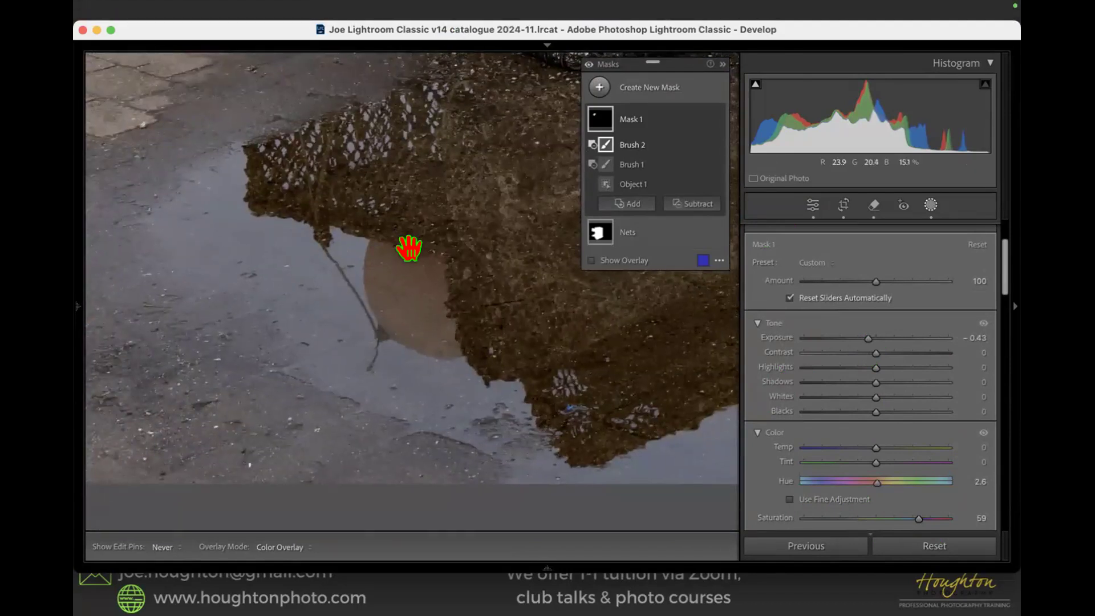
{"action": "double_click", "coordinate": [626, 119]}
{"action": "type", "text": "Top buoy"}
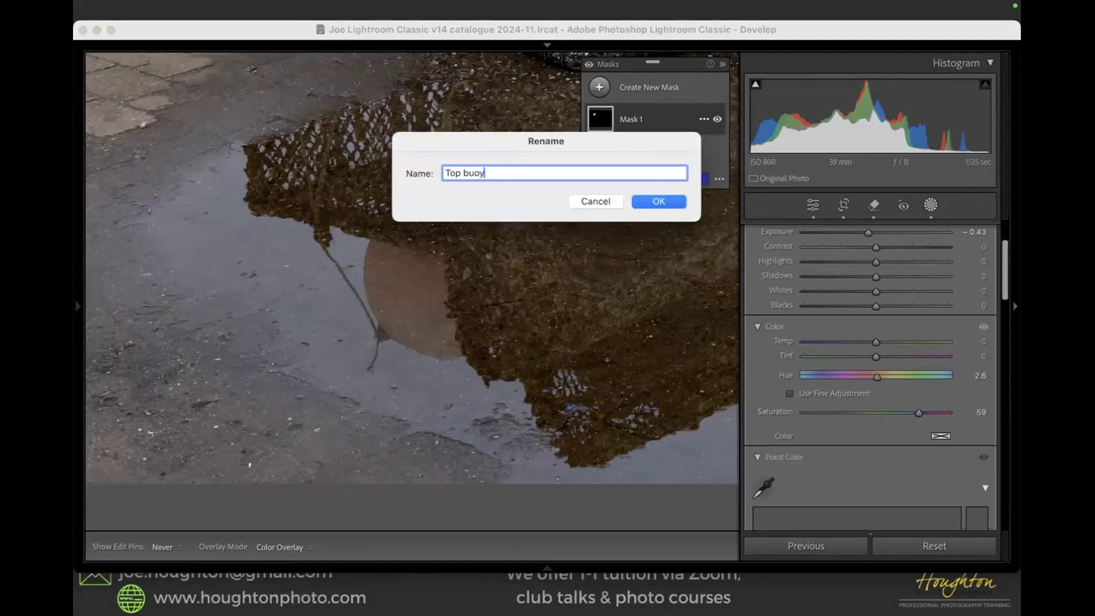
{"action": "key", "text": "Return"}
- Create a new Objects mask over the buoy's reflection in the puddle and name it "Bottom buoy"
{"action": "left_click", "coordinate": [626, 93]}
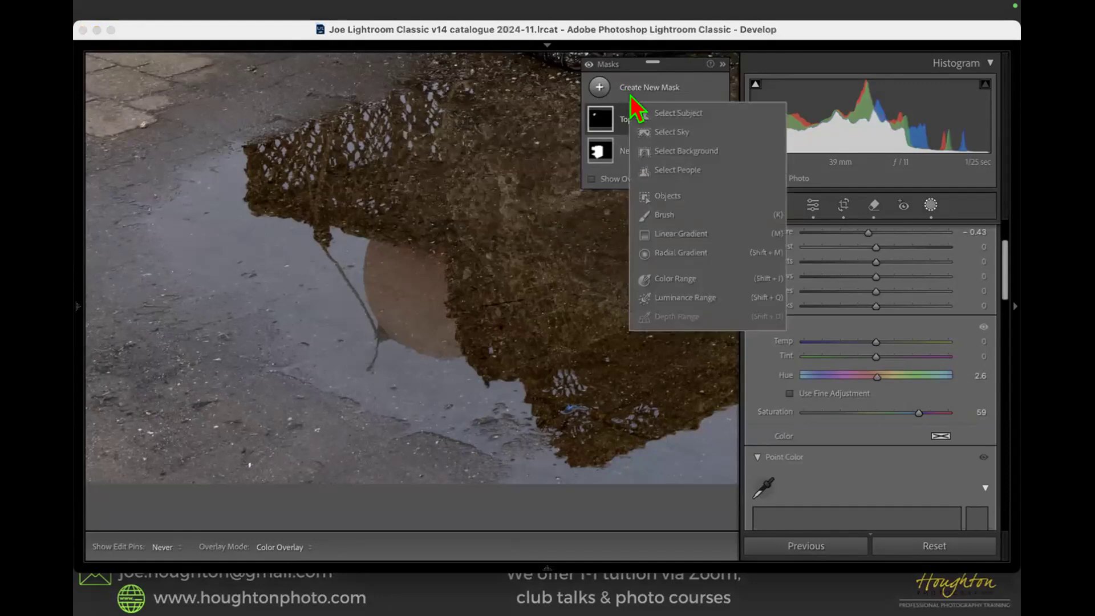
{"action": "left_click", "coordinate": [656, 214]}
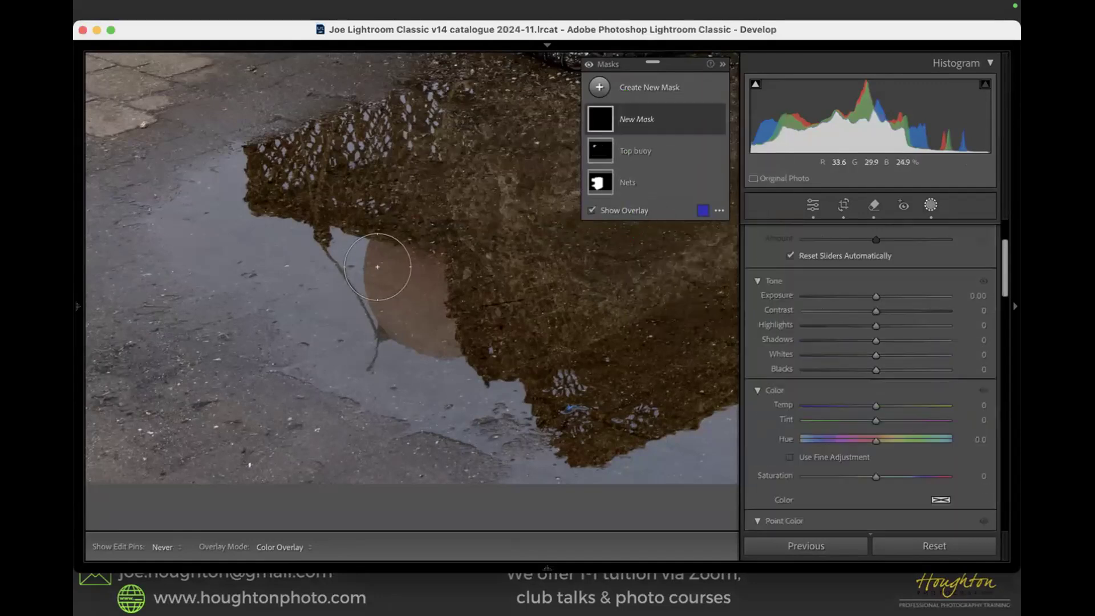
{"action": "mouse_move", "coordinate": [373, 245]}
{"action": "left_mouse_down"}
{"action": "mouse_move", "coordinate": [362, 276]}
{"action": "mouse_move", "coordinate": [374, 318]}
{"action": "mouse_move", "coordinate": [427, 347]}
{"action": "mouse_move", "coordinate": [433, 247]}
{"action": "mouse_move", "coordinate": [380, 241]}
{"action": "left_mouse_up"}
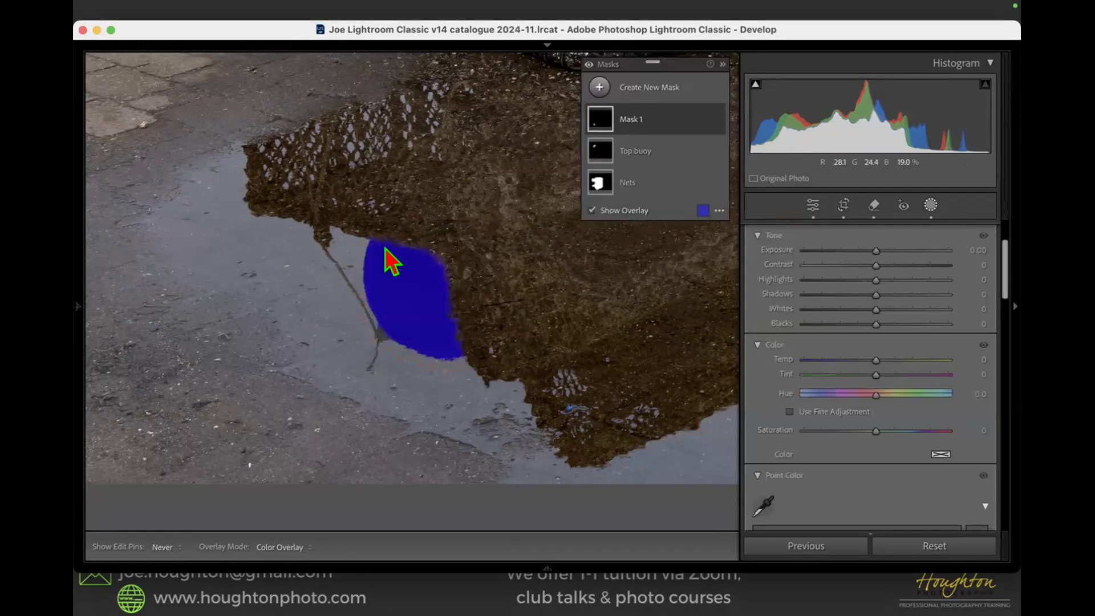
{"action": "double_click", "coordinate": [631, 120]}
{"action": "type", "text": "Bottom buoy"}
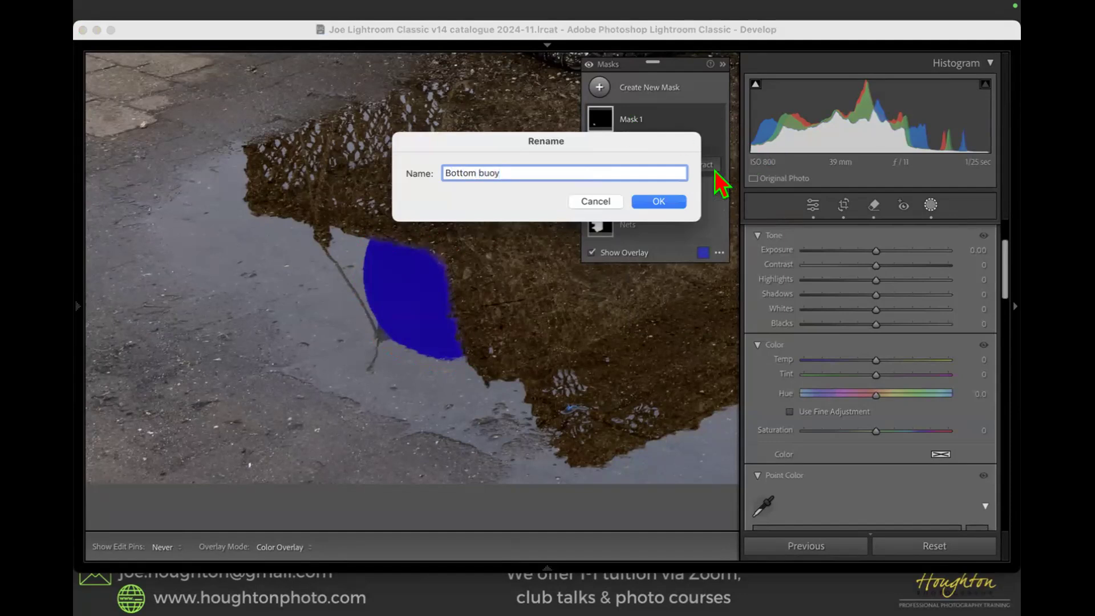
{"action": "left_click", "coordinate": [656, 203]}
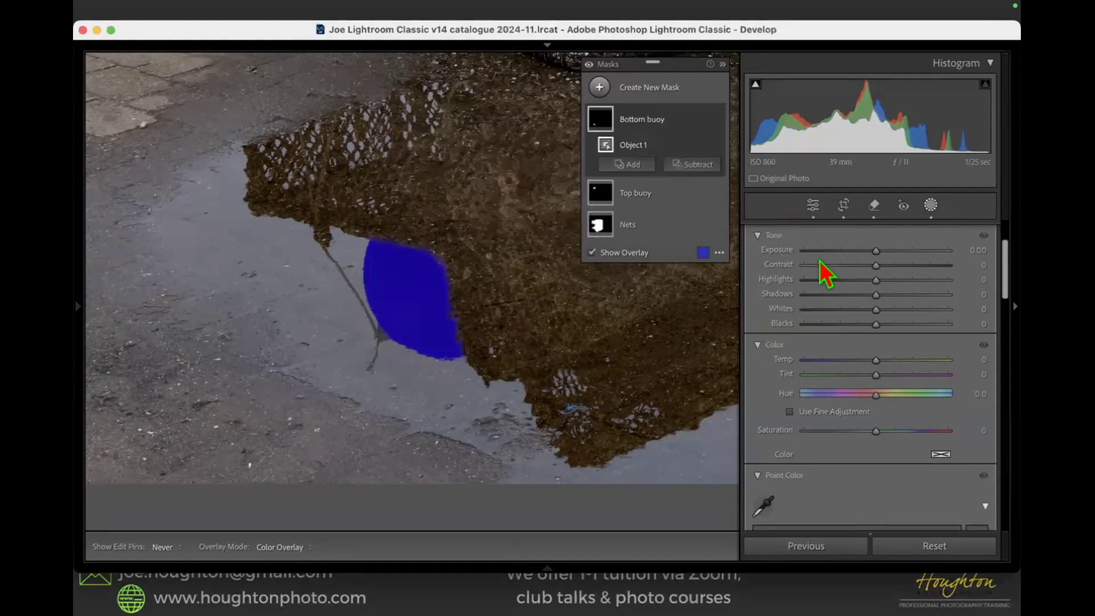
- Set the Bottom buoy mask's exposure to -0.24, texture to 43 and clarity to 69
{"action": "left_click_drag", "start_coordinate": [872, 249], "coordinate": [868, 251]}
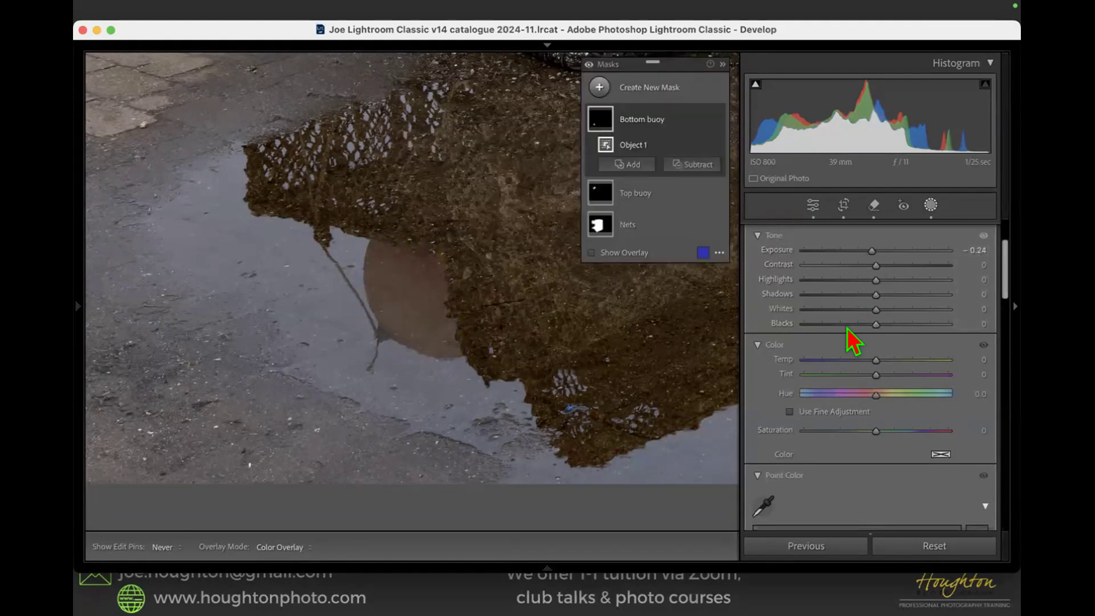
{"action": "scroll", "coordinate": [848, 327], "scroll_direction": "down", "scroll_amount": 10}
{"action": "scroll", "coordinate": [845, 324], "scroll_direction": "down", "scroll_amount": 8}
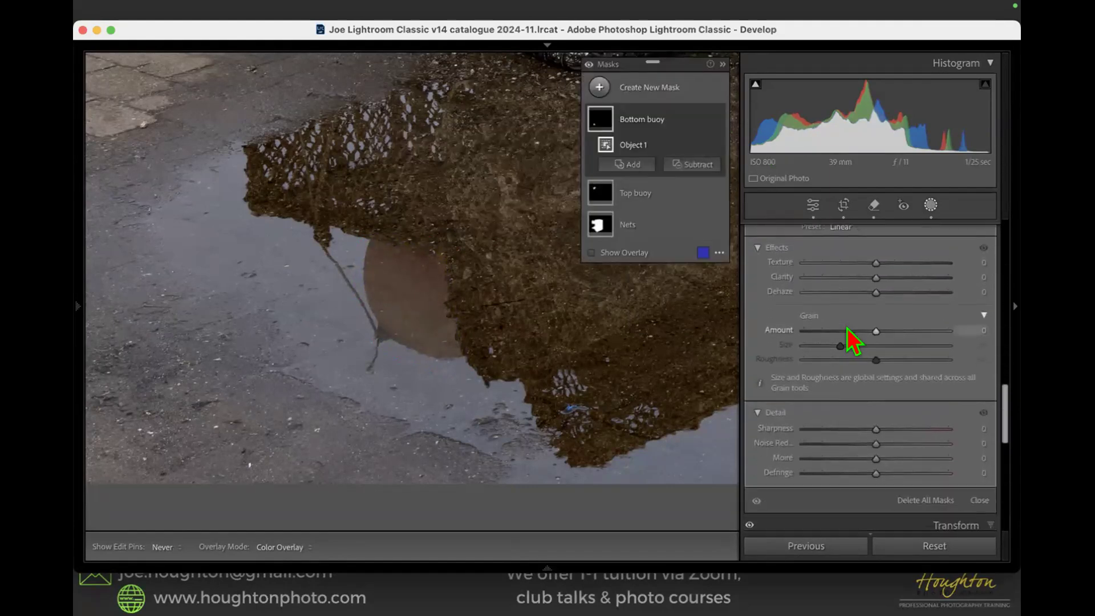
{"action": "scroll", "coordinate": [848, 329], "scroll_direction": "up", "scroll_amount": 3}
{"action": "left_click_drag", "start_coordinate": [869, 317], "coordinate": [960, 322]}
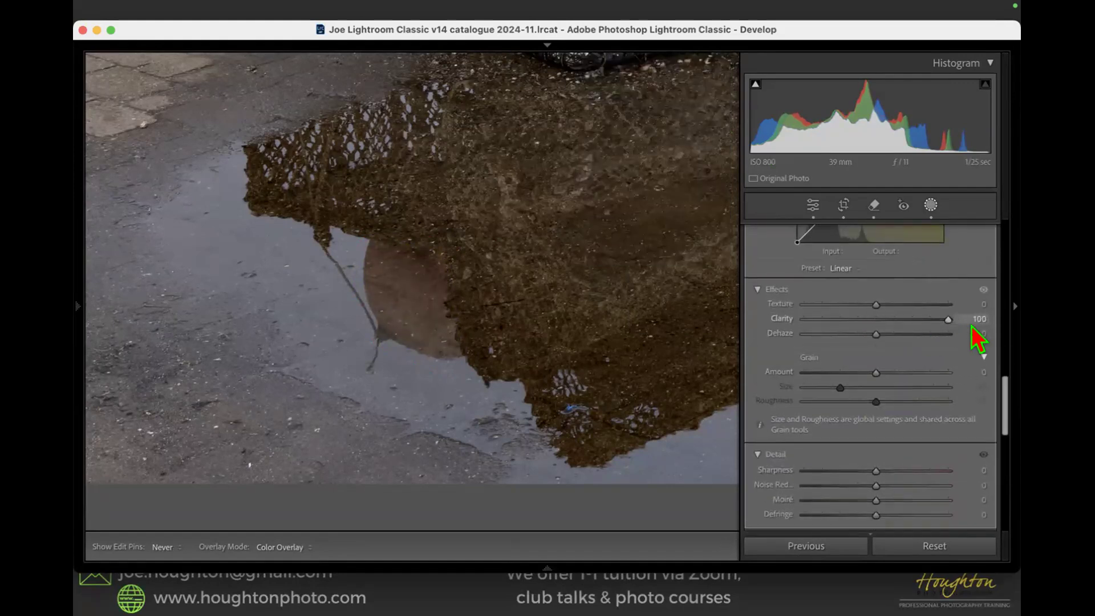
{"action": "left_click_drag", "start_coordinate": [879, 311], "coordinate": [926, 327]}
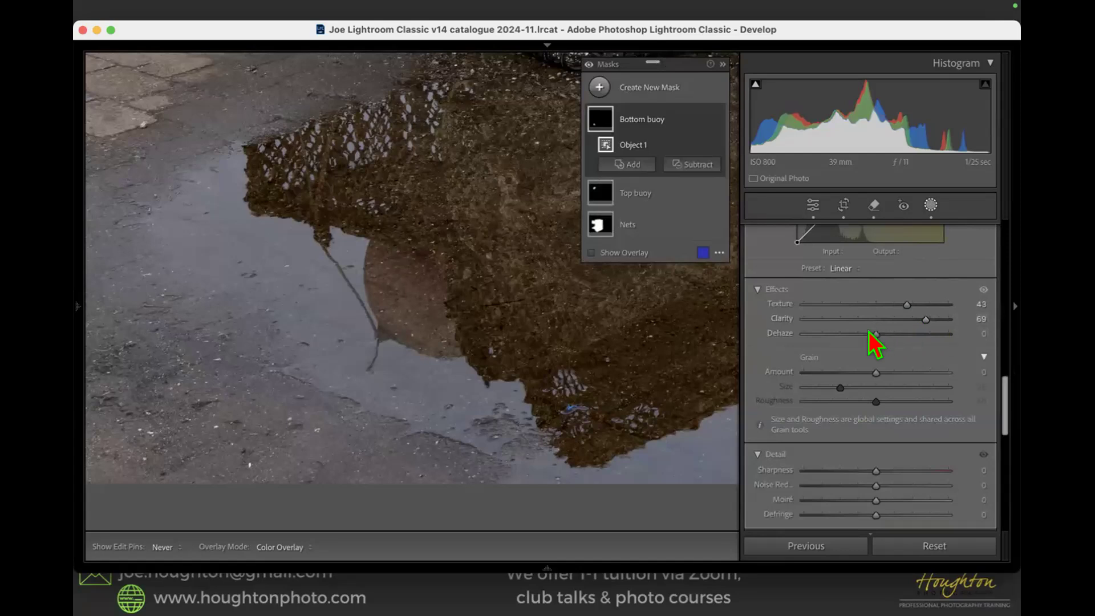
- Set the Bottom buoy mask's exposure to 0.08 and close the masking tools
{"action": "scroll", "coordinate": [868, 334], "scroll_direction": "up", "scroll_amount": 6}
{"action": "scroll", "coordinate": [864, 332], "scroll_direction": "up", "scroll_amount": 8}
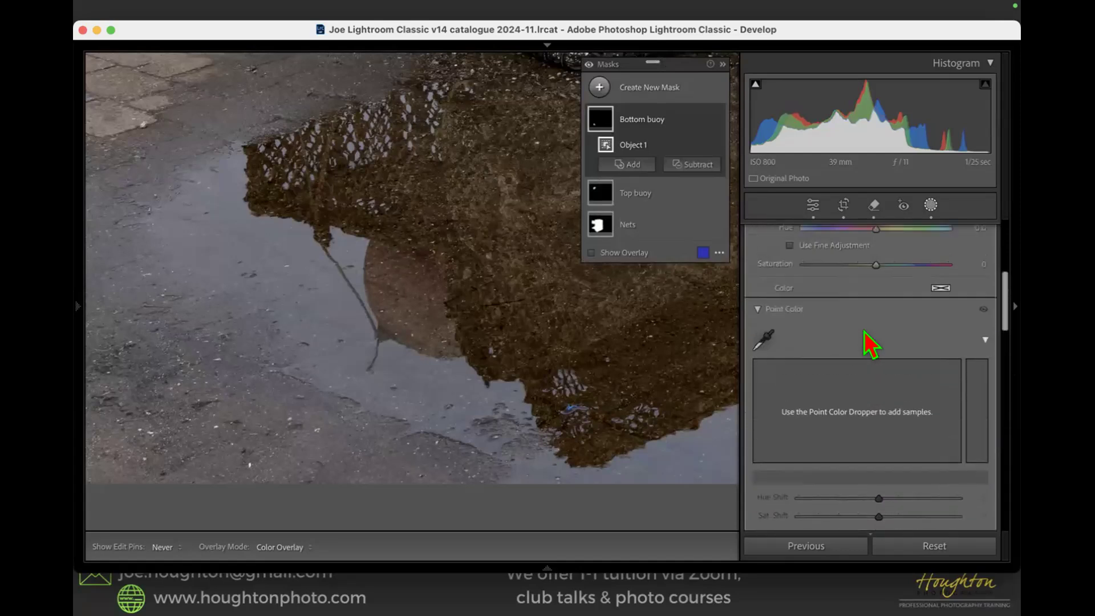
{"action": "scroll", "coordinate": [864, 332], "scroll_direction": "down", "scroll_amount": 1}
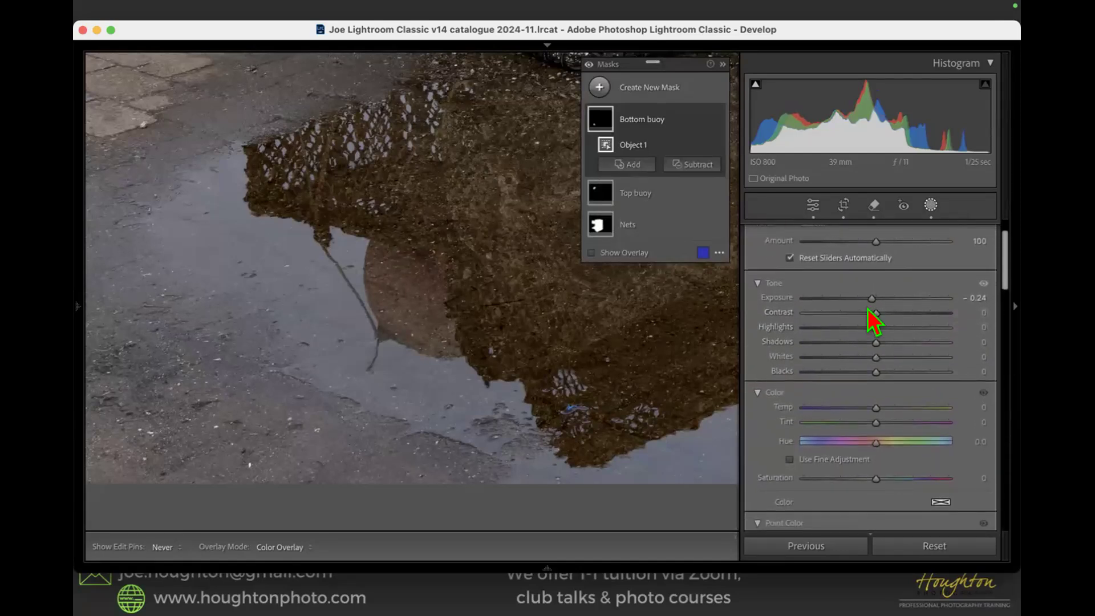
{"action": "left_click_drag", "start_coordinate": [867, 303], "coordinate": [868, 303]}
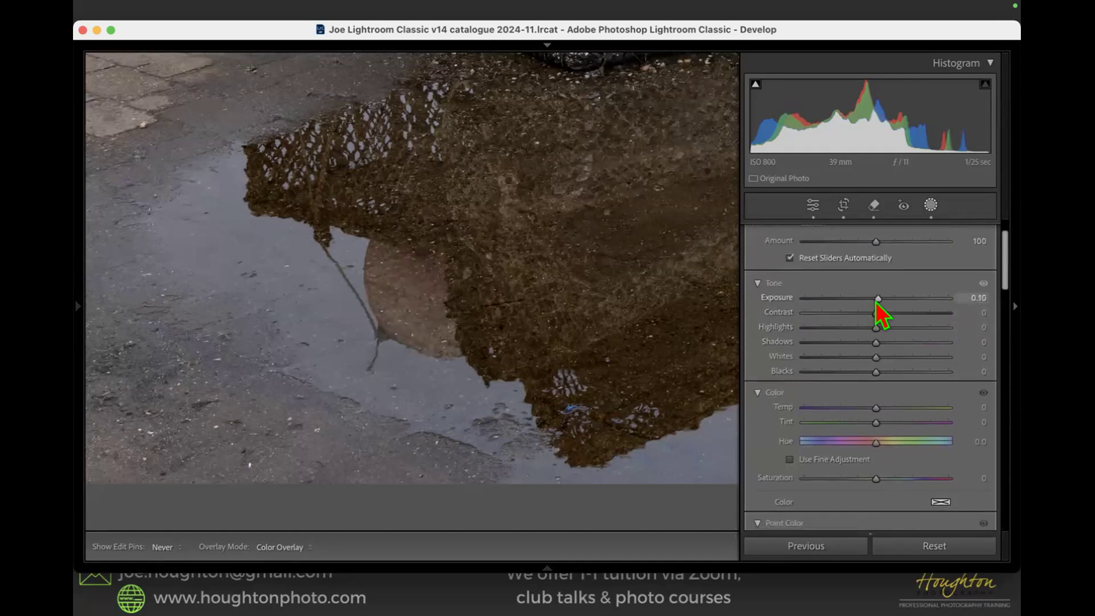
{"action": "left_click_drag", "start_coordinate": [873, 304], "coordinate": [872, 304]}
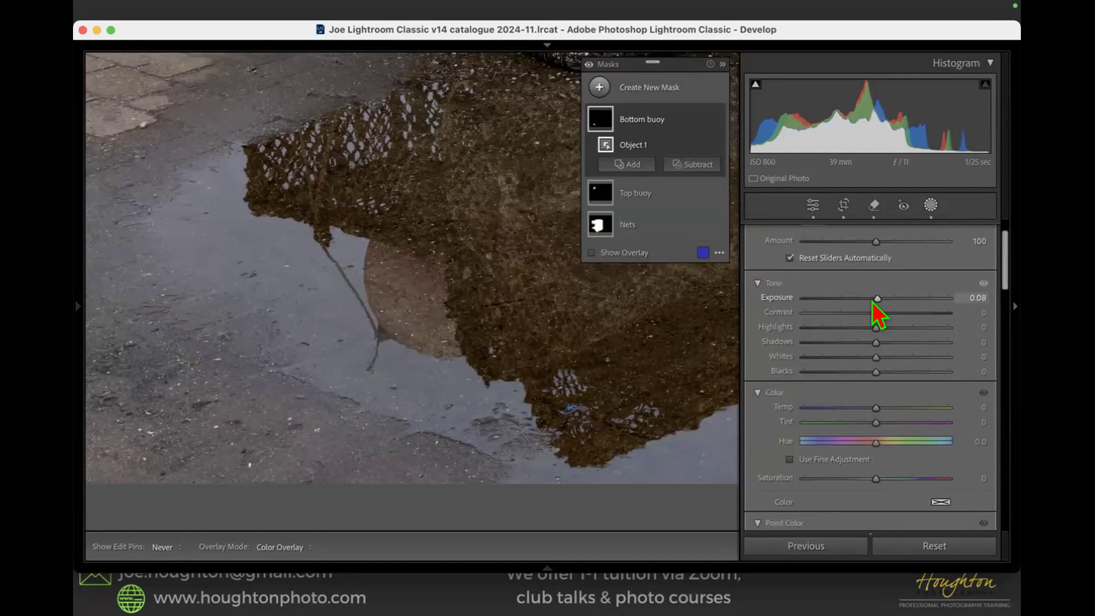
{"action": "key", "text": "z"}
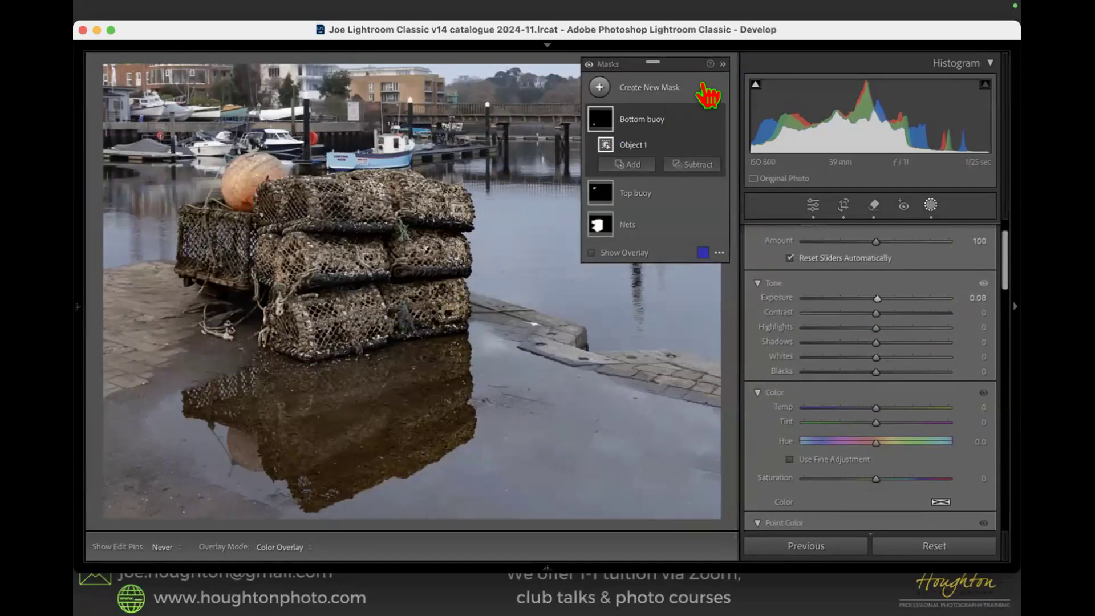
{"action": "left_click", "coordinate": [932, 209]}
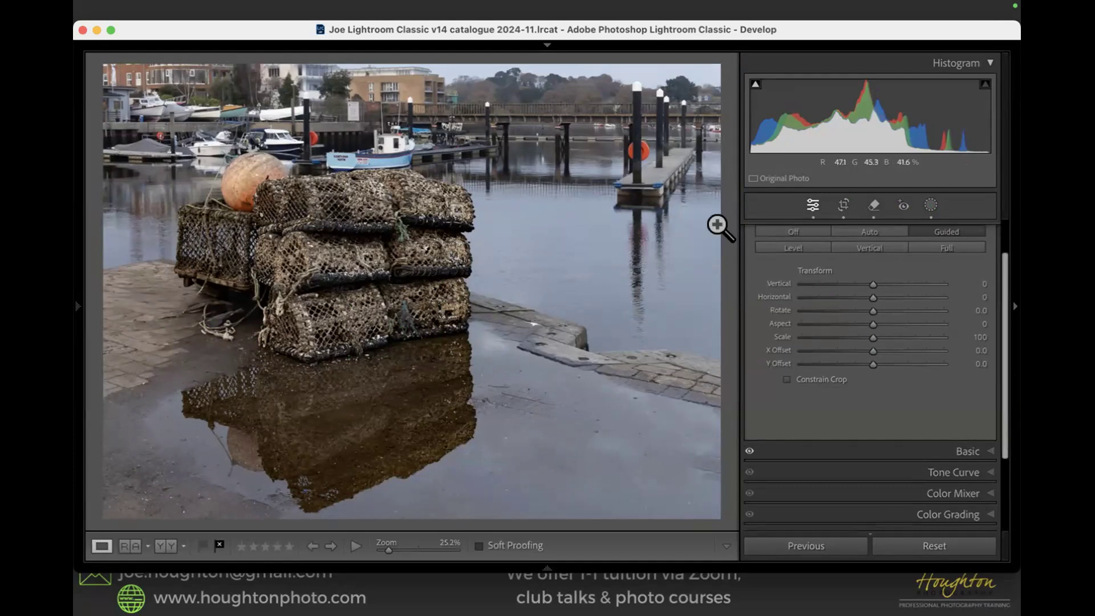
- Create a brush mask at size 9 with feather 100 and Auto Mask, painting the quayside and puddle around the pots and their dark reflection
{"action": "left_click", "coordinate": [931, 206]}
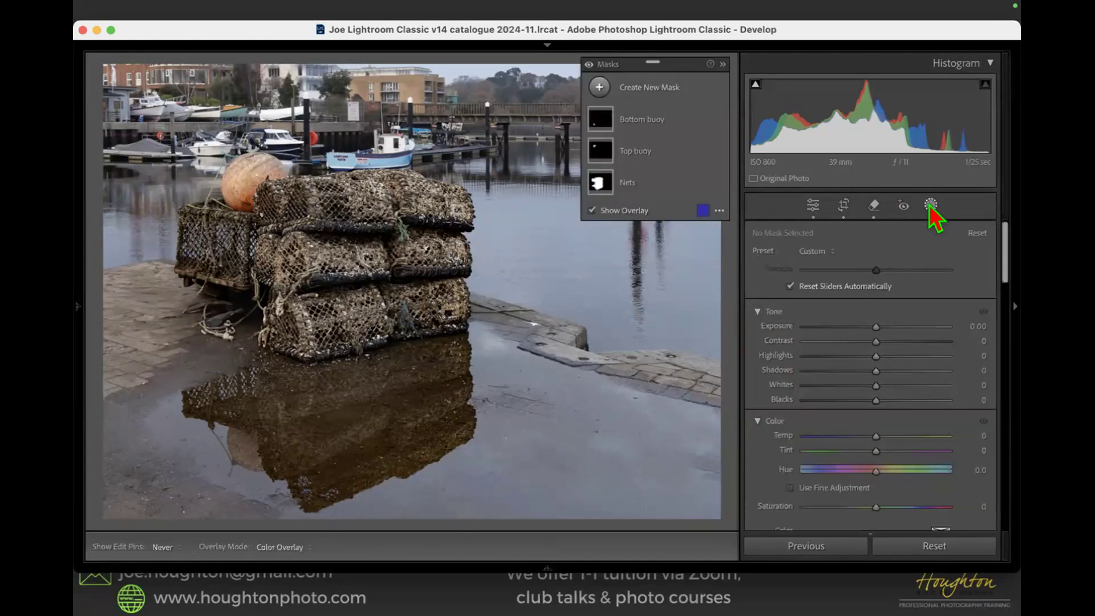
{"action": "left_click", "coordinate": [636, 85]}
{"action": "left_click", "coordinate": [660, 215]}
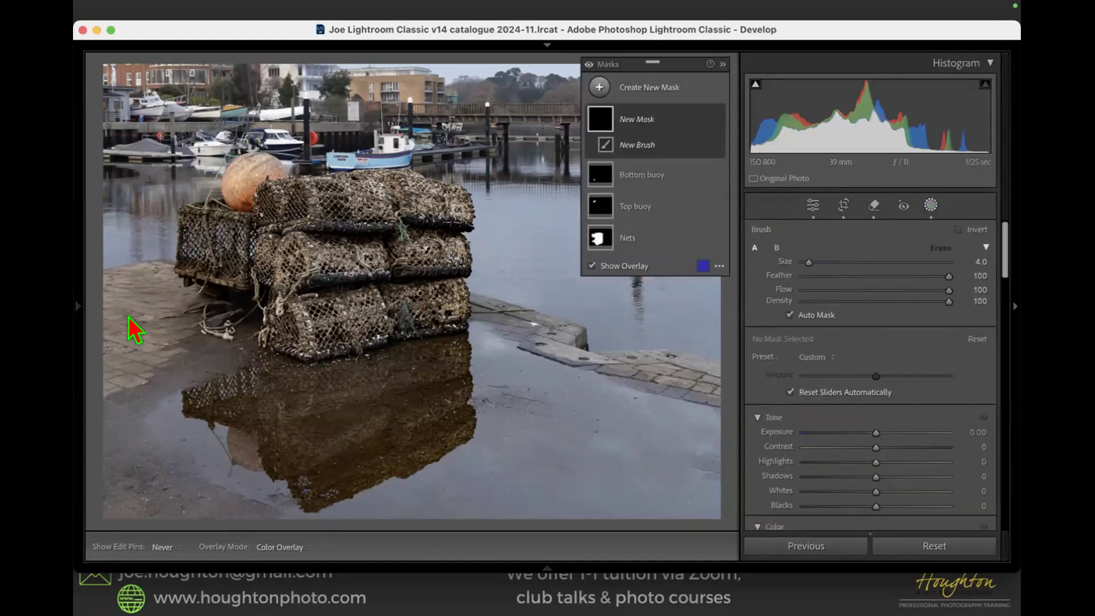
{"action": "left_click", "coordinate": [156, 313]}
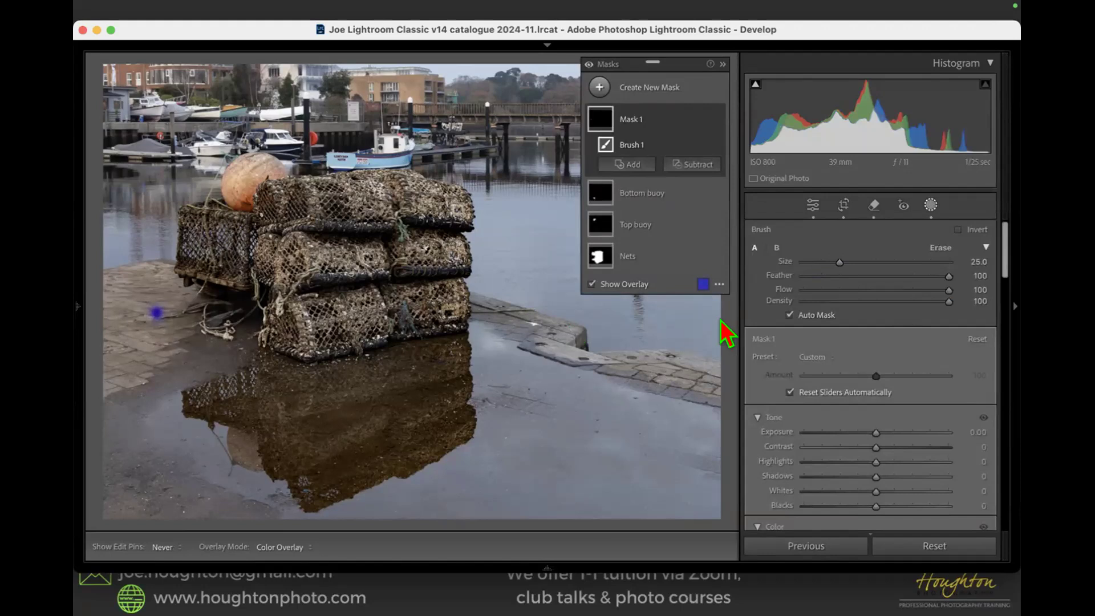
{"action": "scroll", "coordinate": [170, 319], "scroll_direction": "down", "scroll_amount": 5}
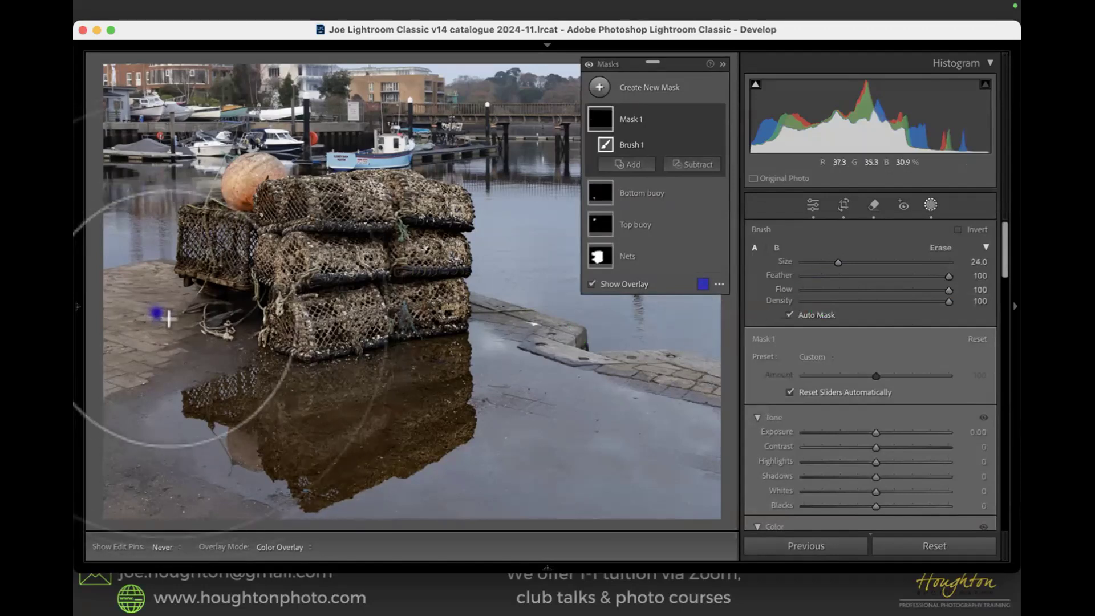
{"action": "scroll", "coordinate": [170, 318], "scroll_direction": "up", "scroll_amount": 4}
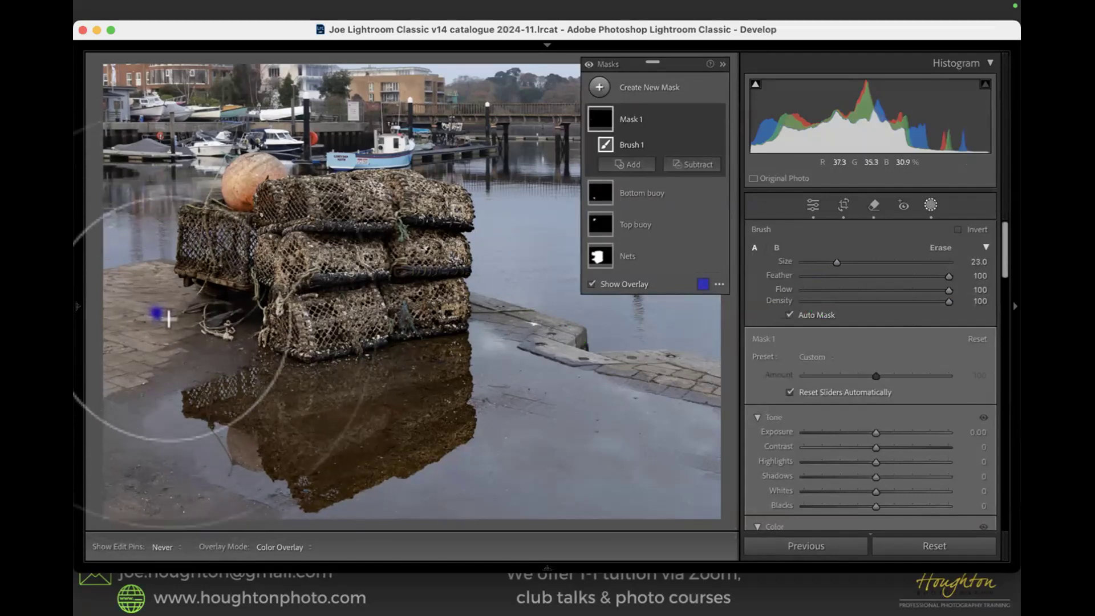
{"action": "scroll", "coordinate": [169, 319], "scroll_direction": "down", "scroll_amount": 7}
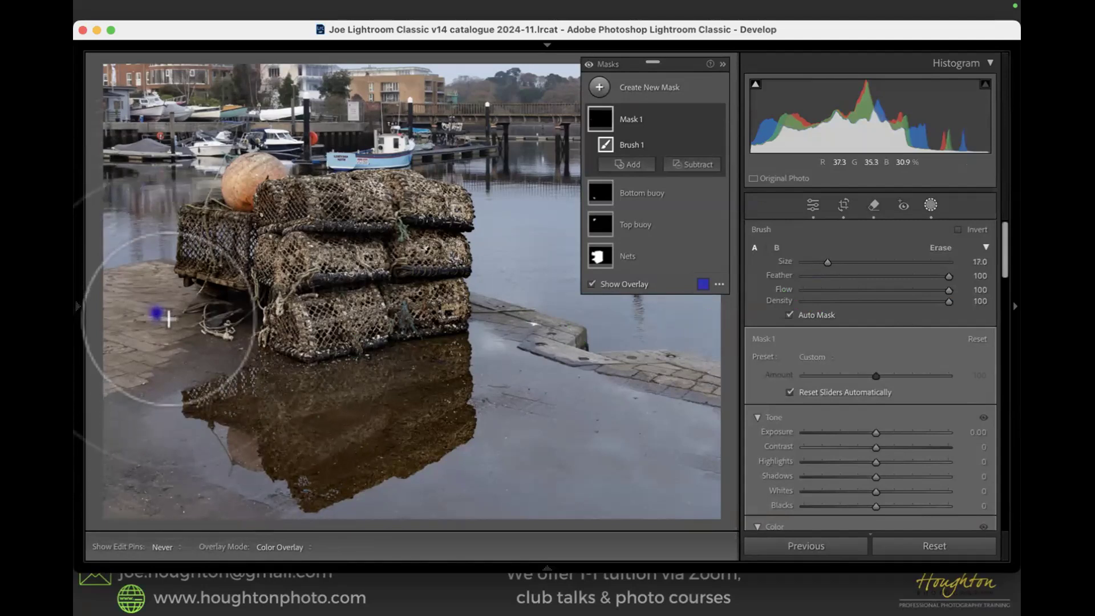
{"action": "scroll", "coordinate": [169, 318], "scroll_direction": "down", "scroll_amount": 7}
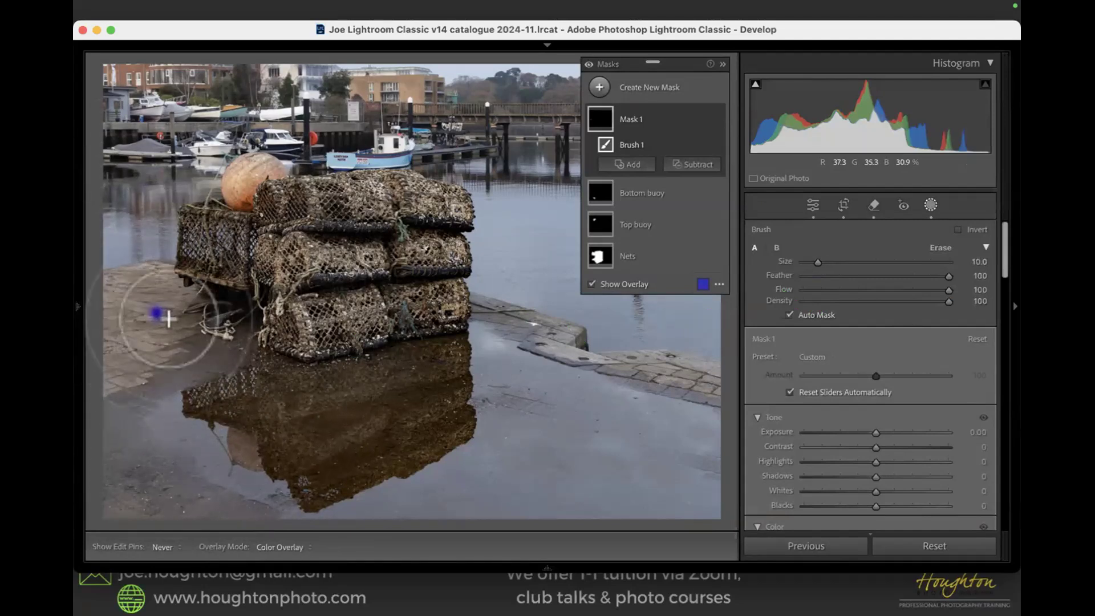
{"action": "scroll", "coordinate": [169, 319], "scroll_direction": "down", "scroll_amount": 1}
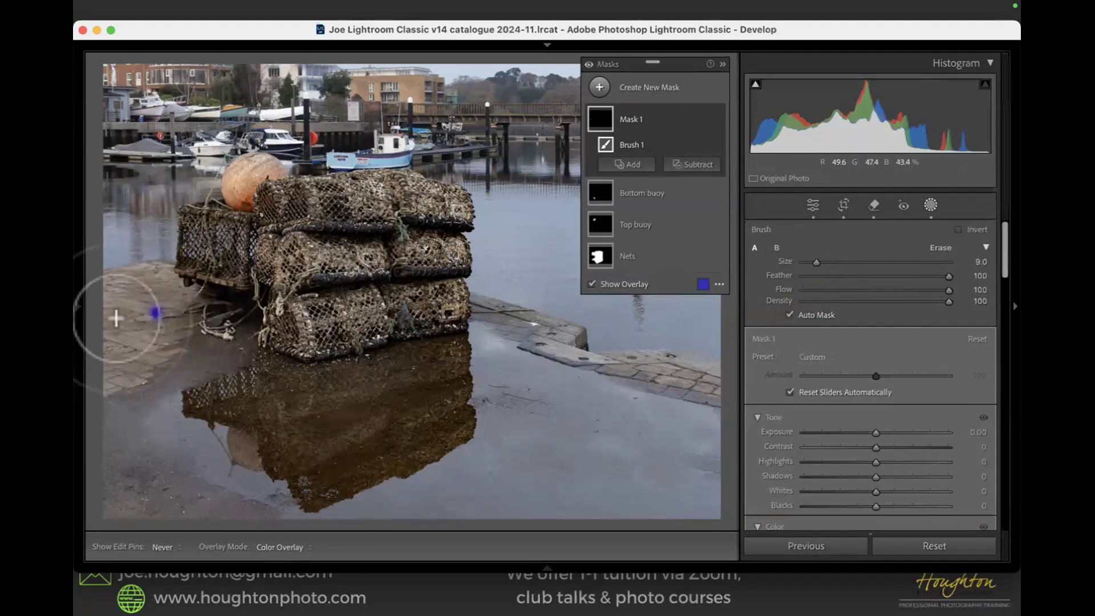
{"action": "mouse_move", "coordinate": [108, 288]}
{"action": "left_mouse_down"}
{"action": "mouse_move", "coordinate": [154, 278]}
{"action": "mouse_move", "coordinate": [114, 285]}
{"action": "mouse_move", "coordinate": [157, 279]}
{"action": "mouse_move", "coordinate": [118, 290]}
{"action": "mouse_move", "coordinate": [163, 284]}
{"action": "mouse_move", "coordinate": [241, 316]}
{"action": "mouse_move", "coordinate": [151, 364]}
{"action": "mouse_move", "coordinate": [166, 348]}
{"action": "mouse_move", "coordinate": [151, 320]}
{"action": "mouse_move", "coordinate": [123, 319]}
{"action": "mouse_move", "coordinate": [124, 303]}
{"action": "mouse_move", "coordinate": [109, 517]}
{"action": "mouse_move", "coordinate": [129, 381]}
{"action": "mouse_move", "coordinate": [194, 338]}
{"action": "mouse_move", "coordinate": [187, 357]}
{"action": "mouse_move", "coordinate": [239, 345]}
{"action": "mouse_move", "coordinate": [138, 400]}
{"action": "mouse_move", "coordinate": [134, 450]}
{"action": "mouse_move", "coordinate": [172, 498]}
{"action": "mouse_move", "coordinate": [156, 380]}
{"action": "mouse_move", "coordinate": [160, 439]}
{"action": "mouse_move", "coordinate": [267, 460]}
{"action": "mouse_move", "coordinate": [175, 460]}
{"action": "mouse_move", "coordinate": [188, 437]}
{"action": "mouse_move", "coordinate": [207, 439]}
{"action": "mouse_move", "coordinate": [219, 474]}
{"action": "mouse_move", "coordinate": [336, 518]}
{"action": "mouse_move", "coordinate": [524, 443]}
{"action": "mouse_move", "coordinate": [489, 455]}
{"action": "mouse_move", "coordinate": [516, 394]}
{"action": "mouse_move", "coordinate": [506, 446]}
{"action": "mouse_move", "coordinate": [486, 404]}
{"action": "mouse_move", "coordinate": [495, 325]}
{"action": "mouse_move", "coordinate": [482, 331]}
{"action": "mouse_move", "coordinate": [484, 397]}
{"action": "mouse_move", "coordinate": [483, 304]}
{"action": "mouse_move", "coordinate": [562, 332]}
{"action": "mouse_move", "coordinate": [547, 337]}
{"action": "mouse_move", "coordinate": [579, 366]}
{"action": "mouse_move", "coordinate": [709, 374]}
{"action": "mouse_move", "coordinate": [696, 389]}
{"action": "mouse_move", "coordinate": [555, 384]}
{"action": "mouse_move", "coordinate": [598, 377]}
{"action": "mouse_move", "coordinate": [577, 364]}
{"action": "mouse_move", "coordinate": [562, 411]}
{"action": "mouse_move", "coordinate": [705, 430]}
{"action": "mouse_move", "coordinate": [702, 526]}
{"action": "mouse_move", "coordinate": [594, 498]}
{"action": "mouse_move", "coordinate": [549, 413]}
{"action": "mouse_move", "coordinate": [602, 491]}
{"action": "mouse_move", "coordinate": [713, 423]}
{"action": "mouse_move", "coordinate": [643, 430]}
{"action": "mouse_move", "coordinate": [608, 465]}
{"action": "mouse_move", "coordinate": [505, 483]}
{"action": "mouse_move", "coordinate": [404, 528]}
{"action": "mouse_move", "coordinate": [213, 536]}
{"action": "mouse_move", "coordinate": [227, 515]}
{"action": "mouse_move", "coordinate": [239, 525]}
{"action": "mouse_move", "coordinate": [171, 449]}
{"action": "mouse_move", "coordinate": [195, 434]}
{"action": "mouse_move", "coordinate": [172, 397]}
{"action": "mouse_move", "coordinate": [142, 513]}
{"action": "mouse_move", "coordinate": [205, 508]}
{"action": "mouse_move", "coordinate": [239, 479]}
{"action": "mouse_move", "coordinate": [198, 511]}
{"action": "left_mouse_up"}
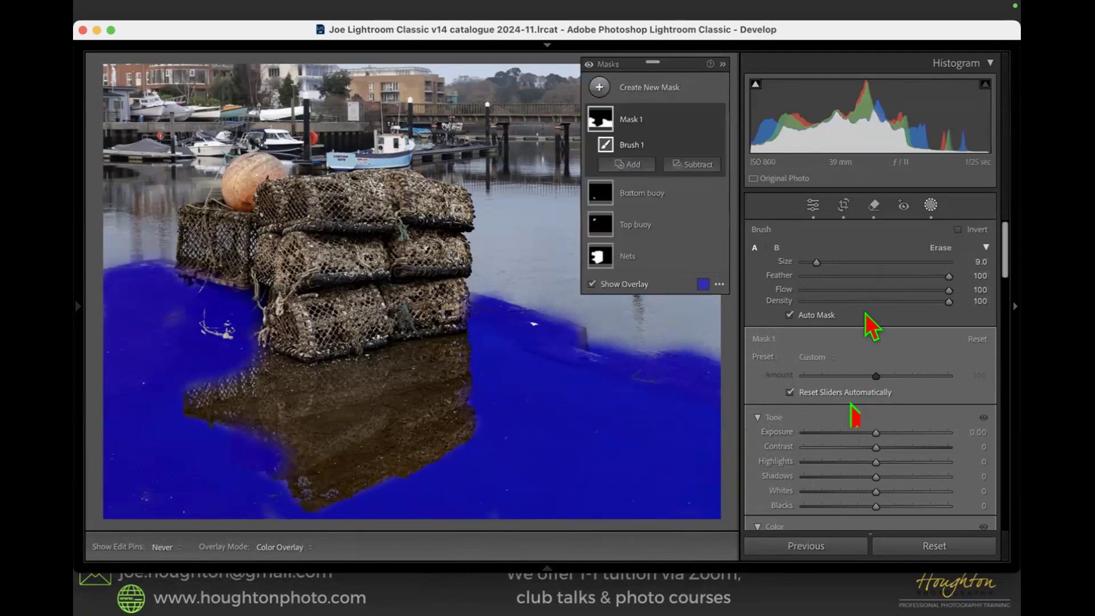
- Set the ground brush mask's clarity to 100, dehaze to 38 and texture to 76, then close the masking tools
{"action": "scroll", "coordinate": [864, 314], "scroll_direction": "down", "scroll_amount": 10}
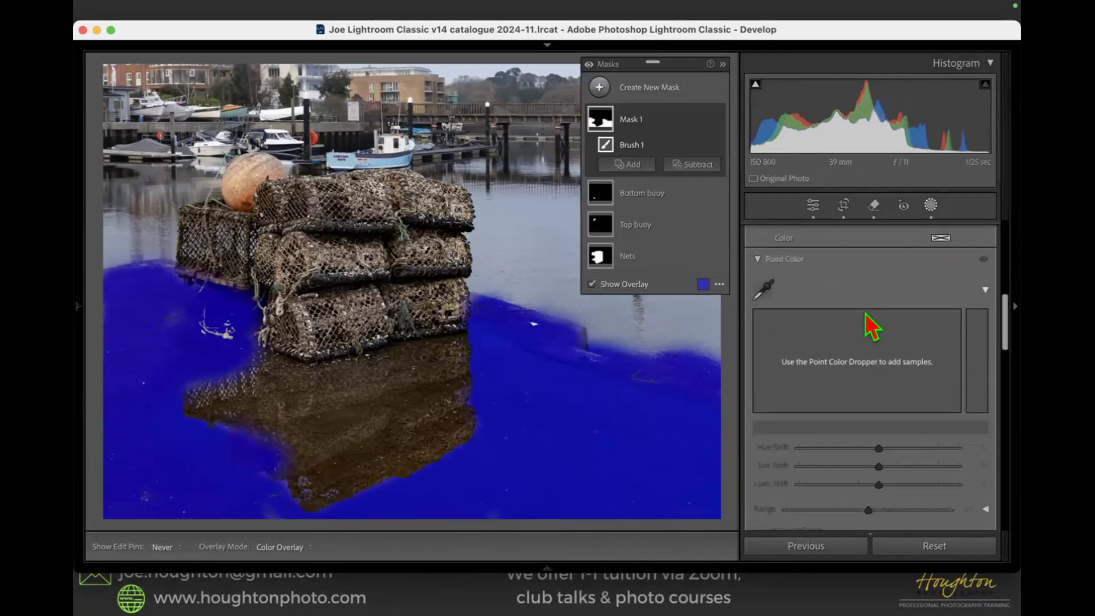
{"action": "scroll", "coordinate": [866, 314], "scroll_direction": "down", "scroll_amount": 10}
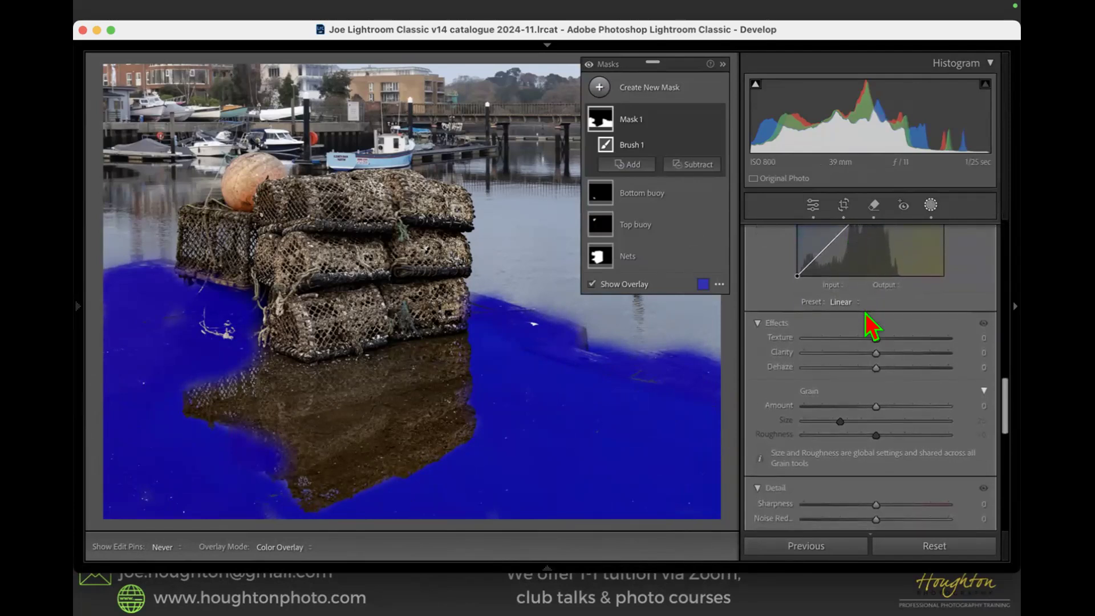
{"action": "left_click_drag", "start_coordinate": [876, 354], "coordinate": [1022, 417]}
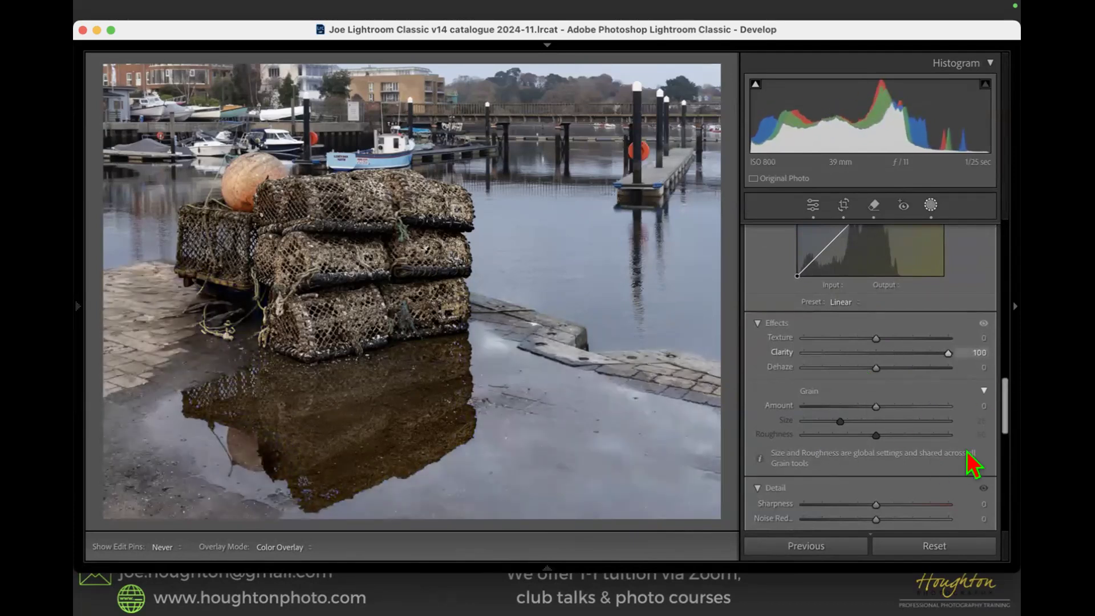
{"action": "left_click_drag", "start_coordinate": [966, 450], "coordinate": [967, 451]}
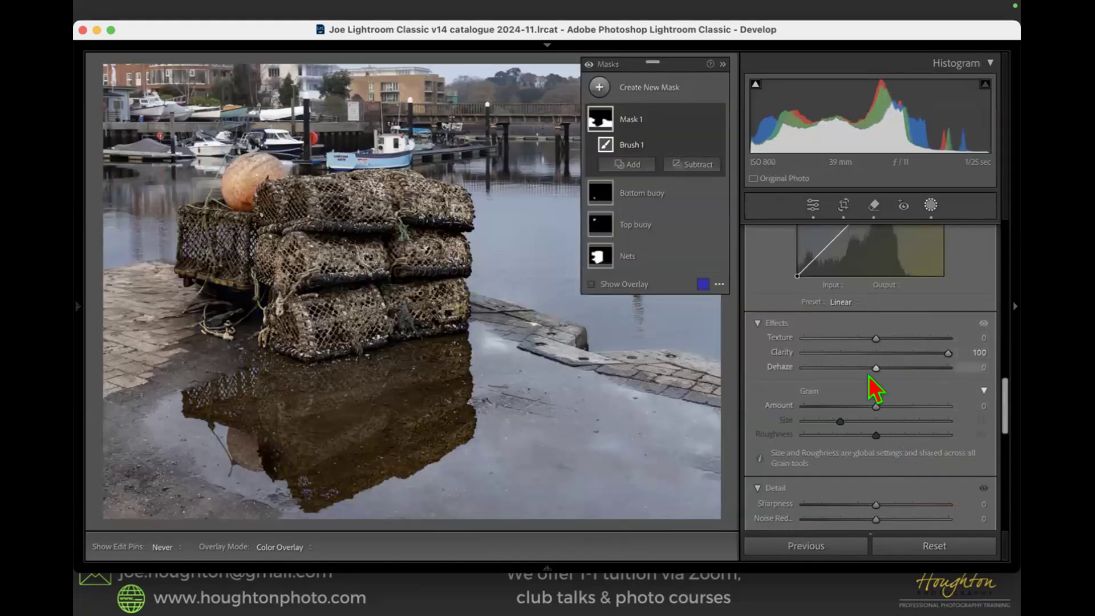
{"action": "left_click_drag", "start_coordinate": [876, 368], "coordinate": [918, 392]}
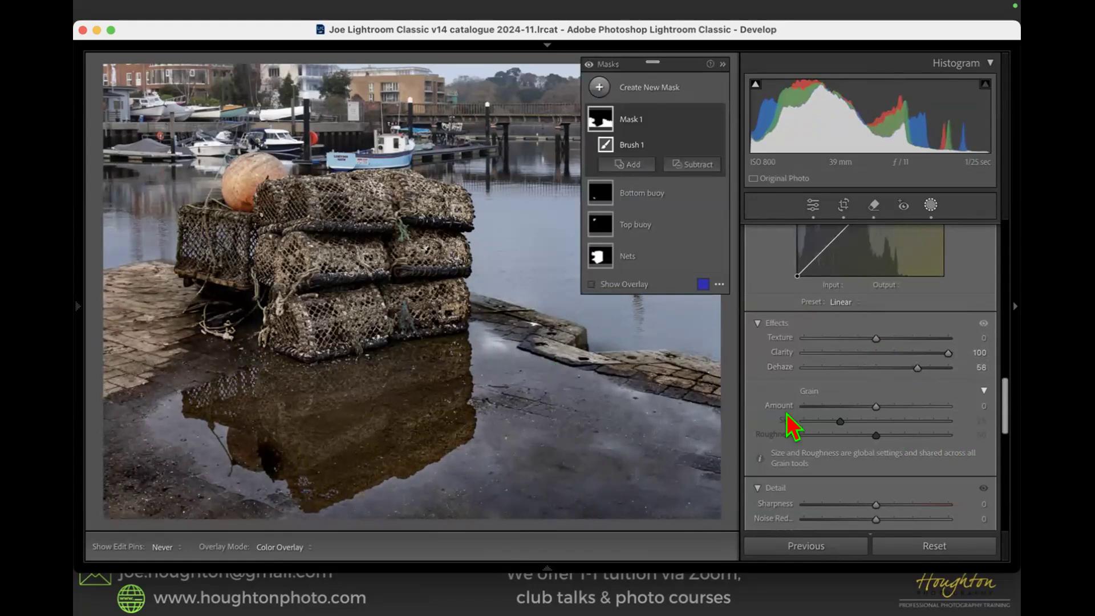
{"action": "mouse_move", "coordinate": [915, 368]}
{"action": "left_mouse_down"}
{"action": "mouse_move", "coordinate": [872, 371]}
{"action": "mouse_move", "coordinate": [900, 372]}
{"action": "mouse_move", "coordinate": [947, 339]}
{"action": "mouse_move", "coordinate": [884, 339]}
{"action": "mouse_move", "coordinate": [931, 339]}
{"action": "left_mouse_up"}
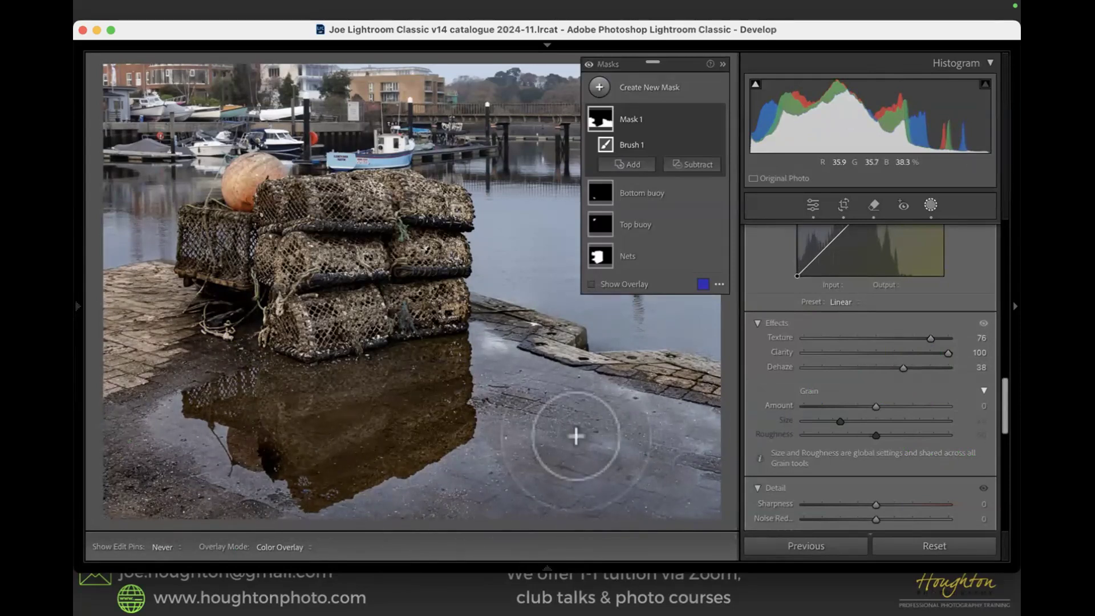
{"action": "mouse_move", "coordinate": [671, 63]}
{"action": "left_mouse_down"}
{"action": "mouse_move", "coordinate": [622, 200]}
{"action": "mouse_move", "coordinate": [243, 268]}
{"action": "mouse_move", "coordinate": [345, 267]}
{"action": "left_mouse_up"}
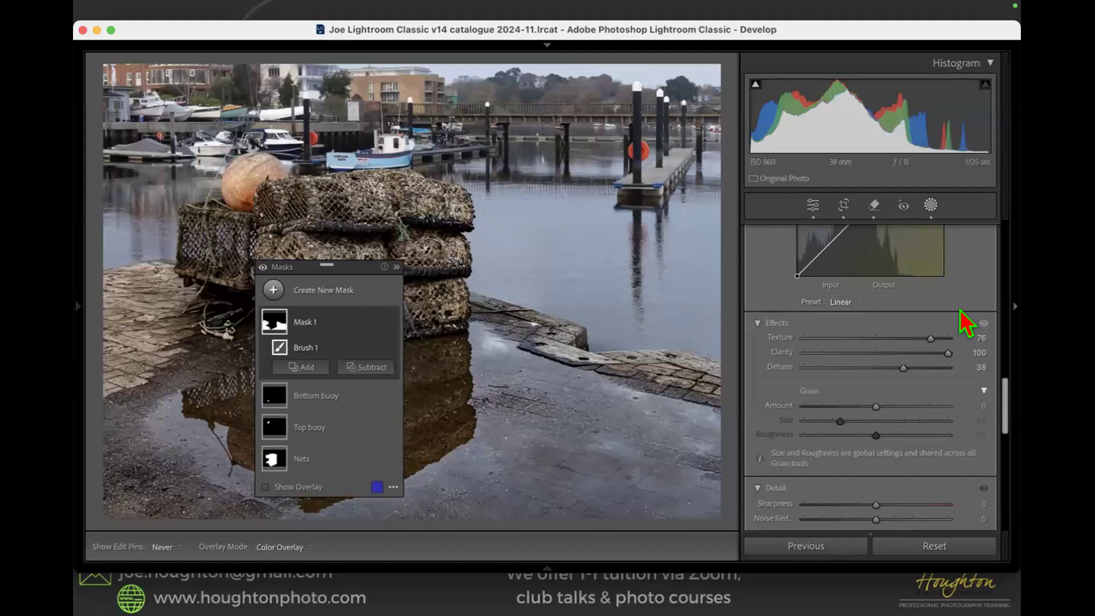
{"action": "left_click", "coordinate": [930, 206]}
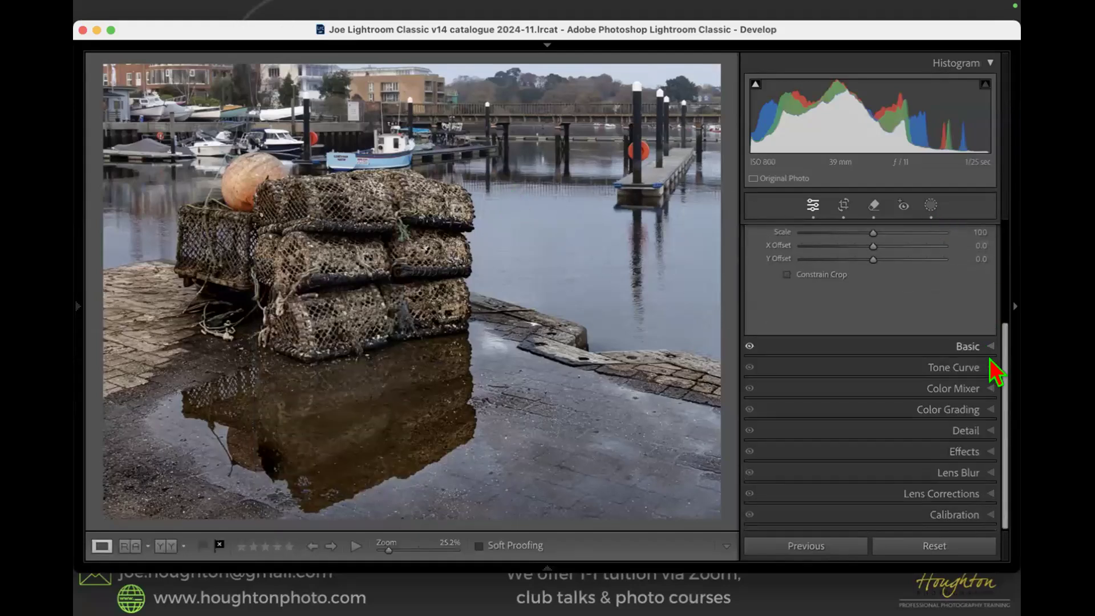
- Apply Lens Blur and shift its focus range to the near distances so the pots stay sharp against the harbour background
{"action": "left_click", "coordinate": [969, 473]}
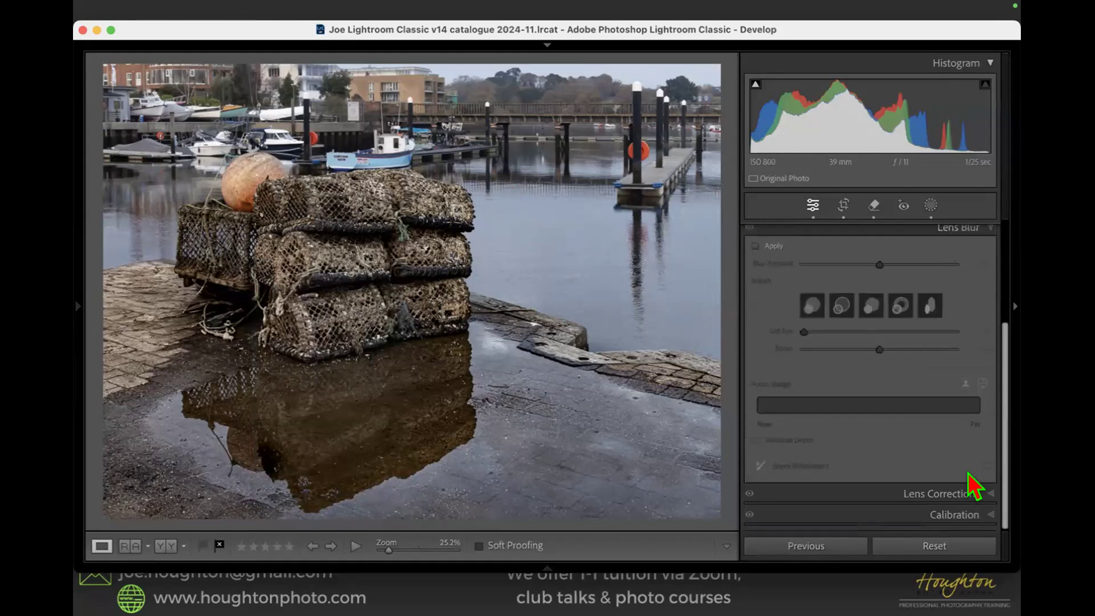
{"action": "left_click", "coordinate": [754, 246]}
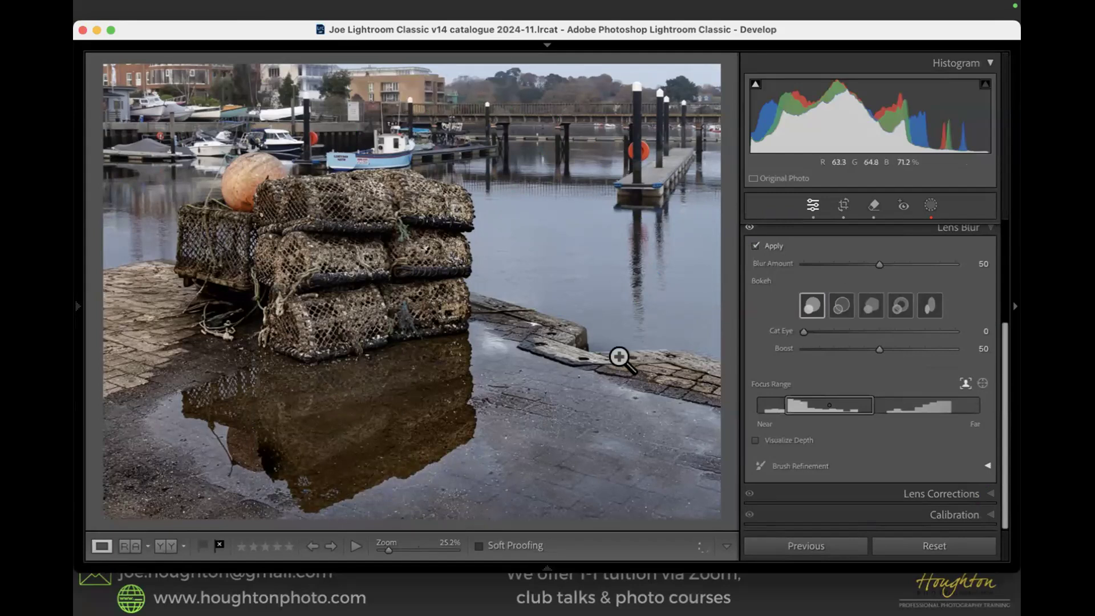
{"action": "mouse_move", "coordinate": [834, 416]}
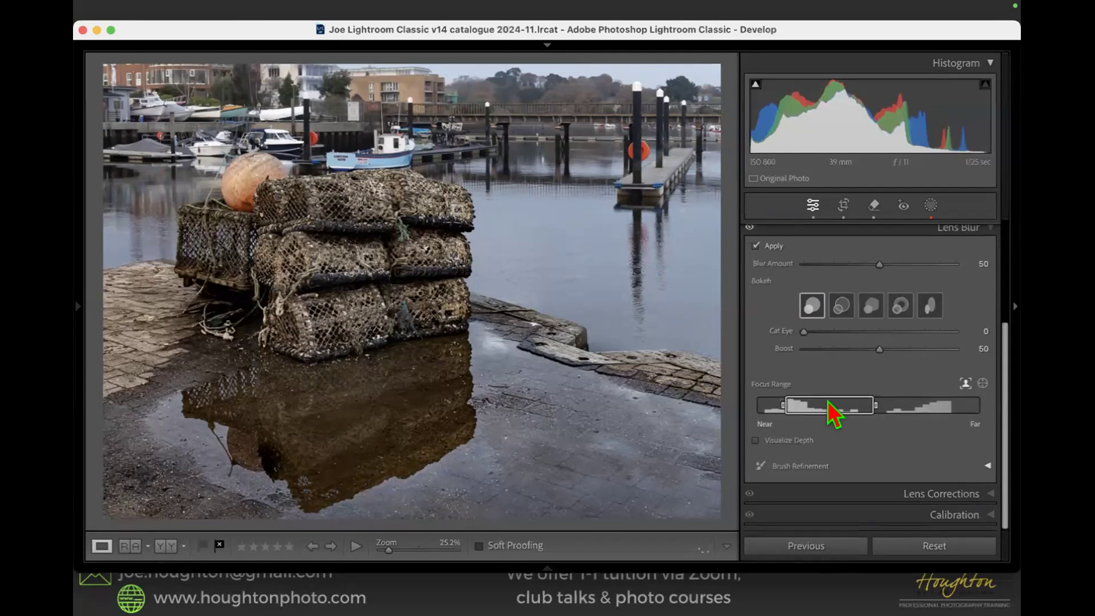
{"action": "left_click_drag", "start_coordinate": [875, 406], "coordinate": [777, 415]}
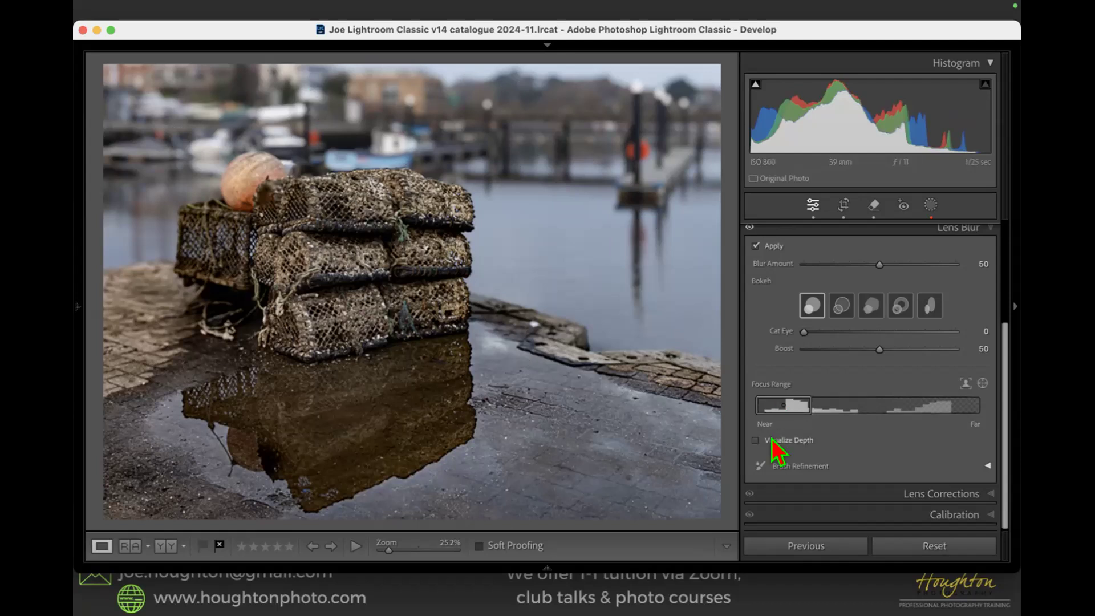
- Try the Lens Blur focus range on the distant harbour at 66 to 90, and return it to the near pots
{"action": "left_click_drag", "start_coordinate": [780, 407], "coordinate": [929, 406]}
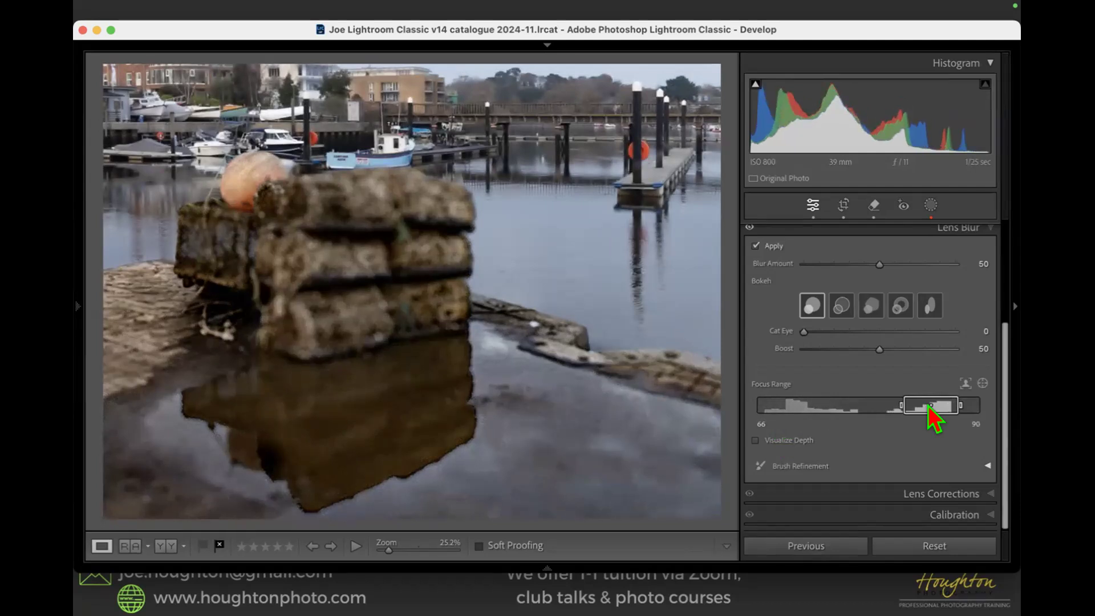
{"action": "left_click_drag", "start_coordinate": [930, 406], "coordinate": [783, 403]}
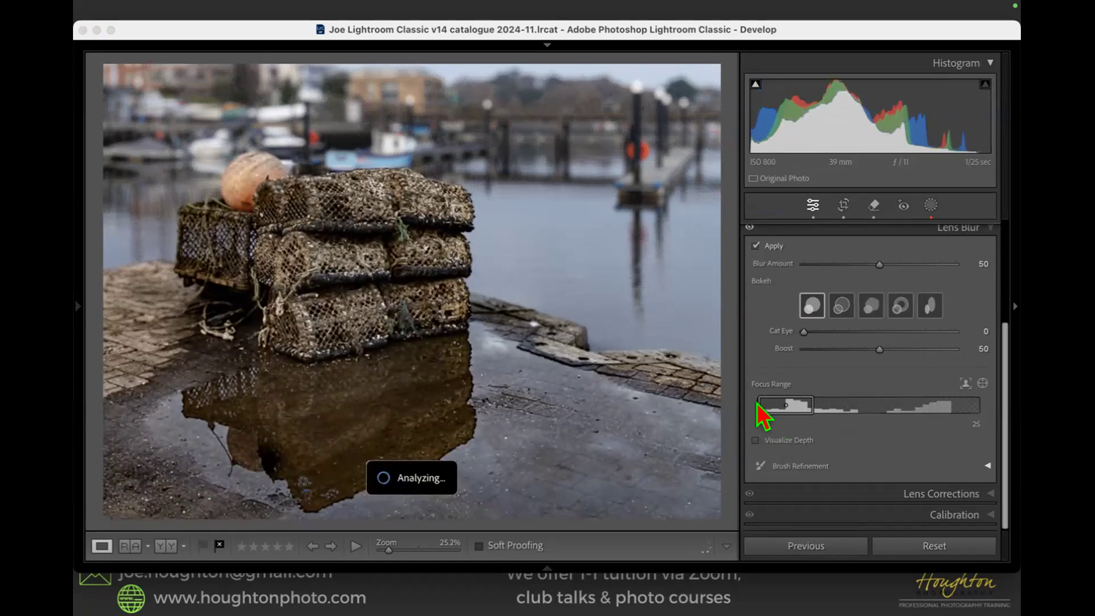
- Narrow the Lens Blur focus range to a thin band at the depth of the pots
{"action": "left_click_drag", "start_coordinate": [756, 403], "coordinate": [778, 404]}
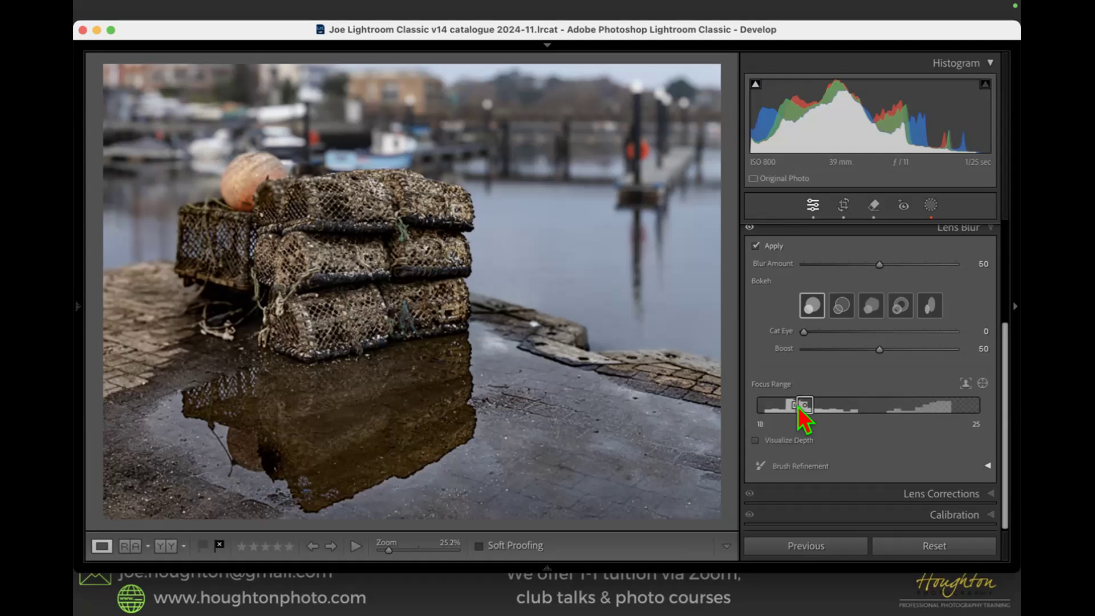
{"action": "left_click_drag", "start_coordinate": [793, 406], "coordinate": [806, 408]}
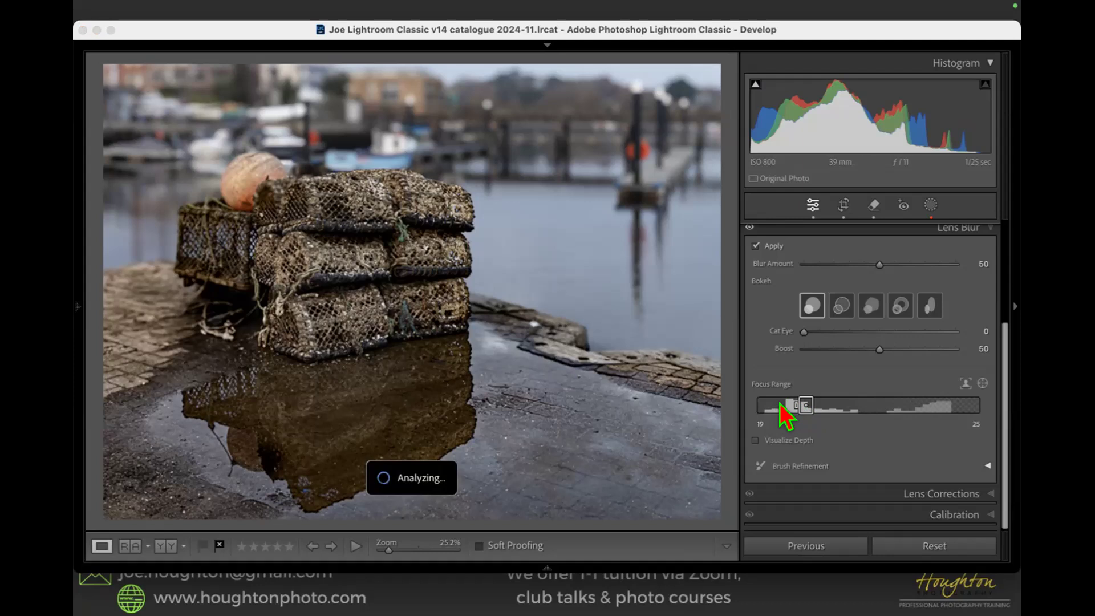
{"action": "mouse_move", "coordinate": [802, 404]}
{"action": "left_mouse_down"}
{"action": "mouse_move", "coordinate": [776, 404]}
{"action": "mouse_move", "coordinate": [868, 403]}
{"action": "mouse_move", "coordinate": [799, 404]}
{"action": "left_mouse_up"}
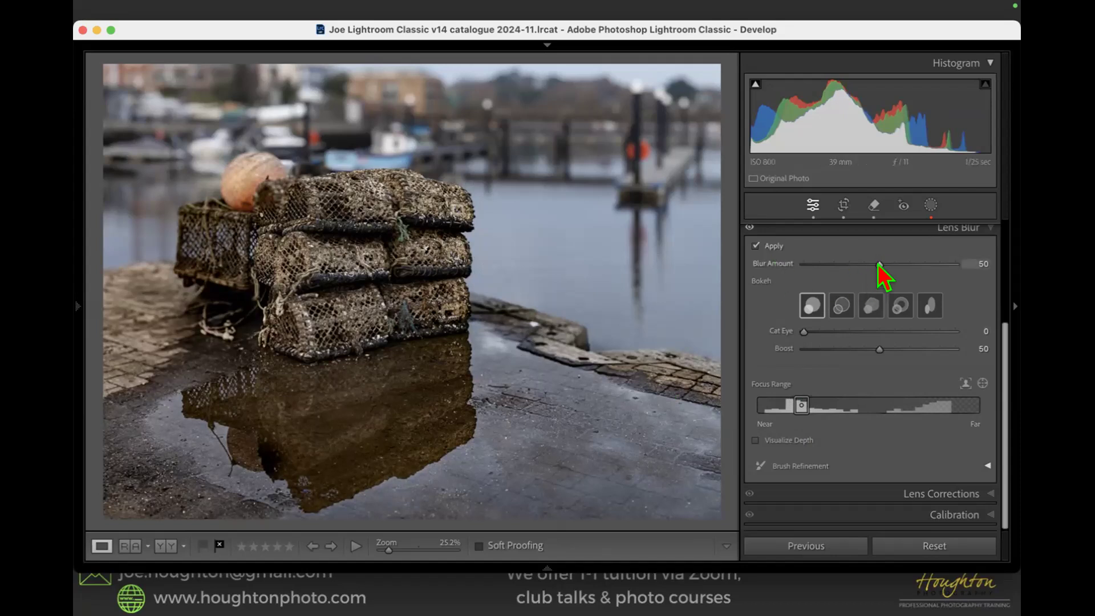
- Set the Lens Blur amount to 79 with the second bokeh shape, and extend the near end of the focus range slightly
{"action": "left_click_drag", "start_coordinate": [879, 266], "coordinate": [923, 267]}
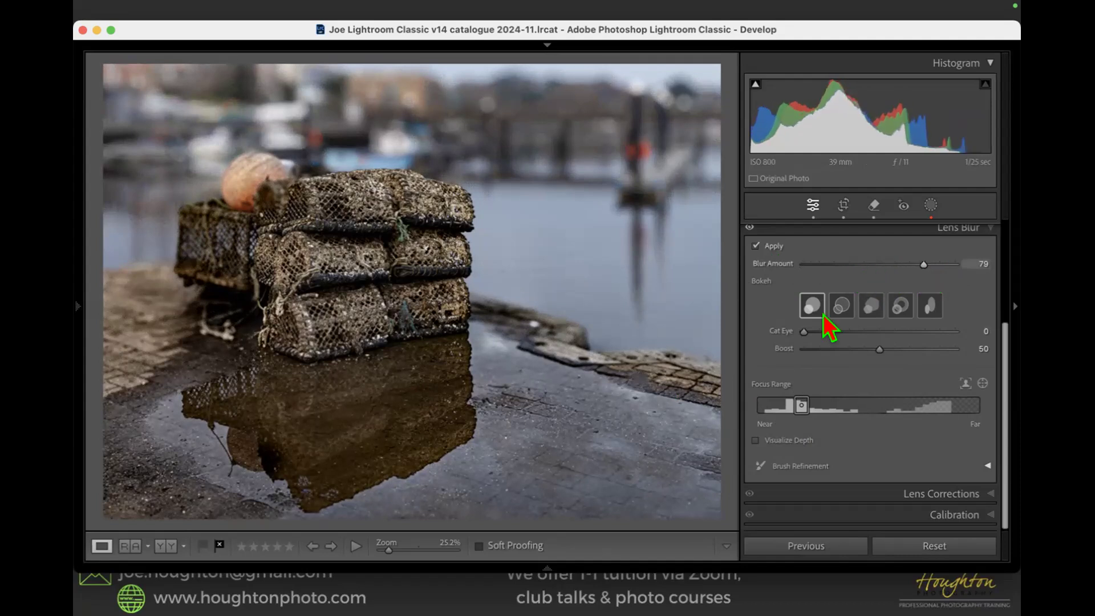
{"action": "left_click_drag", "start_coordinate": [790, 403], "coordinate": [778, 405]}
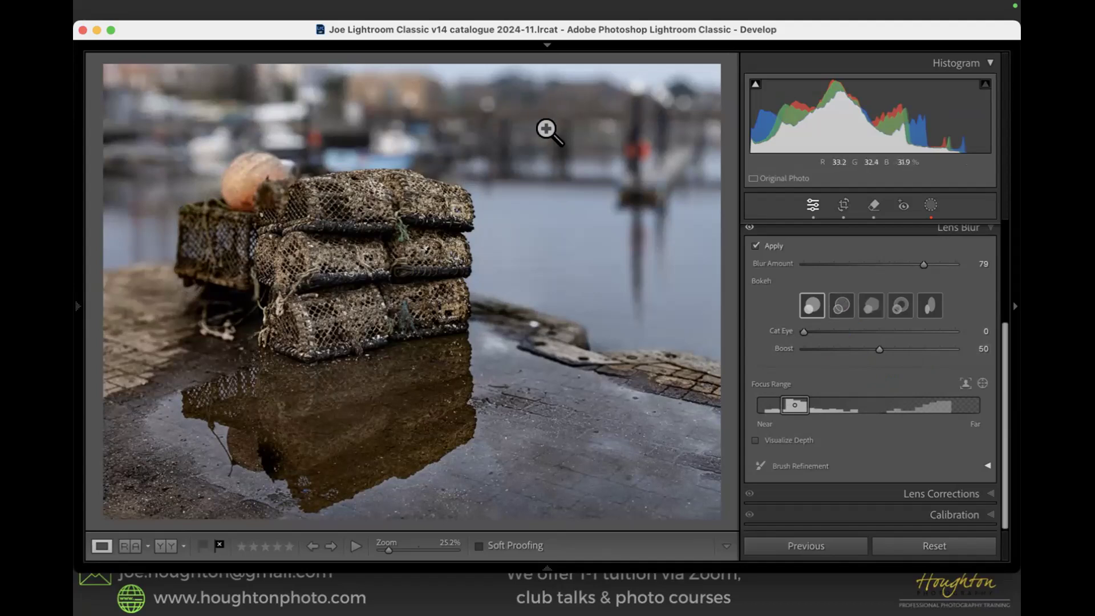
{"action": "left_click", "coordinate": [838, 306]}
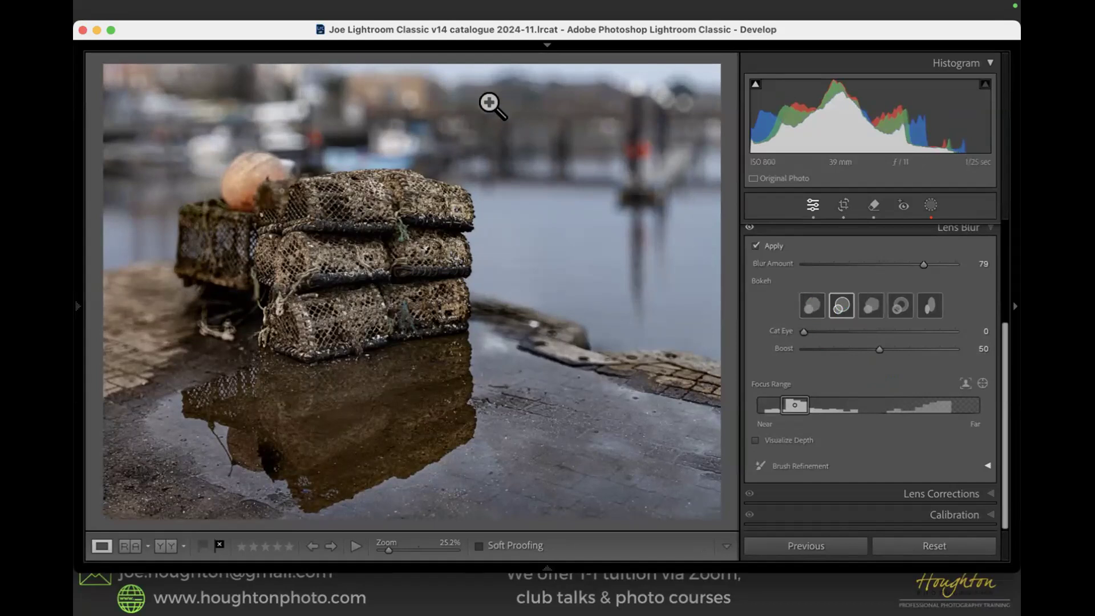
- Compare the Lens Blur bokeh shapes on the magnified harbour background highlights and choose the first, circular shape
{"action": "left_click", "coordinate": [485, 99]}
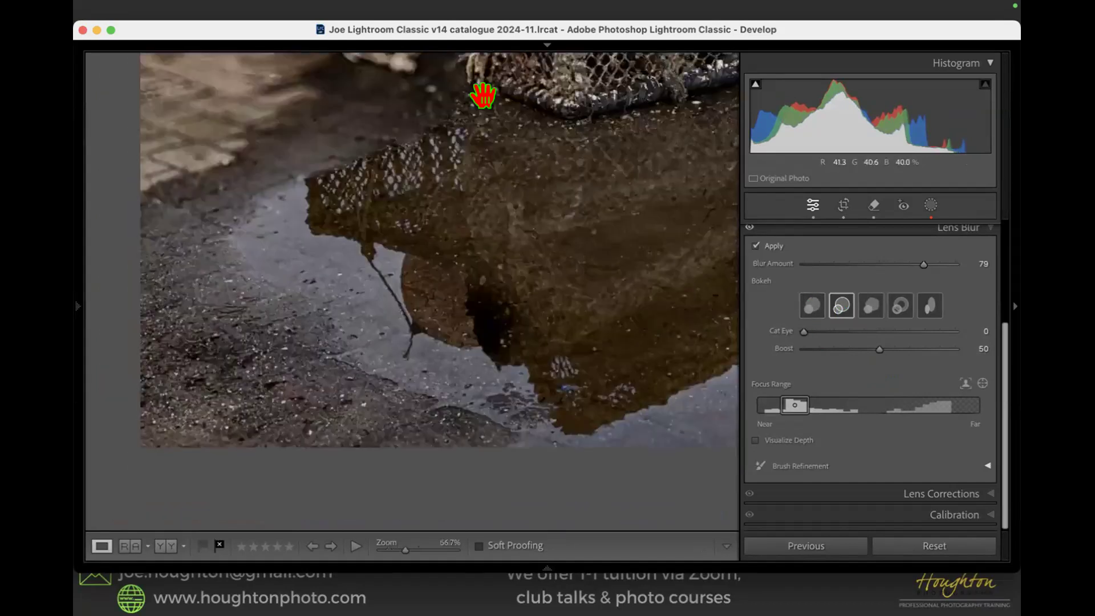
{"action": "left_click", "coordinate": [614, 104]}
{"action": "left_click", "coordinate": [614, 104]}
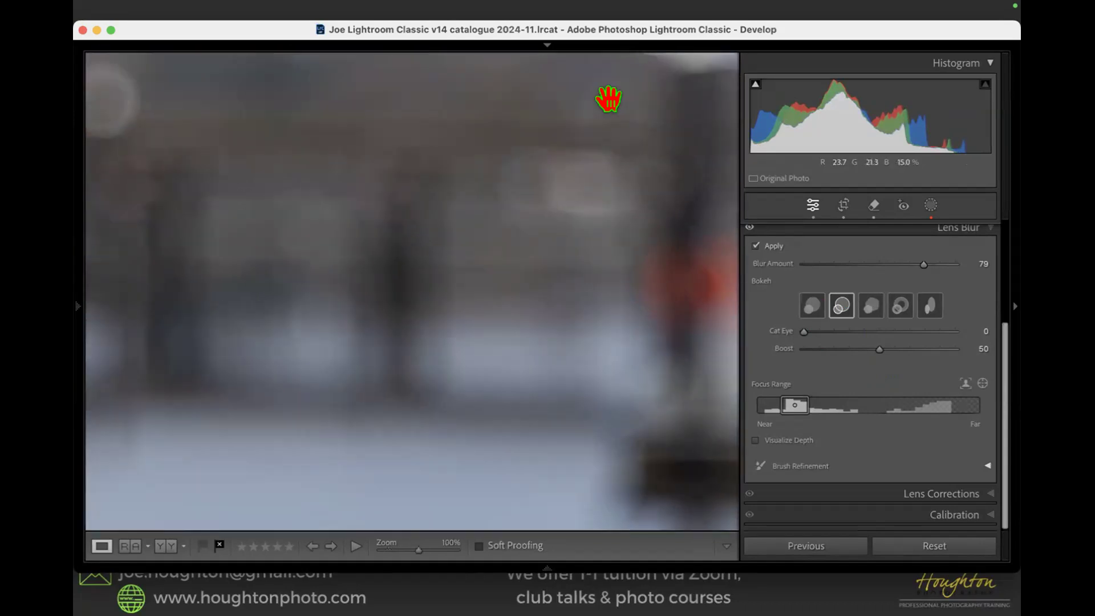
{"action": "left_click", "coordinate": [450, 127]}
{"action": "left_click", "coordinate": [465, 80]}
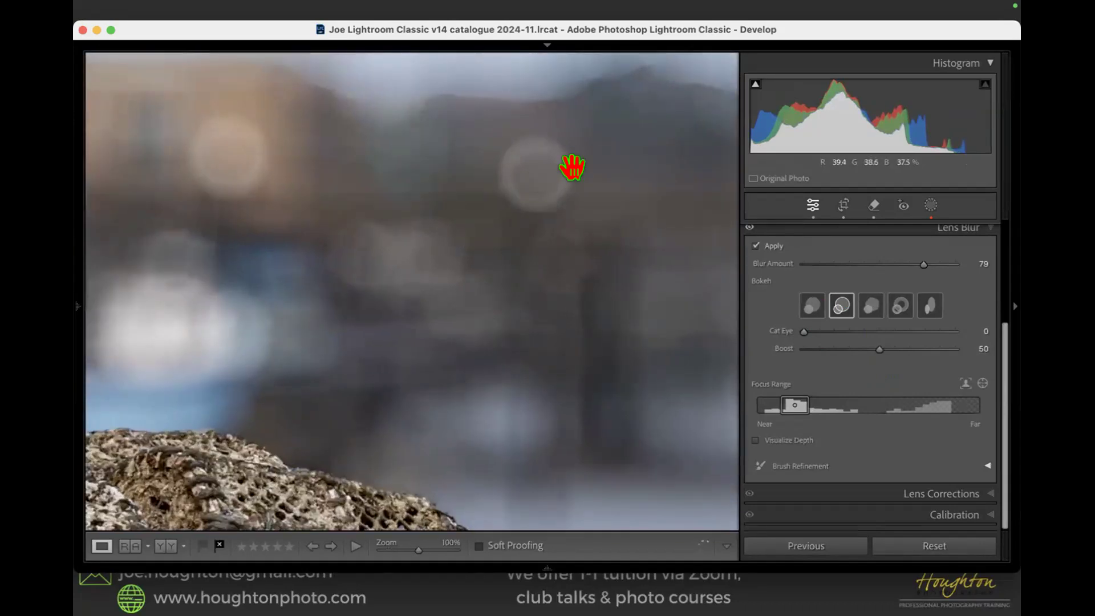
{"action": "left_click", "coordinate": [808, 305]}
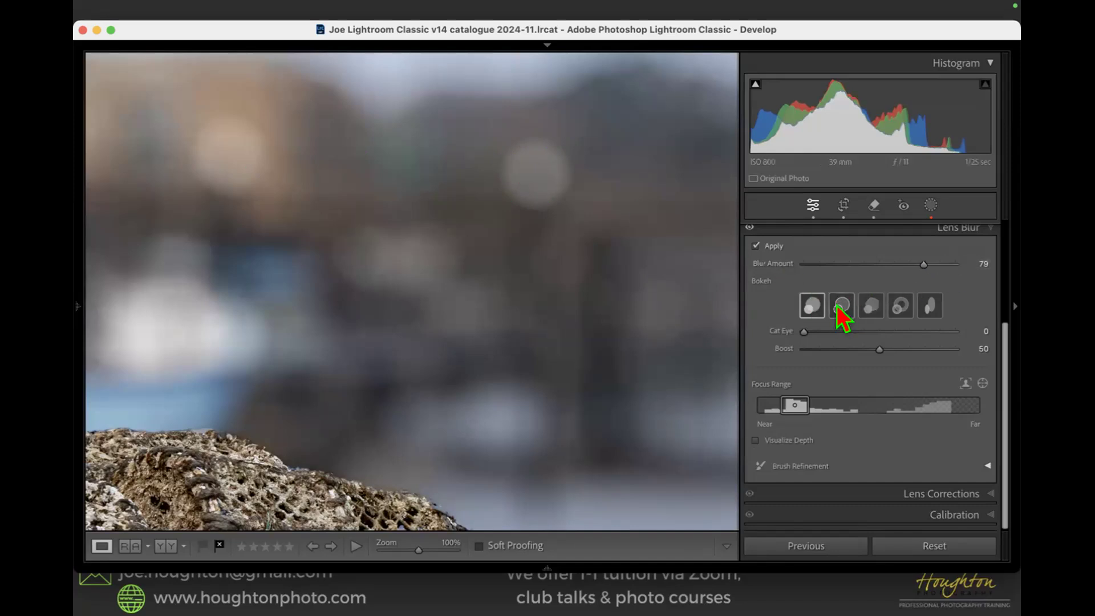
{"action": "left_click", "coordinate": [869, 311]}
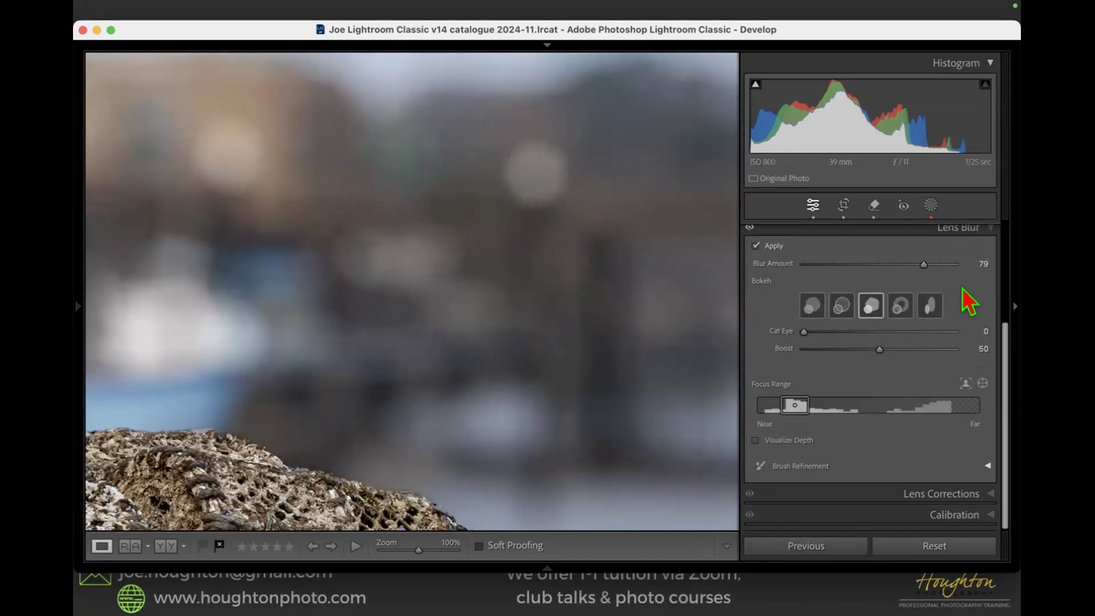
{"action": "left_click", "coordinate": [902, 307]}
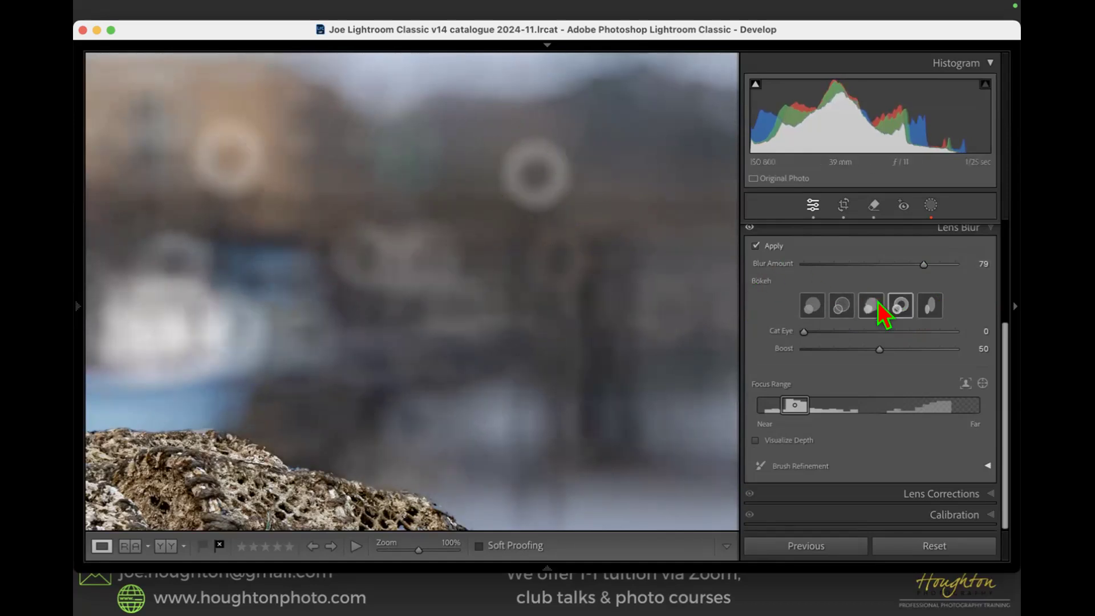
{"action": "left_click", "coordinate": [811, 313]}
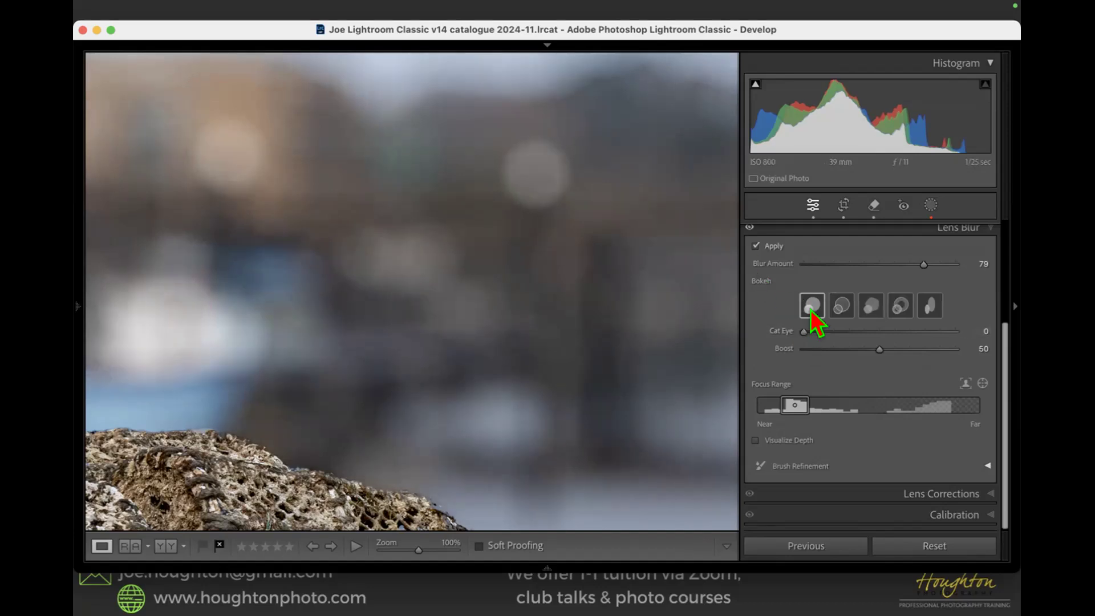
- Try stronger Cat Eye and Boost values for the Lens Blur, and settle on Cat Eye 8 and Boost 32
{"action": "left_click_drag", "start_coordinate": [803, 337], "coordinate": [919, 349]}
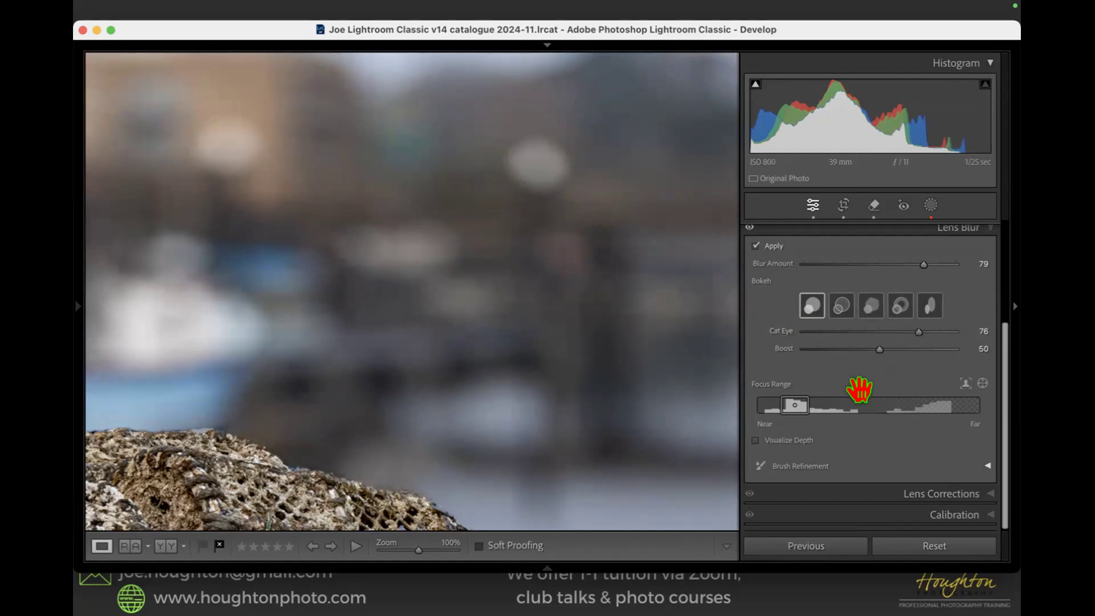
{"action": "left_click_drag", "start_coordinate": [877, 356], "coordinate": [944, 357]}
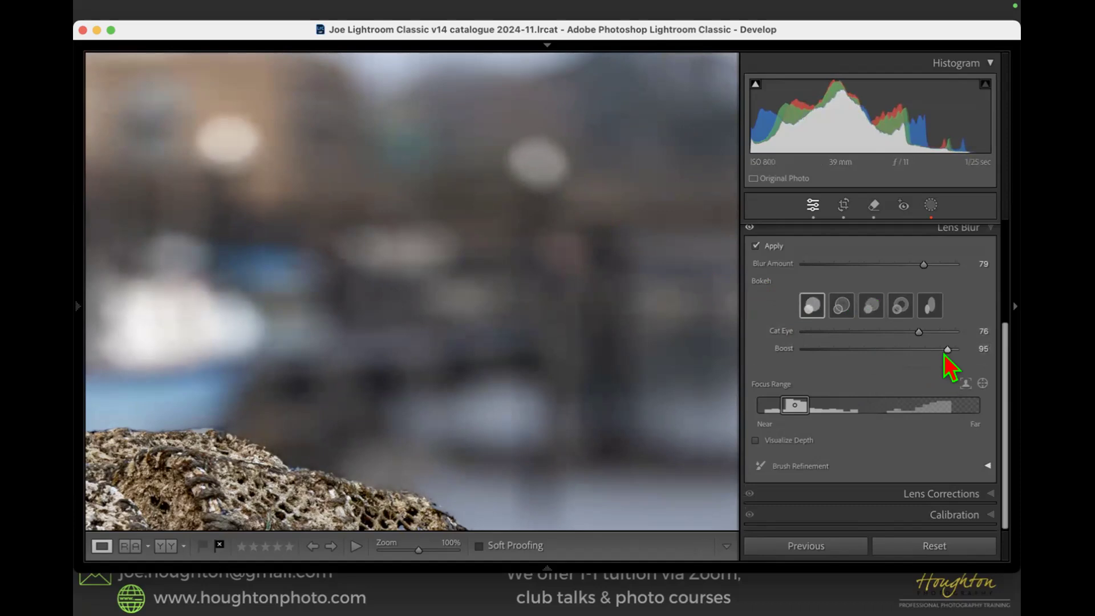
{"action": "left_click_drag", "start_coordinate": [951, 362], "coordinate": [854, 361]}
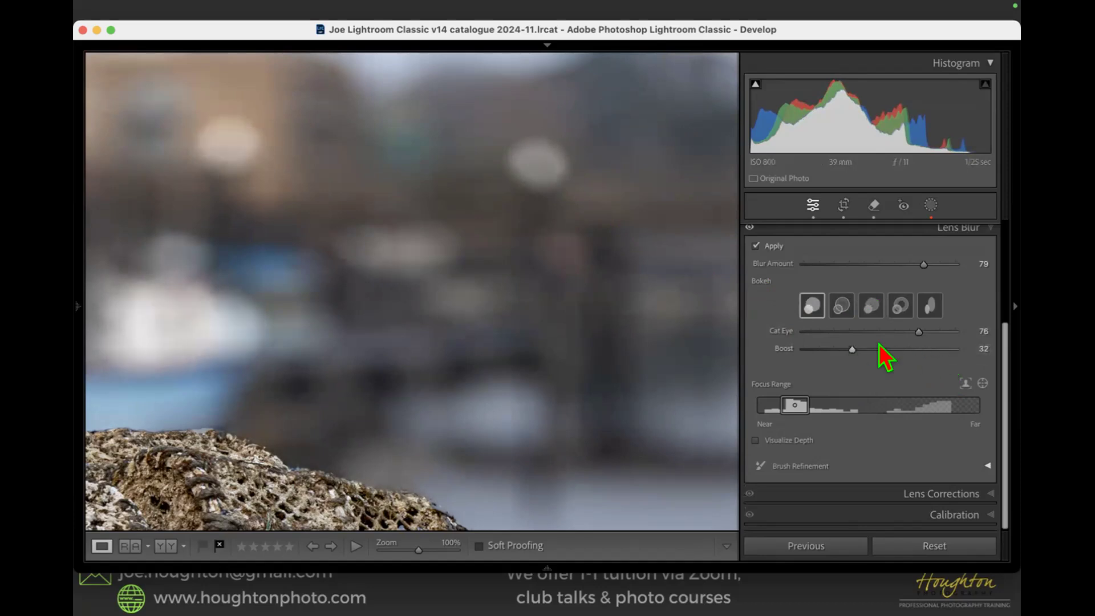
{"action": "left_click_drag", "start_coordinate": [919, 334], "coordinate": [811, 337]}
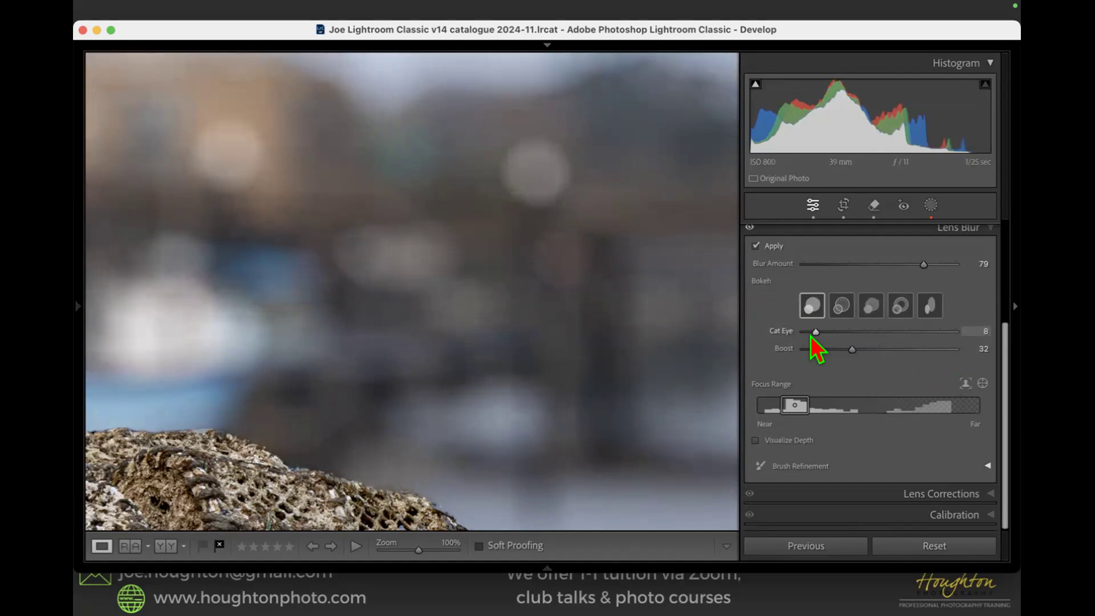
{"action": "key", "text": "z"}
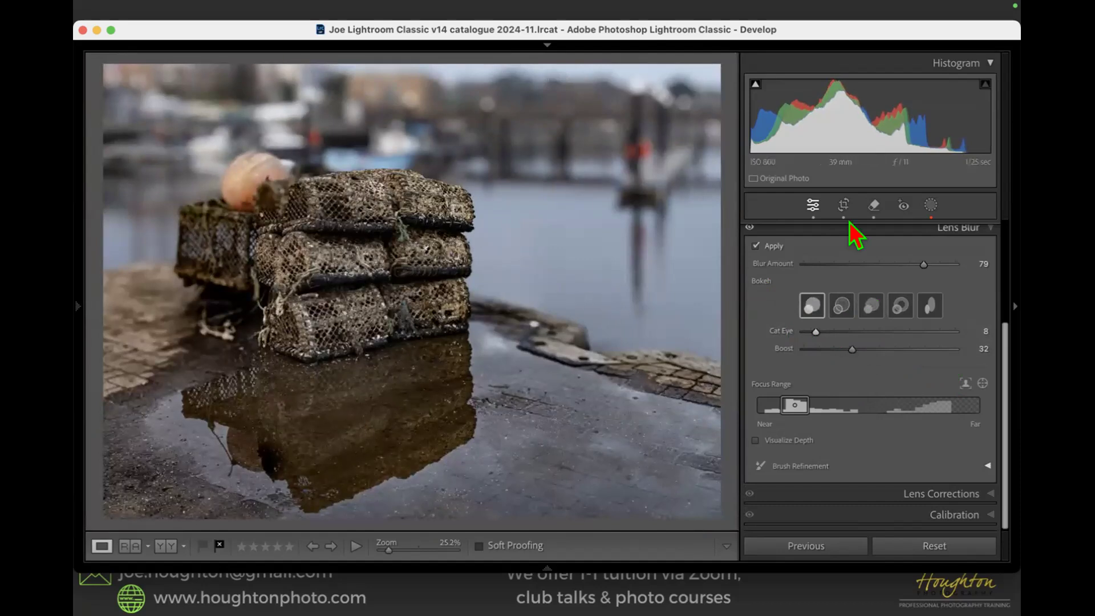
- Add a new radial gradient mask as a tall ellipse over the stacked pots, and move the mask list clear of them
{"action": "left_click", "coordinate": [931, 205]}
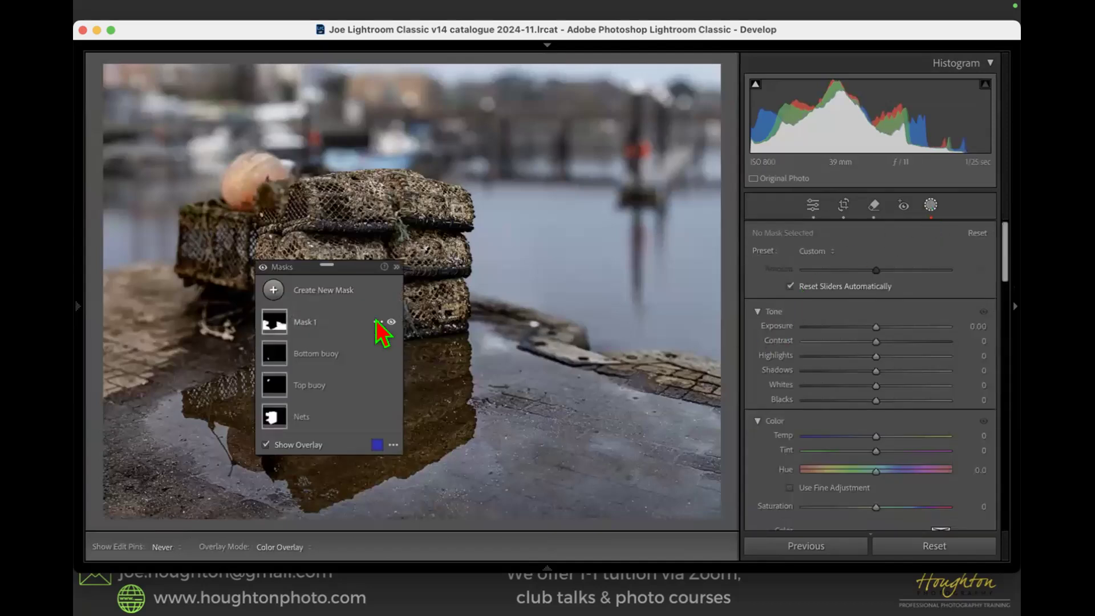
{"action": "left_click", "coordinate": [318, 290]}
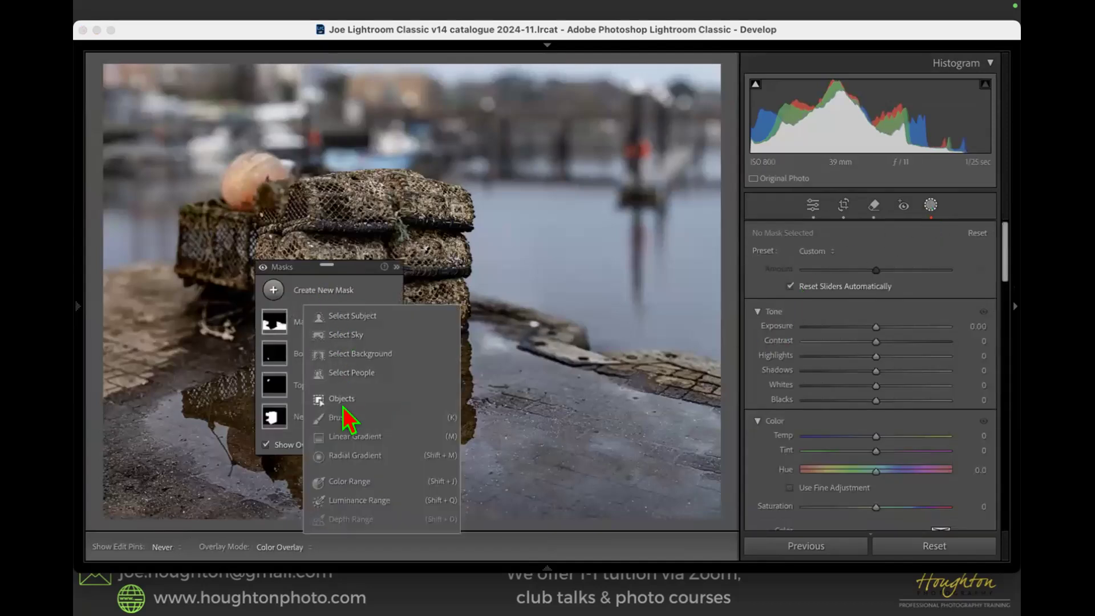
{"action": "left_click", "coordinate": [344, 456]}
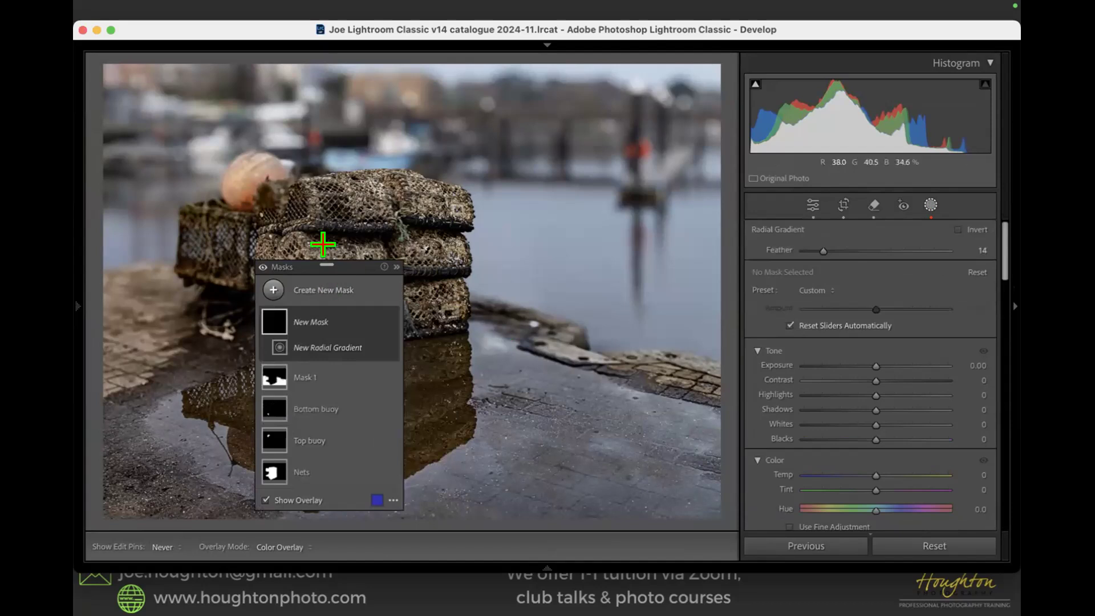
{"action": "left_click_drag", "start_coordinate": [323, 248], "coordinate": [506, 484]}
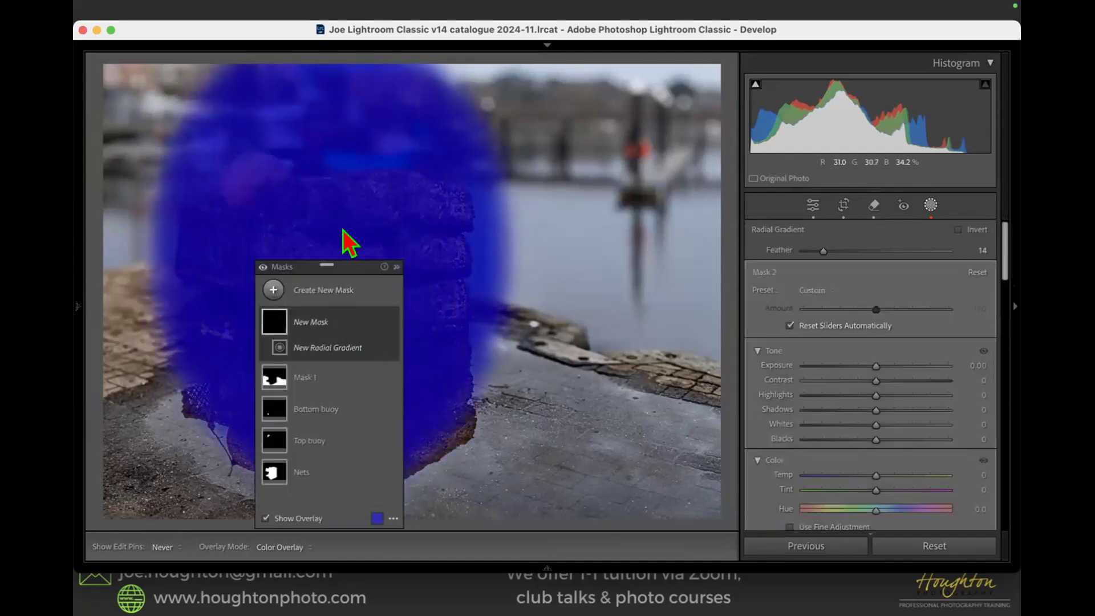
{"action": "left_click_drag", "start_coordinate": [311, 266], "coordinate": [599, 91]}
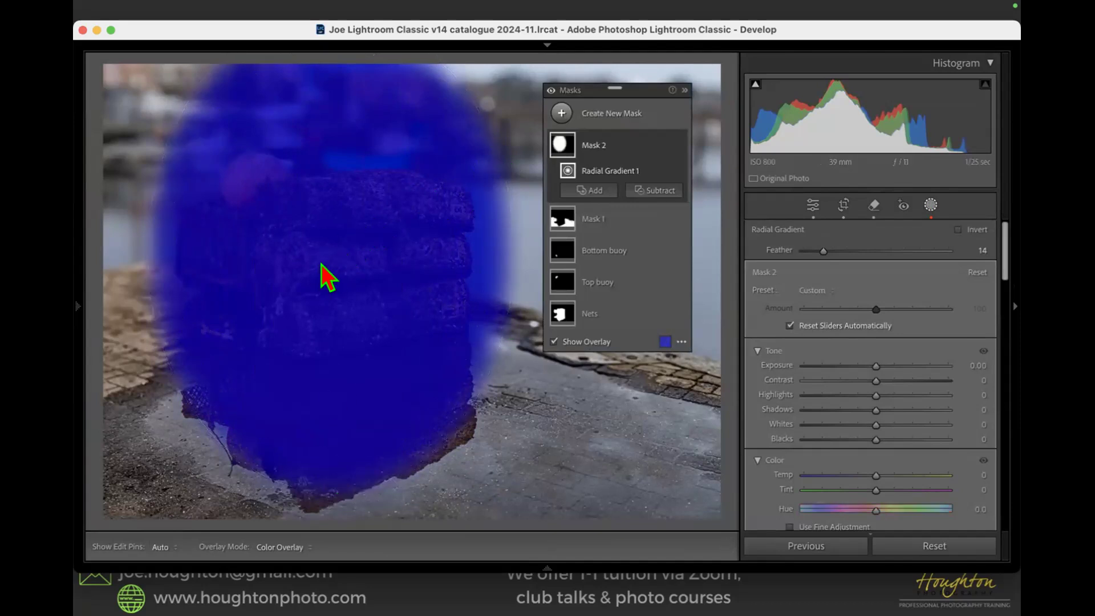
- Soften the radial gradient's feather to 74 and move the ellipse down so it centres on the pots and their reflection
{"action": "key", "text": "o"}
{"action": "key", "text": "o"}
{"action": "left_click_drag", "start_coordinate": [335, 472], "coordinate": [334, 318]}
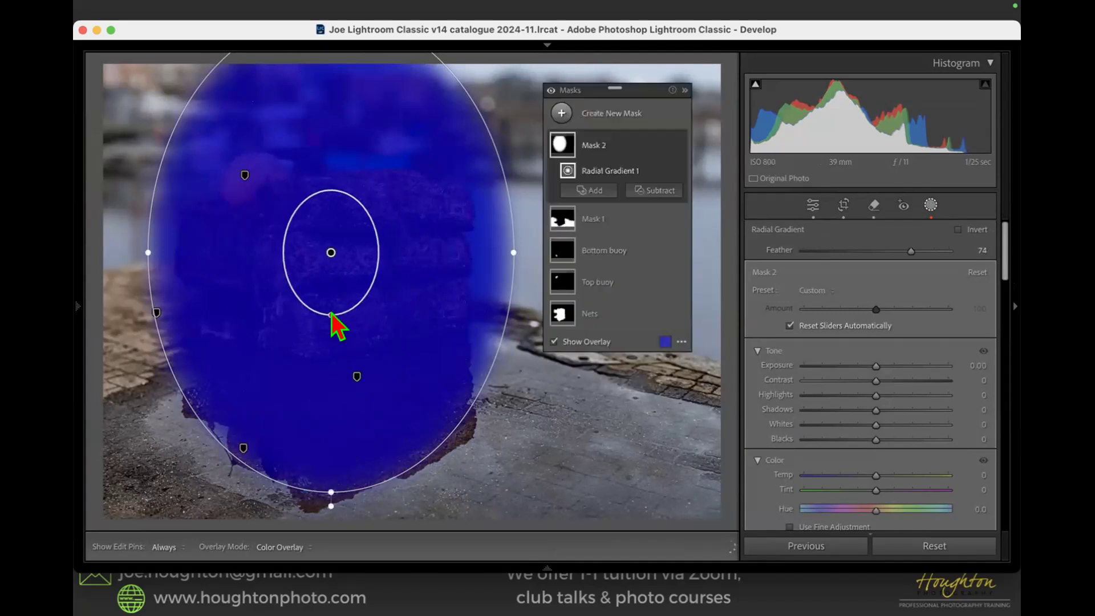
{"action": "left_click_drag", "start_coordinate": [331, 252], "coordinate": [319, 301]}
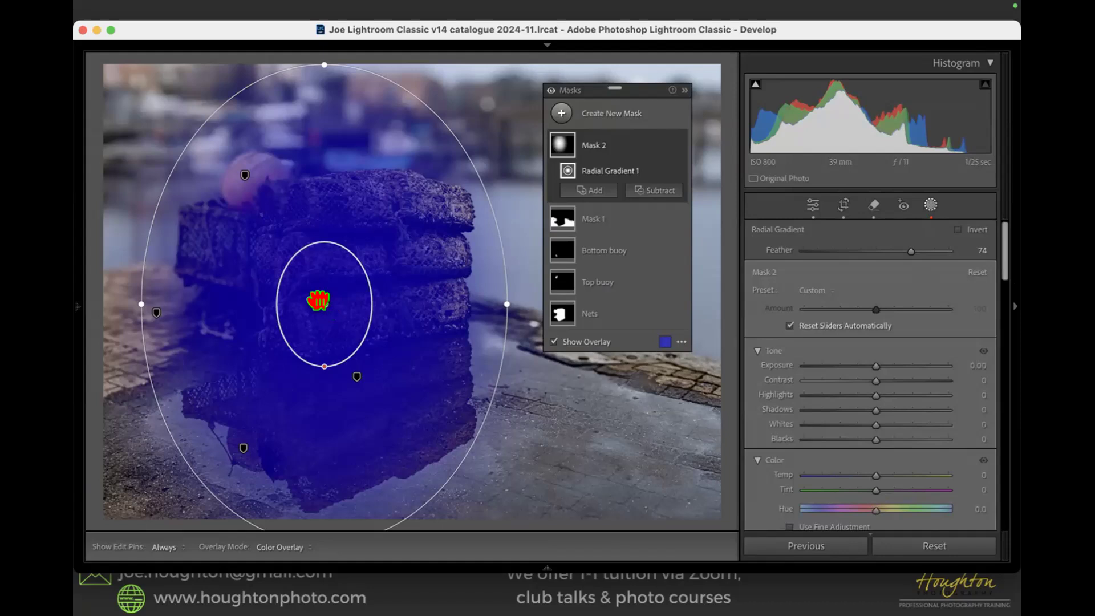
- Invert the radial gradient with a feather of 50, and darken the surroundings by setting its Exposure to -0.86
{"action": "key", "text": "apostrophe"}
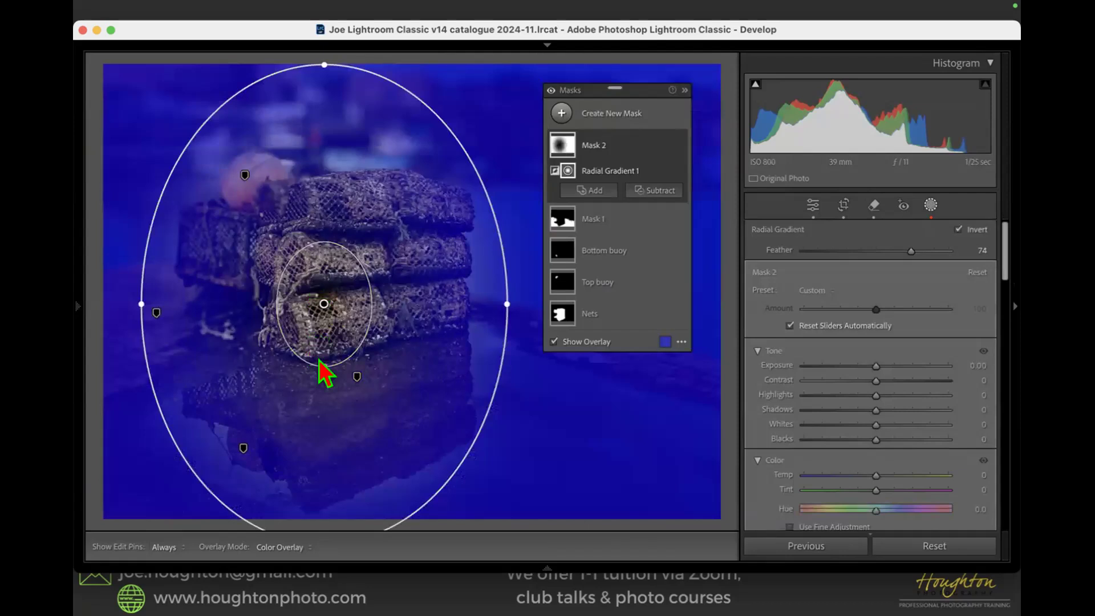
{"action": "left_click_drag", "start_coordinate": [325, 379], "coordinate": [325, 435]}
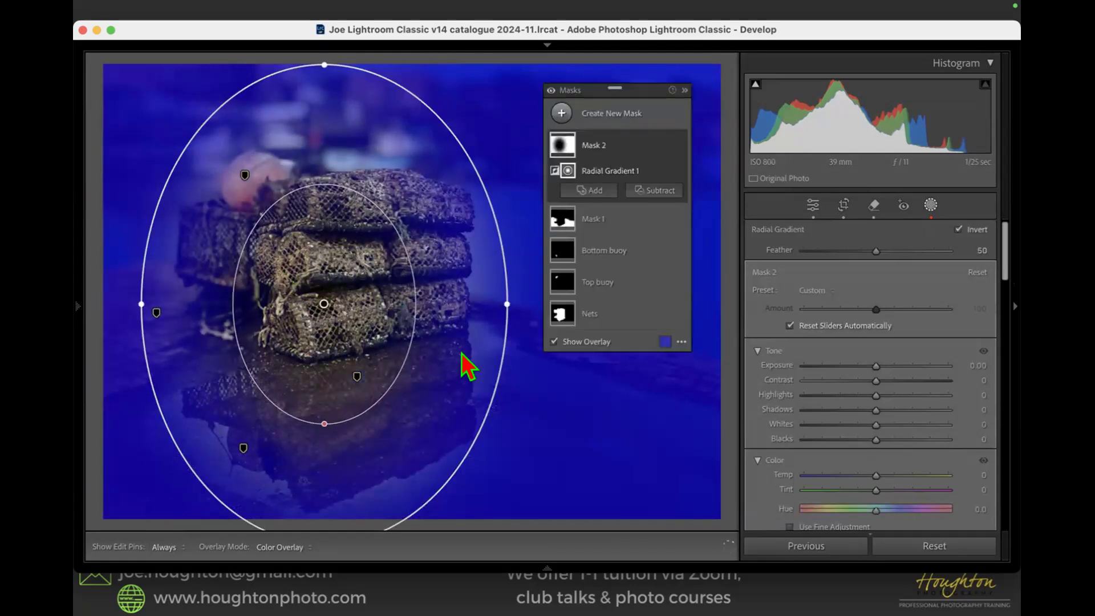
{"action": "mouse_move", "coordinate": [872, 368]}
{"action": "left_mouse_down"}
{"action": "mouse_move", "coordinate": [797, 370]}
{"action": "mouse_move", "coordinate": [858, 372]}
{"action": "left_mouse_up"}
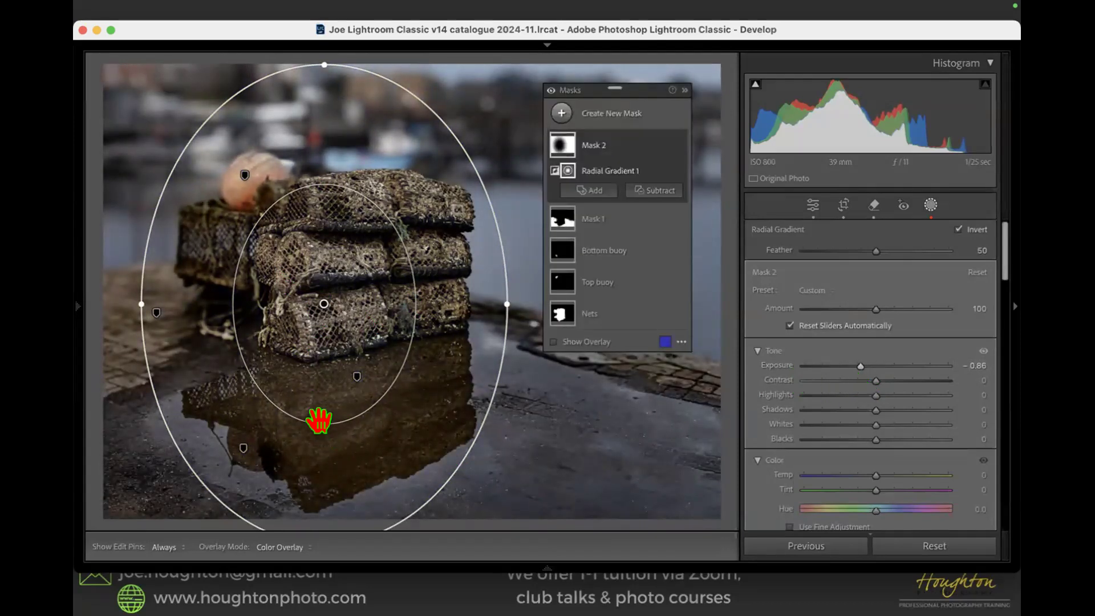
{"action": "left_click", "coordinate": [931, 204]}
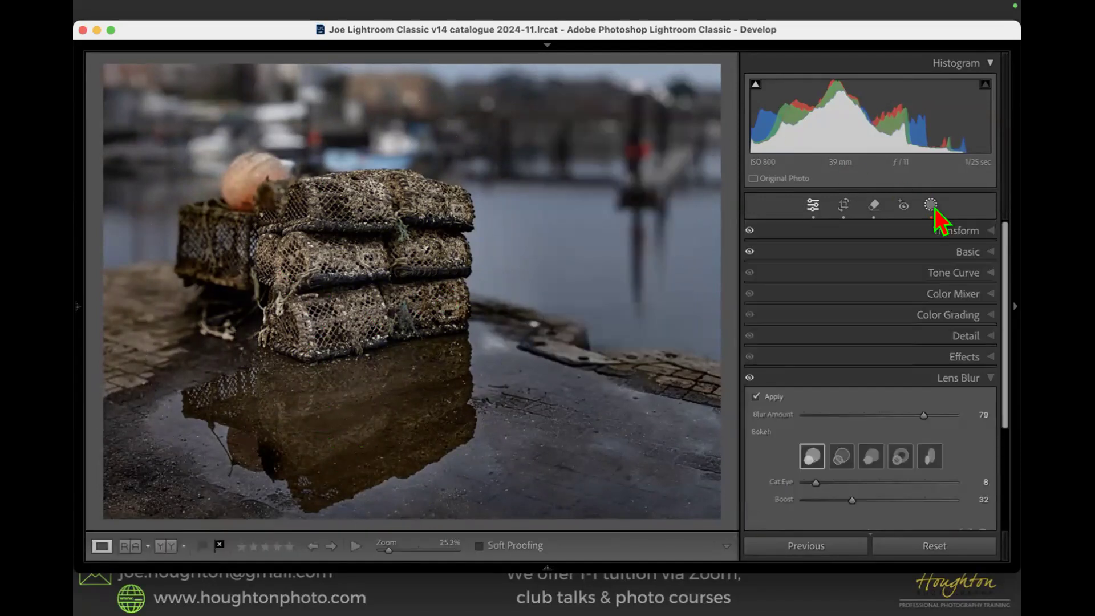
- Compare the edited harbour photo with its original version several times, and check the photo's information overlay
{"action": "key", "text": "backslash"}
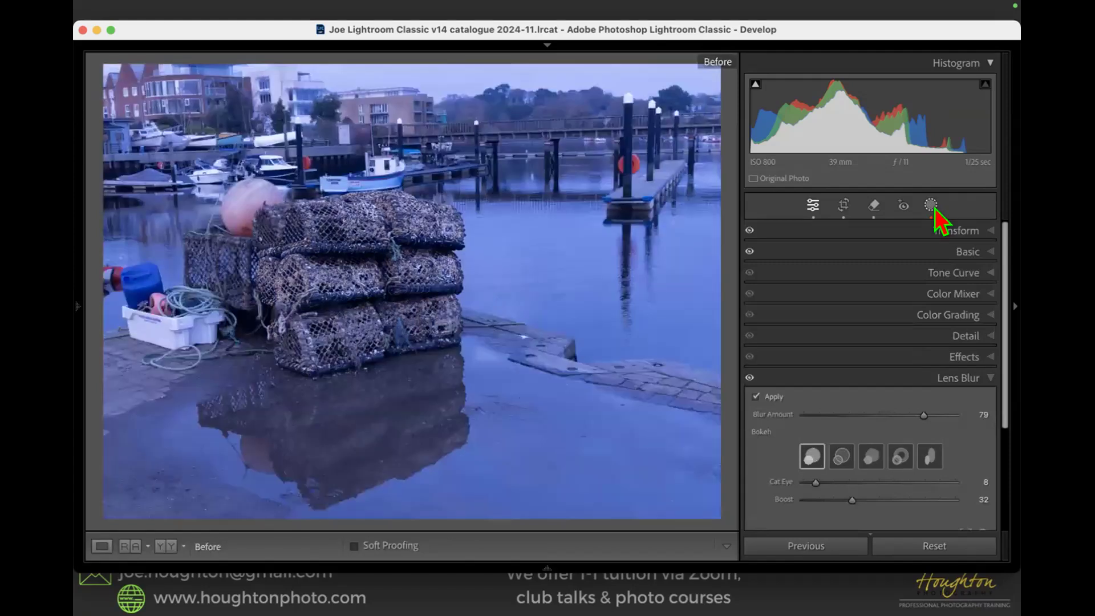
{"action": "key", "text": "backslash"}
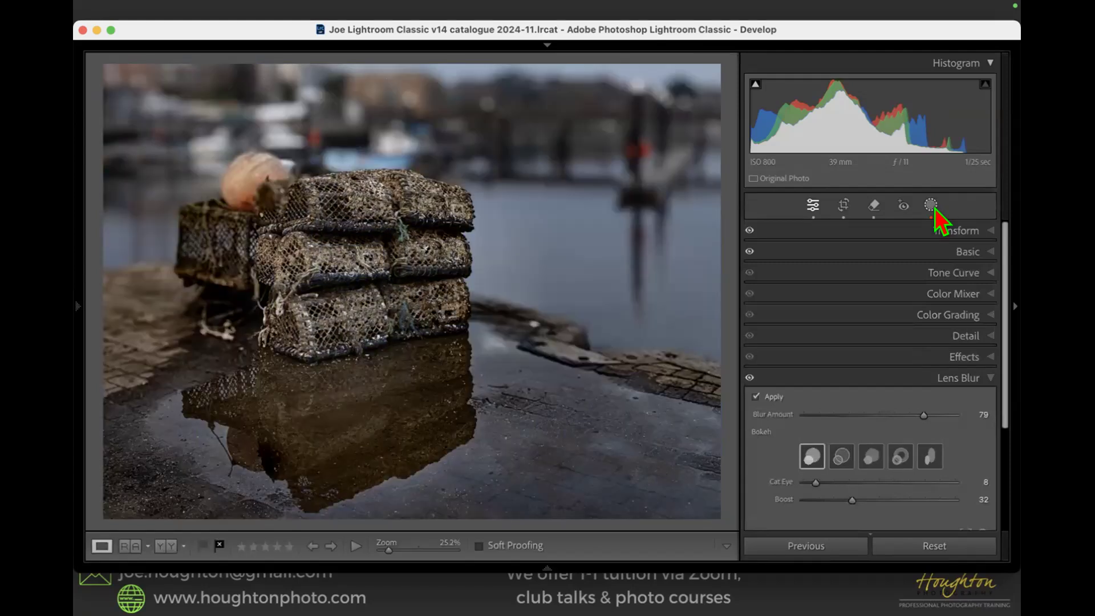
{"action": "key", "text": "backslash"}
{"action": "key", "text": "backslash"}
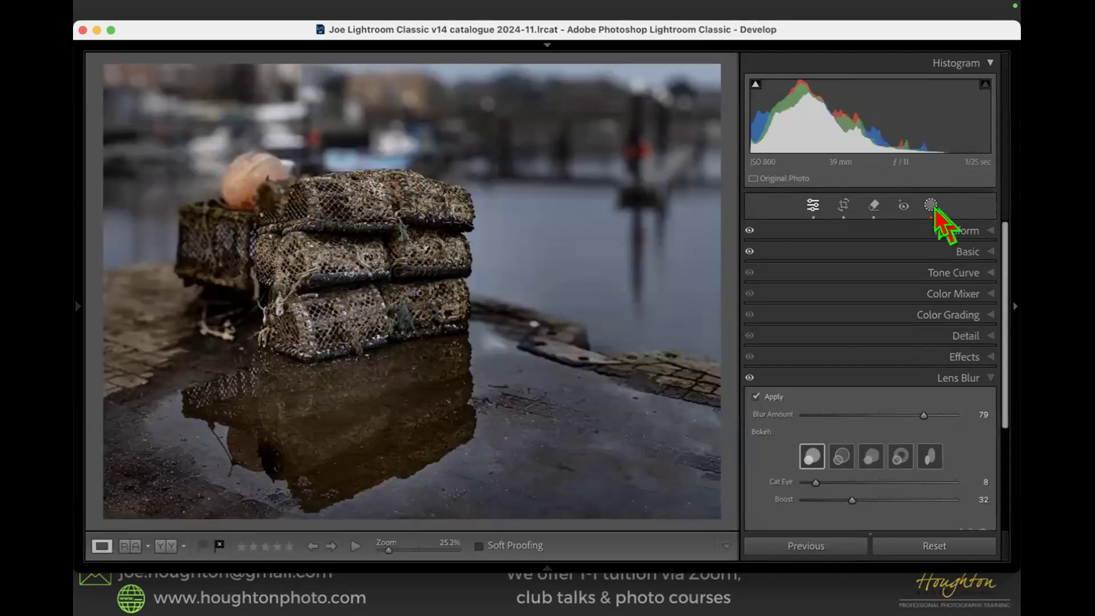
{"action": "key", "text": "backslash"}
{"action": "key", "text": "backslash"}
{"action": "key", "text": "backslash"}
{"action": "key", "text": "backslash"}
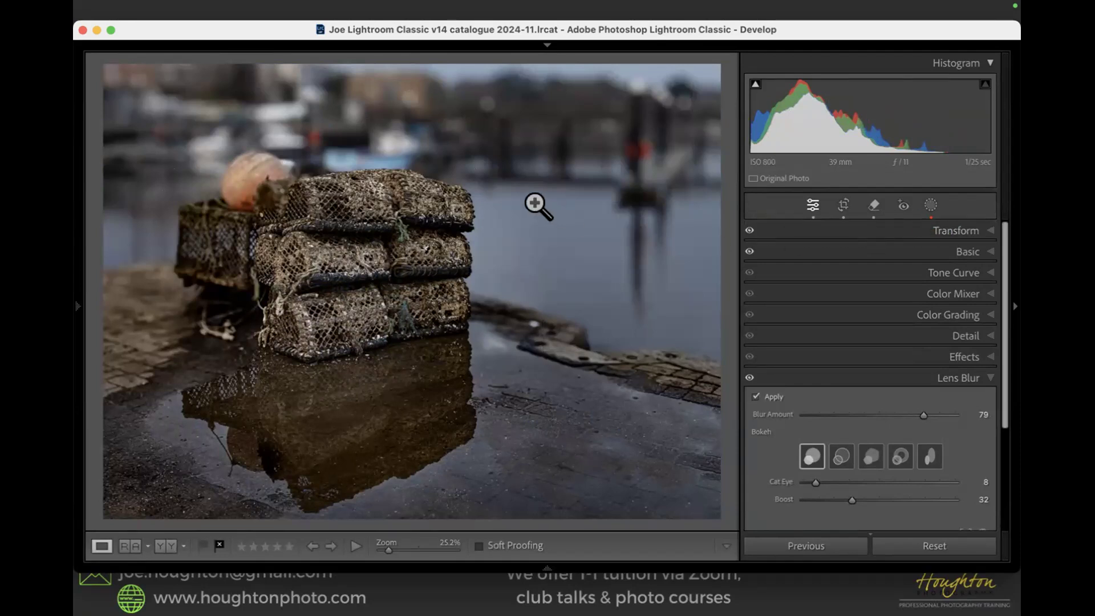
{"action": "key", "text": "i"}
{"action": "key", "text": "i"}
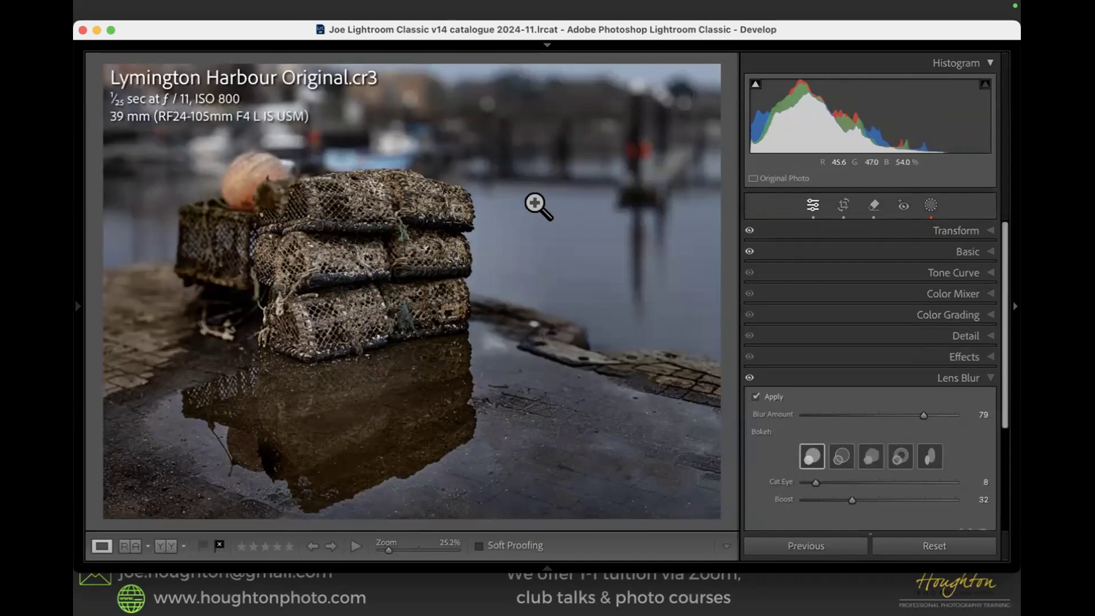
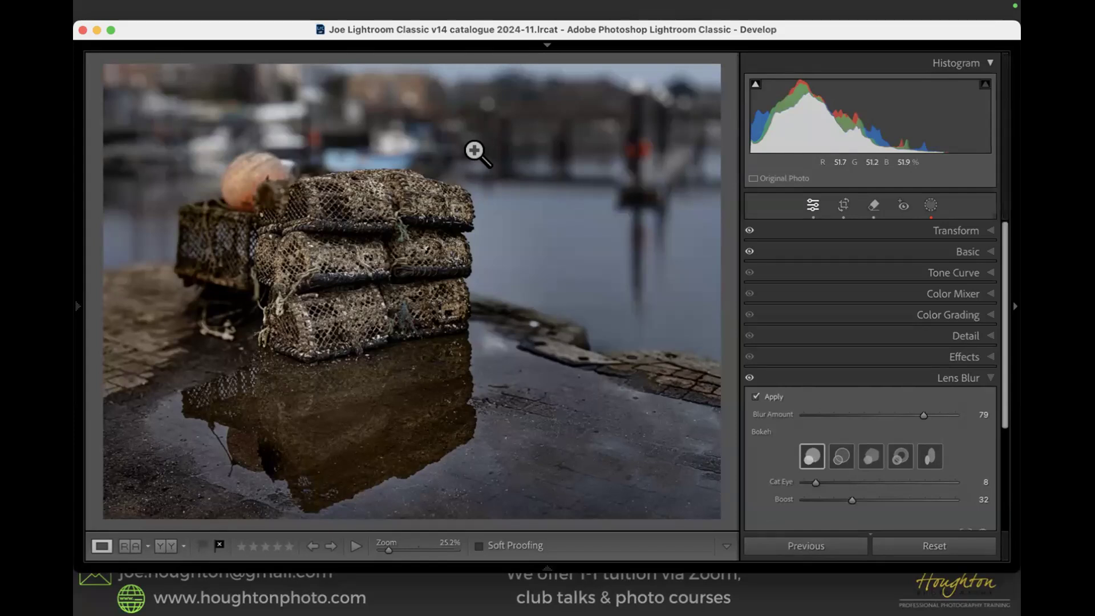
- Return to the Library grid and open the night harbour photo "GG - High tide - RAW image" with its information overlay shown
{"action": "key", "text": "g"}
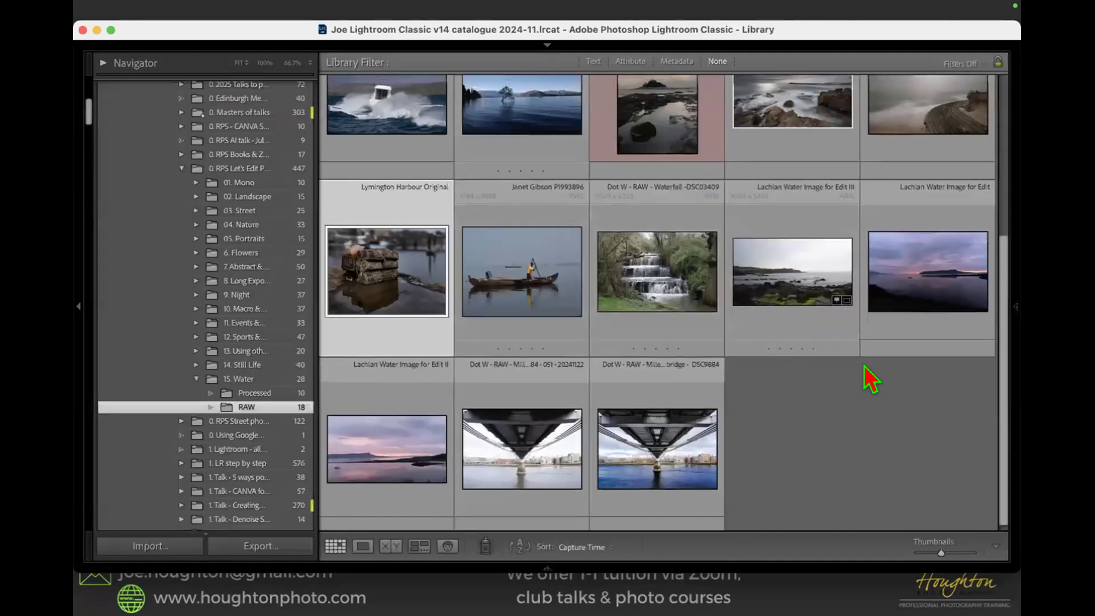
{"action": "scroll", "coordinate": [863, 371], "scroll_direction": "up", "scroll_amount": 3}
{"action": "scroll", "coordinate": [871, 379], "scroll_direction": "up", "scroll_amount": 2}
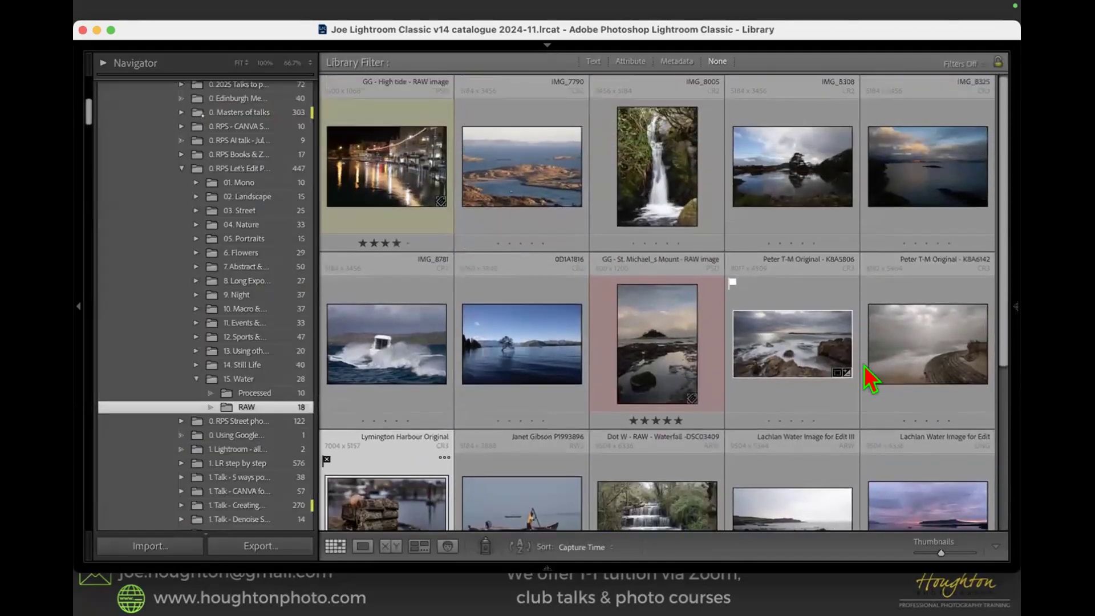
{"action": "double_click", "coordinate": [372, 153]}
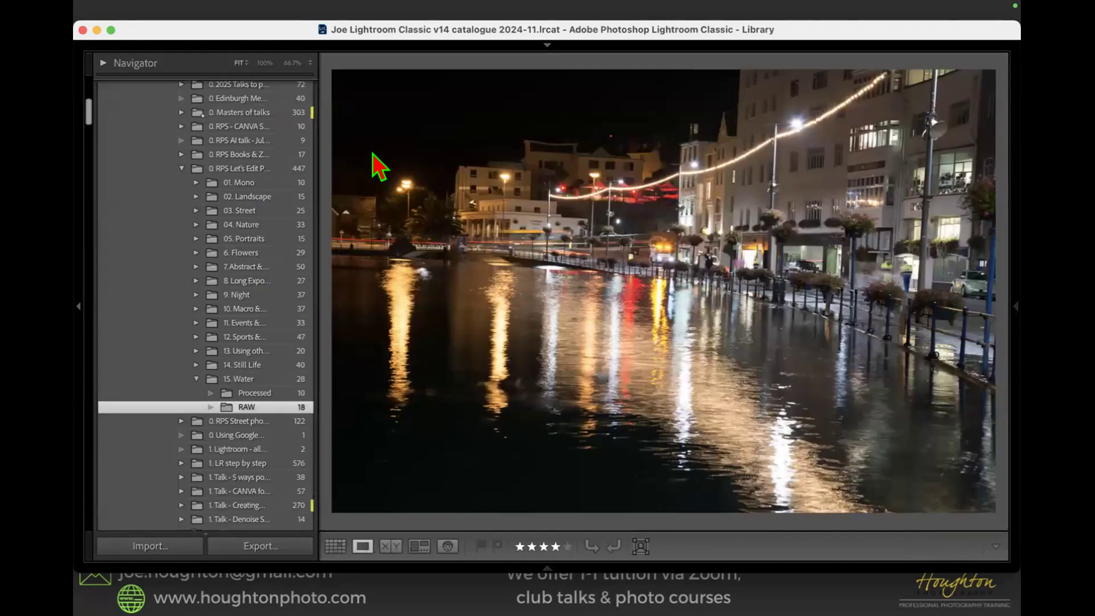
{"action": "key", "text": "i"}
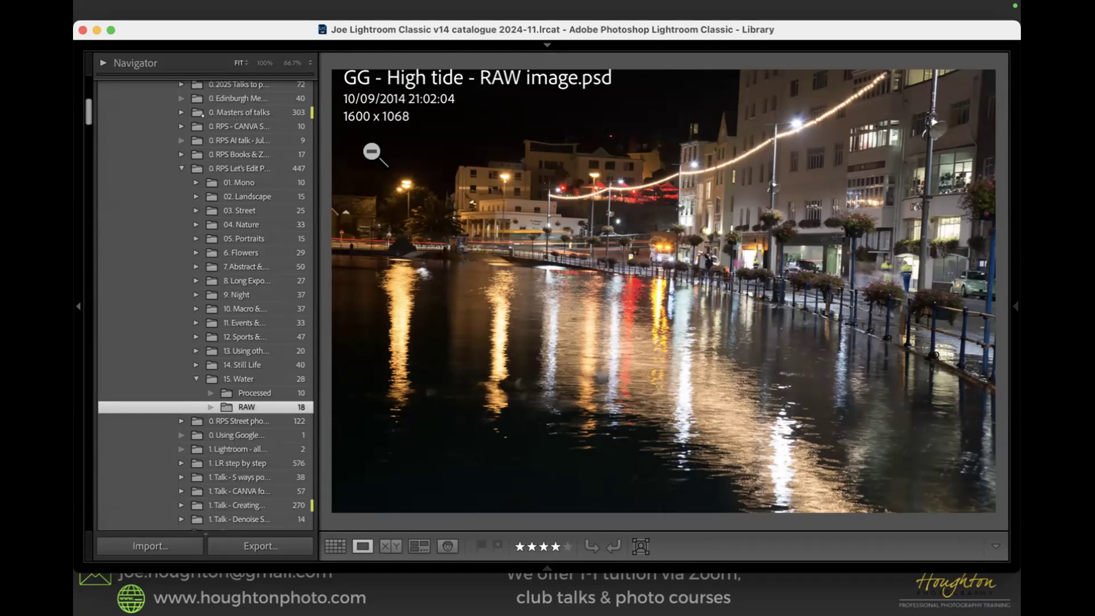
- Open the night harbour photo in the Develop module and preview it under the crop overlay
{"action": "key", "text": "d"}
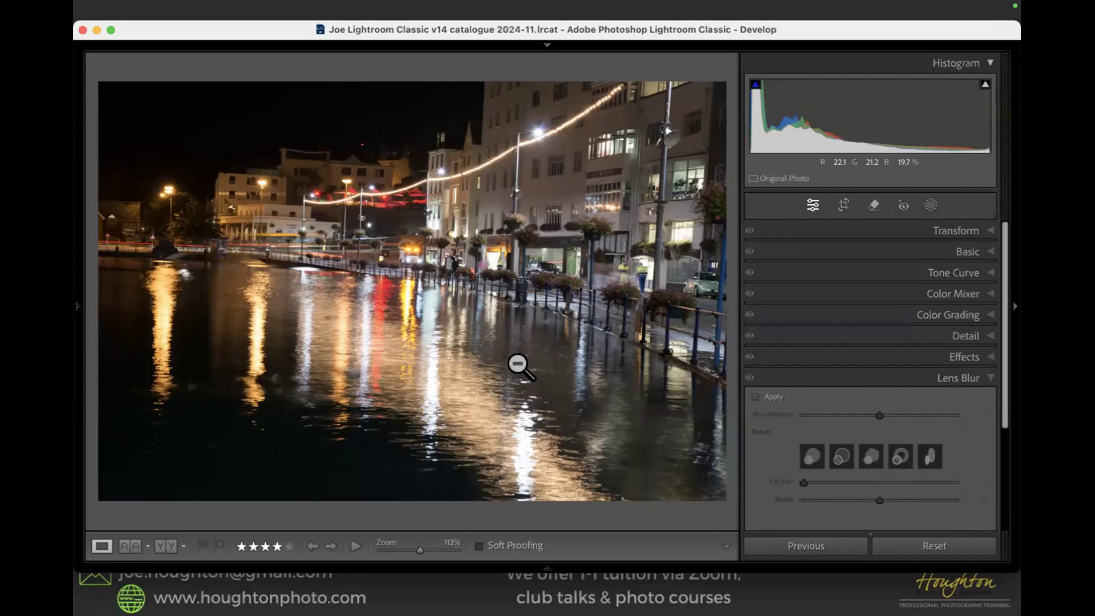
{"action": "key", "text": "r"}
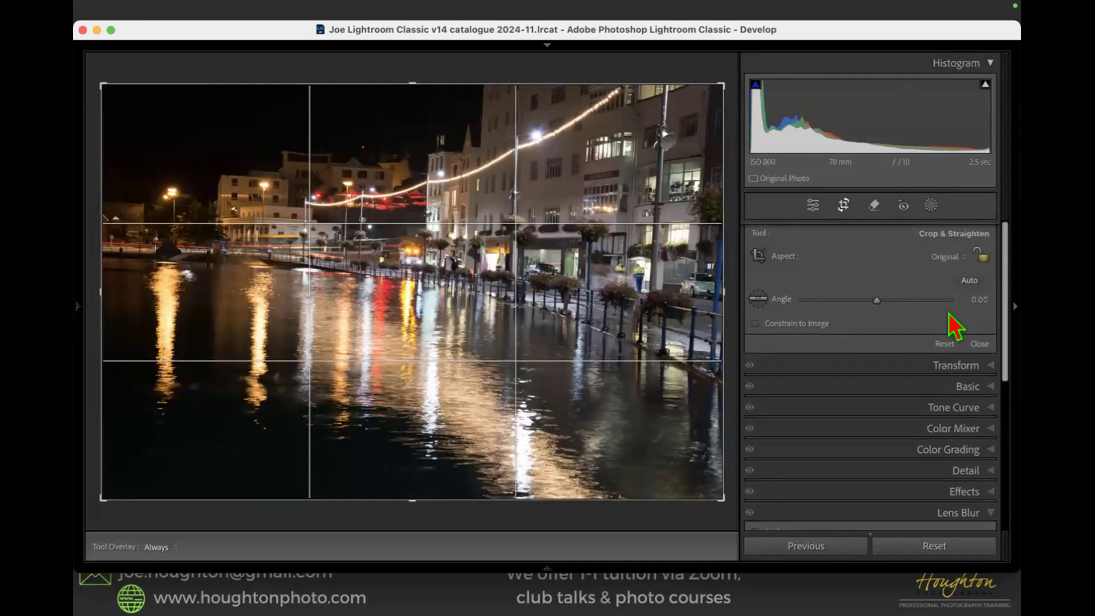
{"action": "key", "text": "r"}
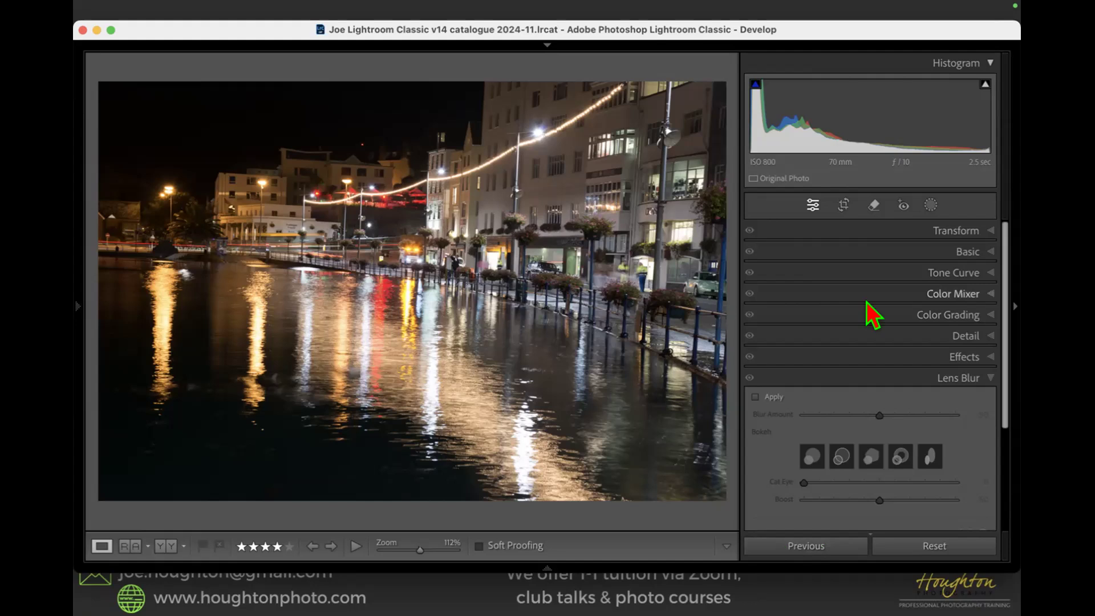
- Straighten the photo's verticals with Guided Upright, drawing one guide down the far-right building edge and one along the left building's corner
{"action": "left_click", "coordinate": [984, 379]}
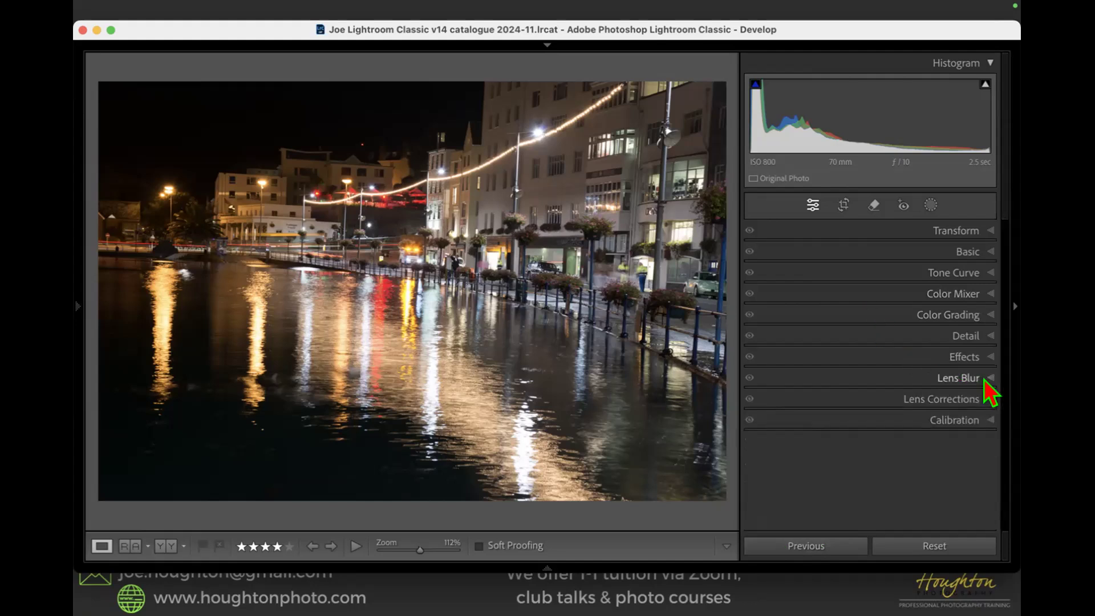
{"action": "left_click", "coordinate": [989, 234]}
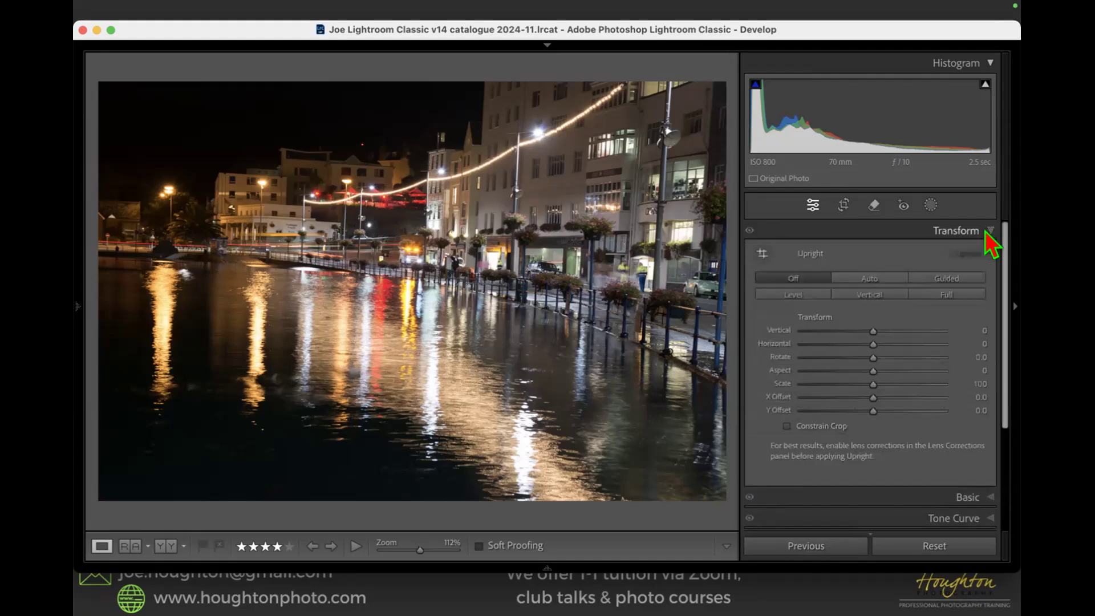
{"action": "left_click", "coordinate": [768, 255]}
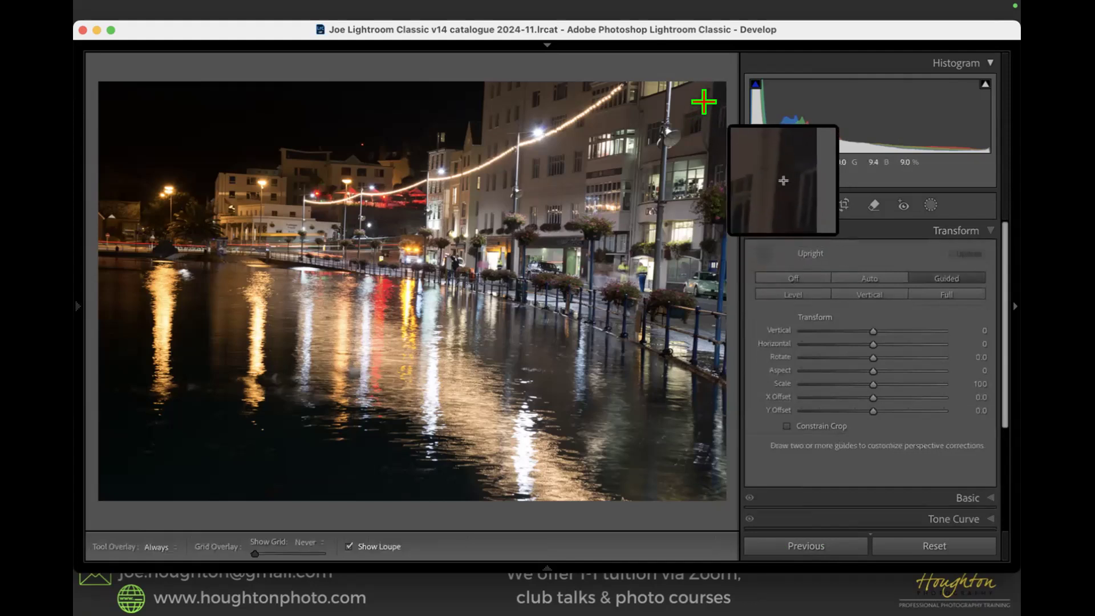
{"action": "left_click_drag", "start_coordinate": [704, 88], "coordinate": [695, 336]}
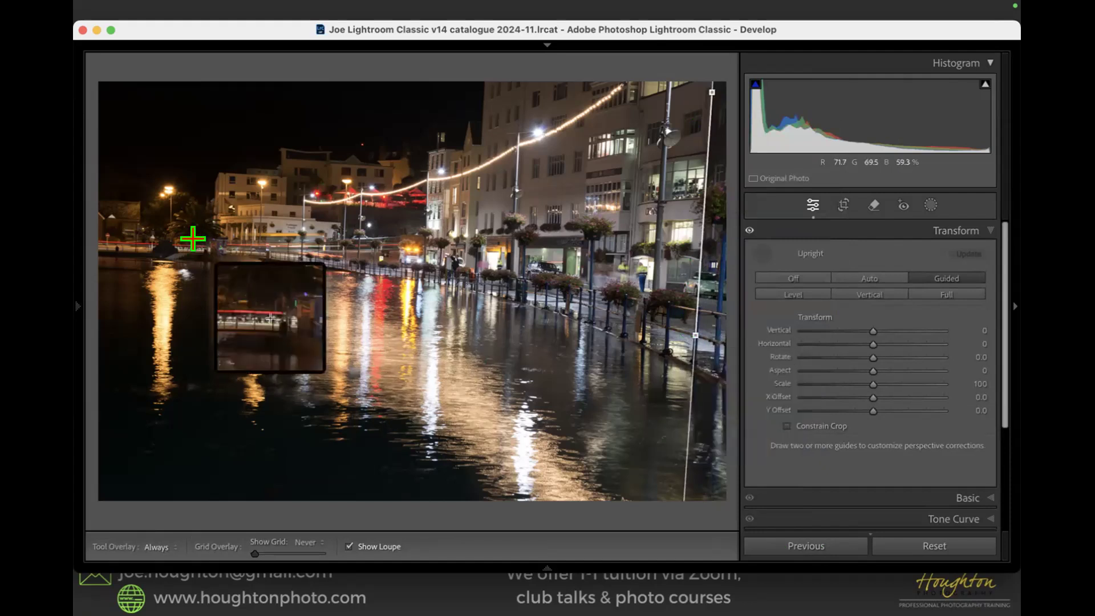
{"action": "left_click_drag", "start_coordinate": [206, 174], "coordinate": [206, 305]}
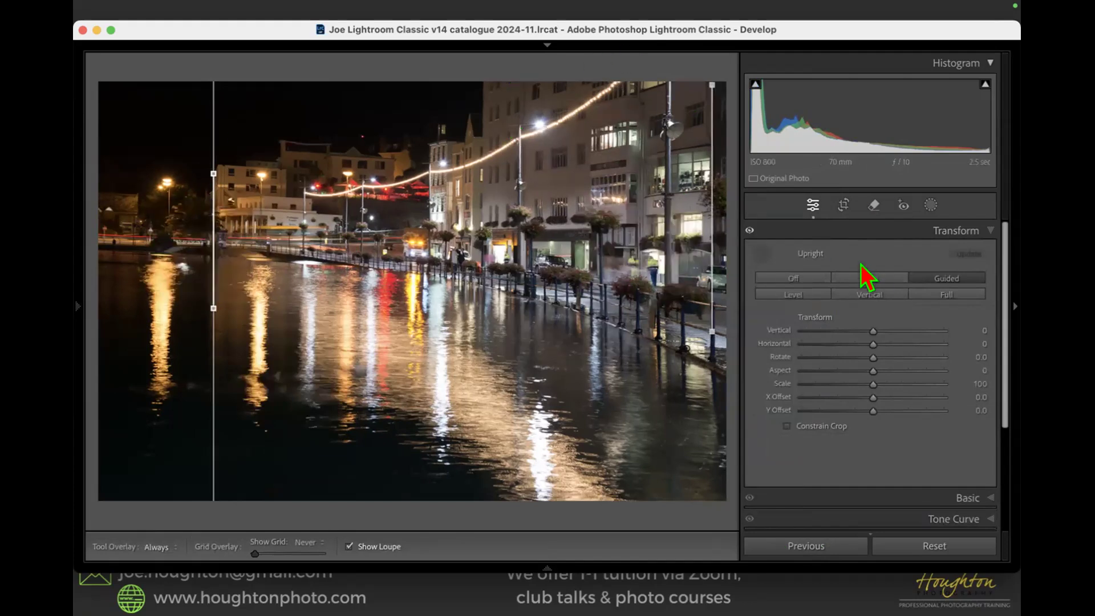
{"action": "left_click", "coordinate": [813, 206]}
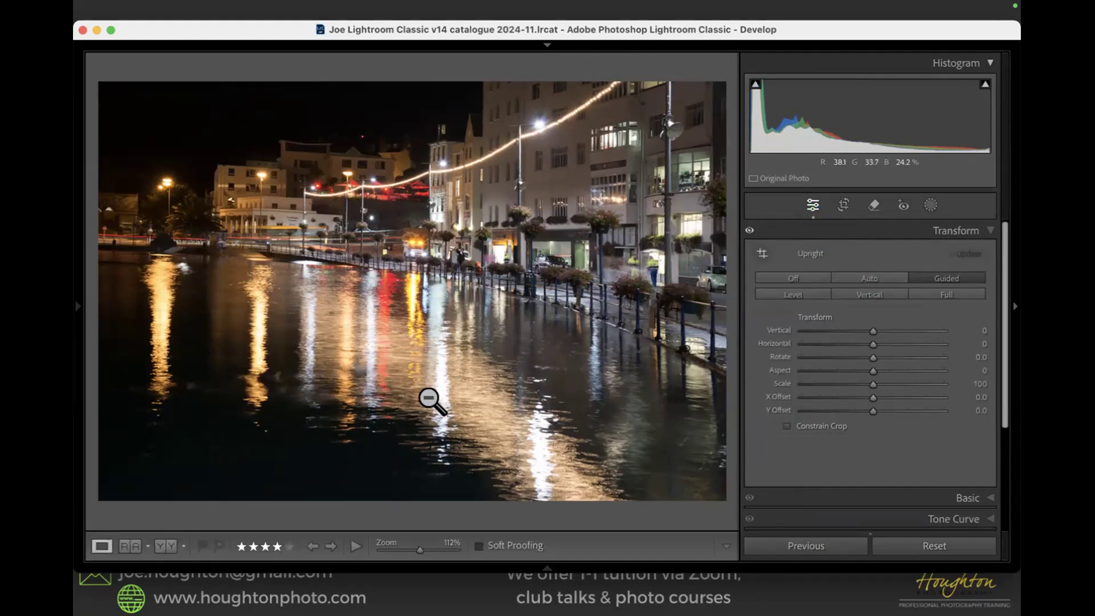
{"action": "left_click", "coordinate": [990, 234]}
- Lower the photo's Highlights to -55 to tame the bright lights and reflections
{"action": "left_click", "coordinate": [988, 251]}
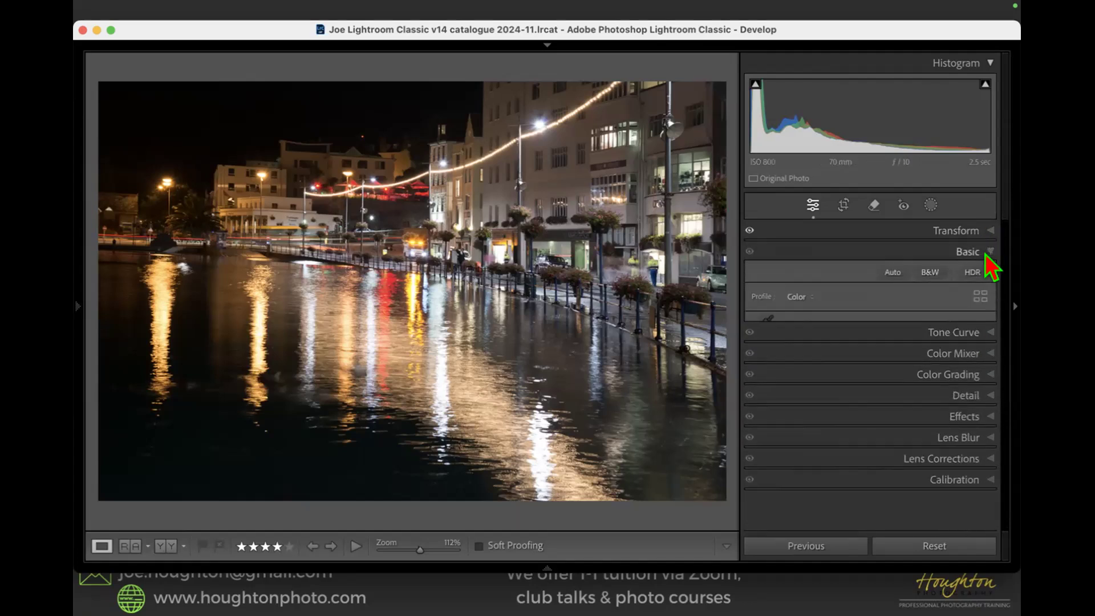
{"action": "left_click_drag", "start_coordinate": [873, 404], "coordinate": [819, 404]}
{"action": "mouse_move", "coordinate": [828, 406]}
{"action": "left_mouse_down"}
{"action": "mouse_move", "coordinate": [785, 406]}
{"action": "mouse_move", "coordinate": [845, 416]}
{"action": "mouse_move", "coordinate": [832, 418]}
{"action": "left_mouse_up"}
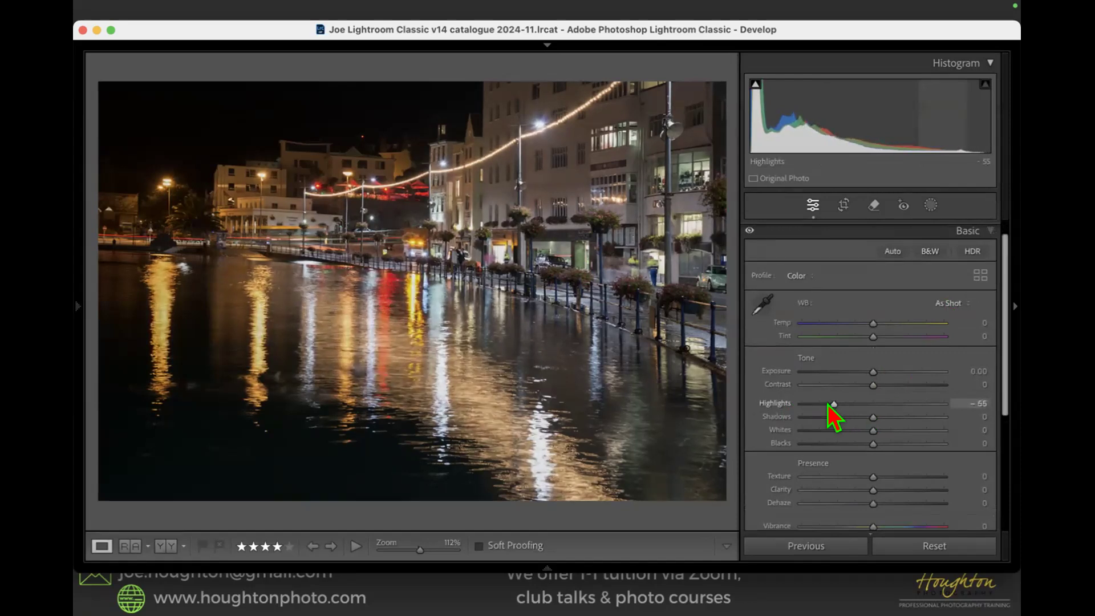
- Compare the black-and-white and colour treatments of the photo several times, ending on colour
{"action": "key", "text": "v"}
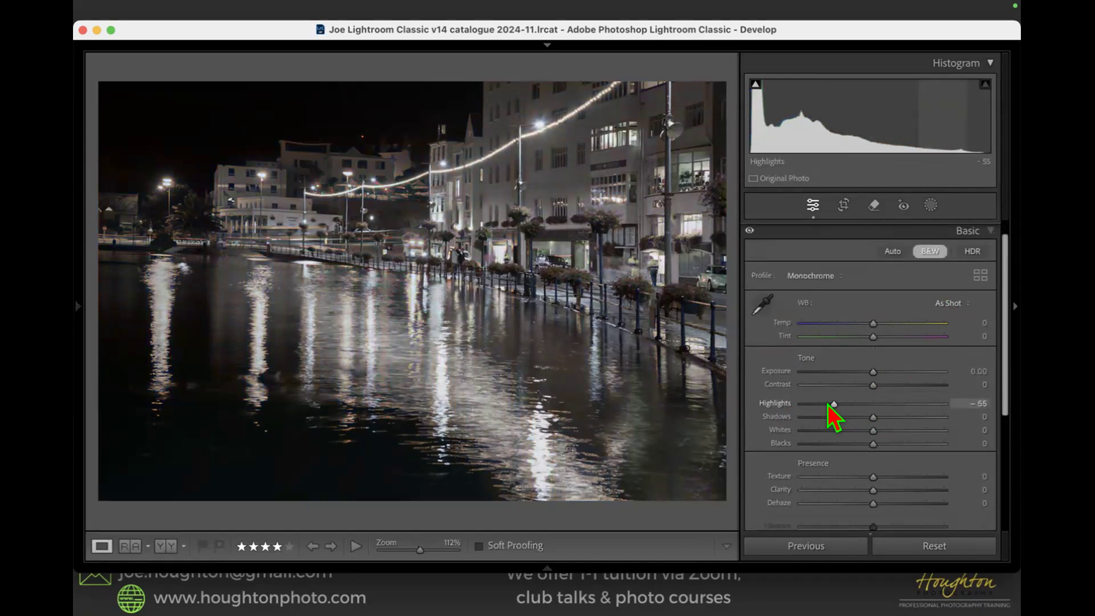
{"action": "key", "text": "v"}
{"action": "key", "text": "v"}
{"action": "key", "text": "v"}
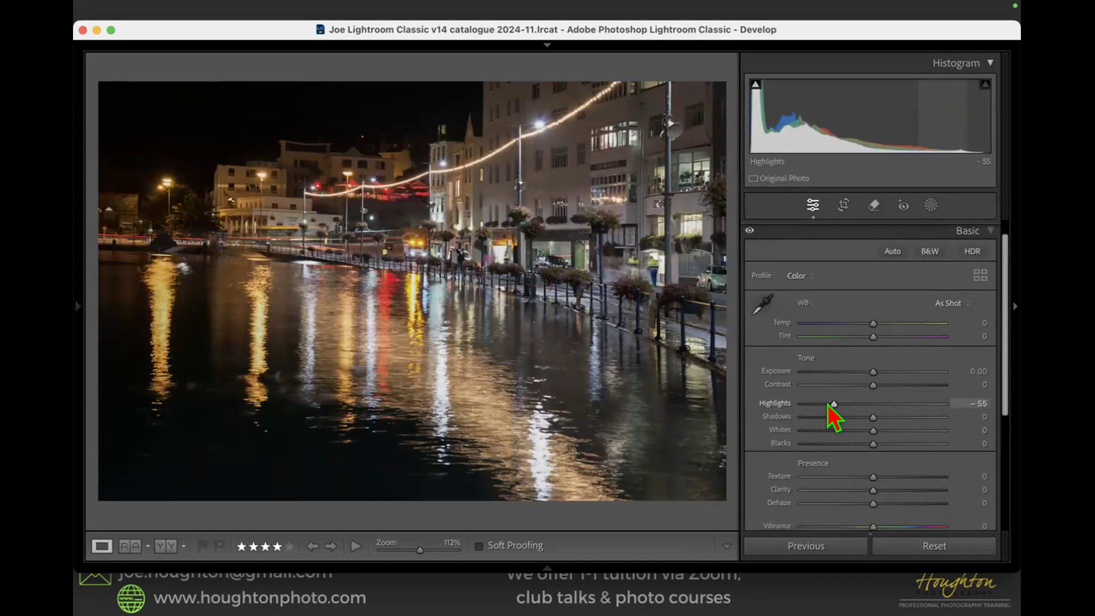
{"action": "key", "text": "v"}
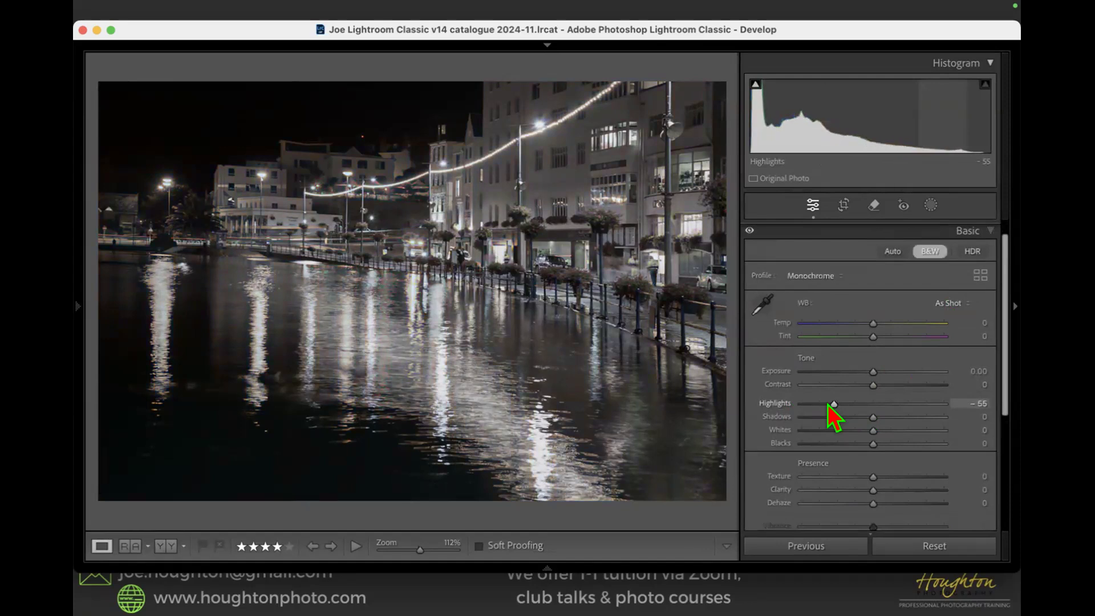
{"action": "key", "text": "v"}
{"action": "key", "text": "v"}
{"action": "key", "text": "v"}
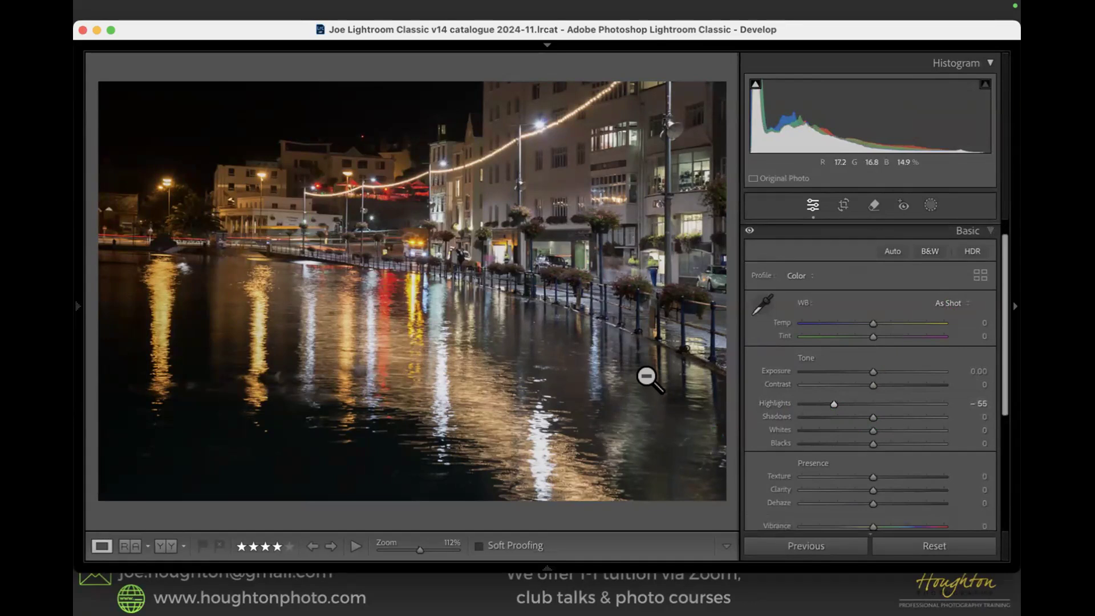
- Set a custom white balance of Temp -25 and Tint -22 by sampling a neutral point on the grey building facade
{"action": "mouse_move", "coordinate": [871, 324]}
{"action": "left_mouse_down"}
{"action": "mouse_move", "coordinate": [834, 322]}
{"action": "mouse_move", "coordinate": [892, 324]}
{"action": "mouse_move", "coordinate": [872, 324]}
{"action": "left_mouse_up"}
{"action": "double_click", "coordinate": [868, 323]}
{"action": "left_click", "coordinate": [762, 305]}
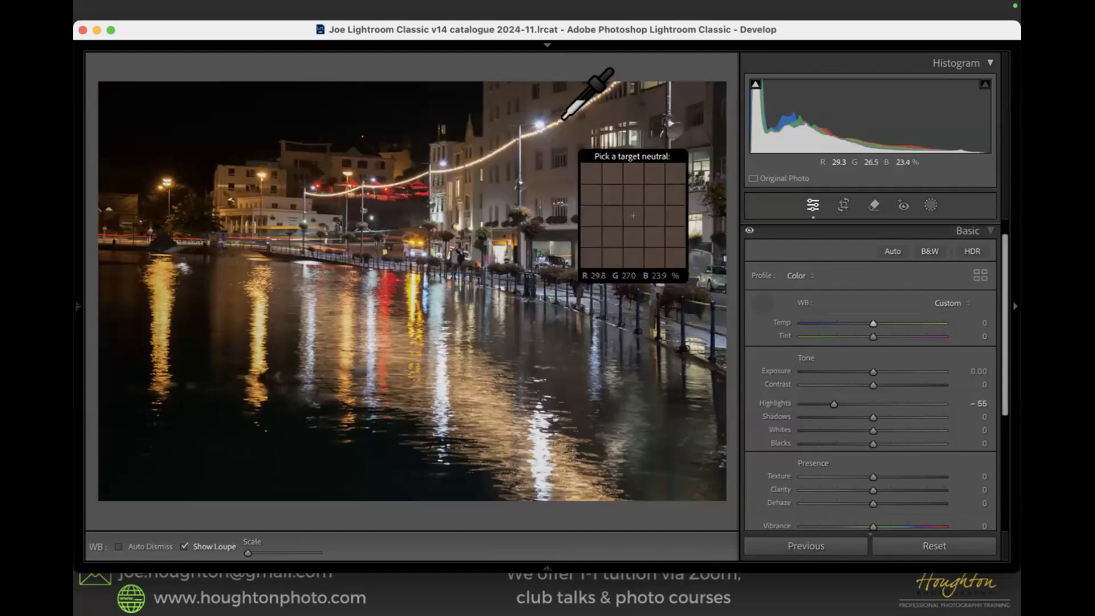
{"action": "left_click", "coordinate": [571, 156]}
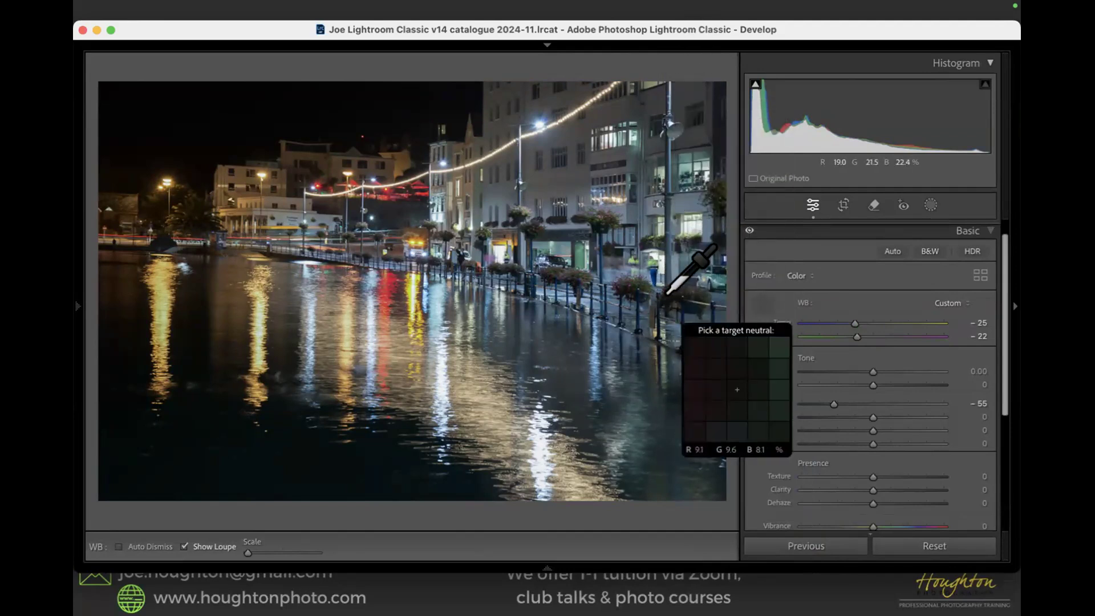
- Crop the photo to a custom aspect, trimming the right-hand buildings and a strip of dark water along the bottom edge
{"action": "key", "text": "r"}
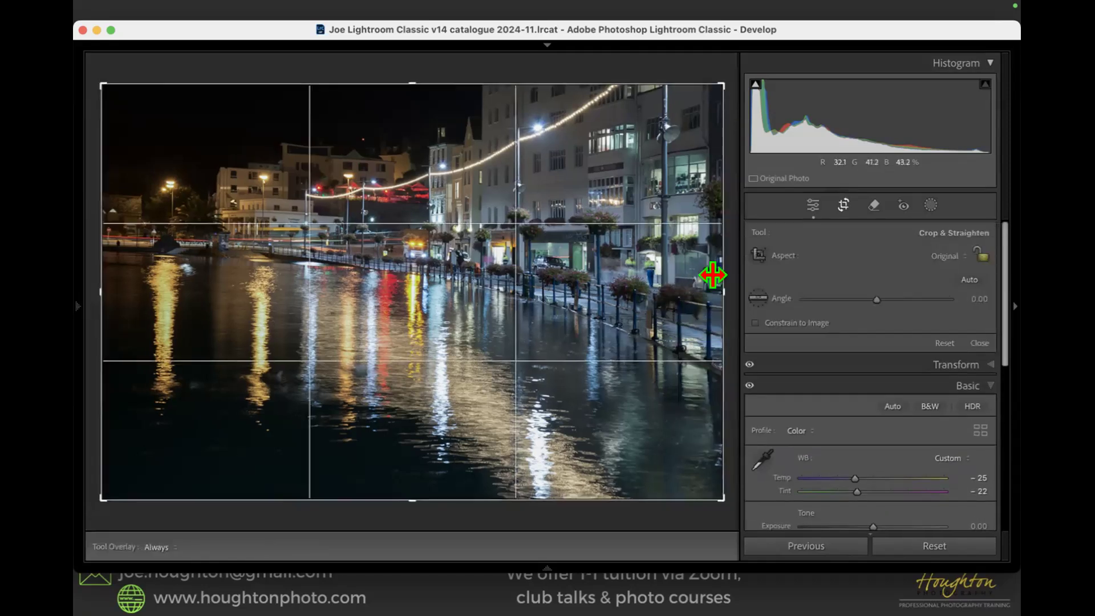
{"action": "left_click_drag", "start_coordinate": [715, 283], "coordinate": [661, 286]}
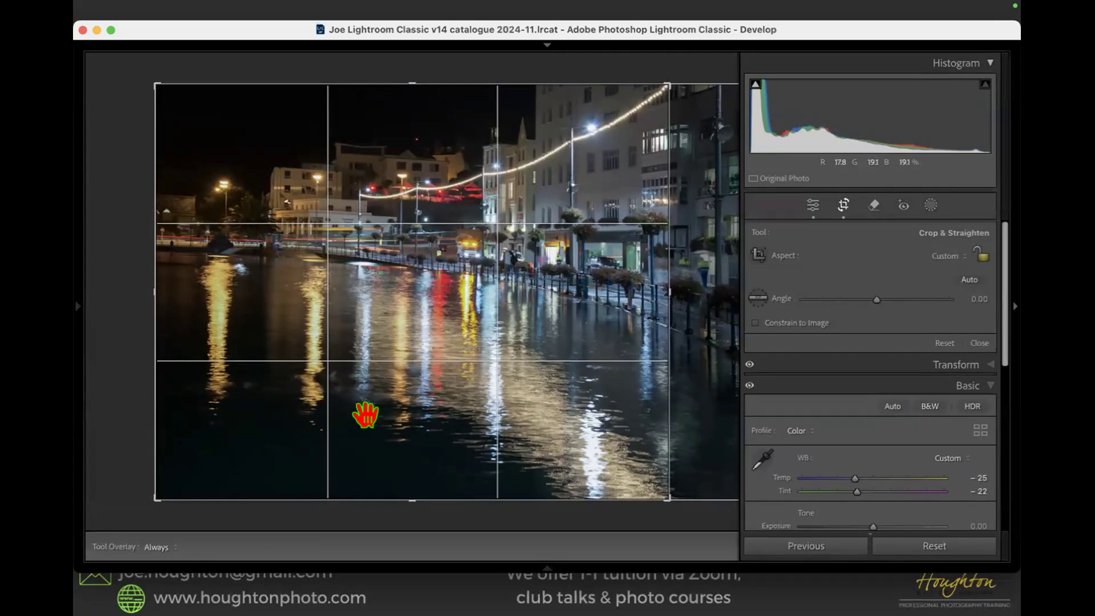
{"action": "mouse_move", "coordinate": [408, 498]}
{"action": "left_mouse_down"}
{"action": "mouse_move", "coordinate": [406, 457]}
{"action": "mouse_move", "coordinate": [400, 484]}
{"action": "left_mouse_up"}
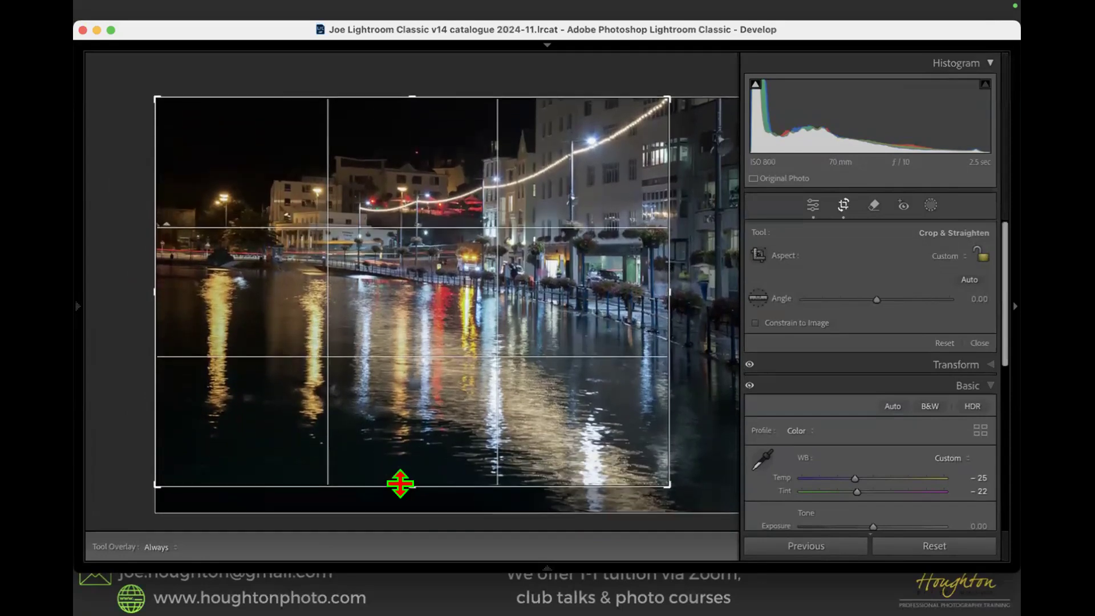
{"action": "left_click_drag", "start_coordinate": [401, 483], "coordinate": [400, 475]}
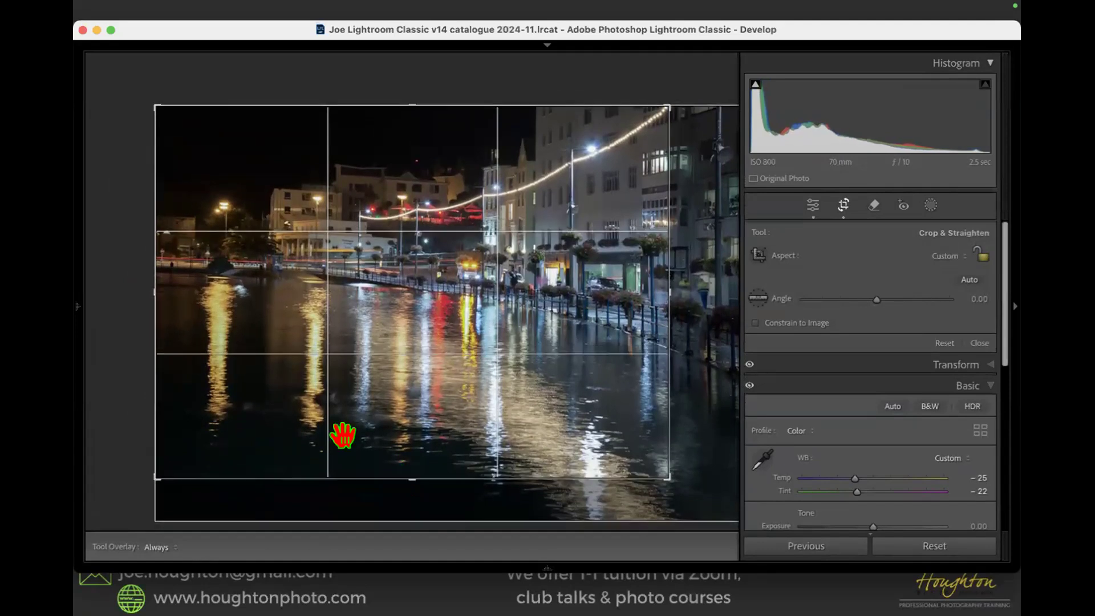
{"action": "key", "text": "Return"}
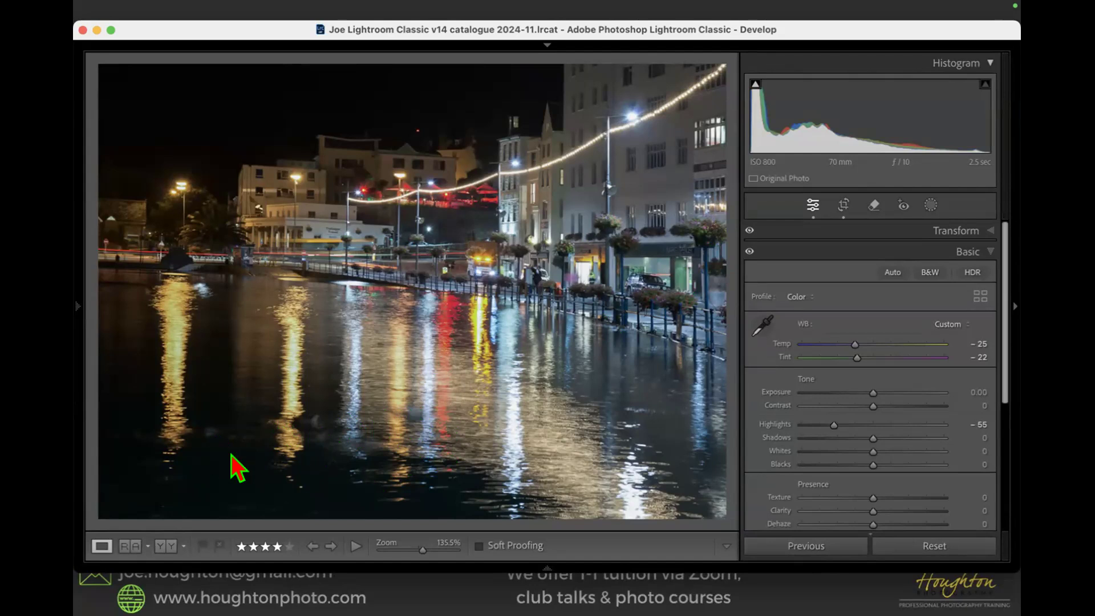
- Paint a brush mask over the harbour water with Auto Mask off and feather 100, reducing the brush size from 19 to 16
{"action": "left_click", "coordinate": [931, 205]}
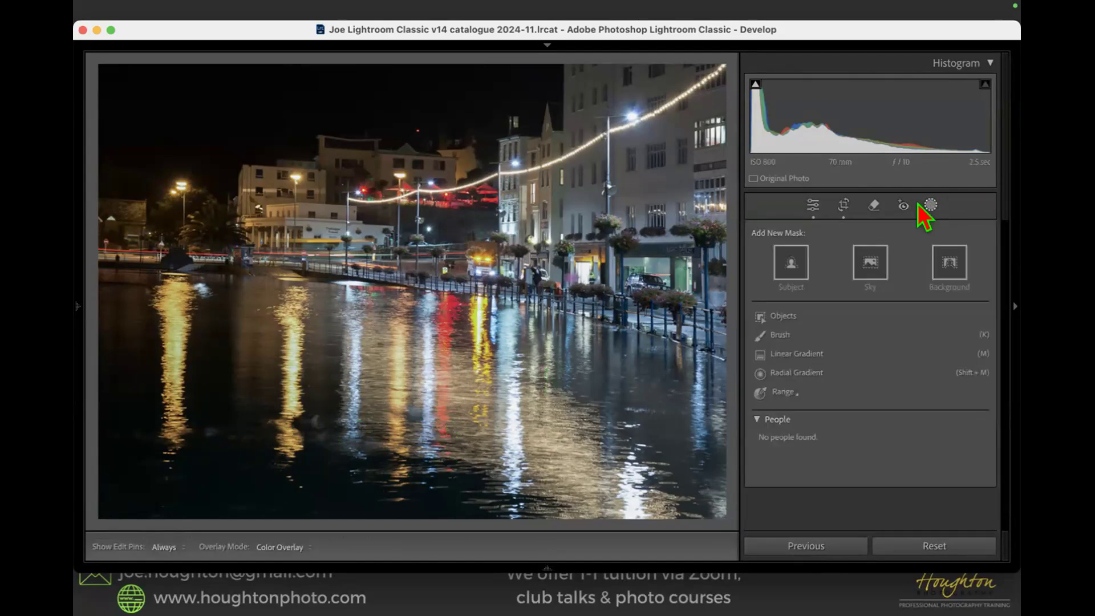
{"action": "left_click", "coordinate": [776, 334]}
{"action": "mouse_move", "coordinate": [165, 348]}
{"action": "left_mouse_down"}
{"action": "mouse_move", "coordinate": [126, 342]}
{"action": "mouse_move", "coordinate": [191, 333]}
{"action": "mouse_move", "coordinate": [323, 349]}
{"action": "left_mouse_up"}
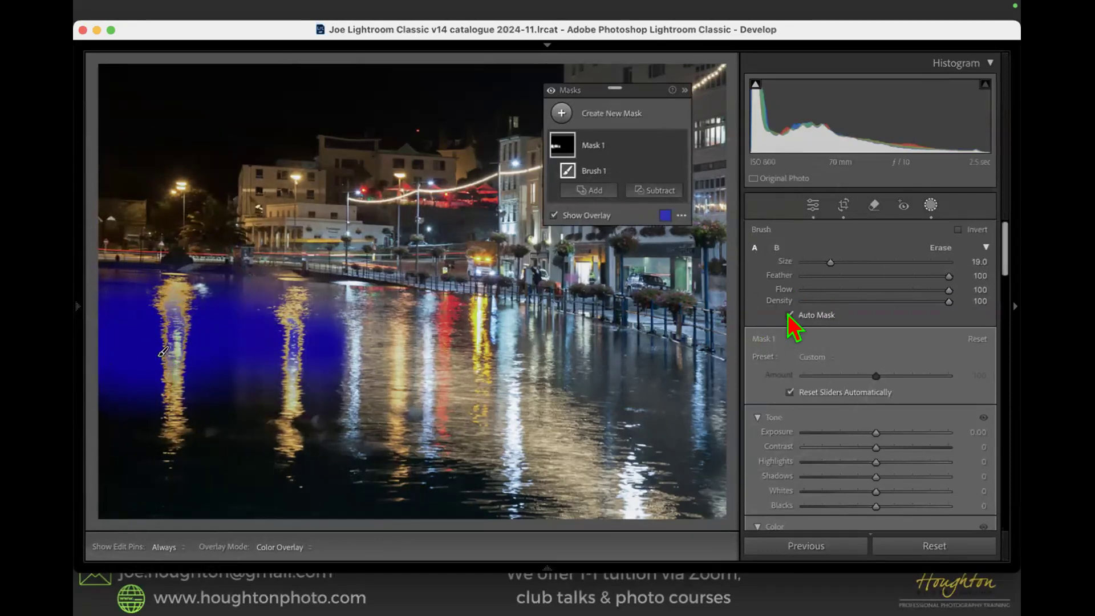
{"action": "key", "text": "h"}
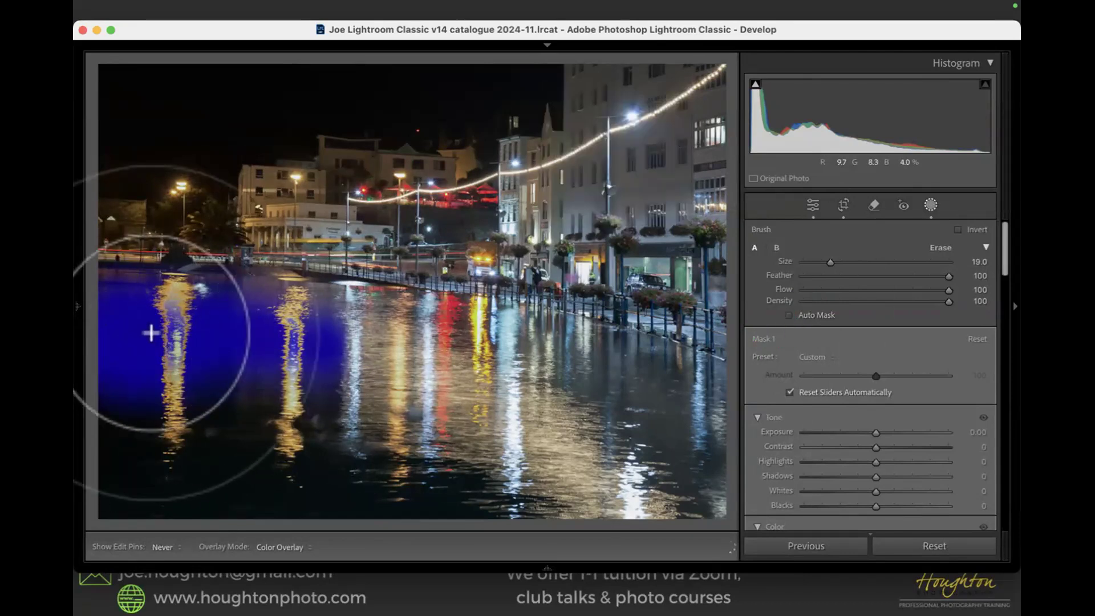
{"action": "mouse_move", "coordinate": [243, 344]}
{"action": "left_mouse_down"}
{"action": "mouse_move", "coordinate": [322, 355]}
{"action": "mouse_move", "coordinate": [81, 345]}
{"action": "mouse_move", "coordinate": [311, 370]}
{"action": "mouse_move", "coordinate": [93, 362]}
{"action": "left_mouse_up"}
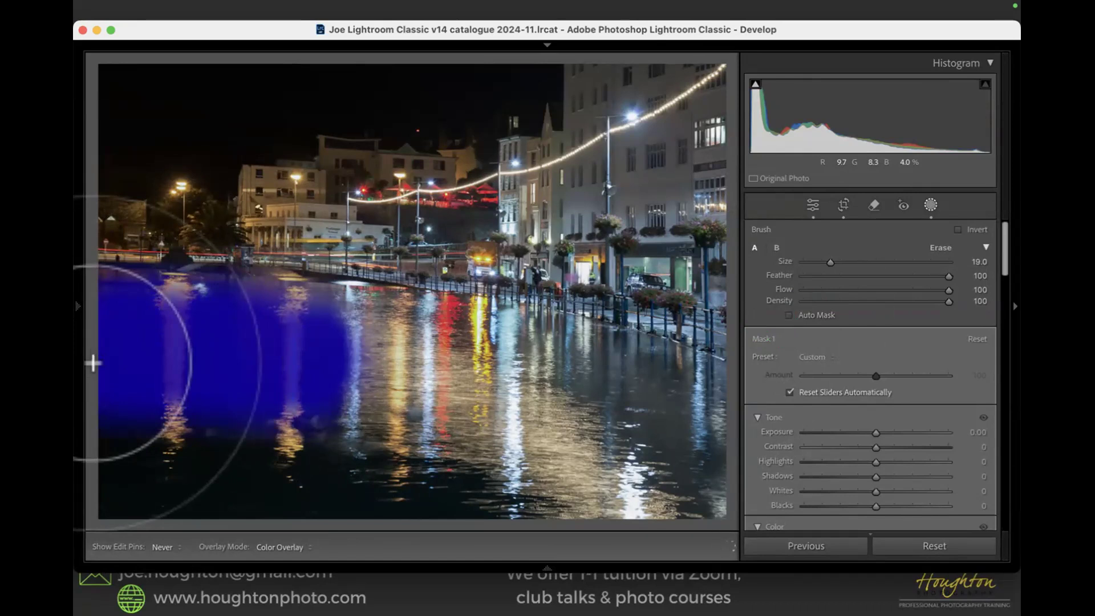
{"action": "mouse_move", "coordinate": [93, 363]}
{"action": "left_mouse_down"}
{"action": "mouse_move", "coordinate": [105, 335]}
{"action": "mouse_move", "coordinate": [137, 472]}
{"action": "mouse_move", "coordinate": [451, 484]}
{"action": "mouse_move", "coordinate": [105, 442]}
{"action": "mouse_move", "coordinate": [182, 494]}
{"action": "mouse_move", "coordinate": [300, 433]}
{"action": "mouse_move", "coordinate": [667, 487]}
{"action": "mouse_move", "coordinate": [599, 513]}
{"action": "mouse_move", "coordinate": [500, 505]}
{"action": "mouse_move", "coordinate": [565, 431]}
{"action": "mouse_move", "coordinate": [698, 430]}
{"action": "mouse_move", "coordinate": [656, 427]}
{"action": "mouse_move", "coordinate": [687, 427]}
{"action": "mouse_move", "coordinate": [663, 433]}
{"action": "mouse_move", "coordinate": [686, 384]}
{"action": "mouse_move", "coordinate": [595, 341]}
{"action": "mouse_move", "coordinate": [282, 306]}
{"action": "mouse_move", "coordinate": [76, 309]}
{"action": "mouse_move", "coordinate": [506, 353]}
{"action": "mouse_move", "coordinate": [686, 395]}
{"action": "mouse_move", "coordinate": [357, 371]}
{"action": "mouse_move", "coordinate": [300, 395]}
{"action": "mouse_move", "coordinate": [711, 460]}
{"action": "mouse_move", "coordinate": [683, 503]}
{"action": "mouse_move", "coordinate": [534, 510]}
{"action": "mouse_move", "coordinate": [659, 499]}
{"action": "mouse_move", "coordinate": [686, 449]}
{"action": "left_mouse_up"}
{"action": "scroll", "coordinate": [664, 433], "scroll_direction": "down", "scroll_amount": 3}
{"action": "key", "text": "h"}
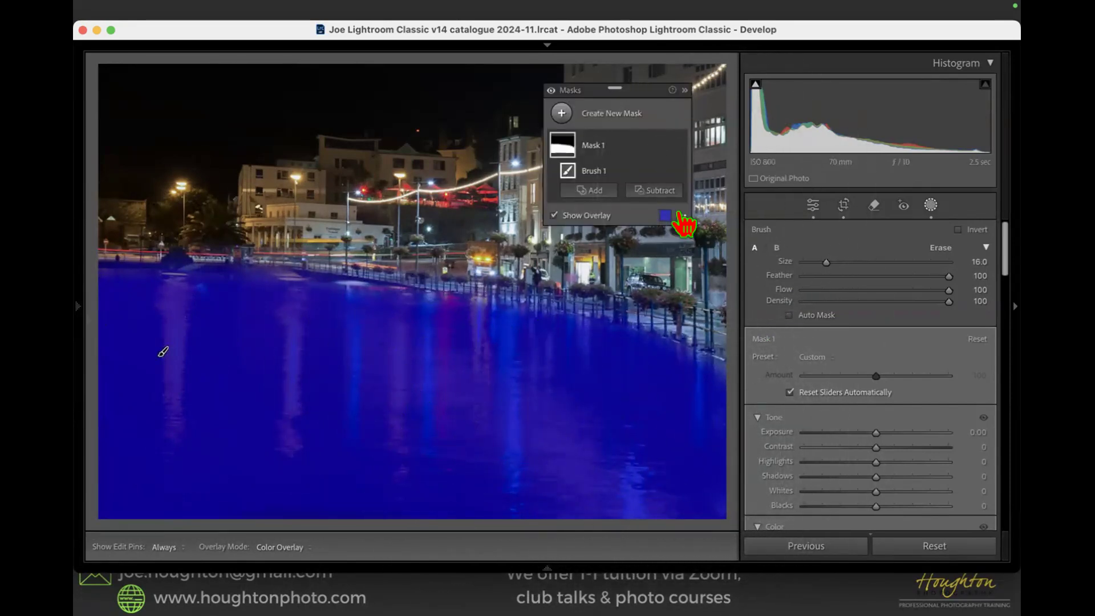
- Display the mask as White on Black and paint over the missed patches along the bottom of the water
{"action": "left_click", "coordinate": [679, 216]}
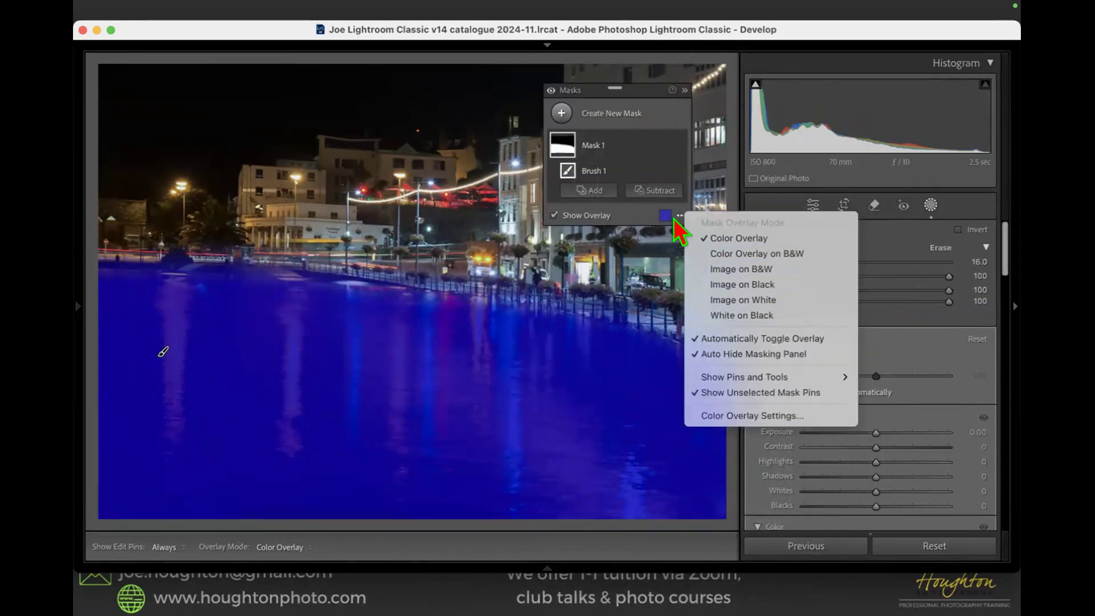
{"action": "left_click", "coordinate": [680, 217]}
{"action": "left_click", "coordinate": [681, 216]}
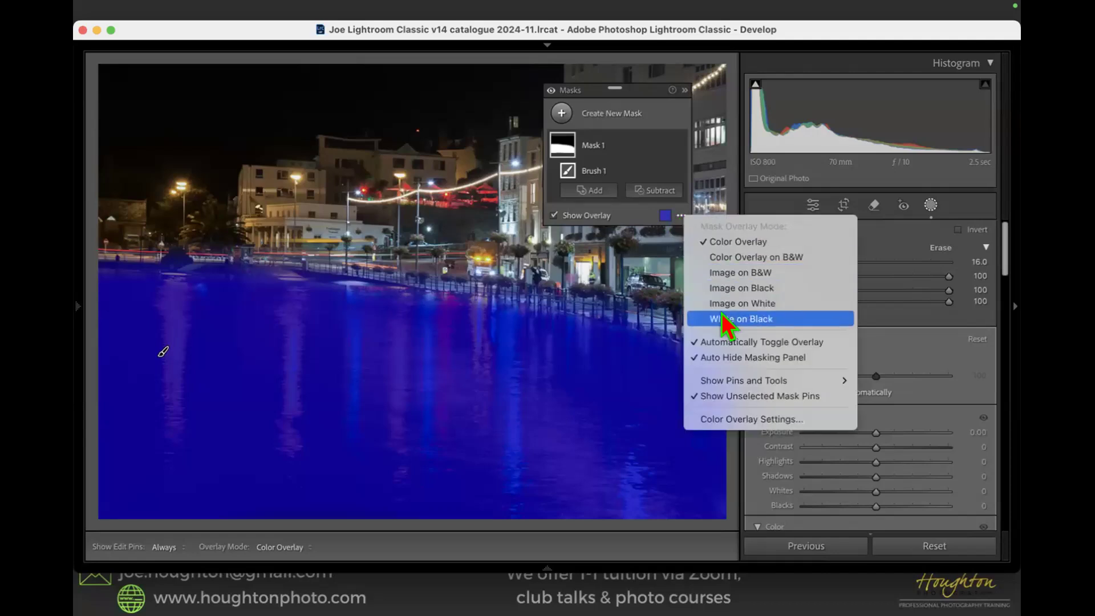
{"action": "left_click", "coordinate": [759, 320]}
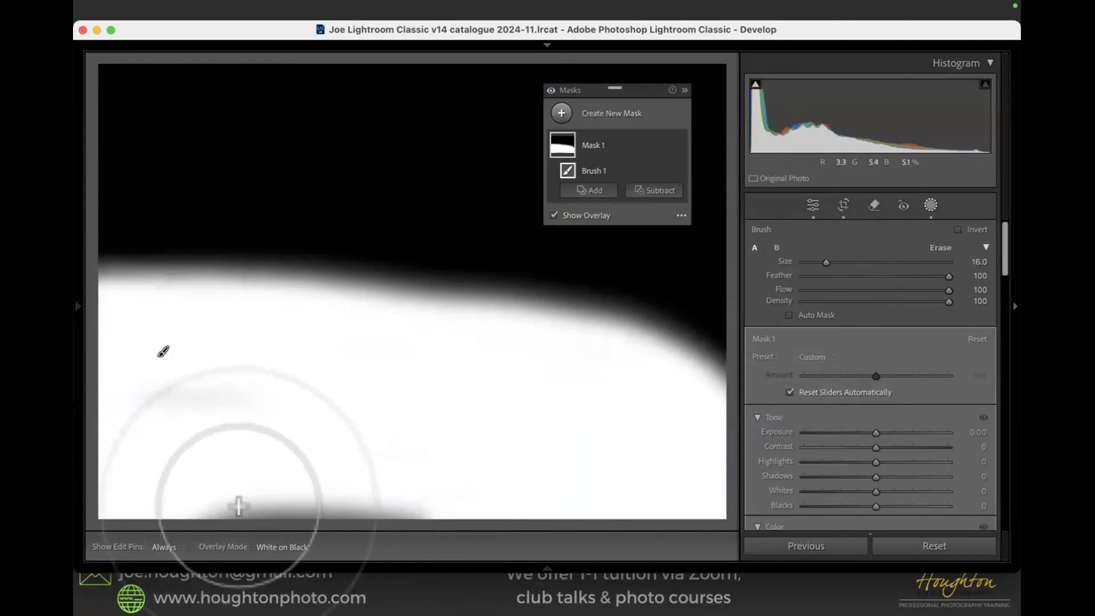
{"action": "key", "text": "h"}
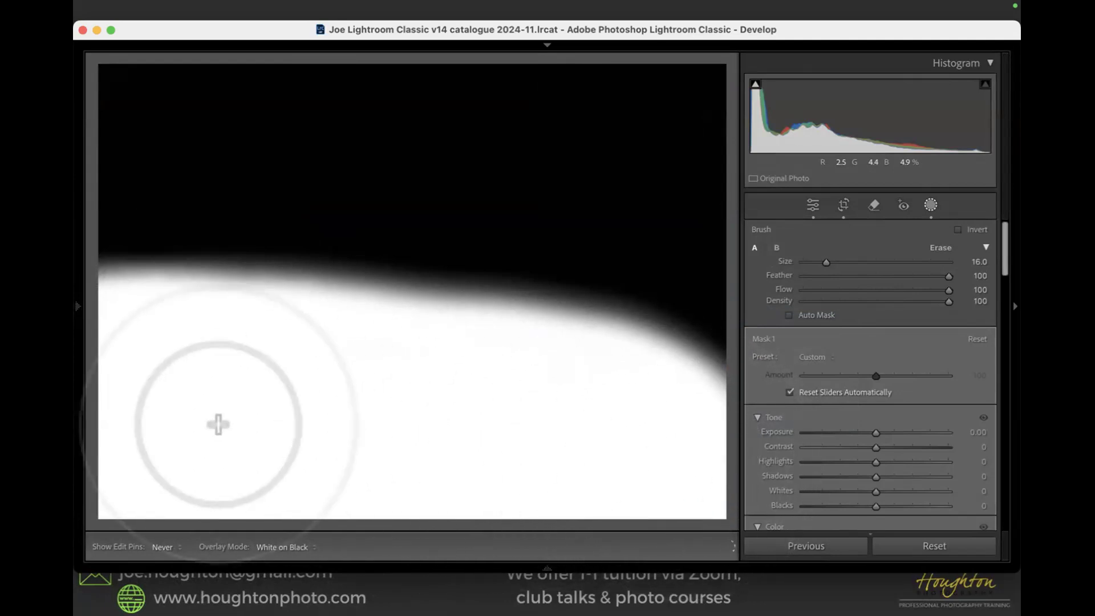
{"action": "key", "text": "h"}
- Switch the mask display back to Color Overlay and hide the overlay
{"action": "left_click", "coordinate": [681, 218]}
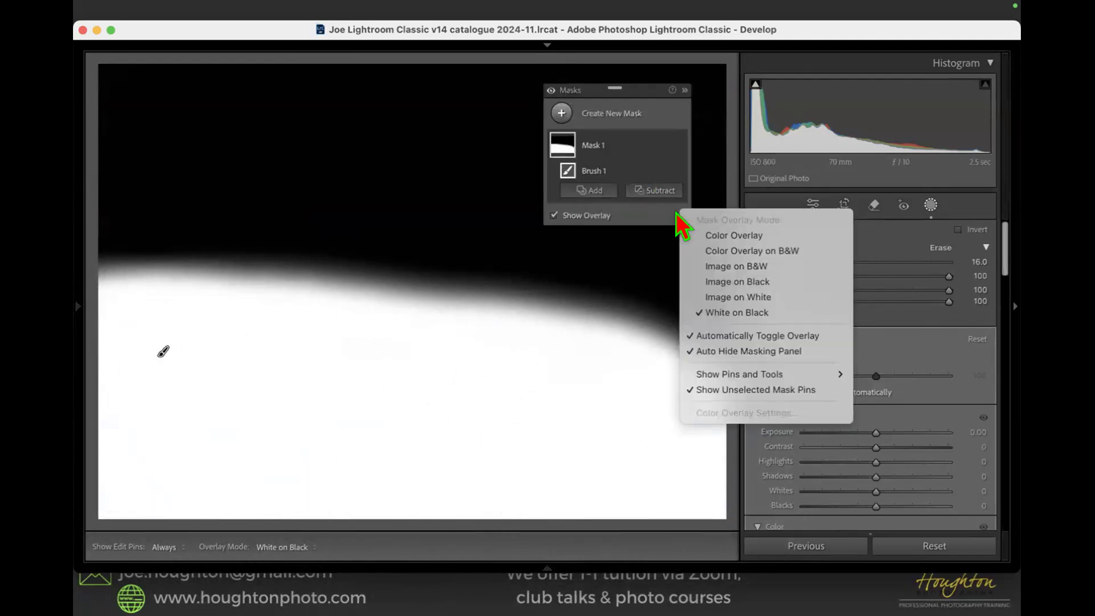
{"action": "left_click", "coordinate": [713, 236]}
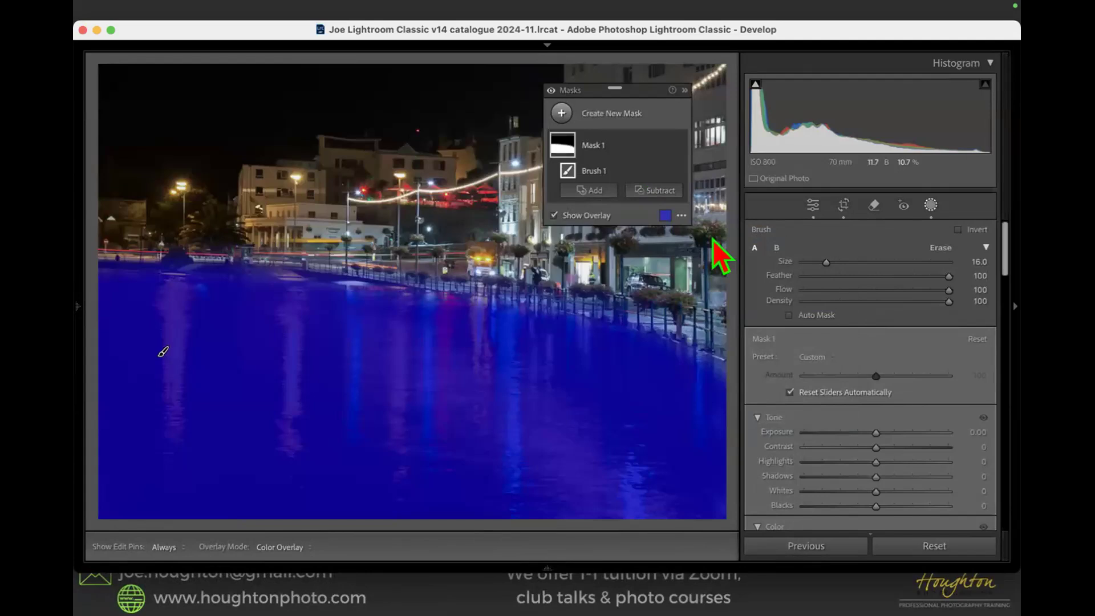
{"action": "key", "text": "p"}
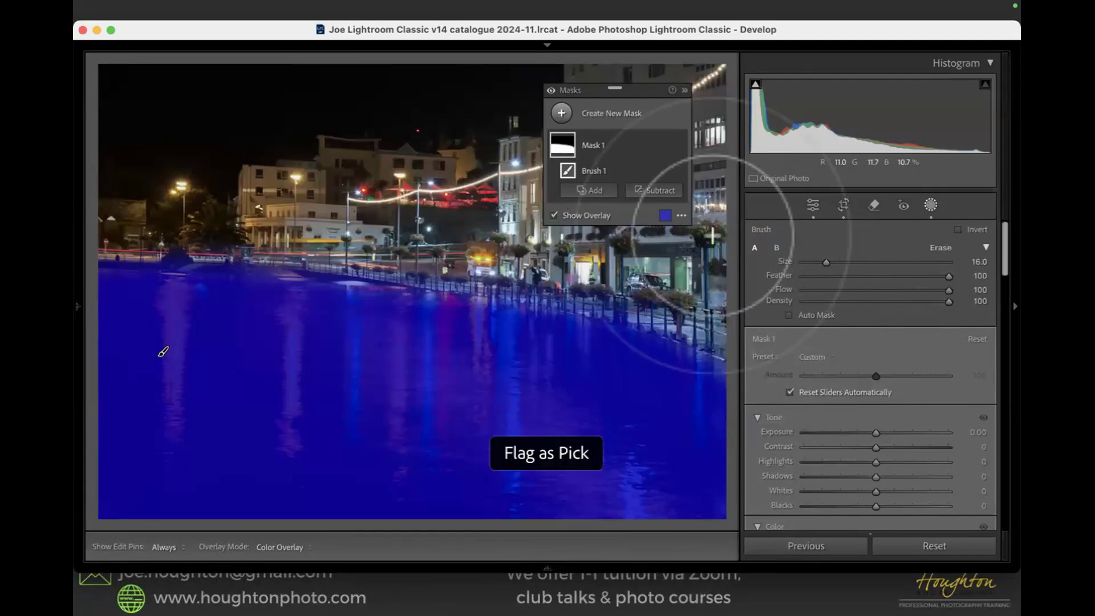
{"action": "key", "text": "o"}
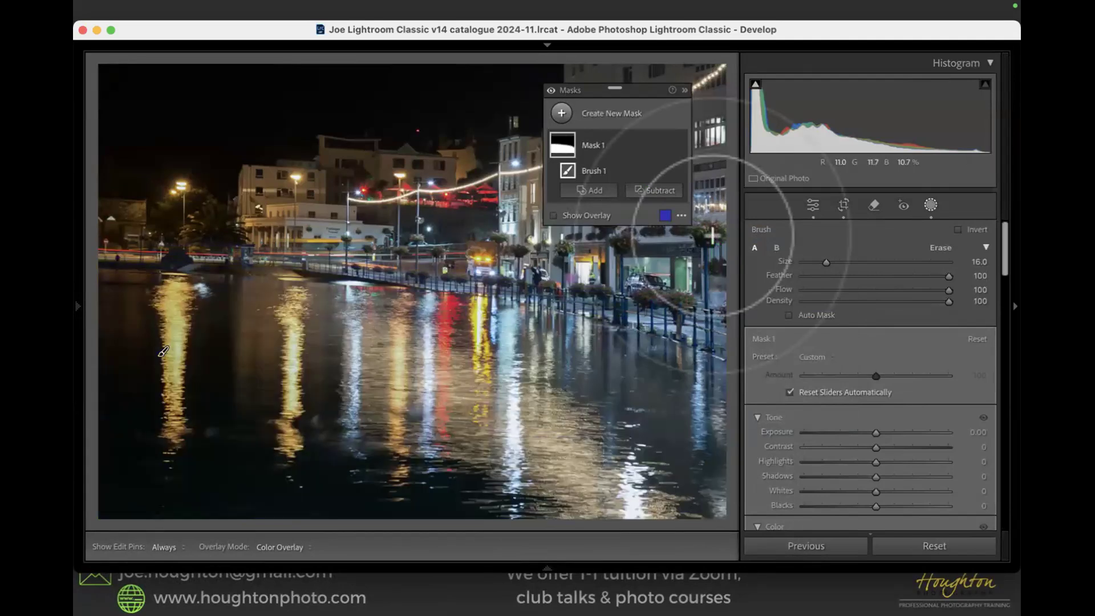
- Lower the water mask's Highlights to -33, raise its Whites to 20 and set its Blacks to -1
{"action": "key", "text": "o"}
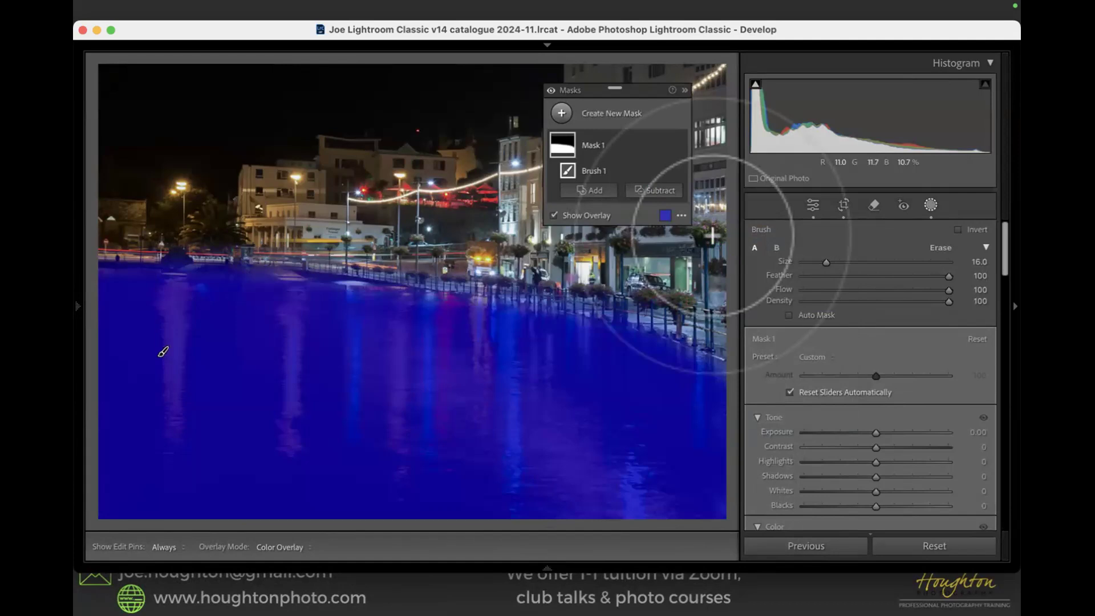
{"action": "key", "text": "o"}
{"action": "scroll", "coordinate": [908, 410], "scroll_direction": "down", "scroll_amount": 1}
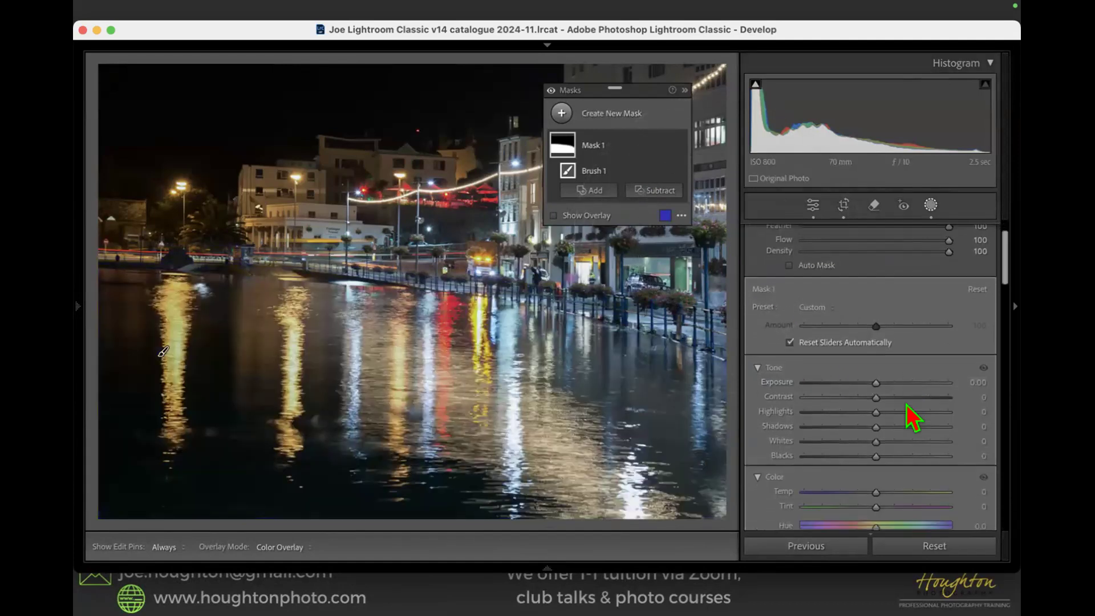
{"action": "scroll", "coordinate": [913, 416], "scroll_direction": "down", "scroll_amount": 2}
{"action": "left_click", "coordinate": [872, 321]}
{"action": "mouse_move", "coordinate": [872, 322]}
{"action": "left_mouse_down"}
{"action": "mouse_move", "coordinate": [844, 323]}
{"action": "mouse_move", "coordinate": [879, 323]}
{"action": "left_mouse_up"}
{"action": "mouse_move", "coordinate": [850, 321]}
{"action": "left_mouse_down"}
{"action": "mouse_move", "coordinate": [864, 324]}
{"action": "mouse_move", "coordinate": [850, 321]}
{"action": "left_mouse_up"}
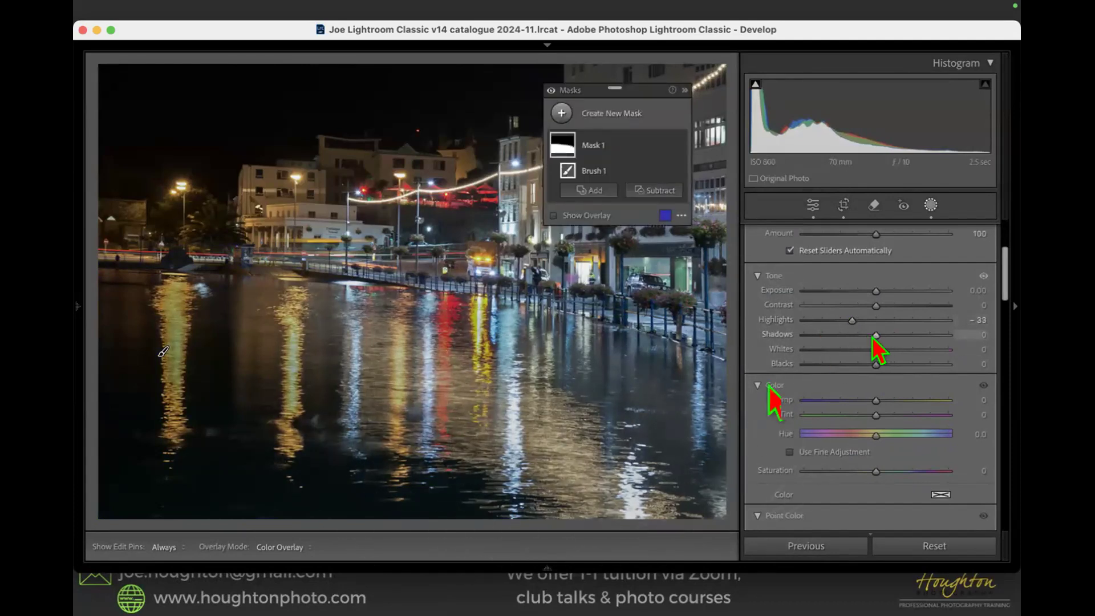
{"action": "left_click_drag", "start_coordinate": [874, 367], "coordinate": [894, 351]}
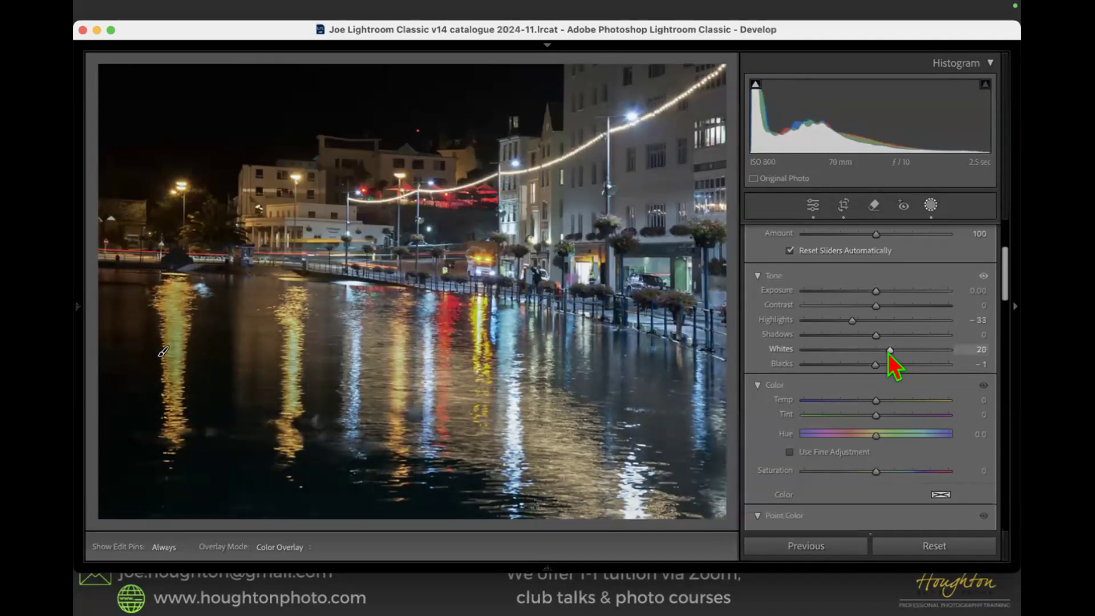
{"action": "left_click_drag", "start_coordinate": [889, 351], "coordinate": [889, 352]}
- Set the water mask's Texture to 22, Clarity to 53 and Dehaze to 42
{"action": "scroll", "coordinate": [889, 352], "scroll_direction": "down", "scroll_amount": 6}
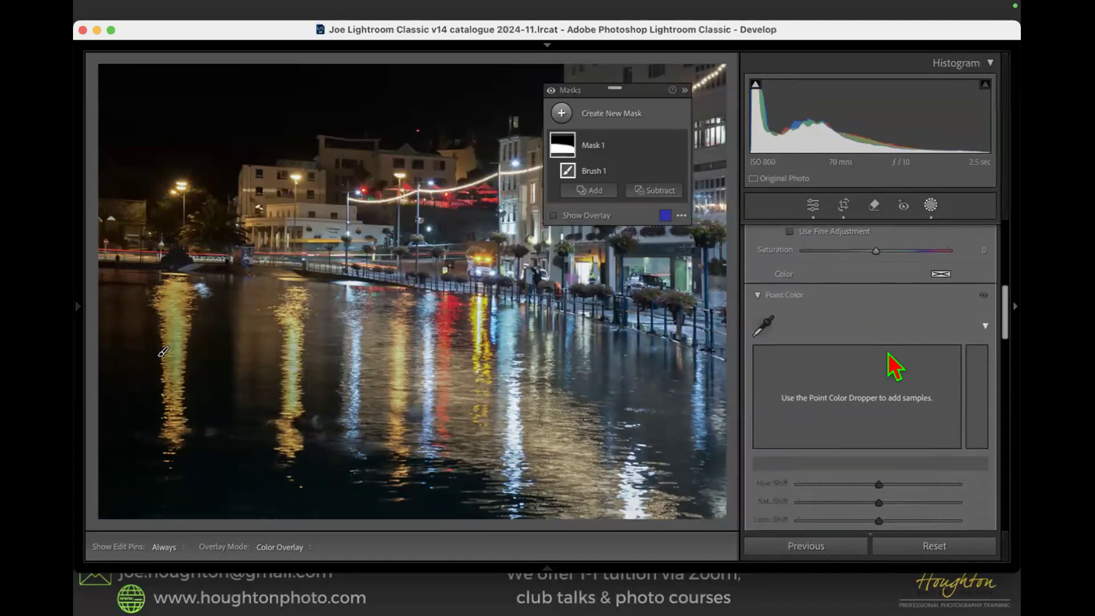
{"action": "scroll", "coordinate": [893, 365], "scroll_direction": "down", "scroll_amount": 8}
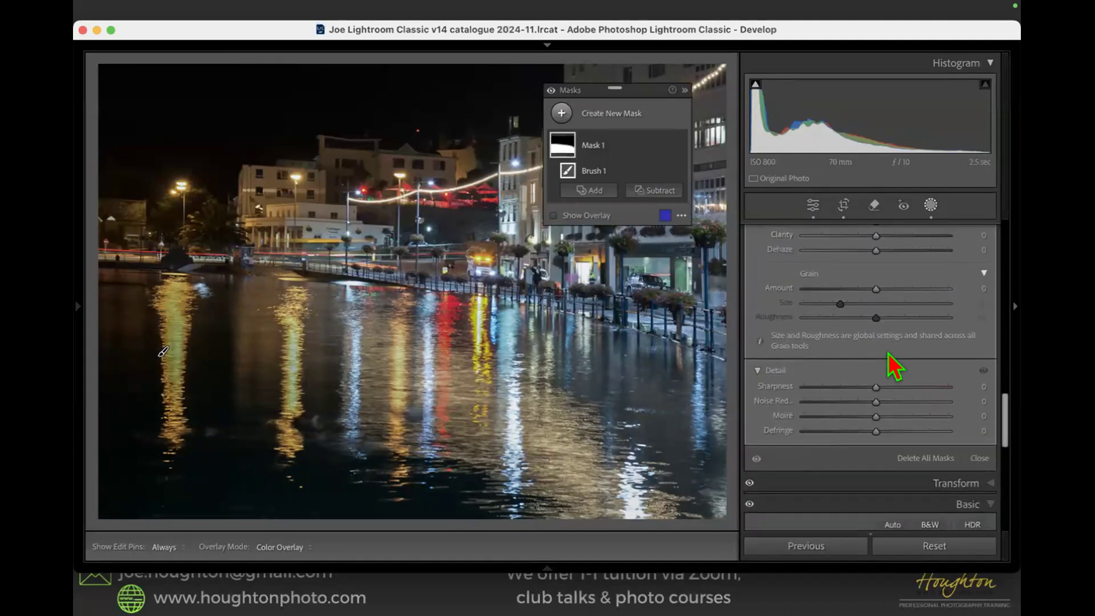
{"action": "left_click_drag", "start_coordinate": [873, 308], "coordinate": [918, 314]}
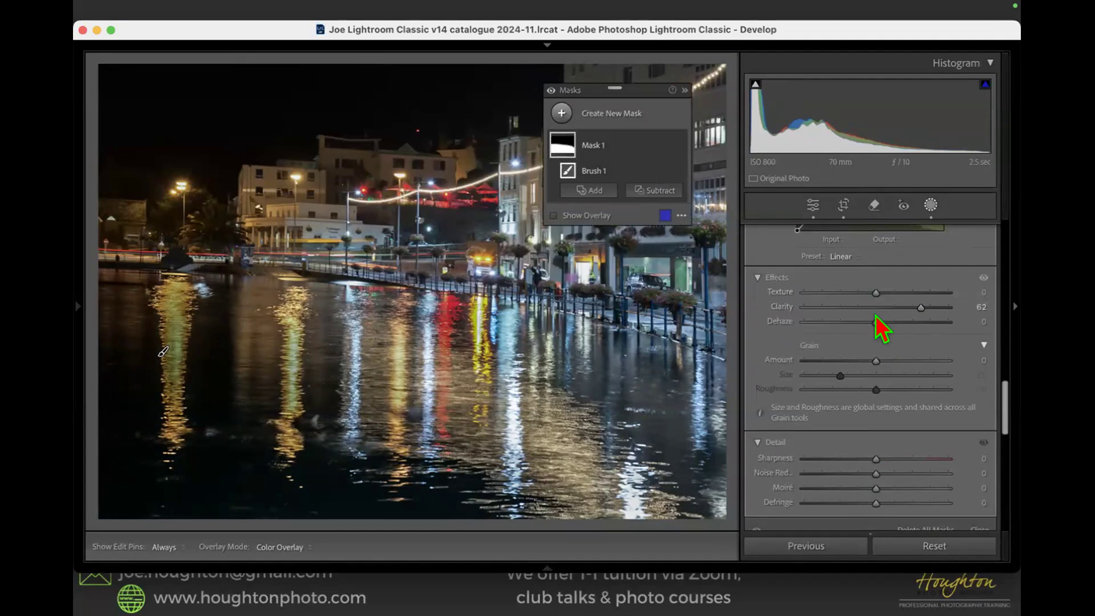
{"action": "left_click_drag", "start_coordinate": [875, 323], "coordinate": [905, 323]}
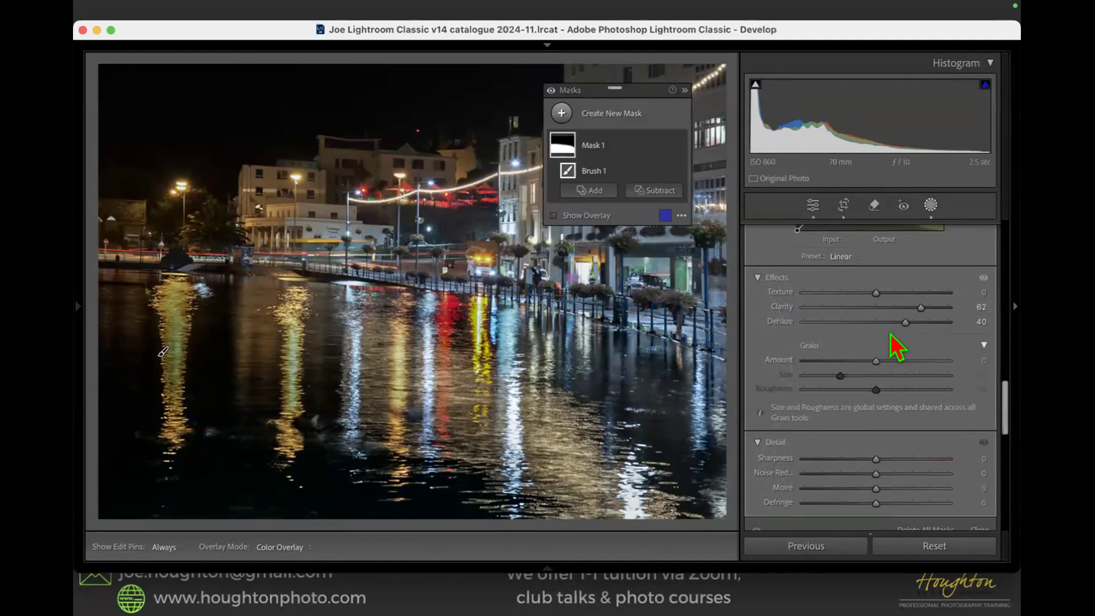
{"action": "left_click_drag", "start_coordinate": [902, 323], "coordinate": [888, 303]}
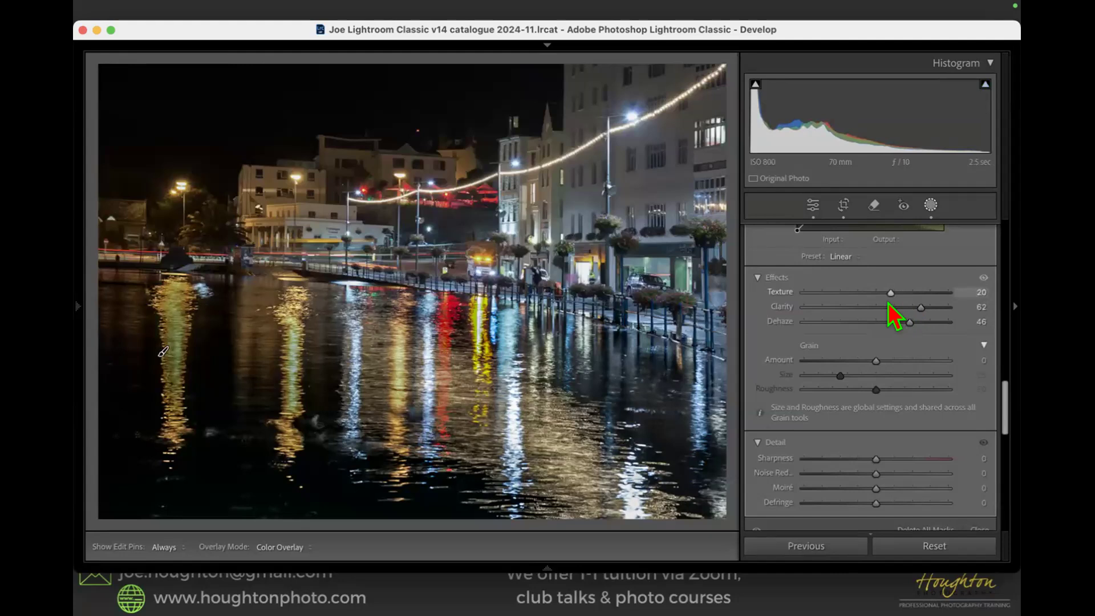
{"action": "left_click_drag", "start_coordinate": [880, 294], "coordinate": [823, 306]}
{"action": "mouse_move", "coordinate": [920, 307]}
{"action": "left_mouse_down"}
{"action": "mouse_move", "coordinate": [840, 308]}
{"action": "mouse_move", "coordinate": [832, 321]}
{"action": "mouse_move", "coordinate": [911, 308]}
{"action": "left_mouse_up"}
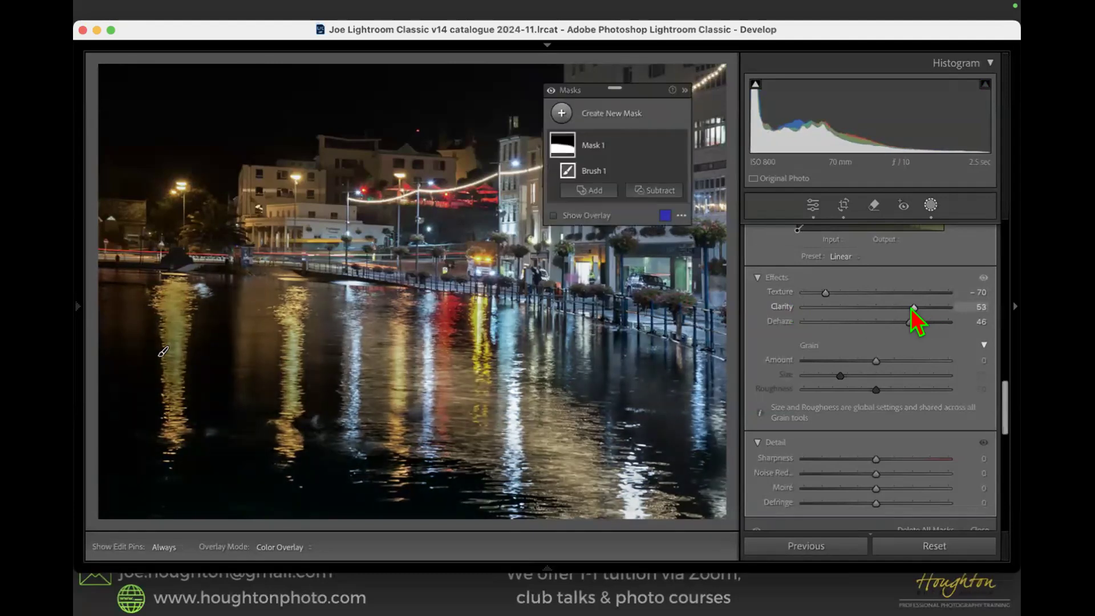
{"action": "left_click_drag", "start_coordinate": [825, 294], "coordinate": [891, 293]}
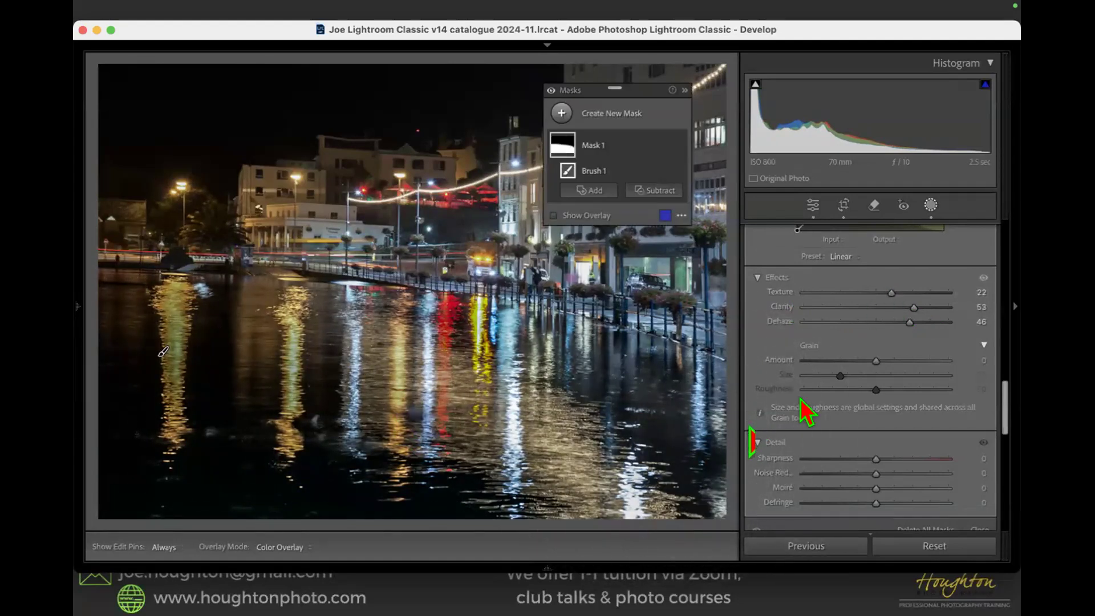
{"action": "left_click_drag", "start_coordinate": [907, 323], "coordinate": [904, 323]}
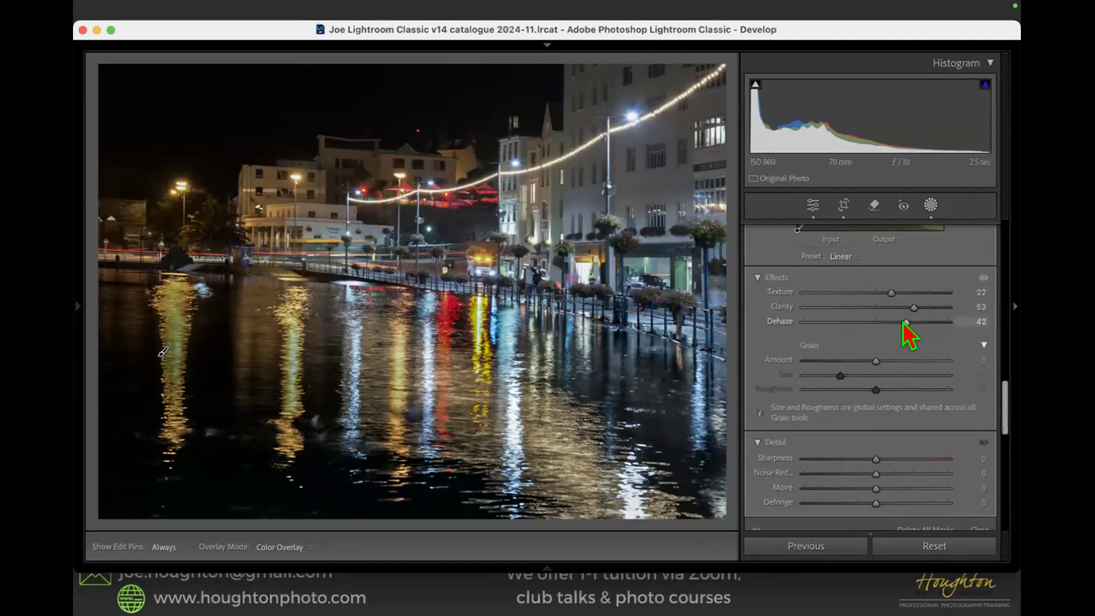
- Reduce the water mask's Saturation to -16 and leave masking
{"action": "scroll", "coordinate": [904, 322], "scroll_direction": "up", "scroll_amount": 5}
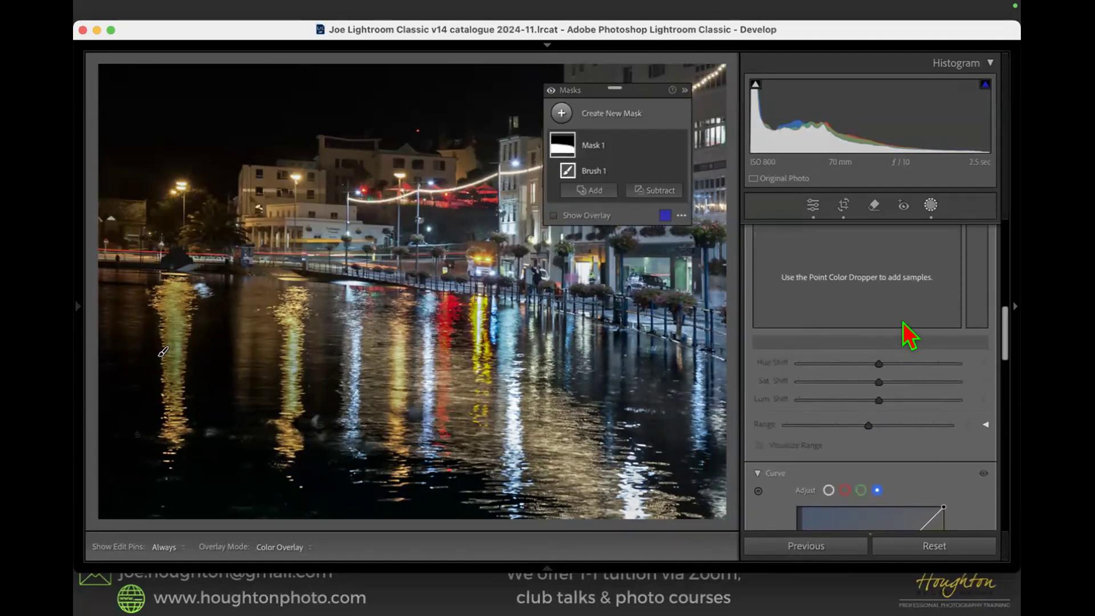
{"action": "scroll", "coordinate": [910, 336], "scroll_direction": "up", "scroll_amount": 5}
{"action": "left_click_drag", "start_coordinate": [873, 406], "coordinate": [843, 406]}
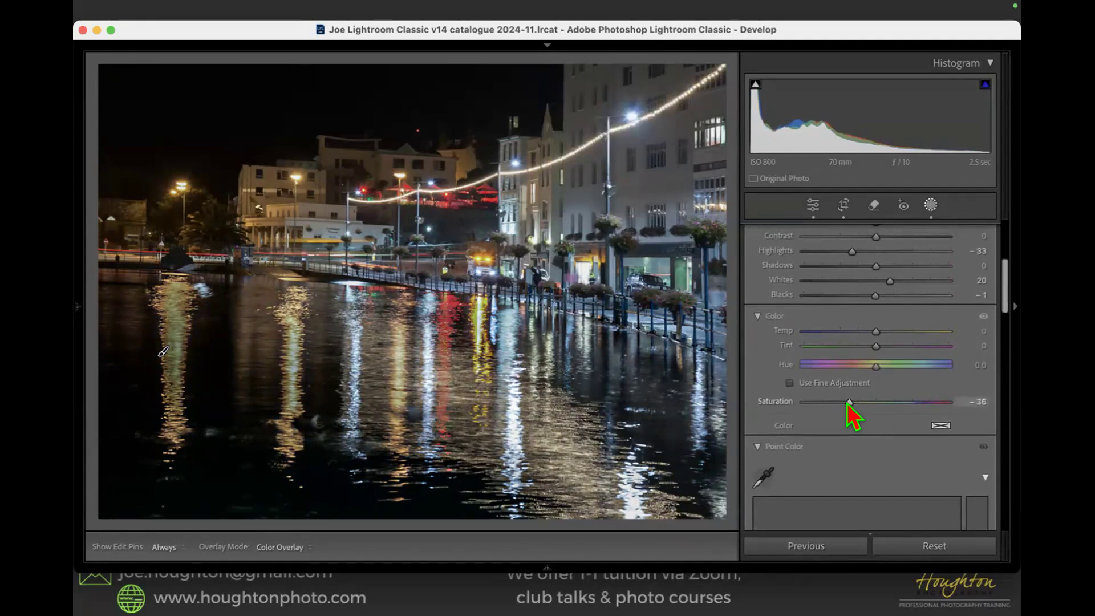
{"action": "mouse_move", "coordinate": [847, 407]}
{"action": "left_mouse_down"}
{"action": "mouse_move", "coordinate": [927, 408]}
{"action": "mouse_move", "coordinate": [863, 406]}
{"action": "left_mouse_up"}
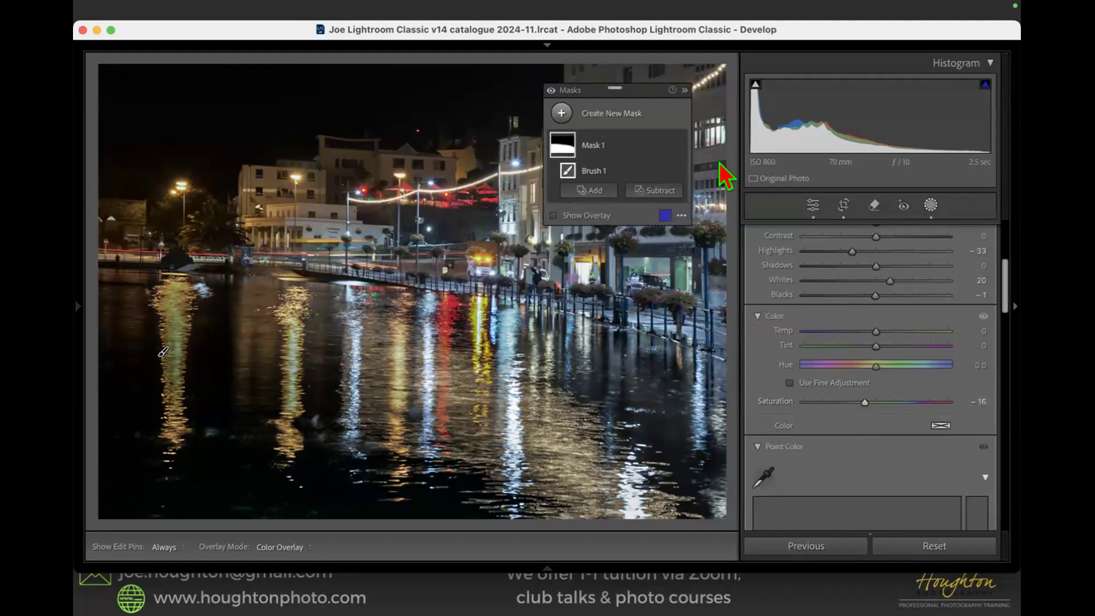
{"action": "left_click_drag", "start_coordinate": [642, 90], "coordinate": [207, 376]}
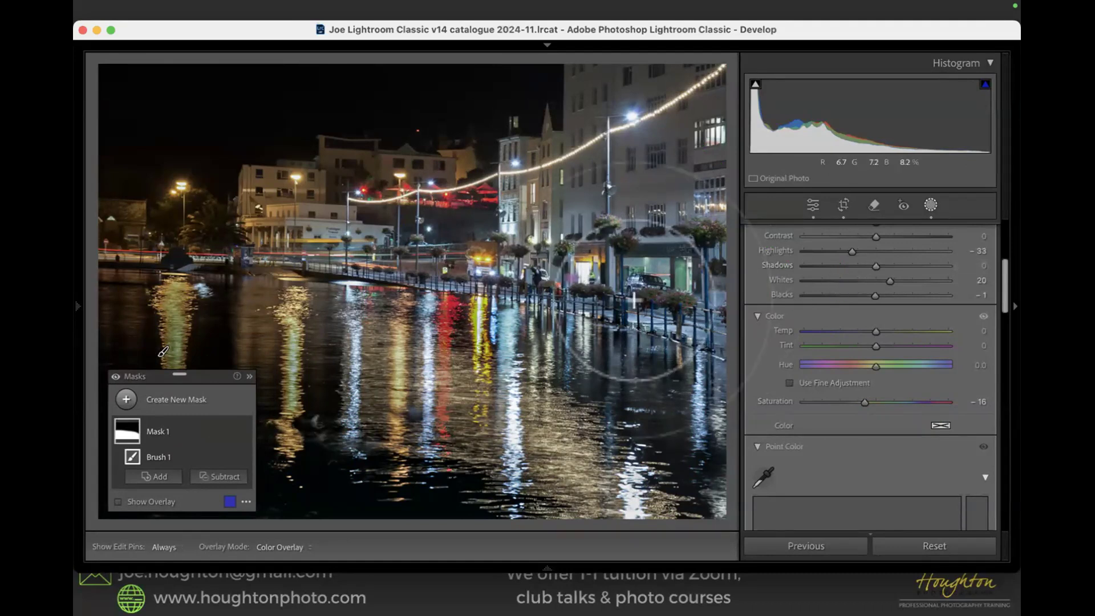
{"action": "left_click", "coordinate": [931, 205]}
- Examine the figures standing by the harbour railing up close, then return to the full photo
{"action": "left_click", "coordinate": [517, 271]}
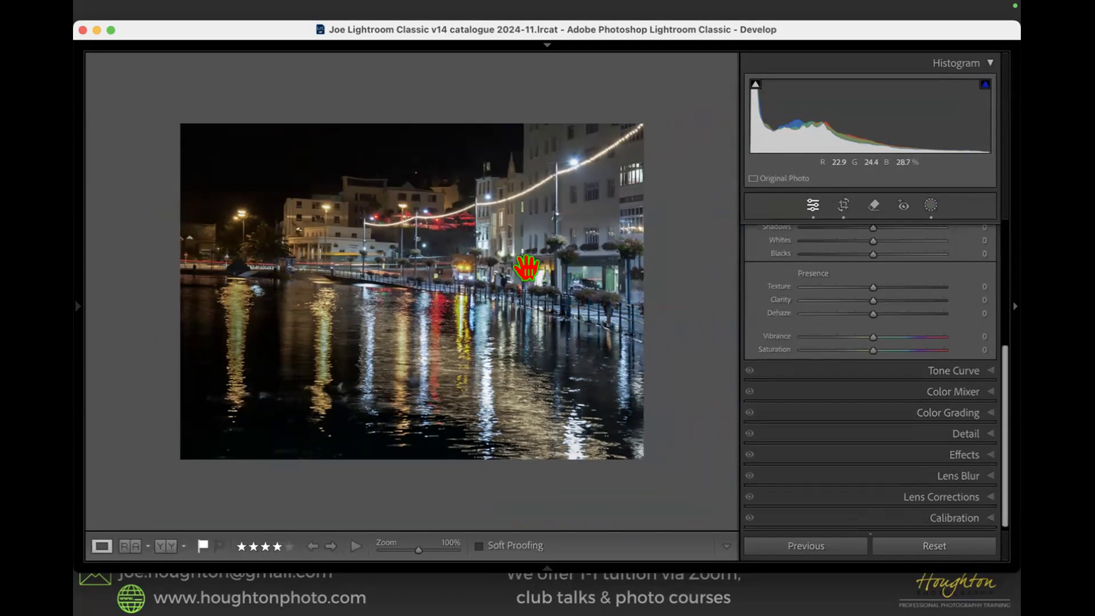
{"action": "left_click", "coordinate": [495, 275]}
{"action": "left_click", "coordinate": [525, 268]}
{"action": "key", "text": "super+equal"}
{"action": "key", "text": "super+minus"}
{"action": "key", "text": "super+minus"}
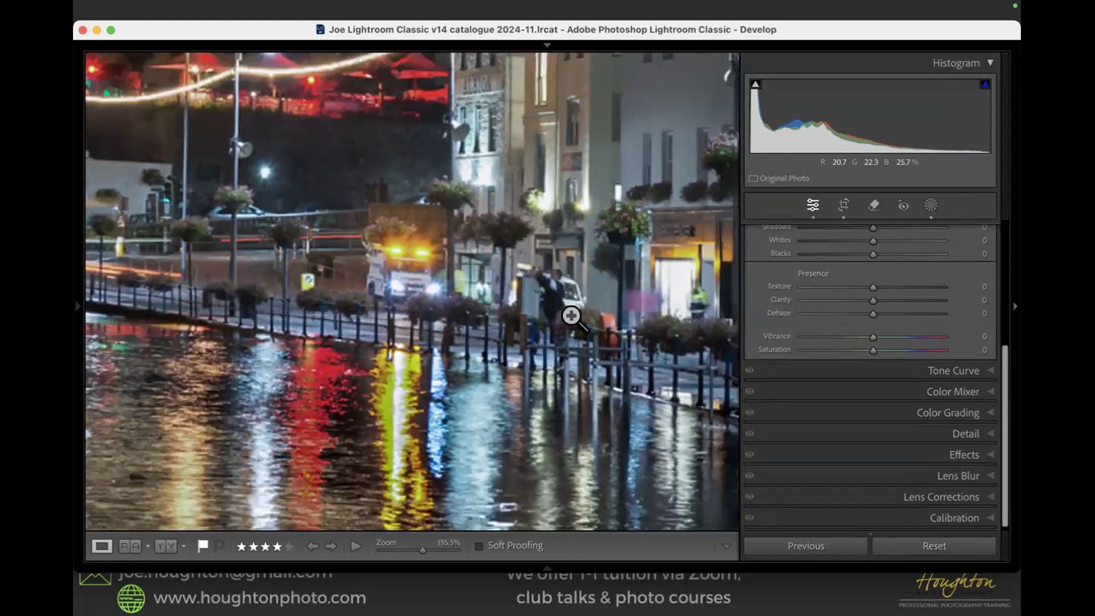
{"action": "left_click", "coordinate": [569, 312]}
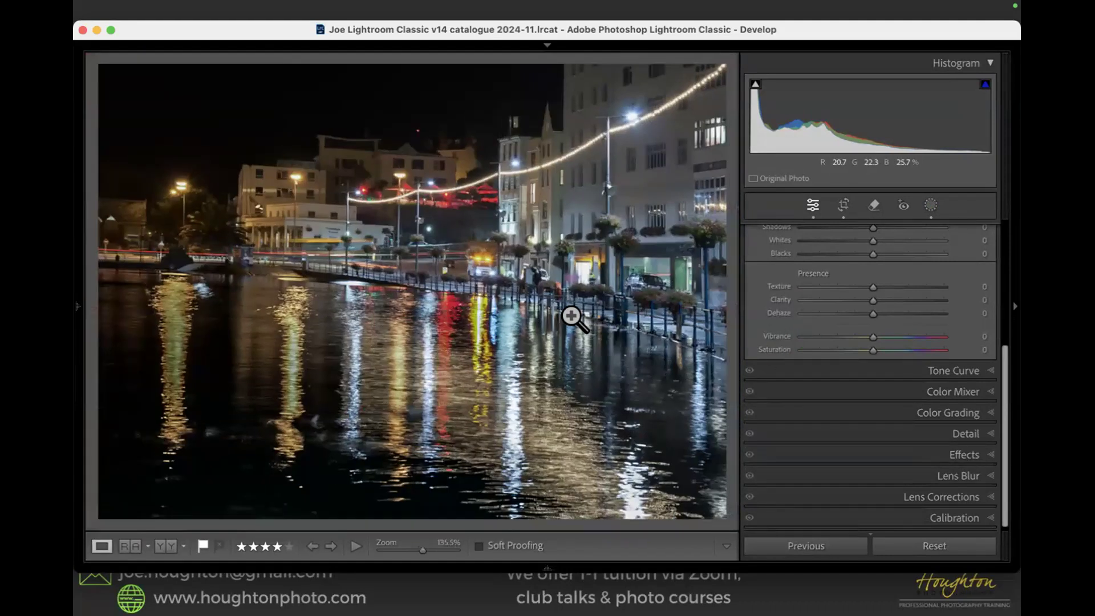
{"action": "left_click", "coordinate": [528, 268]}
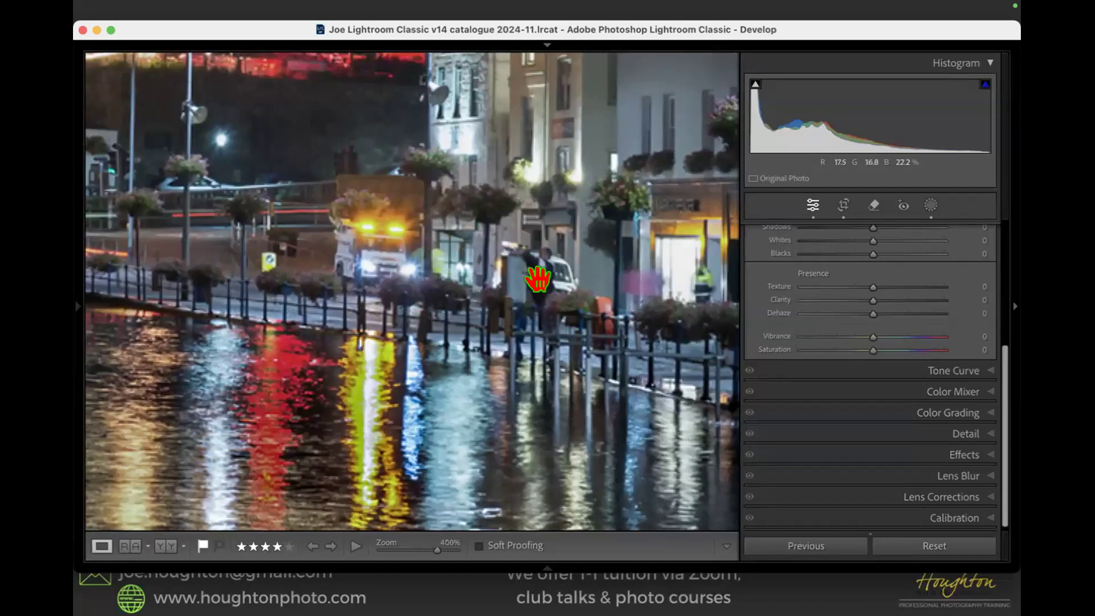
{"action": "left_click", "coordinate": [538, 279]}
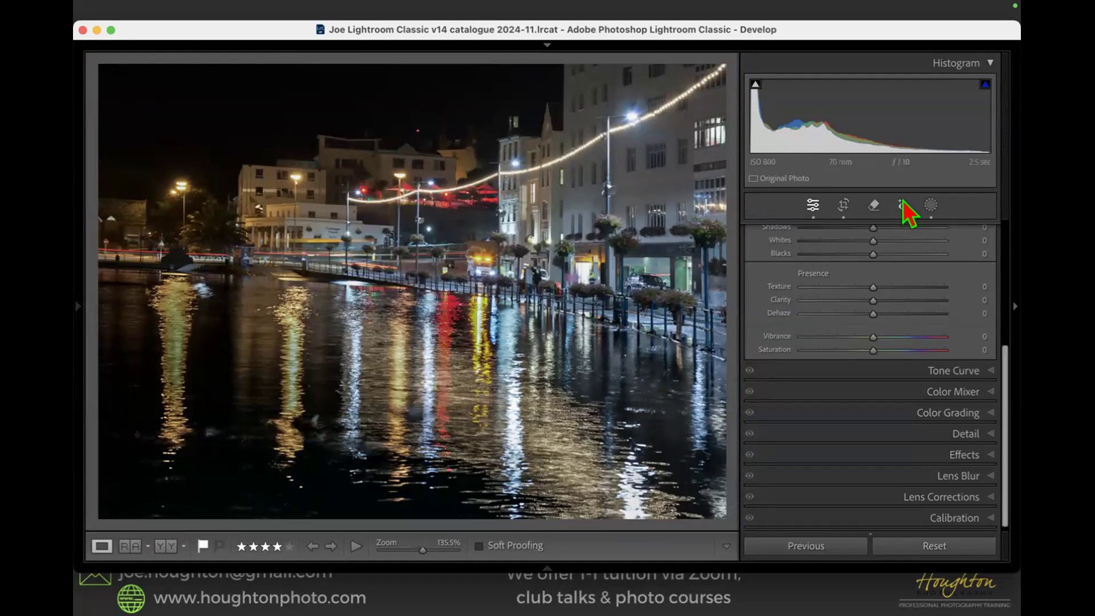
- Erase the figures by the railing with the Remove tool, using generative AI and a brush size of 4
{"action": "left_click", "coordinate": [872, 206]}
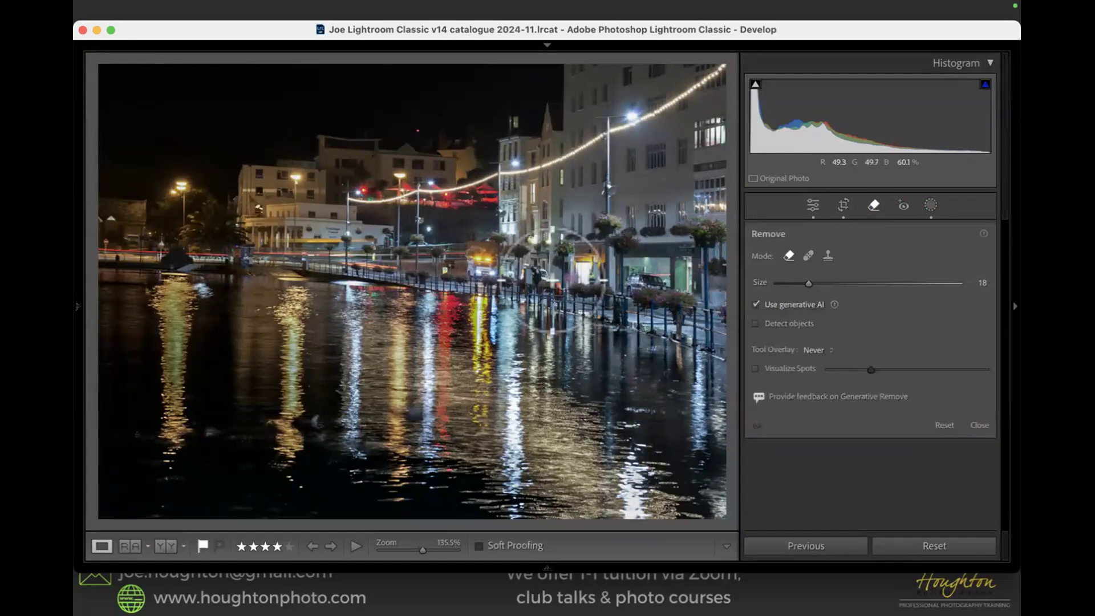
{"action": "scroll", "coordinate": [534, 270], "scroll_direction": "down", "scroll_amount": 4}
{"action": "scroll", "coordinate": [534, 271], "scroll_direction": "down", "scroll_amount": 8}
{"action": "mouse_move", "coordinate": [534, 267]}
{"action": "left_mouse_down"}
{"action": "mouse_move", "coordinate": [536, 278]}
{"action": "mouse_move", "coordinate": [534, 269]}
{"action": "left_mouse_up"}
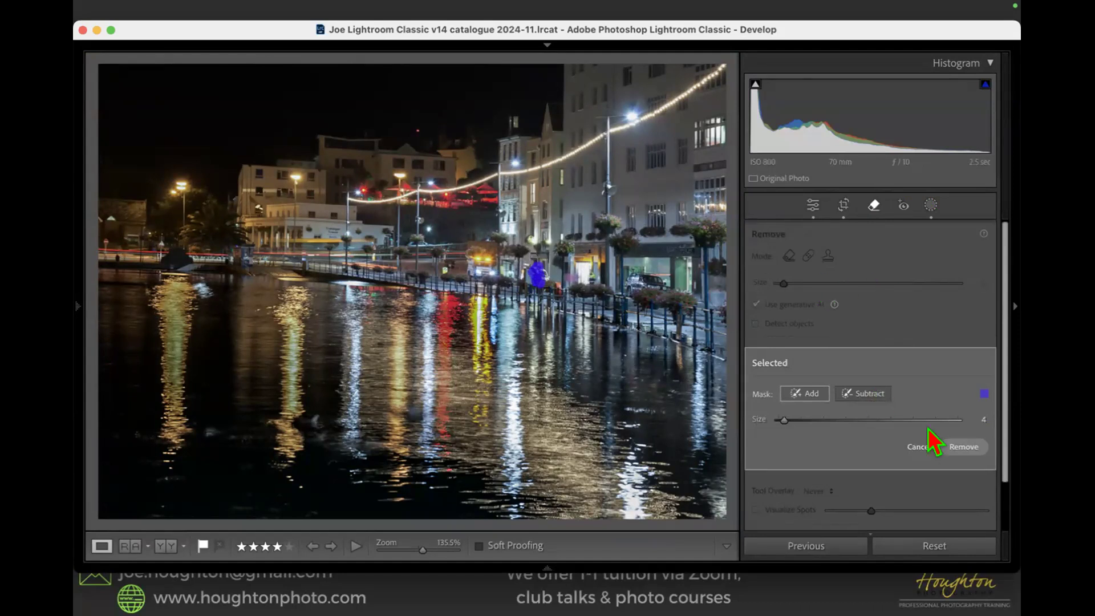
{"action": "left_click", "coordinate": [963, 447]}
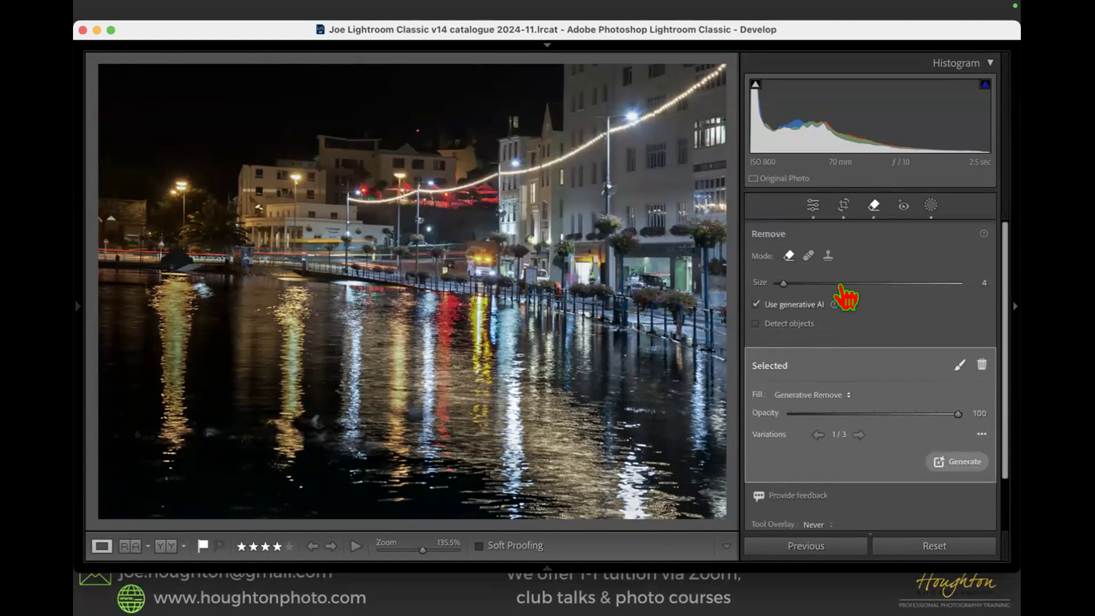
{"action": "left_click", "coordinate": [871, 210]}
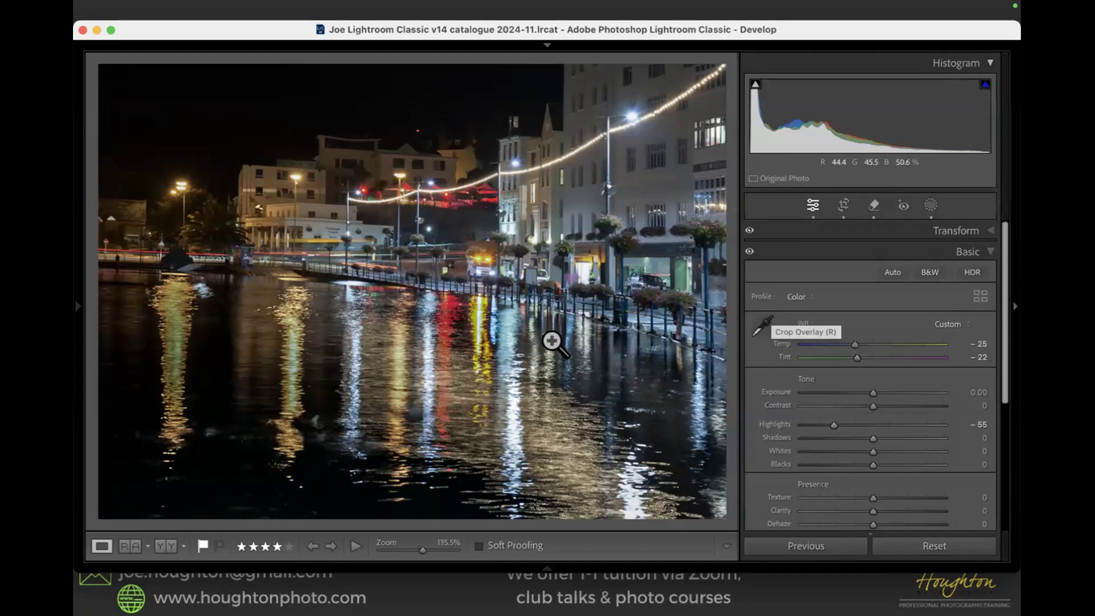
- Change the crop aspect to 16 x 9 and reposition the photo so the frame reaches its upper edge
{"action": "key", "text": "r"}
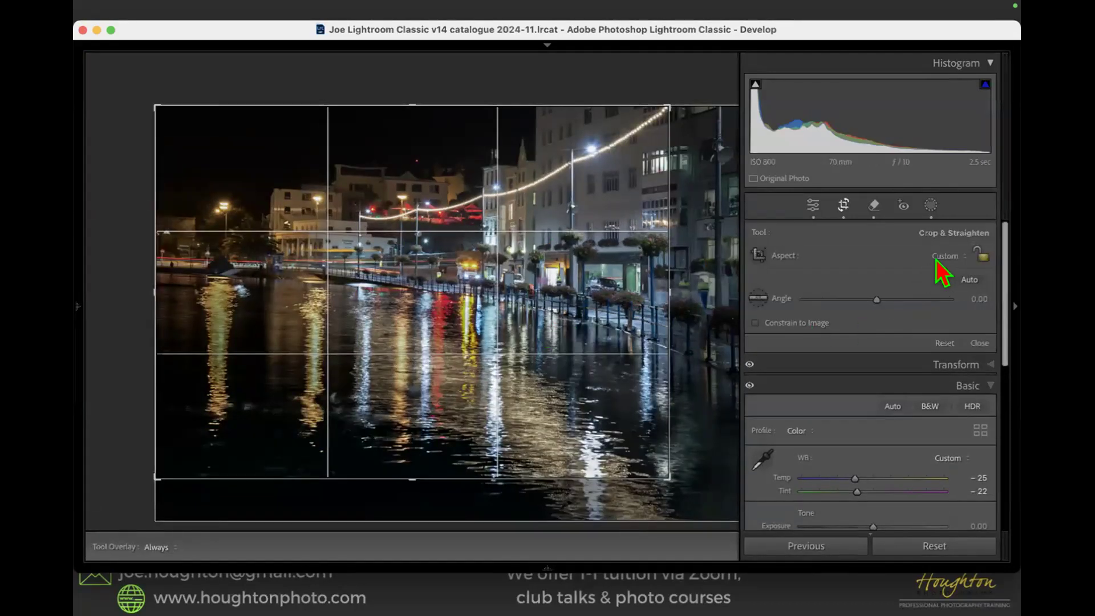
{"action": "left_click", "coordinate": [941, 273]}
{"action": "left_click", "coordinate": [912, 373]}
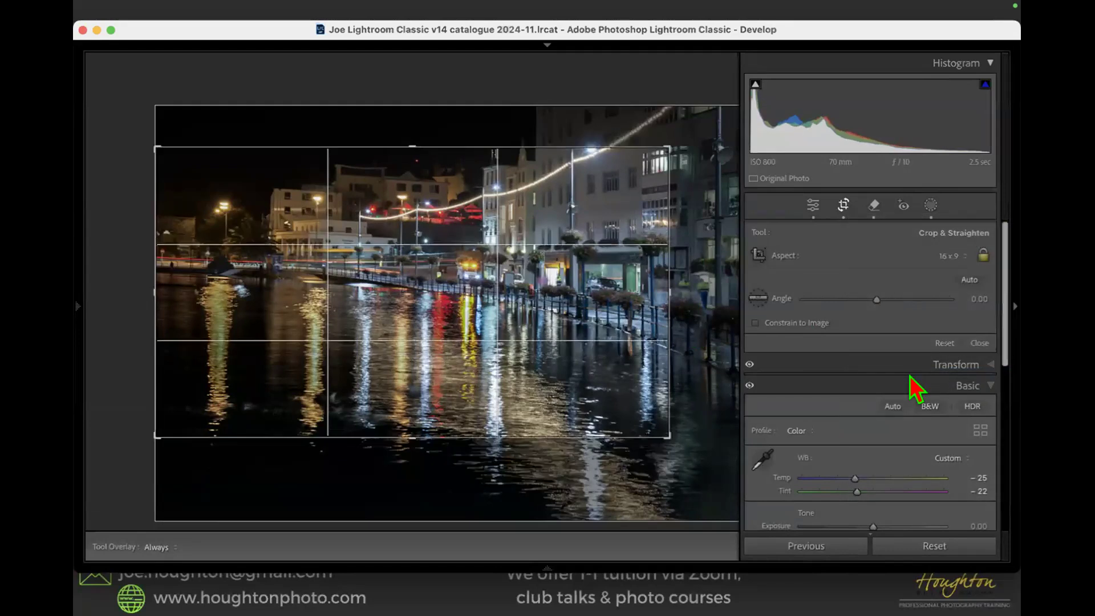
{"action": "left_click_drag", "start_coordinate": [556, 372], "coordinate": [558, 430]}
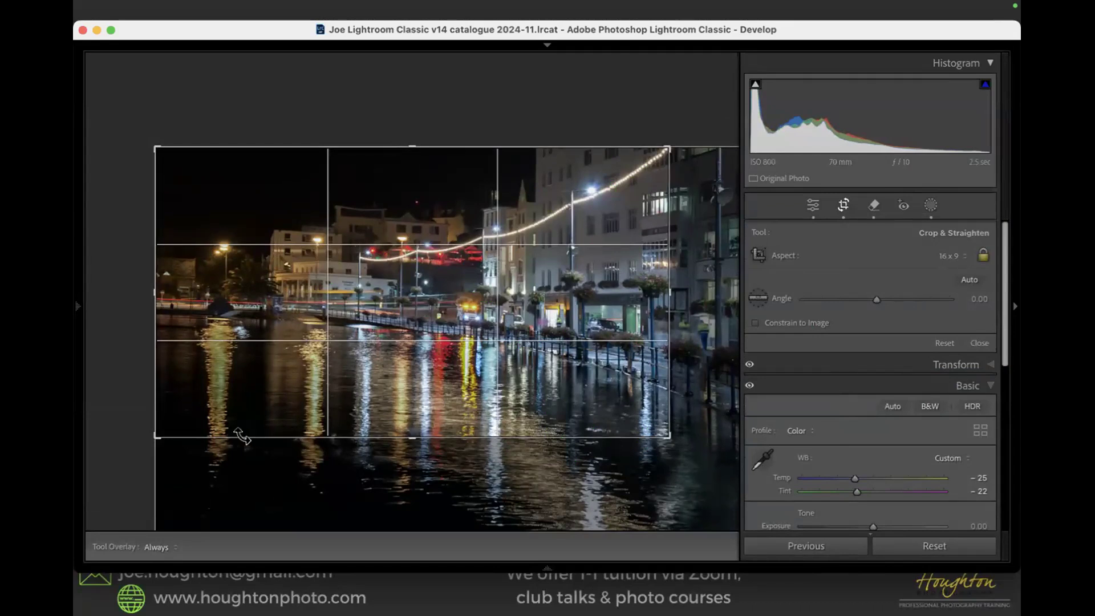
- Try tightening the 16 x 9 crop from its lower-left corner around the buildings and street, and undo it
{"action": "left_click_drag", "start_coordinate": [153, 437], "coordinate": [200, 407]}
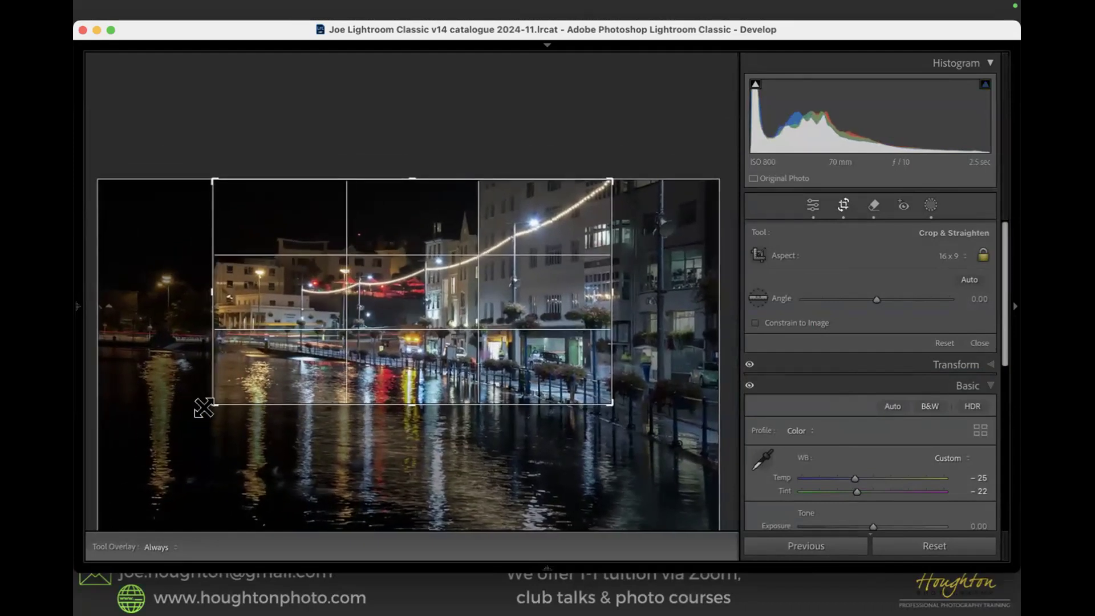
{"action": "key", "text": "Return"}
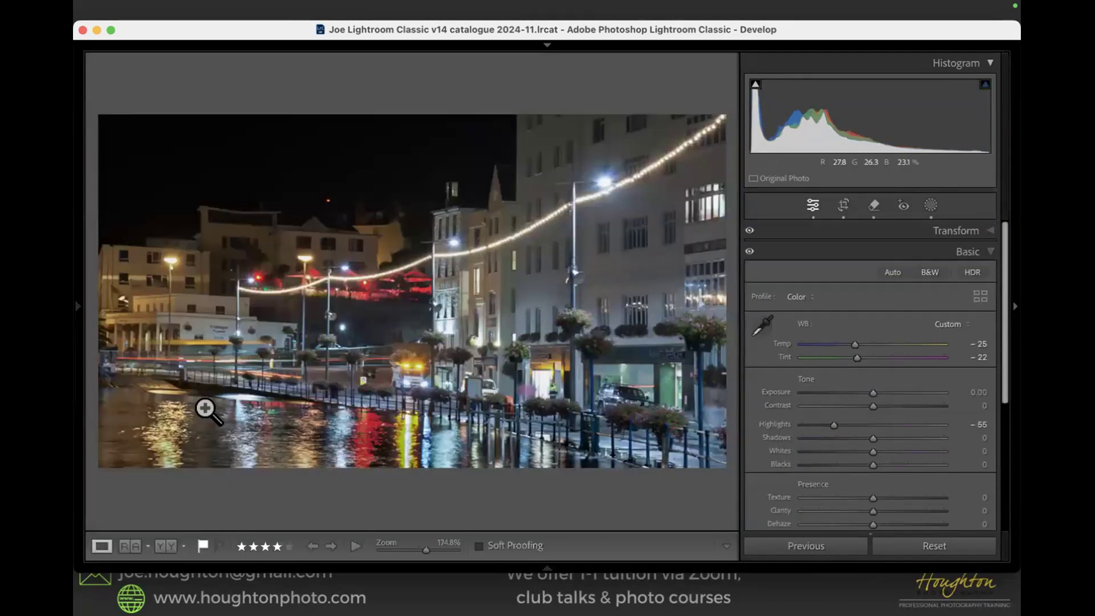
{"action": "key", "text": "super+z"}
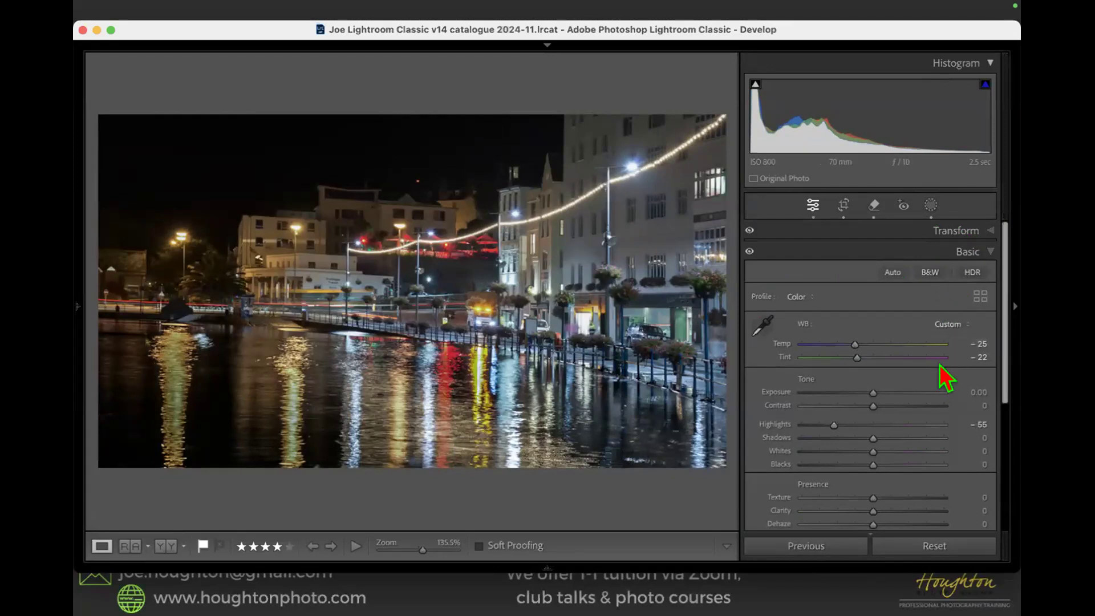
- Crop the photo to a 1 x 1 aspect, repositioning and enlarging the frame around the buildings and their reflections in the water
{"action": "key", "text": "r"}
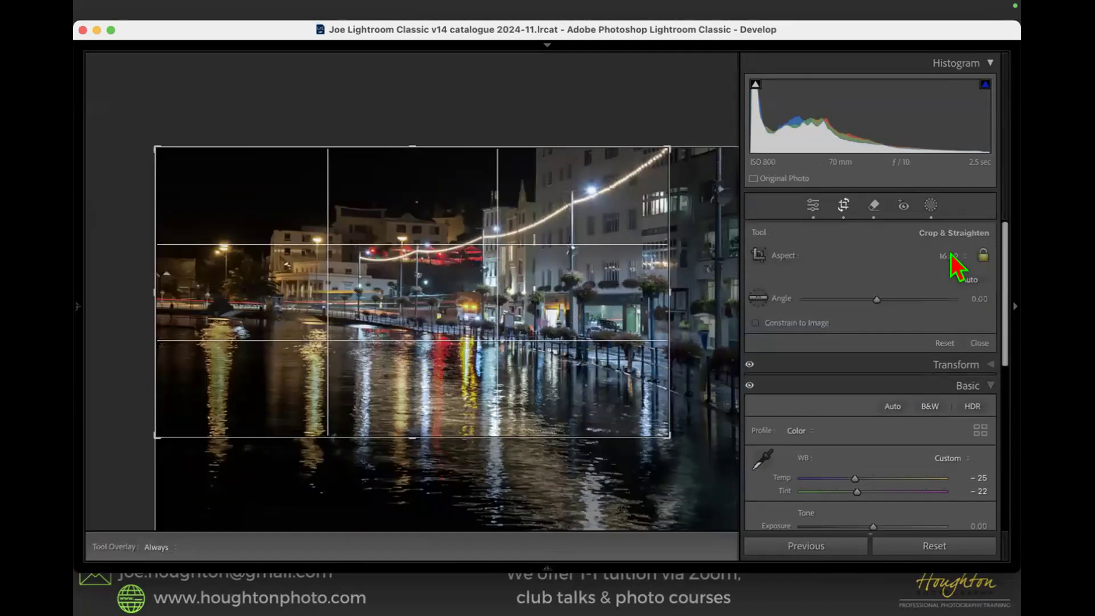
{"action": "left_click", "coordinate": [949, 256]}
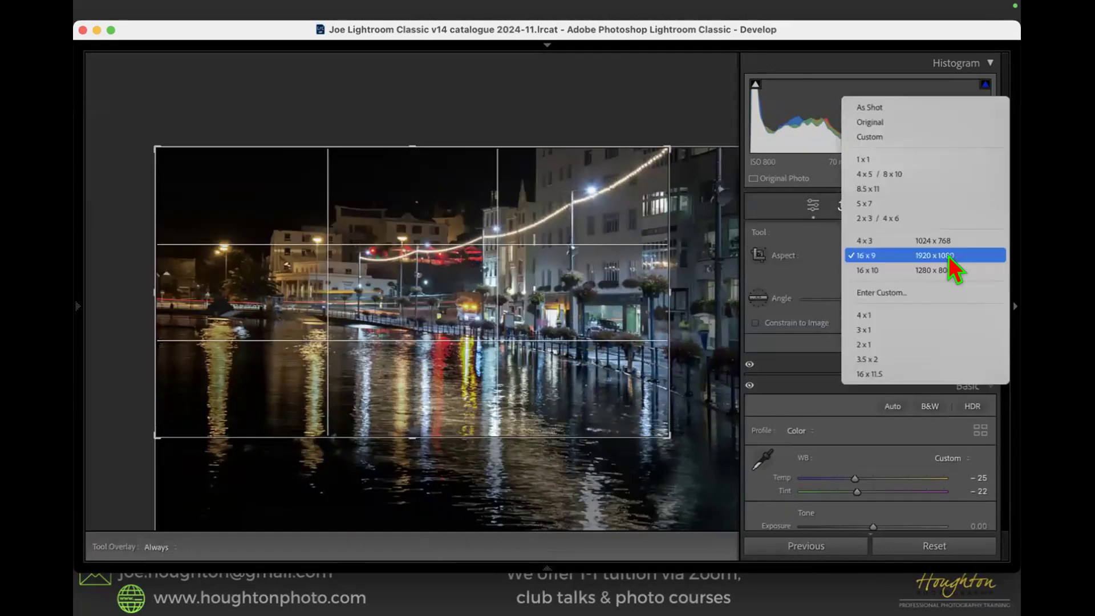
{"action": "left_click", "coordinate": [930, 164]}
{"action": "left_click_drag", "start_coordinate": [478, 314], "coordinate": [483, 314]}
{"action": "left_click_drag", "start_coordinate": [510, 368], "coordinate": [387, 391]}
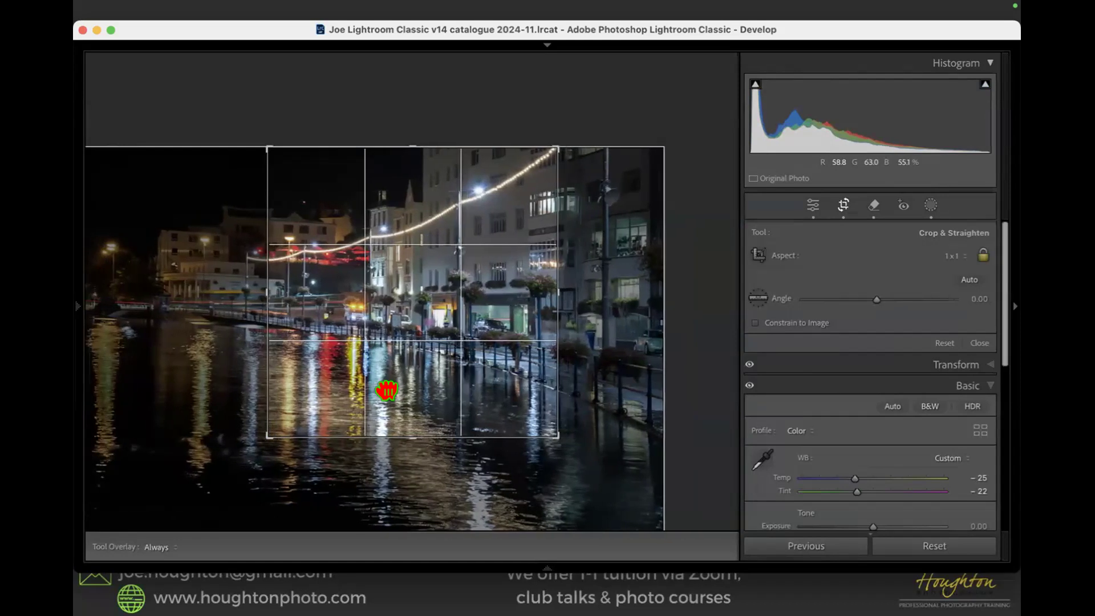
{"action": "left_click_drag", "start_coordinate": [267, 441], "coordinate": [189, 495]}
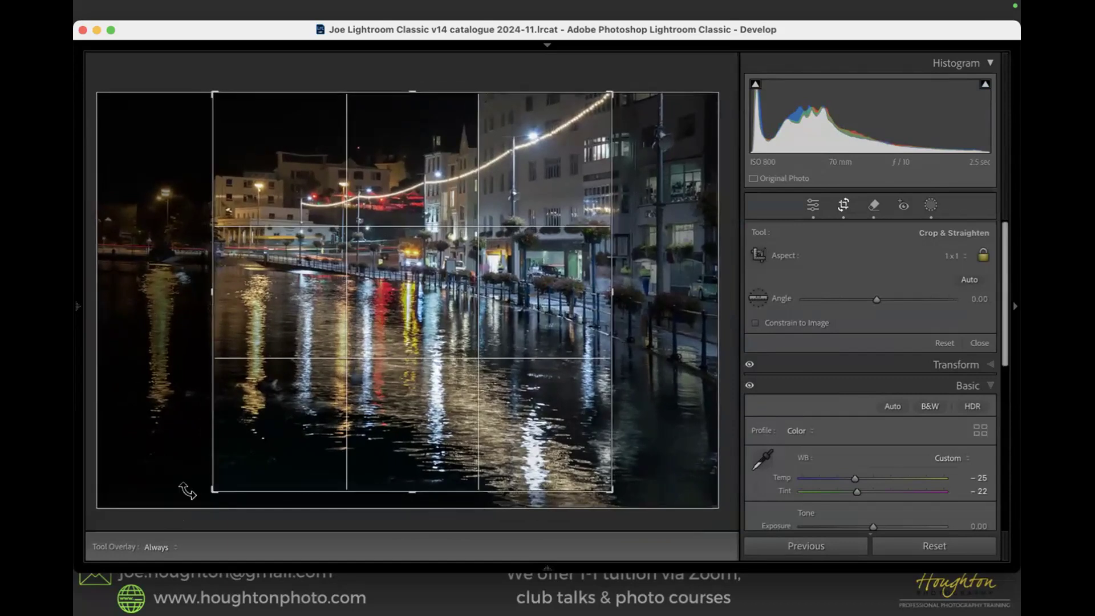
{"action": "key", "text": "Return"}
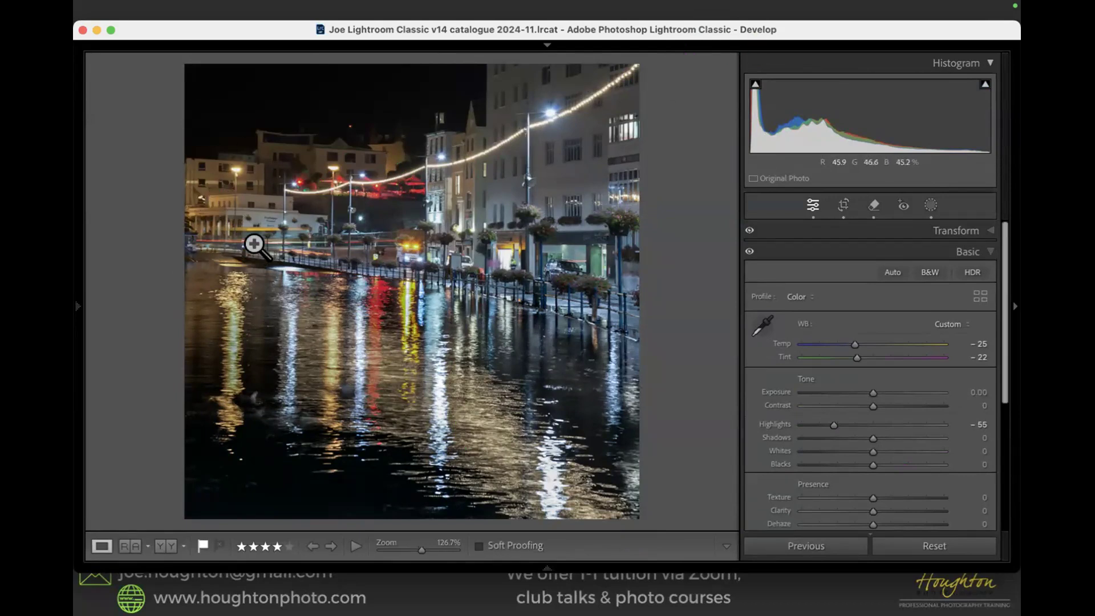
- Add a radial gradient mask over the lit buildings at the far end of the harbour, with Feather at 100
{"action": "left_click", "coordinate": [930, 205]}
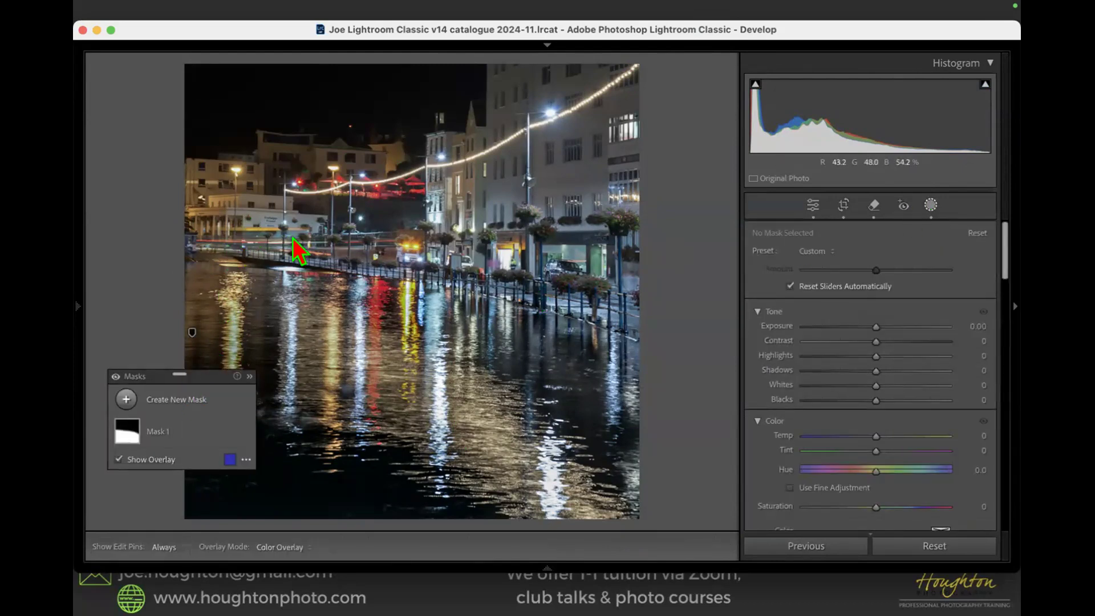
{"action": "left_click", "coordinate": [186, 400]}
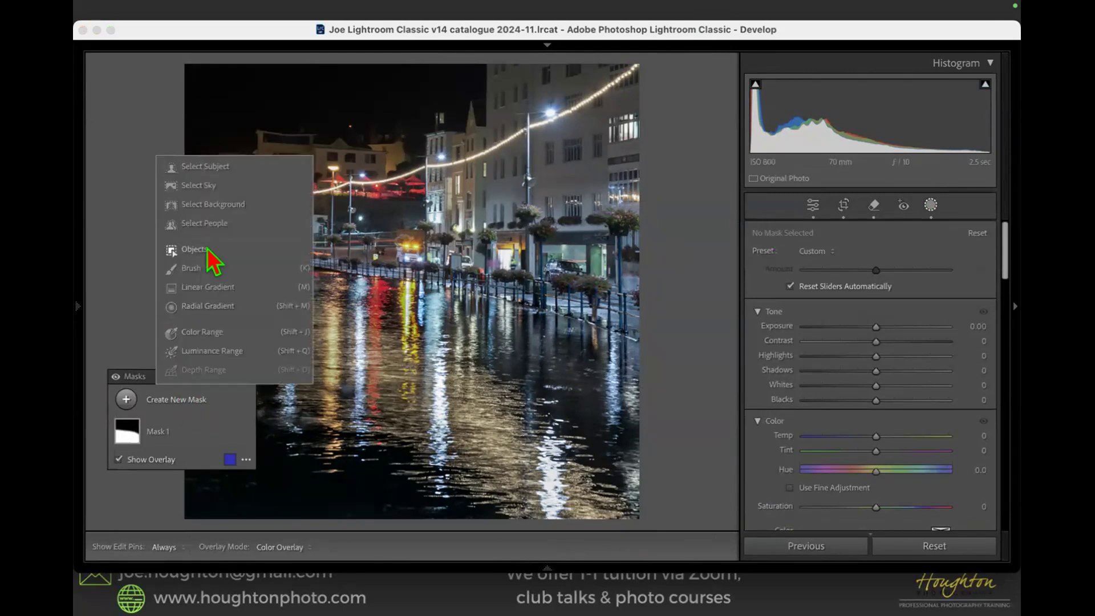
{"action": "left_click", "coordinate": [207, 306]}
{"action": "left_click_drag", "start_coordinate": [249, 210], "coordinate": [289, 294]}
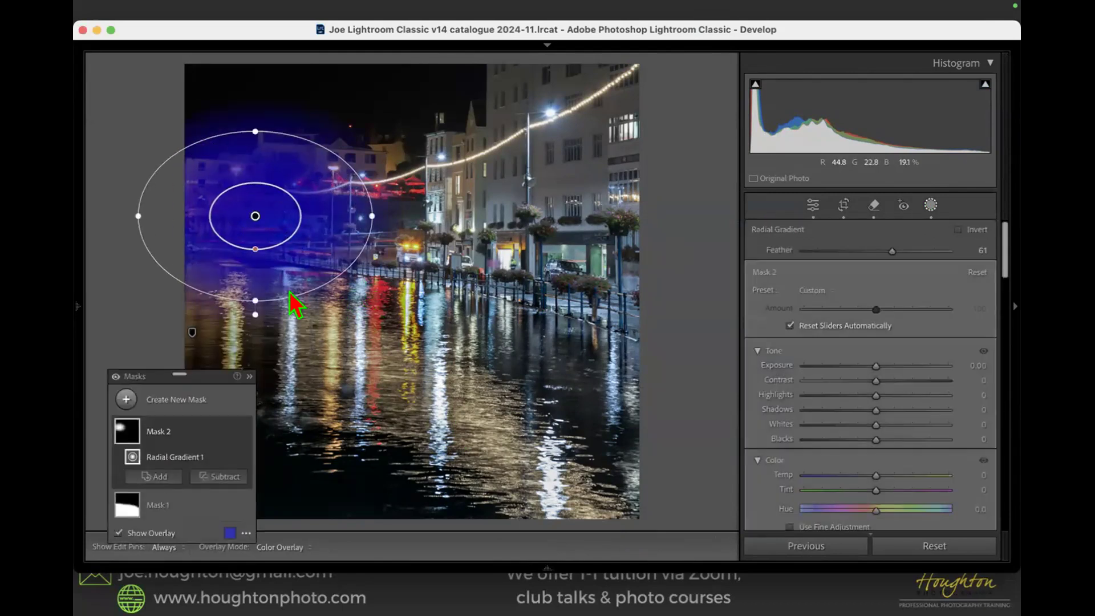
{"action": "left_click_drag", "start_coordinate": [244, 245], "coordinate": [246, 205]}
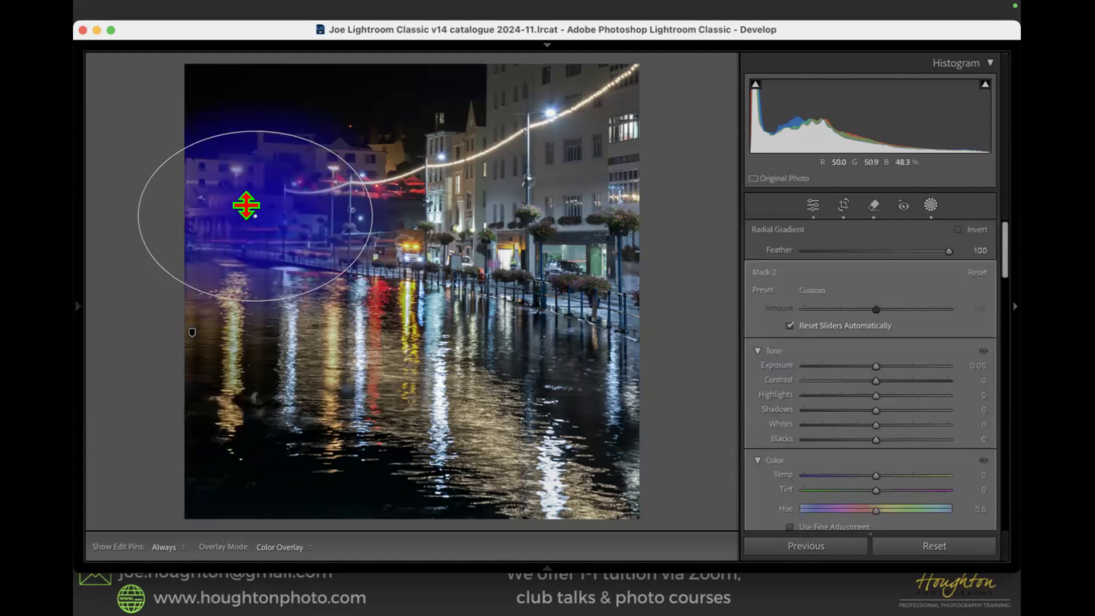
- Set the radial mask's Highlights to 100, checking the effect against 0 with the overlay and pins hidden, and leave masking
{"action": "left_click_drag", "start_coordinate": [875, 394], "coordinate": [950, 402]}
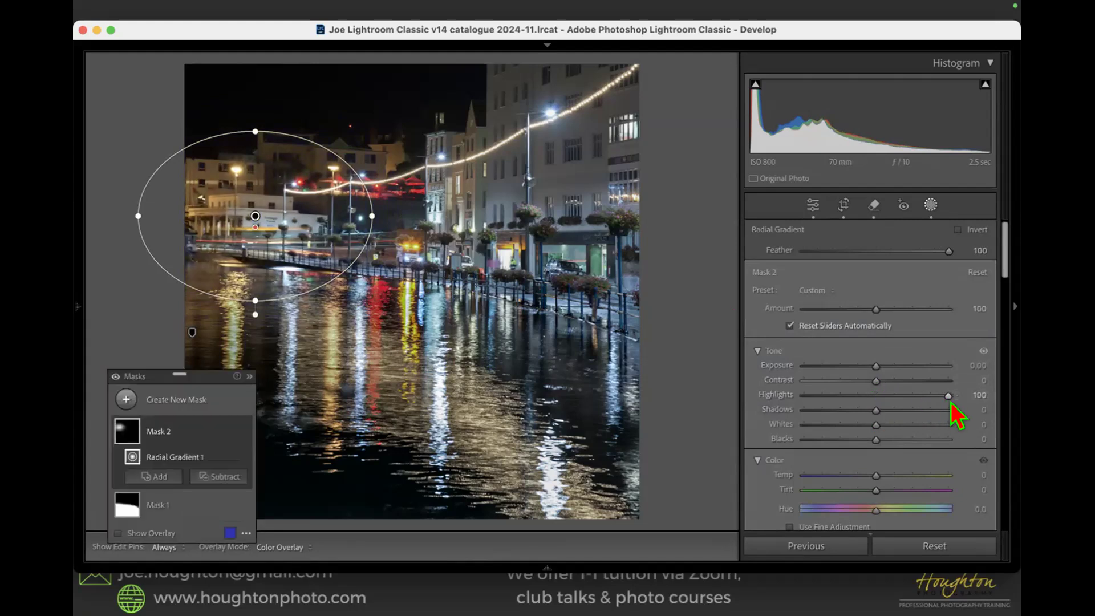
{"action": "key", "text": "o"}
{"action": "key", "text": "h"}
{"action": "key", "text": "o"}
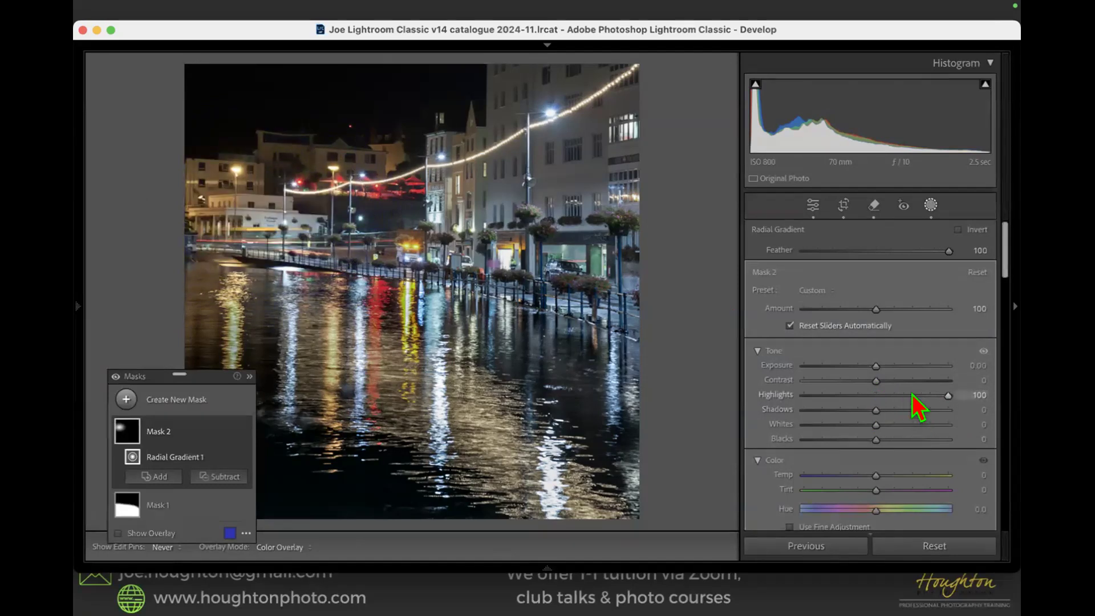
{"action": "left_click_drag", "start_coordinate": [948, 402], "coordinate": [876, 409]}
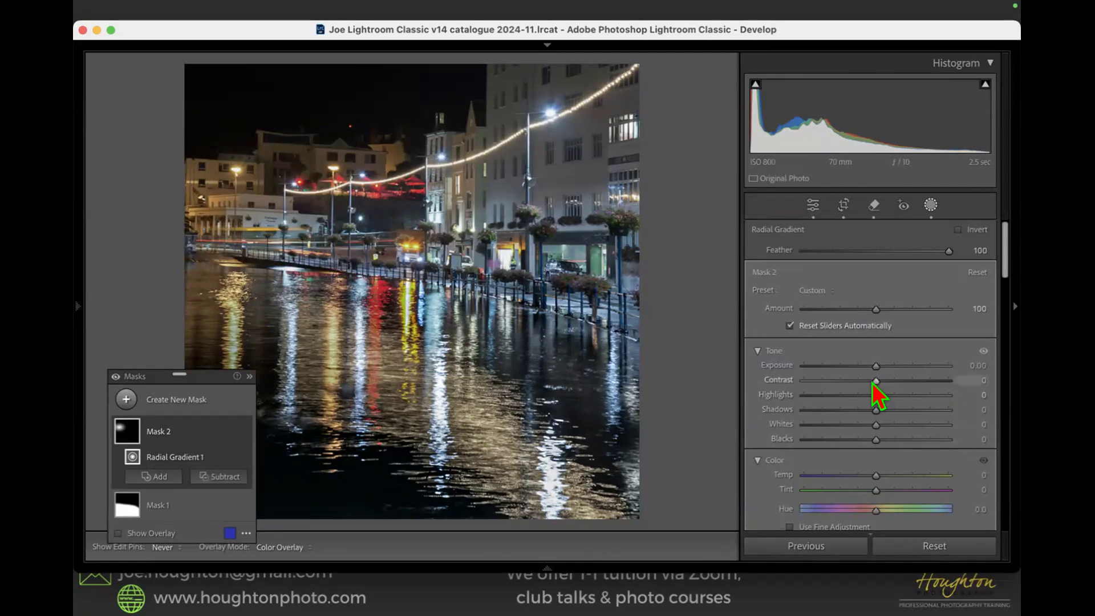
{"action": "left_click_drag", "start_coordinate": [874, 395], "coordinate": [953, 394]}
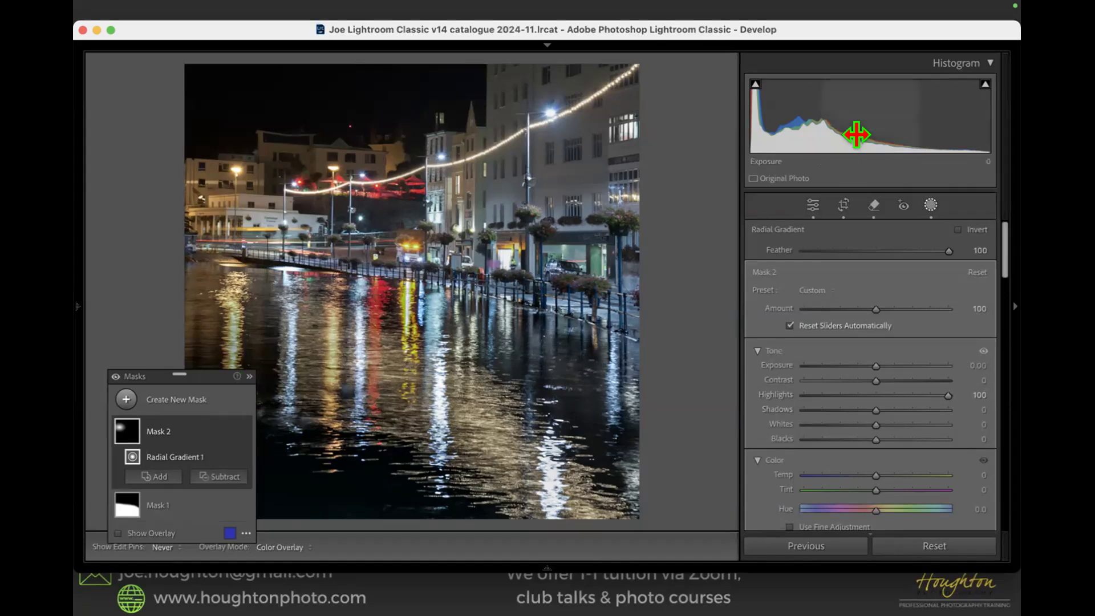
{"action": "left_click", "coordinate": [932, 205]}
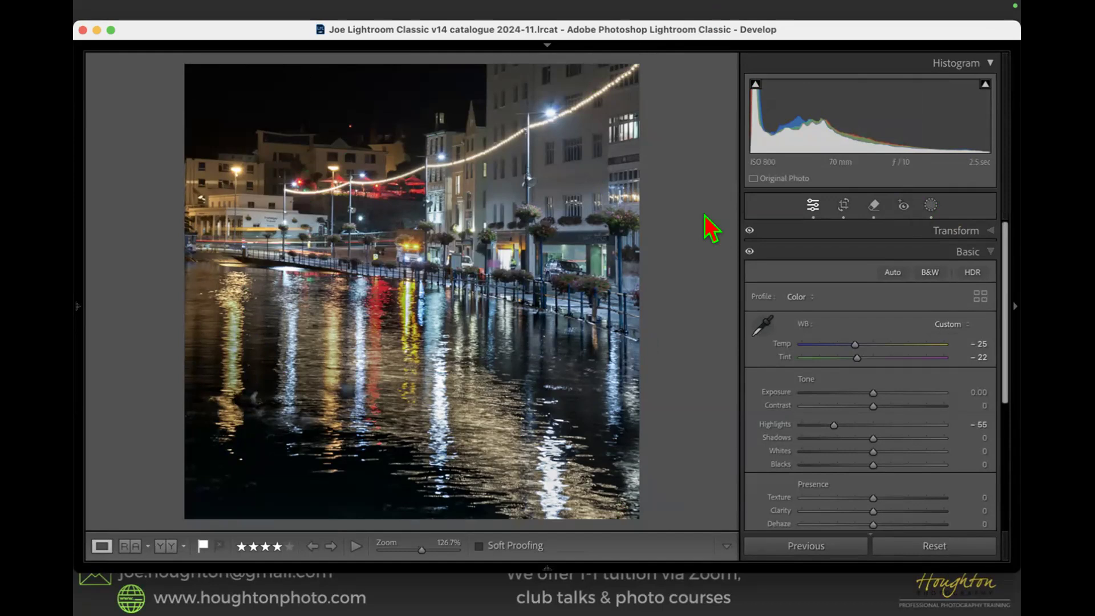
- Include the Processed folder alongside RAW and compare the High tide RAW and worked images side by side with the lights out
{"action": "key", "text": "g"}
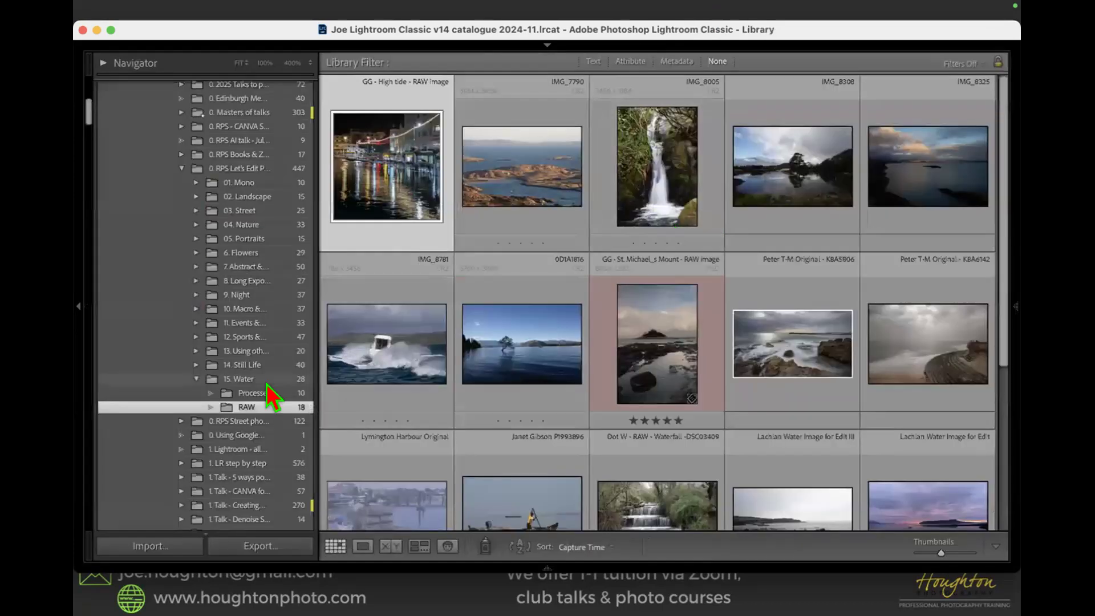
{"action": "left_click", "coordinate": [254, 398], "text": "super"}
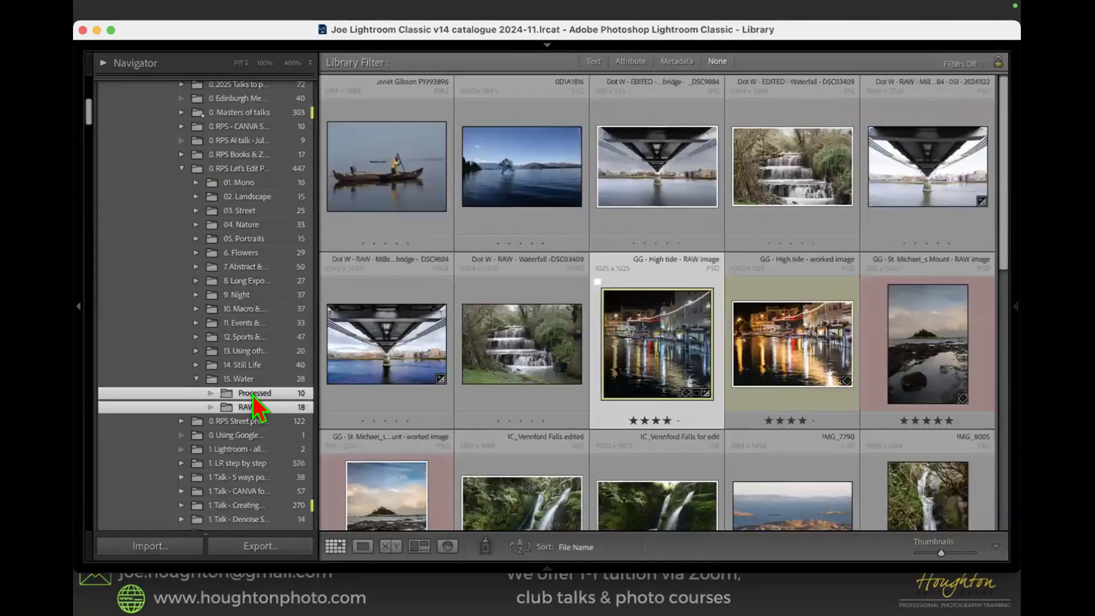
{"action": "scroll", "coordinate": [653, 339], "scroll_direction": "down", "scroll_amount": 3}
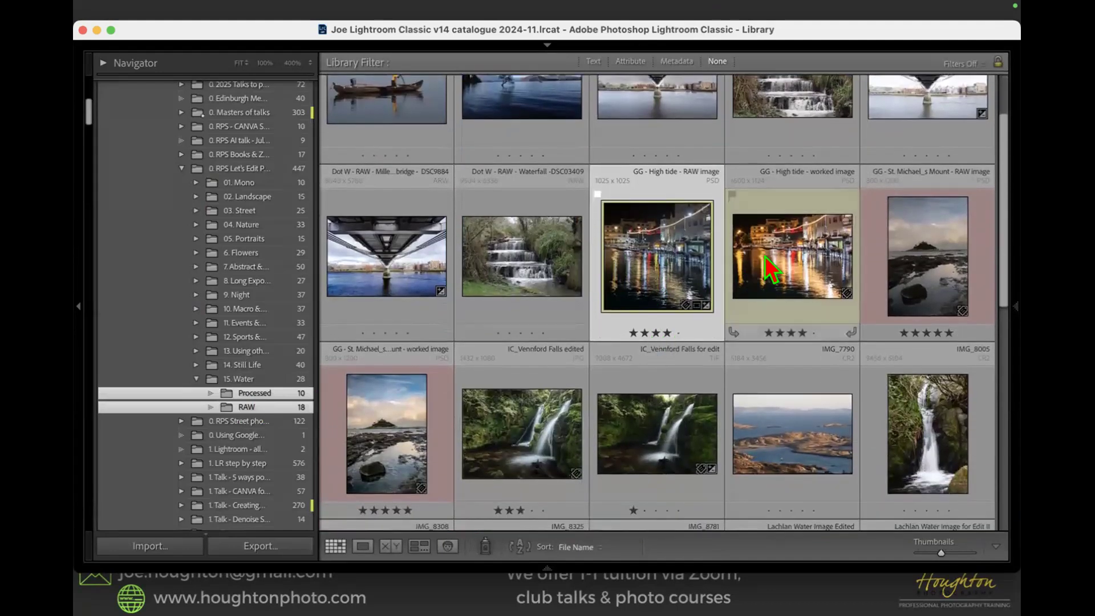
{"action": "left_click", "coordinate": [764, 256], "text": "super"}
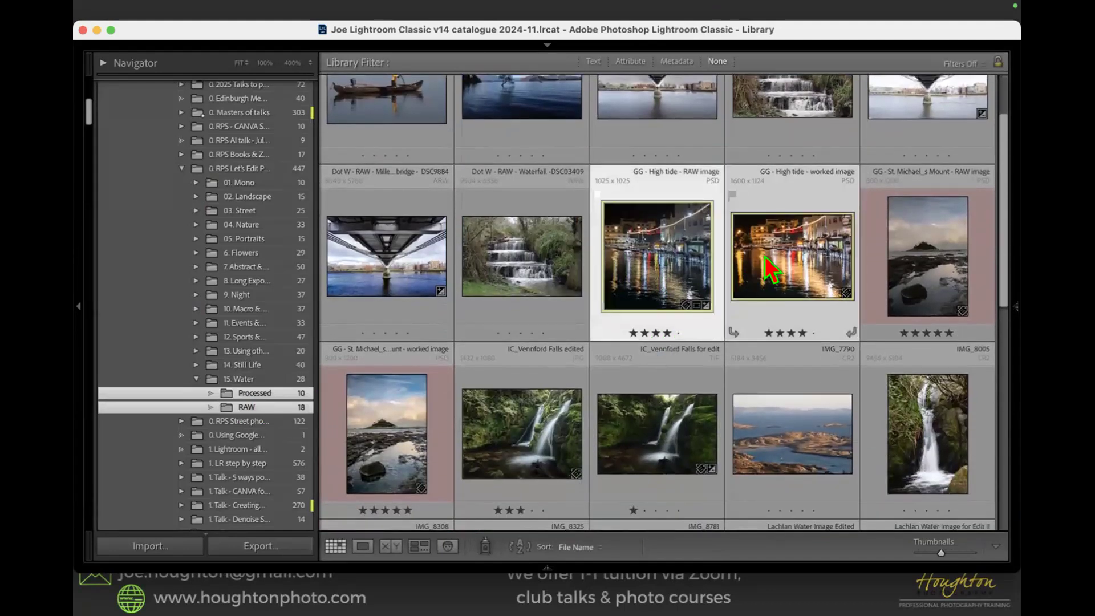
{"action": "left_click", "coordinate": [396, 543]}
{"action": "key", "text": "Tab"}
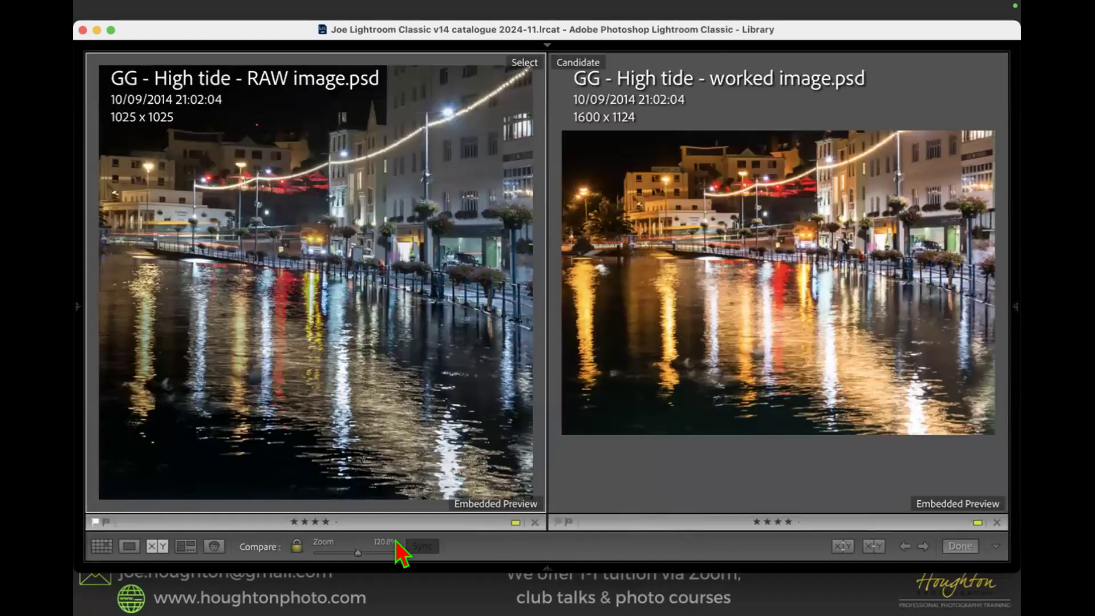
{"action": "key", "text": "l"}
{"action": "key", "text": "l"}
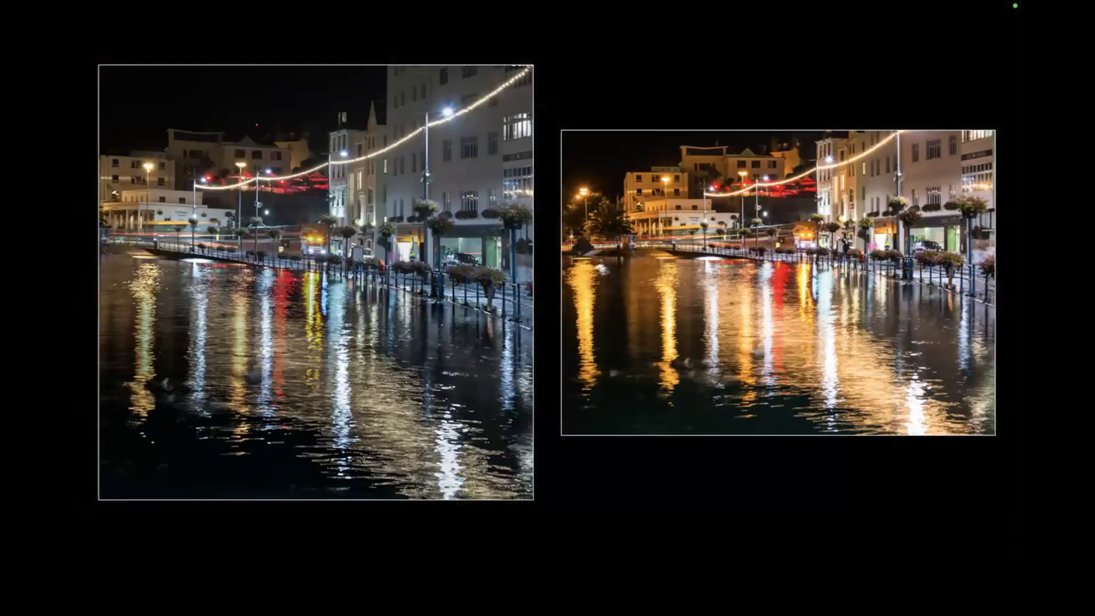
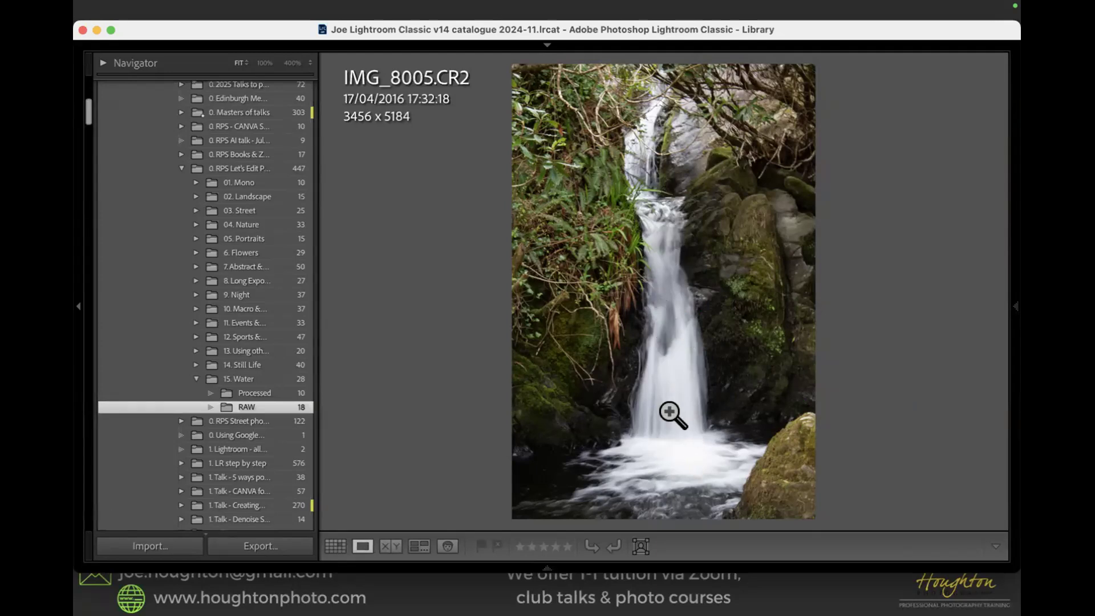
- Add a luminance range mask to the IMG_8005 waterfall photo and limit it to the bright tones from 71 to 100
{"action": "key", "text": "d"}
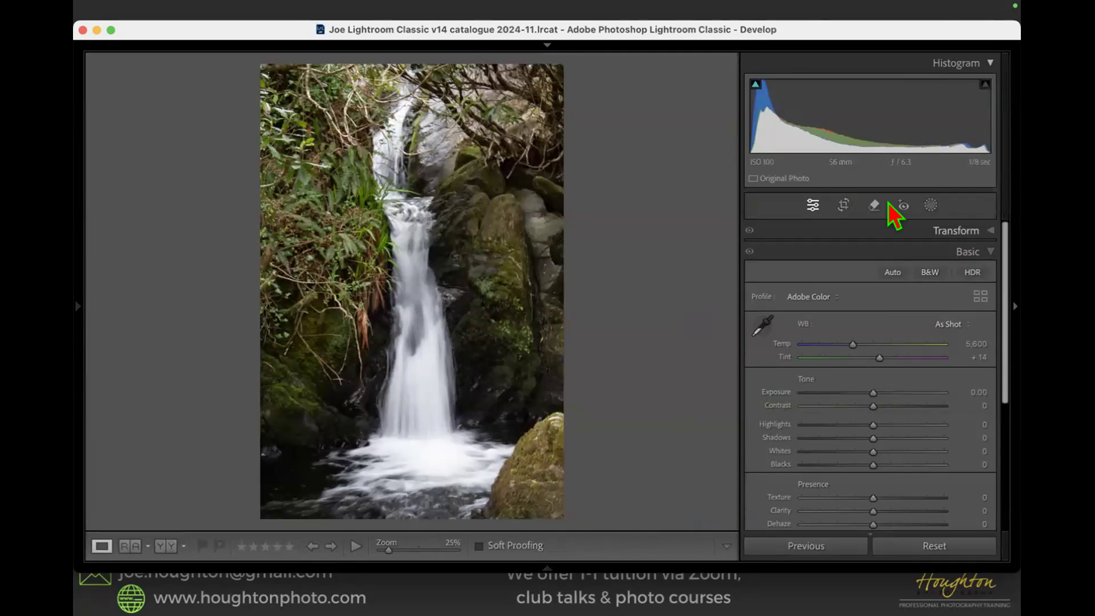
{"action": "left_click", "coordinate": [929, 206]}
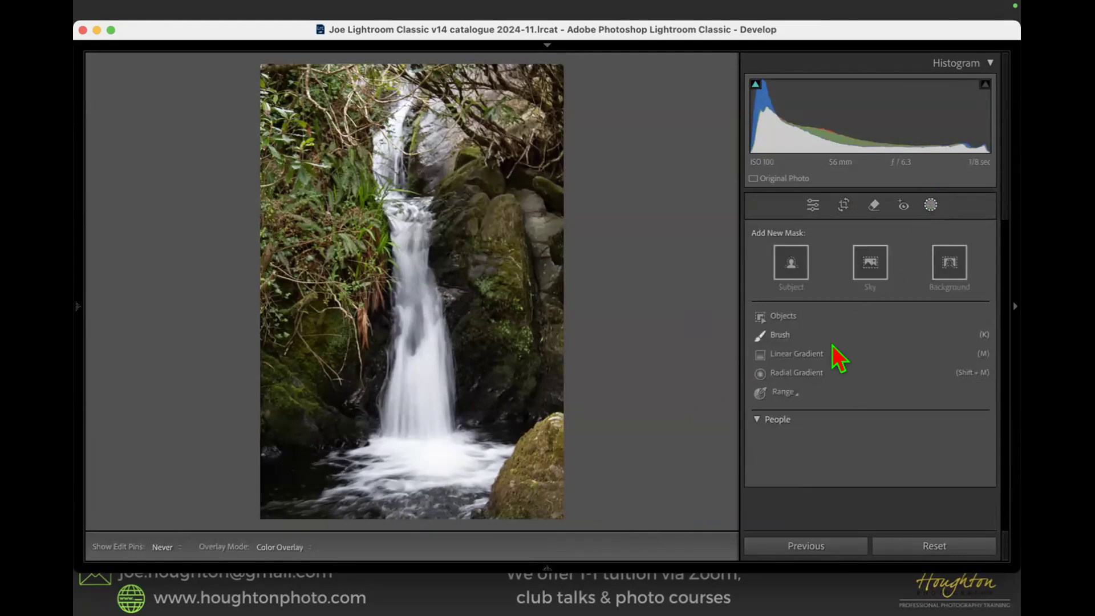
{"action": "left_click", "coordinate": [786, 393]}
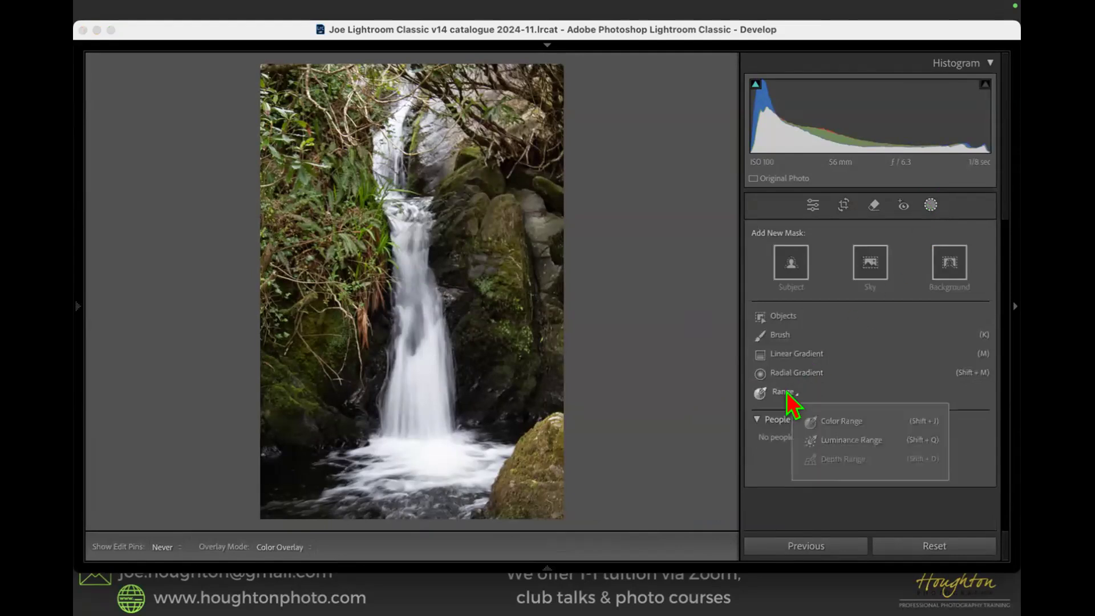
{"action": "left_click", "coordinate": [851, 441]}
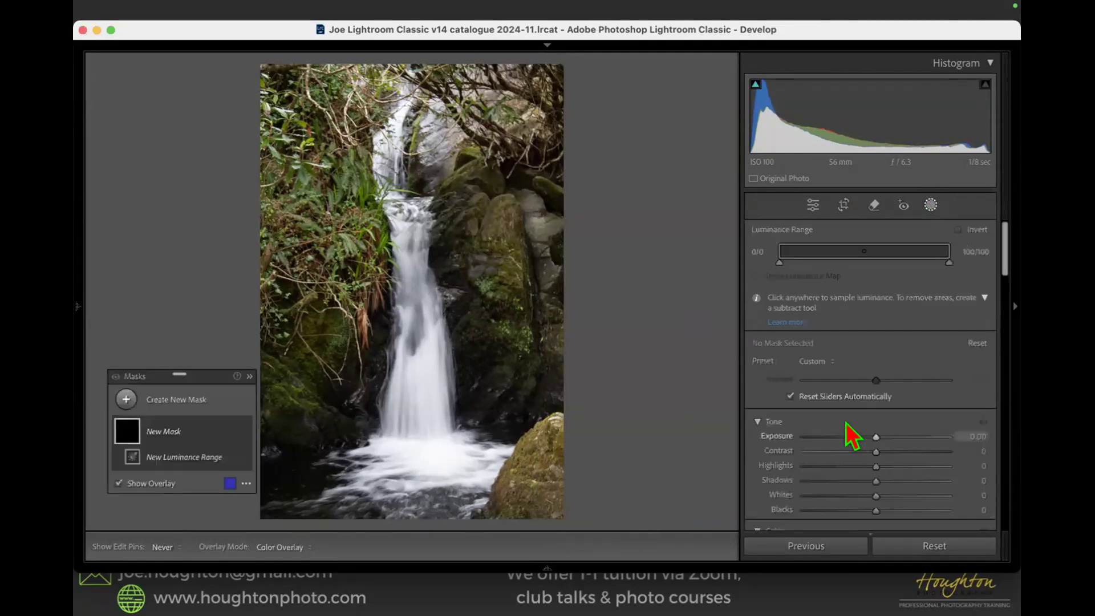
{"action": "left_click", "coordinate": [777, 266]}
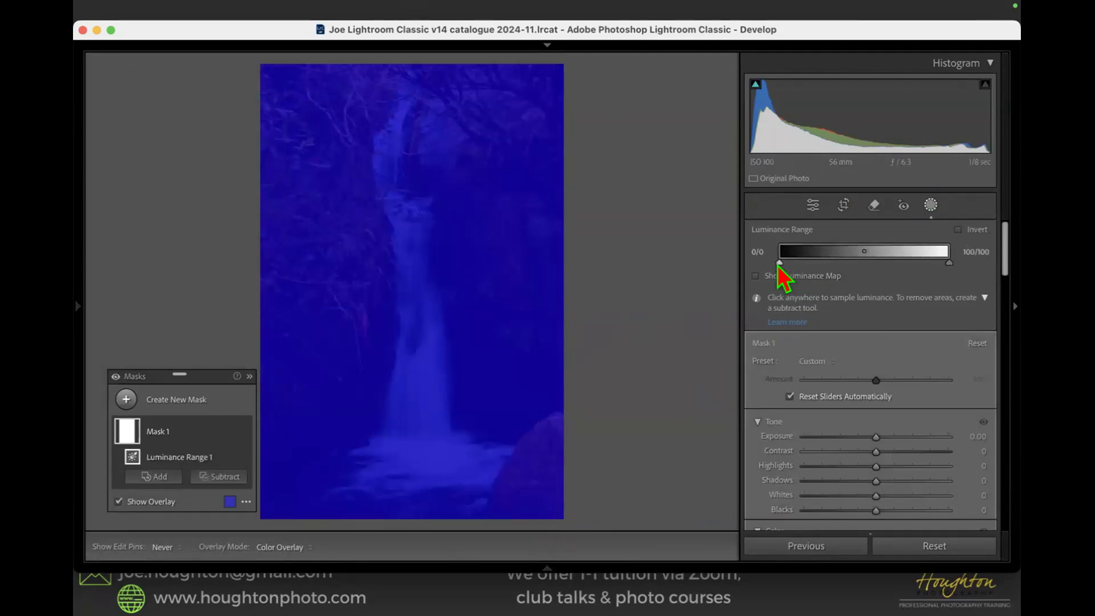
{"action": "left_click_drag", "start_coordinate": [778, 266], "coordinate": [779, 265]}
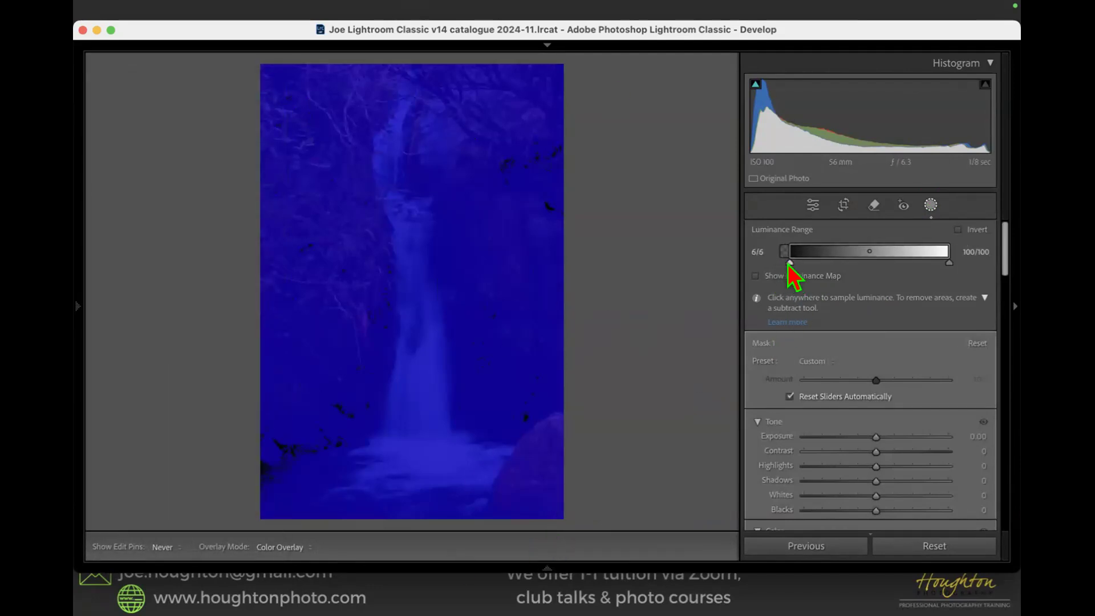
{"action": "left_click_drag", "start_coordinate": [806, 266], "coordinate": [884, 278]}
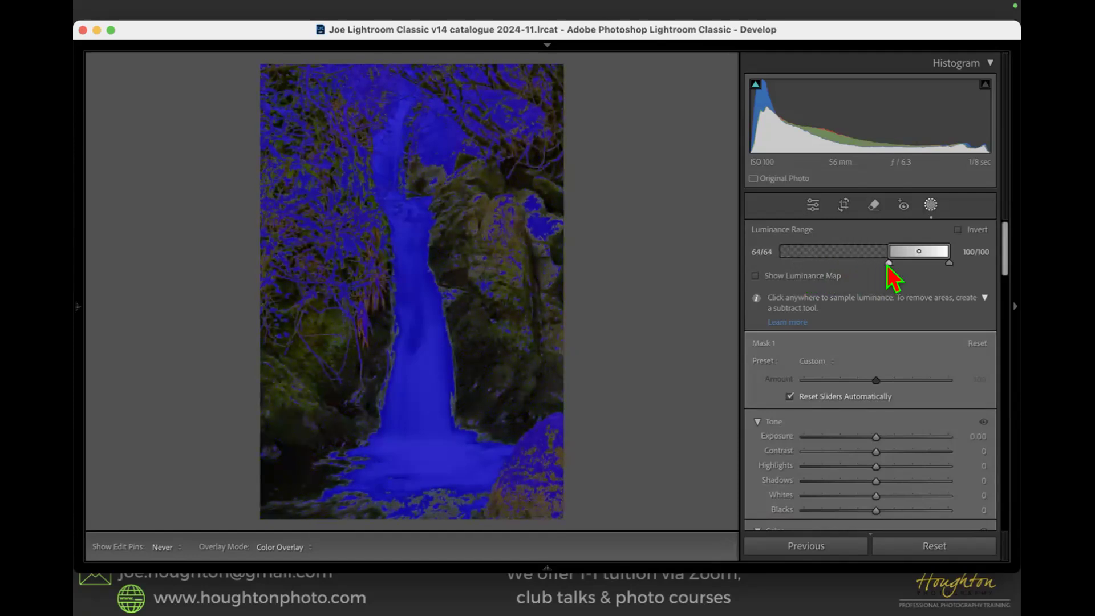
{"action": "mouse_move", "coordinate": [890, 267]}
{"action": "left_mouse_down"}
{"action": "mouse_move", "coordinate": [918, 268]}
{"action": "mouse_move", "coordinate": [900, 267]}
{"action": "left_mouse_up"}
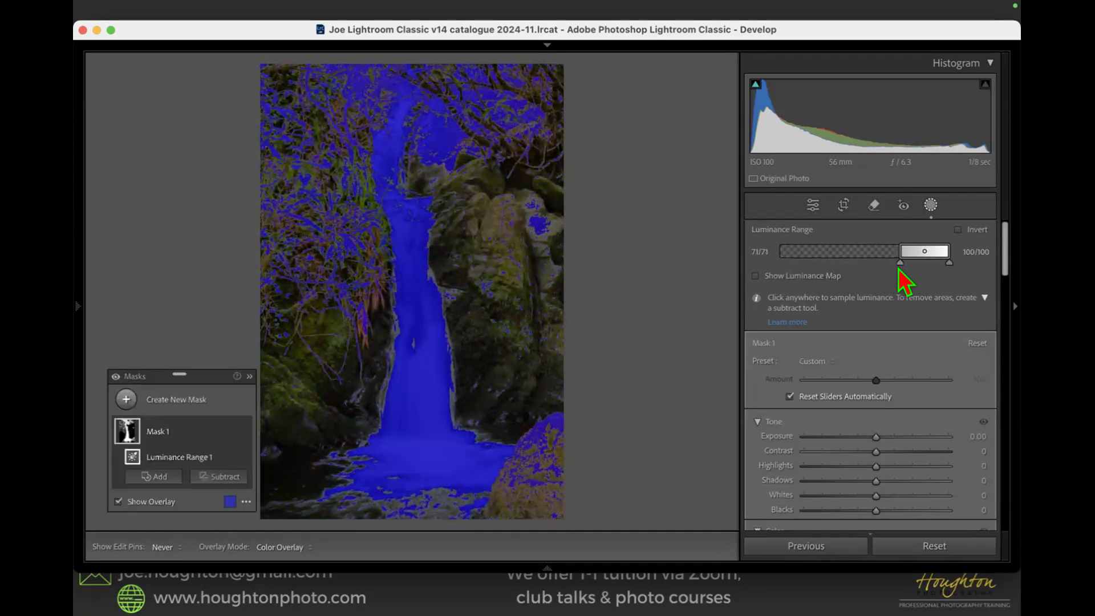
- Check the waterfall mask with its overlay off and on, and narrow the luminance range's lower limit to 78/87
{"action": "key", "text": "o"}
{"action": "key", "text": "o"}
{"action": "key", "text": "o"}
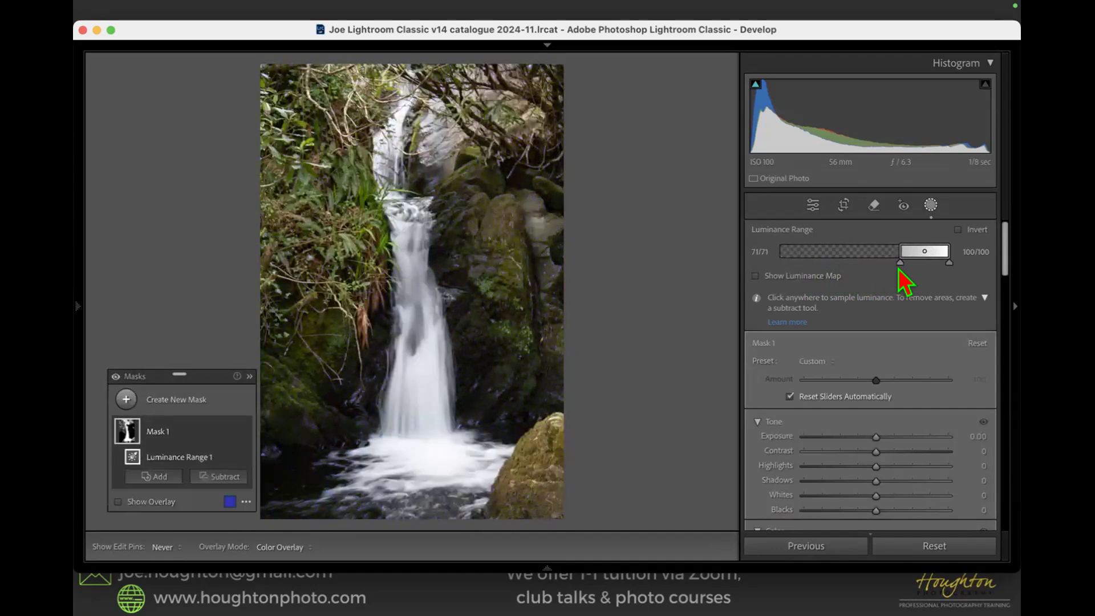
{"action": "key", "text": "o"}
{"action": "key", "text": "o"}
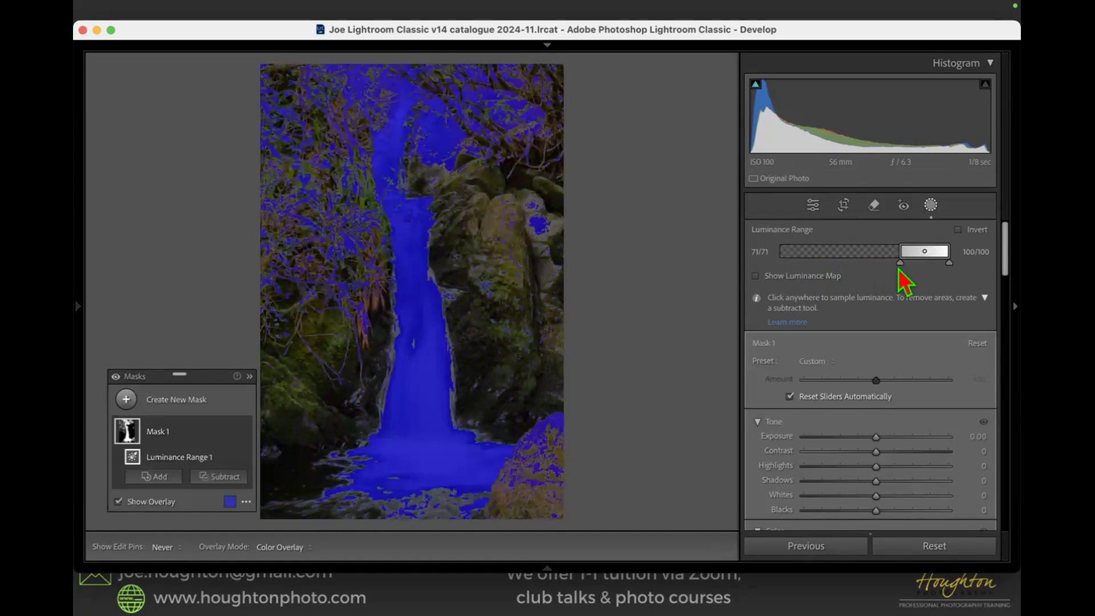
{"action": "key", "text": "o"}
{"action": "key", "text": "o"}
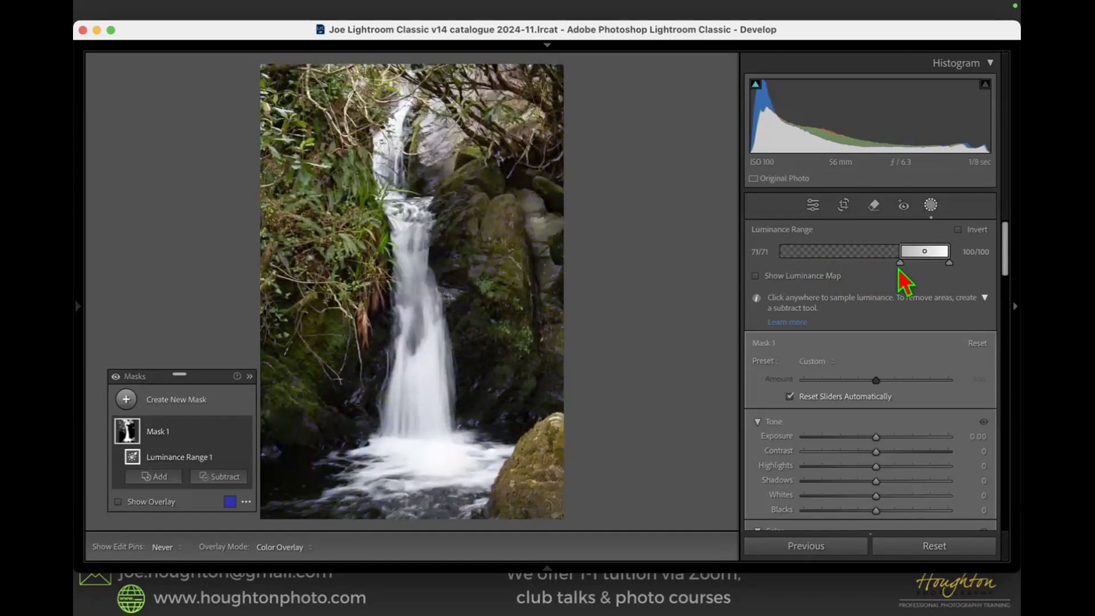
{"action": "mouse_move", "coordinate": [896, 263]}
{"action": "left_mouse_down"}
{"action": "mouse_move", "coordinate": [924, 259]}
{"action": "mouse_move", "coordinate": [907, 263]}
{"action": "left_mouse_up"}
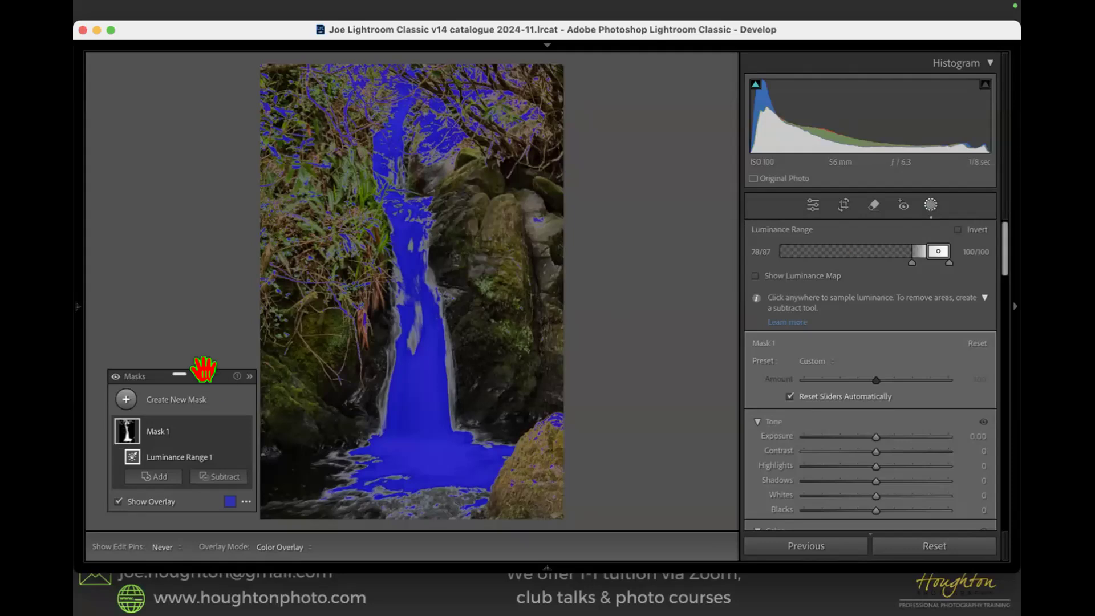
- Try brushing the foliage and upper fall out of the waterfall mask with a subtracting Brush, and undo it
{"action": "left_click", "coordinate": [213, 477]}
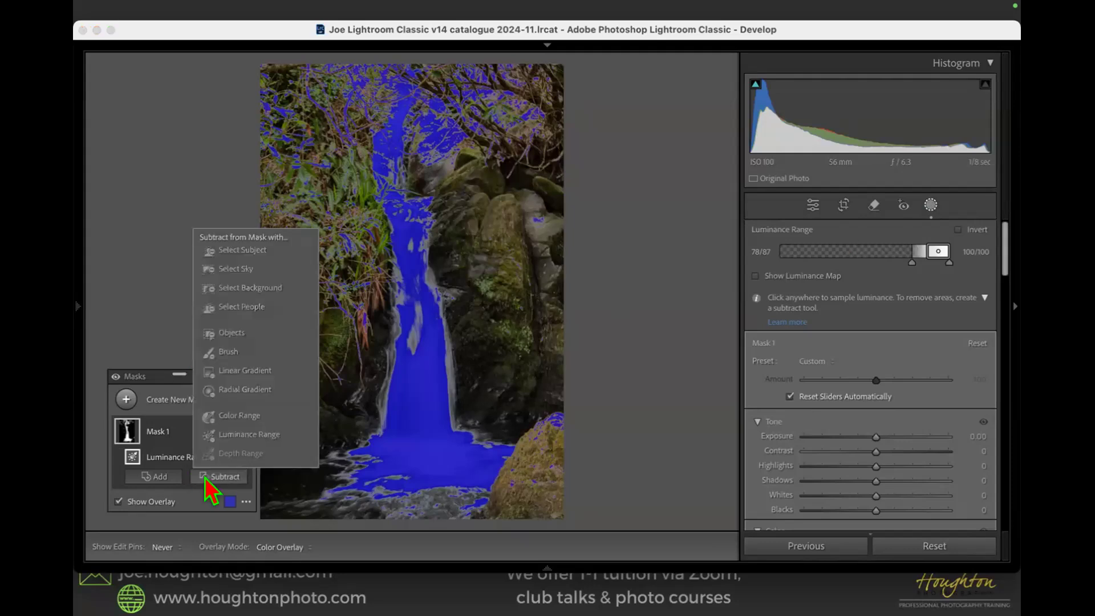
{"action": "left_click", "coordinate": [235, 353]}
{"action": "mouse_move", "coordinate": [318, 285]}
{"action": "left_mouse_down"}
{"action": "mouse_move", "coordinate": [342, 307]}
{"action": "mouse_move", "coordinate": [346, 240]}
{"action": "mouse_move", "coordinate": [354, 284]}
{"action": "mouse_move", "coordinate": [335, 209]}
{"action": "mouse_move", "coordinate": [340, 102]}
{"action": "mouse_move", "coordinate": [309, 142]}
{"action": "mouse_move", "coordinate": [296, 104]}
{"action": "mouse_move", "coordinate": [280, 167]}
{"action": "mouse_move", "coordinate": [258, 121]}
{"action": "mouse_move", "coordinate": [350, 13]}
{"action": "mouse_move", "coordinate": [327, 94]}
{"action": "mouse_move", "coordinate": [359, 81]}
{"action": "mouse_move", "coordinate": [360, 37]}
{"action": "mouse_move", "coordinate": [464, 7]}
{"action": "mouse_move", "coordinate": [557, 65]}
{"action": "mouse_move", "coordinate": [531, 114]}
{"action": "mouse_move", "coordinate": [544, 100]}
{"action": "mouse_move", "coordinate": [493, 75]}
{"action": "mouse_move", "coordinate": [501, 102]}
{"action": "mouse_move", "coordinate": [450, 132]}
{"action": "mouse_move", "coordinate": [361, 97]}
{"action": "mouse_move", "coordinate": [410, 65]}
{"action": "mouse_move", "coordinate": [472, 91]}
{"action": "mouse_move", "coordinate": [500, 125]}
{"action": "mouse_move", "coordinate": [386, 140]}
{"action": "mouse_move", "coordinate": [393, 149]}
{"action": "mouse_move", "coordinate": [435, 104]}
{"action": "mouse_move", "coordinate": [634, 47]}
{"action": "left_mouse_up"}
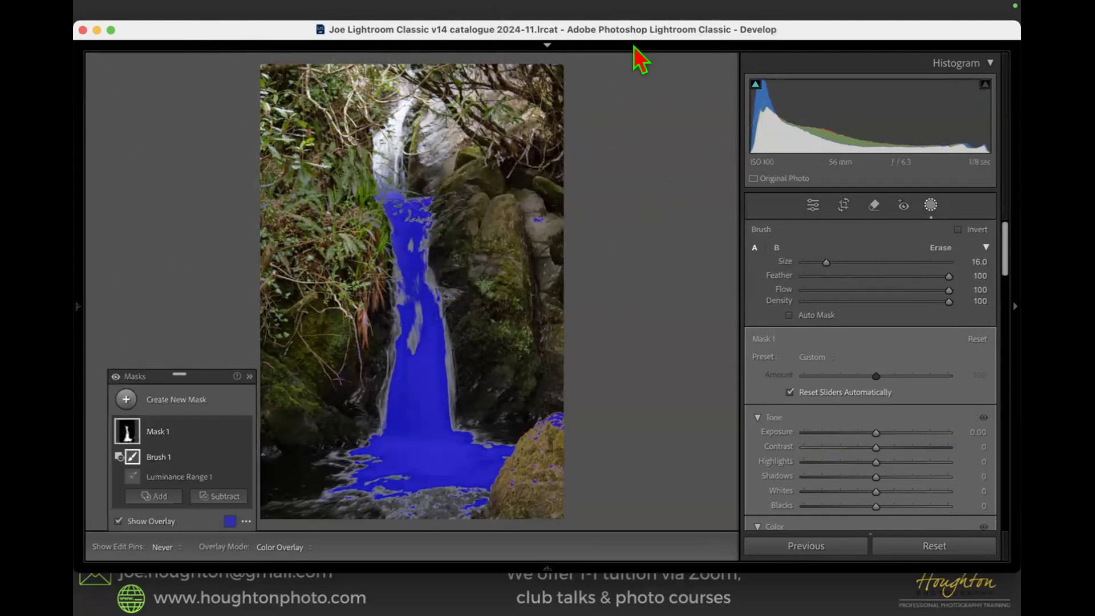
{"action": "key", "text": "super+z"}
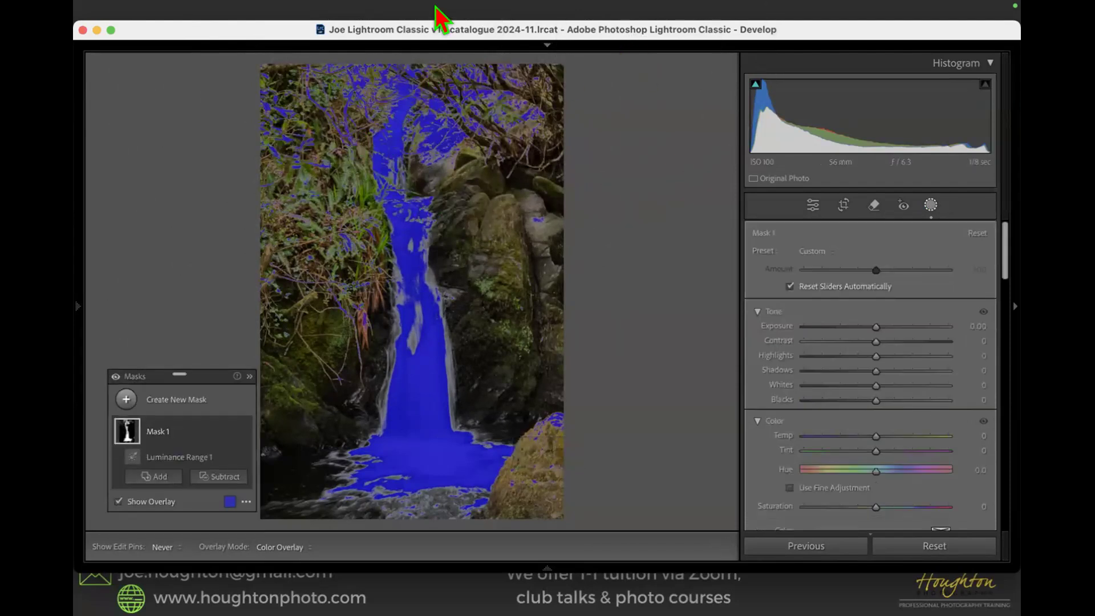
- Subtract a Color Range from the waterfall mask, sampling several foliage and branch colours beside the fall with the overlay shown
{"action": "mouse_move", "coordinate": [238, 419]}
{"action": "left_click", "coordinate": [225, 477]}
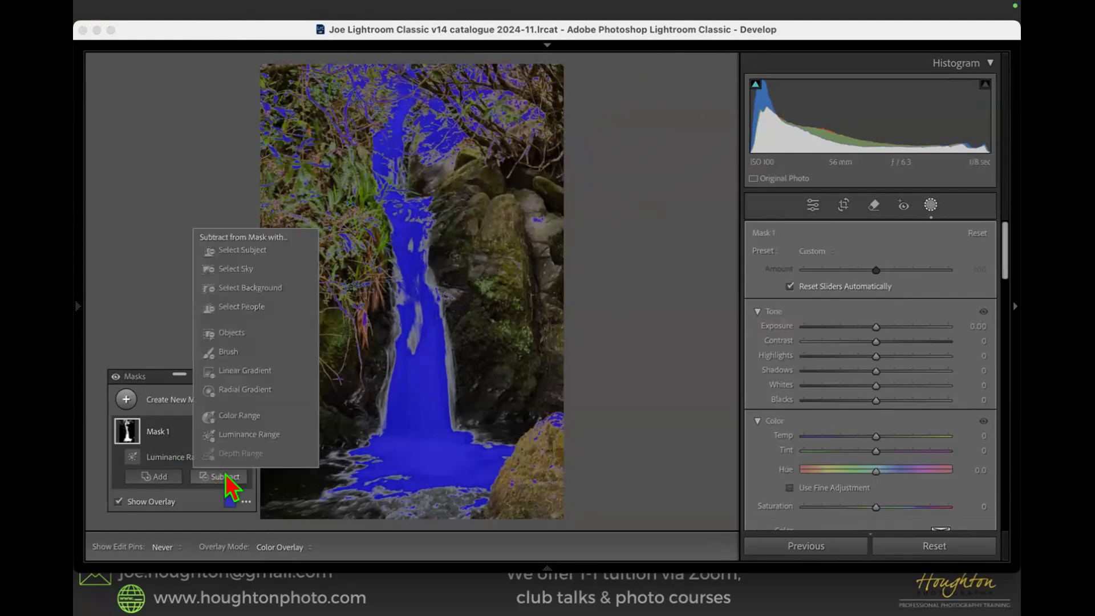
{"action": "left_click", "coordinate": [228, 351]}
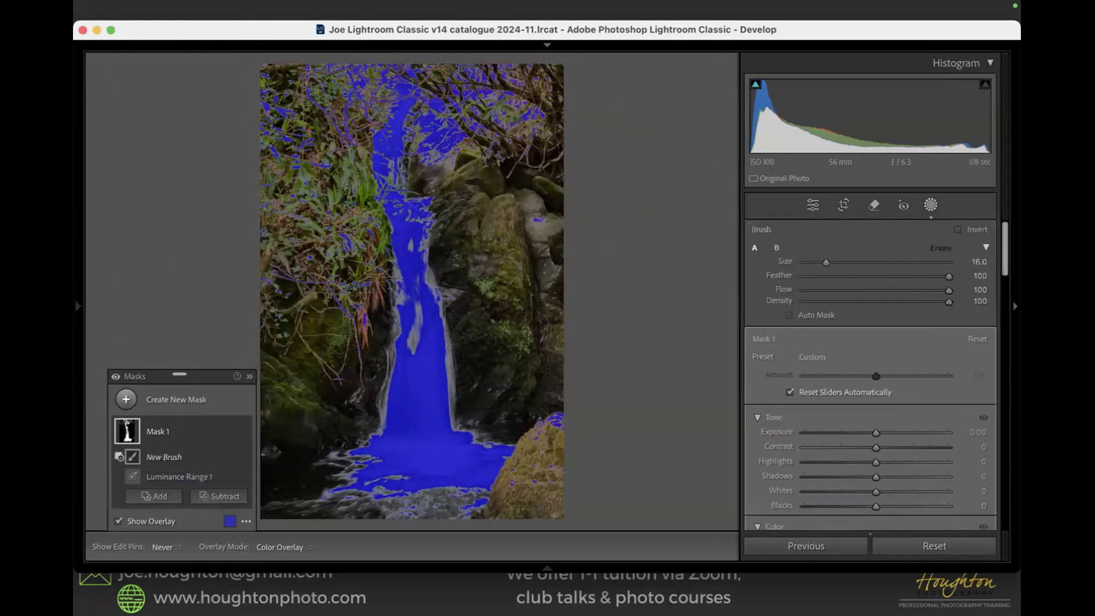
{"action": "left_click", "coordinate": [214, 500]}
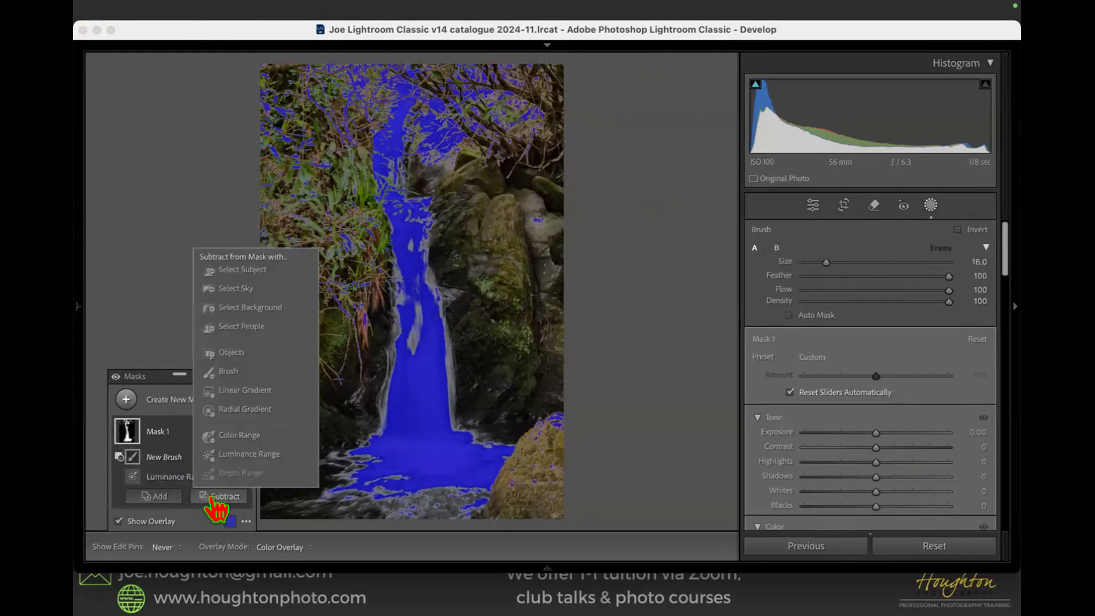
{"action": "left_click", "coordinate": [233, 442]}
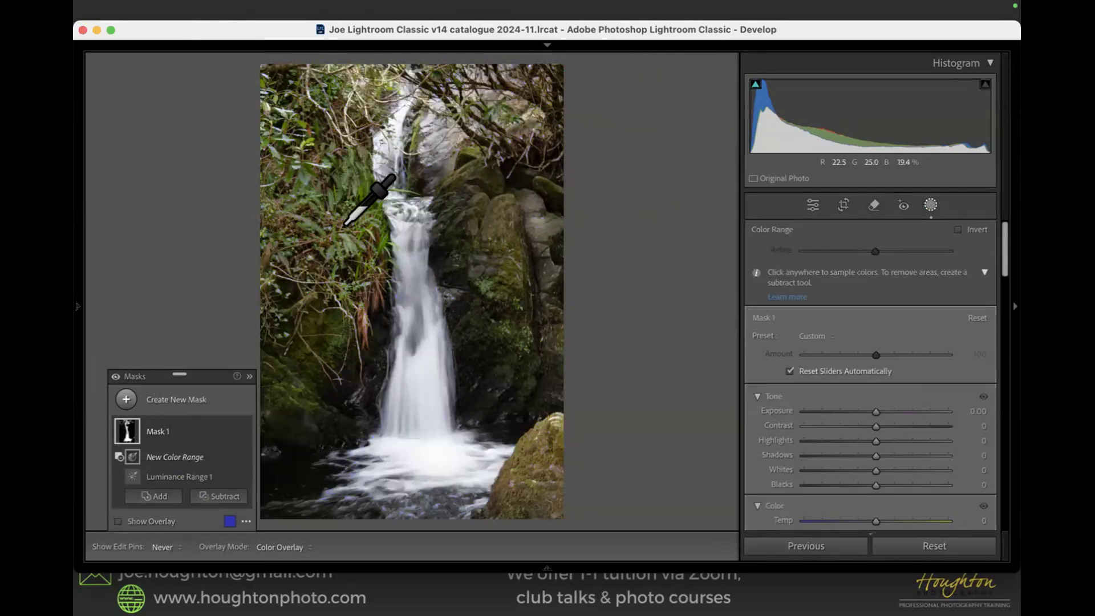
{"action": "left_click", "coordinate": [305, 163]}
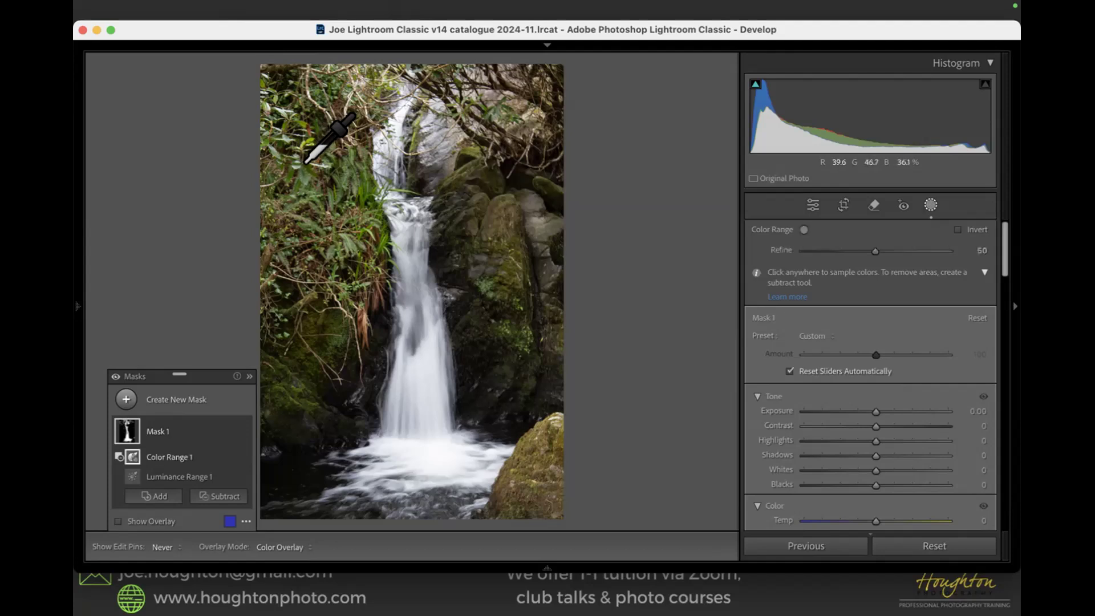
{"action": "key", "text": "o"}
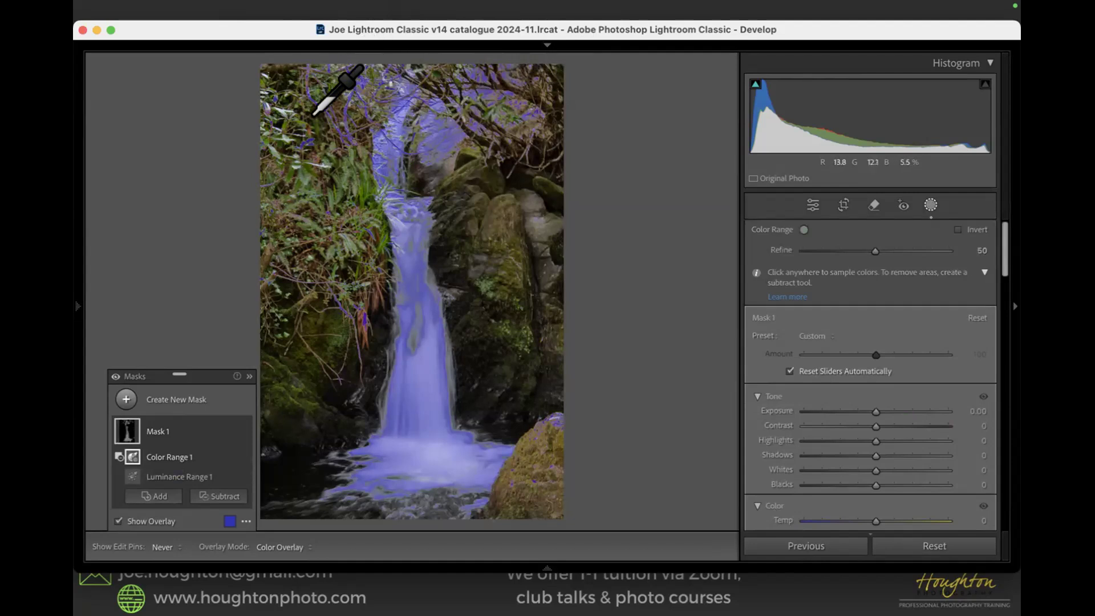
{"action": "left_click", "coordinate": [362, 307]}
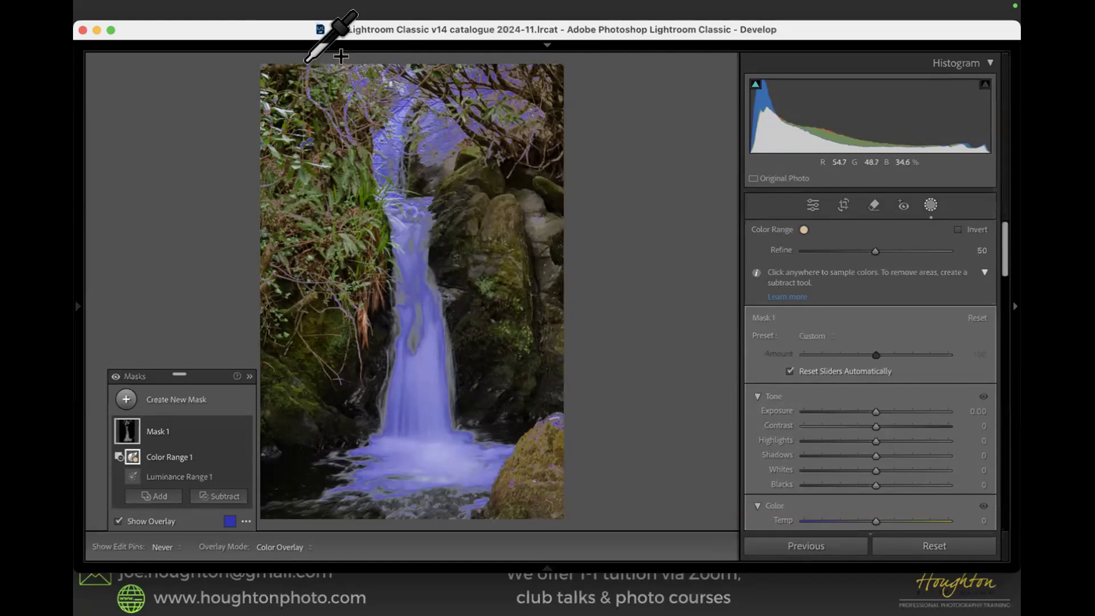
{"action": "left_click", "coordinate": [342, 114]}
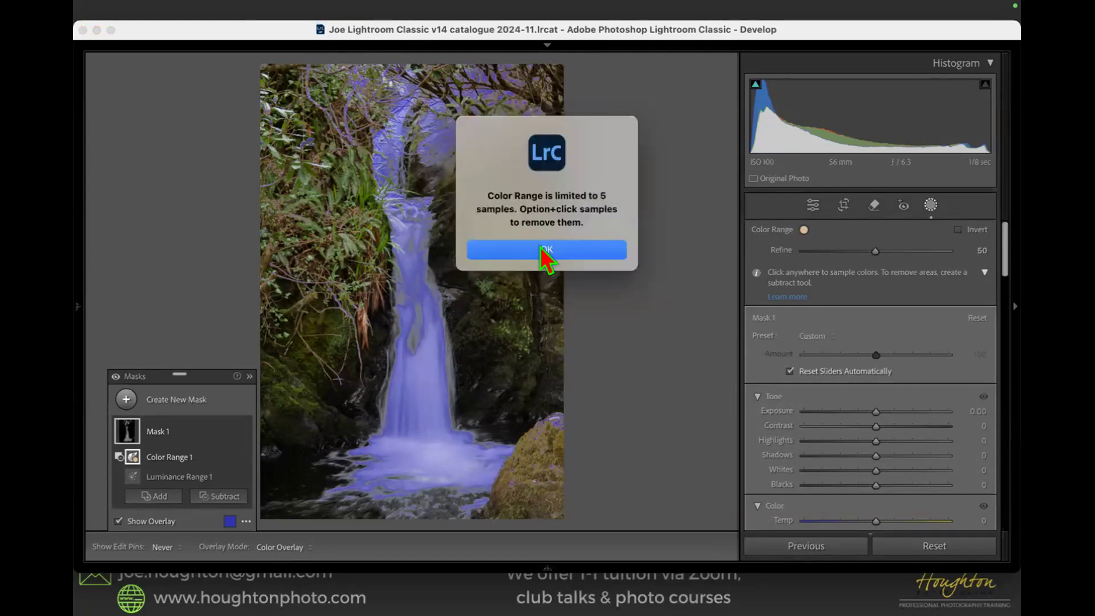
{"action": "left_click", "coordinate": [545, 251]}
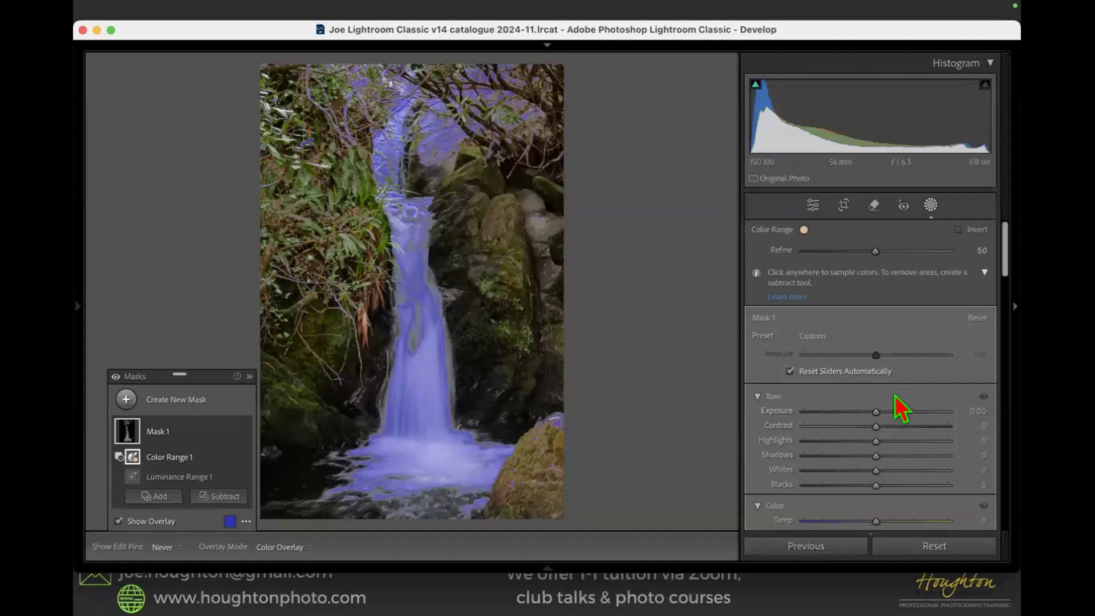
- Set the waterfall mask's Clarity to 56, Dehaze to 9 and Texture to -49
{"action": "scroll", "coordinate": [898, 408], "scroll_direction": "down", "scroll_amount": 10}
{"action": "scroll", "coordinate": [906, 407], "scroll_direction": "down", "scroll_amount": 8}
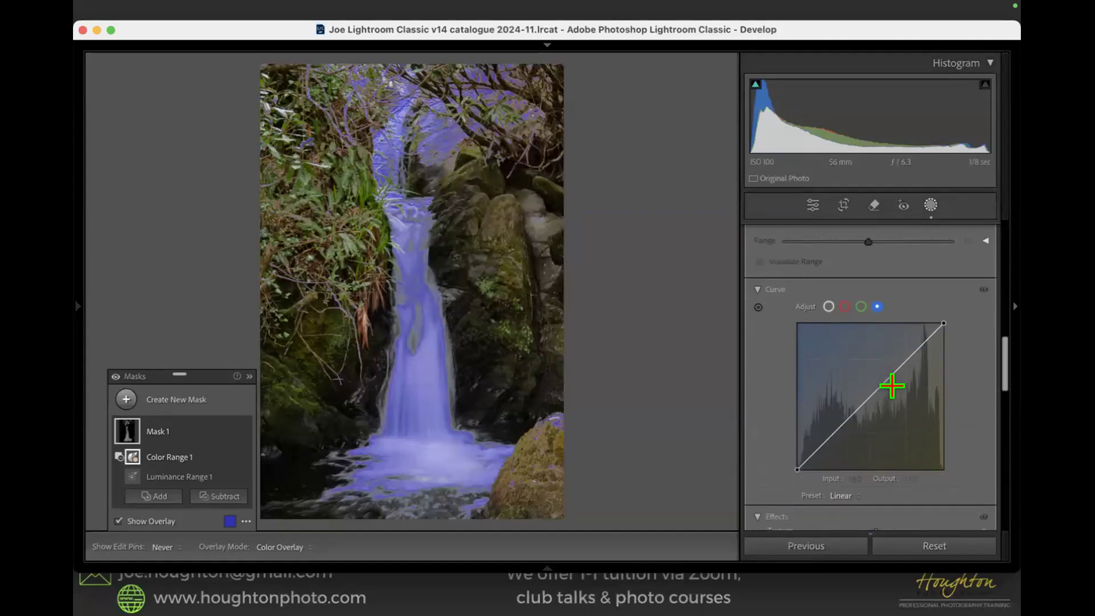
{"action": "left_click_drag", "start_coordinate": [872, 346], "coordinate": [915, 332]}
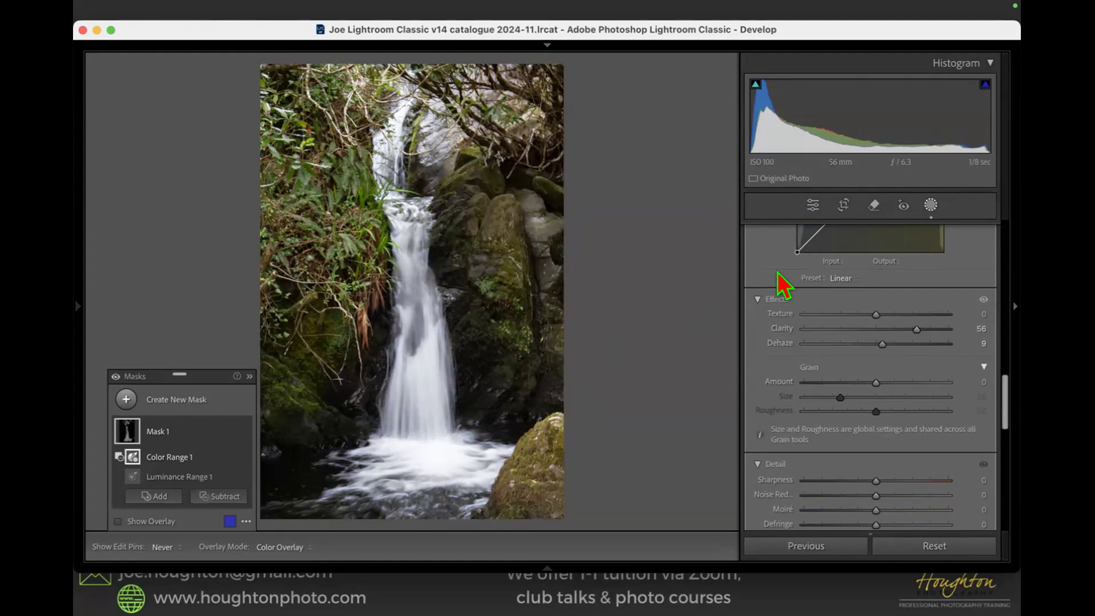
{"action": "left_click_drag", "start_coordinate": [873, 316], "coordinate": [840, 315]}
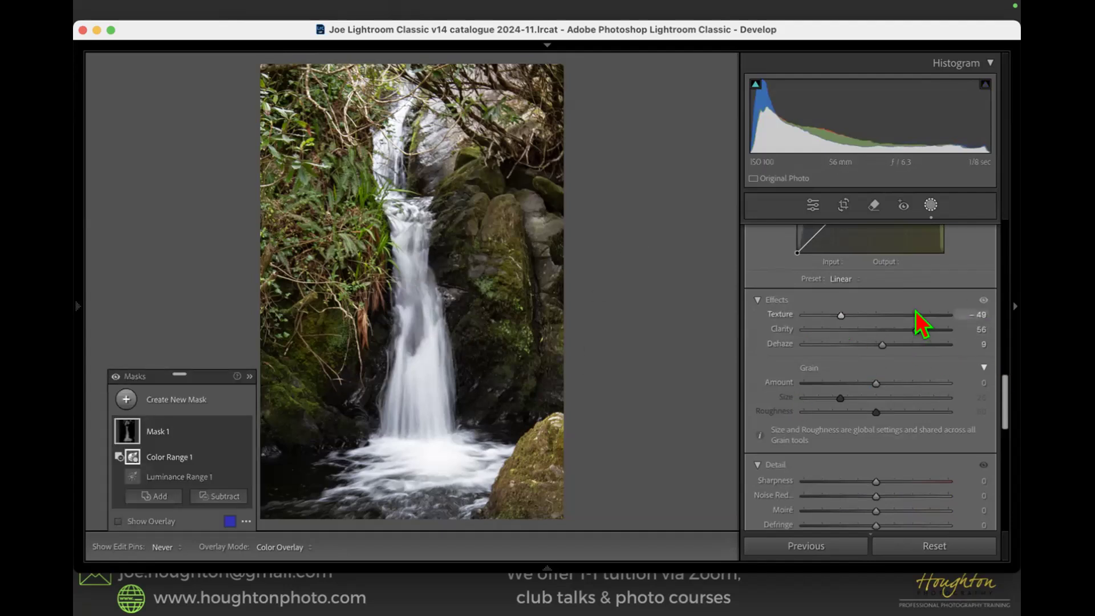
- Set the waterfall mask's Blacks to 7, Exposure to 0.14, Whites to 2 and Highlights to -51
{"action": "scroll", "coordinate": [920, 320], "scroll_direction": "up", "scroll_amount": 10}
{"action": "scroll", "coordinate": [916, 312], "scroll_direction": "down", "scroll_amount": 3}
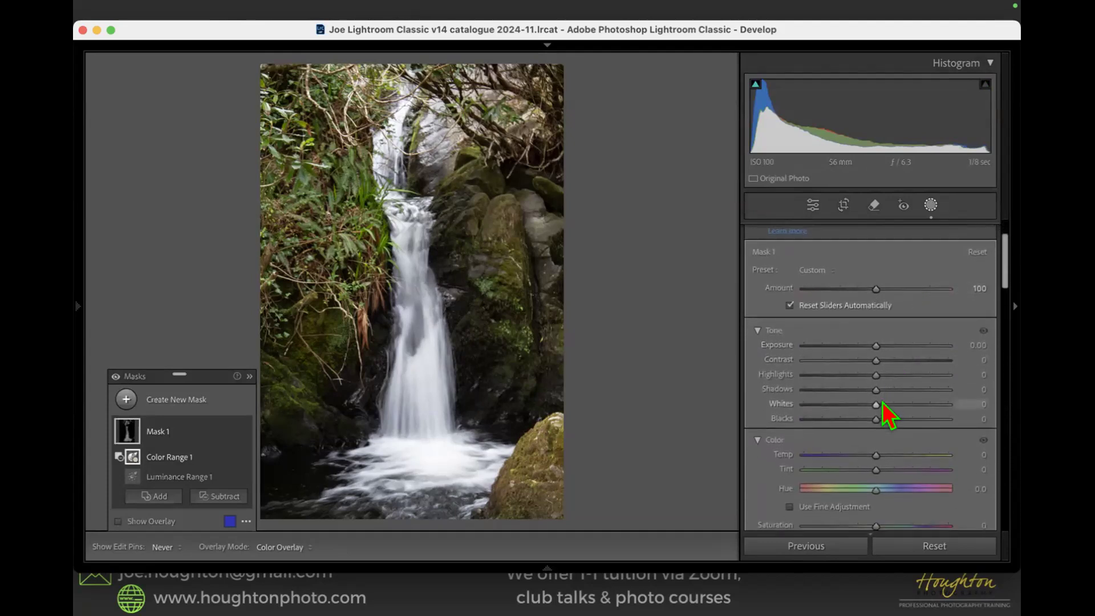
{"action": "left_click_drag", "start_coordinate": [876, 419], "coordinate": [871, 390]}
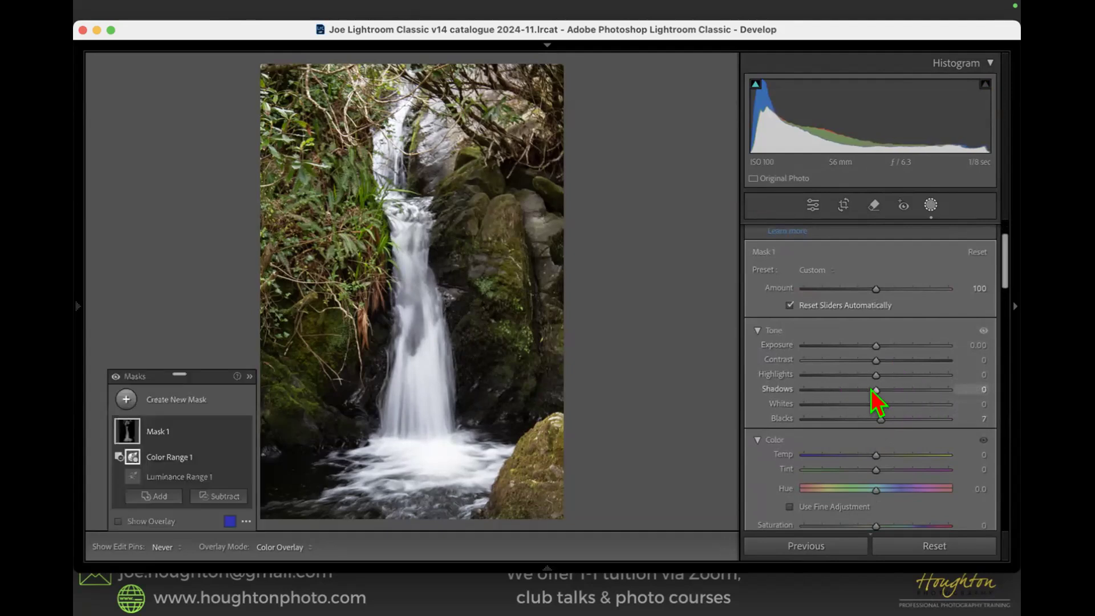
{"action": "left_click_drag", "start_coordinate": [872, 350], "coordinate": [877, 350]}
{"action": "left_click_drag", "start_coordinate": [876, 405], "coordinate": [801, 406]}
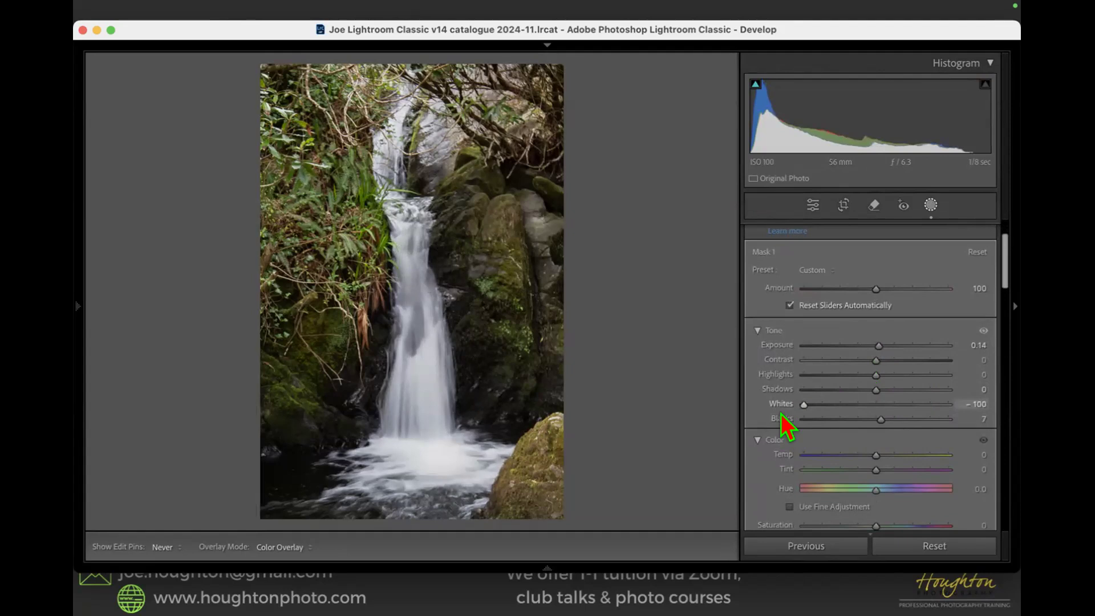
{"action": "left_click_drag", "start_coordinate": [781, 414], "coordinate": [871, 415]}
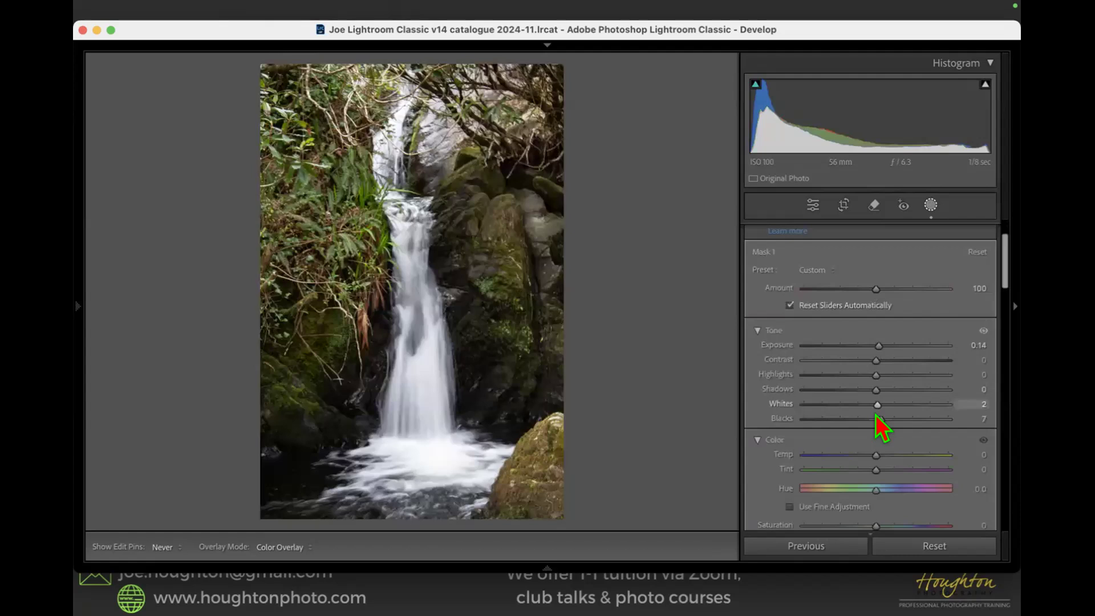
{"action": "left_click_drag", "start_coordinate": [872, 378], "coordinate": [838, 383]}
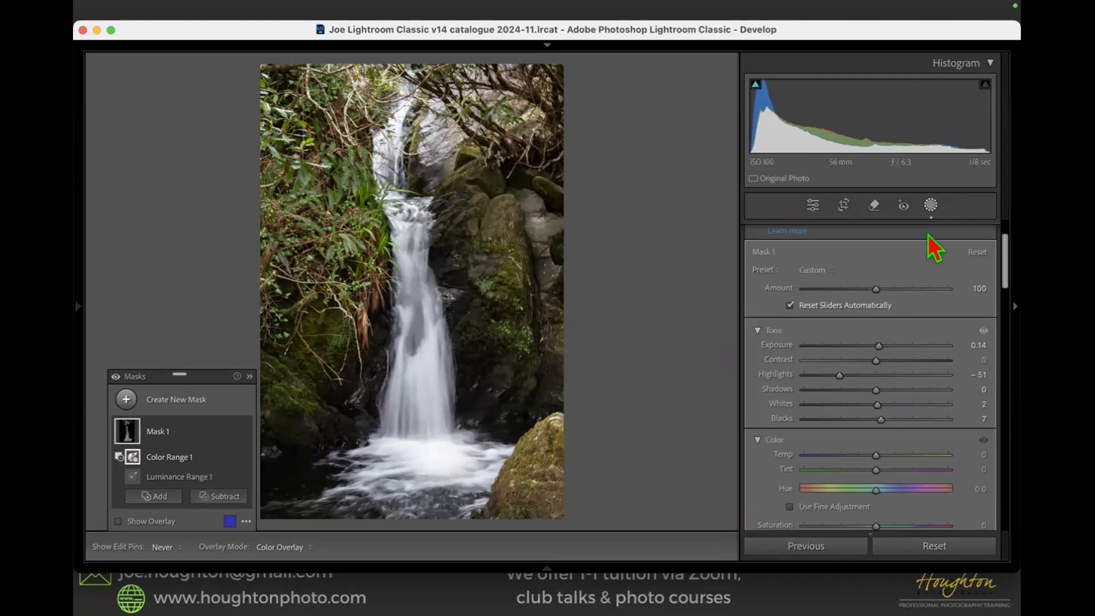
- Add a radial gradient mask over the white water at the foot of the fall with Highlights at -82
{"action": "left_click", "coordinate": [178, 401]}
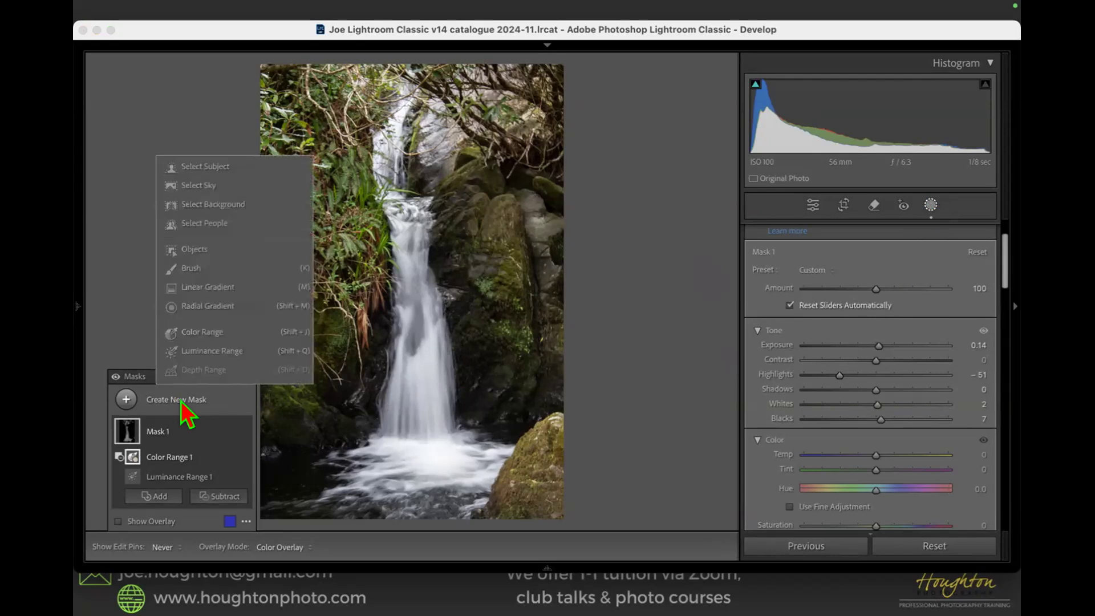
{"action": "left_click", "coordinate": [200, 311]}
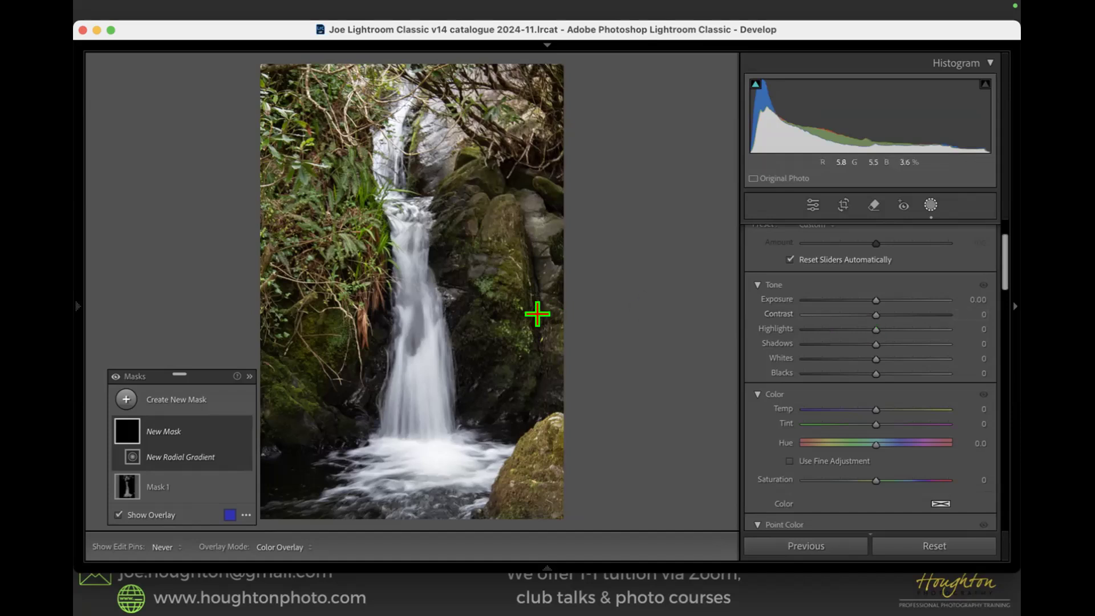
{"action": "left_click_drag", "start_coordinate": [433, 457], "coordinate": [510, 502]}
{"action": "left_click_drag", "start_coordinate": [876, 330], "coordinate": [814, 330]}
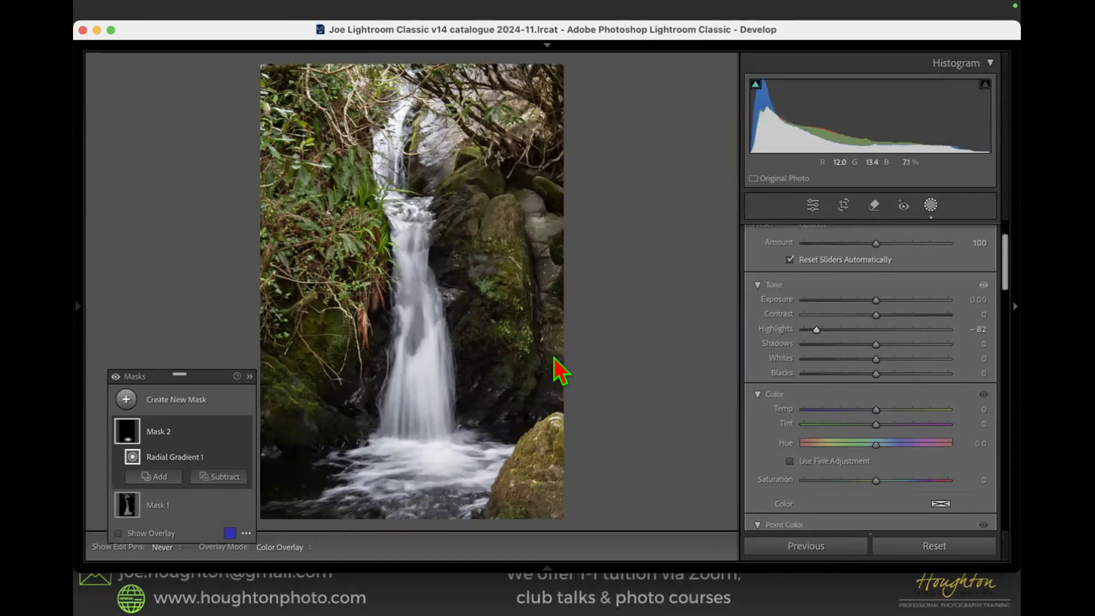
- Add a linear gradient mask covering the lower half of the photo and fading out up the waterfall
{"action": "left_click", "coordinate": [181, 402]}
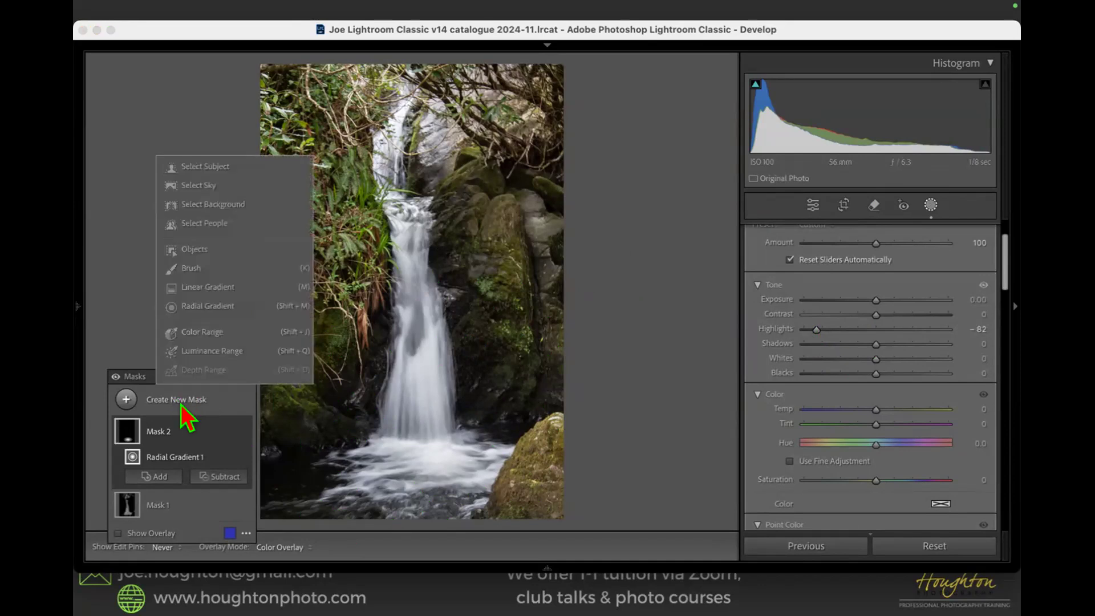
{"action": "left_click", "coordinate": [207, 287]}
{"action": "left_click_drag", "start_coordinate": [404, 382], "coordinate": [399, 217]}
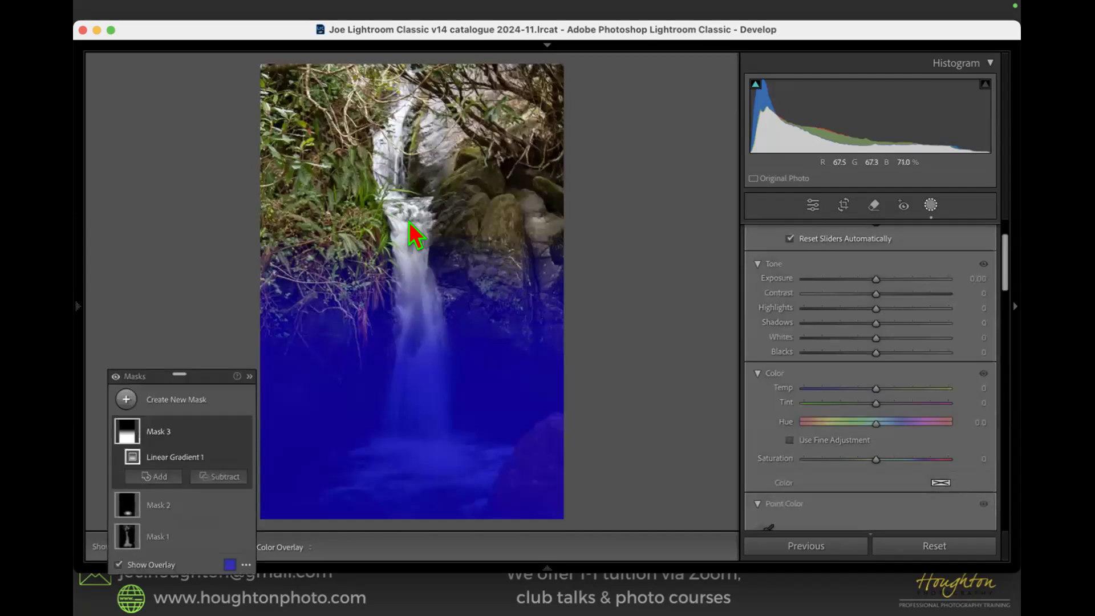
- Try subtracting a luminance range of 1 to 44 from the linear gradient mask, and delete that range
{"action": "left_click", "coordinate": [207, 478]}
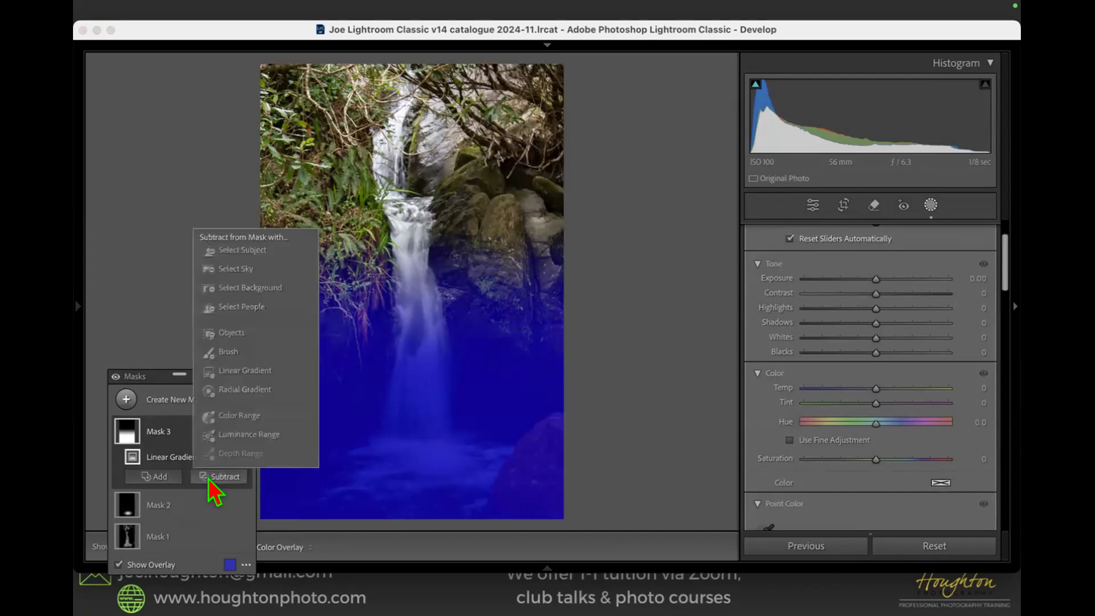
{"action": "left_click", "coordinate": [227, 435]}
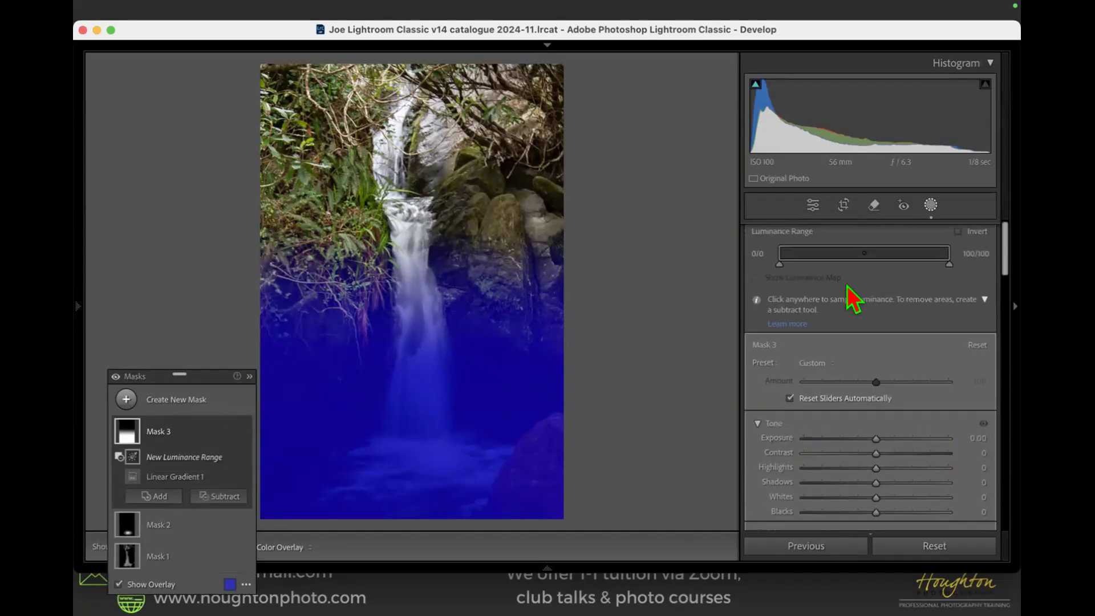
{"action": "mouse_move", "coordinate": [779, 263]}
{"action": "left_mouse_down"}
{"action": "mouse_move", "coordinate": [821, 273]}
{"action": "mouse_move", "coordinate": [782, 265]}
{"action": "left_mouse_up"}
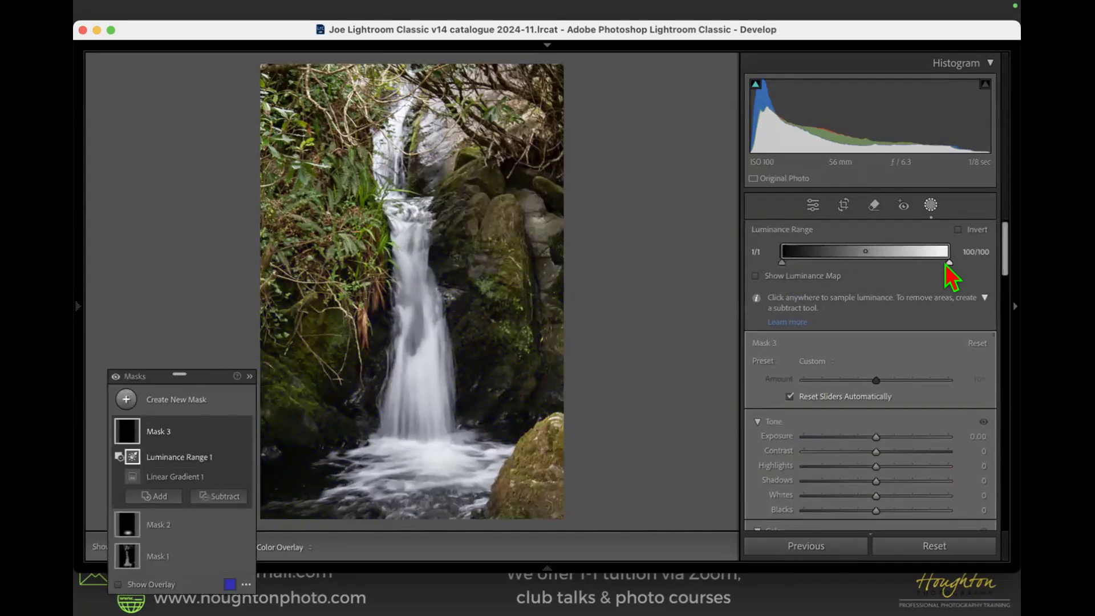
{"action": "left_click_drag", "start_coordinate": [949, 263], "coordinate": [855, 263]}
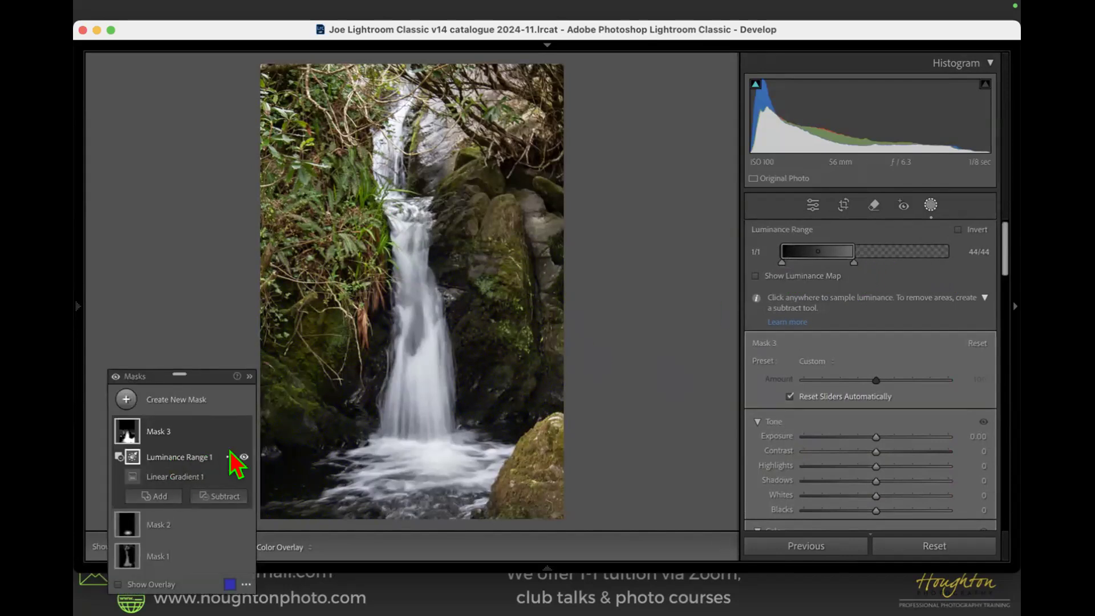
{"action": "left_click", "coordinate": [230, 457]}
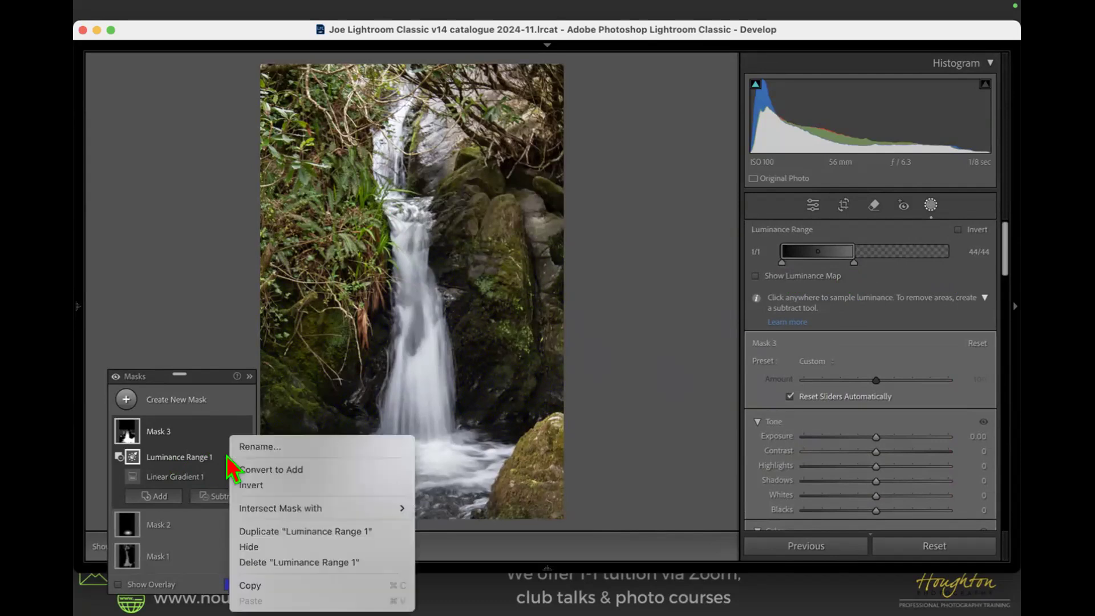
{"action": "left_click", "coordinate": [254, 563]}
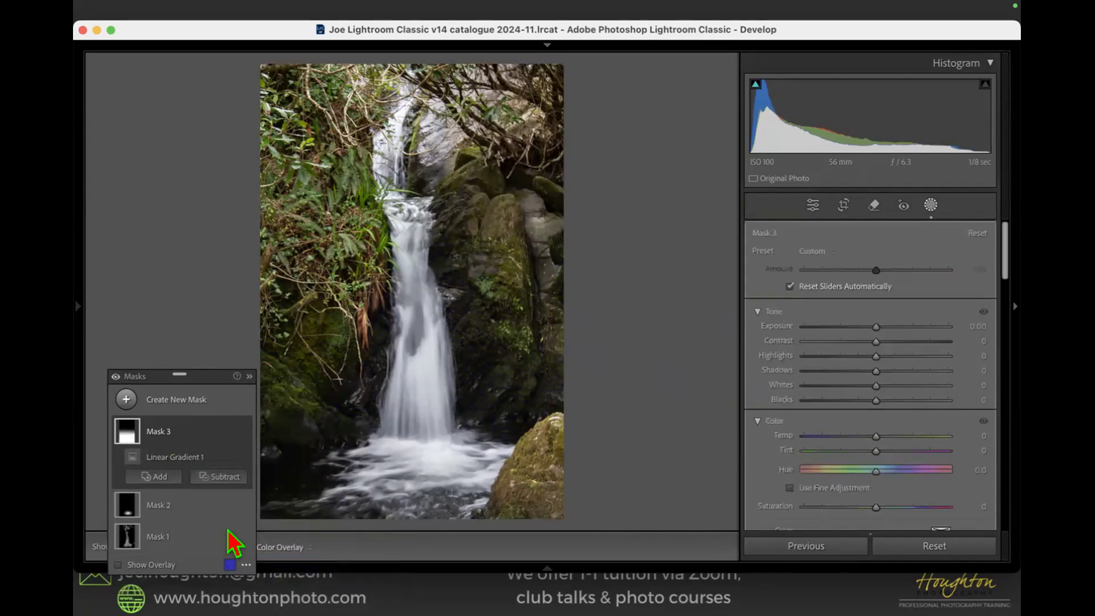
- Intersect the linear gradient with a luminance range, with the overlay shown, and lower its upper limit to 80/91 to exclude the water
{"action": "left_click", "coordinate": [189, 460]}
{"action": "key", "text": "o"}
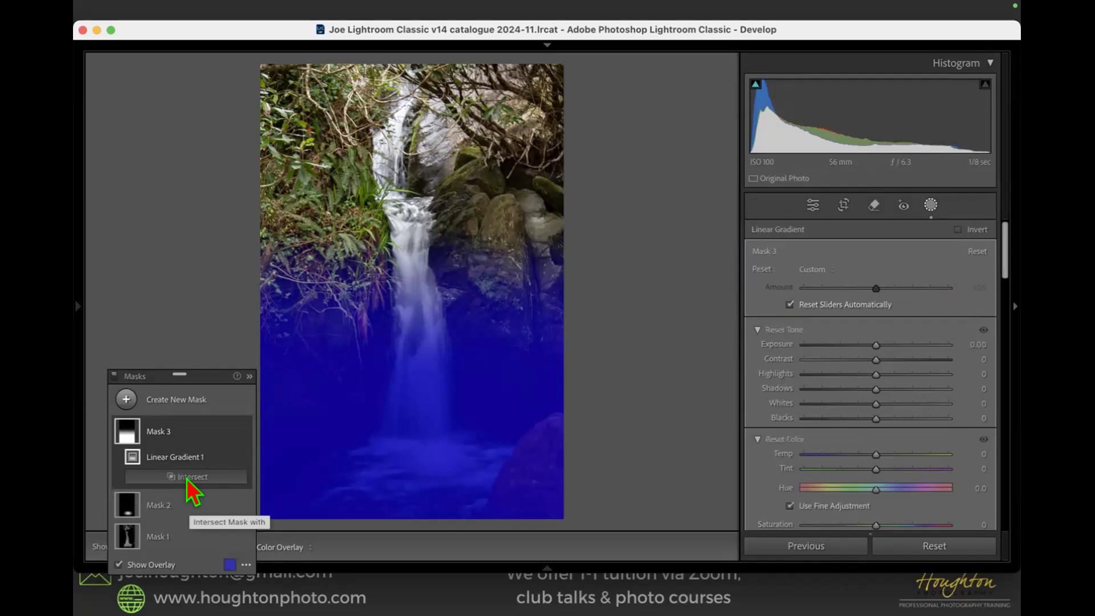
{"action": "left_click", "coordinate": [188, 478], "text": "alt"}
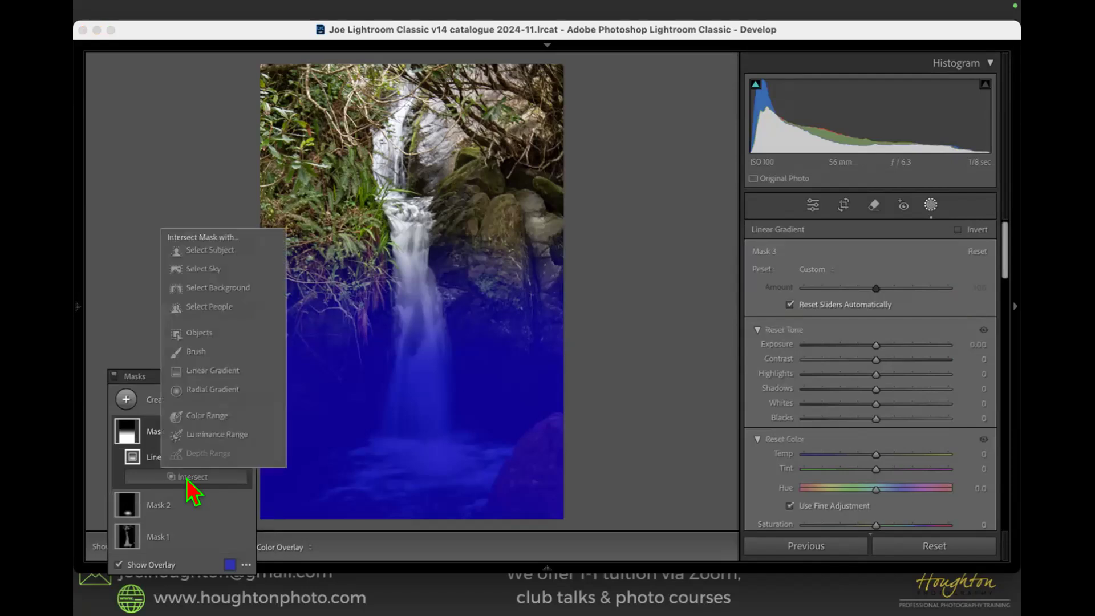
{"action": "left_click", "coordinate": [208, 434]}
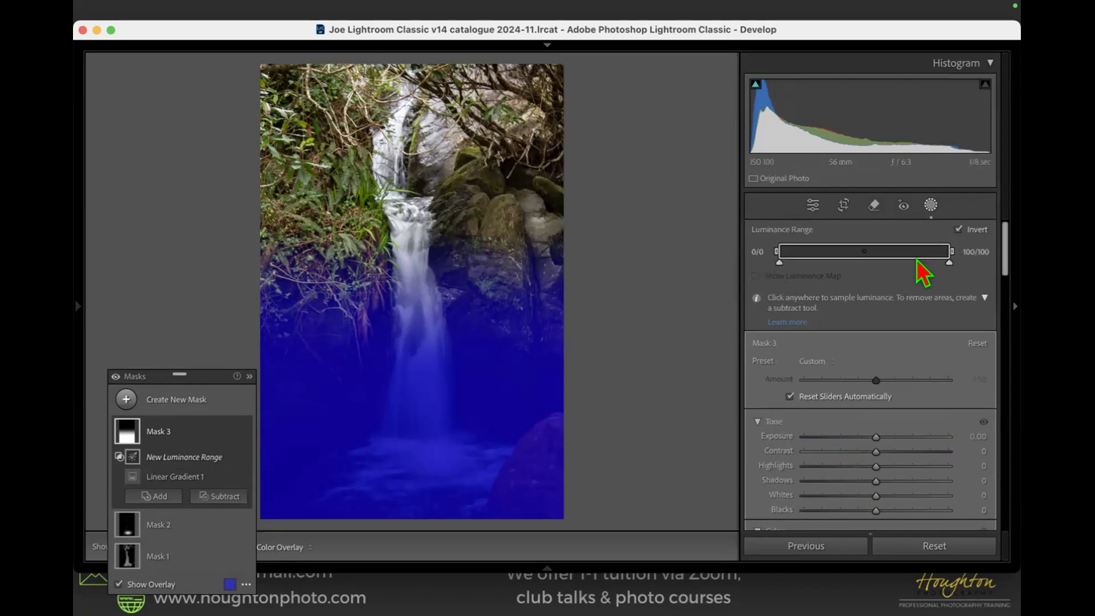
{"action": "mouse_move", "coordinate": [948, 265]}
{"action": "left_mouse_down"}
{"action": "mouse_move", "coordinate": [916, 250]}
{"action": "mouse_move", "coordinate": [918, 263]}
{"action": "mouse_move", "coordinate": [934, 263]}
{"action": "left_mouse_up"}
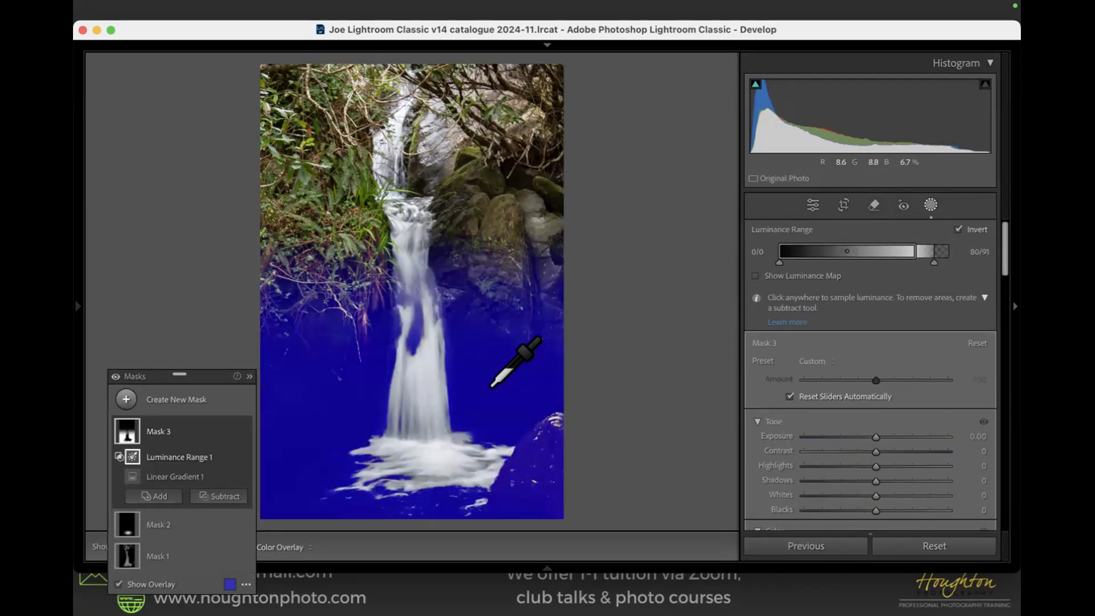
- Hide the overlay of the intersected linear gradient mask and set its Shadows to 32 and Texture to 66
{"action": "key", "text": "o"}
{"action": "key", "text": "o"}
{"action": "key", "text": "o"}
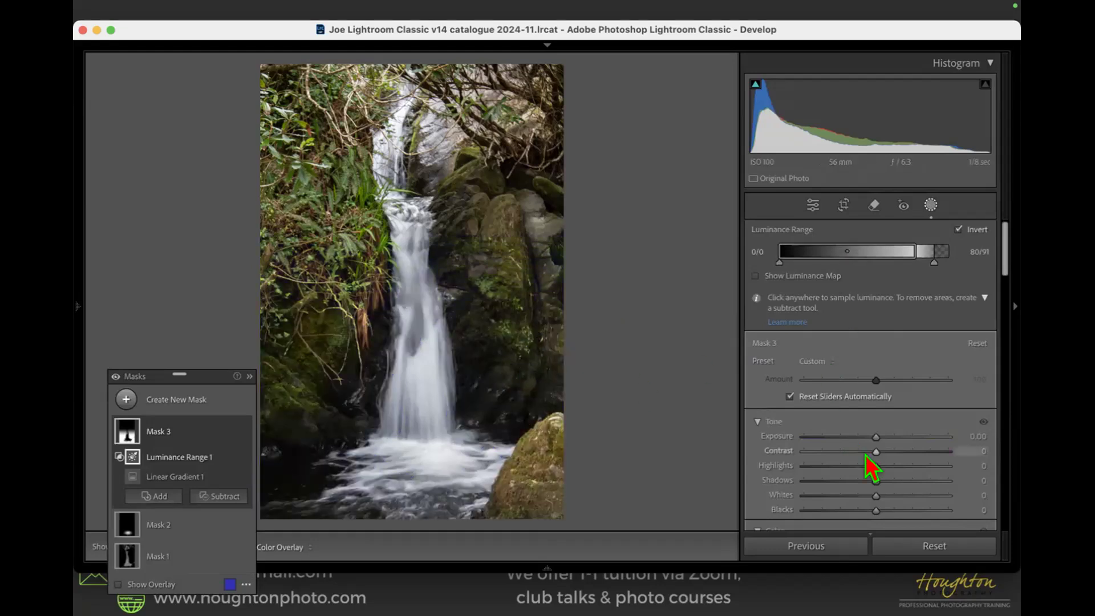
{"action": "left_click_drag", "start_coordinate": [873, 483], "coordinate": [899, 481]}
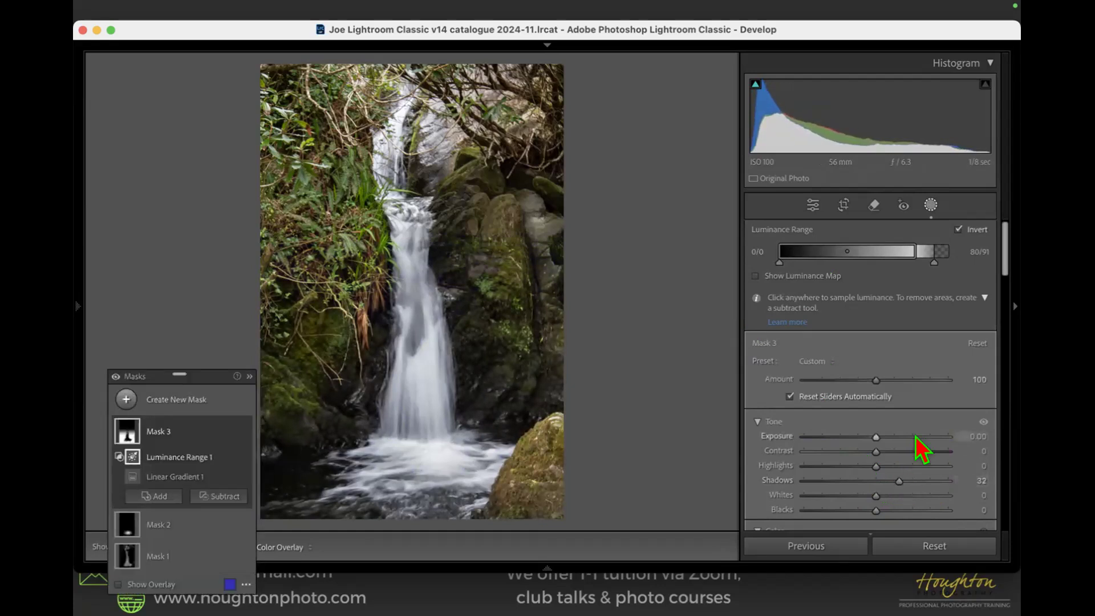
{"action": "scroll", "coordinate": [916, 442], "scroll_direction": "down", "scroll_amount": 10}
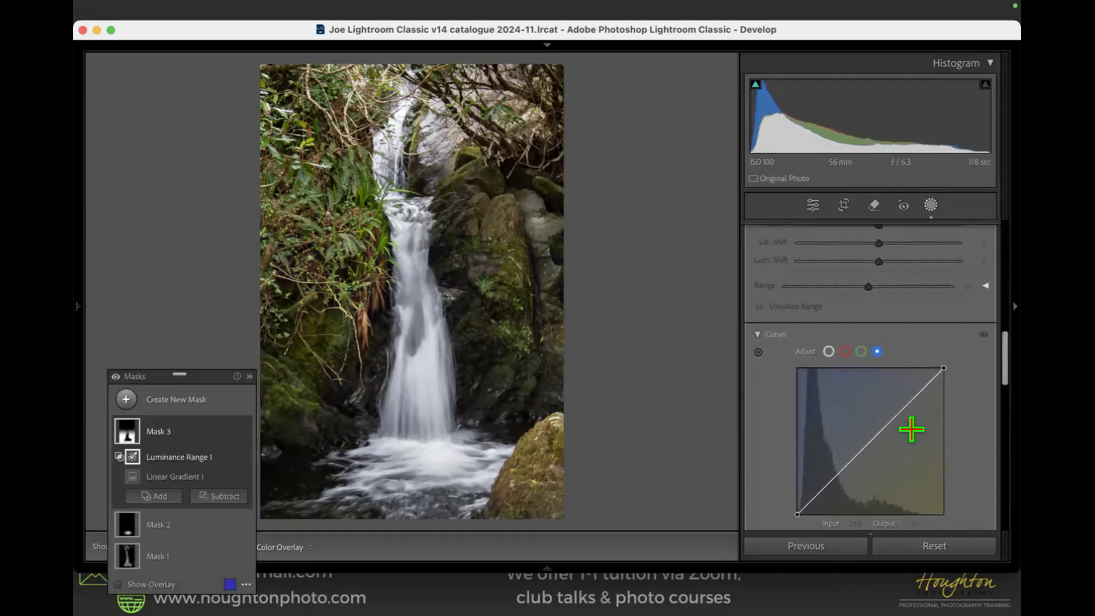
{"action": "scroll", "coordinate": [913, 431], "scroll_direction": "down", "scroll_amount": 5}
{"action": "left_click_drag", "start_coordinate": [875, 383], "coordinate": [924, 384]}
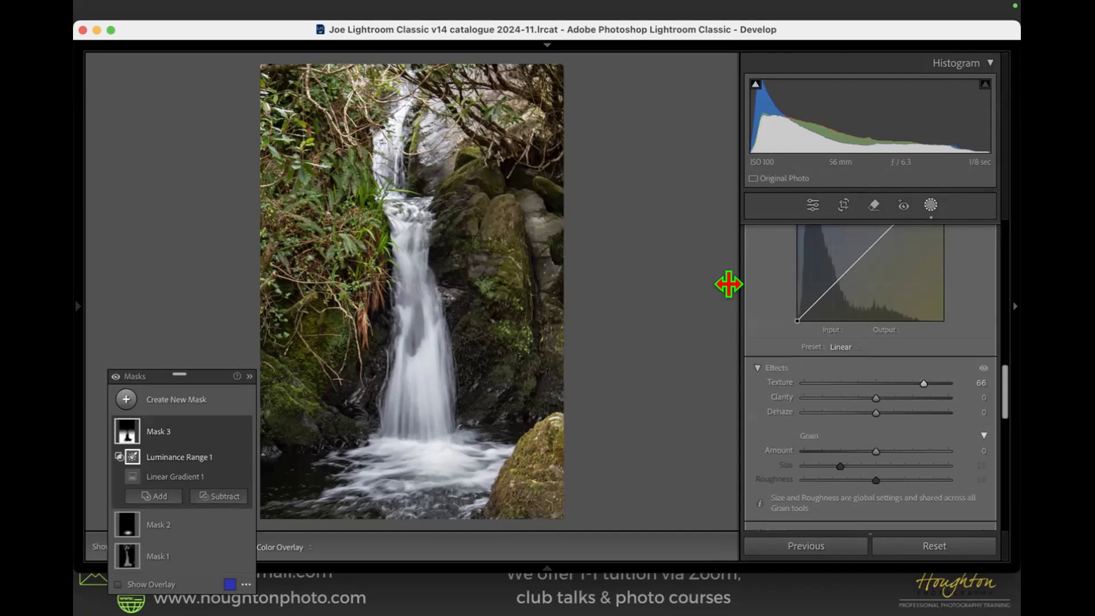
- Crop the waterfall photo to a 4 x 5 / 8 x 10 aspect, tightened around the lower fall and pool with most of the rock excluded
{"action": "key", "text": "r"}
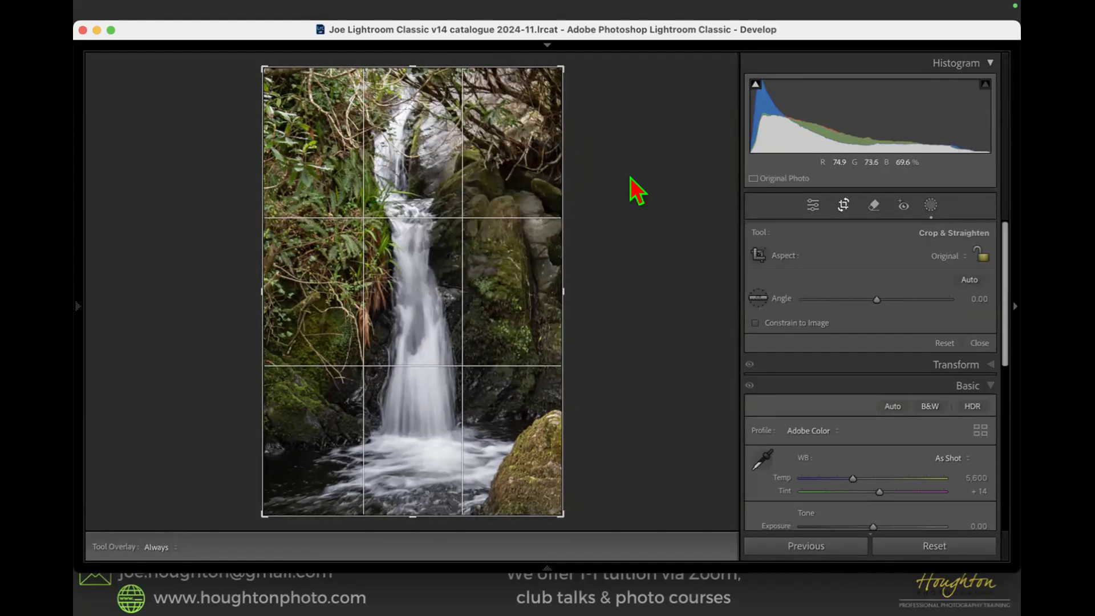
{"action": "left_click", "coordinate": [947, 259]}
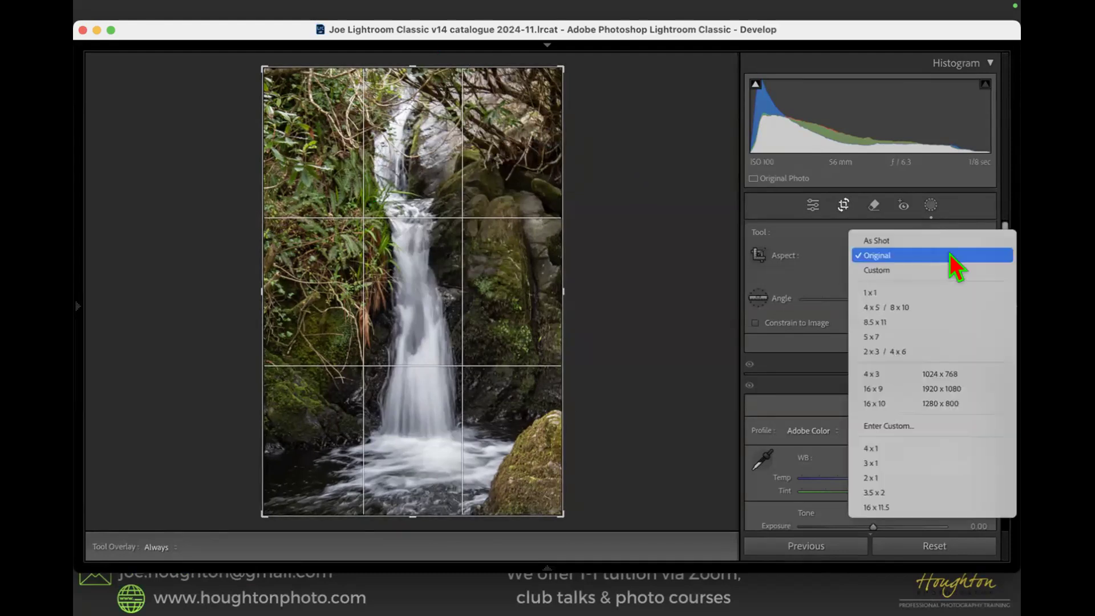
{"action": "left_click", "coordinate": [916, 304]}
{"action": "left_click_drag", "start_coordinate": [519, 262], "coordinate": [511, 225]}
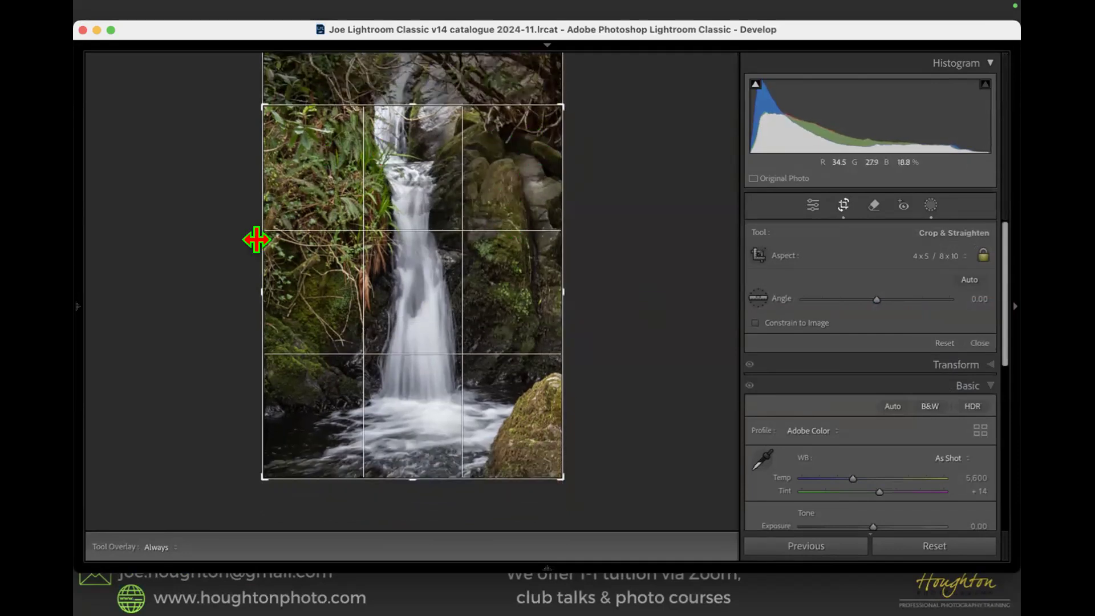
{"action": "left_click_drag", "start_coordinate": [561, 286], "coordinate": [495, 284]}
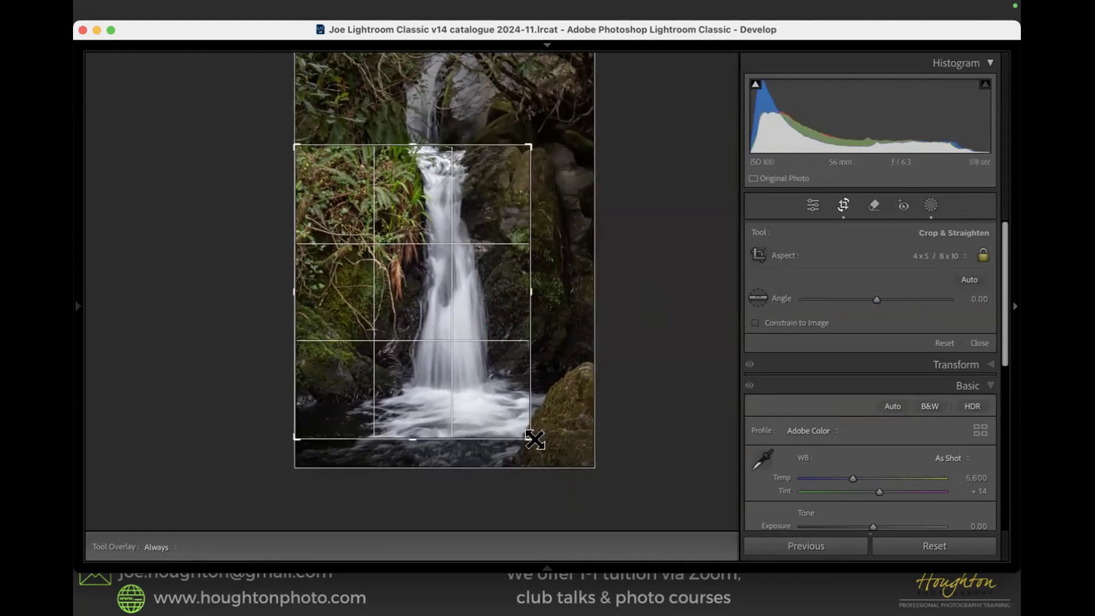
{"action": "left_click_drag", "start_coordinate": [527, 438], "coordinate": [536, 449]}
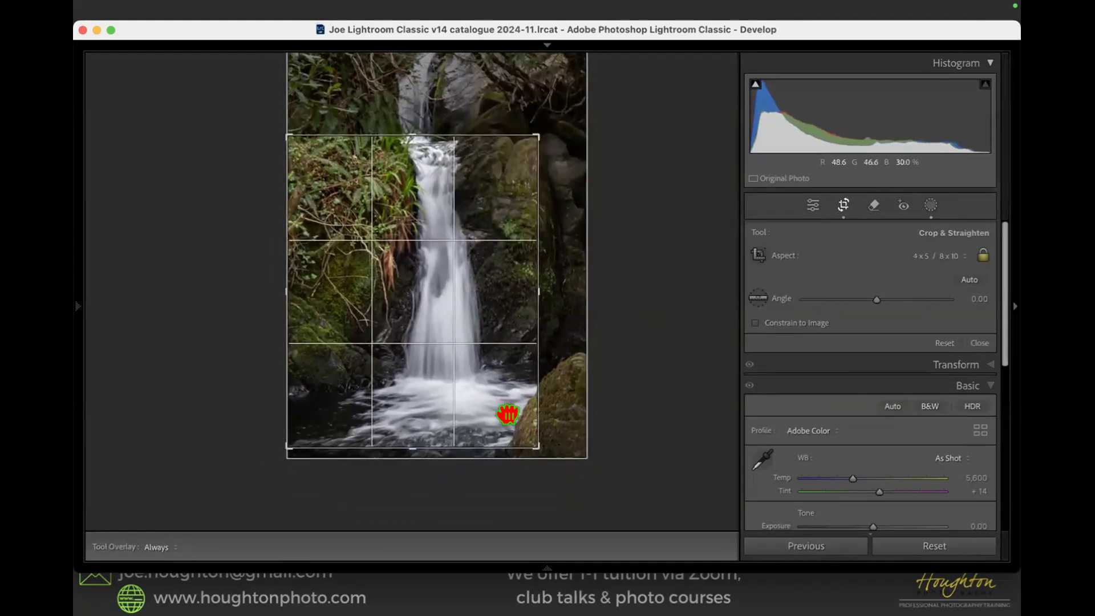
{"action": "left_click_drag", "start_coordinate": [394, 381], "coordinate": [416, 379]}
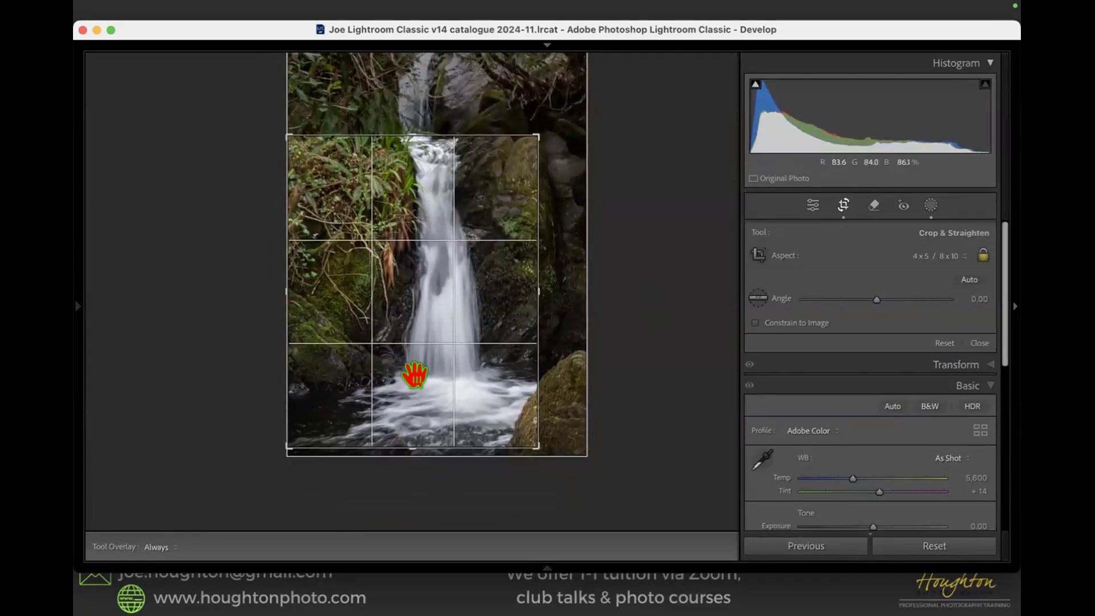
{"action": "key", "text": "Return"}
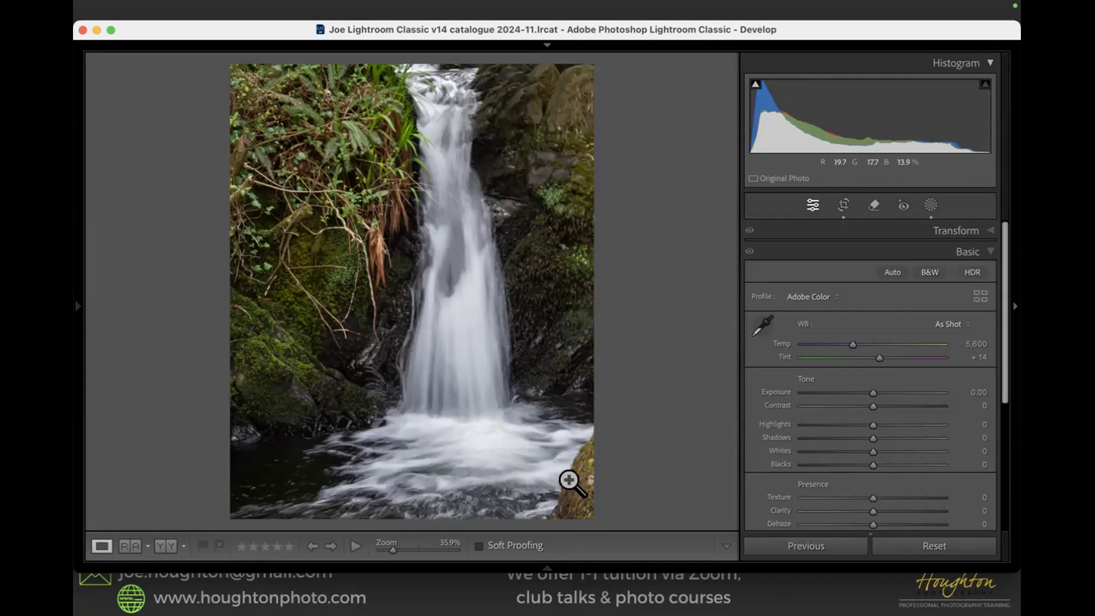
- Remove the remaining rock in the lower corner of the photo with generative AI, using a brush size of 13
{"action": "left_click", "coordinate": [931, 205]}
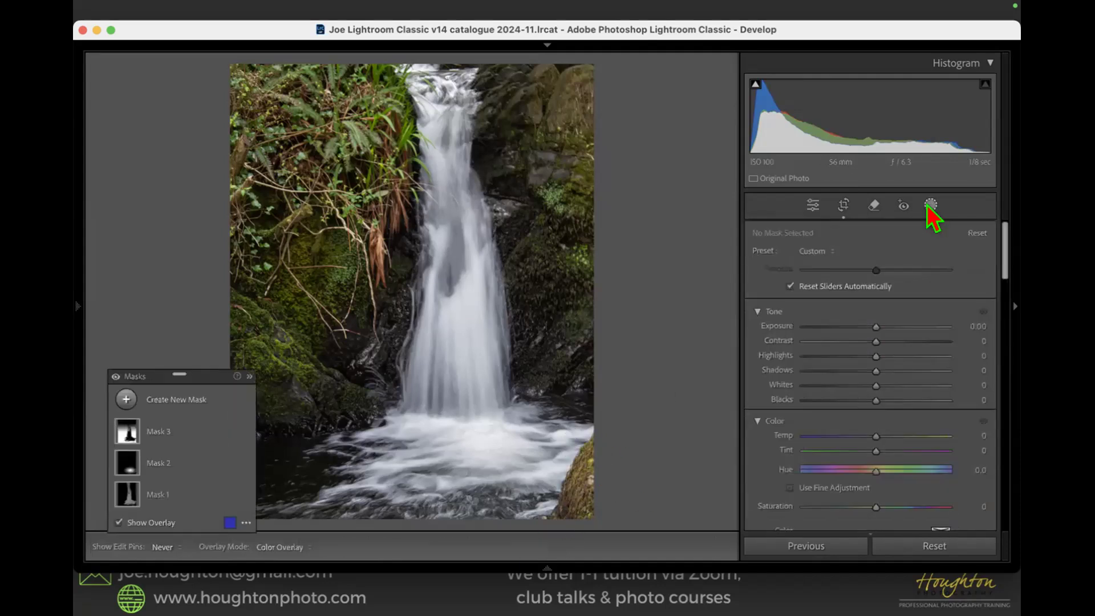
{"action": "left_click", "coordinate": [874, 206]}
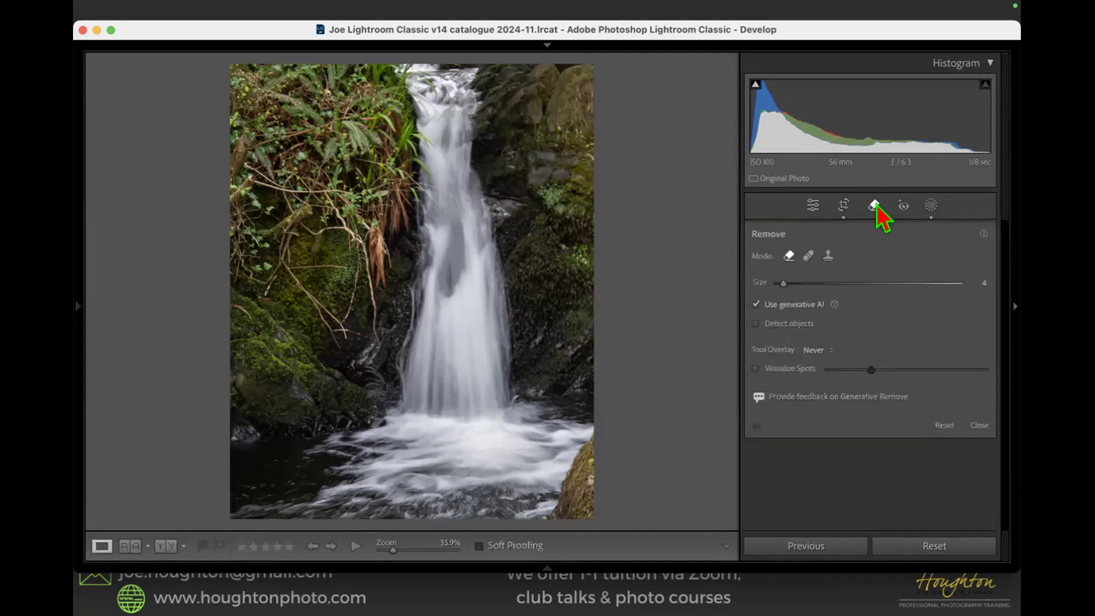
{"action": "scroll", "coordinate": [573, 467], "scroll_direction": "up", "scroll_amount": 3}
{"action": "mouse_move", "coordinate": [590, 423]}
{"action": "left_mouse_down"}
{"action": "mouse_move", "coordinate": [550, 476]}
{"action": "mouse_move", "coordinate": [537, 525]}
{"action": "mouse_move", "coordinate": [601, 437]}
{"action": "mouse_move", "coordinate": [585, 451]}
{"action": "mouse_move", "coordinate": [589, 514]}
{"action": "mouse_move", "coordinate": [596, 437]}
{"action": "mouse_move", "coordinate": [580, 475]}
{"action": "left_mouse_up"}
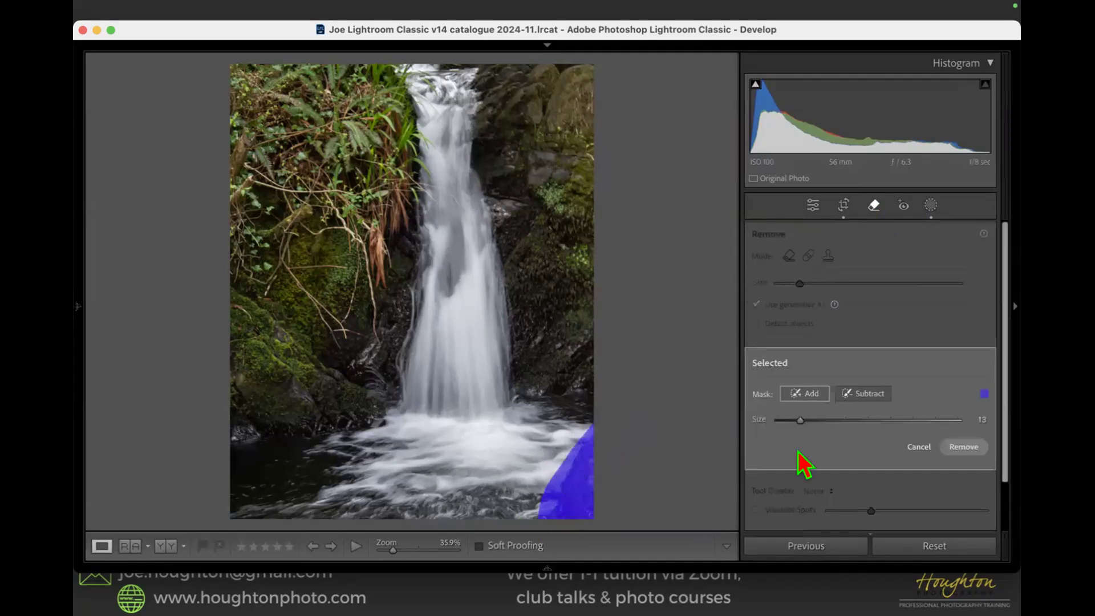
{"action": "left_click", "coordinate": [969, 446]}
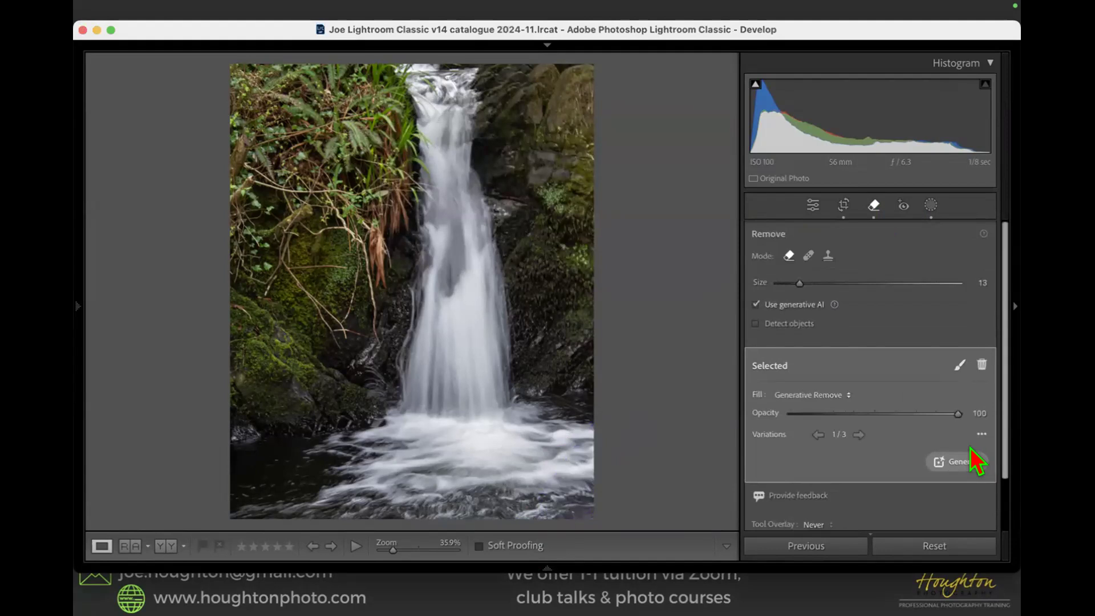
- Cycle through the generated variations of the rock removal and select variation 2 of 3
{"action": "left_click", "coordinate": [859, 435]}
{"action": "left_click", "coordinate": [859, 435]}
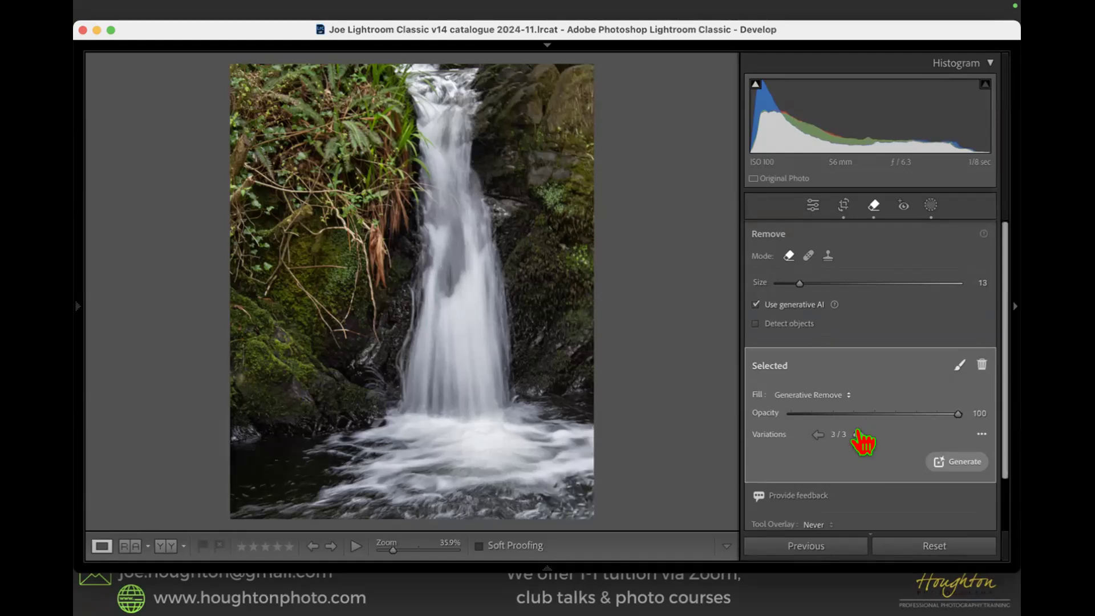
{"action": "left_click", "coordinate": [859, 435]}
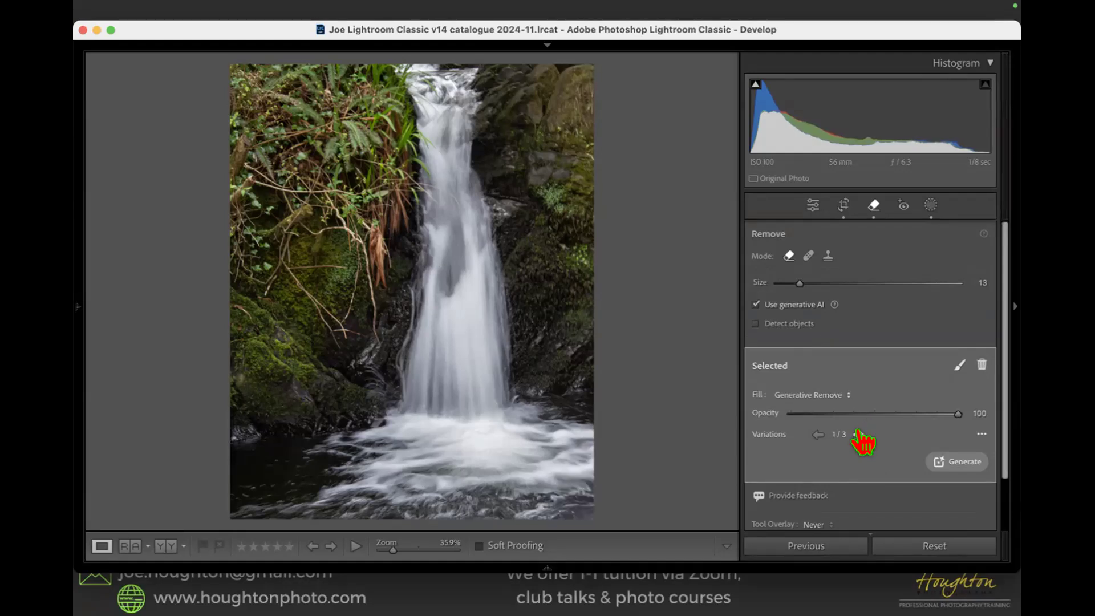
{"action": "left_click", "coordinate": [858, 435]}
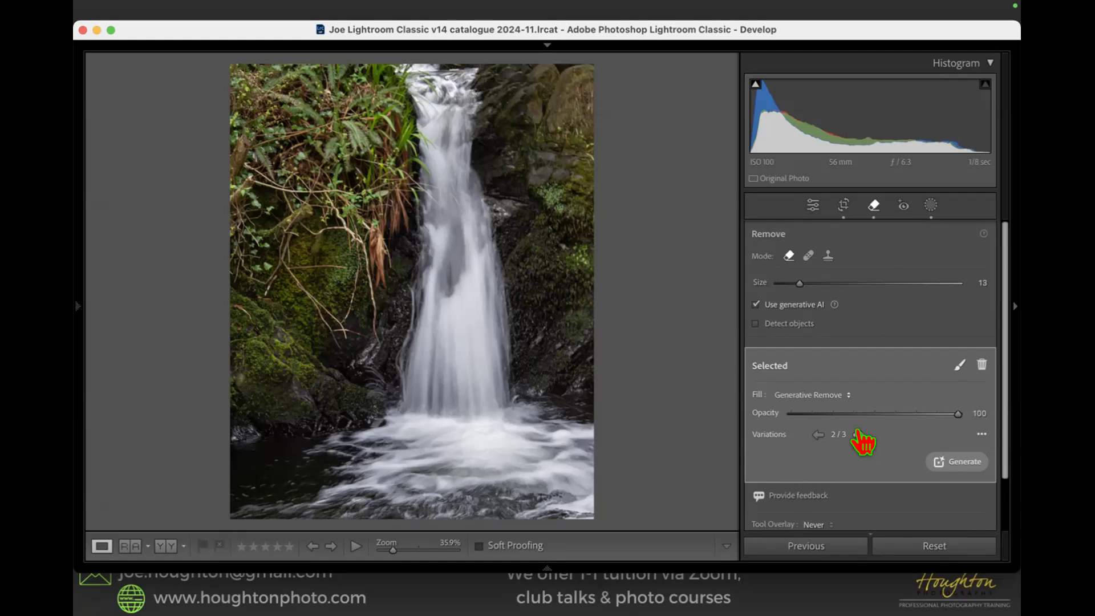
- Return IMG_8005 to the fourth Crop Rectangle state below New Gen. Remove Spot in its edit history
{"action": "key", "text": "g"}
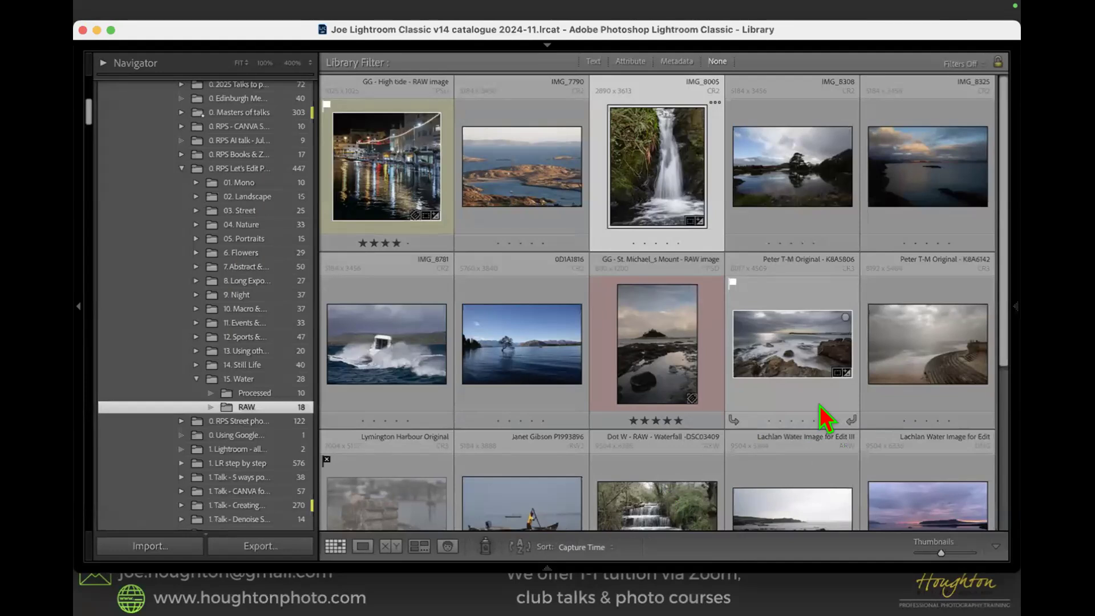
{"action": "double_click", "coordinate": [637, 187]}
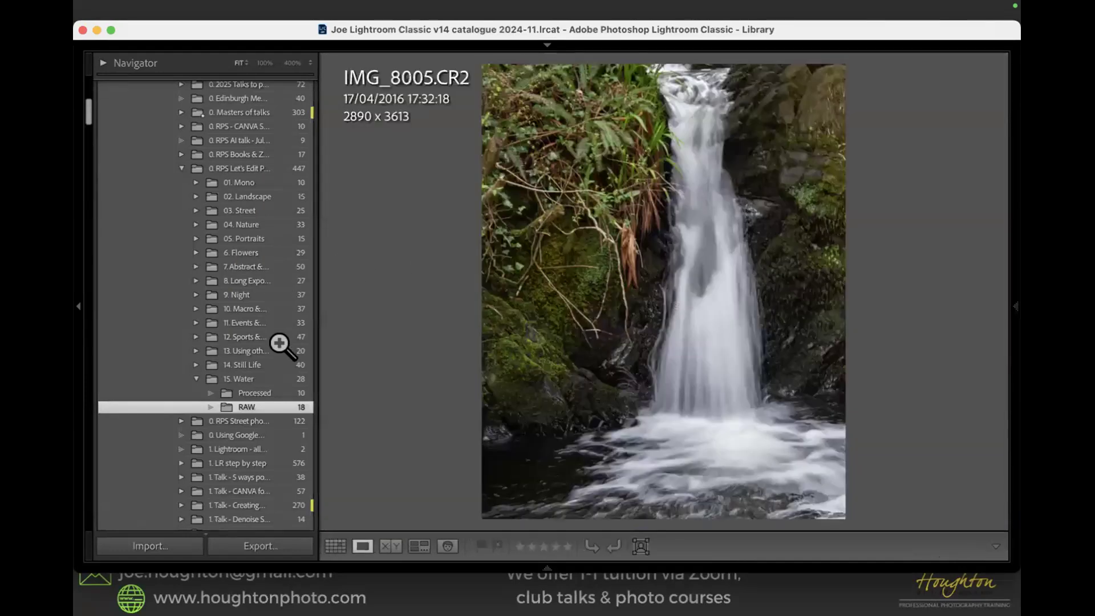
{"action": "key", "text": "d"}
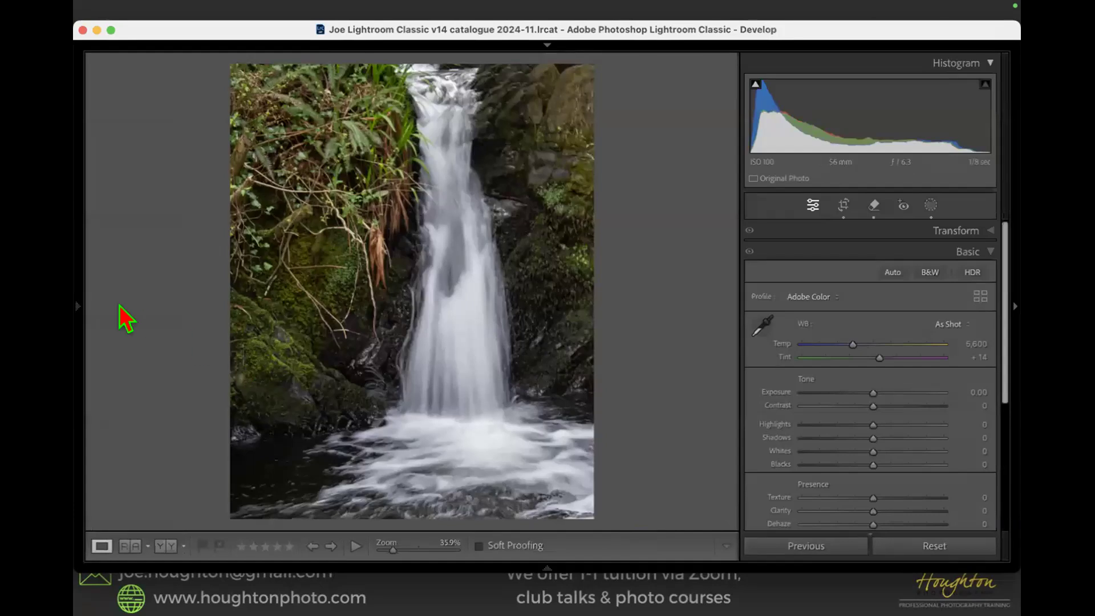
{"action": "mouse_move", "coordinate": [98, 298]}
{"action": "left_click", "coordinate": [145, 302]}
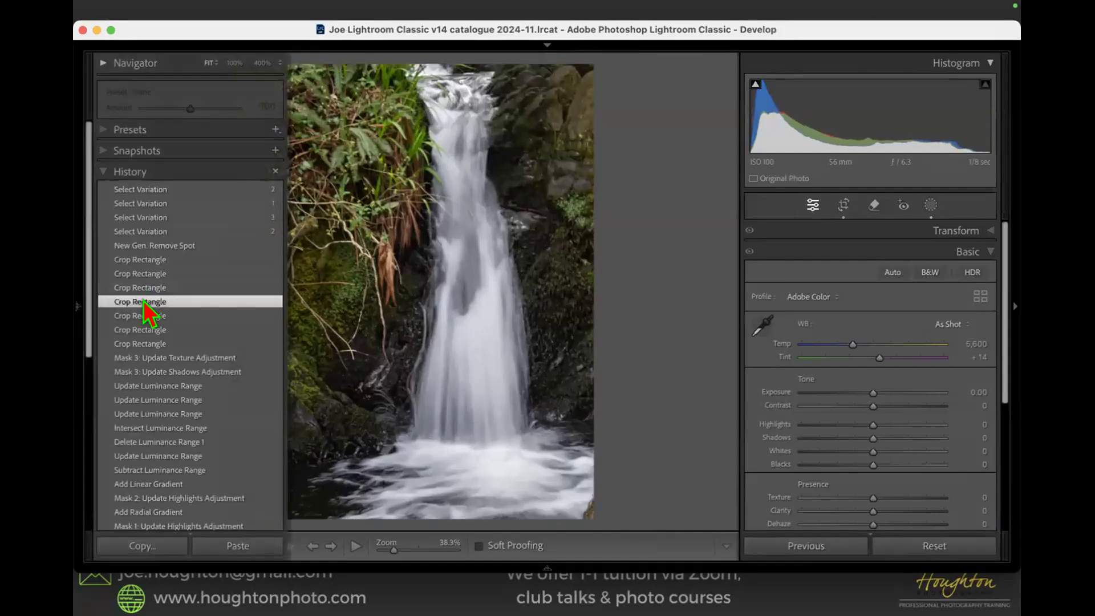
{"action": "right_click", "coordinate": [145, 303]}
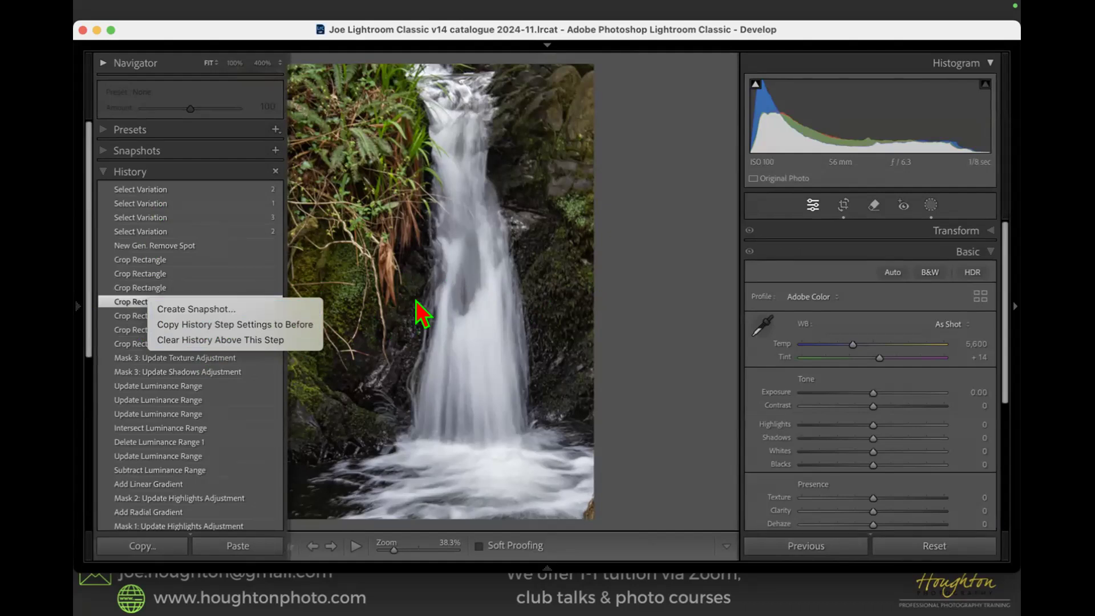
{"action": "left_click", "coordinate": [602, 287]}
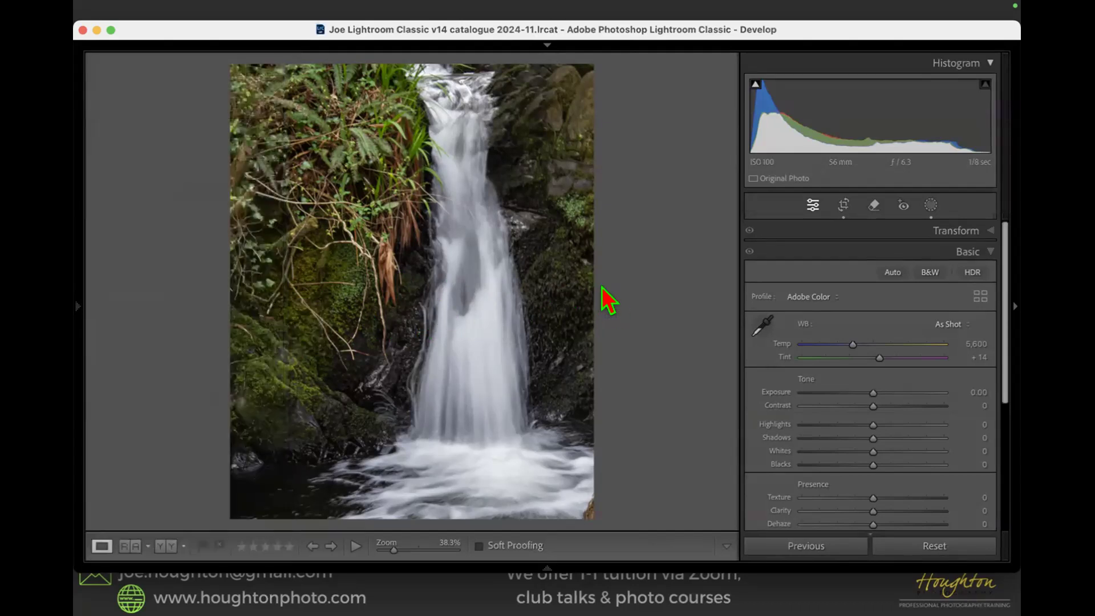
- Reopen the waterfall photo in Develop from the Library grid and preview the states in its edit history
{"action": "key", "text": "g"}
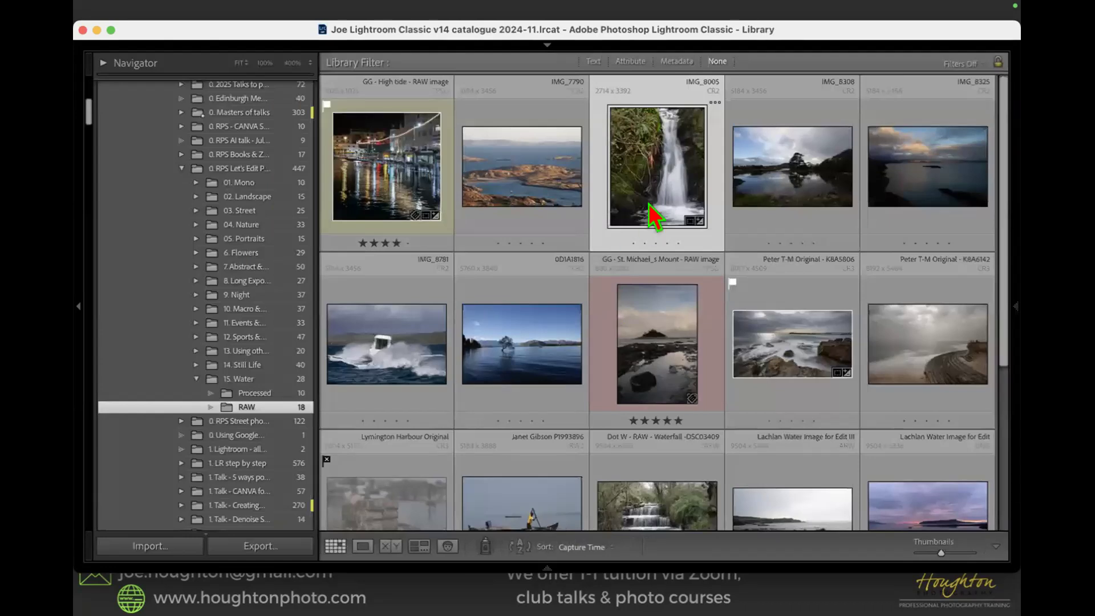
{"action": "key", "text": "d"}
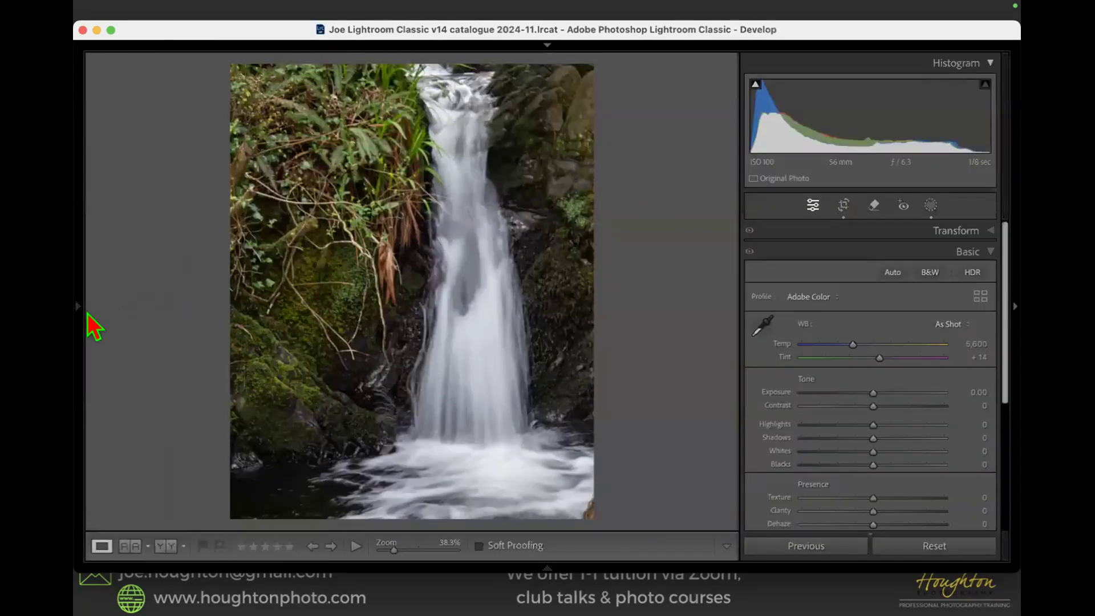
{"action": "mouse_move", "coordinate": [80, 310]}
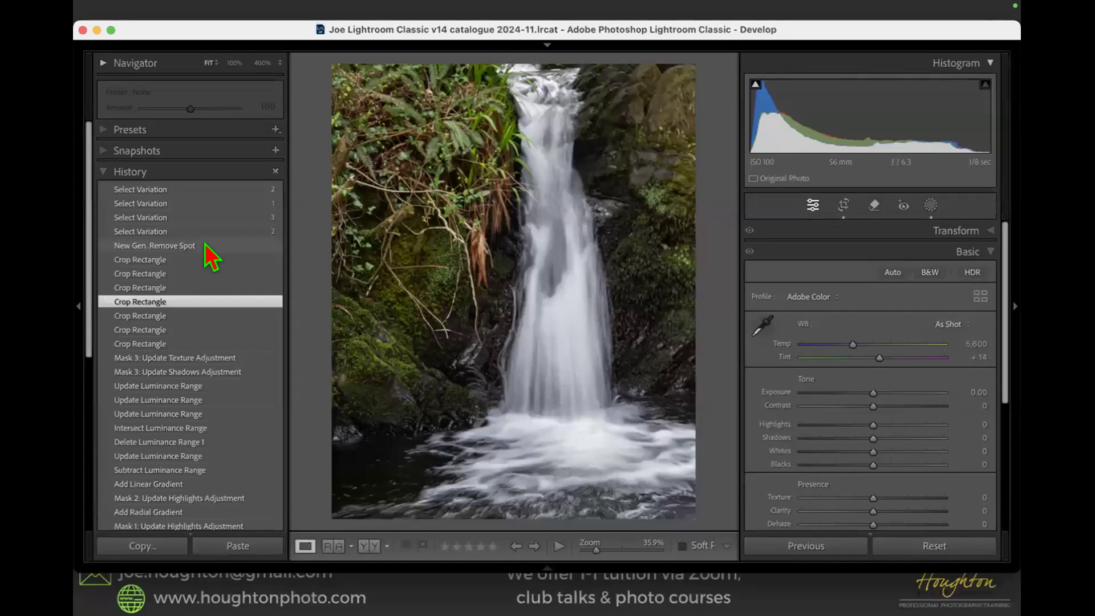
- Open the P1993896 canoe photo from the Library grid in Develop and hide the edit history panel
{"action": "key", "text": "g"}
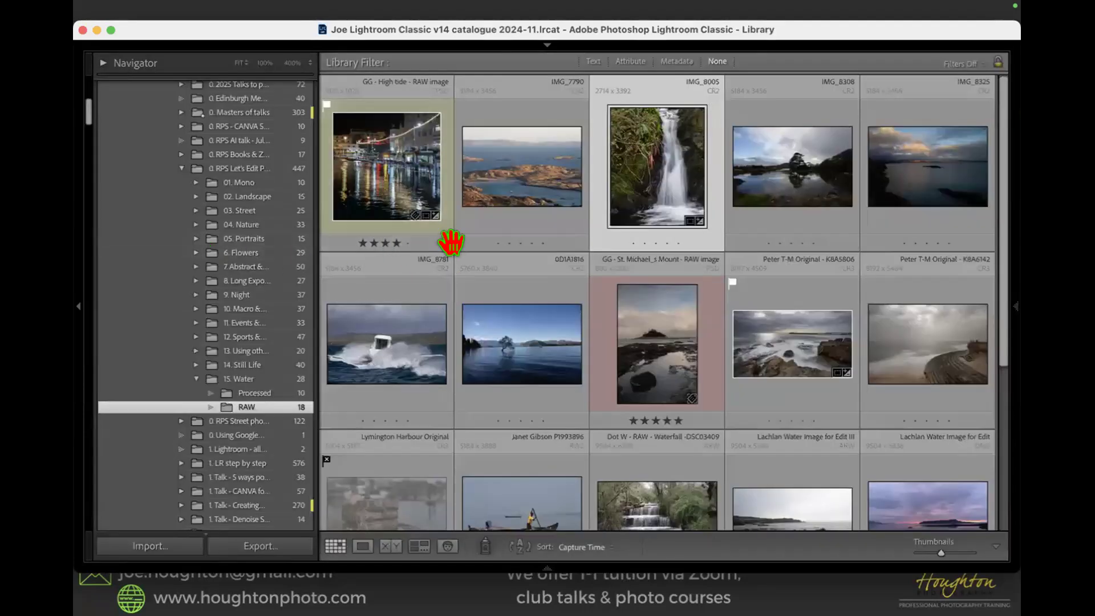
{"action": "scroll", "coordinate": [661, 303], "scroll_direction": "down", "scroll_amount": 1}
{"action": "scroll", "coordinate": [662, 302], "scroll_direction": "down", "scroll_amount": 5}
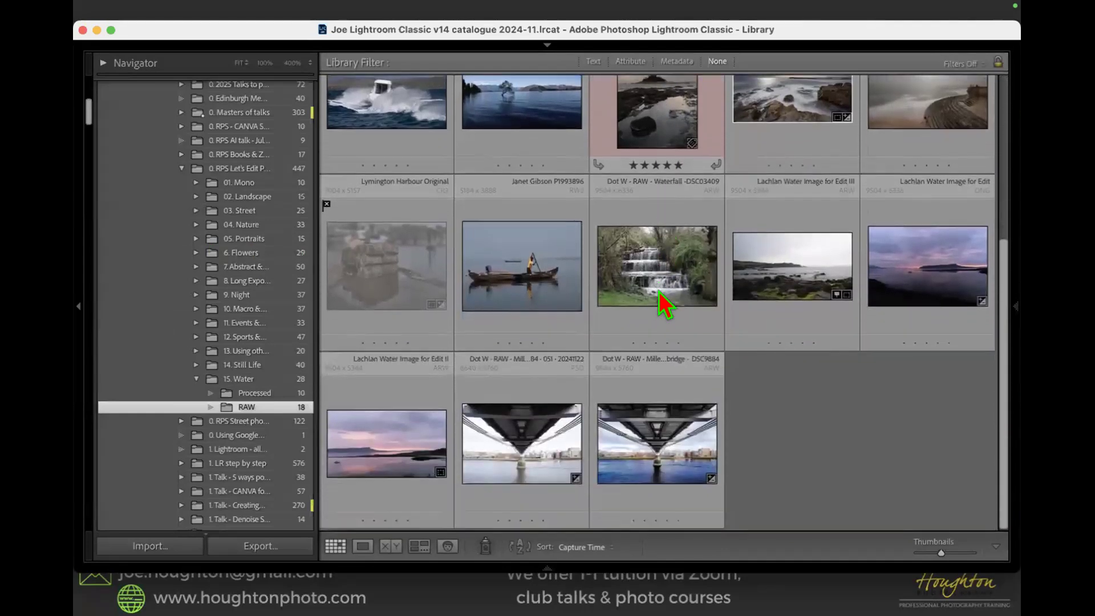
{"action": "double_click", "coordinate": [530, 288]}
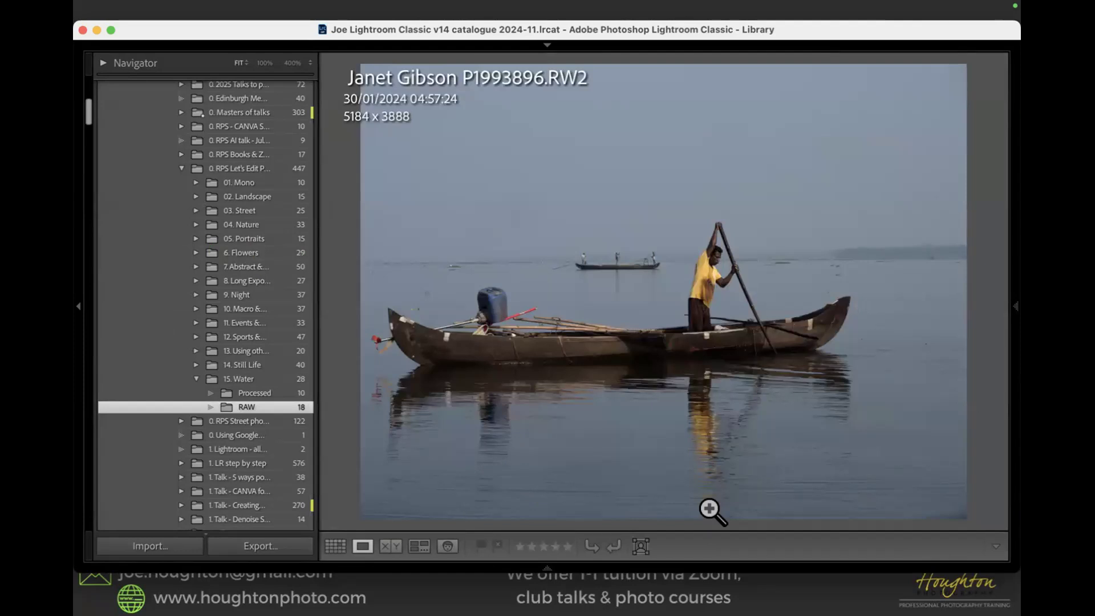
{"action": "key", "text": "d"}
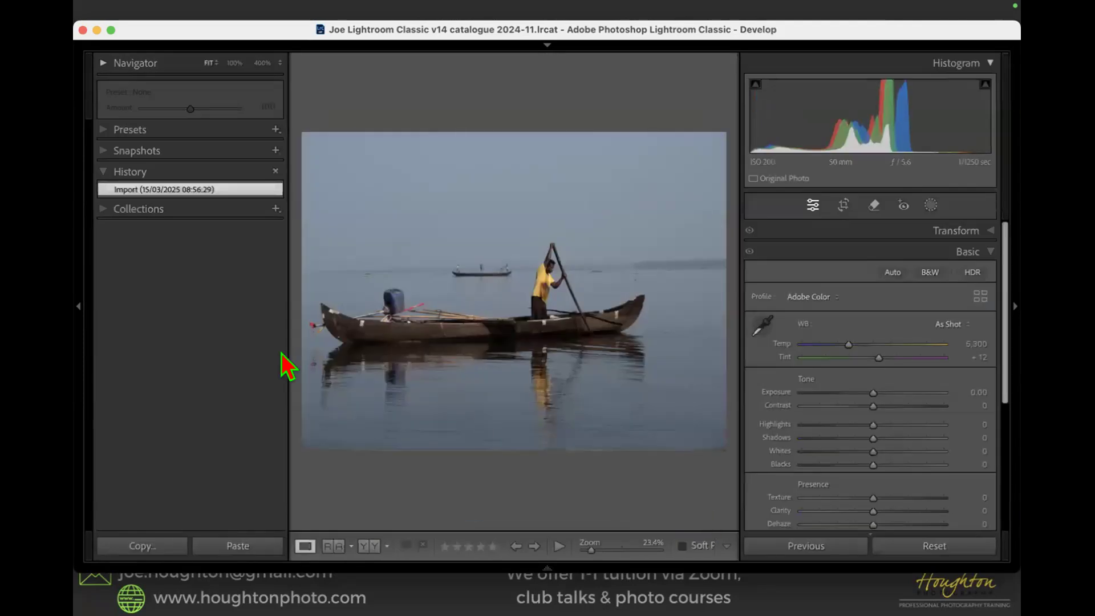
{"action": "left_click", "coordinate": [80, 307]}
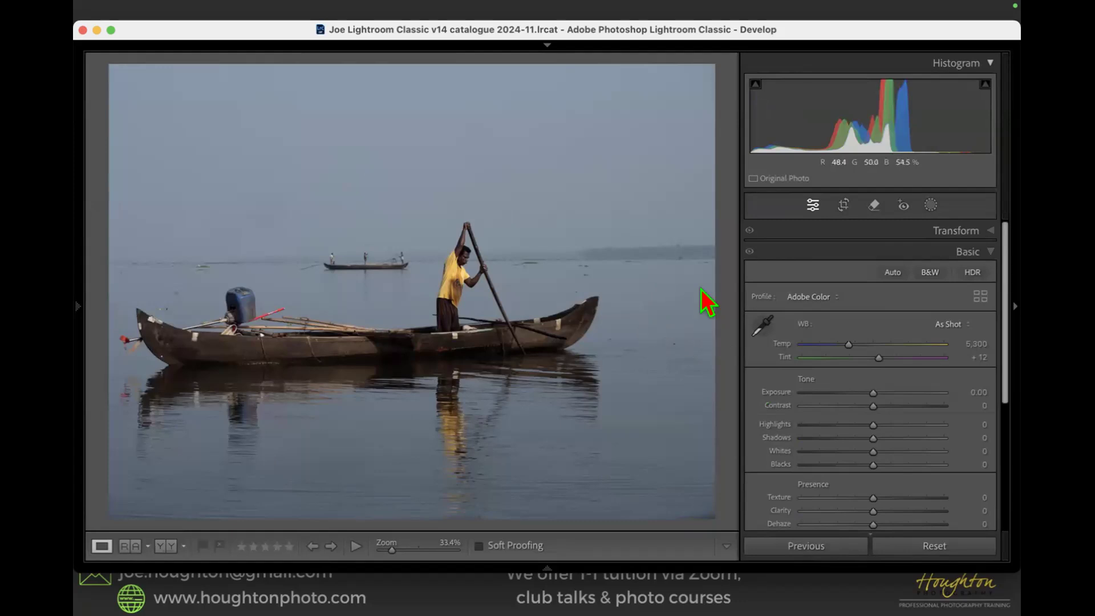
- Create a subject mask over the canoe and boatman, and move the Masks panel away from the boat
{"action": "left_click", "coordinate": [930, 206]}
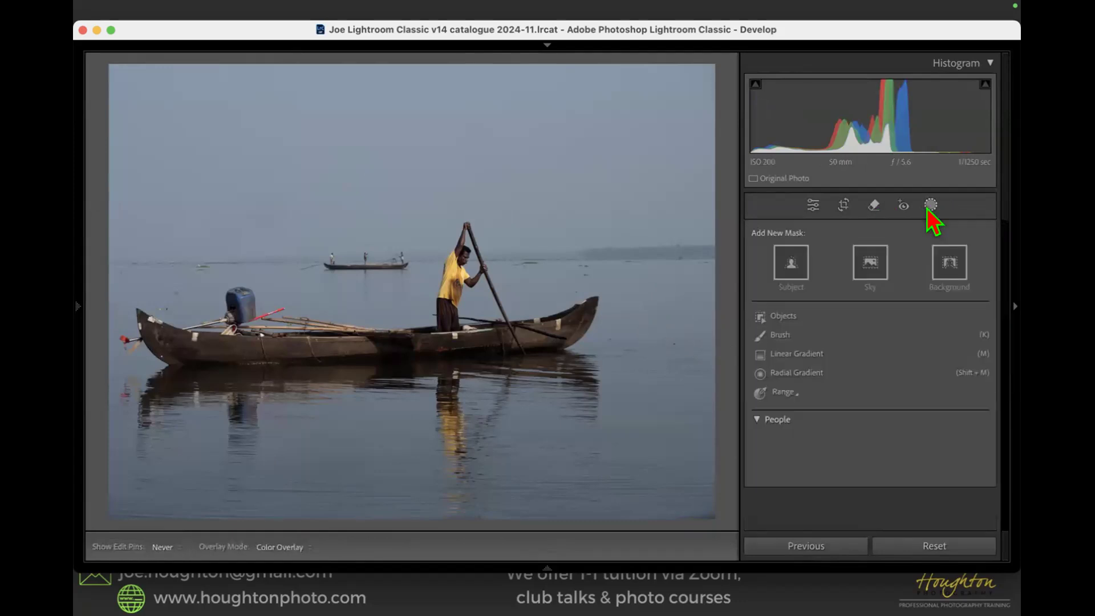
{"action": "left_click", "coordinate": [800, 275]}
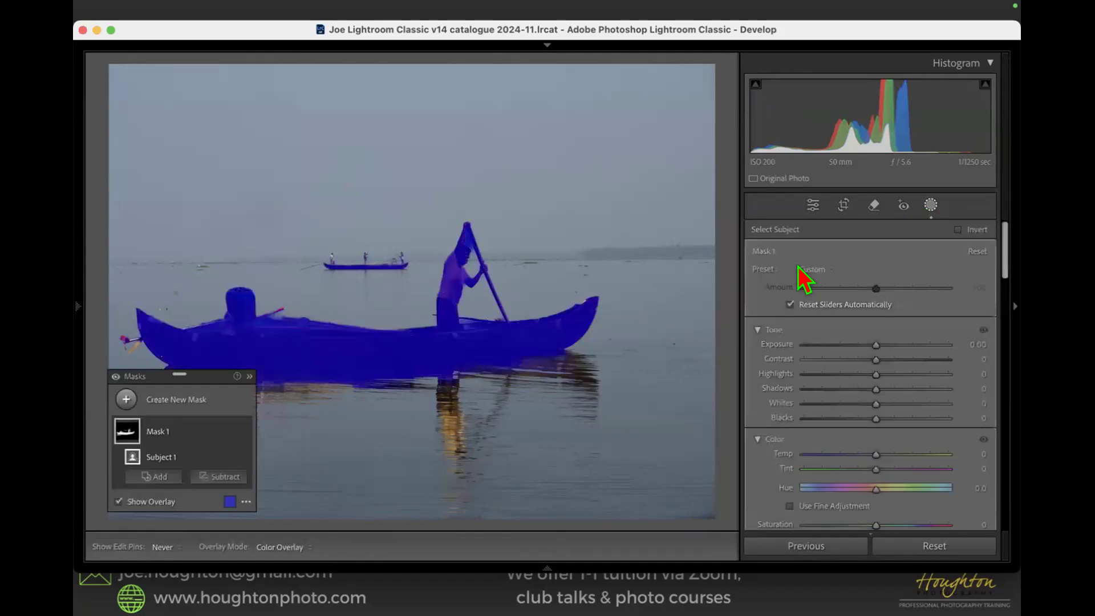
{"action": "left_click_drag", "start_coordinate": [211, 372], "coordinate": [203, 69]}
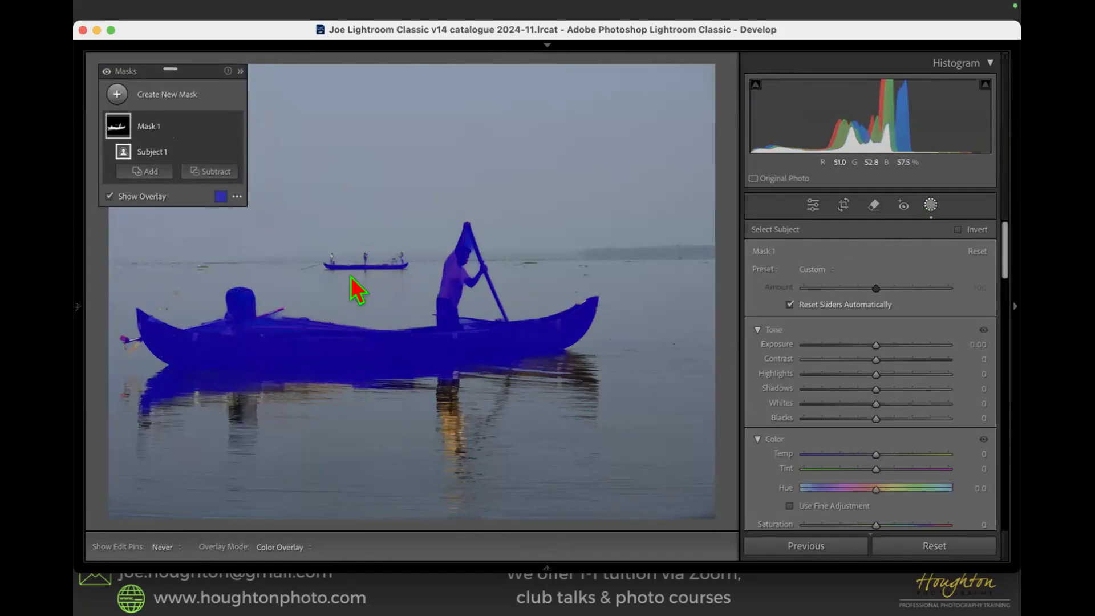
- Add an object selection to Mask 1 covering the reflections of the hull and the boatman
{"action": "left_click", "coordinate": [147, 171]}
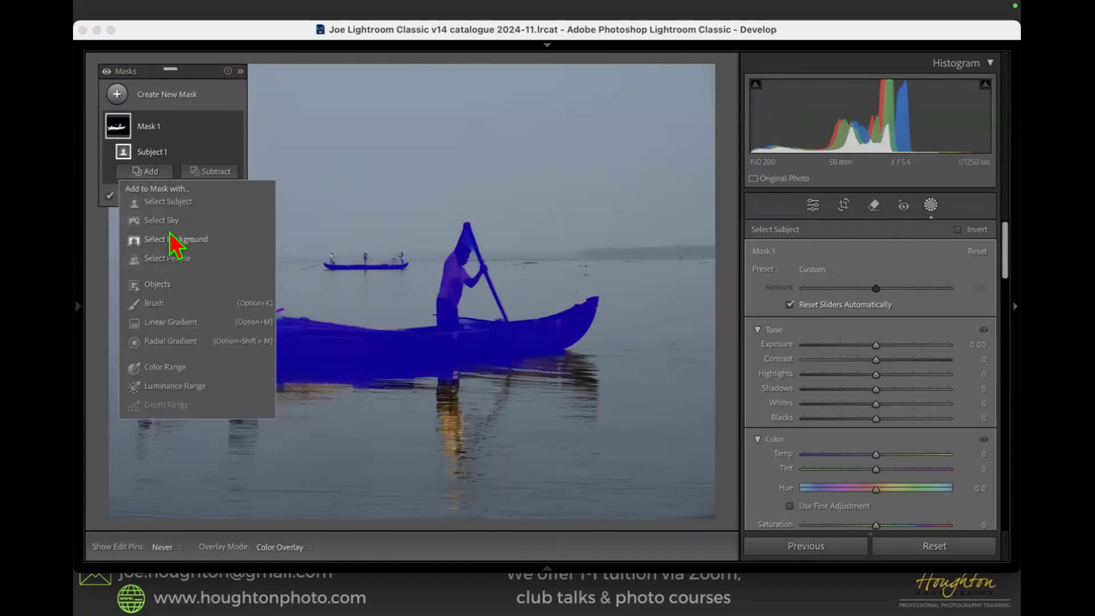
{"action": "left_click", "coordinate": [155, 286]}
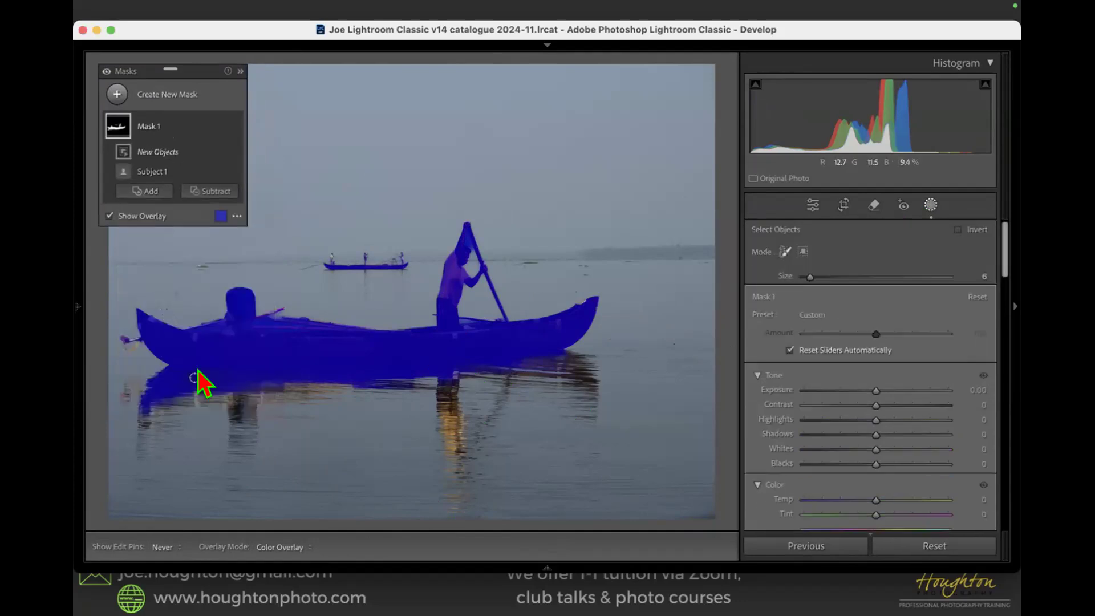
{"action": "scroll", "coordinate": [230, 365], "scroll_direction": "up", "scroll_amount": 5}
{"action": "mouse_move", "coordinate": [230, 365]}
{"action": "left_mouse_down"}
{"action": "mouse_move", "coordinate": [232, 435]}
{"action": "mouse_move", "coordinate": [243, 374]}
{"action": "mouse_move", "coordinate": [431, 369]}
{"action": "mouse_move", "coordinate": [447, 502]}
{"action": "mouse_move", "coordinate": [491, 402]}
{"action": "mouse_move", "coordinate": [487, 363]}
{"action": "mouse_move", "coordinate": [548, 350]}
{"action": "mouse_move", "coordinate": [581, 380]}
{"action": "mouse_move", "coordinate": [586, 435]}
{"action": "mouse_move", "coordinate": [566, 374]}
{"action": "mouse_move", "coordinate": [518, 373]}
{"action": "left_mouse_up"}
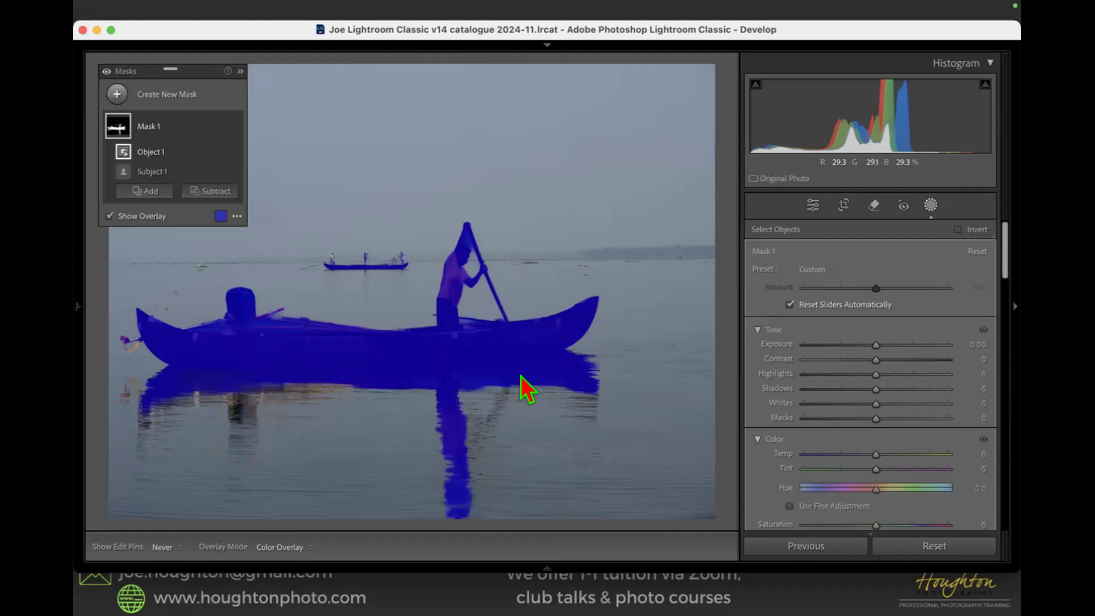
- Add two more object selections to Mask 1, one over the outboard motor's reflection and one over the paddle's reflection
{"action": "left_click", "coordinate": [147, 191]}
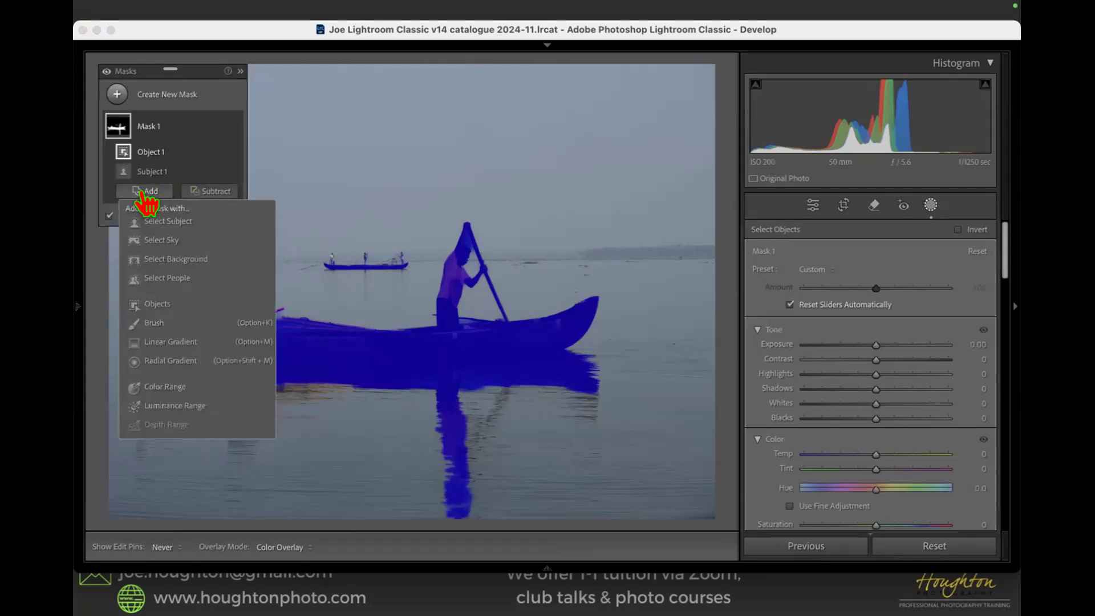
{"action": "left_click", "coordinate": [150, 304]}
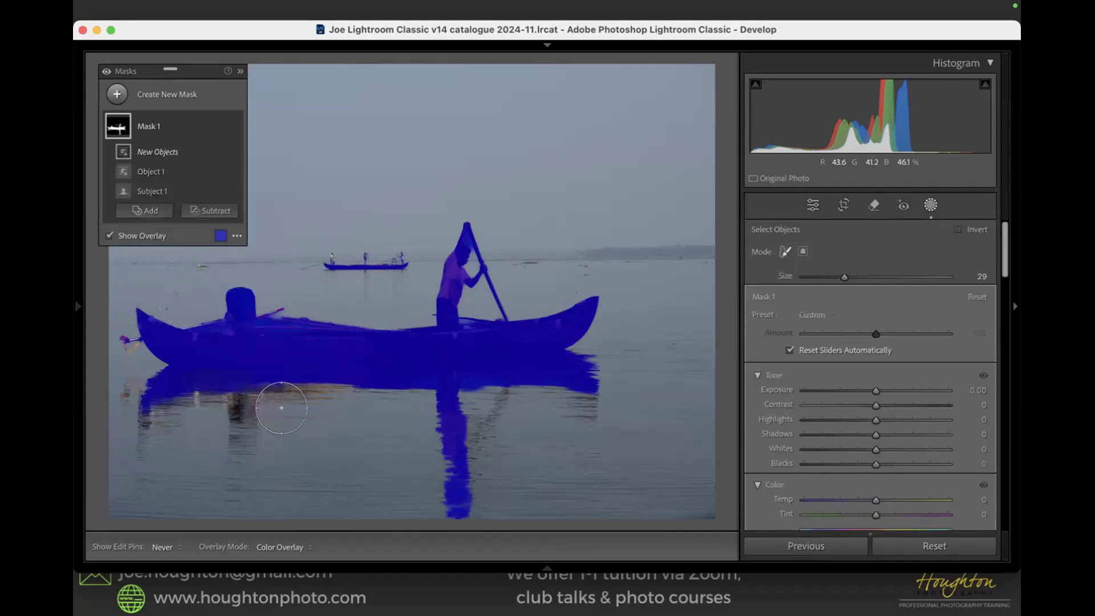
{"action": "mouse_move", "coordinate": [228, 386]}
{"action": "left_mouse_down"}
{"action": "mouse_move", "coordinate": [227, 431]}
{"action": "mouse_move", "coordinate": [232, 399]}
{"action": "mouse_move", "coordinate": [283, 373]}
{"action": "mouse_move", "coordinate": [320, 371]}
{"action": "left_mouse_up"}
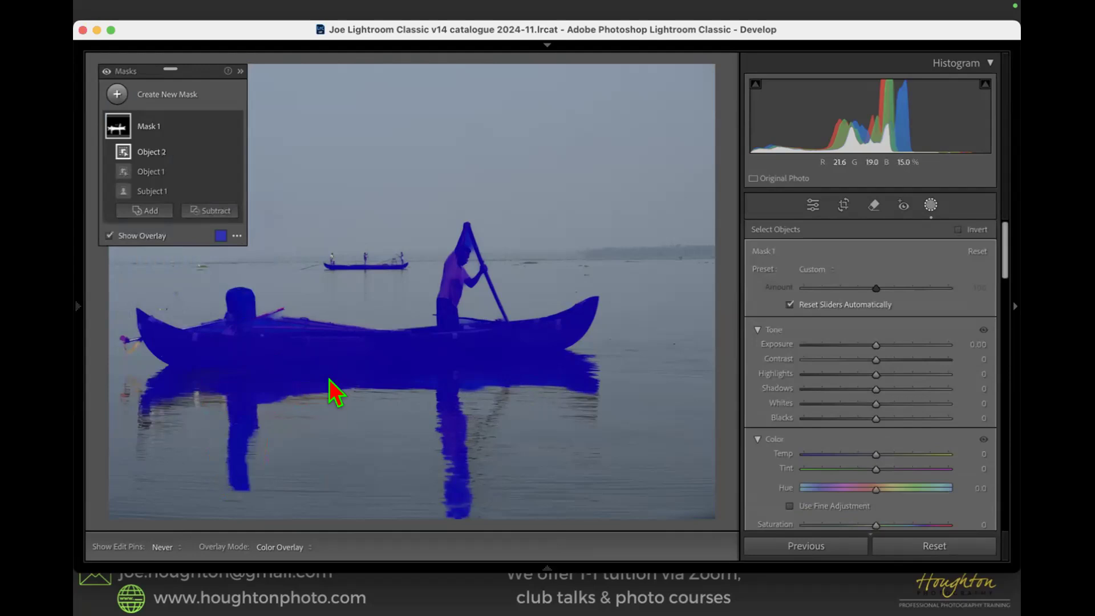
{"action": "left_click", "coordinate": [147, 211]}
{"action": "left_click", "coordinate": [150, 326]}
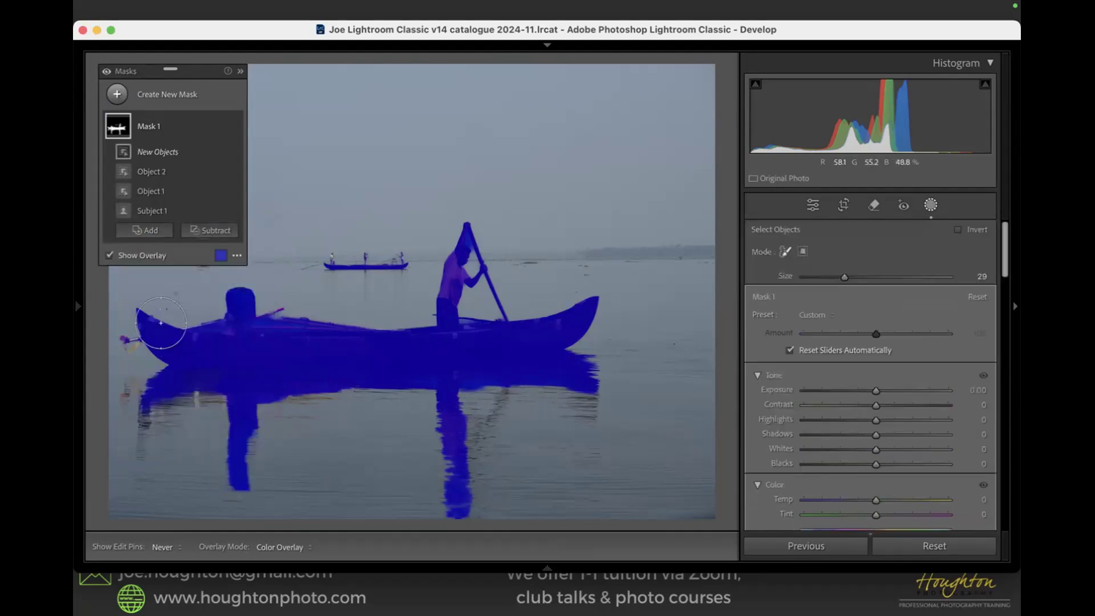
{"action": "key", "text": "["}
{"action": "mouse_move", "coordinate": [501, 384]}
{"action": "left_mouse_down"}
{"action": "mouse_move", "coordinate": [464, 440]}
{"action": "mouse_move", "coordinate": [470, 457]}
{"action": "left_mouse_up"}
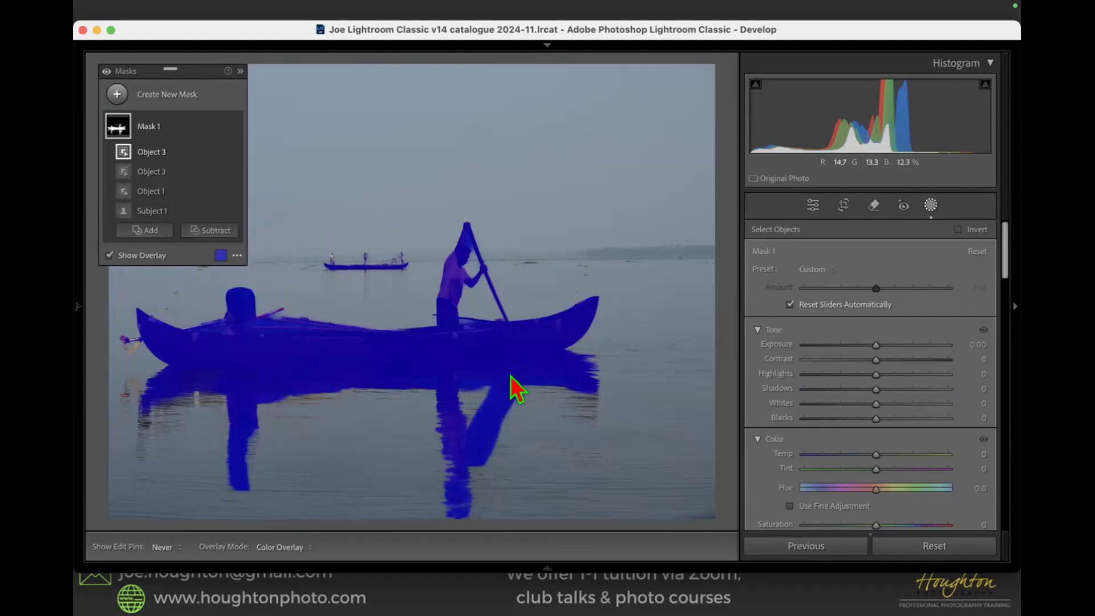
- Remove the distant boat from Mask 1 by subtracting it with a brush, and also subtract a sky selection
{"action": "left_click", "coordinate": [216, 231]}
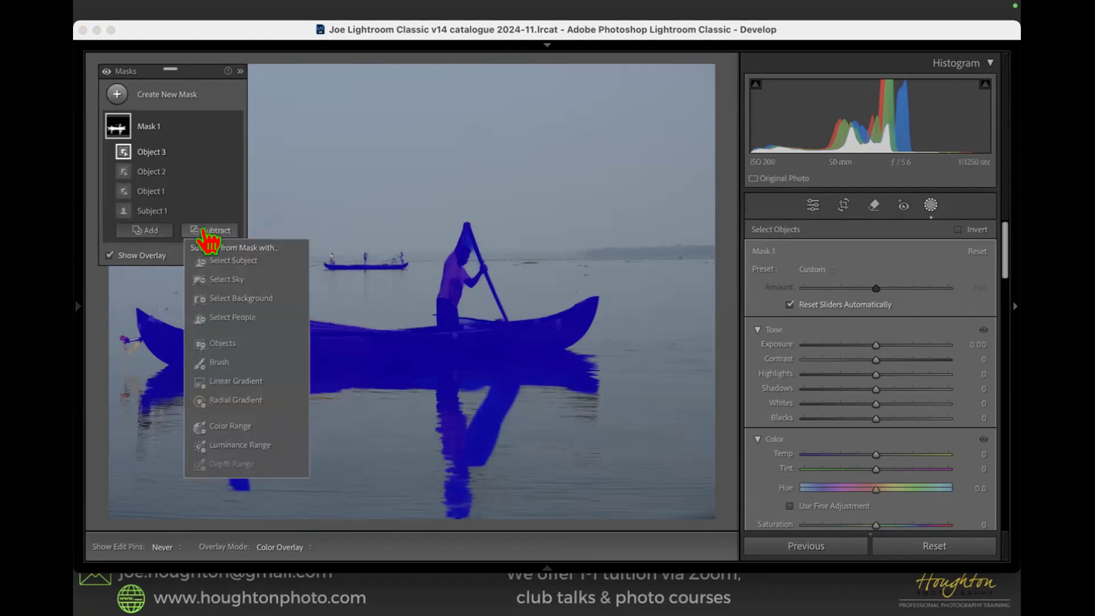
{"action": "left_click", "coordinate": [219, 365]}
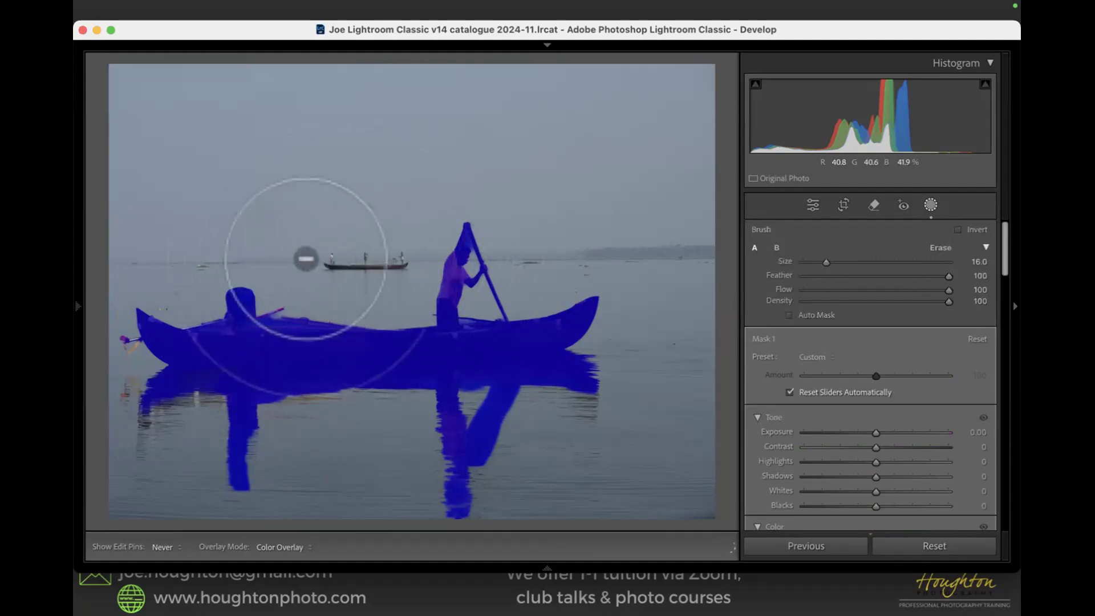
{"action": "mouse_move", "coordinate": [549, 261]}
{"action": "left_mouse_down"}
{"action": "mouse_move", "coordinate": [543, 253]}
{"action": "mouse_move", "coordinate": [588, 261]}
{"action": "mouse_move", "coordinate": [645, 179]}
{"action": "left_mouse_up"}
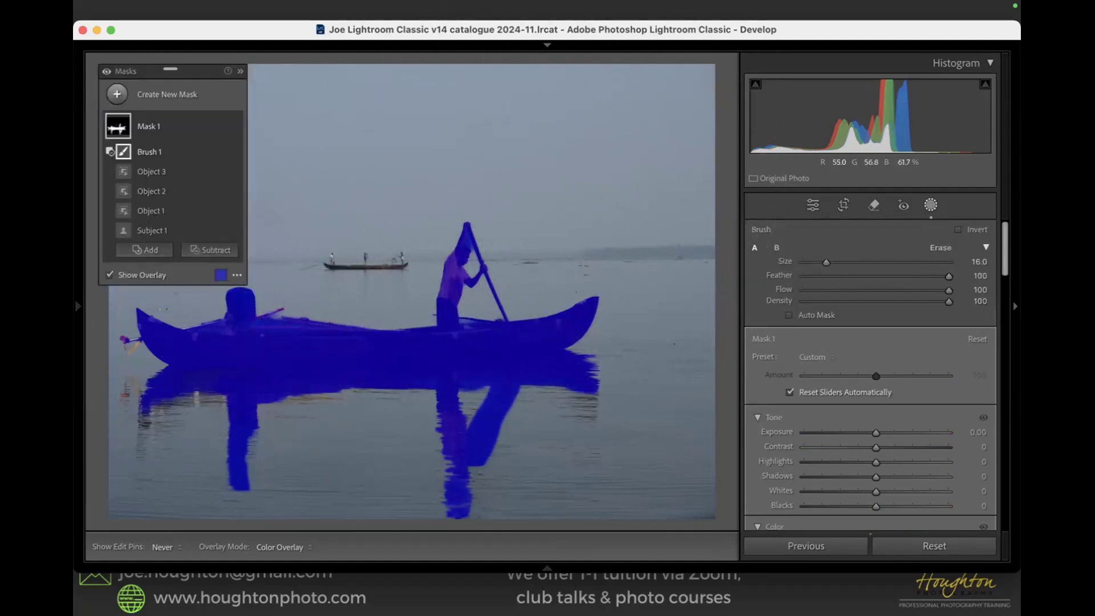
{"action": "left_click", "coordinate": [199, 252]}
{"action": "left_click", "coordinate": [216, 301]}
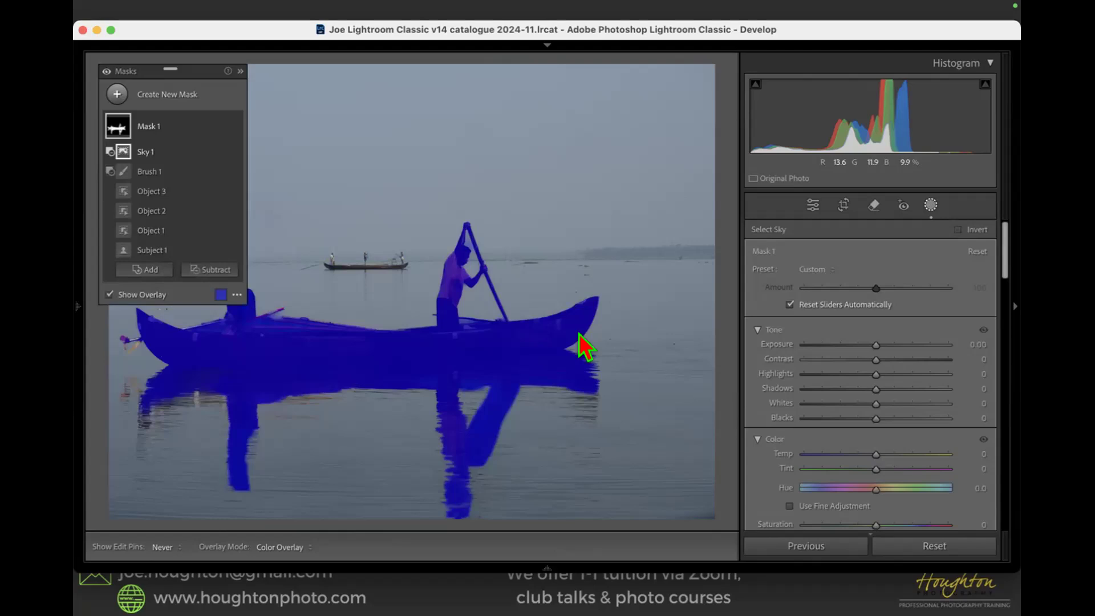
- Rename Mask 1 as Boat
{"action": "double_click", "coordinate": [151, 128]}
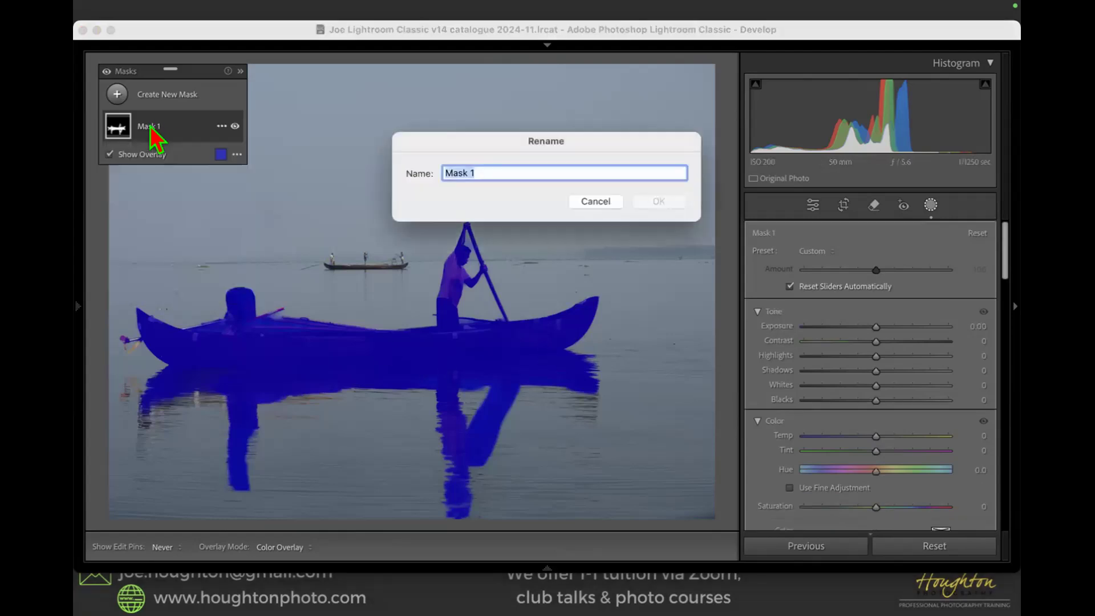
{"action": "type", "text": "Boat"}
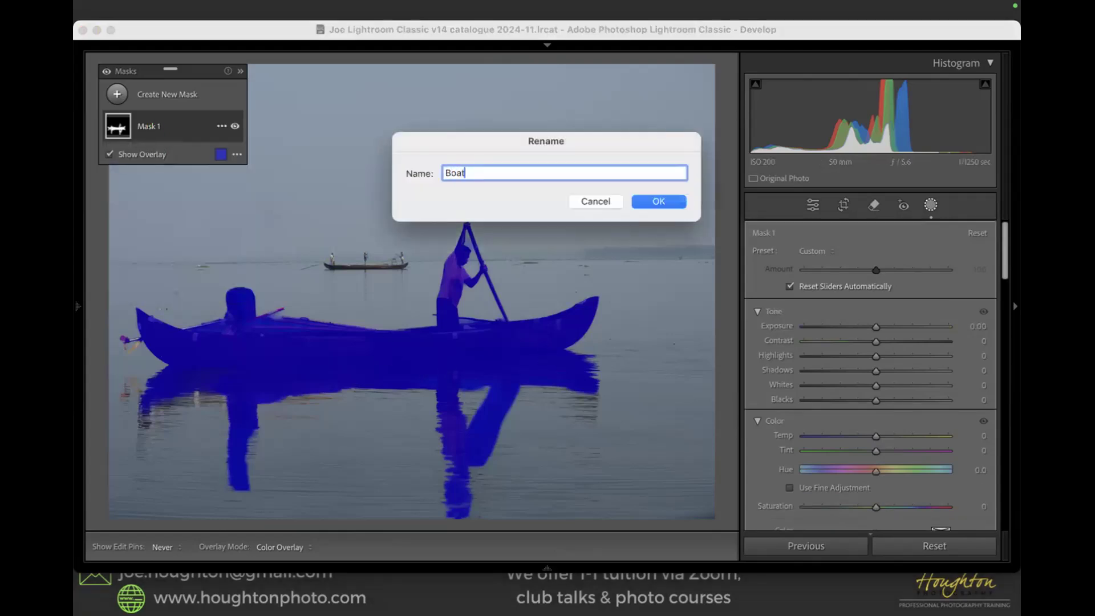
{"action": "key", "text": "Return"}
- Create a duplicated and inverted copy of the Boat mask and raise the copy's Exposure to 1.32
{"action": "left_click", "coordinate": [219, 127]}
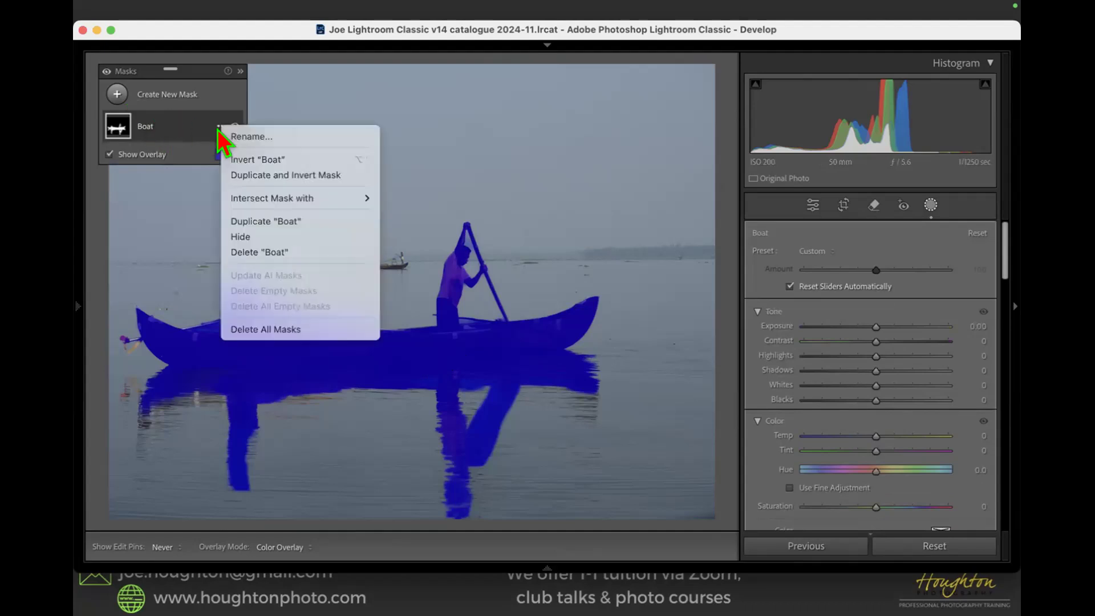
{"action": "left_click", "coordinate": [300, 175]}
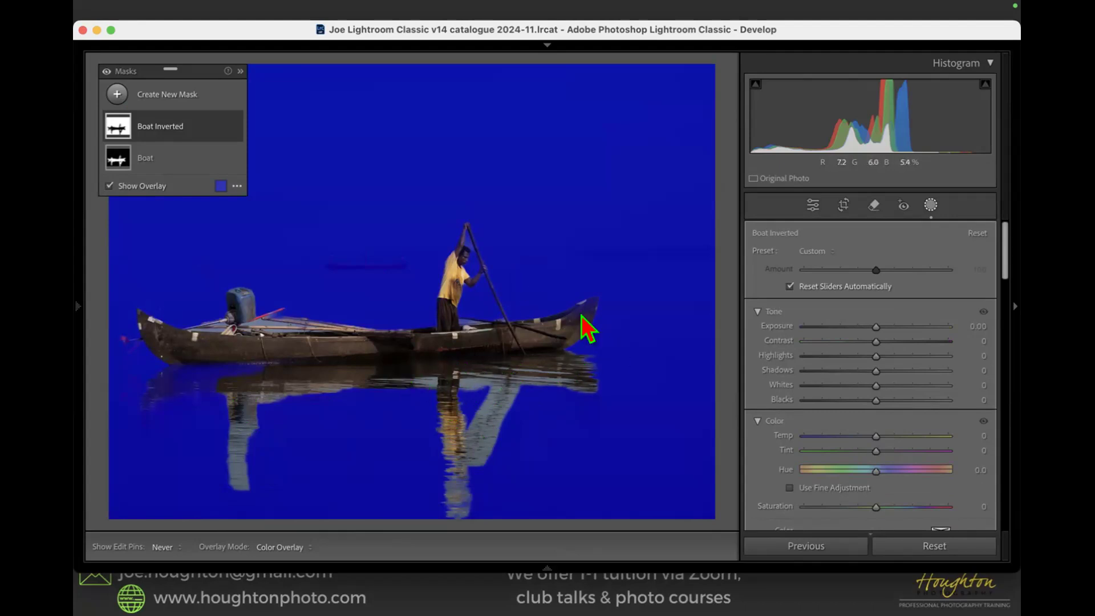
{"action": "left_click_drag", "start_coordinate": [873, 328], "coordinate": [895, 335]}
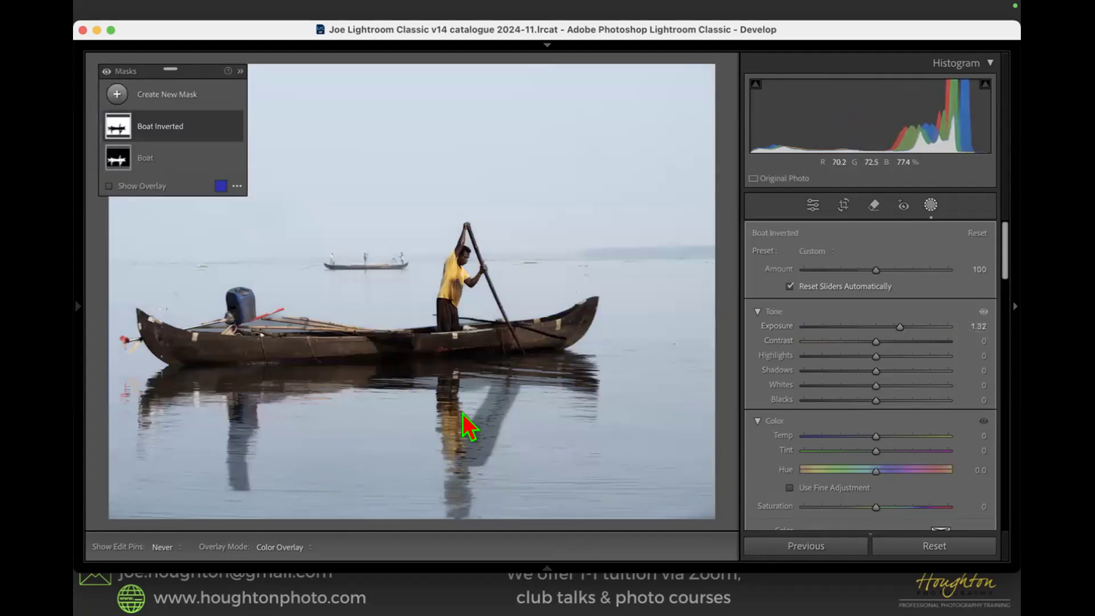
- Add a brush component to the Boat Inverted mask, painting over the reflections below the canoe with the overlay shown
{"action": "right_click", "coordinate": [215, 128]}
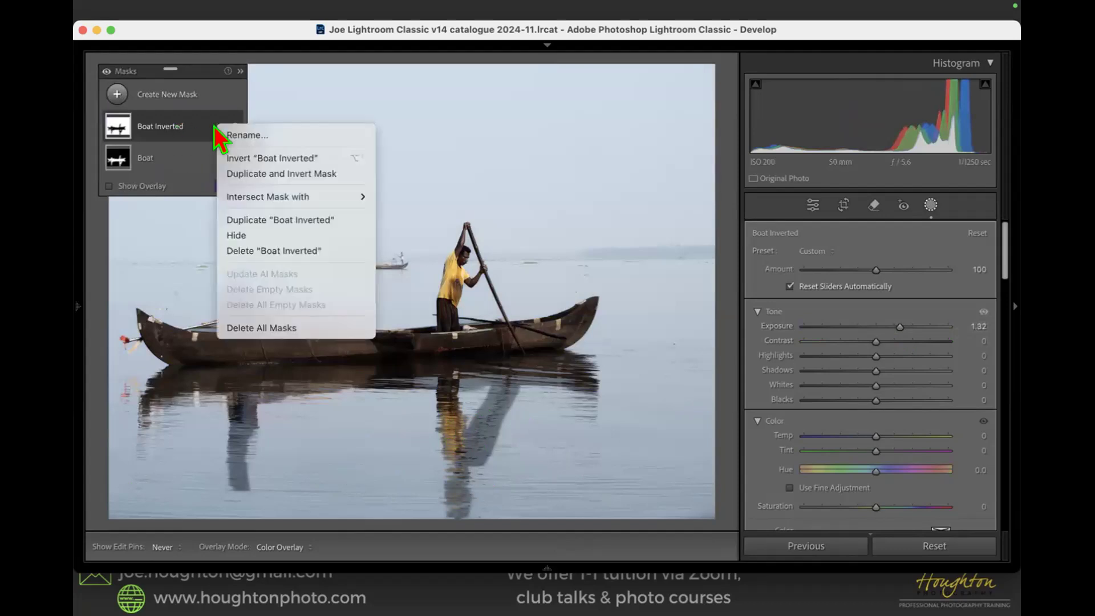
{"action": "left_click", "coordinate": [181, 133]}
{"action": "left_click", "coordinate": [181, 134]}
{"action": "left_click", "coordinate": [181, 134]}
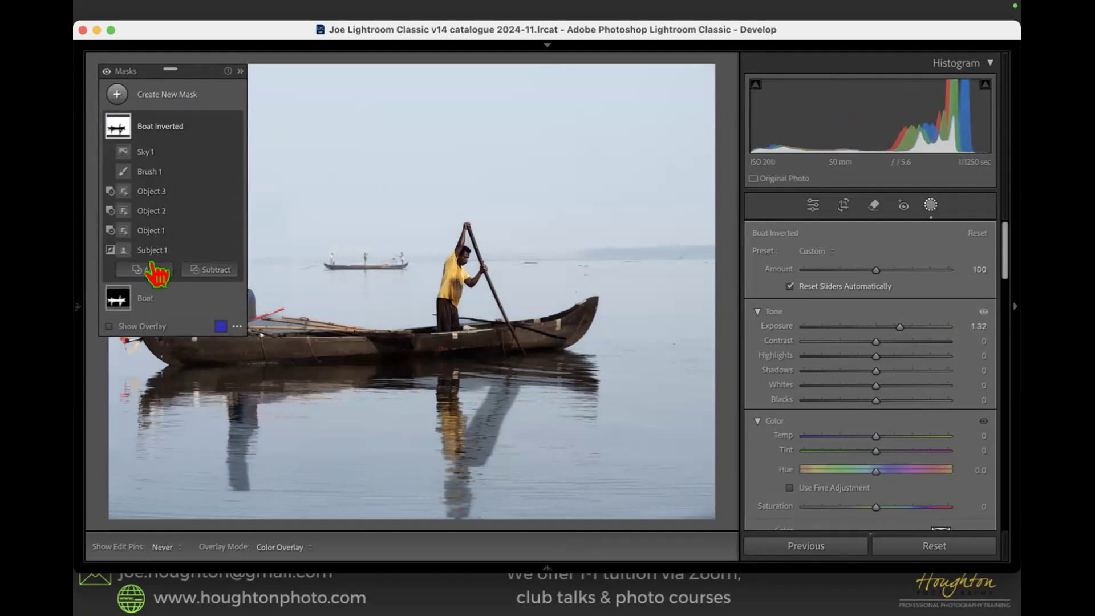
{"action": "key", "text": "o"}
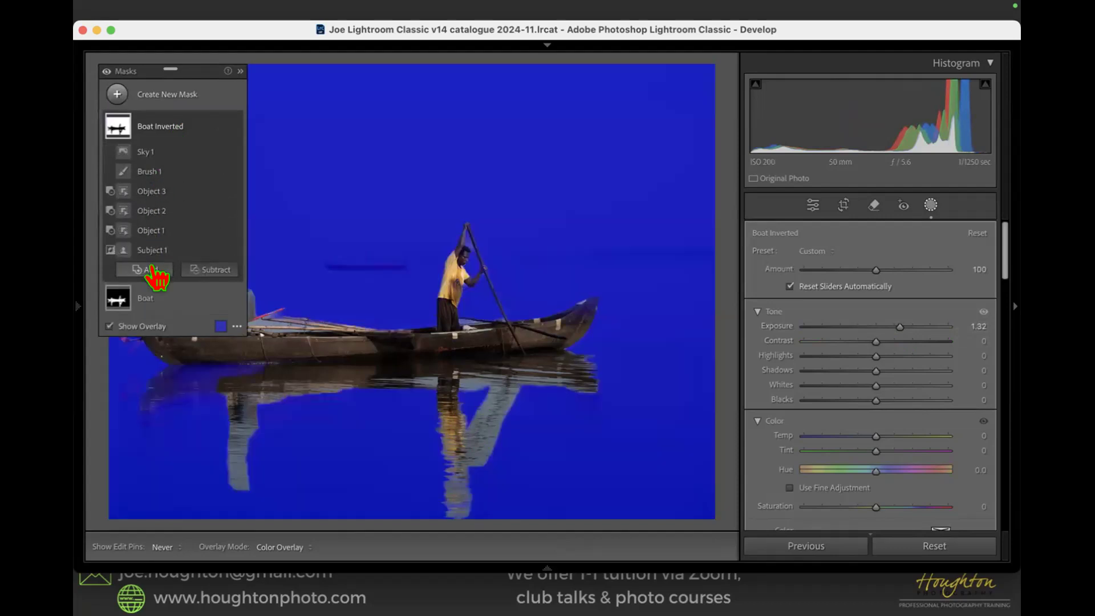
{"action": "left_click", "coordinate": [152, 269]}
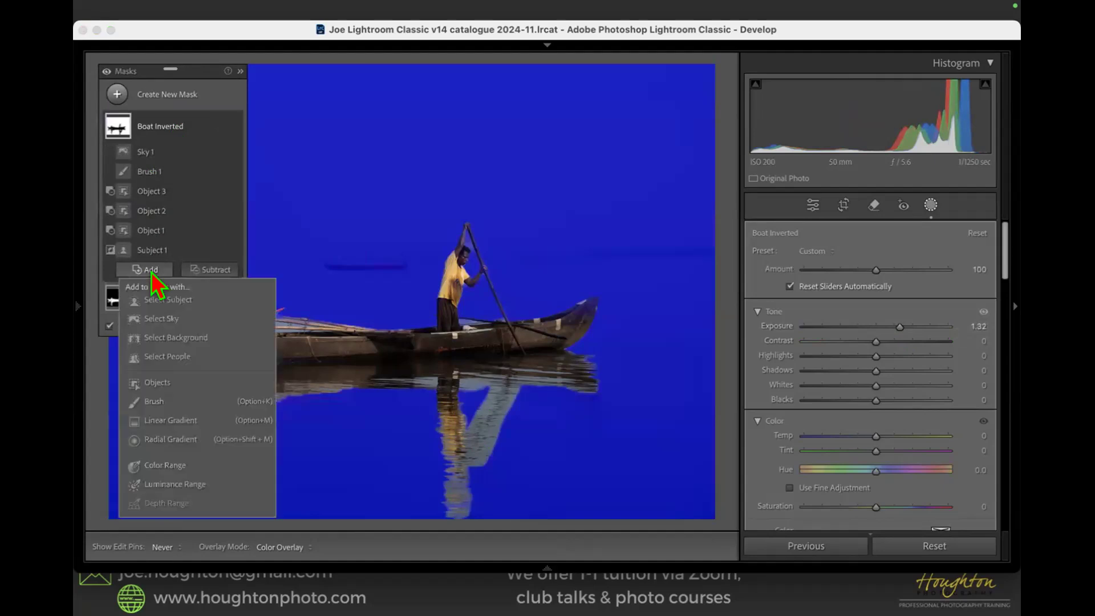
{"action": "left_click", "coordinate": [162, 402]}
{"action": "mouse_move", "coordinate": [240, 425]}
{"action": "left_mouse_down"}
{"action": "mouse_move", "coordinate": [210, 428]}
{"action": "mouse_move", "coordinate": [248, 430]}
{"action": "mouse_move", "coordinate": [227, 489]}
{"action": "mouse_move", "coordinate": [243, 442]}
{"action": "mouse_move", "coordinate": [431, 471]}
{"action": "mouse_move", "coordinate": [468, 523]}
{"action": "mouse_move", "coordinate": [603, 427]}
{"action": "mouse_move", "coordinate": [549, 444]}
{"action": "mouse_move", "coordinate": [587, 364]}
{"action": "mouse_move", "coordinate": [442, 389]}
{"action": "mouse_move", "coordinate": [408, 383]}
{"action": "mouse_move", "coordinate": [496, 366]}
{"action": "mouse_move", "coordinate": [271, 395]}
{"action": "mouse_move", "coordinate": [179, 389]}
{"action": "mouse_move", "coordinate": [185, 402]}
{"action": "mouse_move", "coordinate": [360, 384]}
{"action": "mouse_move", "coordinate": [153, 386]}
{"action": "mouse_move", "coordinate": [148, 405]}
{"action": "mouse_move", "coordinate": [152, 395]}
{"action": "mouse_move", "coordinate": [549, 401]}
{"action": "mouse_move", "coordinate": [505, 362]}
{"action": "mouse_move", "coordinate": [483, 415]}
{"action": "mouse_move", "coordinate": [454, 426]}
{"action": "mouse_move", "coordinate": [516, 368]}
{"action": "mouse_move", "coordinate": [624, 348]}
{"action": "mouse_move", "coordinate": [232, 413]}
{"action": "mouse_move", "coordinate": [308, 415]}
{"action": "mouse_move", "coordinate": [308, 406]}
{"action": "mouse_move", "coordinate": [143, 394]}
{"action": "mouse_move", "coordinate": [410, 387]}
{"action": "mouse_move", "coordinate": [213, 388]}
{"action": "mouse_move", "coordinate": [260, 377]}
{"action": "mouse_move", "coordinate": [380, 382]}
{"action": "mouse_move", "coordinate": [292, 382]}
{"action": "mouse_move", "coordinate": [419, 367]}
{"action": "mouse_move", "coordinate": [250, 376]}
{"action": "mouse_move", "coordinate": [422, 365]}
{"action": "mouse_move", "coordinate": [654, 362]}
{"action": "left_mouse_up"}
{"action": "scroll", "coordinate": [526, 454], "scroll_direction": "down", "scroll_amount": 5}
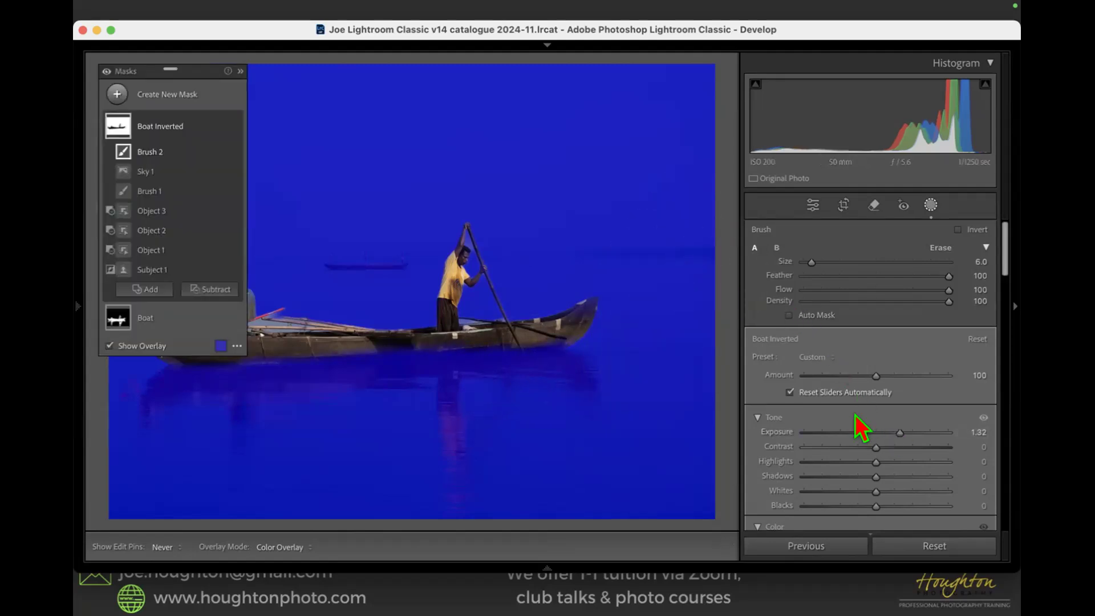
- Hide the overlay and whiten the Boat Inverted area: raise Exposure strongly, set Clarity to -100, and lower Texture and Dehaze
{"action": "key", "text": "o"}
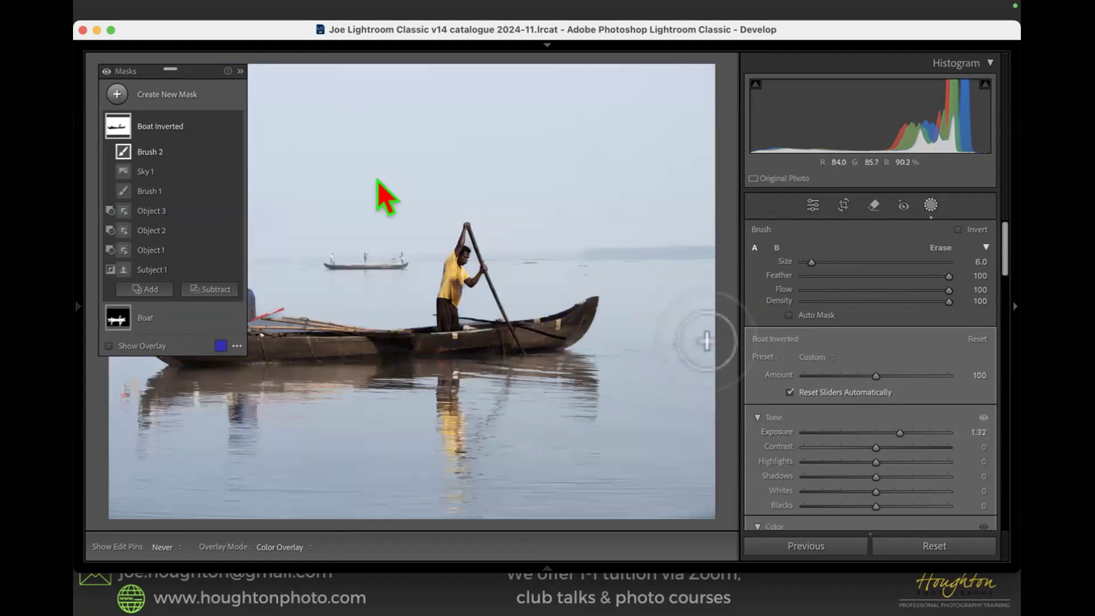
{"action": "left_click_drag", "start_coordinate": [900, 433], "coordinate": [702, 449]}
{"action": "scroll", "coordinate": [819, 440], "scroll_direction": "down", "scroll_amount": 10}
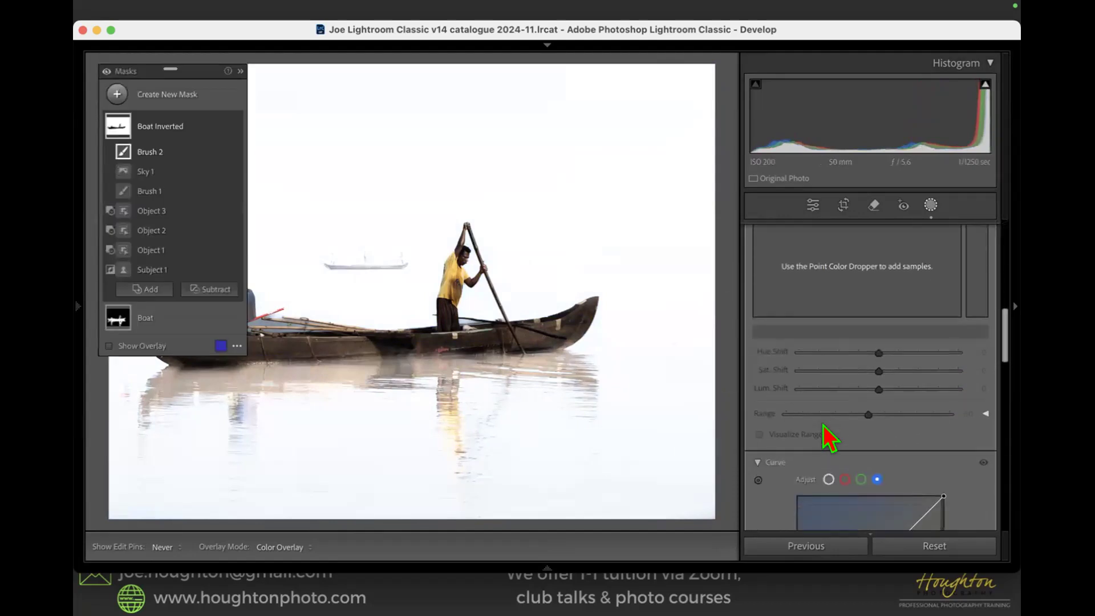
{"action": "scroll", "coordinate": [819, 428], "scroll_direction": "down", "scroll_amount": 5}
{"action": "left_click_drag", "start_coordinate": [876, 404], "coordinate": [790, 405]}
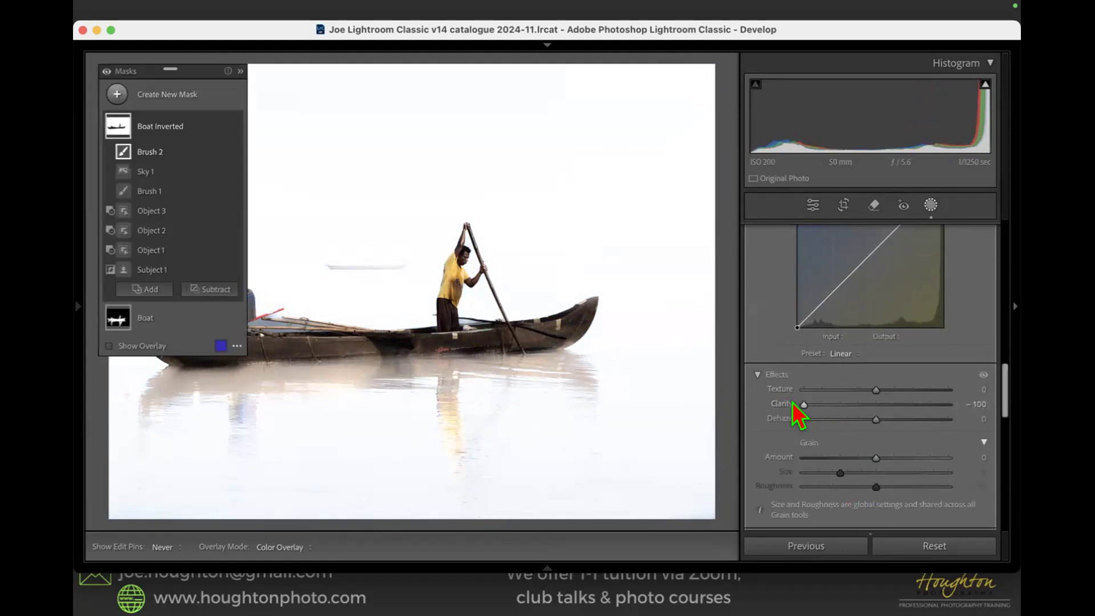
{"action": "left_click_drag", "start_coordinate": [875, 388], "coordinate": [776, 405]}
{"action": "left_click_drag", "start_coordinate": [873, 421], "coordinate": [844, 423]}
- Crop the photo starting from a 16 x 9 aspect, trimming above and below the canoe into a custom panoramic frame
{"action": "key", "text": "r"}
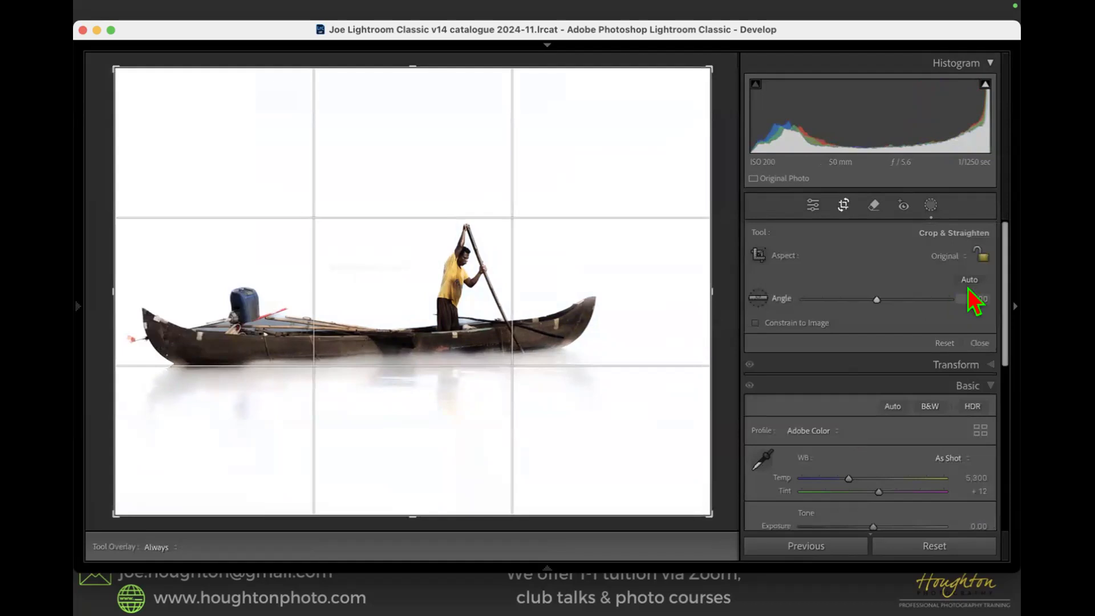
{"action": "left_click", "coordinate": [950, 256]}
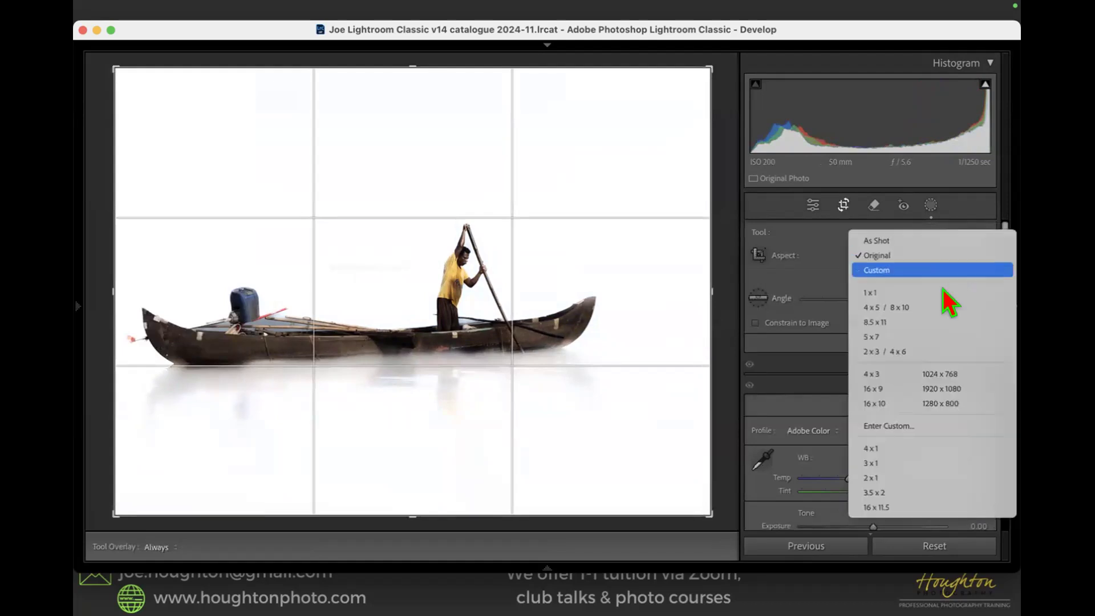
{"action": "left_click", "coordinate": [891, 388]}
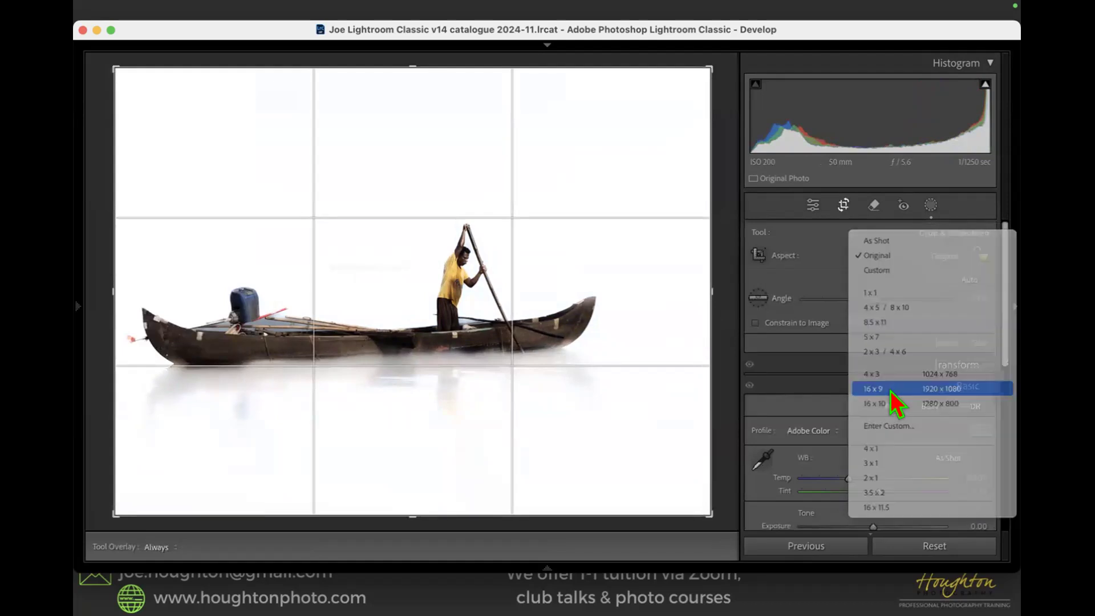
{"action": "left_click", "coordinate": [983, 256]}
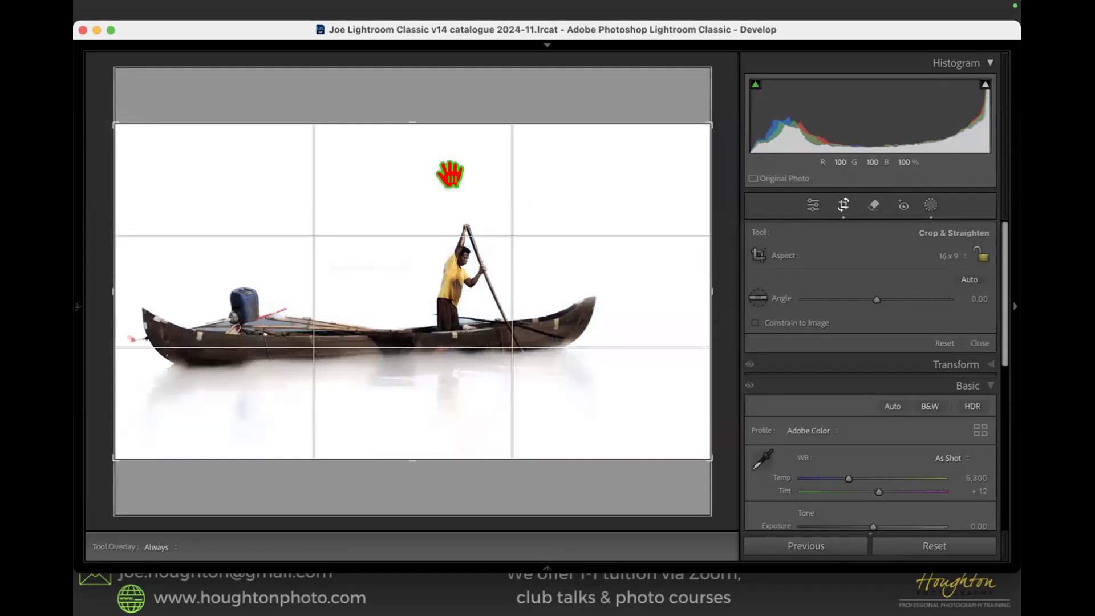
{"action": "left_click_drag", "start_coordinate": [411, 124], "coordinate": [411, 149]}
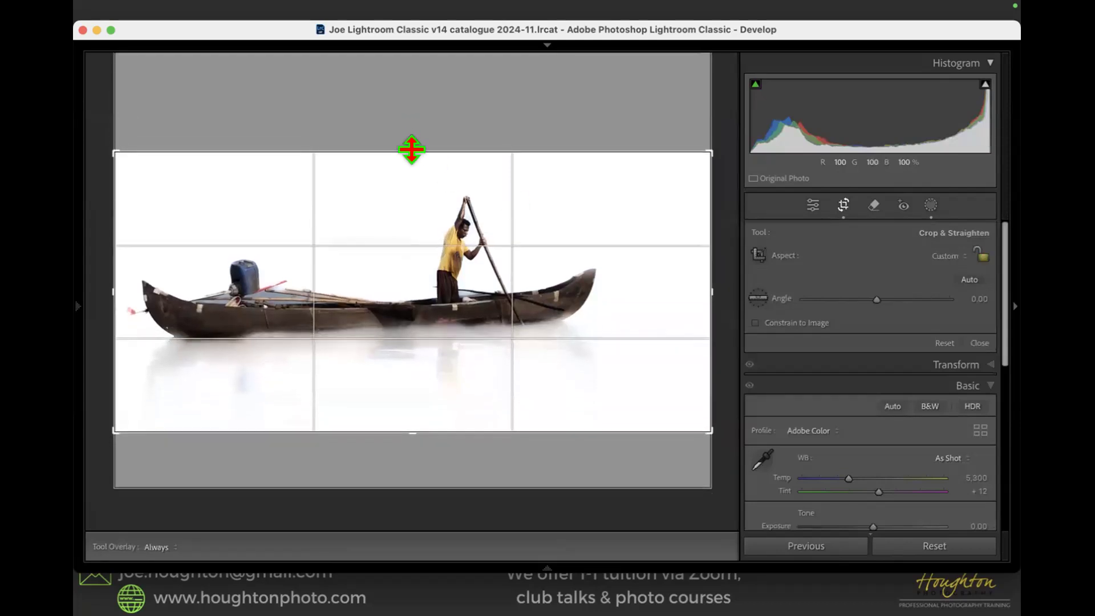
{"action": "left_click_drag", "start_coordinate": [401, 431], "coordinate": [402, 415]}
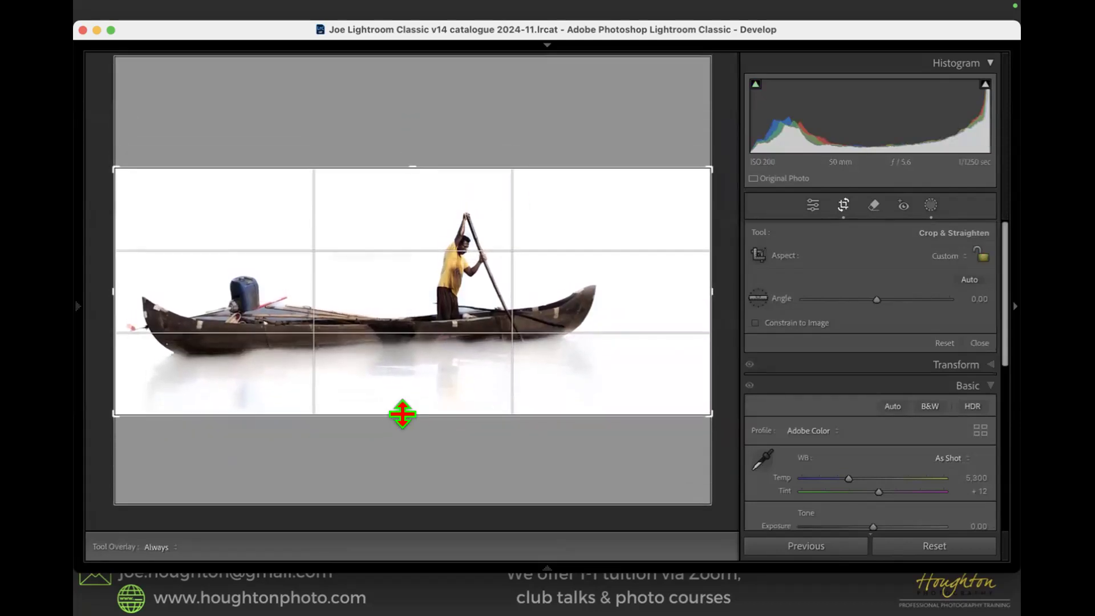
{"action": "key", "text": "Return"}
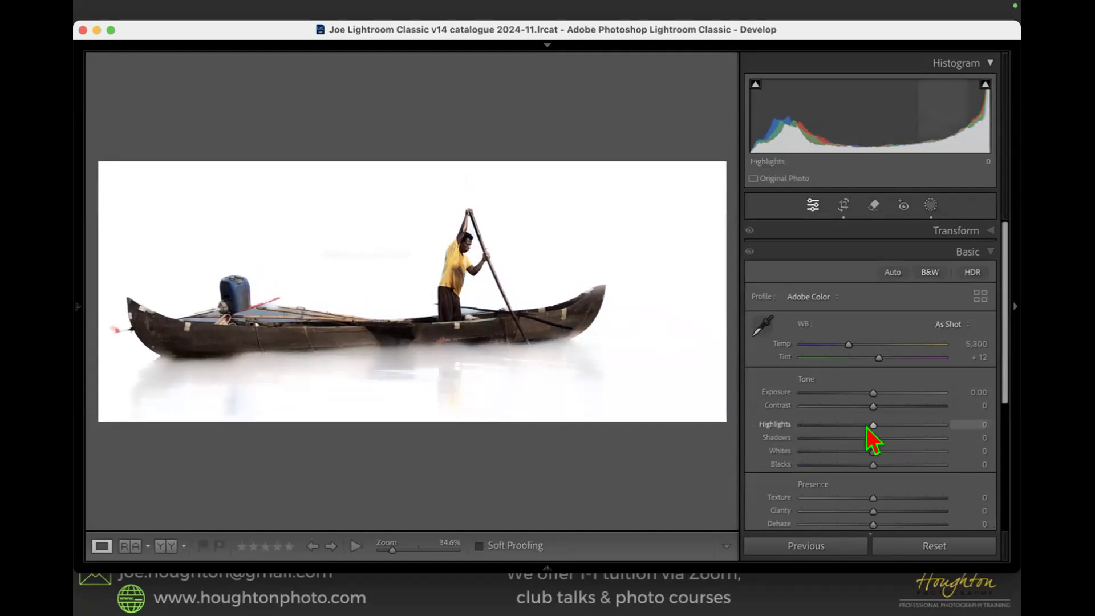
- Set the photo's overall Highlights to -1 and compare the edited canoe photo with its unedited version
{"action": "mouse_move", "coordinate": [874, 426]}
{"action": "left_mouse_down"}
{"action": "mouse_move", "coordinate": [841, 425]}
{"action": "mouse_move", "coordinate": [872, 426]}
{"action": "left_mouse_up"}
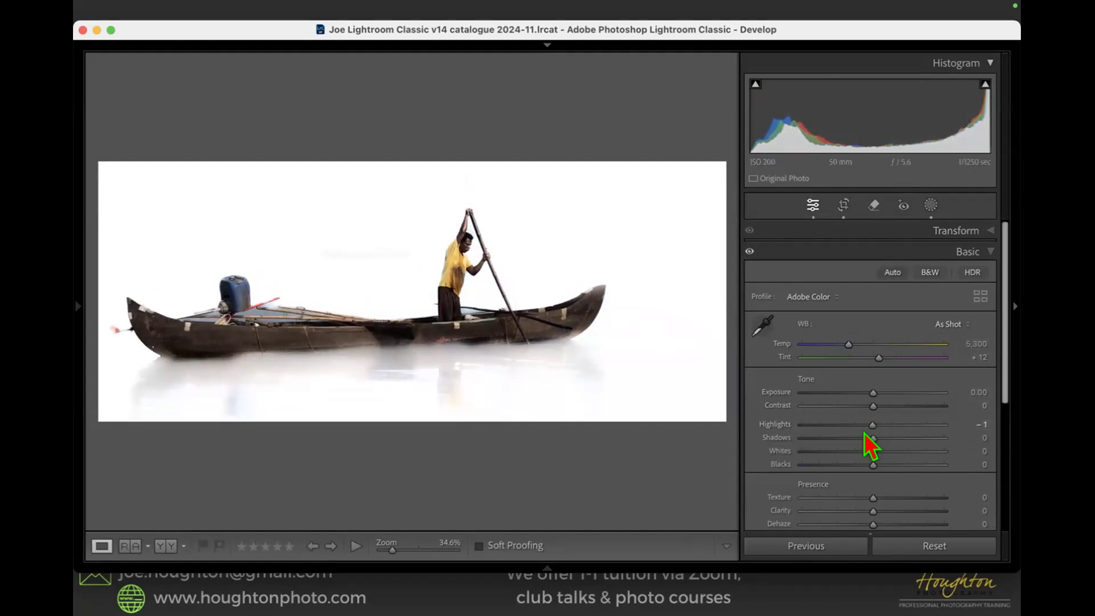
{"action": "key", "text": "backslash"}
{"action": "key", "text": "backslash"}
{"action": "key", "text": "backslash"}
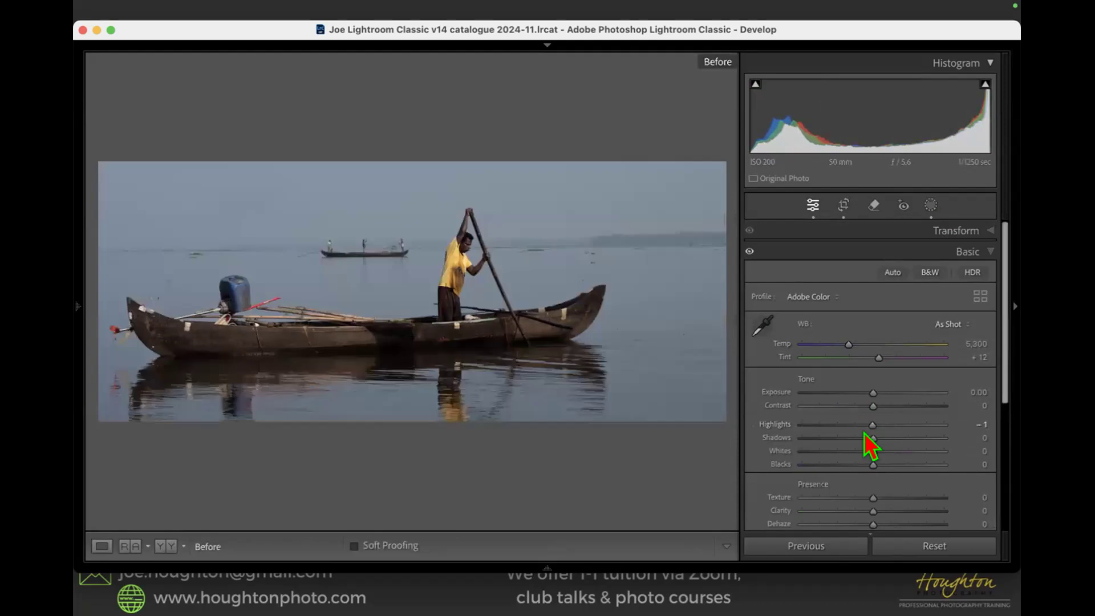
{"action": "key", "text": "backslash"}
{"action": "key", "text": "backslash"}
{"action": "key", "text": "backslash"}
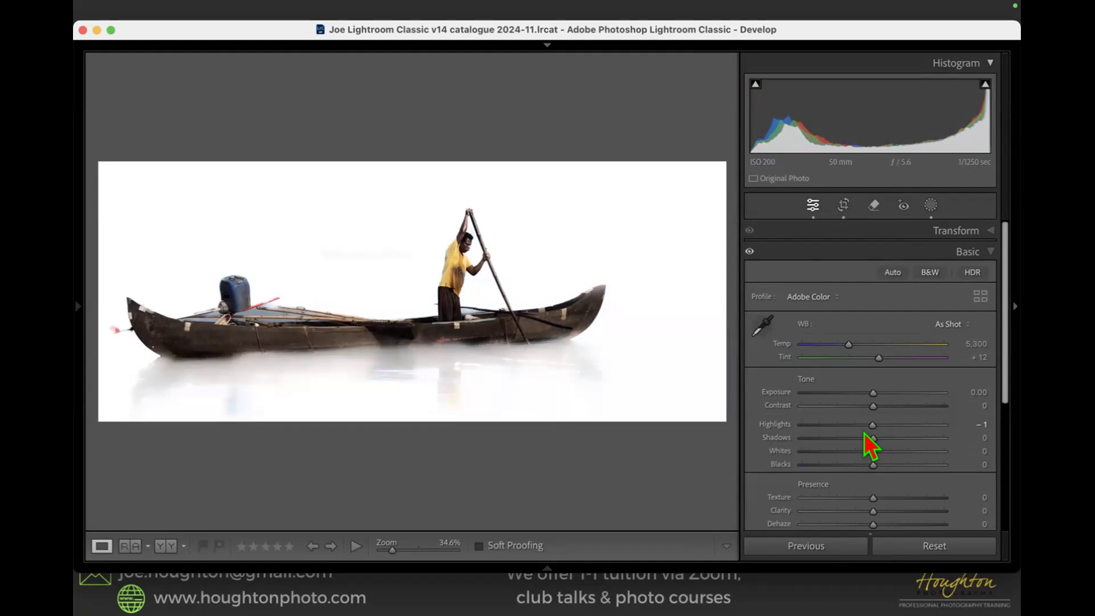
- Preview the canoe photo in black and white and switch it back to color
{"action": "key", "text": "v"}
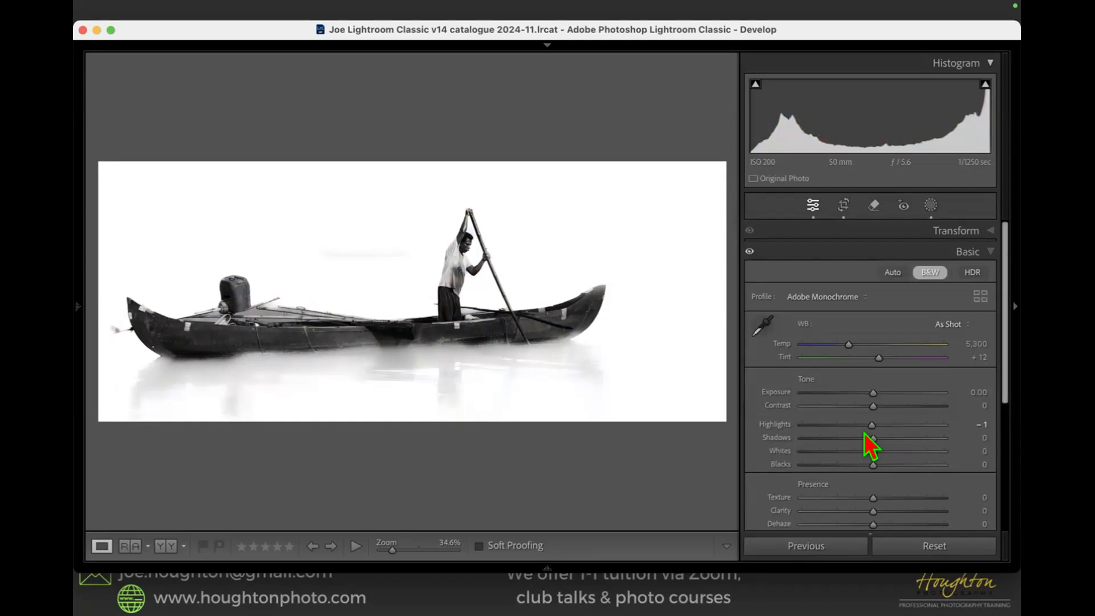
{"action": "key", "text": "v"}
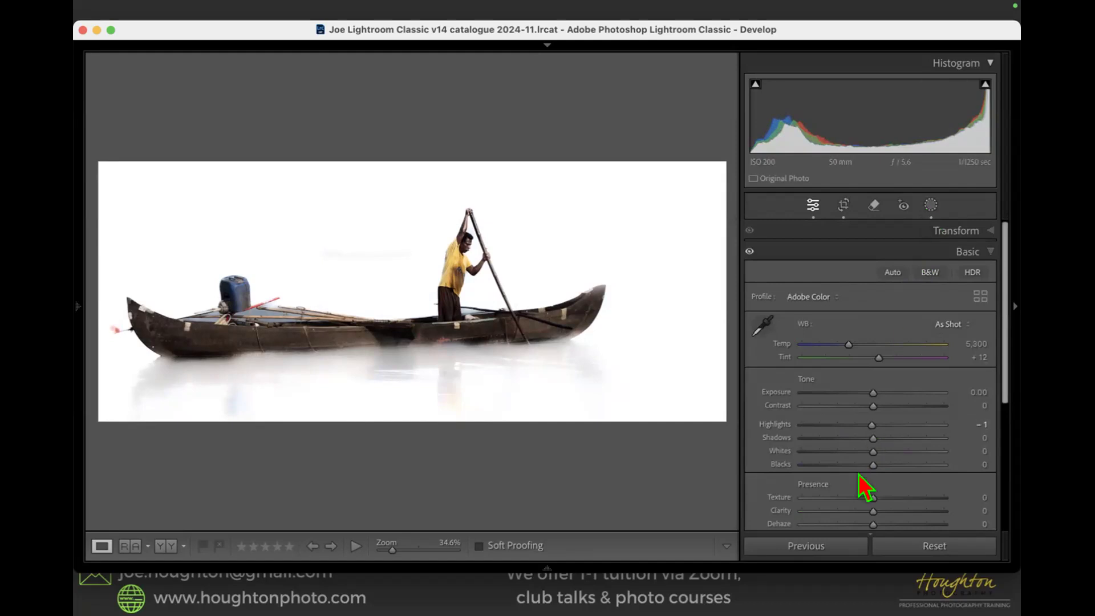
{"action": "scroll", "coordinate": [907, 454], "scroll_direction": "down", "scroll_amount": 1}
{"action": "scroll", "coordinate": [910, 454], "scroll_direction": "down", "scroll_amount": 5}
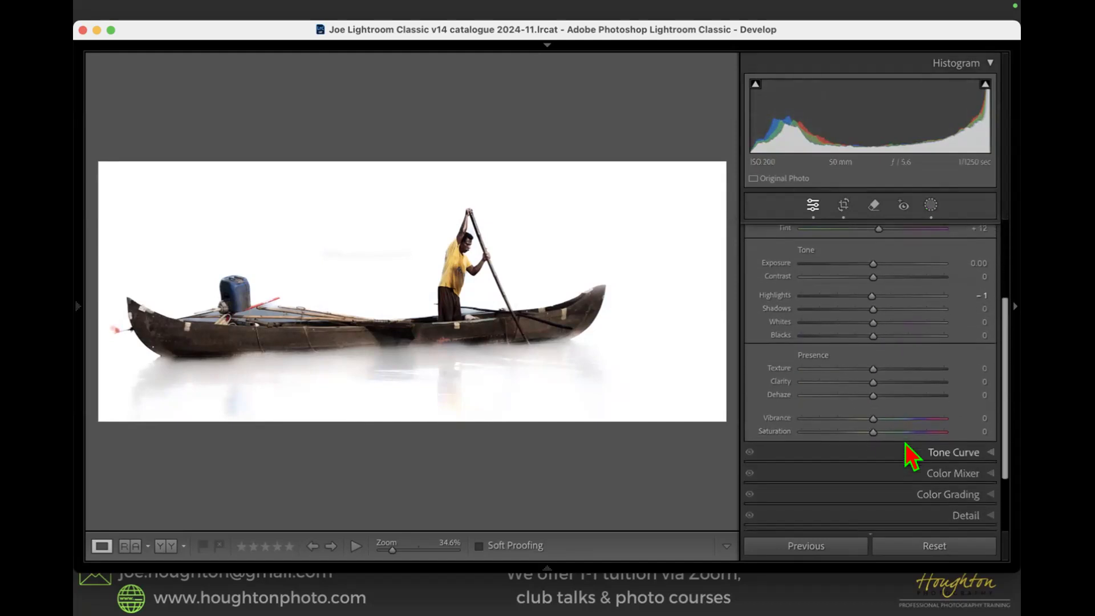
{"action": "scroll", "coordinate": [907, 454], "scroll_direction": "up", "scroll_amount": 4}
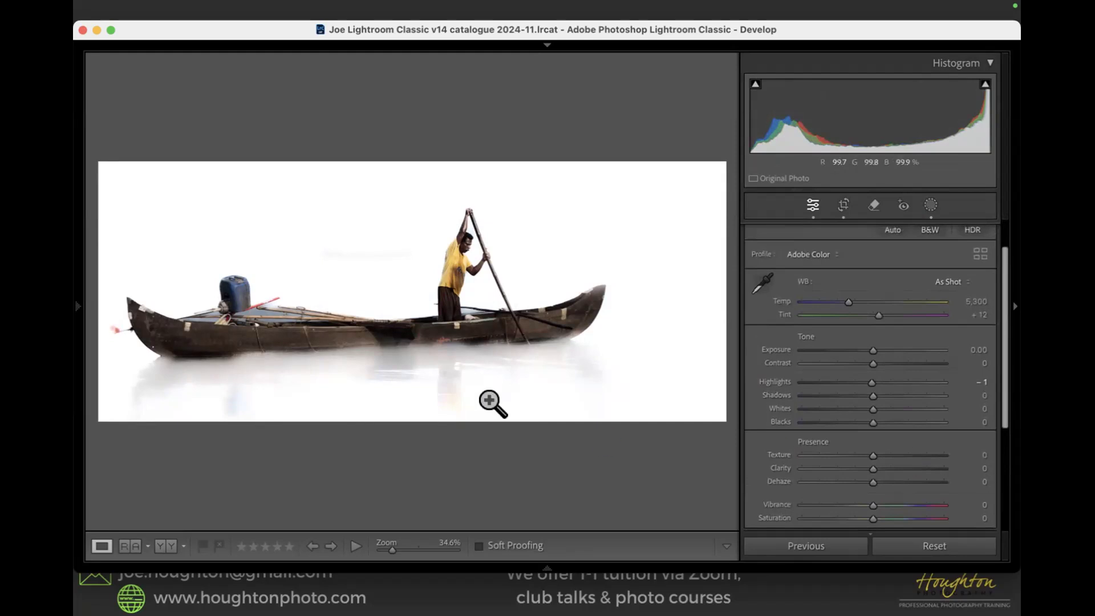